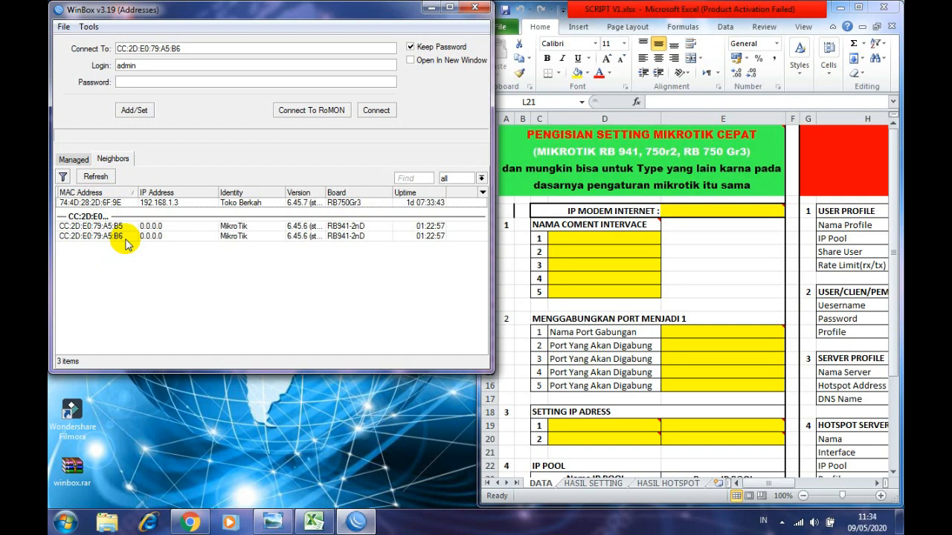
- Refresh the neighbour list, connect to router CC:2D:E0:79:A5:B5 and close its terminal
left_click(105, 177)
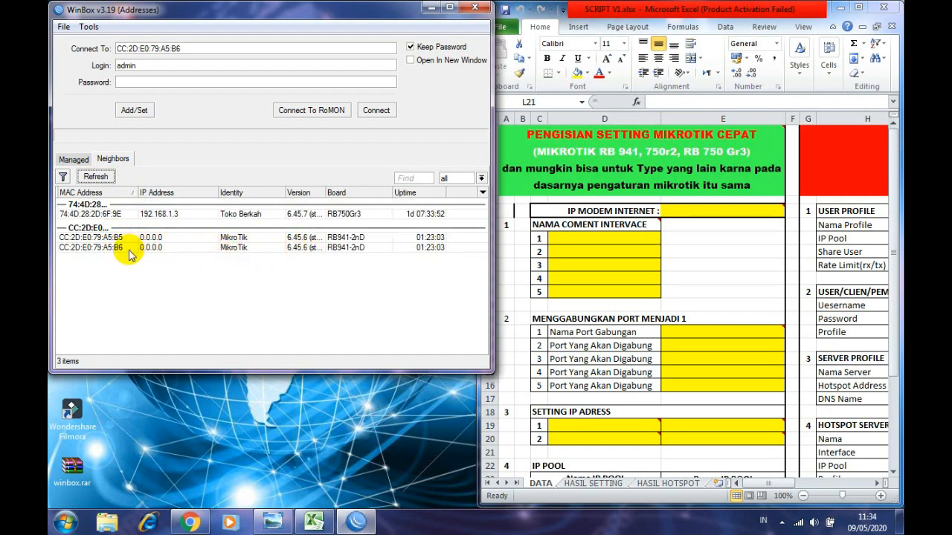
left_click(110, 238)
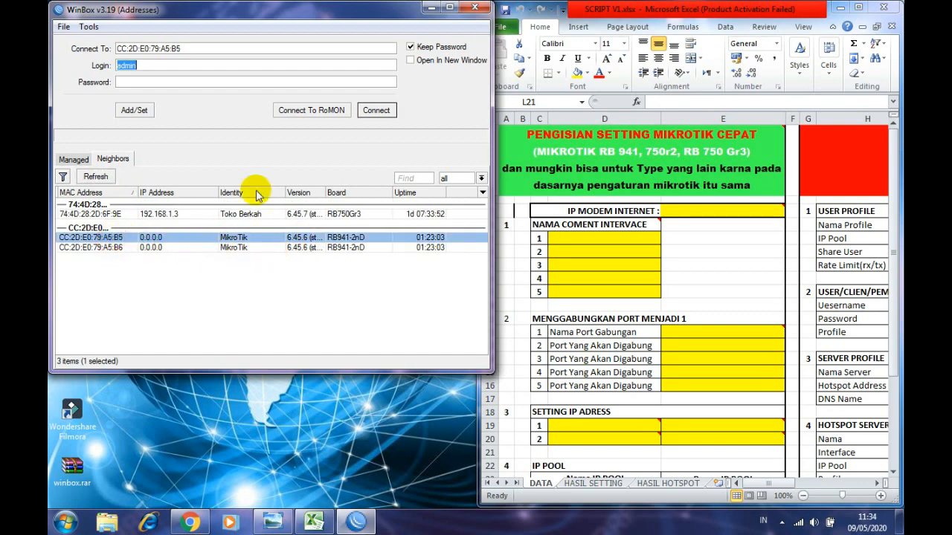
left_click(371, 114)
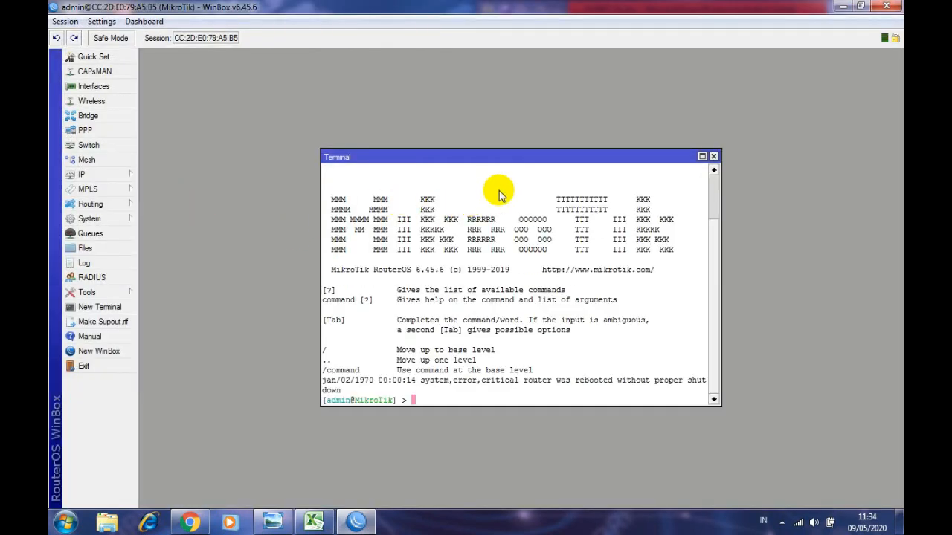
left_click(713, 156)
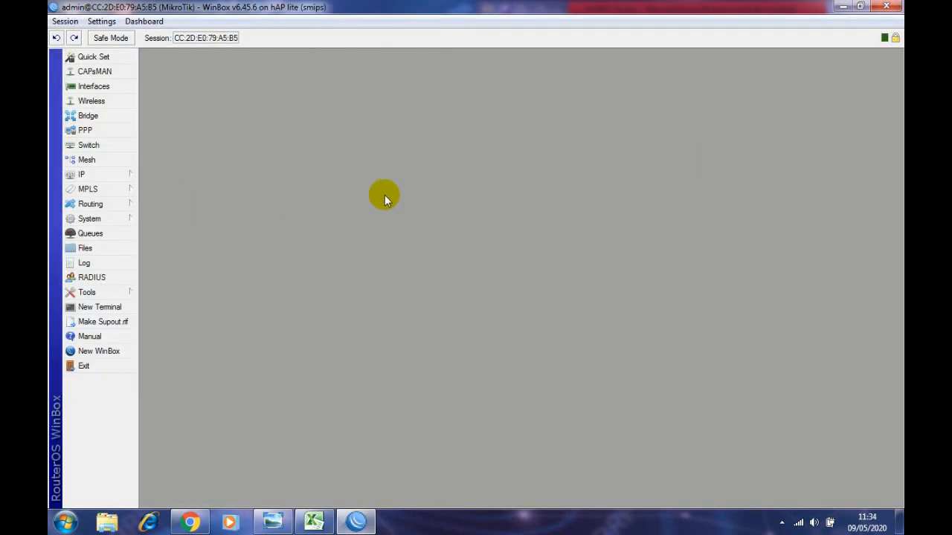
- Move the WinBox window aside to glance at cell A1, then return it to full screen
left_click_drag(245, 7, 288, 1)
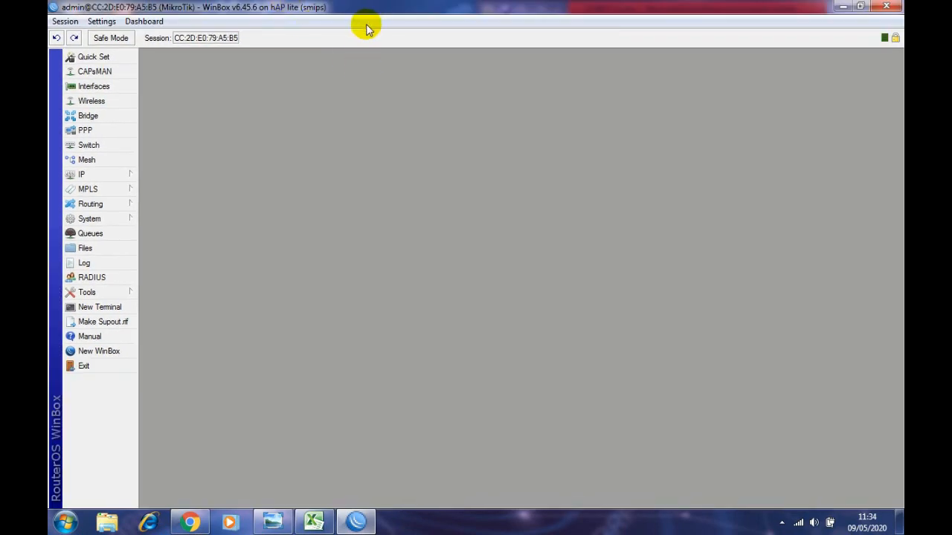
left_click_drag(365, 7, 143, 85)
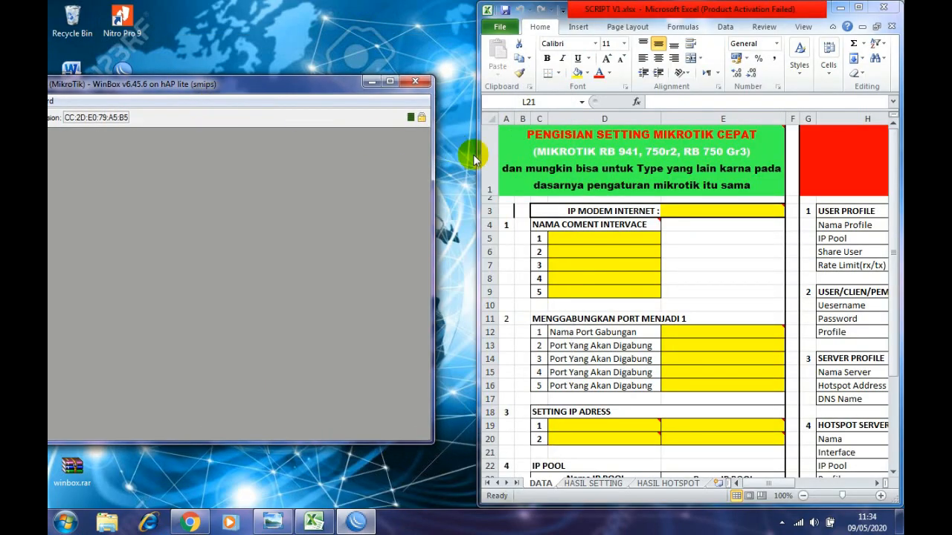
left_click(604, 156)
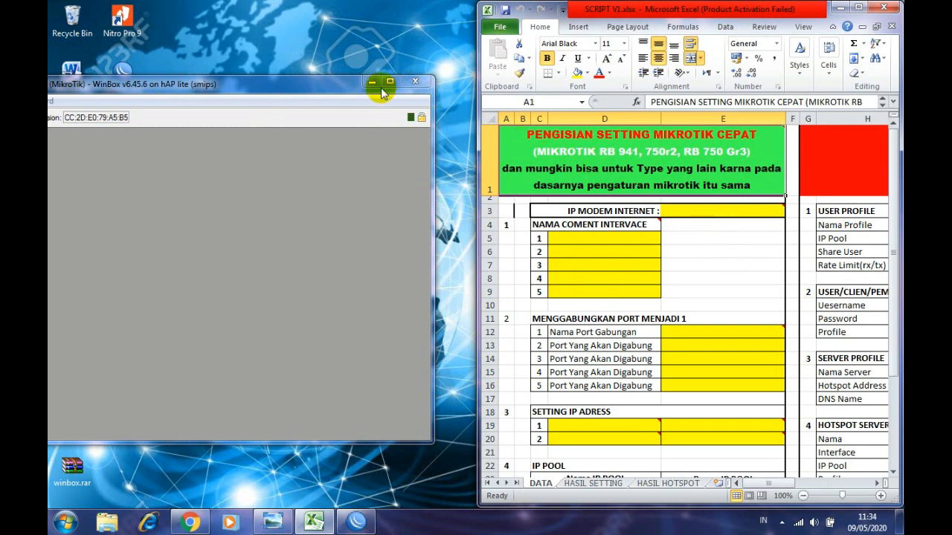
left_click_drag(304, 85, 405, 1)
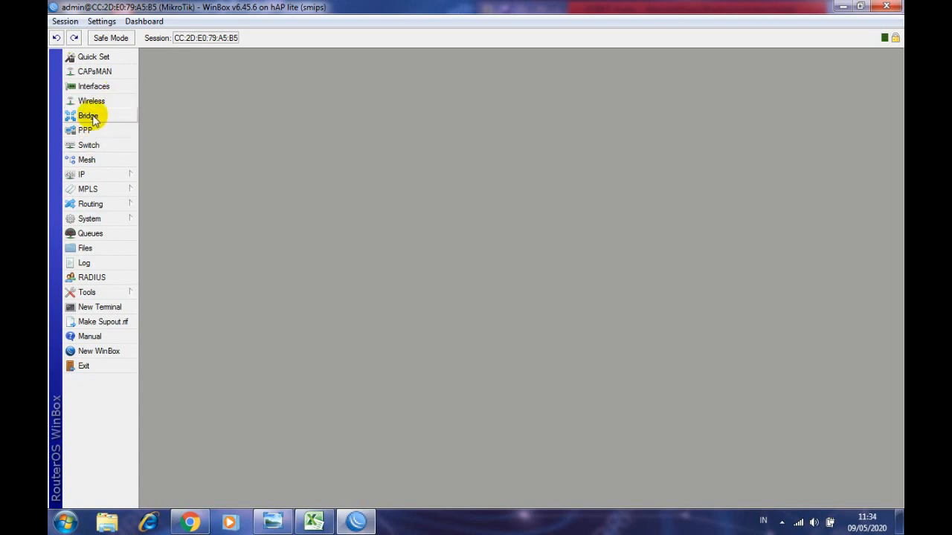
- Reset the router configuration with No Default Configuration and Do Not Backup, confirming the reboot
left_click(102, 221)
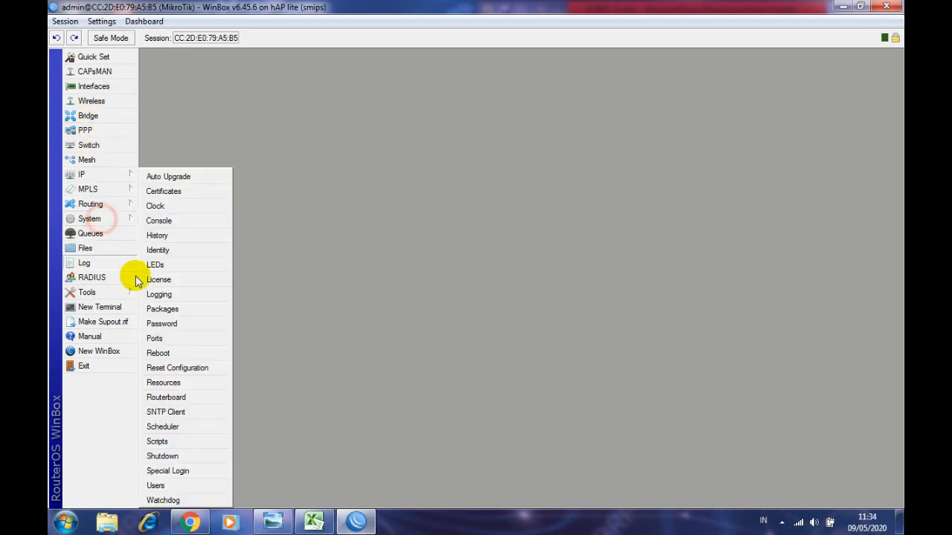
left_click(178, 369)
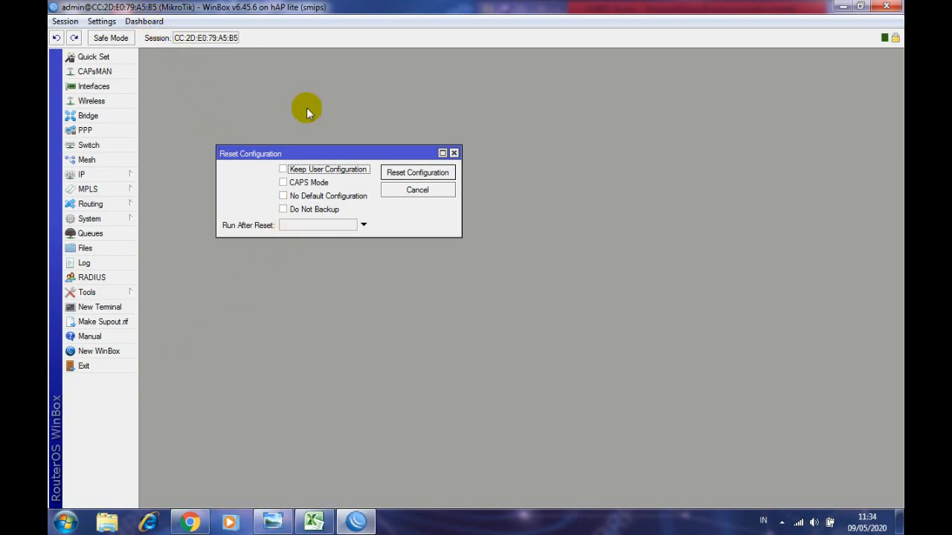
left_click_drag(320, 159, 329, 134)
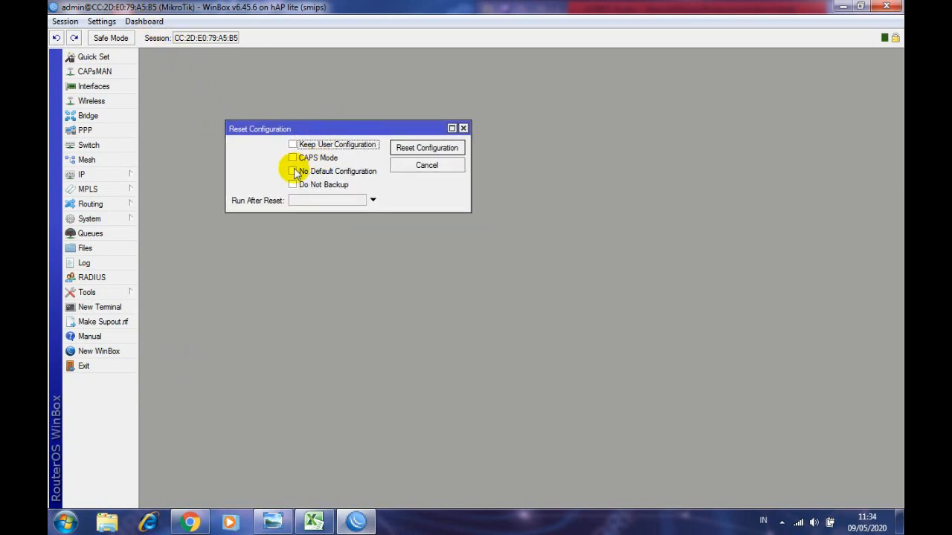
left_click(293, 171)
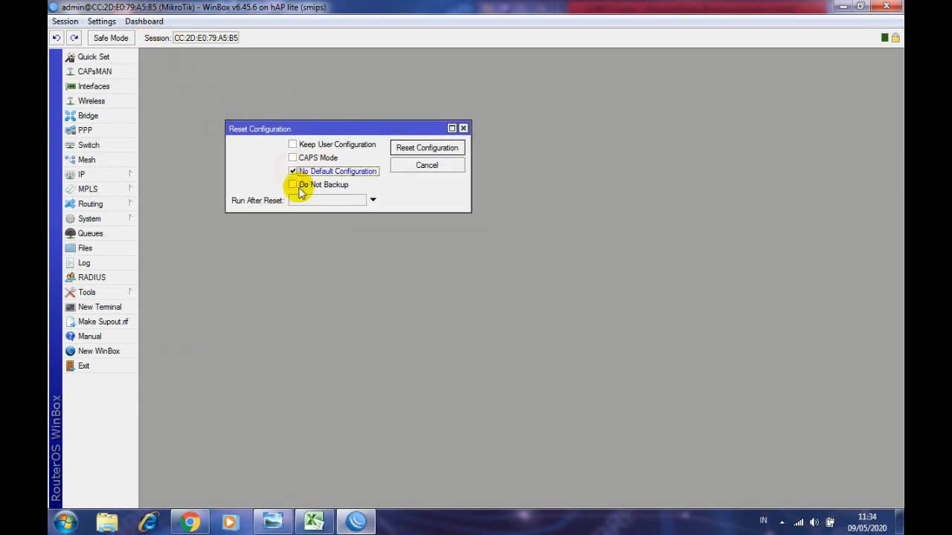
left_click(292, 184)
left_click(425, 148)
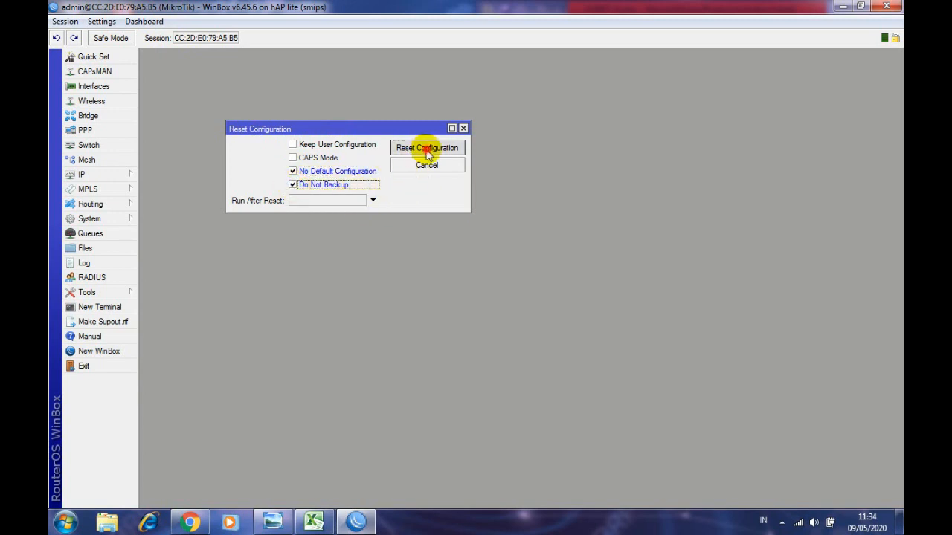
left_click(503, 275)
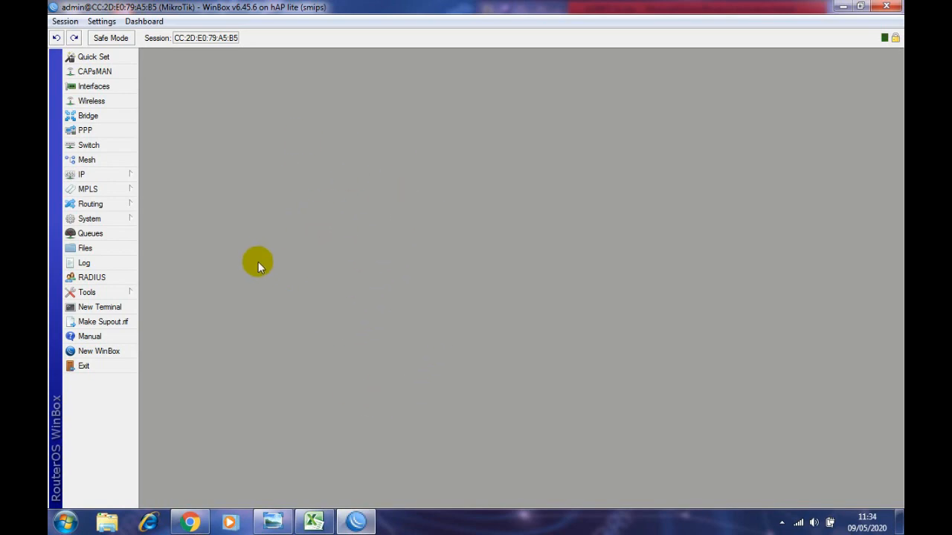
- Keep WinBox full-screen, then minimise it to reveal the Excel workbook
mouse_move(342, 7)
left_mouse_down()
mouse_move(342, 107)
mouse_move(341, 1)
left_mouse_up()
left_click_drag(535, 7, 476, 1)
left_click(840, 8)
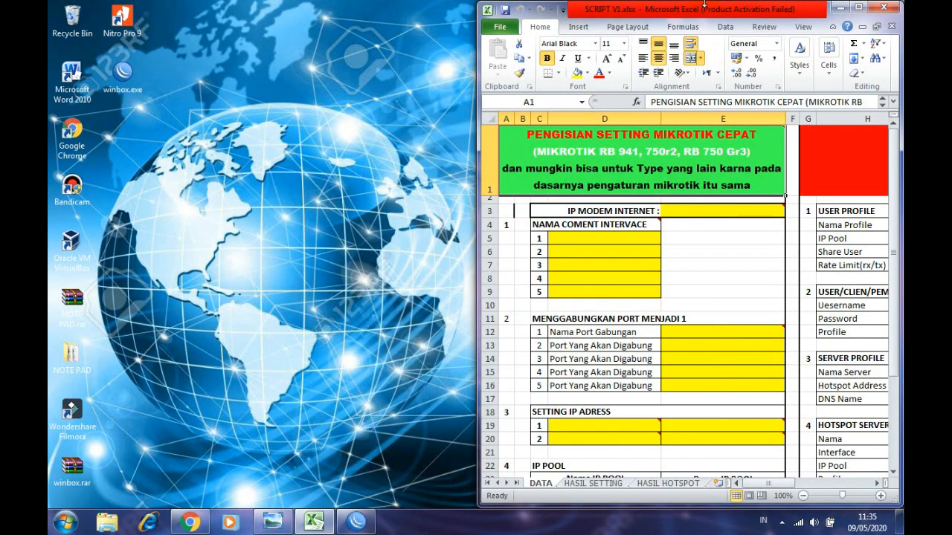
- Maximise Excel and try reconnecting WinBox to the rebooted router
double_click(710, 11)
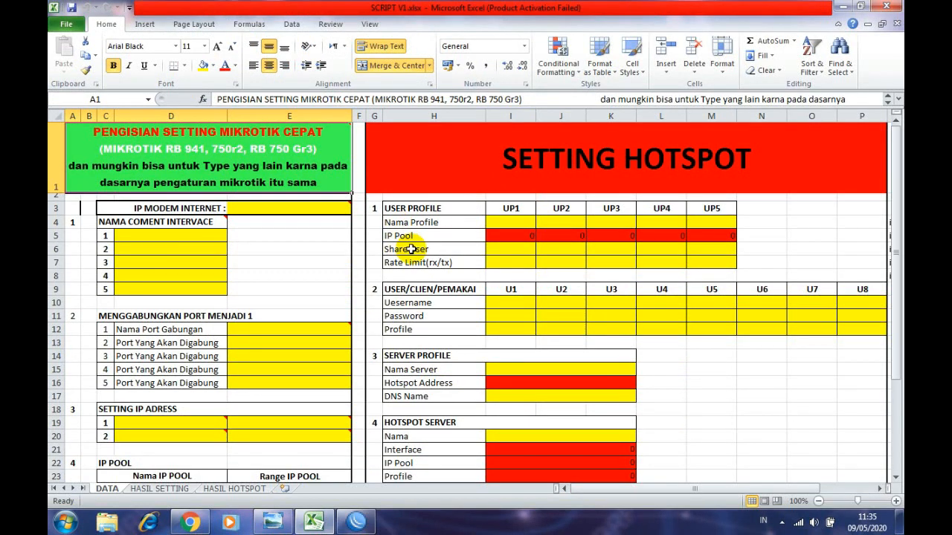
left_click(356, 522)
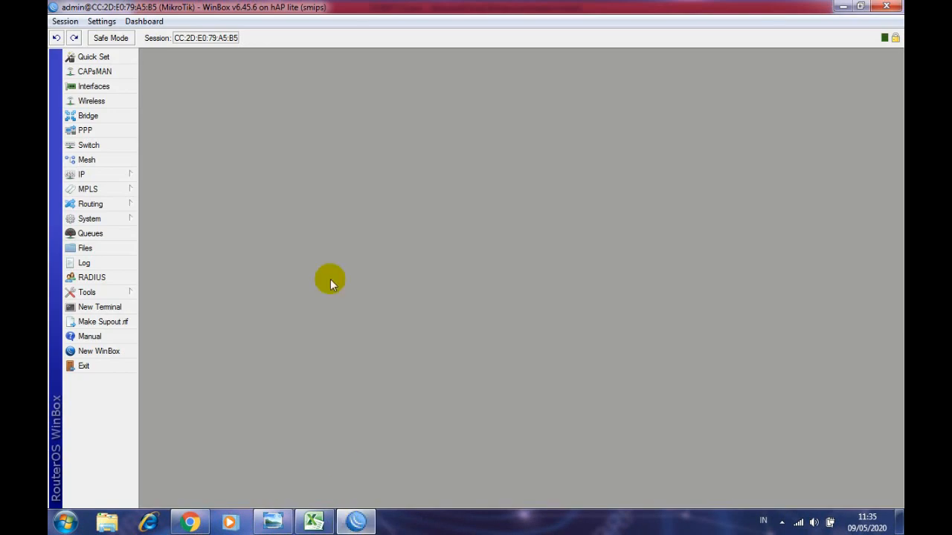
left_click(288, 188)
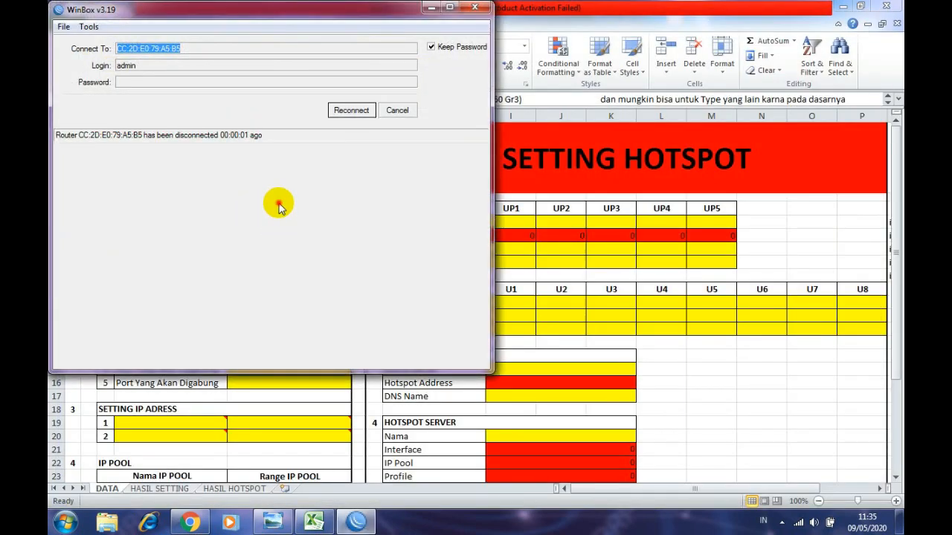
left_click(363, 110)
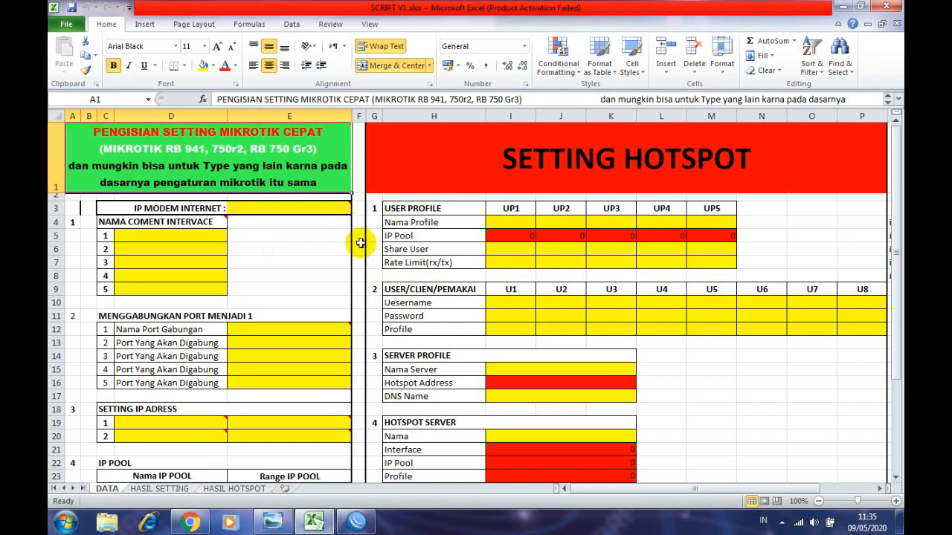
mouse_move(160, 160)
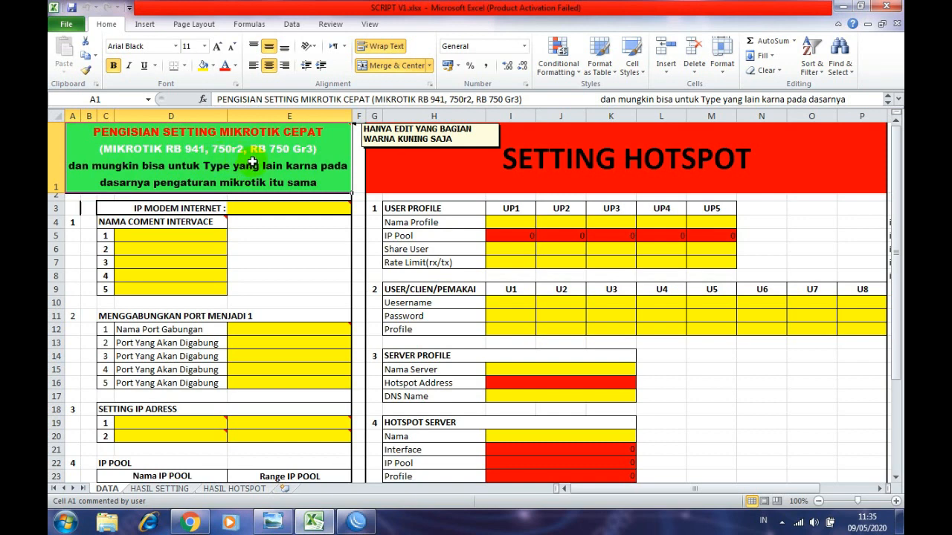
- Insert 'RB' before 750r2 in the A1 title so it lists RB 941, RB 750r2, RB 750 Gr3
double_click(212, 150)
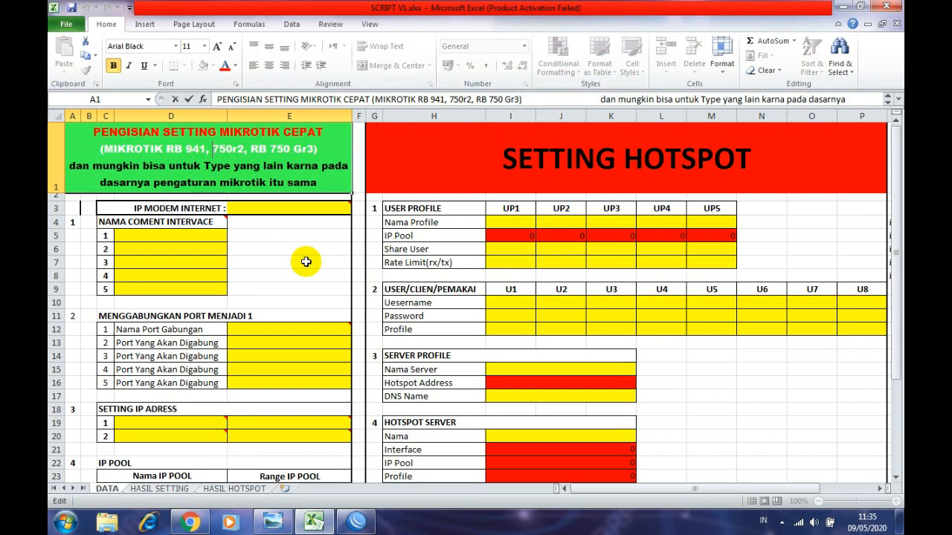
type("RB")
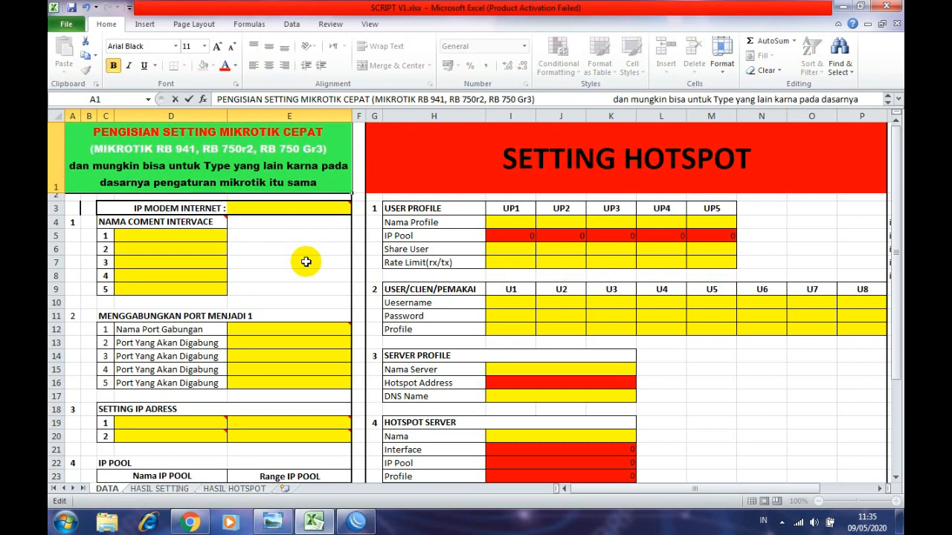
left_click(306, 262)
left_click(264, 140)
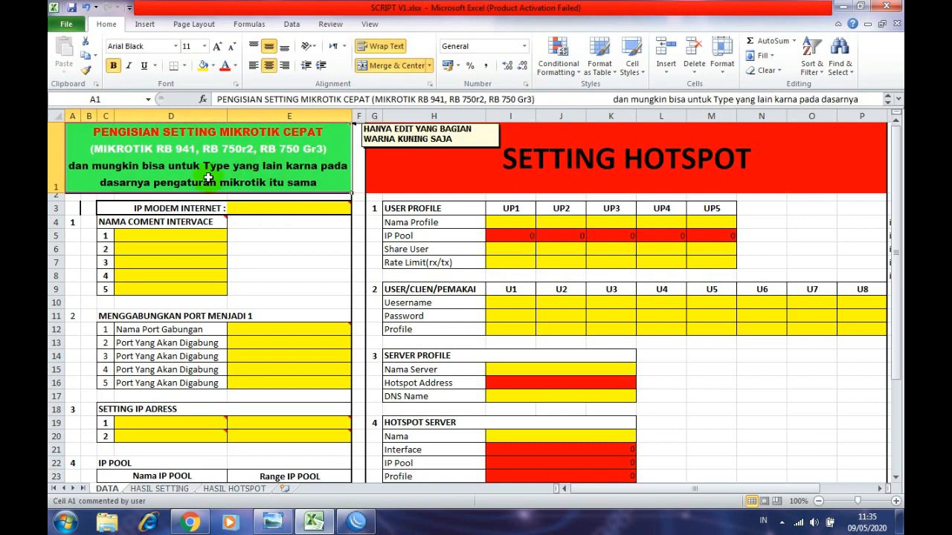
mouse_move(95, 177)
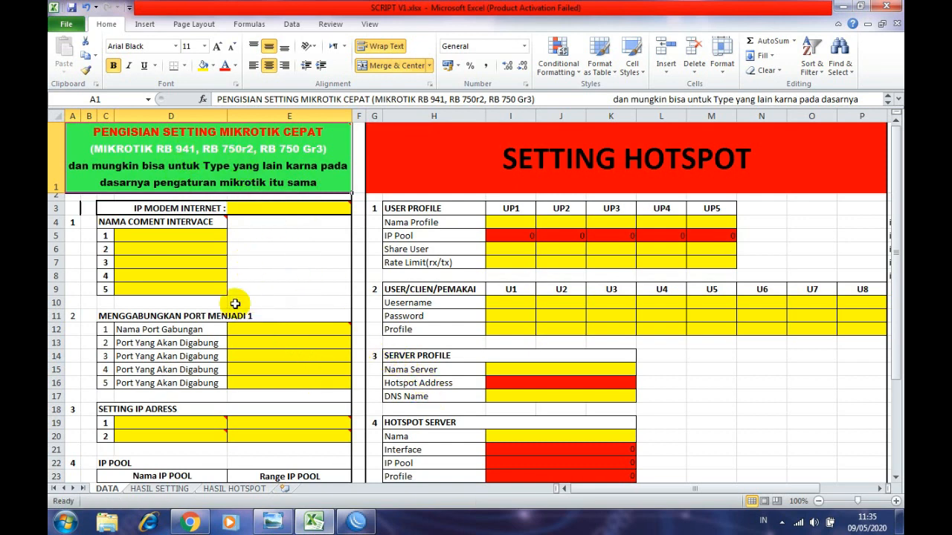
scroll(230, 377, "down", 2)
left_click(356, 523)
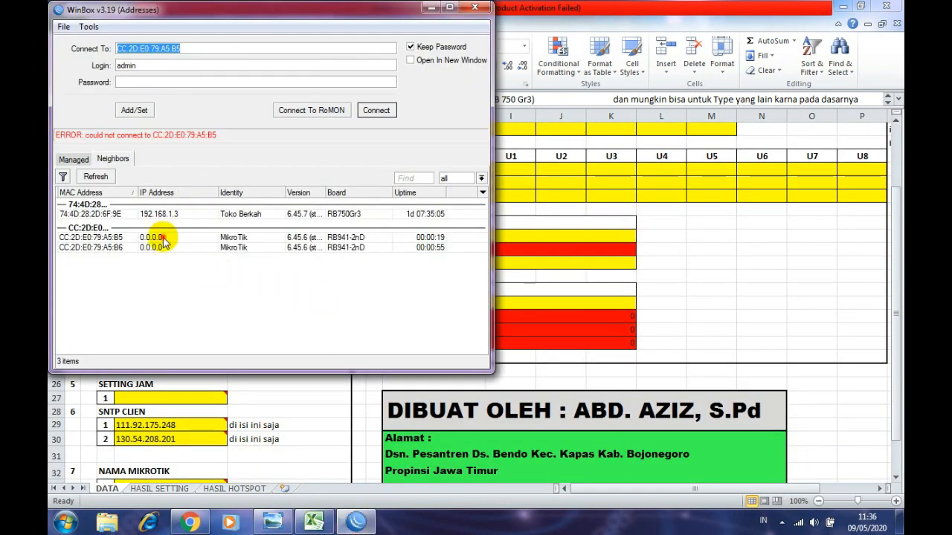
- Log into reset router CC:2D:E0:79:A5:B5 and place Excel on the right half beside WinBox
left_click(164, 239)
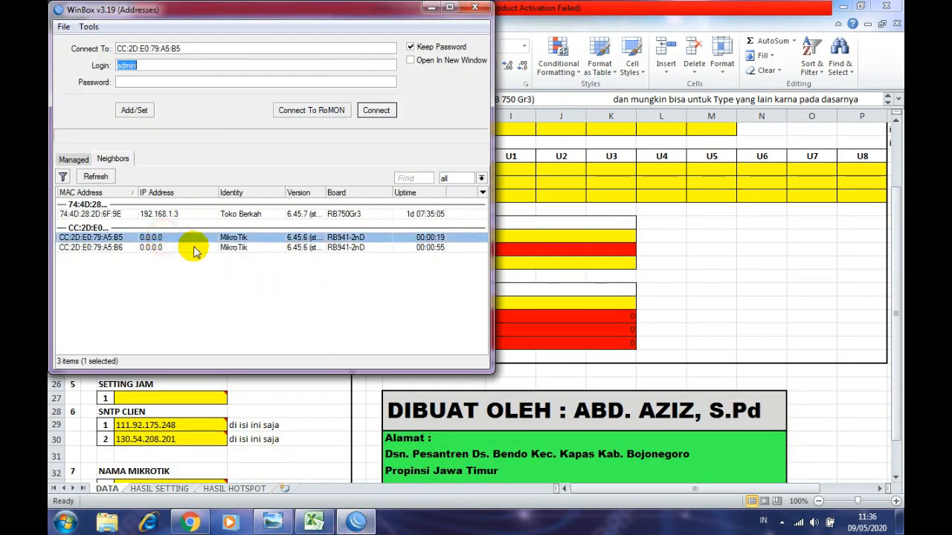
left_click(378, 111)
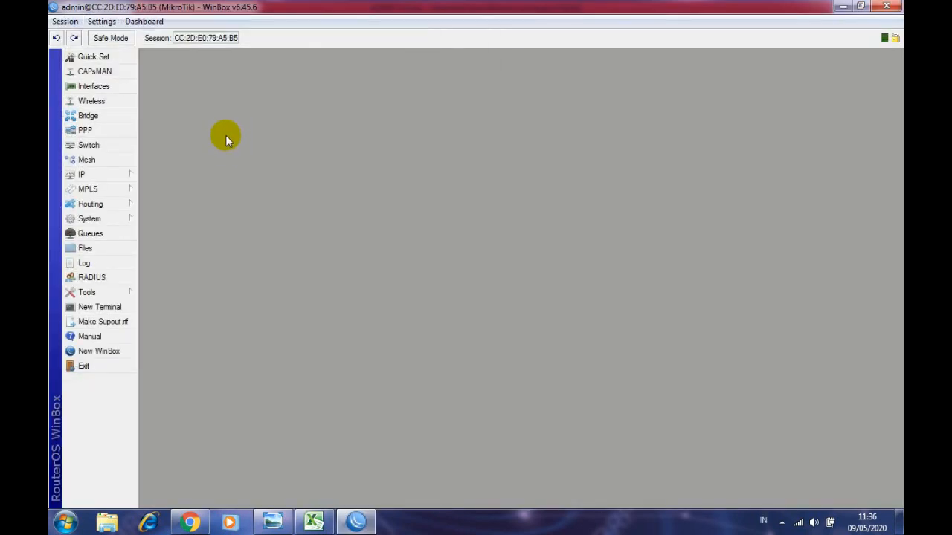
double_click(260, 9)
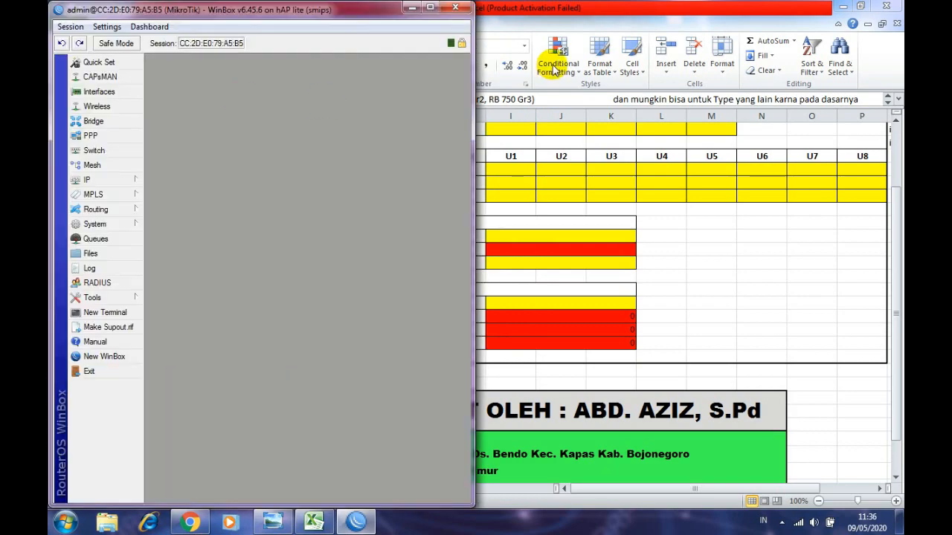
left_click_drag(557, 14, 901, 36)
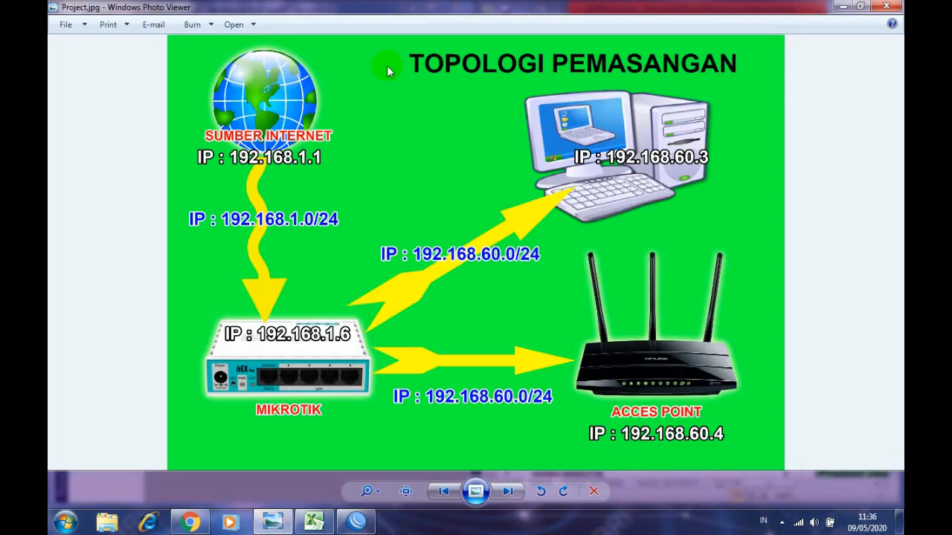
- Snap the topology picture left, select the IP MODEM INTERNET cells C3 and E3, and maximise Excel
key("super+Left")
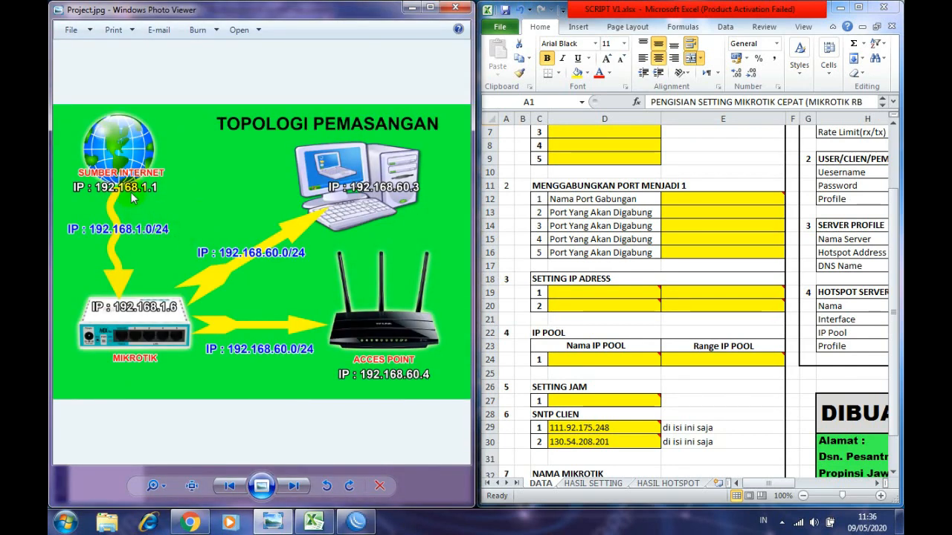
scroll(697, 157, "up", 2)
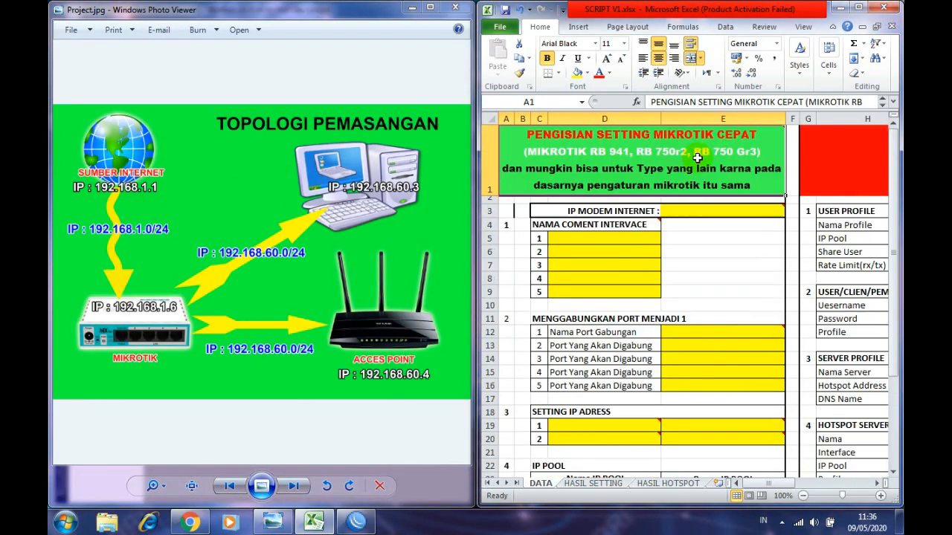
mouse_move(689, 174)
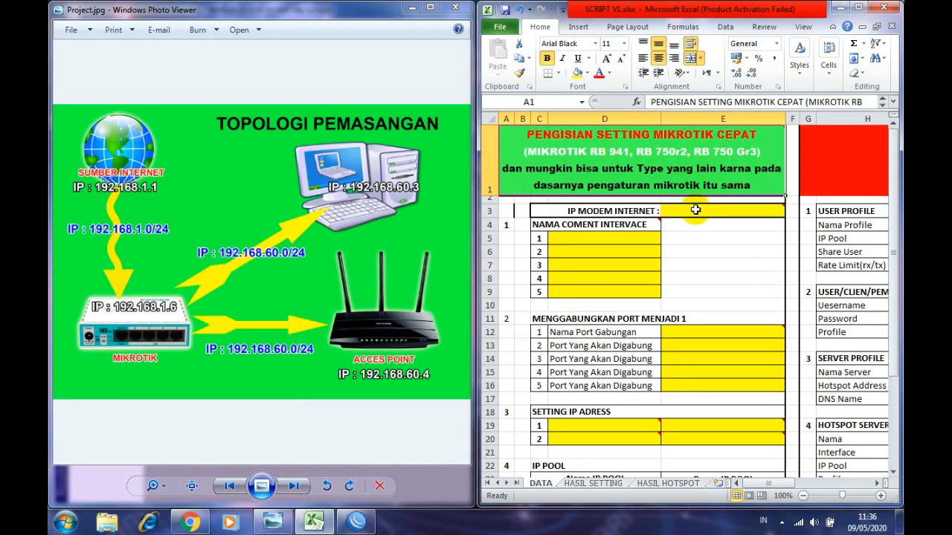
left_click(613, 212)
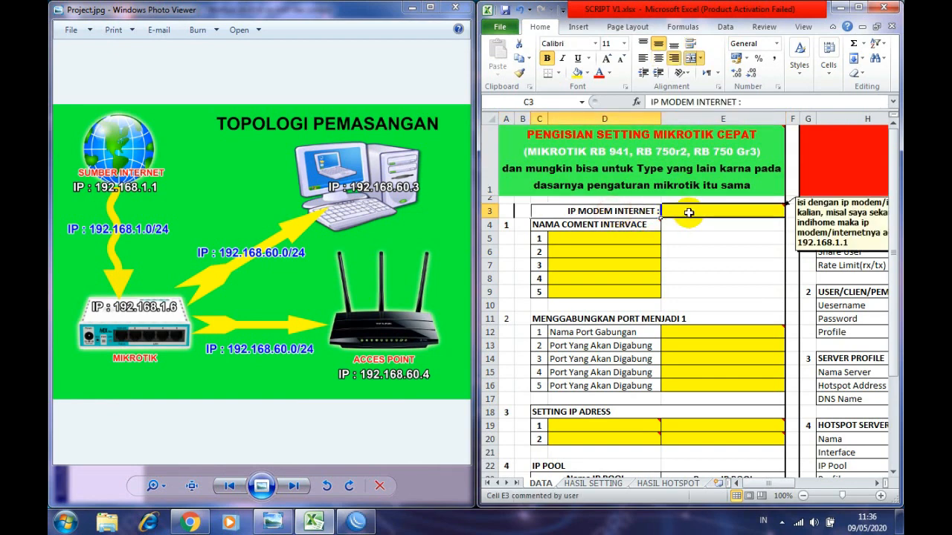
left_click(689, 212)
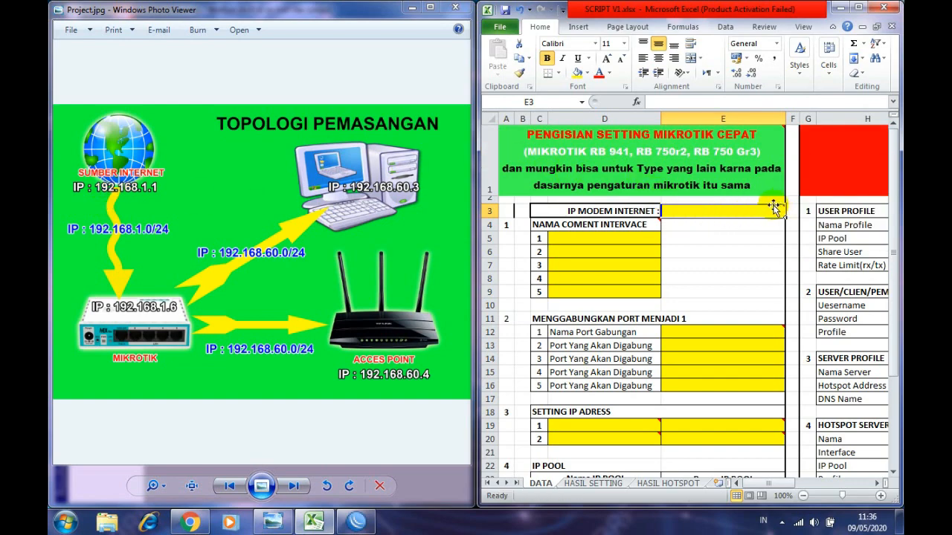
left_click_drag(715, 10, 479, 2)
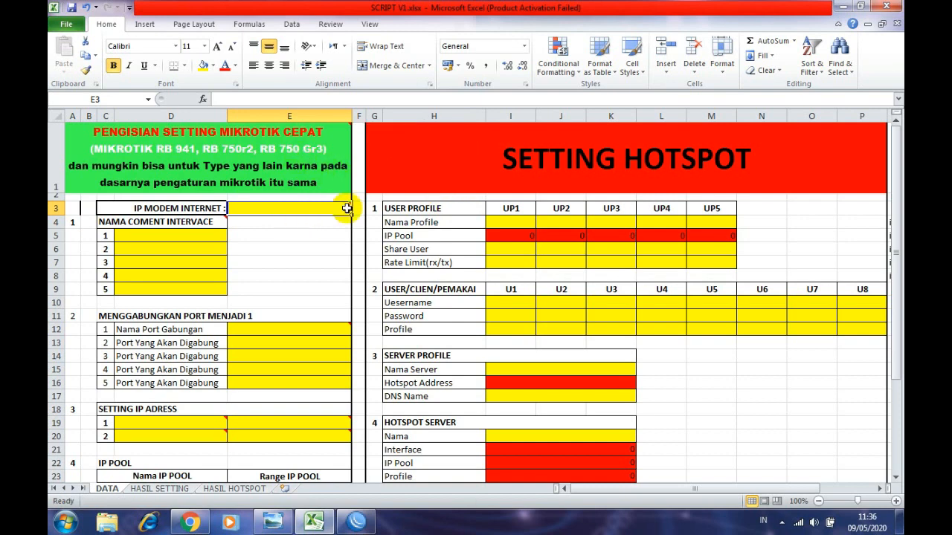
- Enter 192.168.1.1 in cell E3 as the modem internet IP, then bring WinBox forward
mouse_move(343, 209)
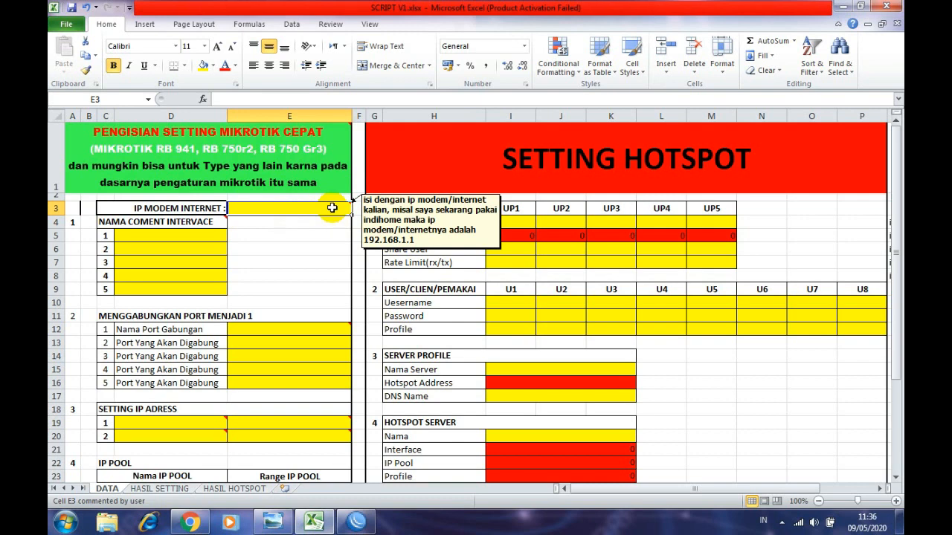
double_click(323, 207)
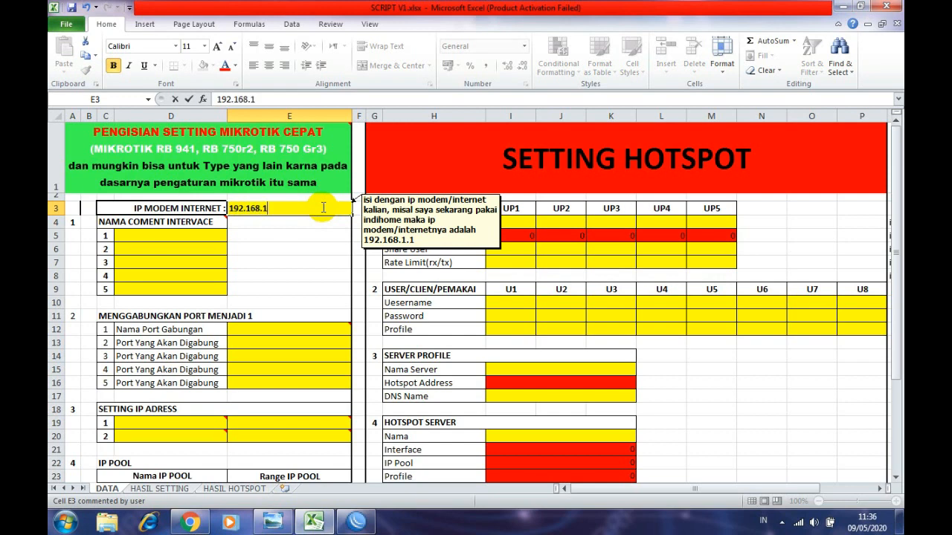
key("Return")
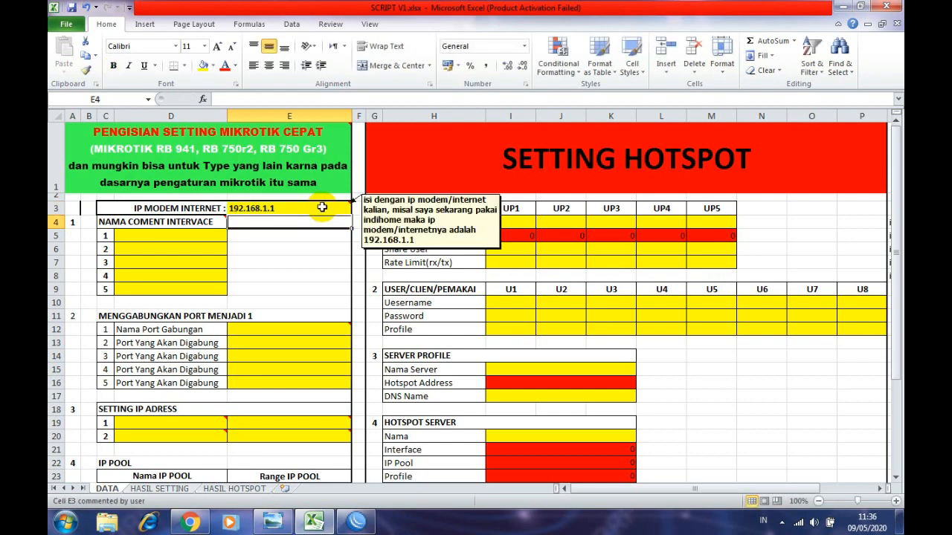
left_click(173, 226)
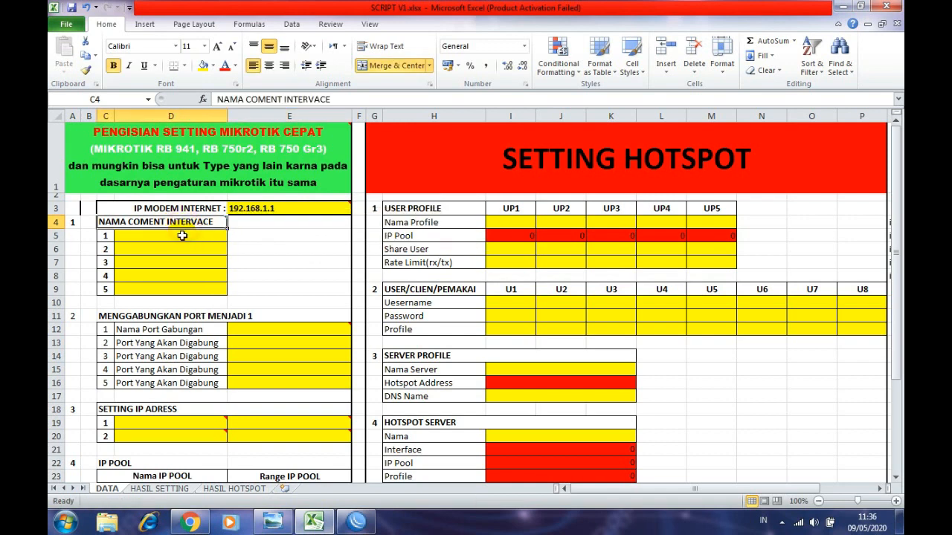
left_click(357, 523)
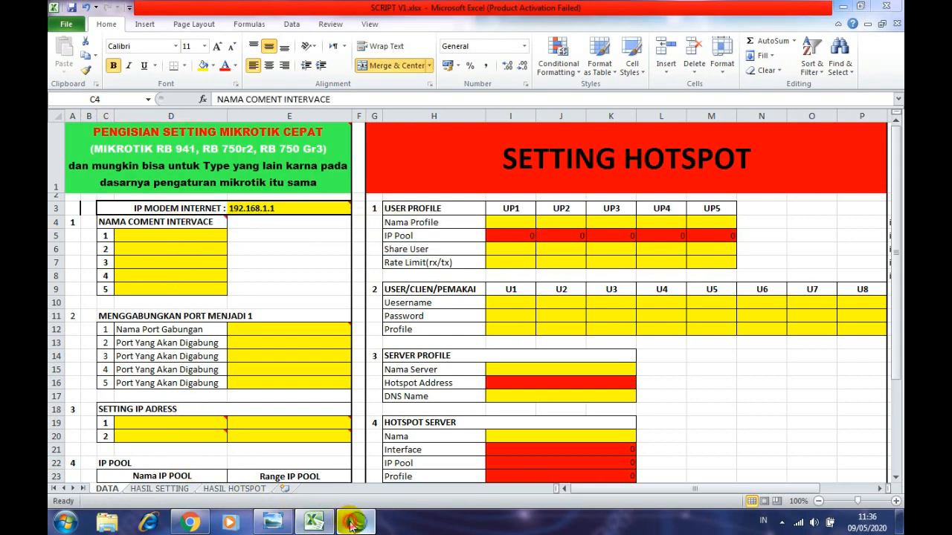
left_click_drag(234, 18, 297, 2)
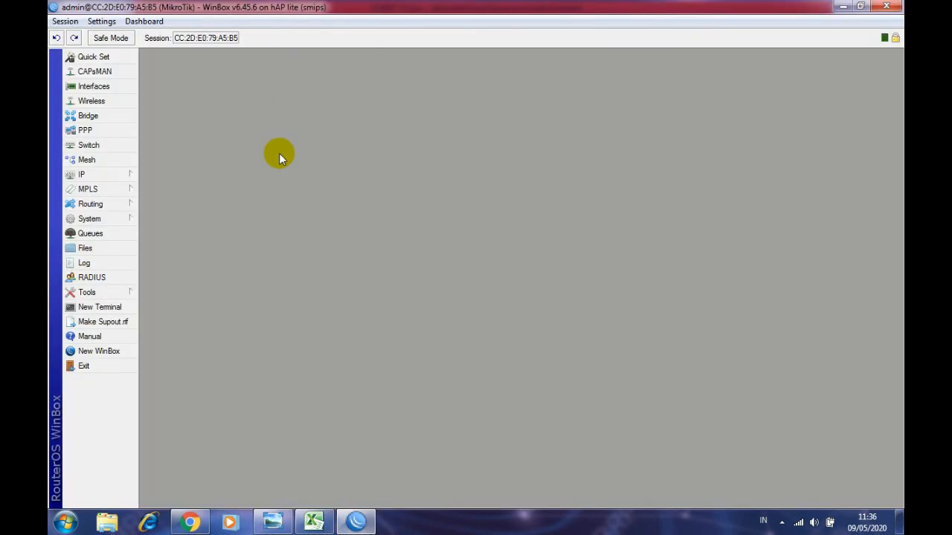
left_click(112, 89)
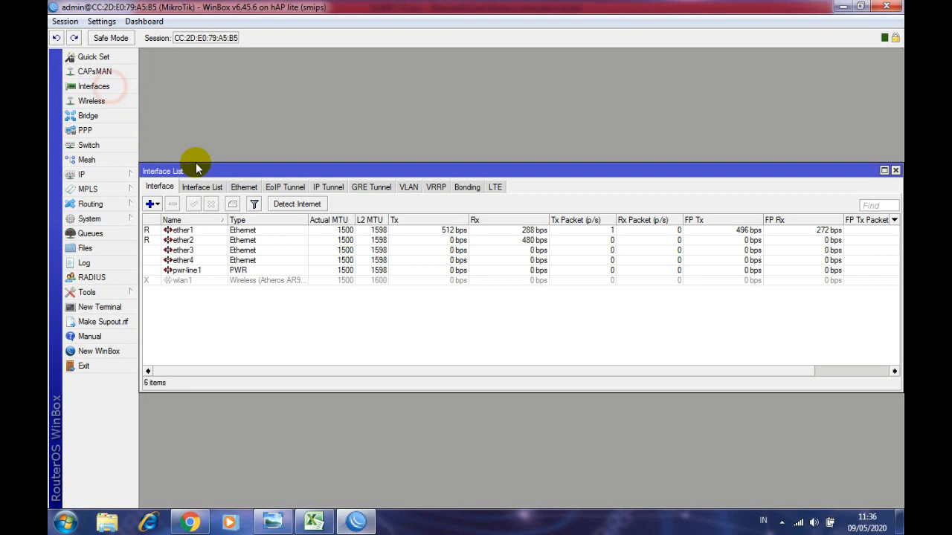
left_click(212, 233)
left_click(233, 204)
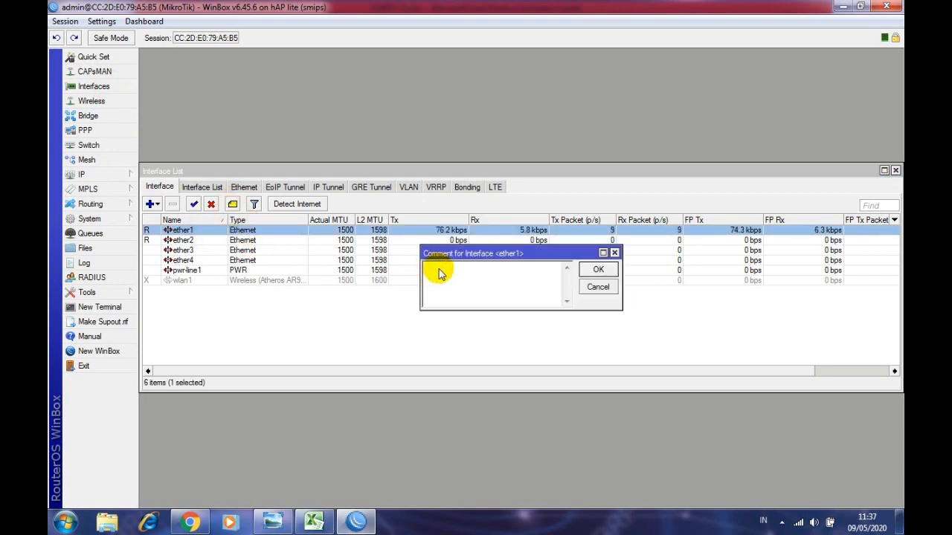
left_click(615, 254)
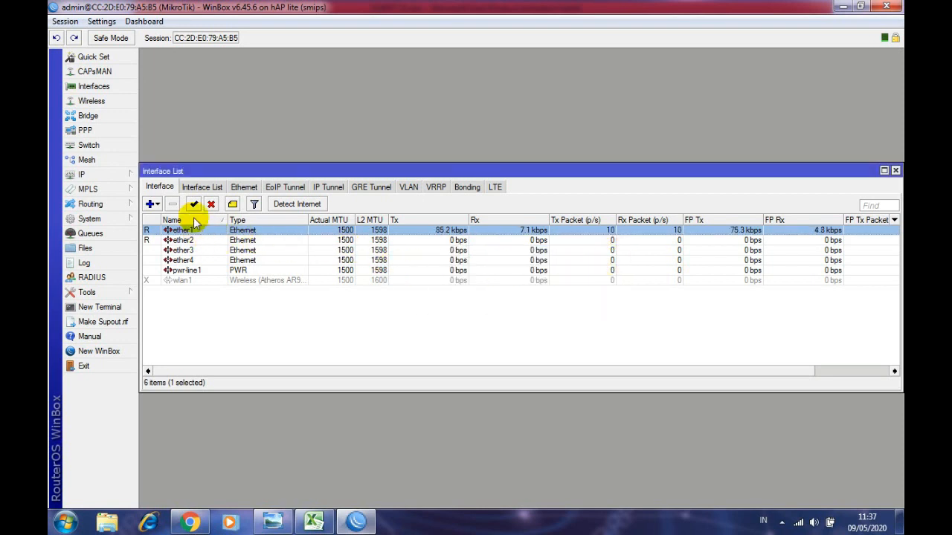
left_click(895, 170)
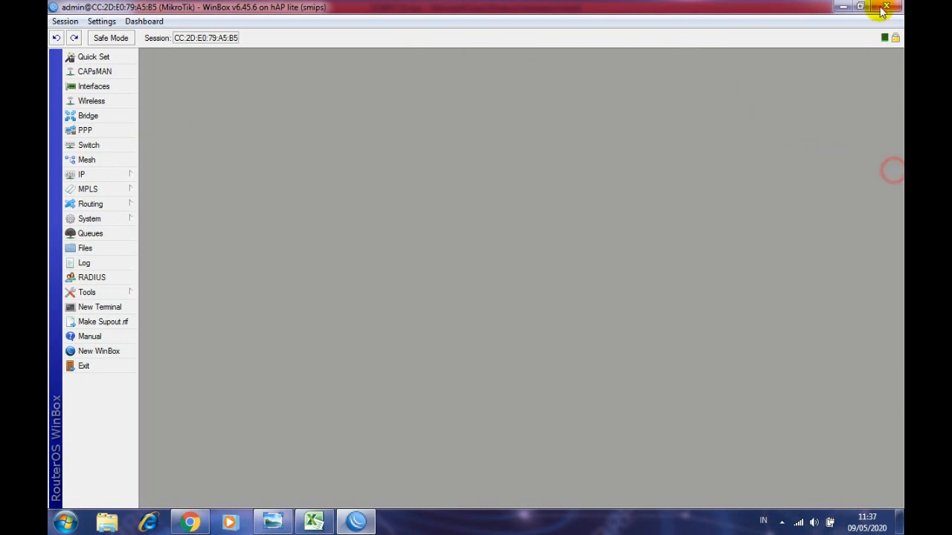
- Enter Modem_Internet as the first interface name in cell D5
left_click(843, 6)
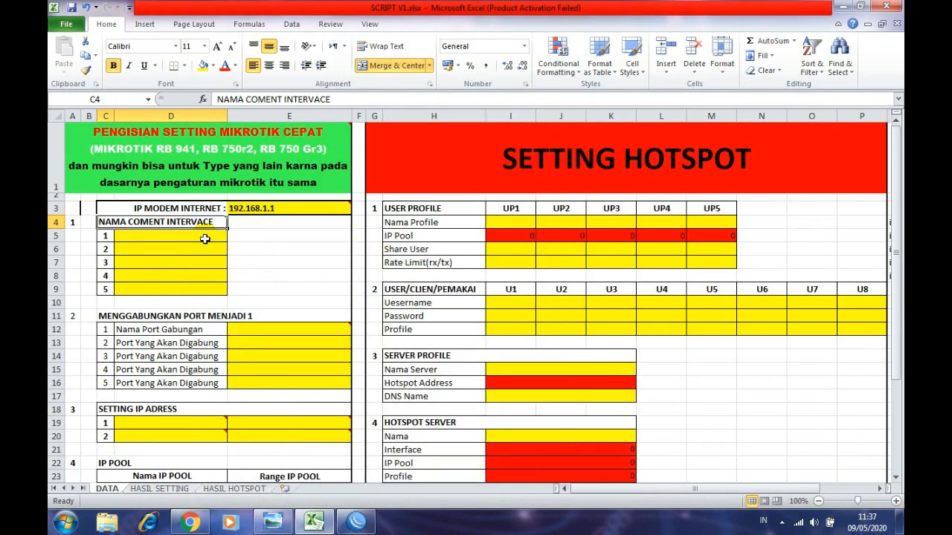
left_click(200, 236)
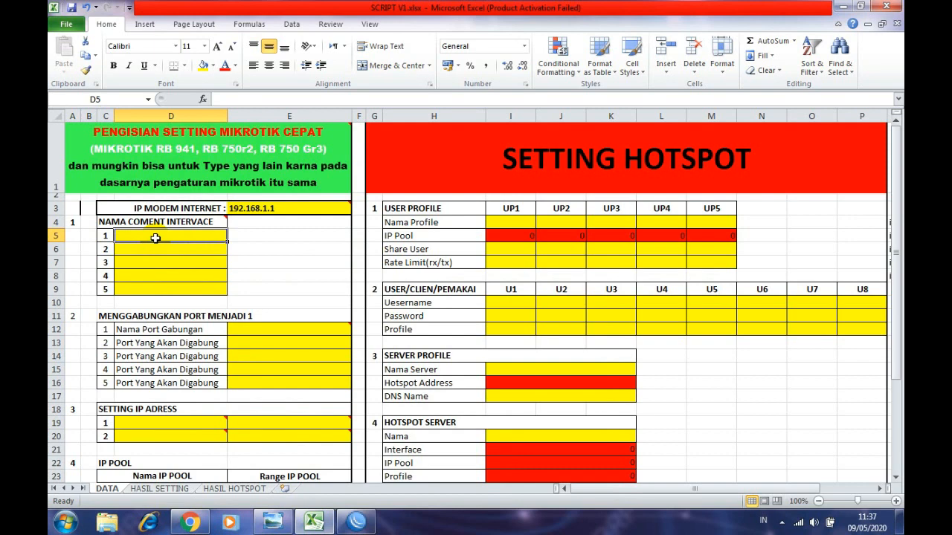
type("Internet")
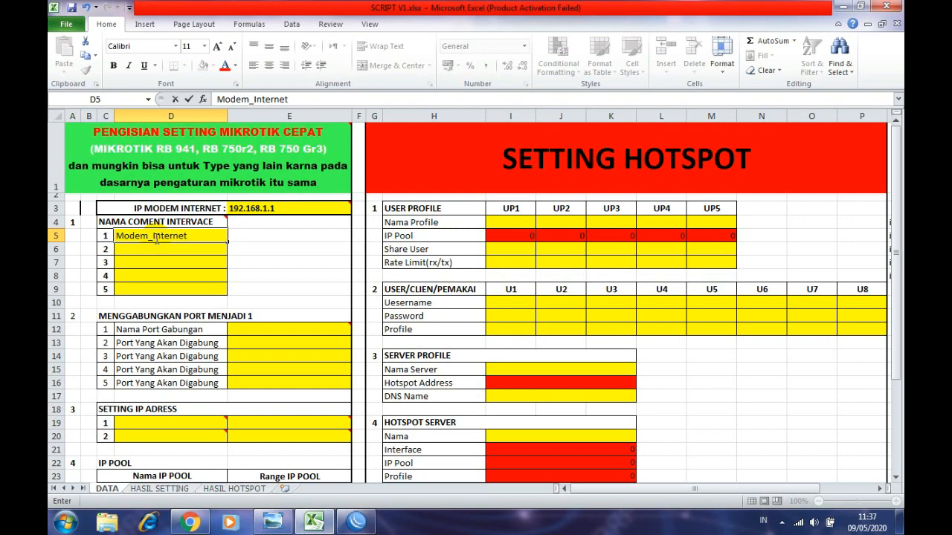
left_click(274, 273)
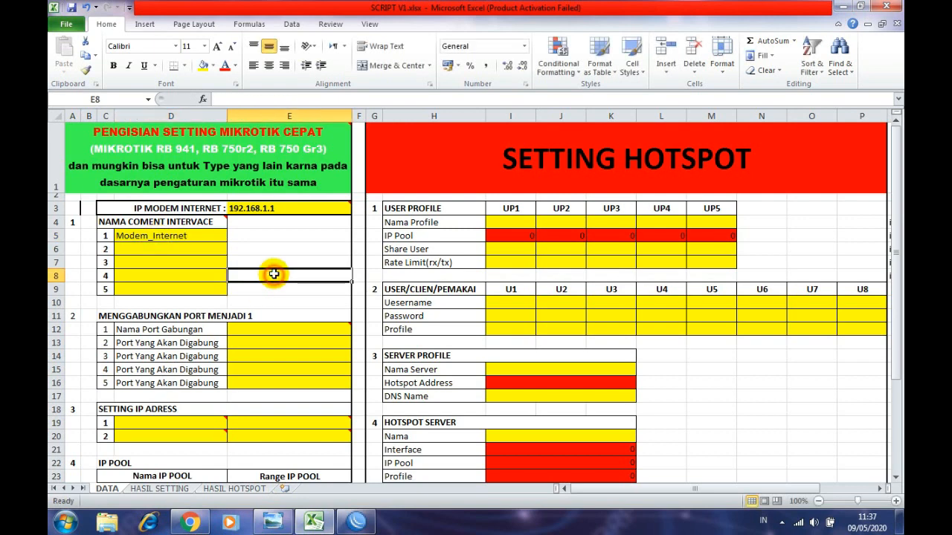
left_click(203, 234)
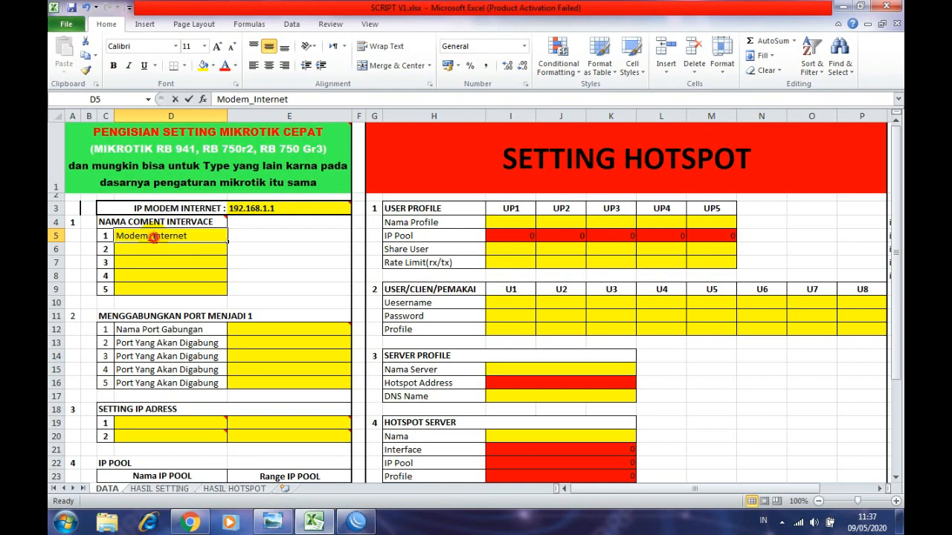
left_click(186, 248)
double_click(152, 235)
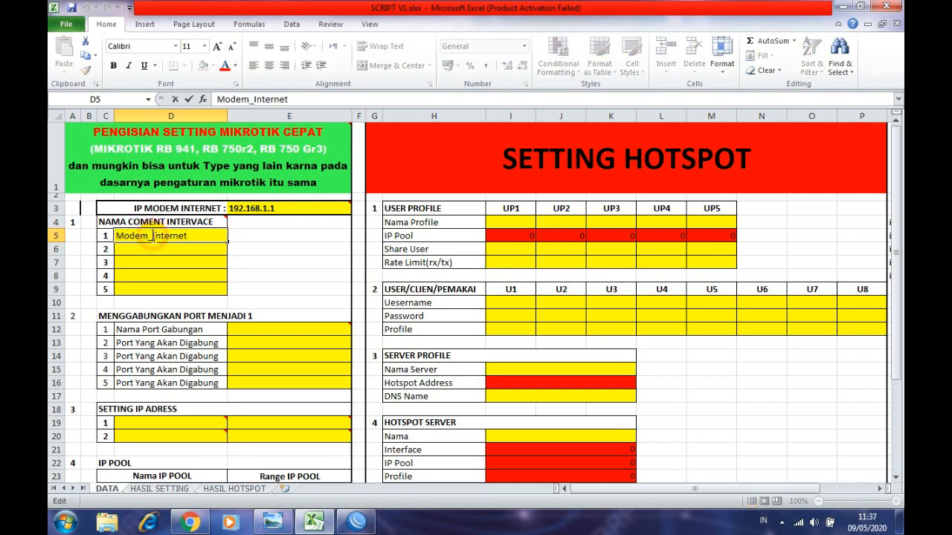
left_click(166, 247)
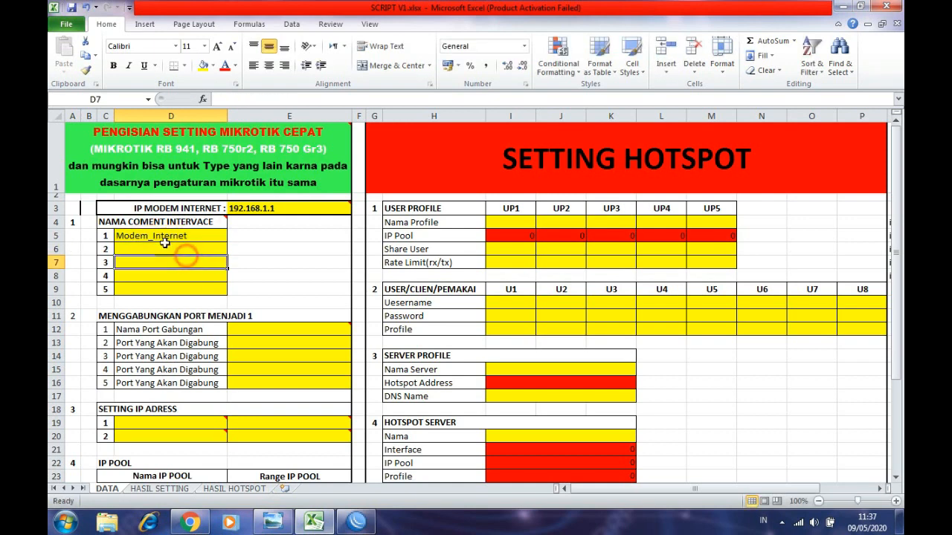
left_click(160, 234)
- Enter Hotspot-Wifi as the second interface name in D6, then bring WinBox forward
left_click(157, 250)
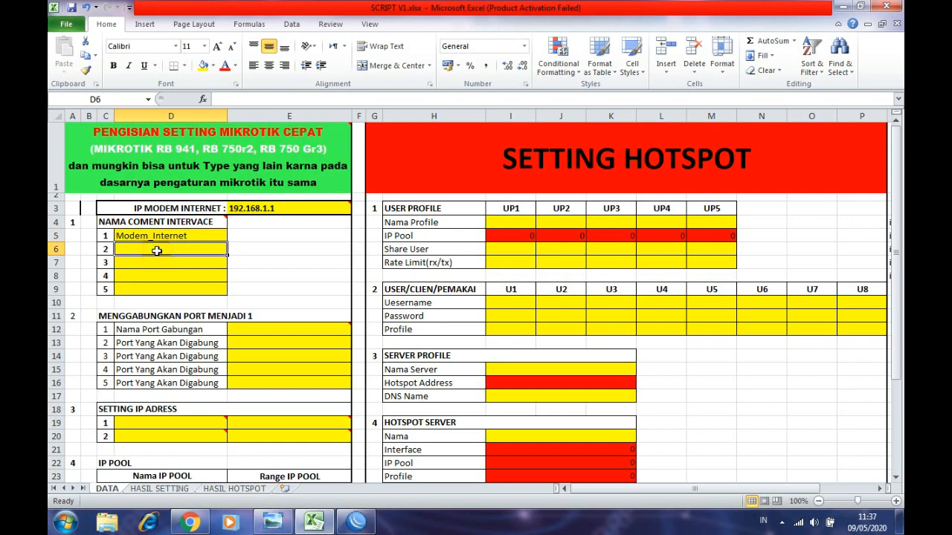
type("Hotspot-Wifi")
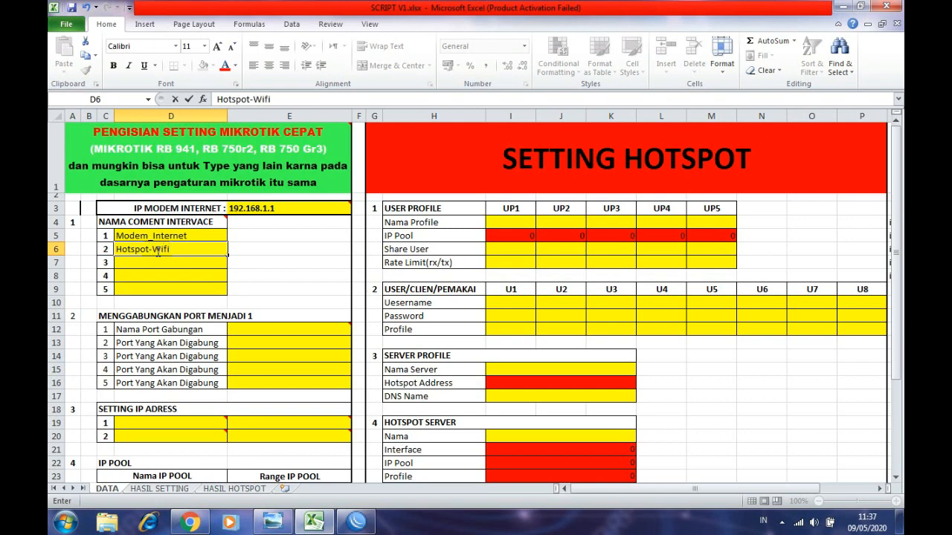
left_click(320, 251)
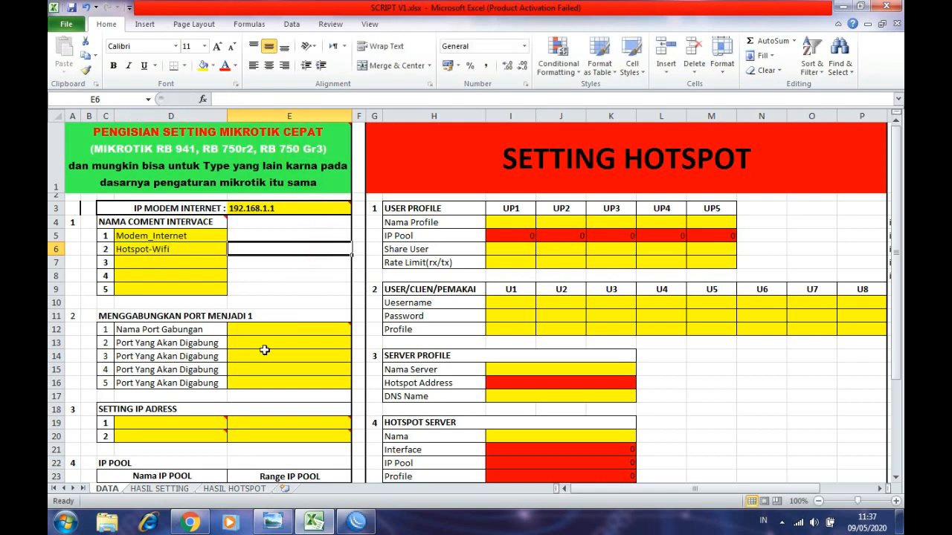
left_click(349, 524)
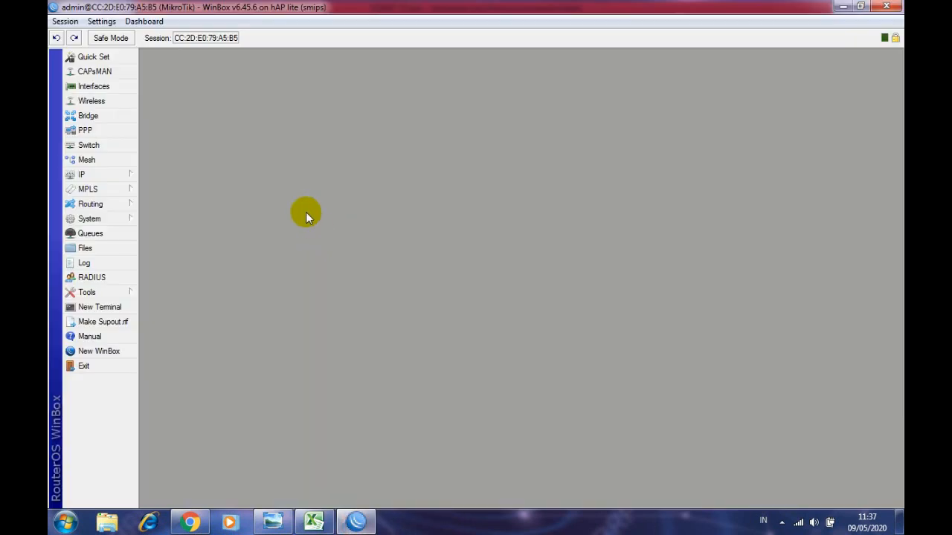
- Open the router's interface list, step through ether1 to ether4, then minimise WinBox
left_click(94, 86)
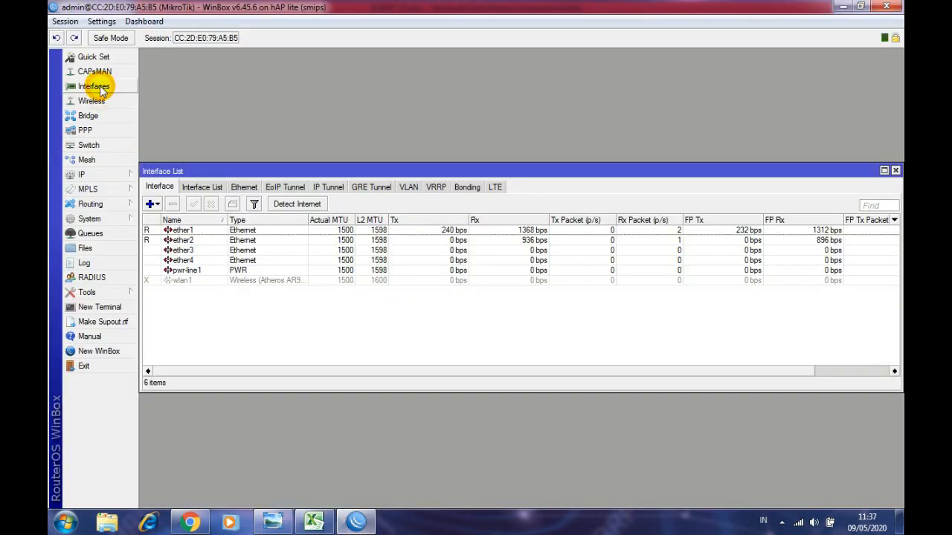
left_click(182, 230)
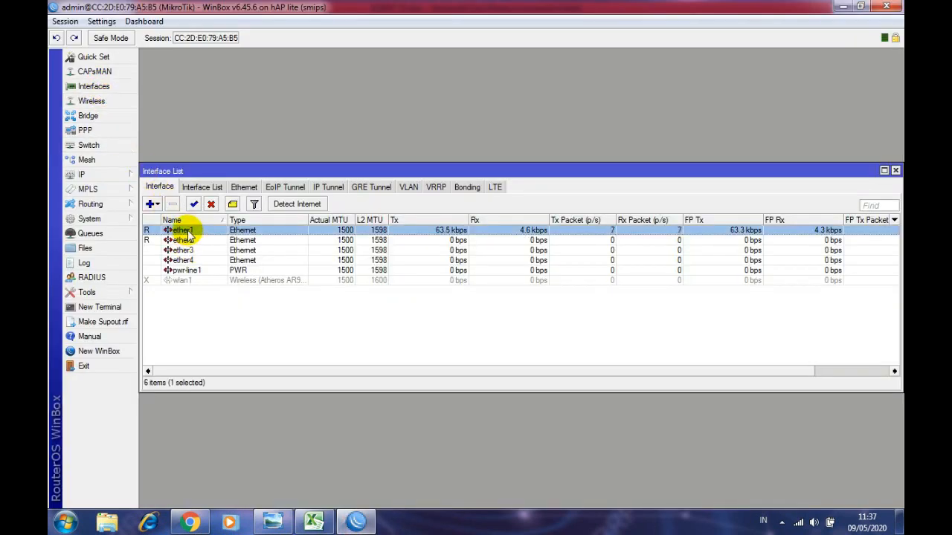
key("Down")
key("Down")
key("Down")
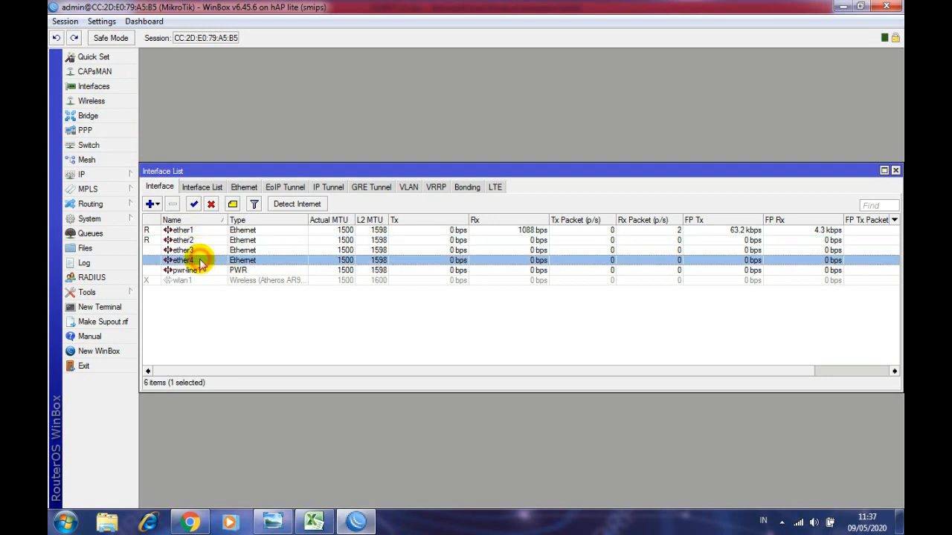
key("Up")
key("Up")
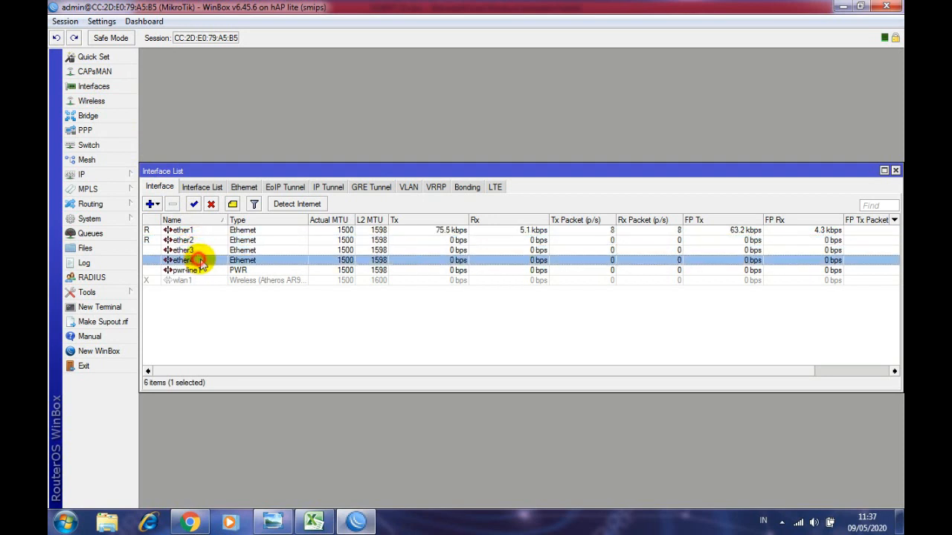
key("Down")
key("Down")
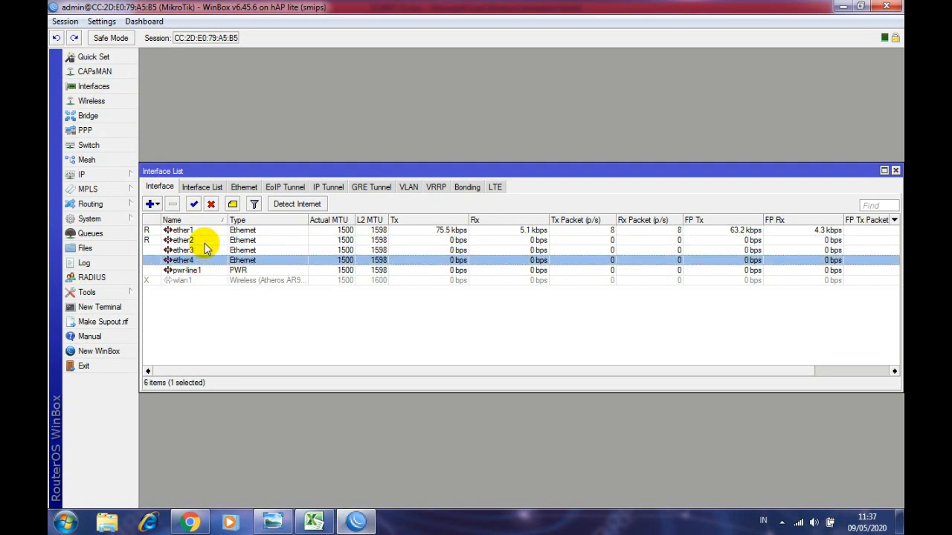
left_click(199, 241)
left_click(199, 250)
left_click(200, 259)
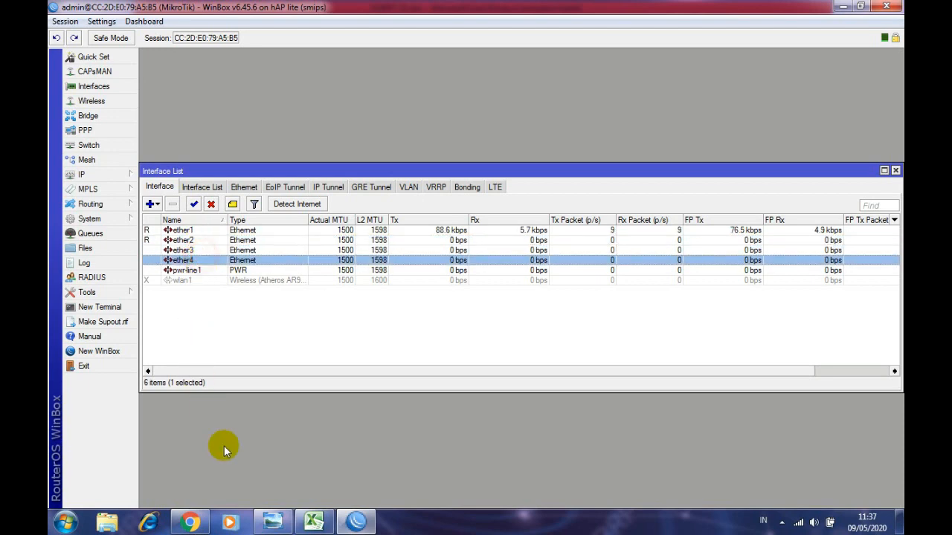
left_click(357, 525)
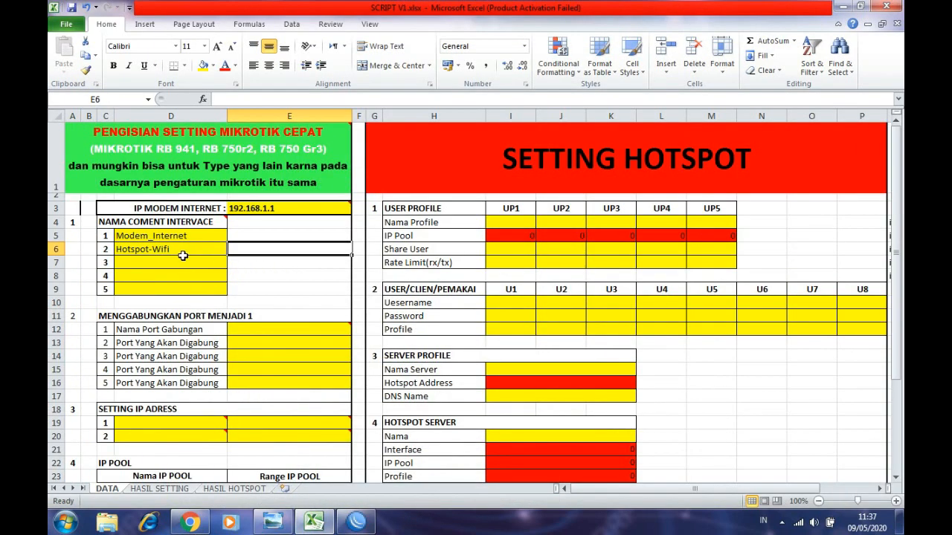
- Copy Hotspot-Wifi from D6 and paste it into interface cells D7 and D8
left_click(169, 253)
left_click(170, 266)
left_click(170, 276)
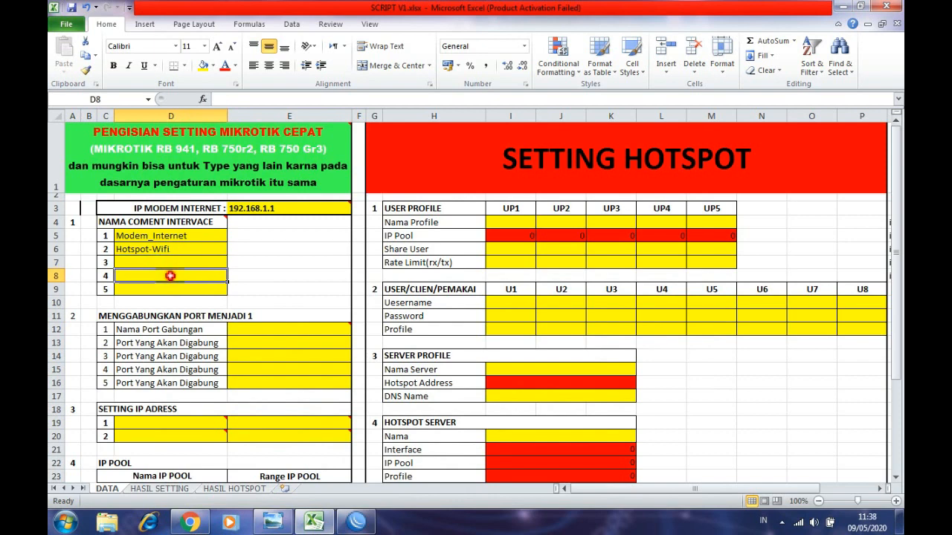
left_click(165, 255)
key("ctrl+c")
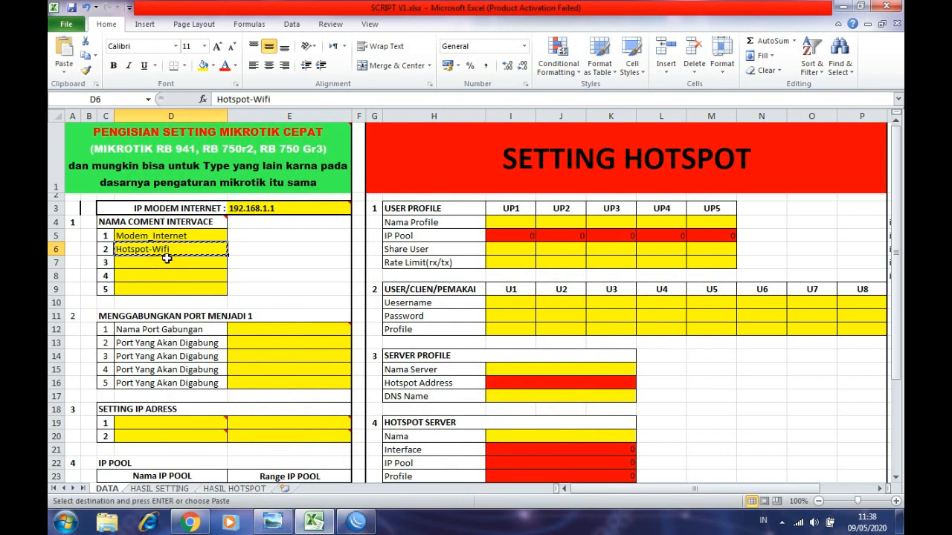
left_click_drag(165, 262, 165, 276)
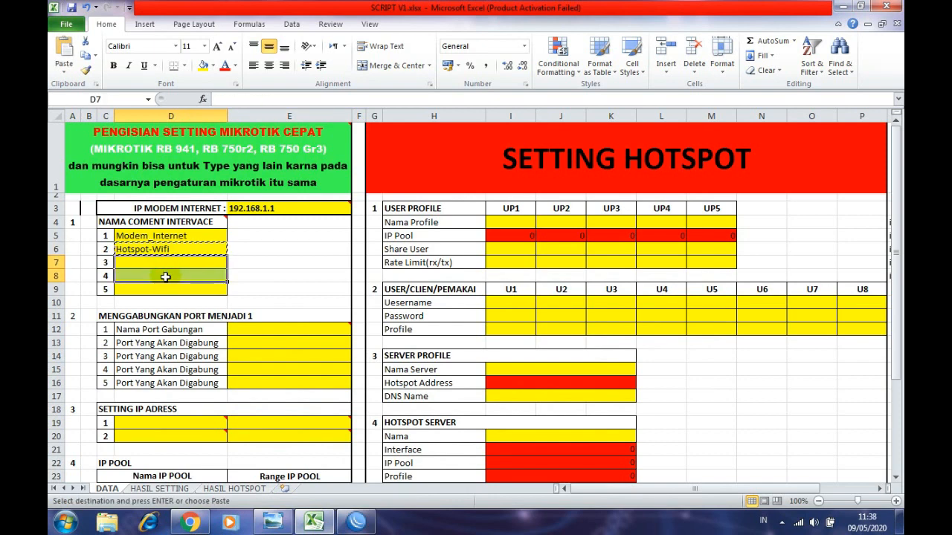
key("ctrl+v")
- Scroll down to the merge-ports section, then switch to the WinBox router window
left_click(171, 290)
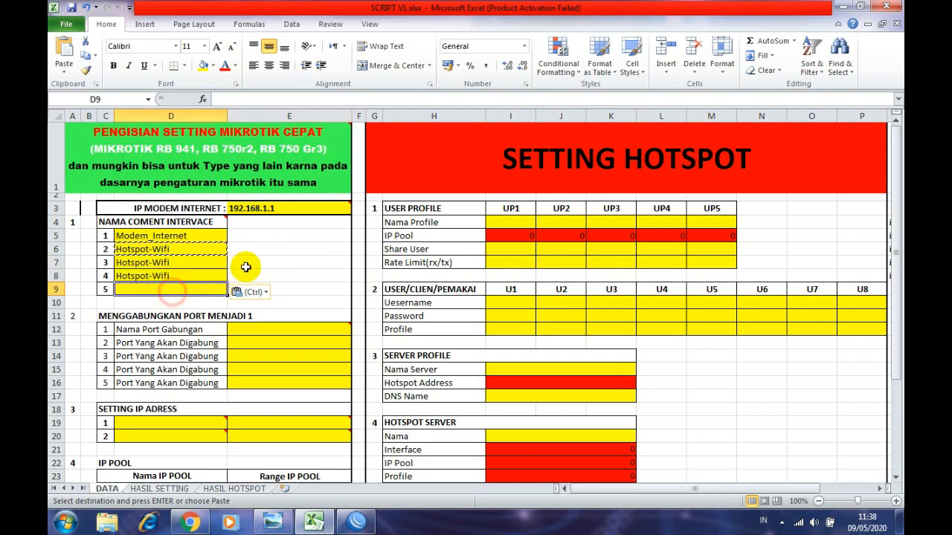
left_click(245, 267)
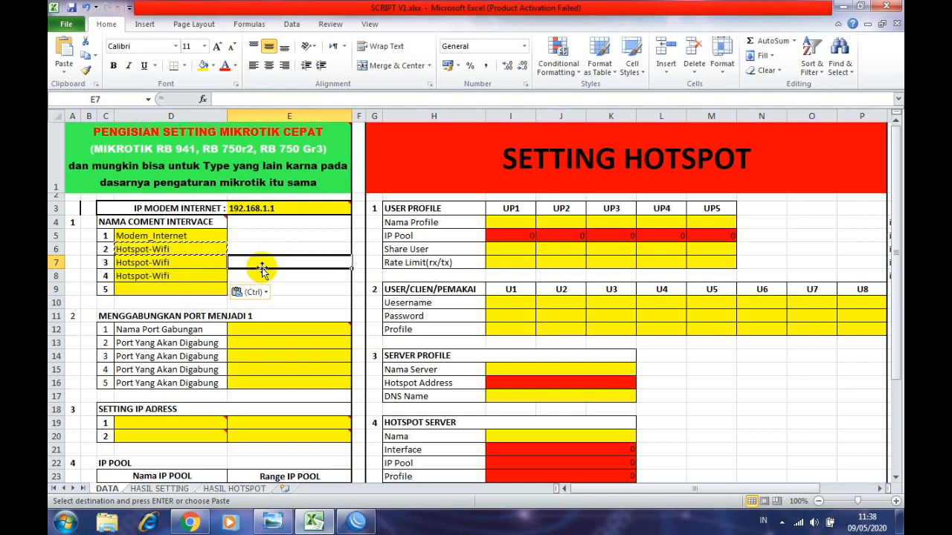
scroll(261, 271, "down", 1)
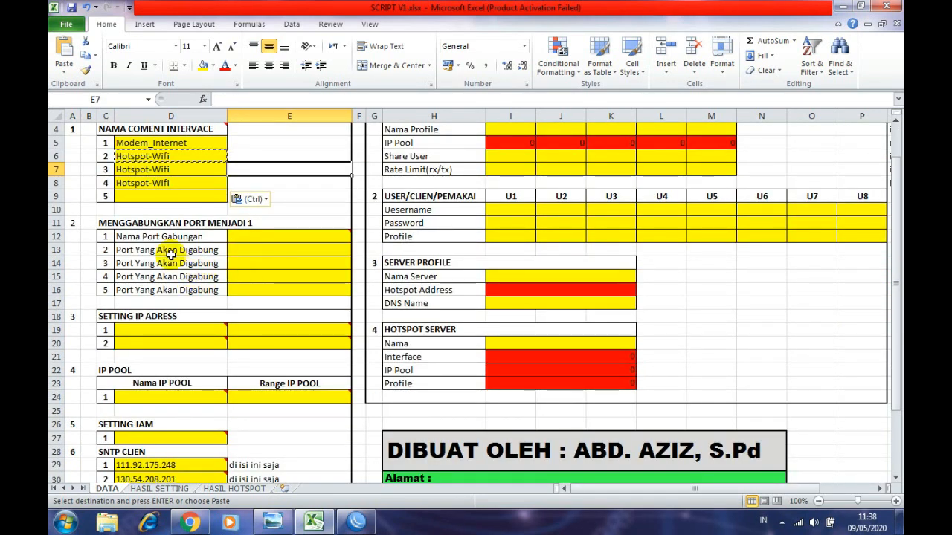
left_click(103, 222)
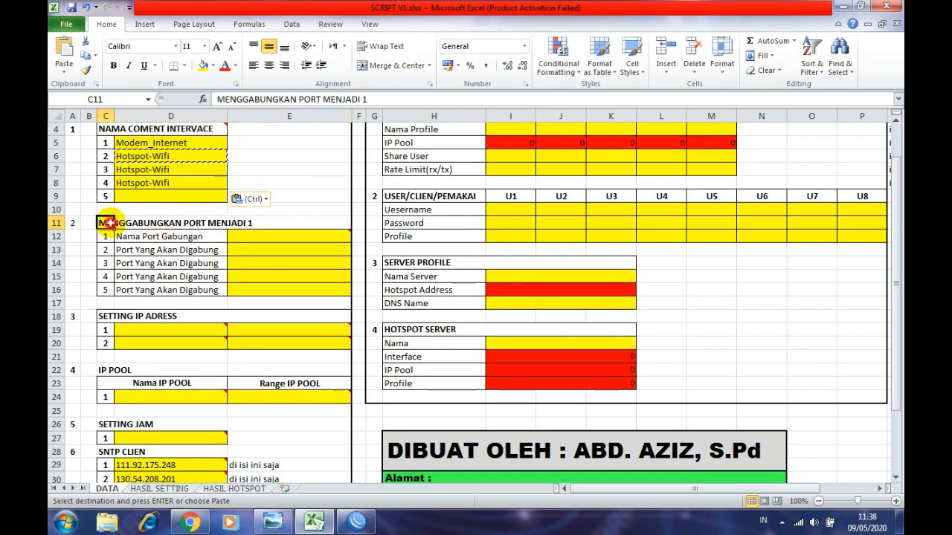
scroll(232, 240, "down", 1)
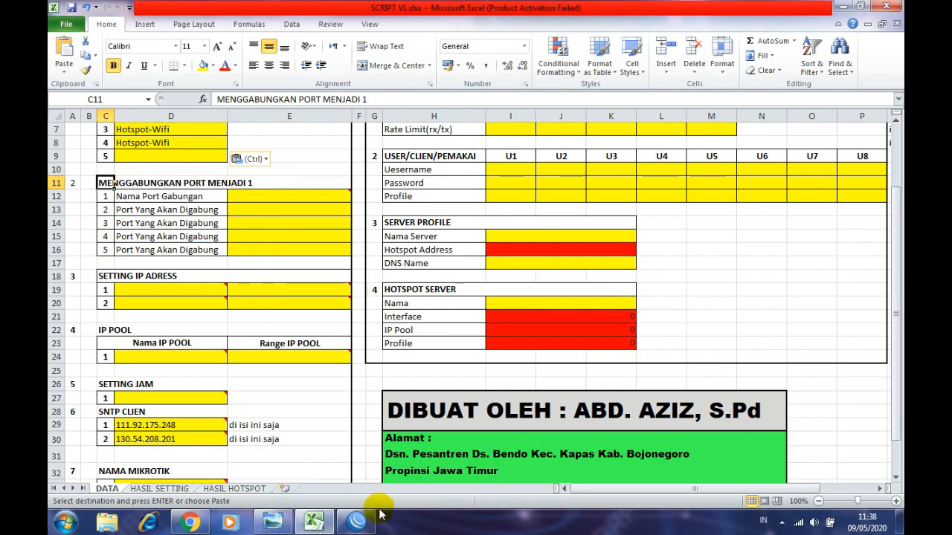
left_click(358, 522)
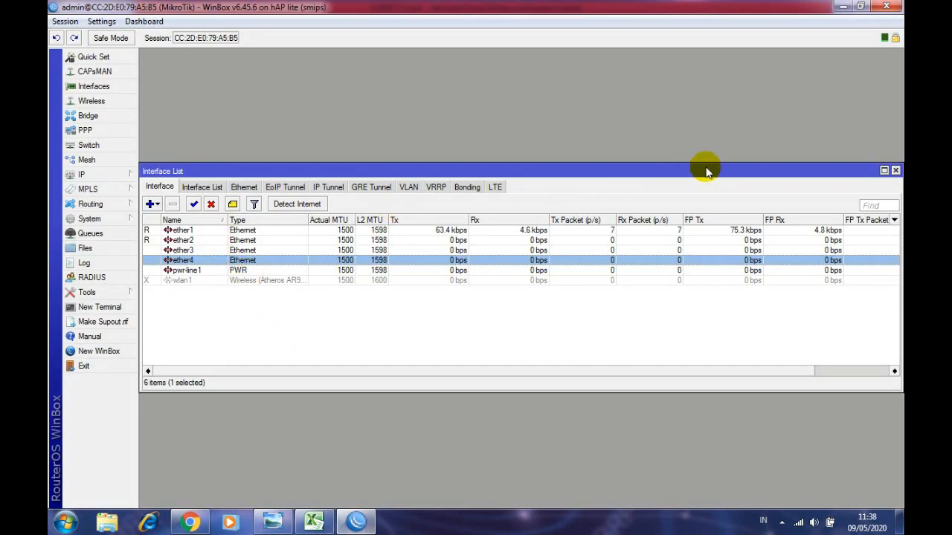
- Close the interface list and open the empty Bridge window, moved higher in the workspace
left_click_drag(689, 164, 581, 142)
left_click(758, 142)
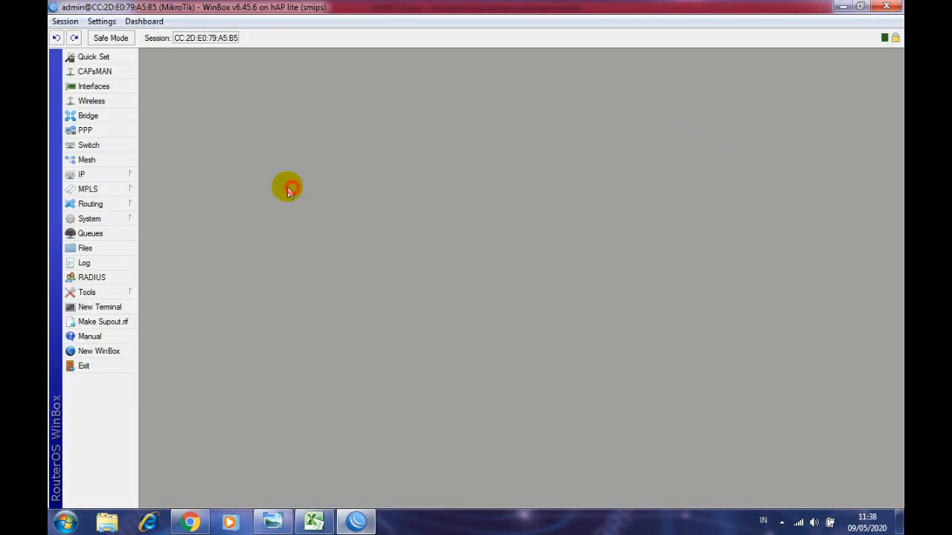
left_click(89, 117)
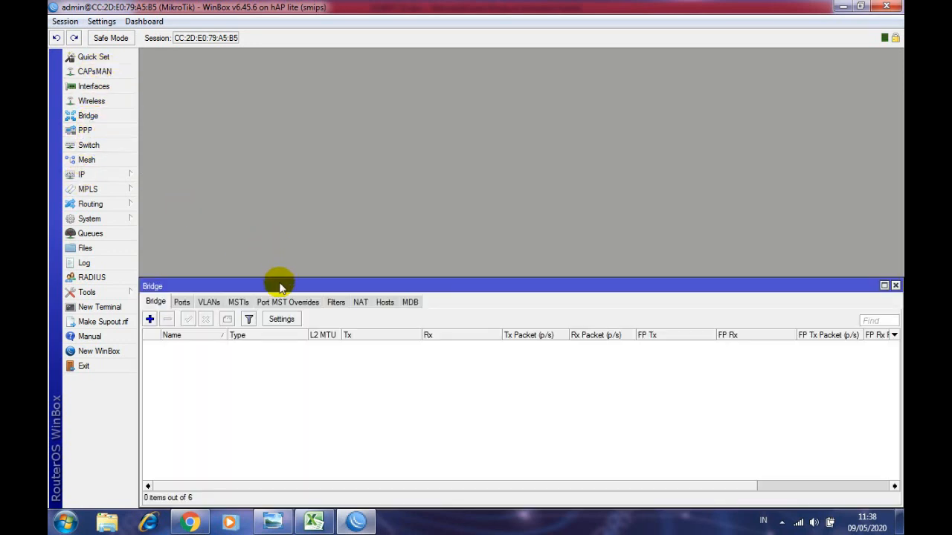
left_click_drag(279, 287, 530, 108)
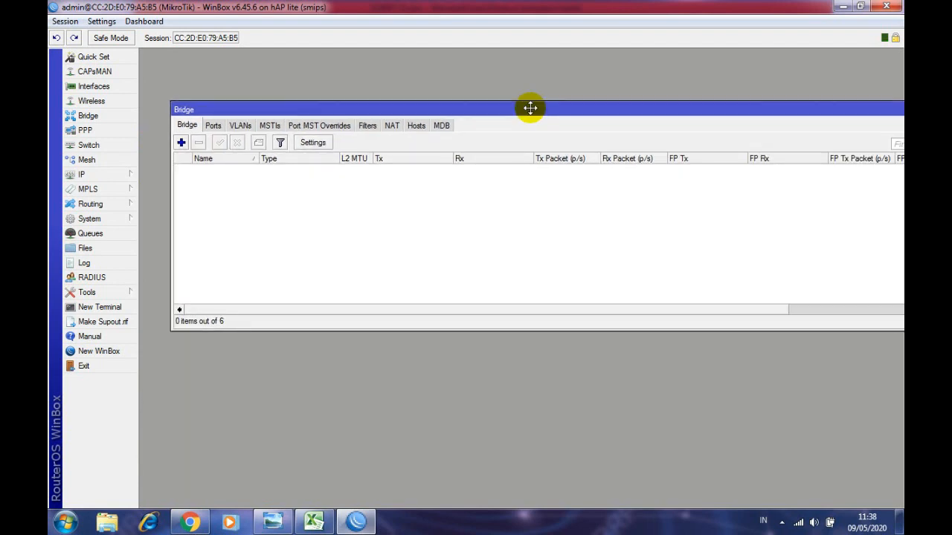
- Reopen the interface list over the Bridge window and select ether2, ether3 and ether4
left_click(106, 90)
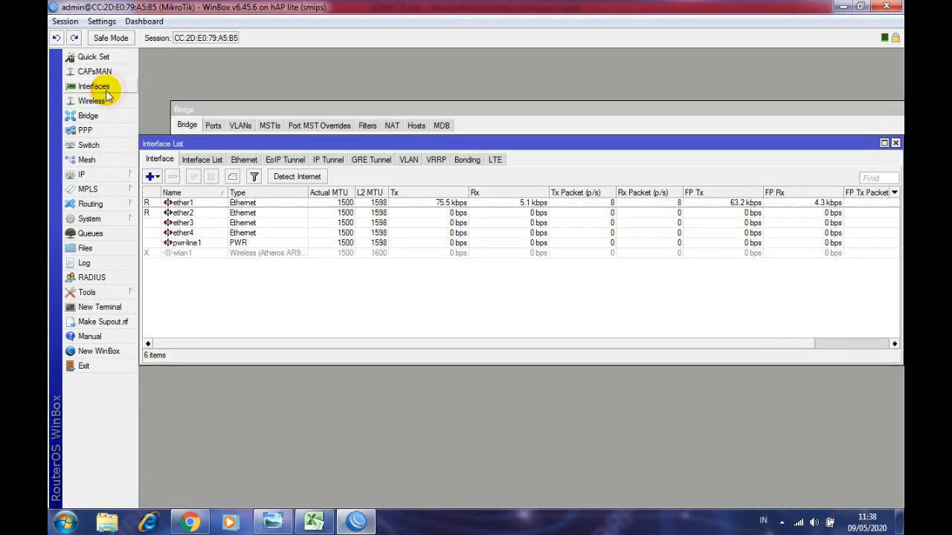
left_click(174, 213)
left_click(175, 223)
left_click(177, 234)
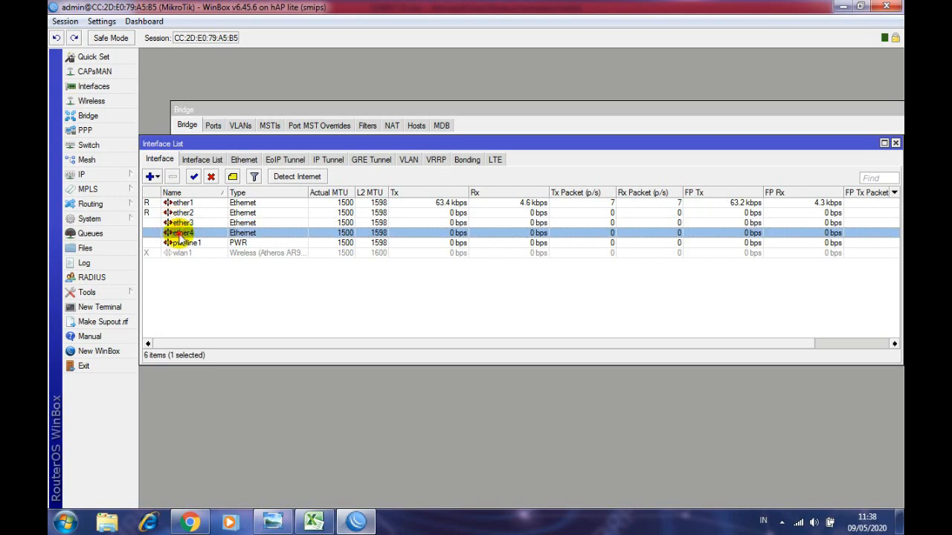
left_click(273, 523)
- Zoom and pan the Project.jpg topology diagram to inspect the area around the MikroTik router
scroll(216, 297, "up", 5)
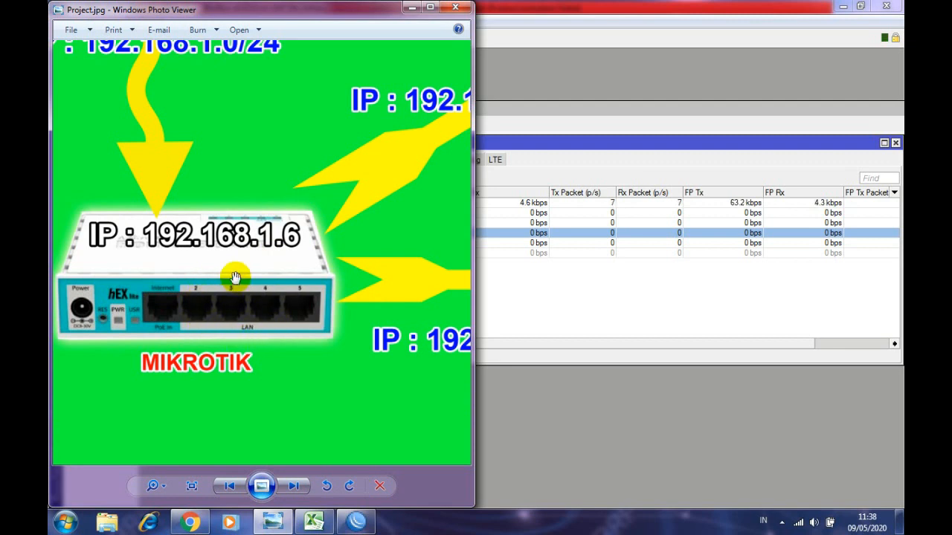
left_click_drag(237, 272, 177, 274)
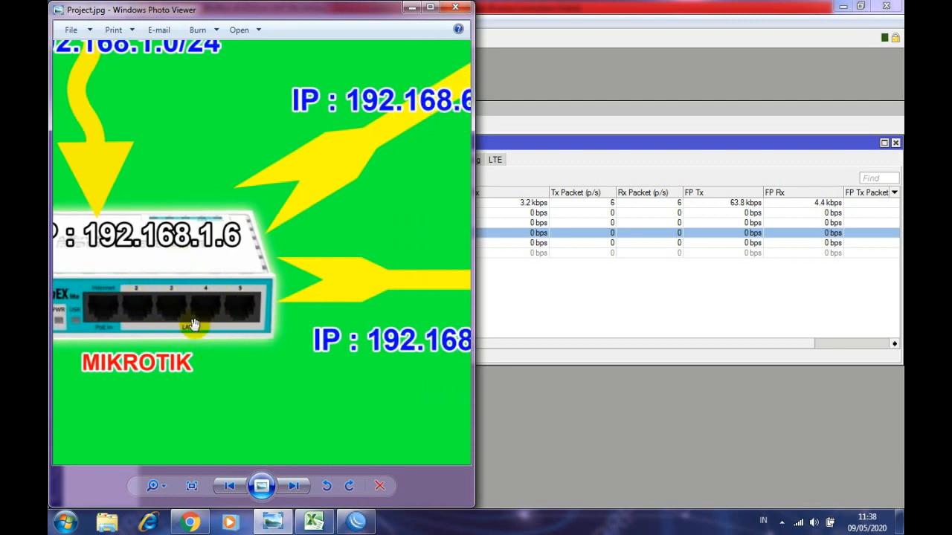
scroll(187, 277, "down", 1)
scroll(144, 276, "down", 3)
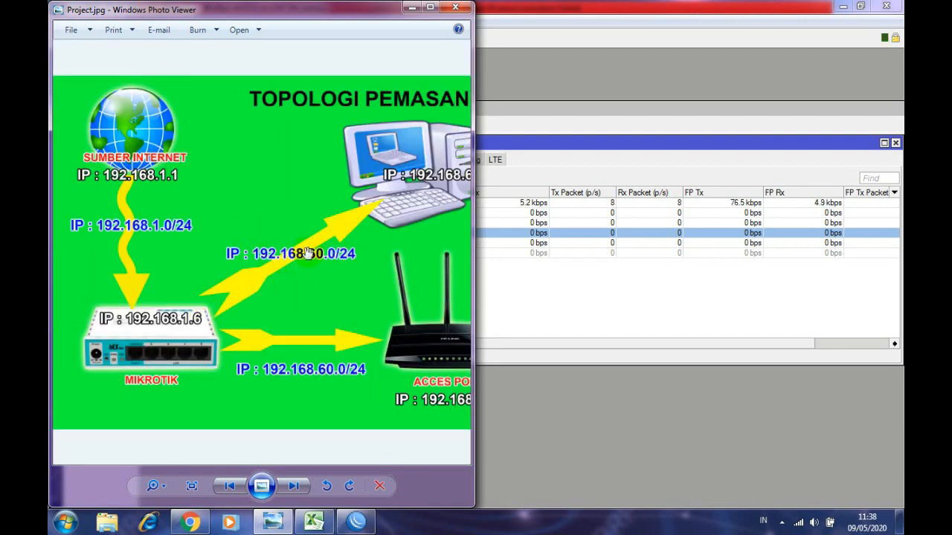
scroll(152, 358, "up", 3)
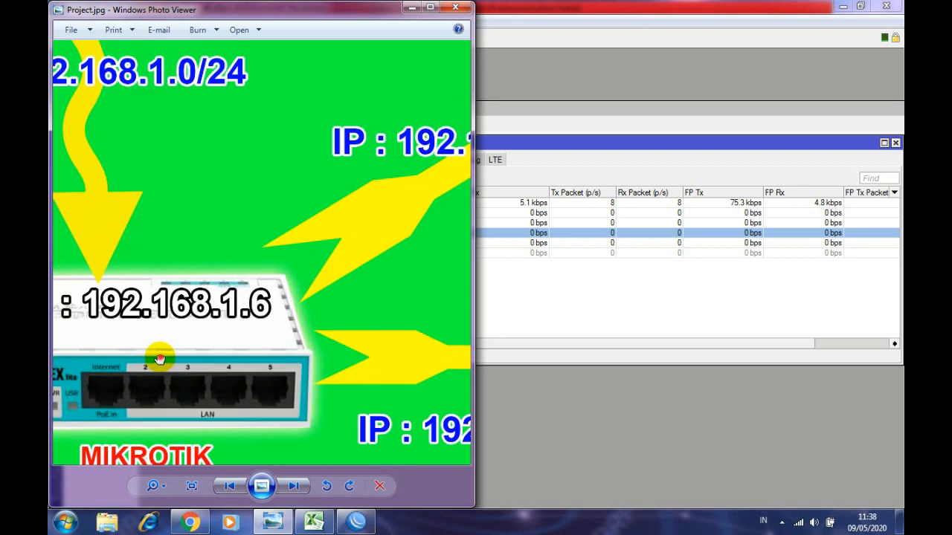
scroll(245, 314, "down", 3)
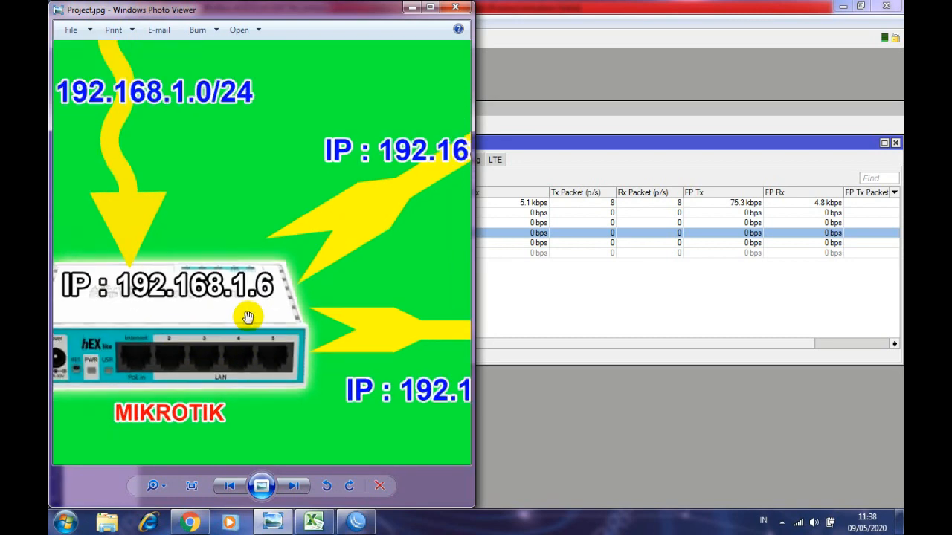
- Select ether2 in WinBox's Interface List, then return to the Excel workbook
left_click(522, 327)
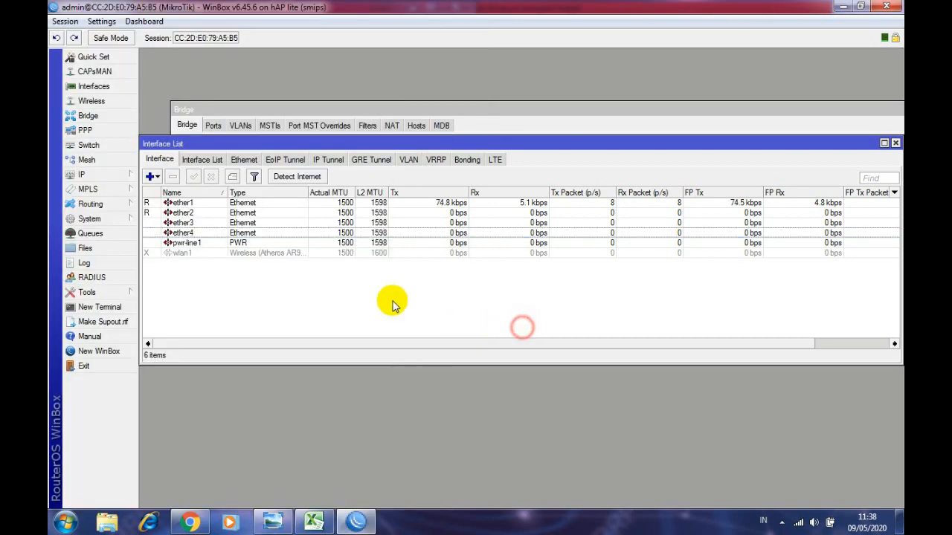
left_click(189, 213)
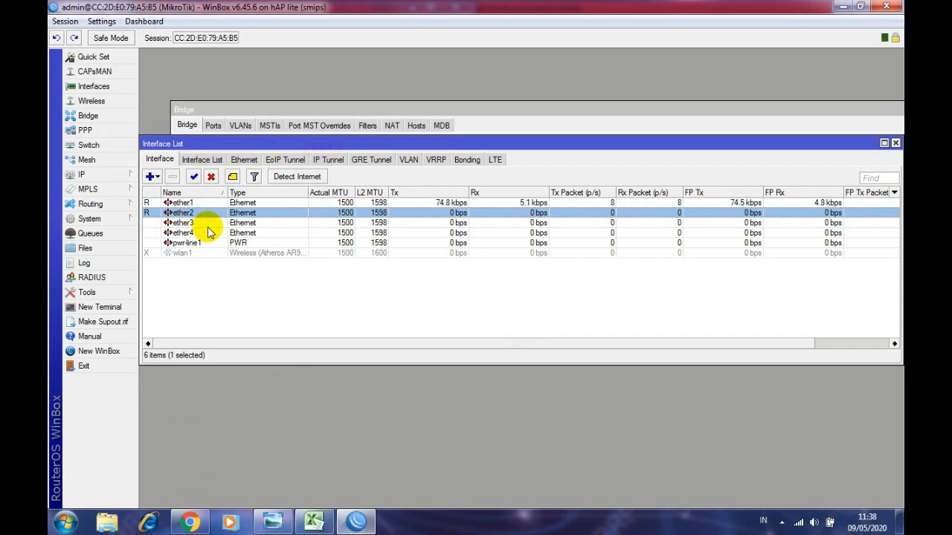
left_click(315, 524)
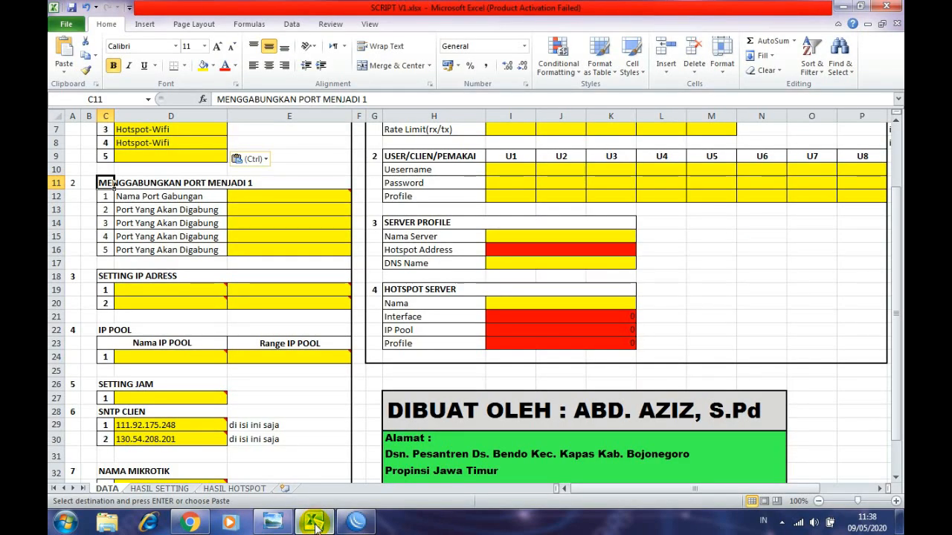
- Enter Tobe-Chanel as the merged port name in cell E12, then check port names in WinBox
left_click(239, 198)
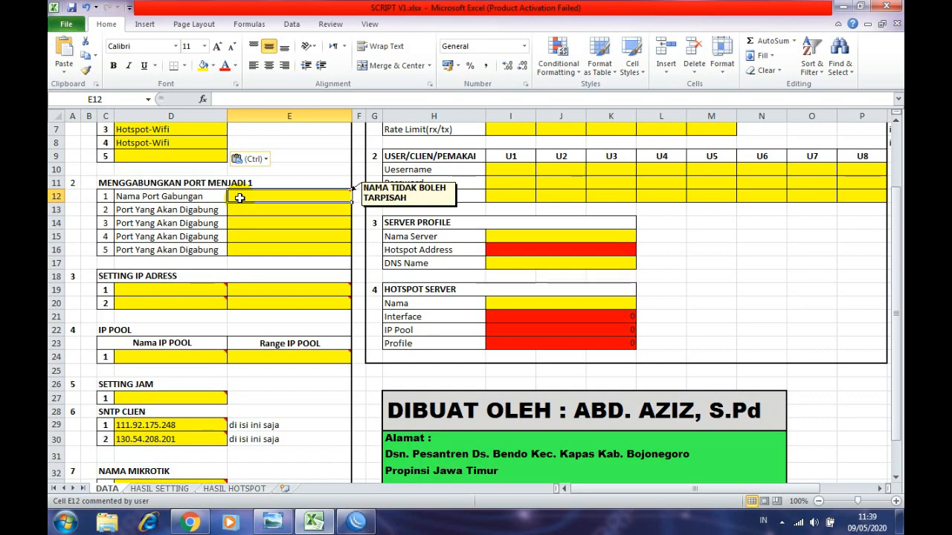
type("Tobe-Chanel")
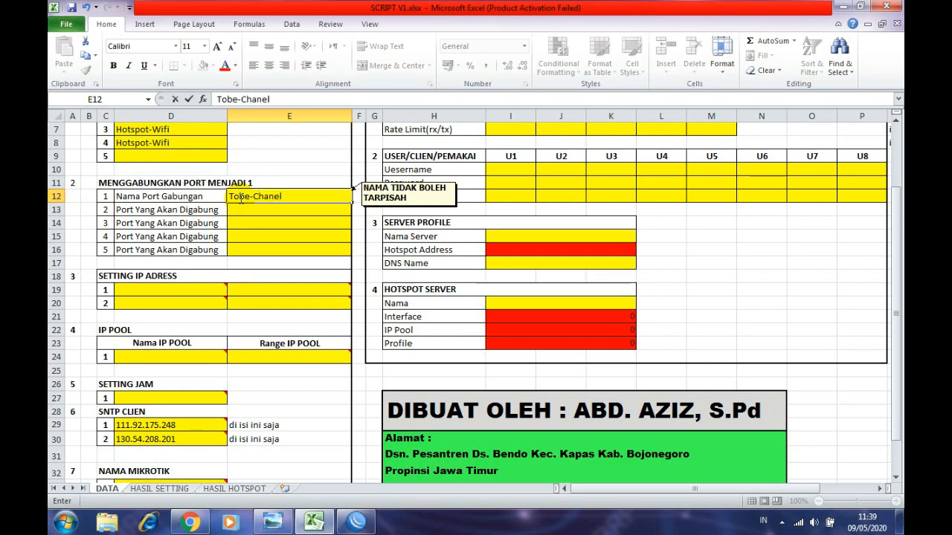
left_click(290, 252)
left_click(241, 212)
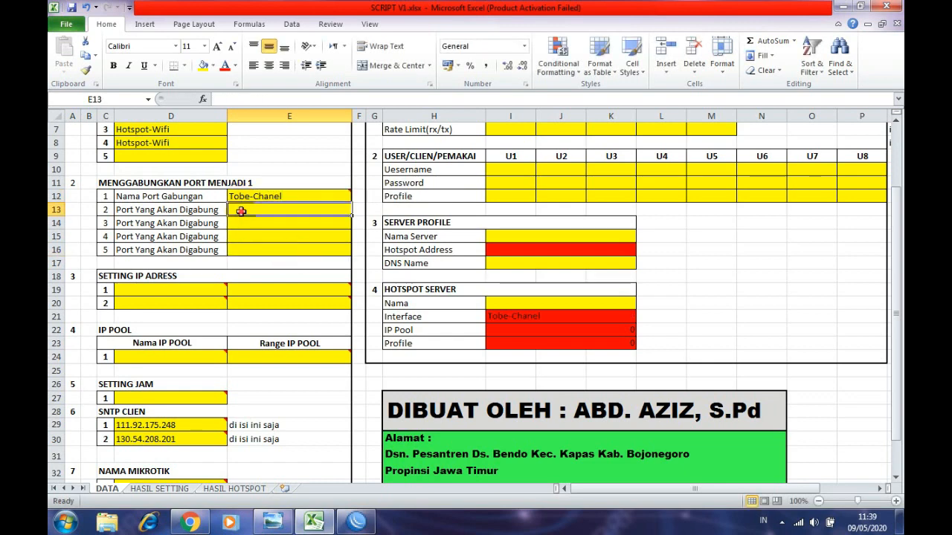
left_click(273, 523)
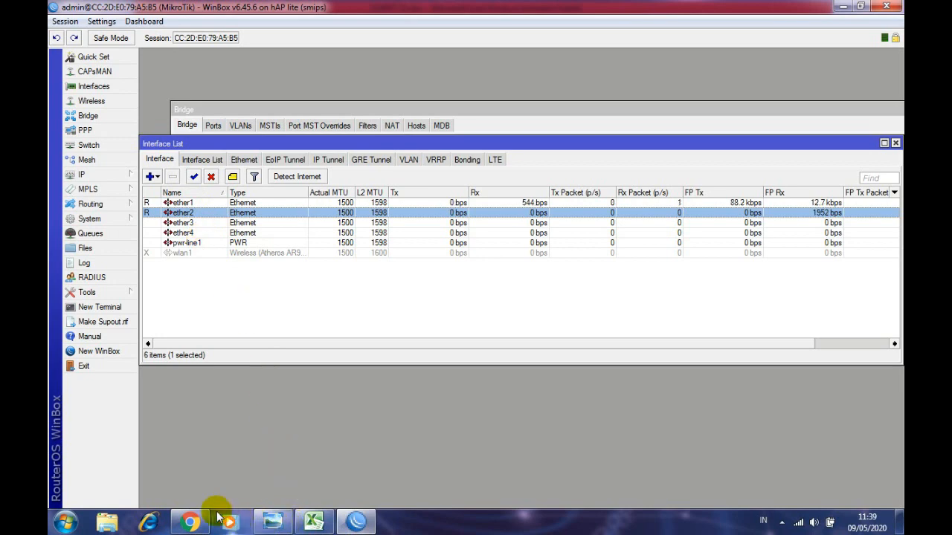
left_click(311, 522)
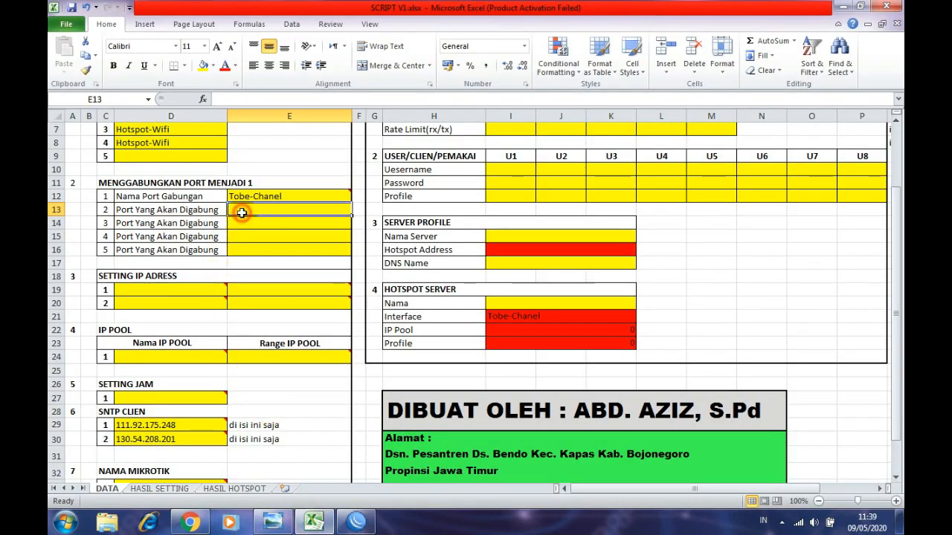
type("e")
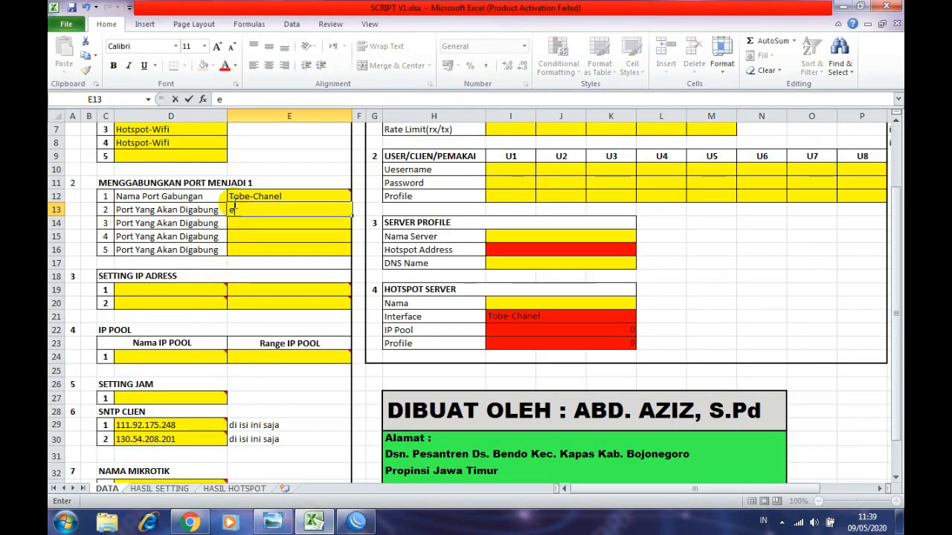
type("ther2")
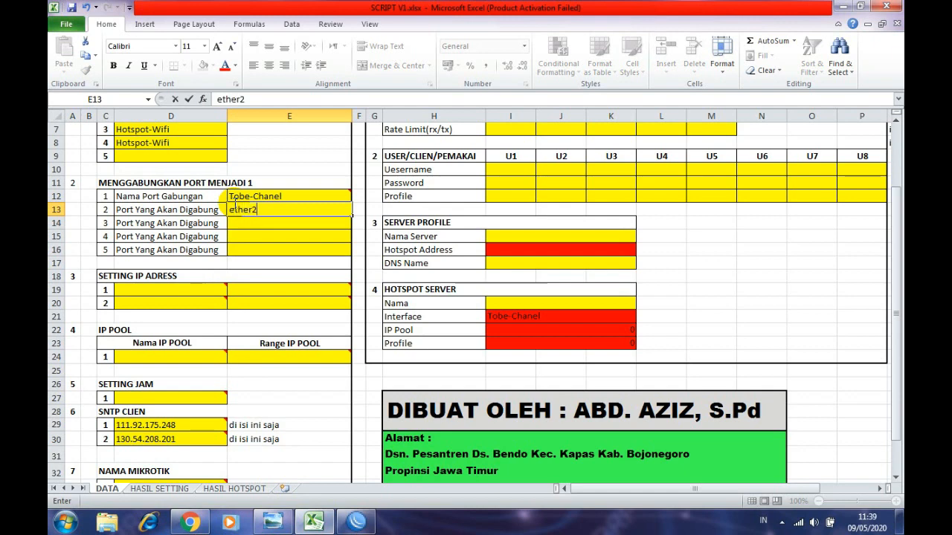
key("Return")
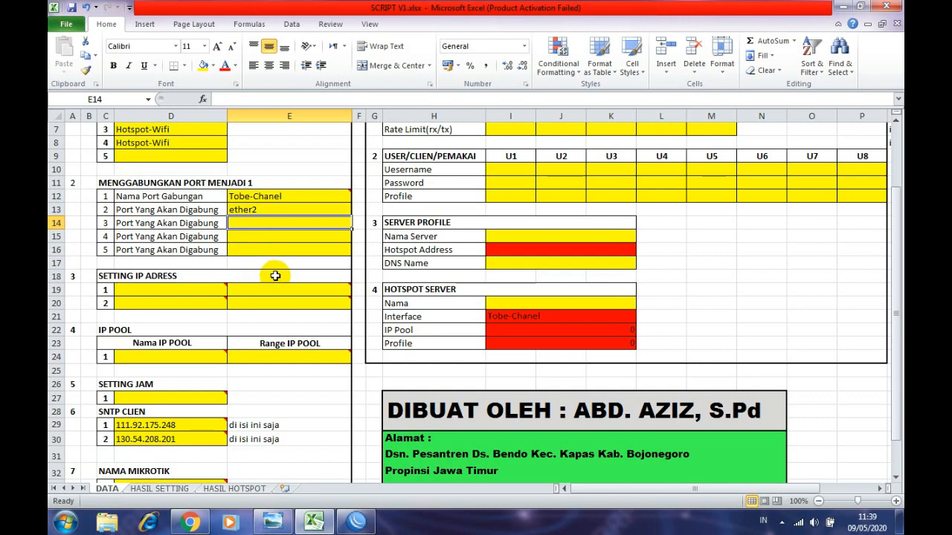
type("ether")
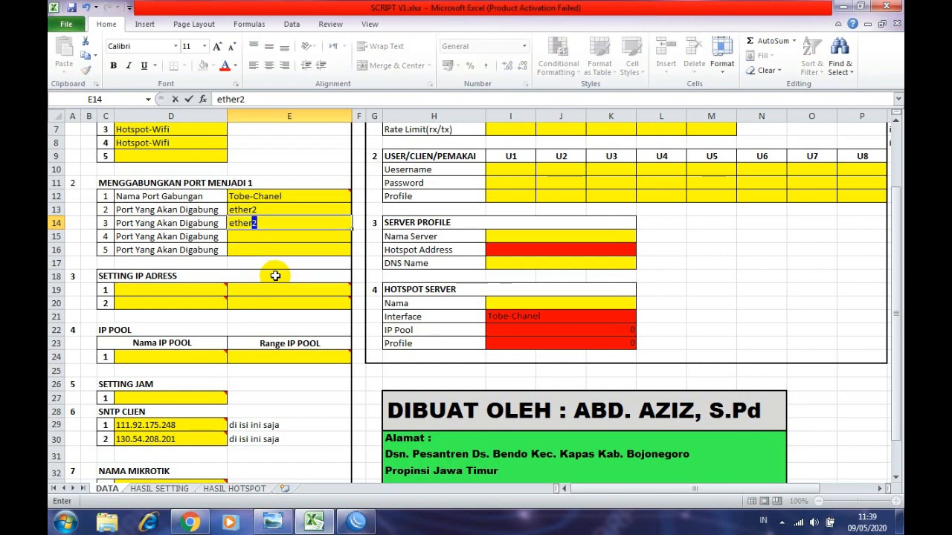
type("3")
key("Return")
type("e")
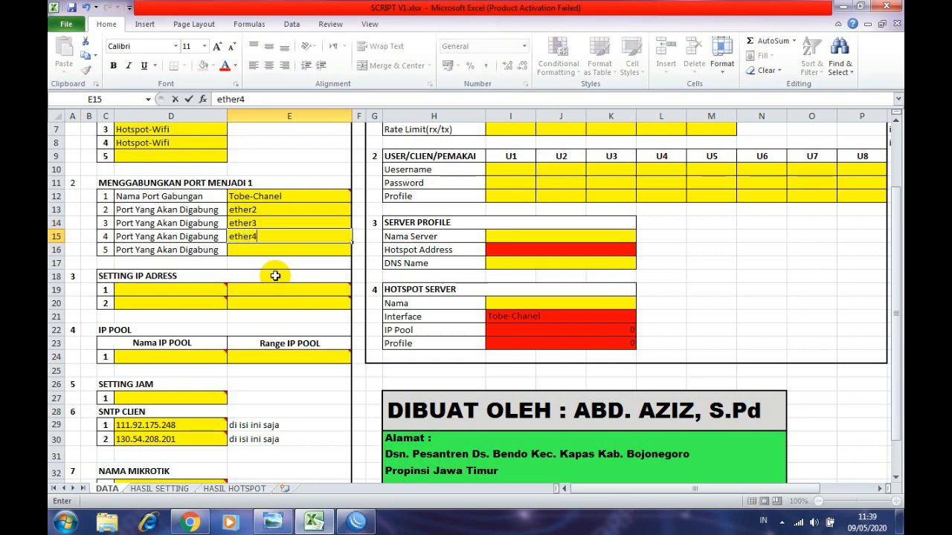
key("Return")
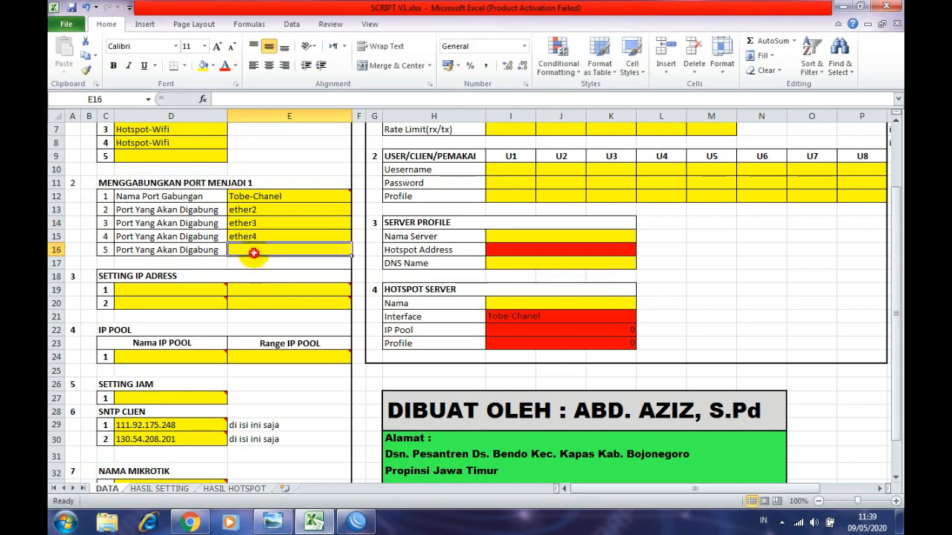
left_click(171, 160)
left_click(250, 253)
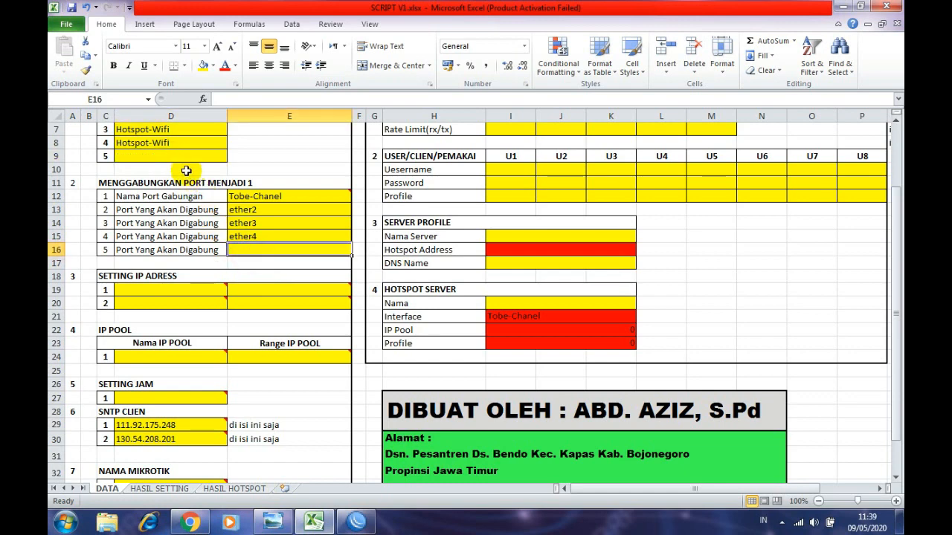
left_click(178, 153)
left_click(249, 248)
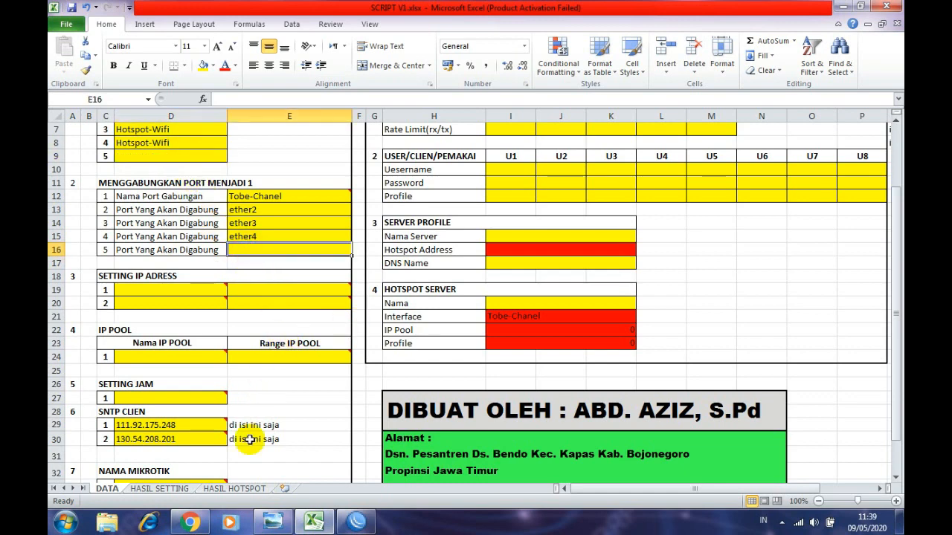
left_click(357, 524)
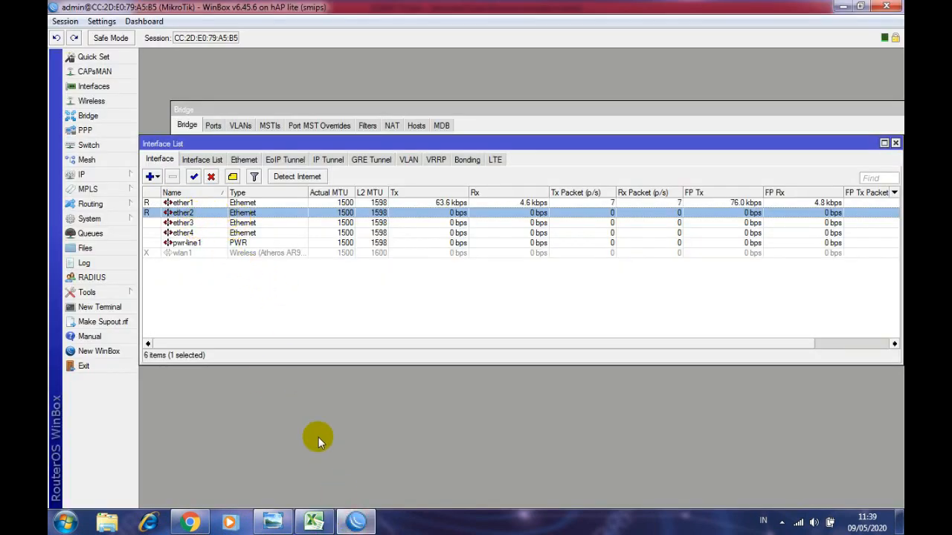
left_click(314, 520)
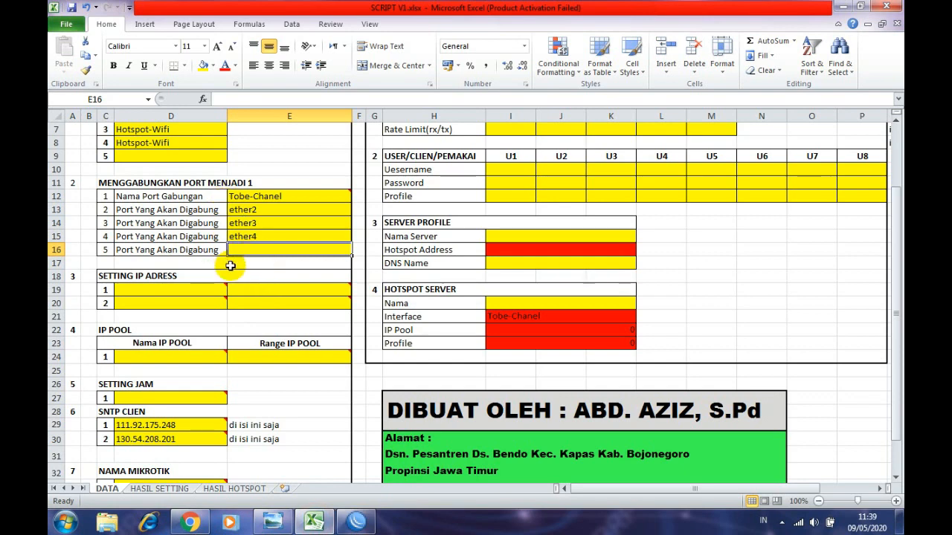
left_click(231, 265)
scroll(200, 288, "down", 1)
left_click(183, 247)
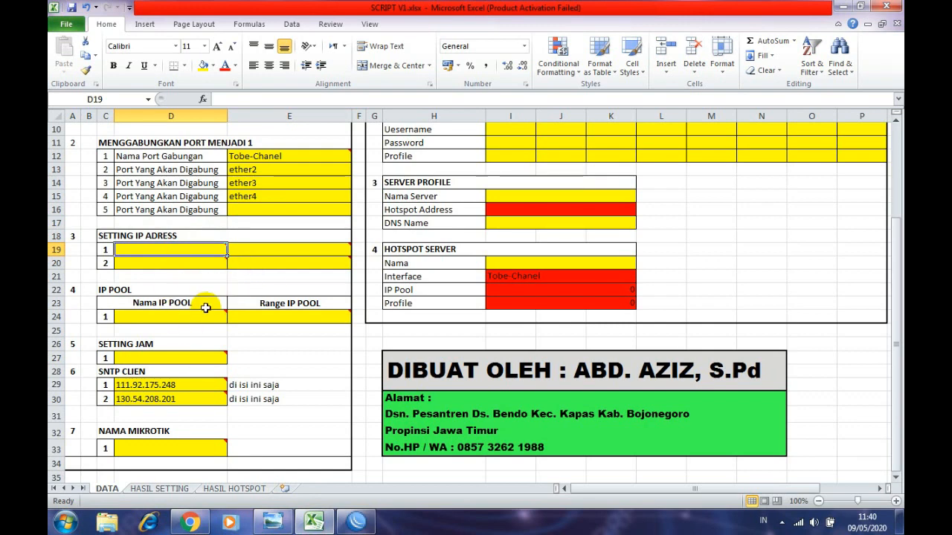
left_click(197, 263)
left_click(192, 250)
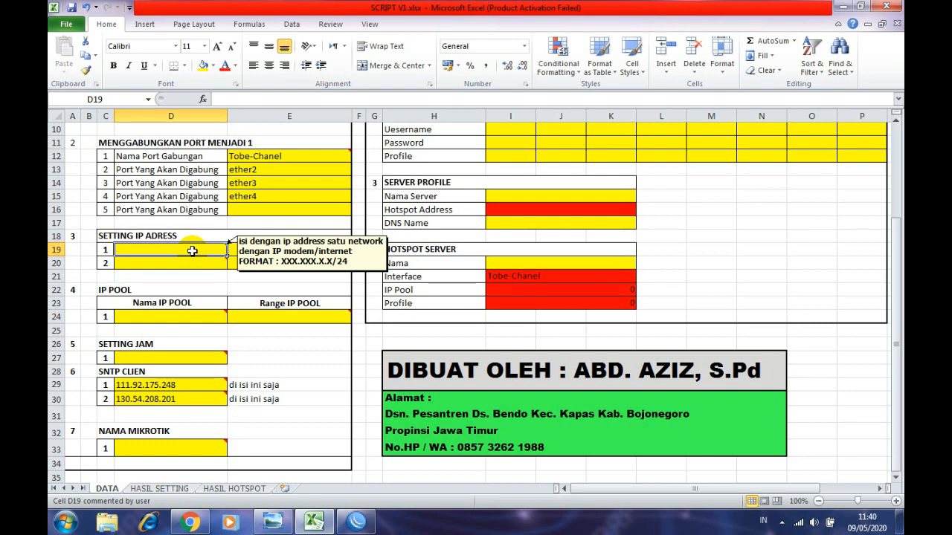
scroll(192, 251, "up", 1)
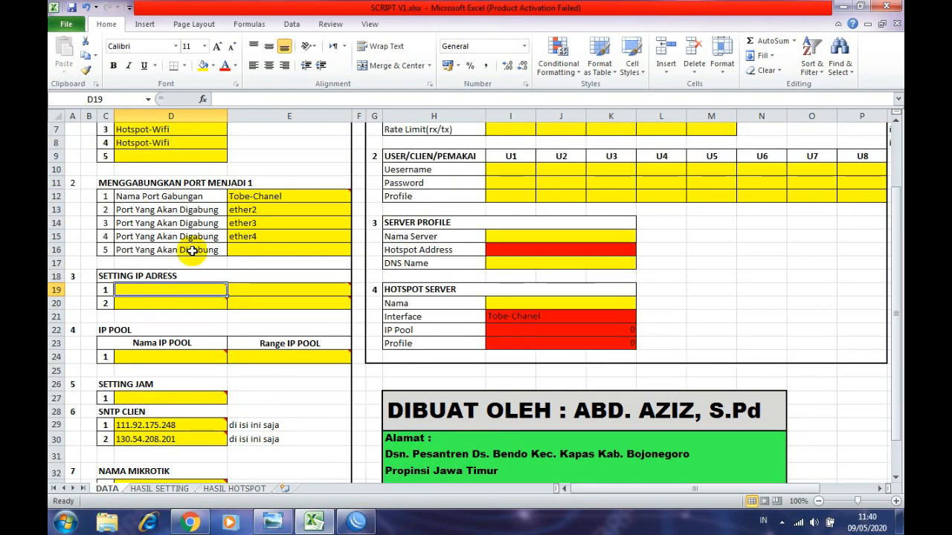
scroll(192, 251, "up", 2)
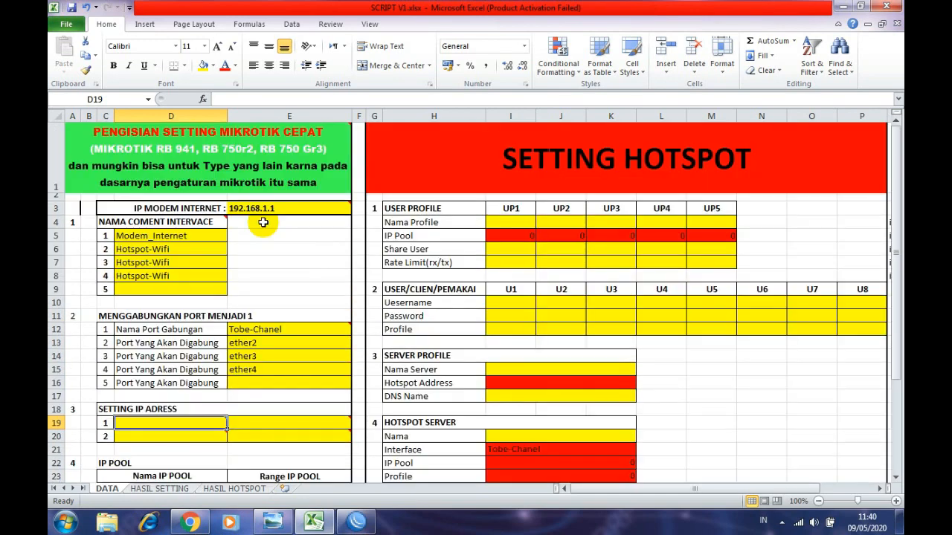
left_click(286, 208)
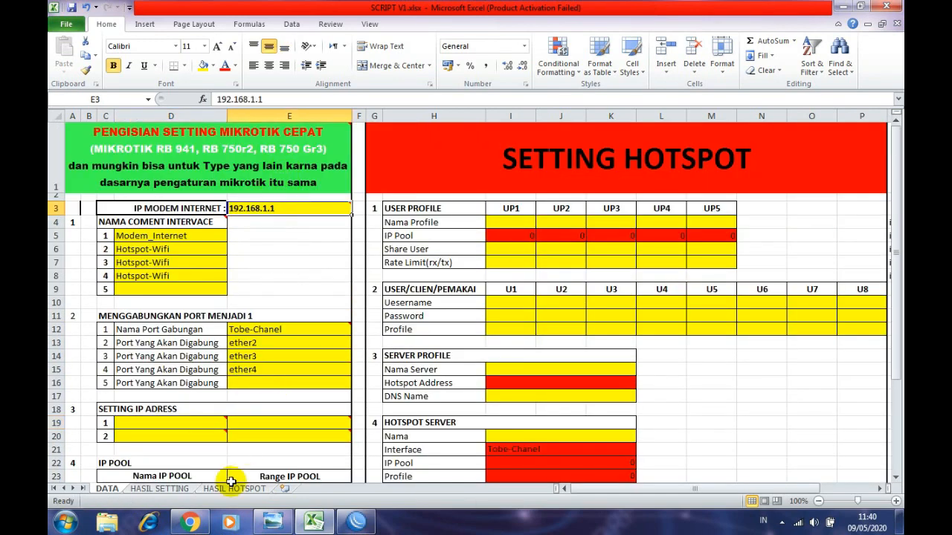
left_click(273, 522)
scroll(185, 304, "up", 5)
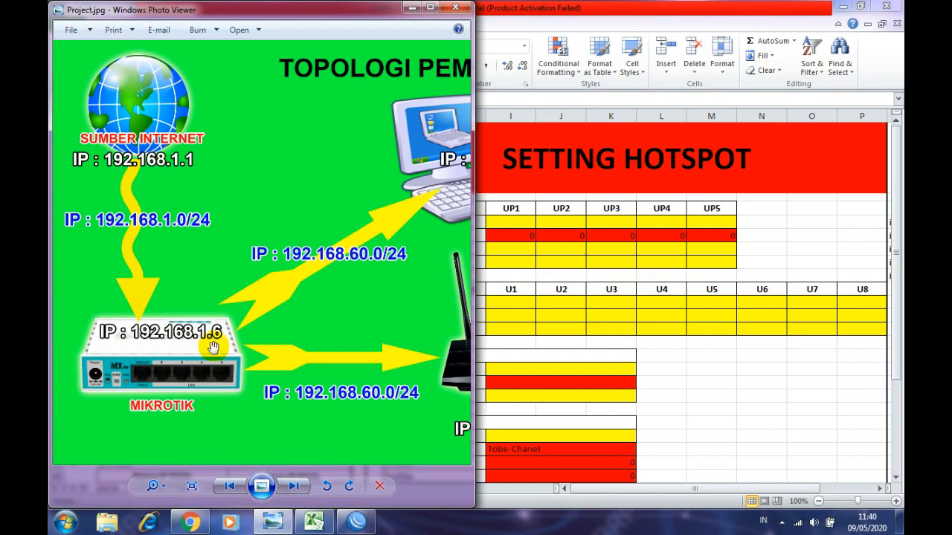
left_click(559, 367)
scroll(238, 396, "down", 2)
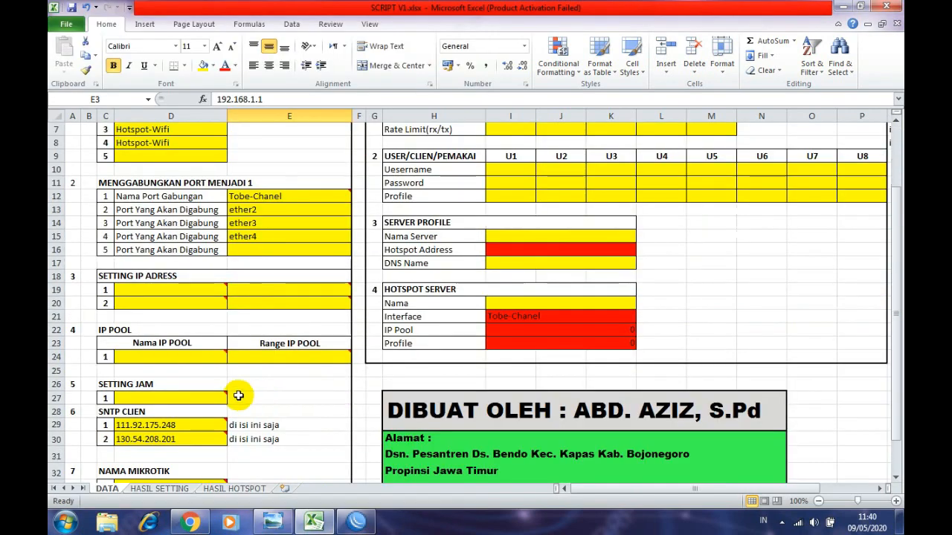
left_click(175, 292)
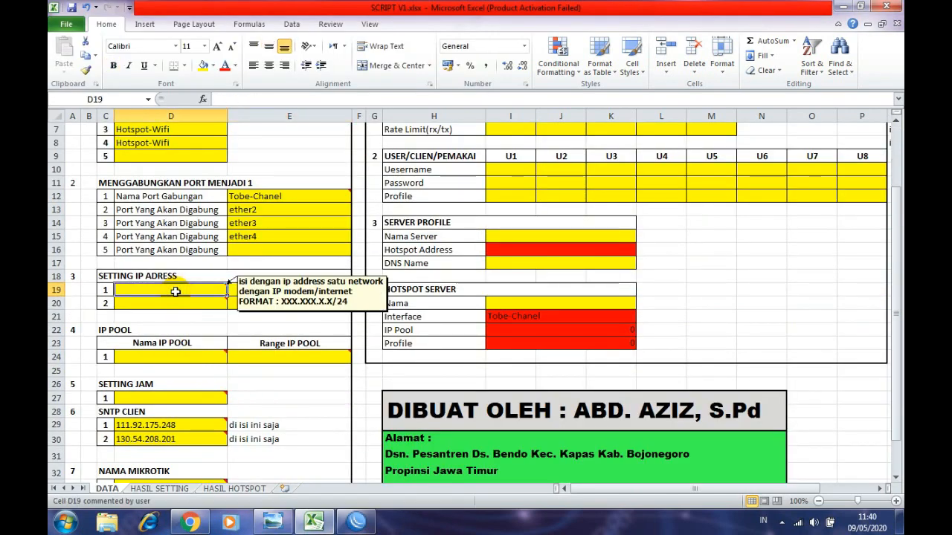
- Enter 192.168.1.6/24 in cell D19 as the router's address on the modem network
type("192.")
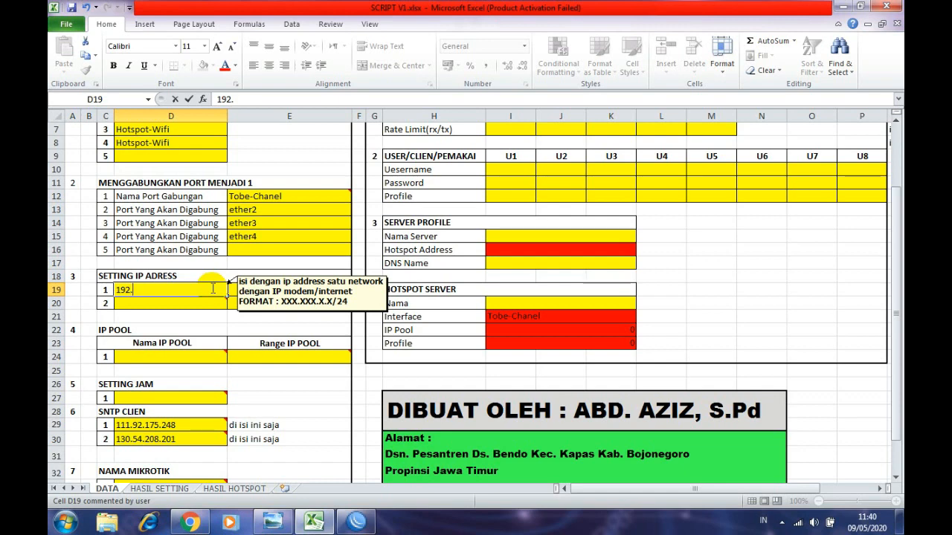
type("168.1.6")
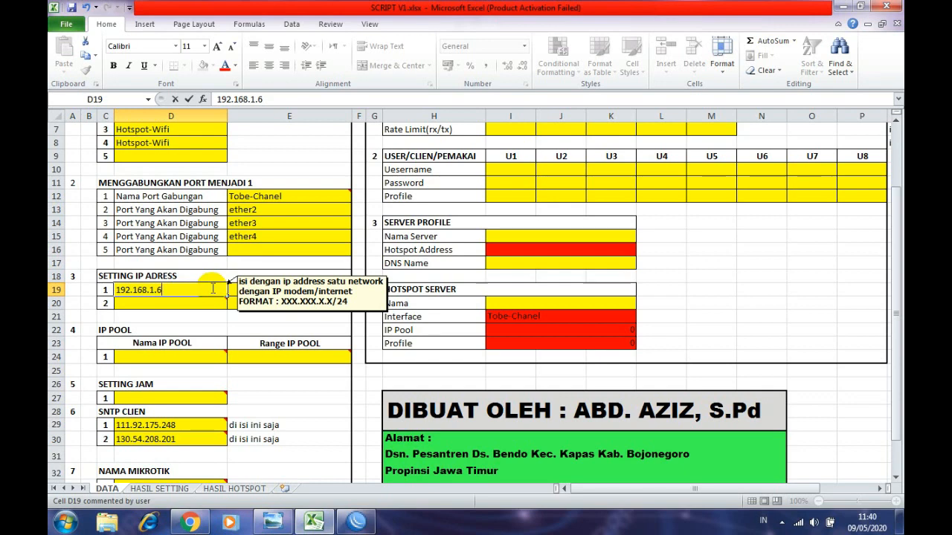
type("/24")
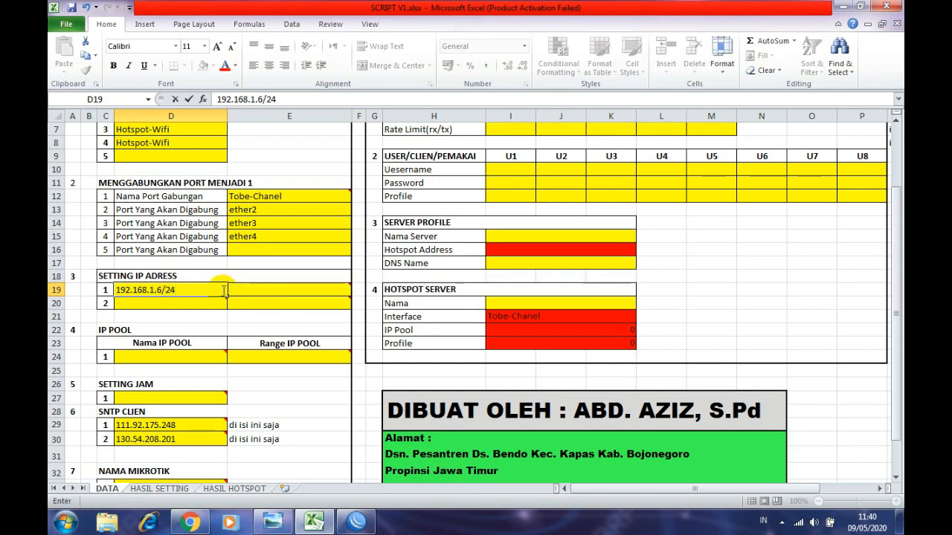
mouse_move(223, 292)
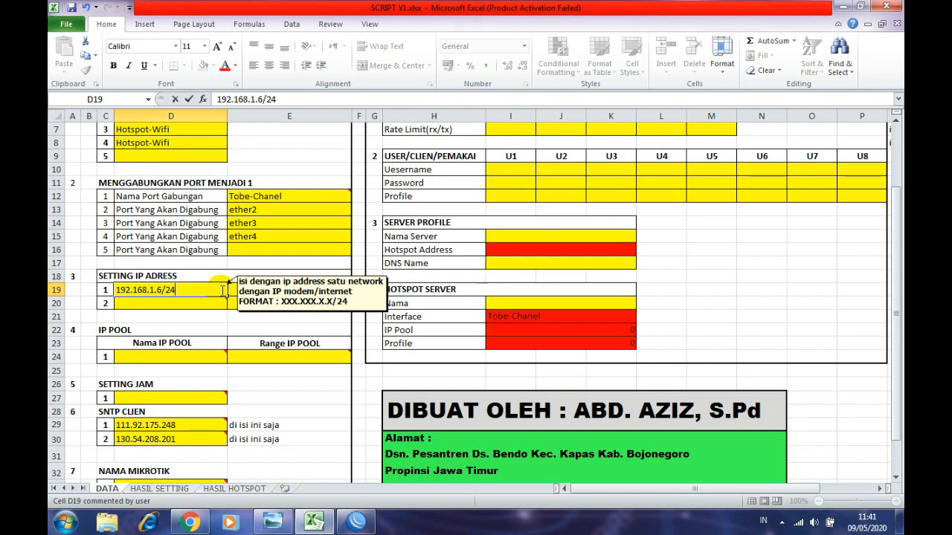
mouse_move(202, 304)
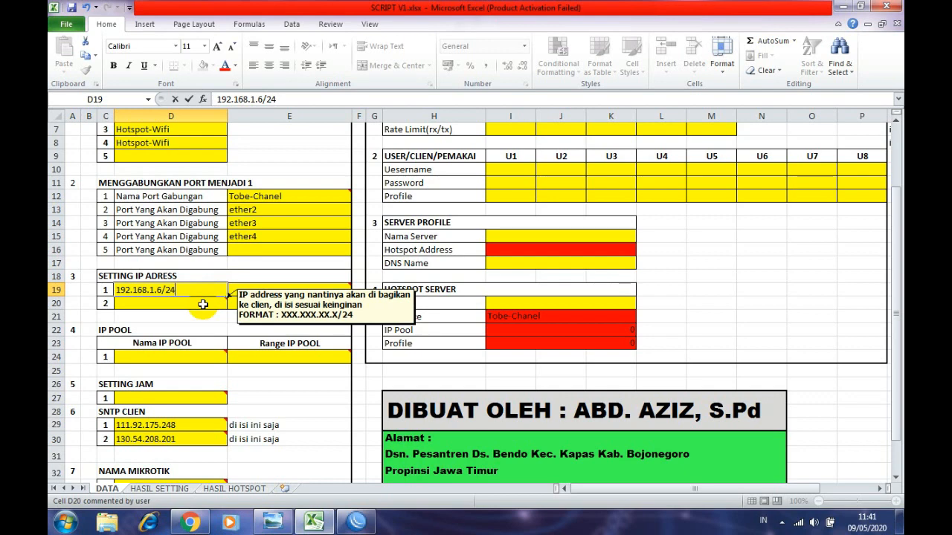
left_click(202, 304)
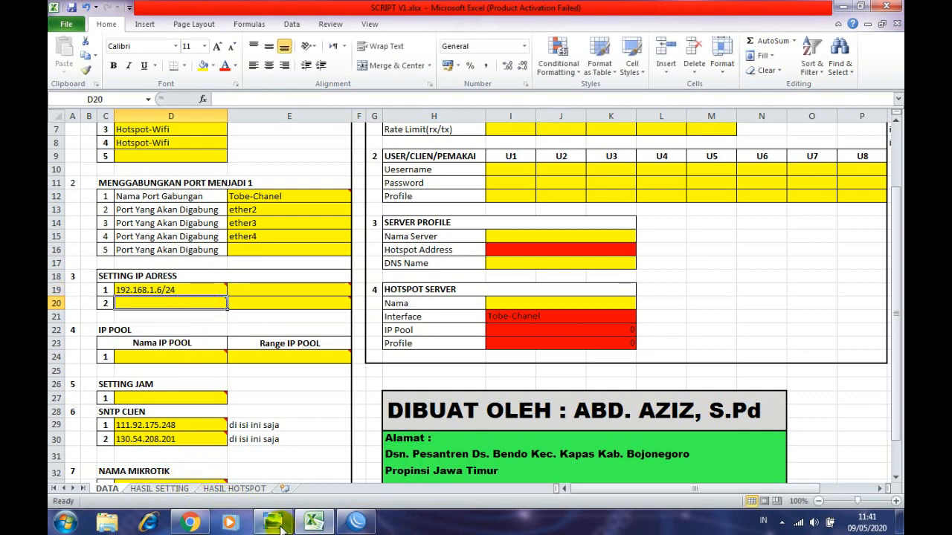
- Pan the zoomed topology diagram between the PC, access point, MikroTik and globe
left_click(245, 416)
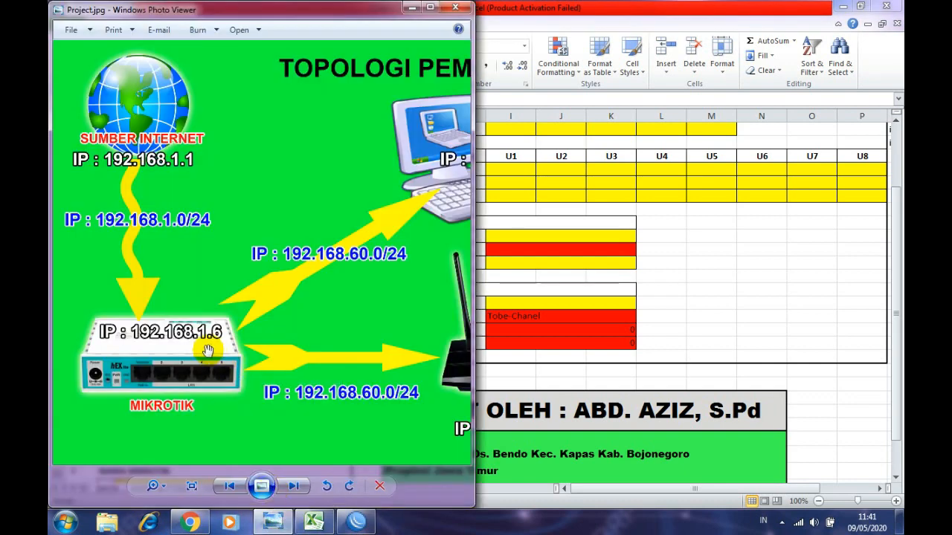
left_click_drag(304, 383, 205, 330)
left_click_drag(275, 373, 213, 374)
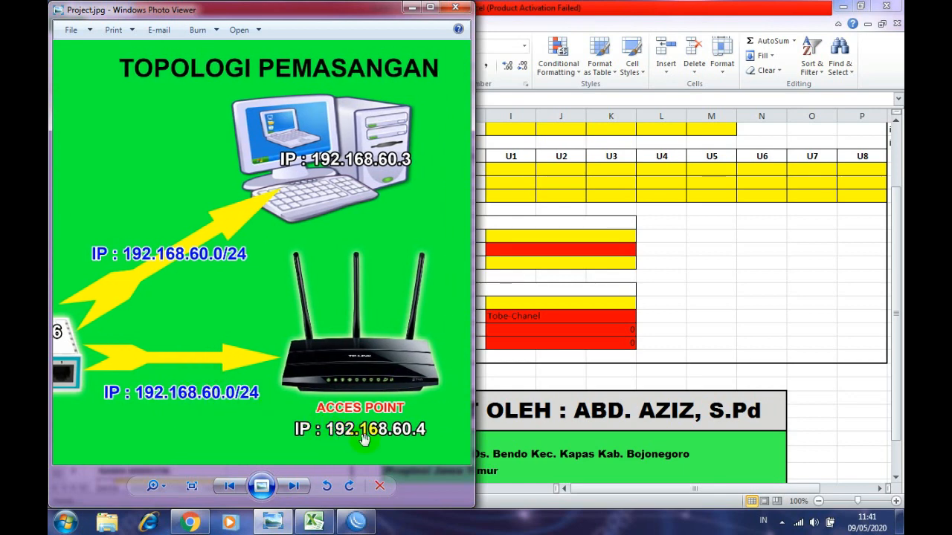
left_click_drag(376, 374, 439, 375)
left_click_drag(295, 389, 264, 358)
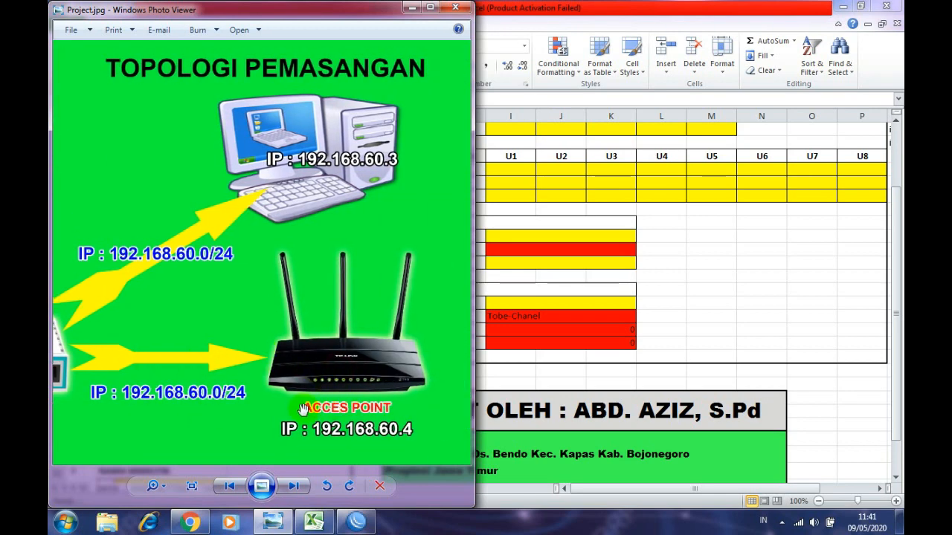
left_click_drag(207, 302, 296, 249)
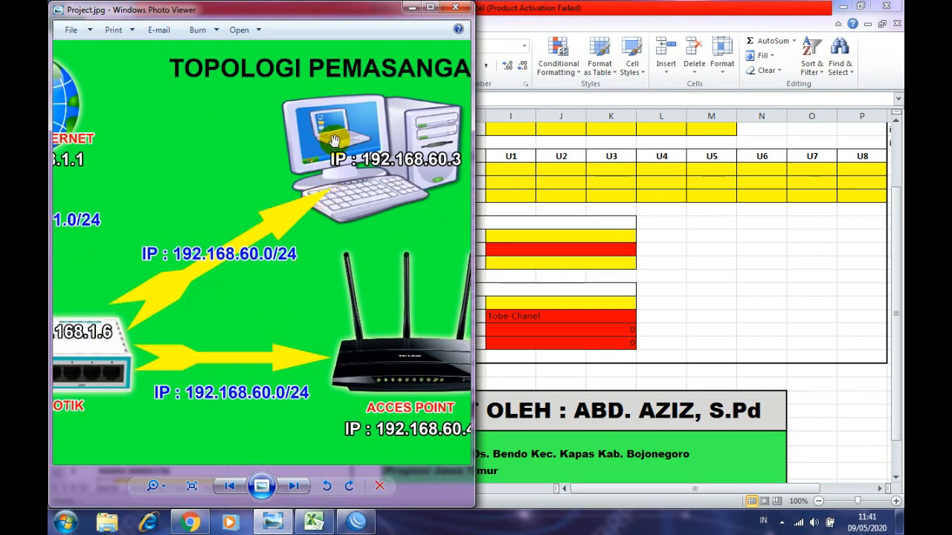
left_click_drag(334, 141, 328, 167)
left_click_drag(287, 265, 316, 232)
left_click_drag(236, 319, 350, 326)
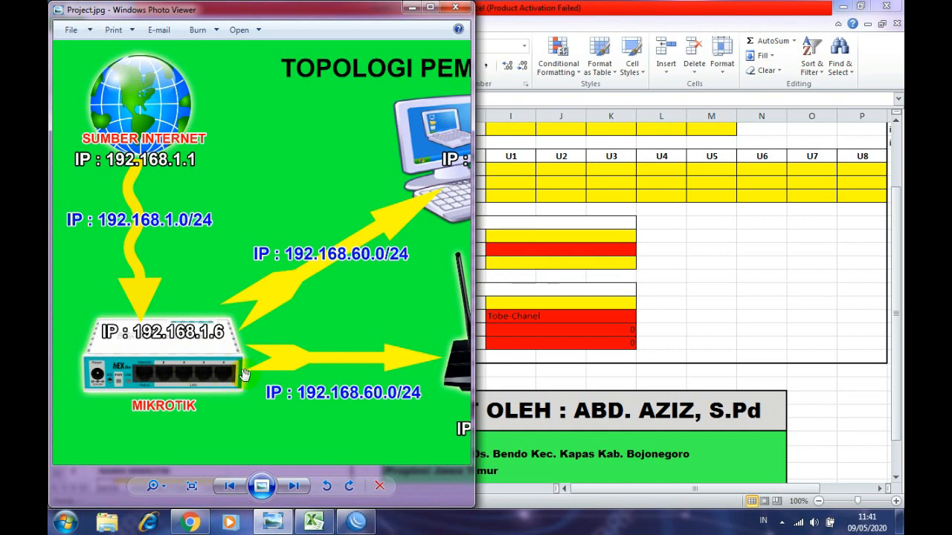
left_click_drag(166, 347, 144, 346)
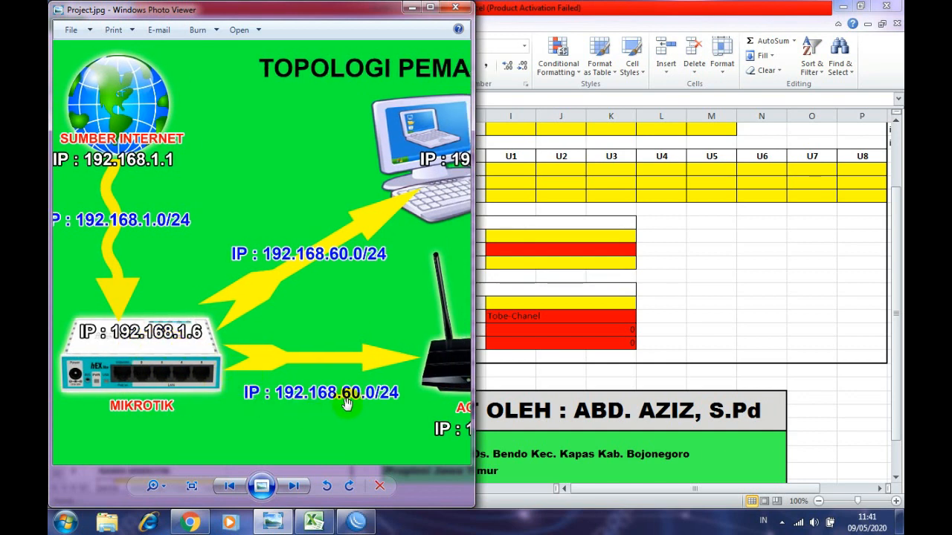
left_click(536, 374)
left_click(232, 305)
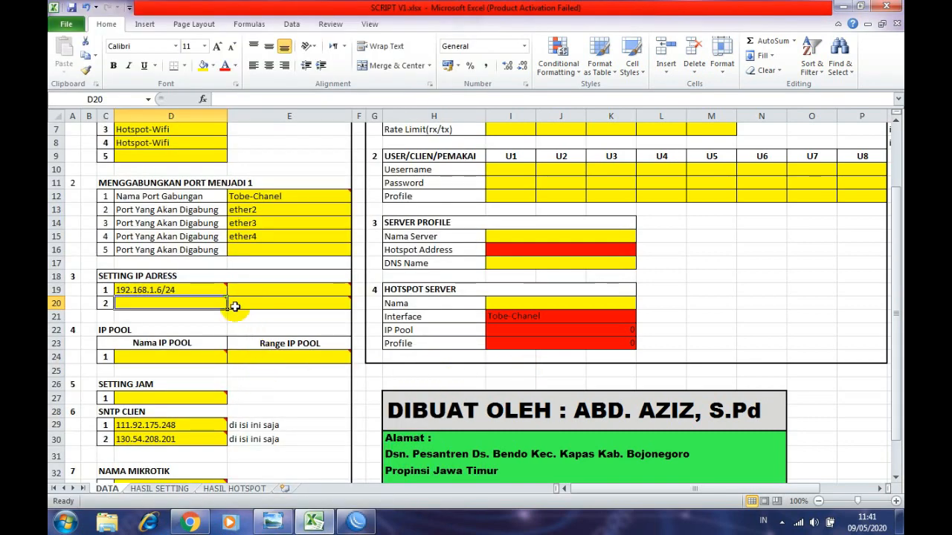
left_click(197, 300)
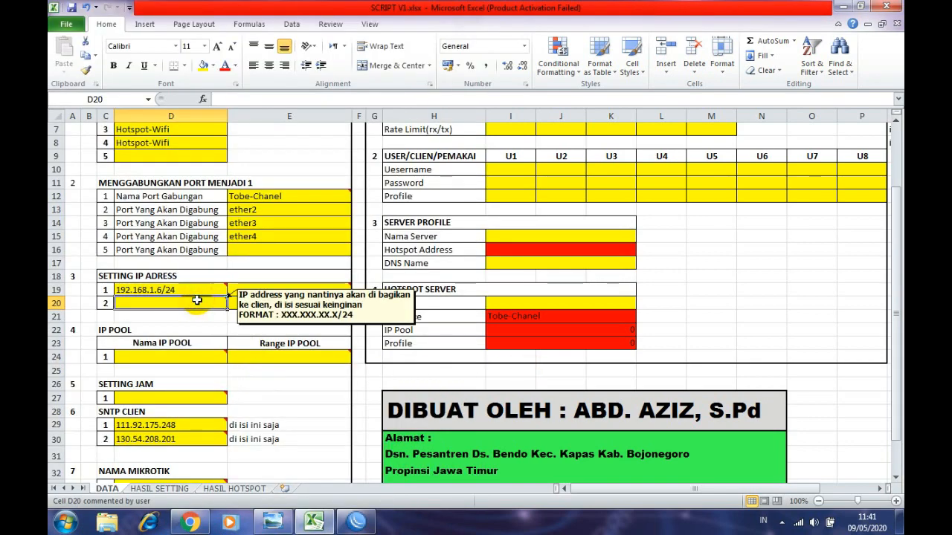
type("192.168")
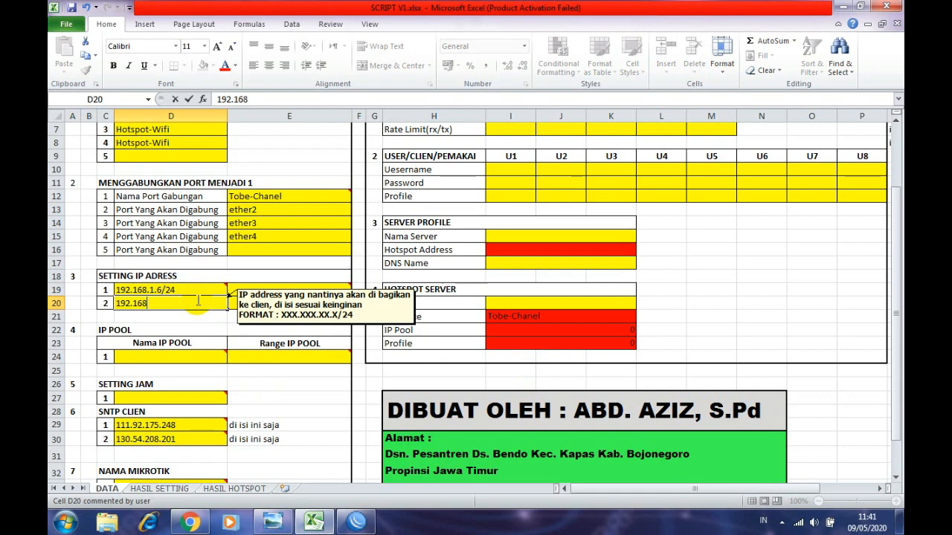
type(".60.1/24")
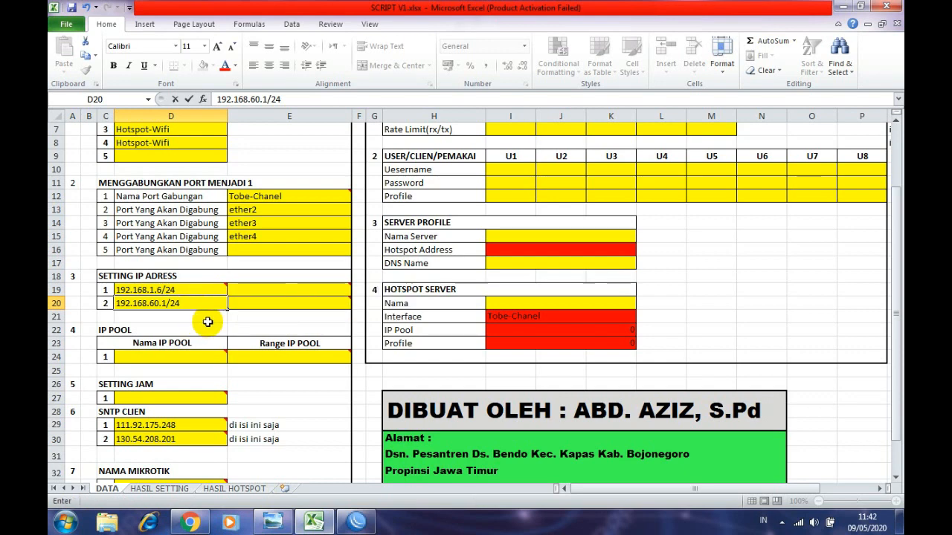
left_click(207, 321)
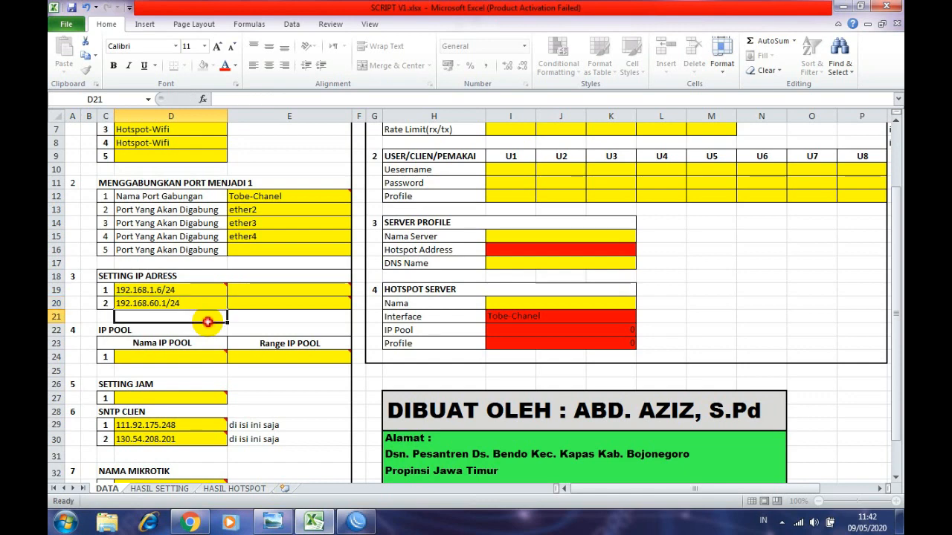
left_click(259, 293)
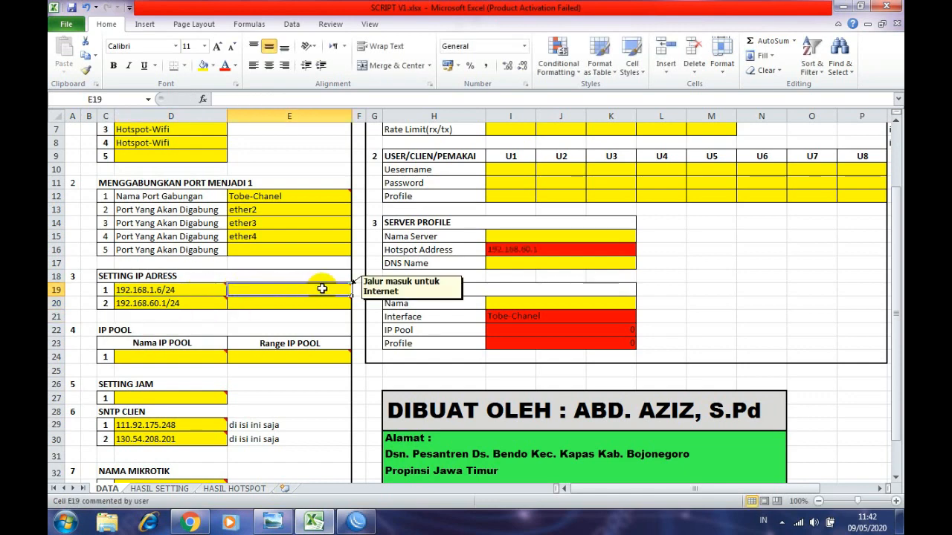
scroll(326, 290, "up", 1)
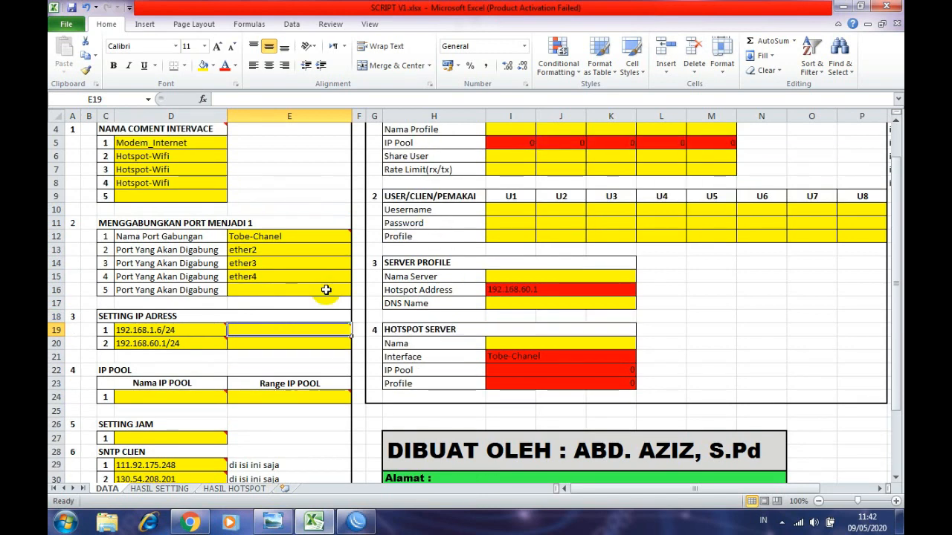
scroll(312, 282, "up", 1)
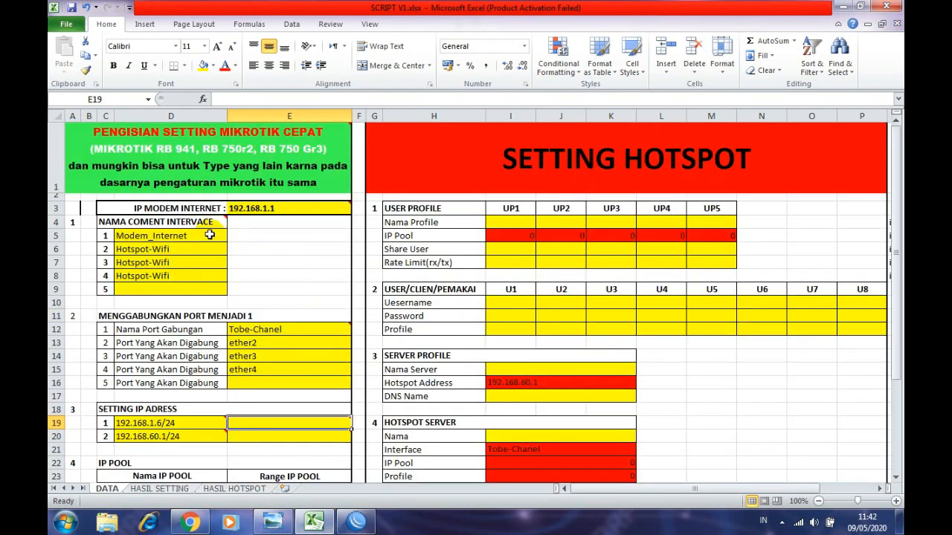
scroll(223, 335, "down", 2)
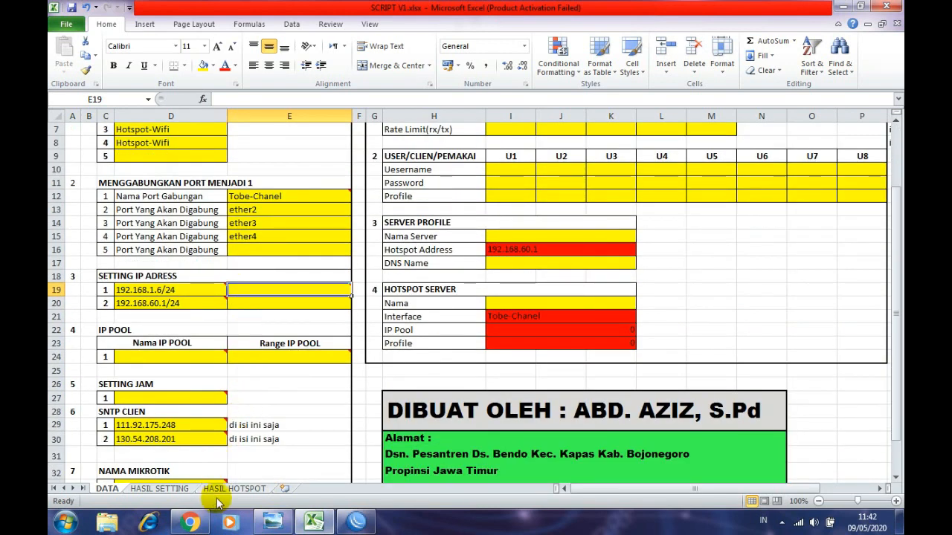
left_click(272, 523)
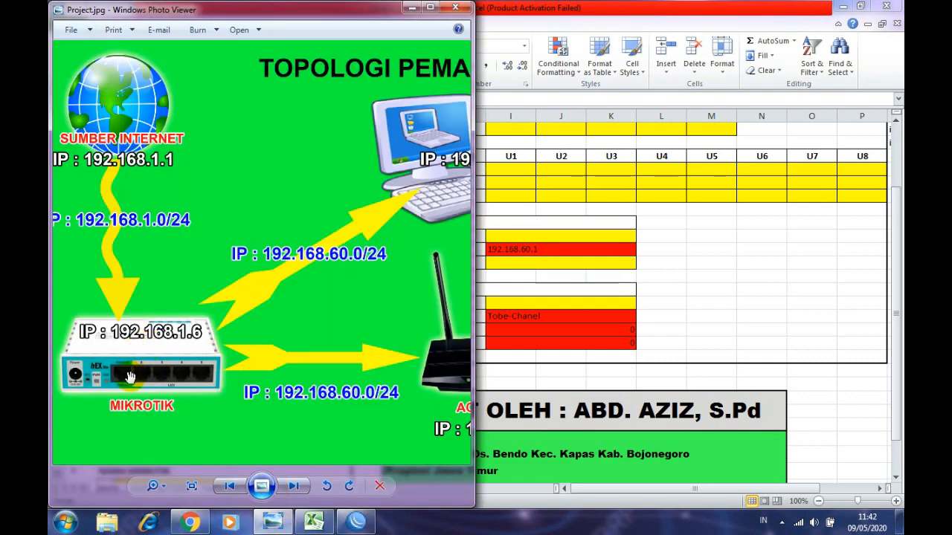
scroll(126, 371, "up", 3)
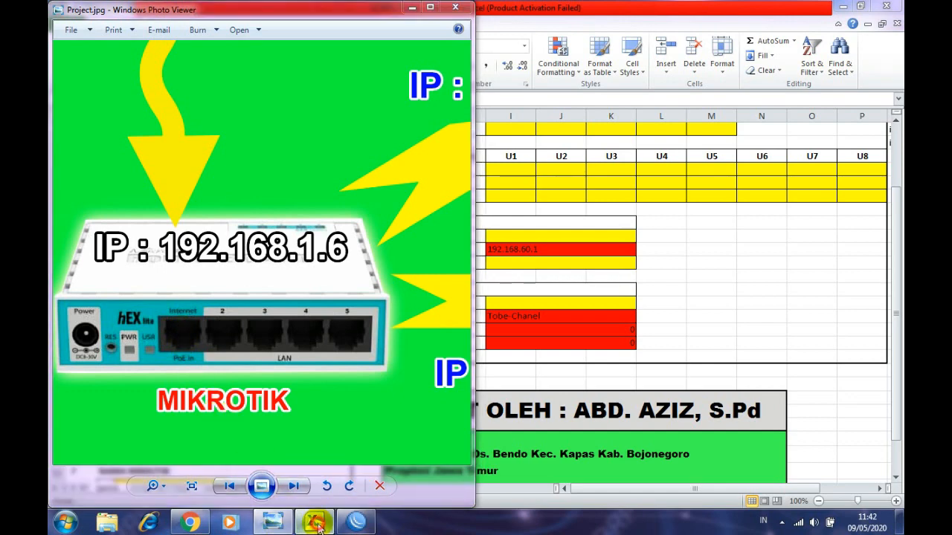
left_click(290, 524)
mouse_move(251, 288)
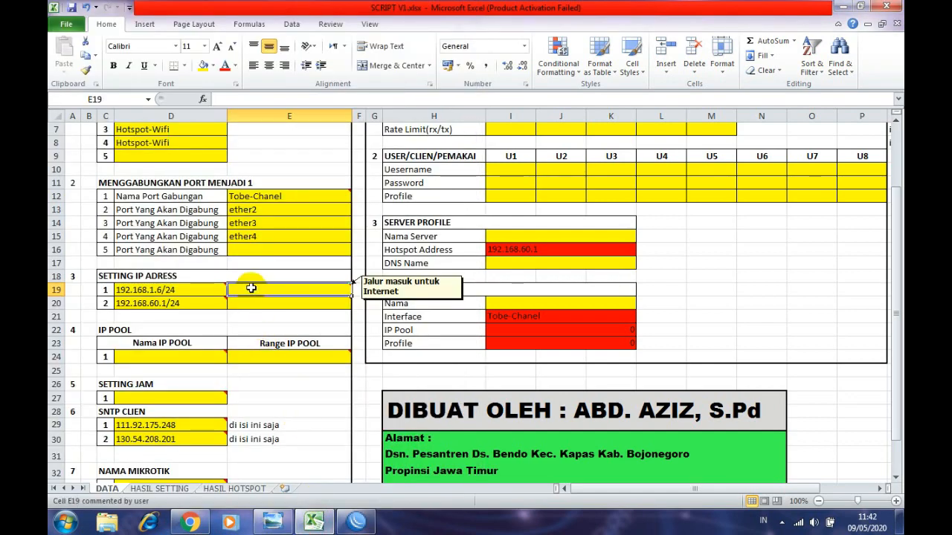
- Enter ether1 in E19 for 192.168.1.6/24 and Tobe-Chanel in E20 for 192.168.60.1/24
type("ether")
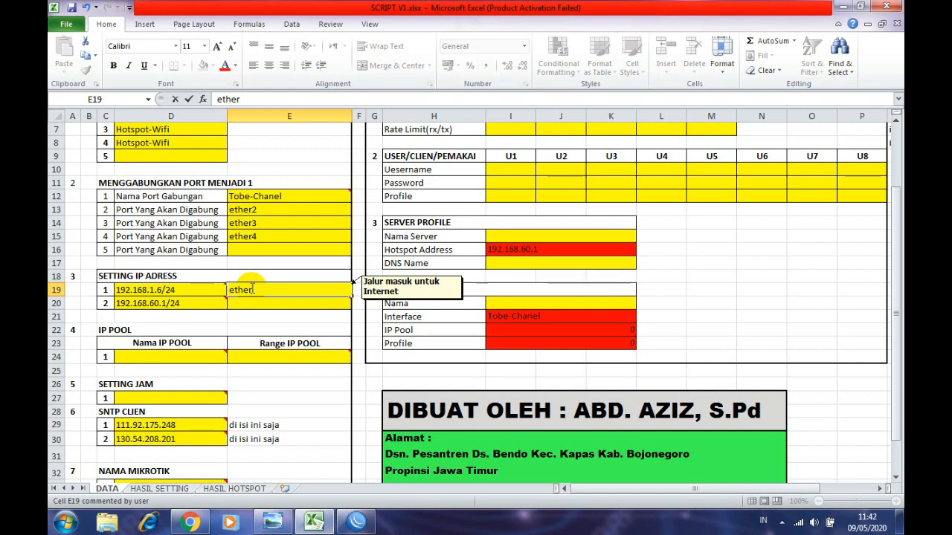
type("1")
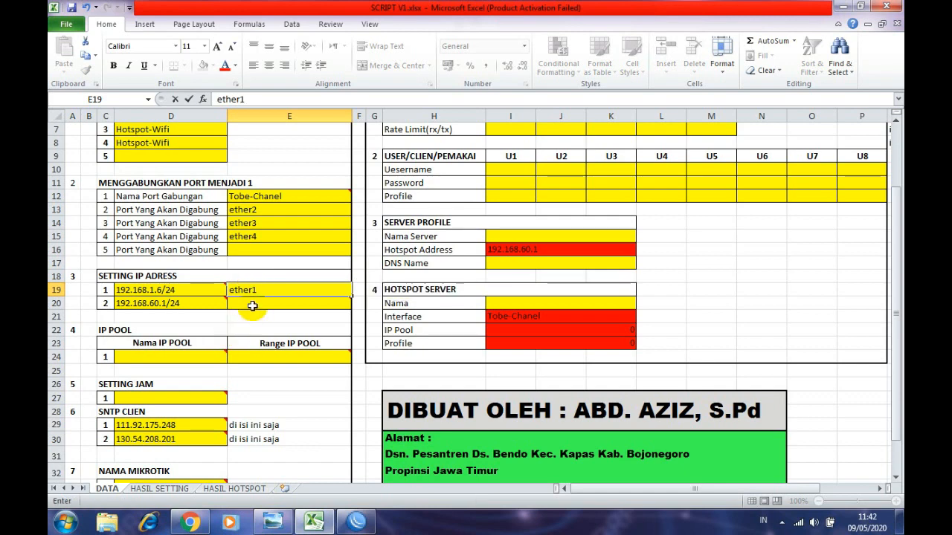
mouse_move(253, 304)
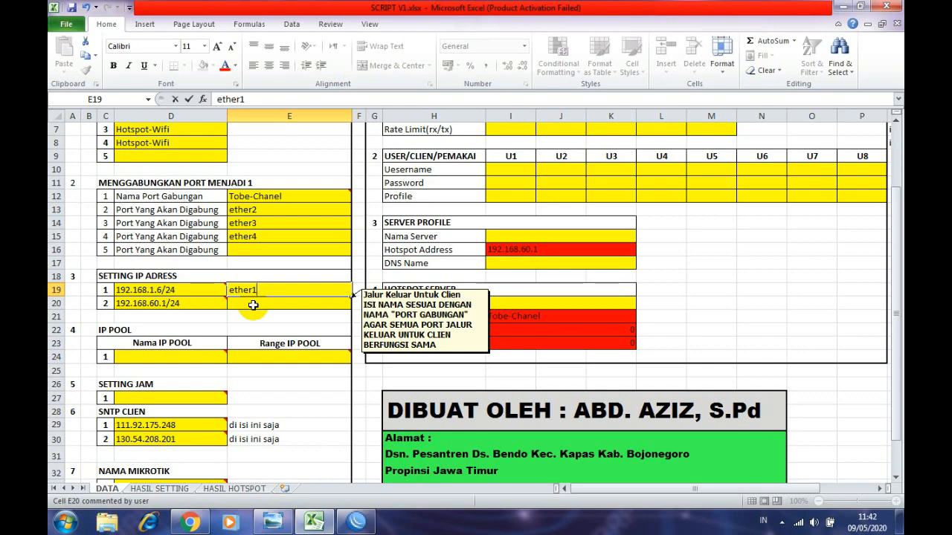
key("Return")
left_click(255, 197)
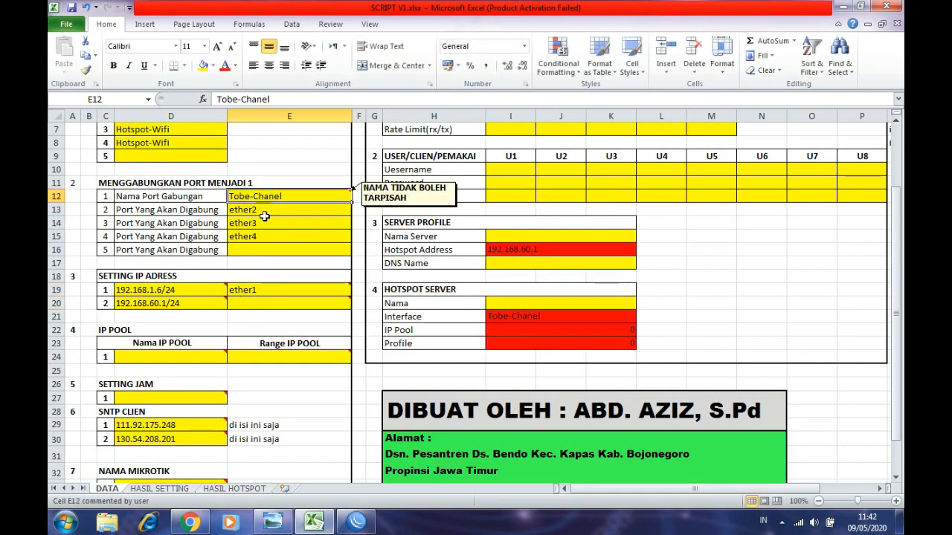
left_click(274, 305)
left_click(261, 196)
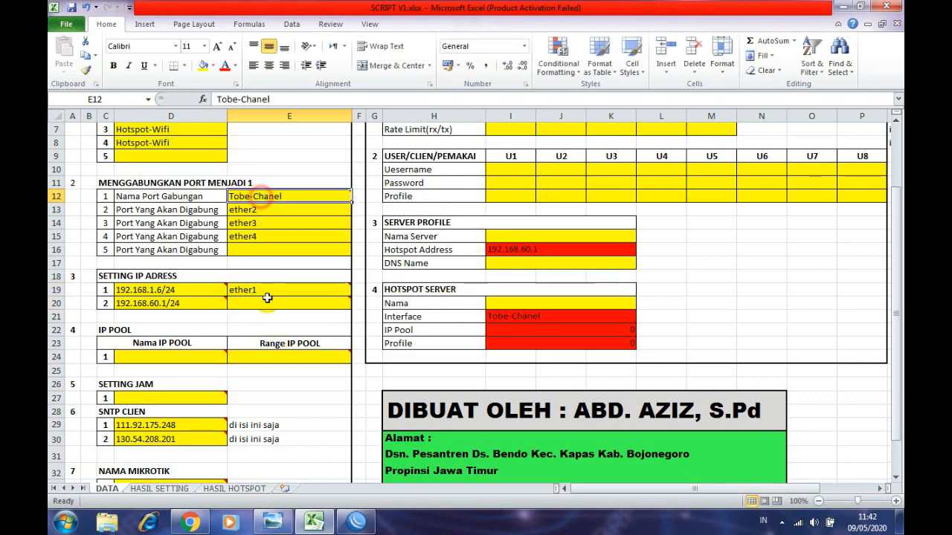
left_click(267, 301)
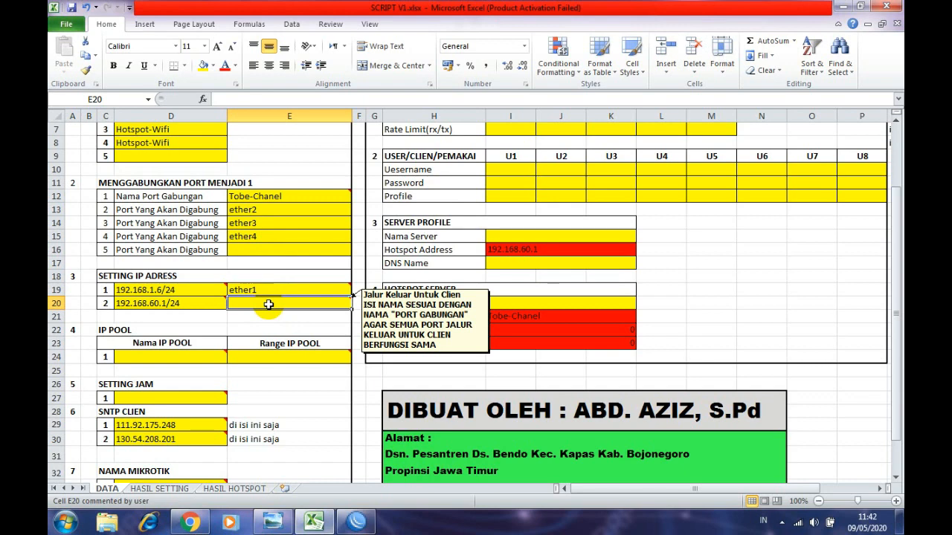
type("Tob")
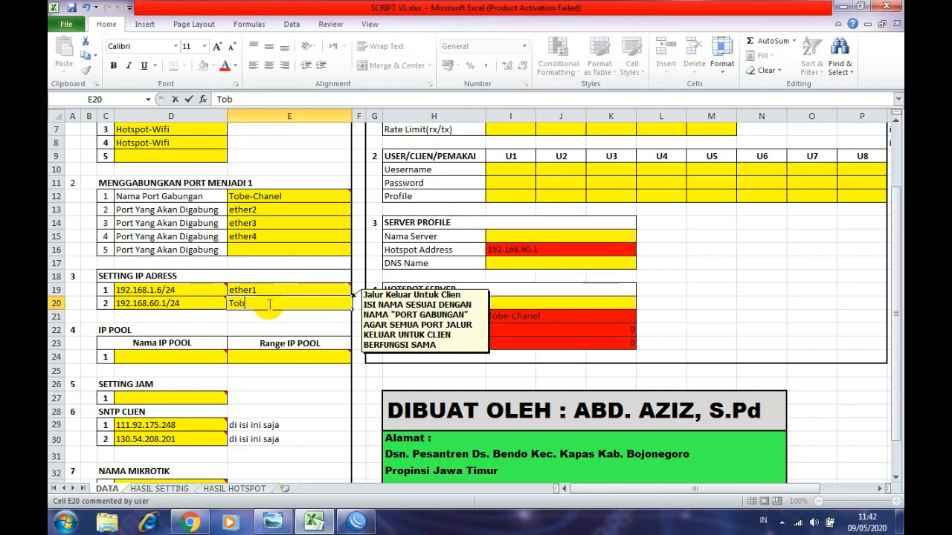
type("e-Chanel")
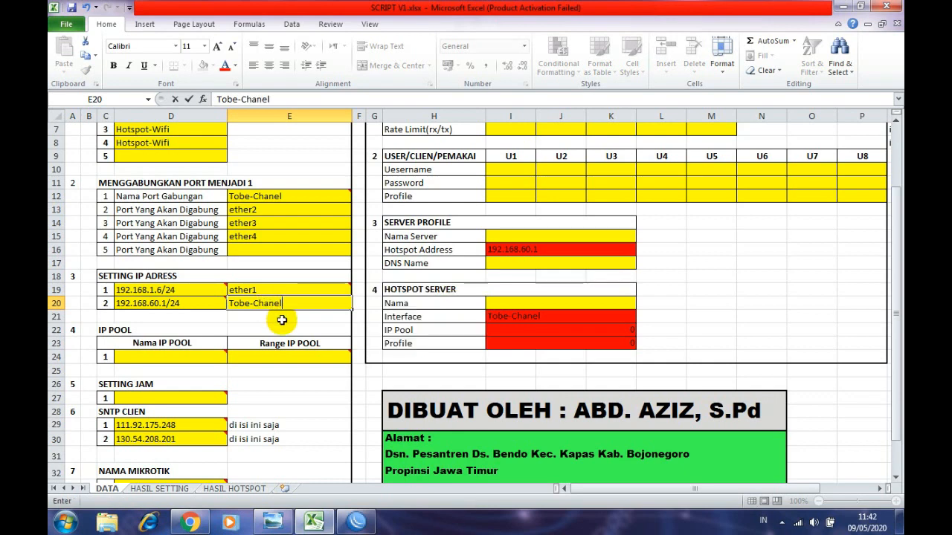
key("Return")
scroll(245, 304, "down", 1)
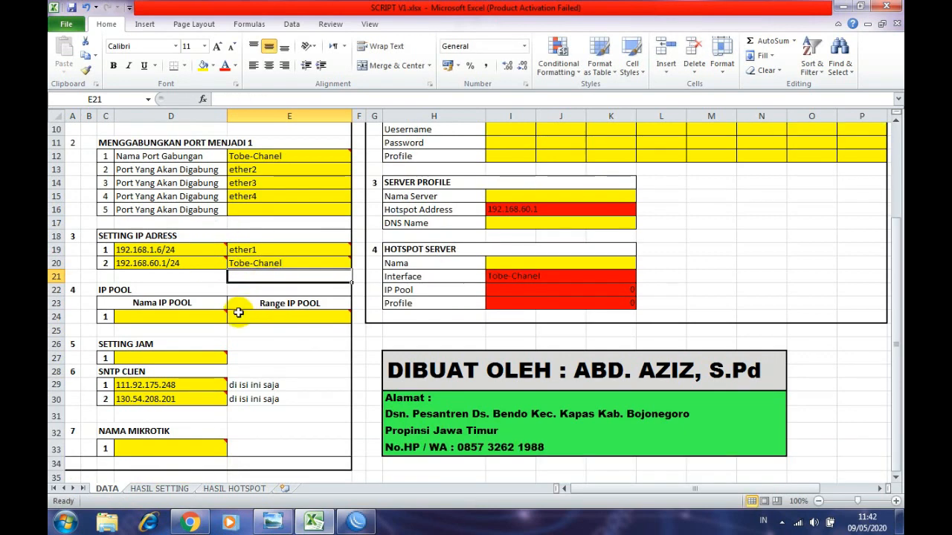
- Name the IP pool Pool-Chanel in cell D24
left_click(197, 317)
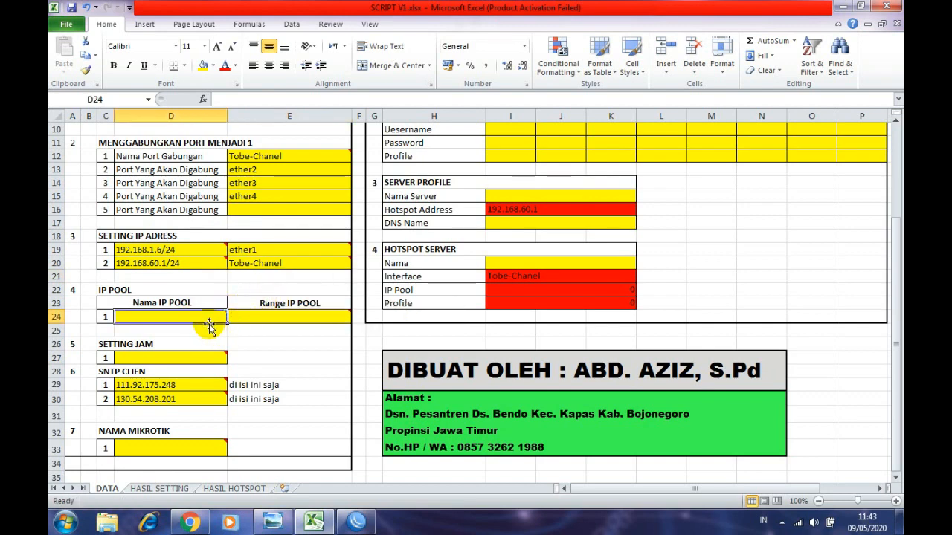
mouse_move(184, 316)
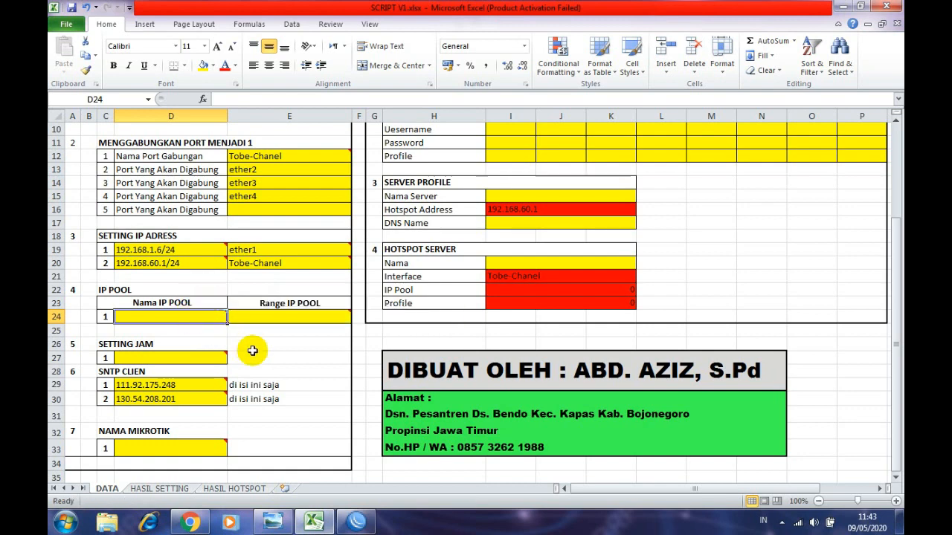
type("P")
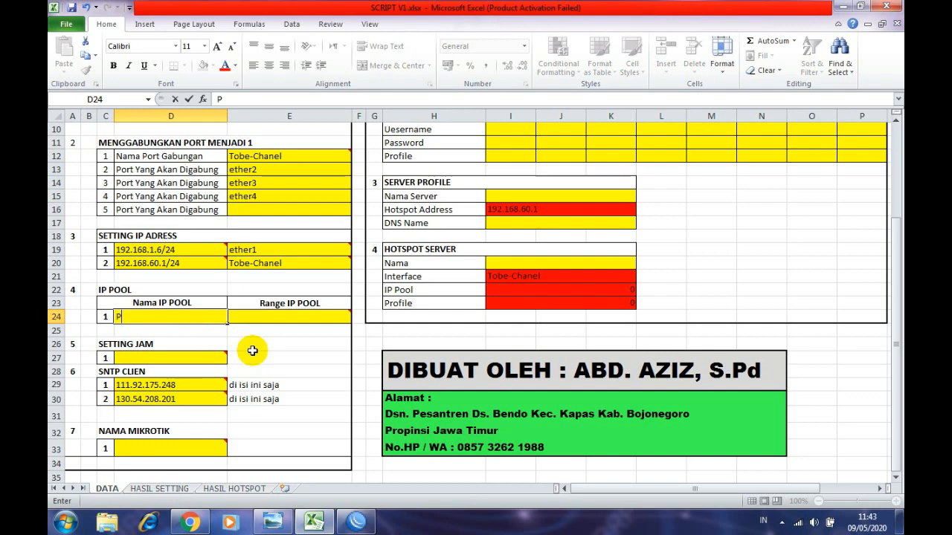
type("ool-Chanel")
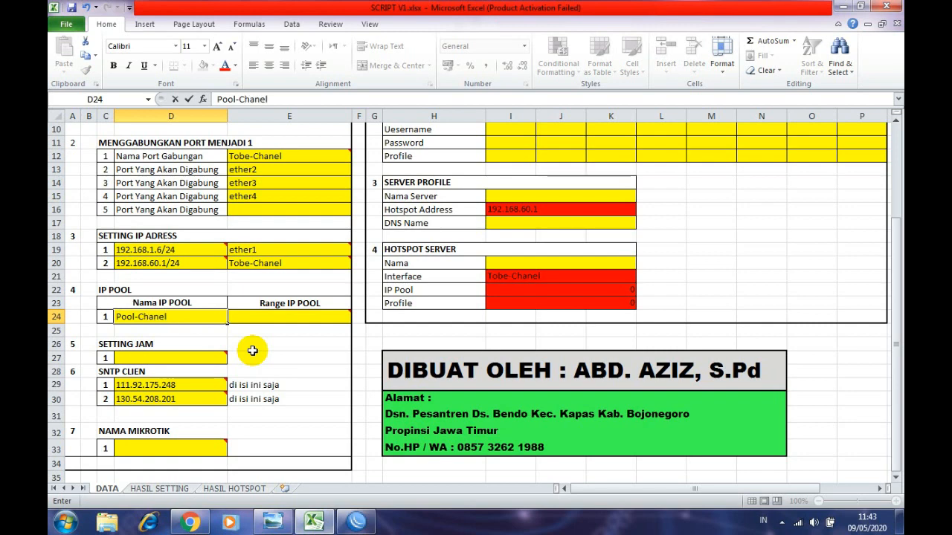
left_click(255, 344)
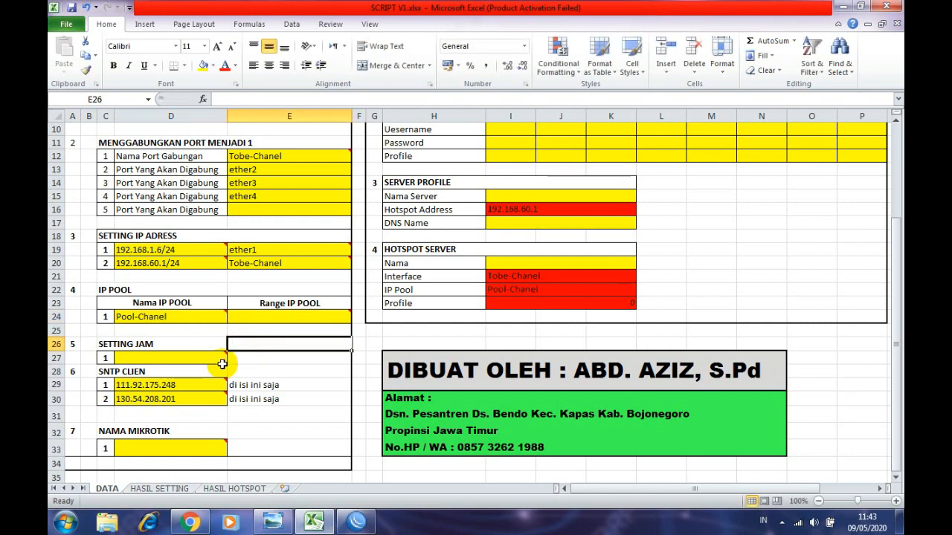
- Enter the pool range 192.168.60.2-192.168.60.253 in cell E24
left_click(277, 304)
mouse_move(277, 319)
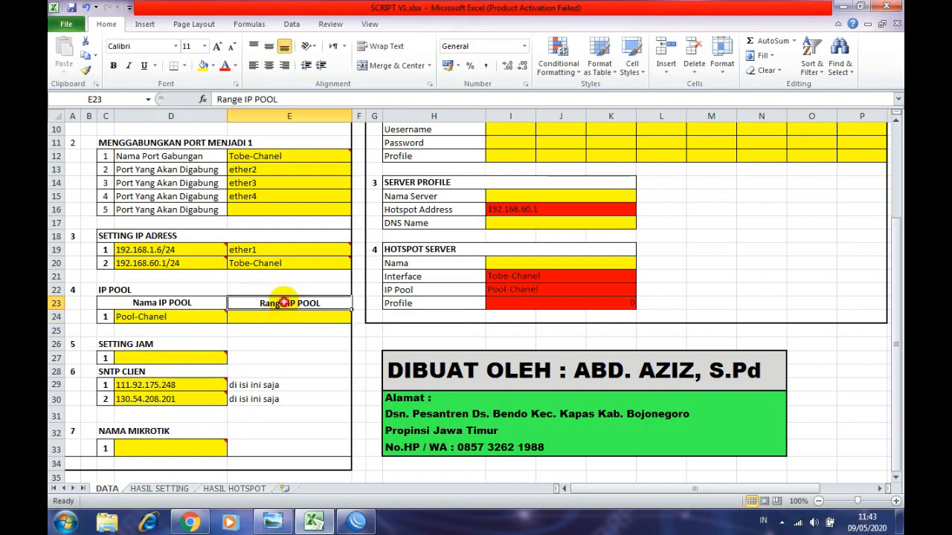
left_click(288, 316)
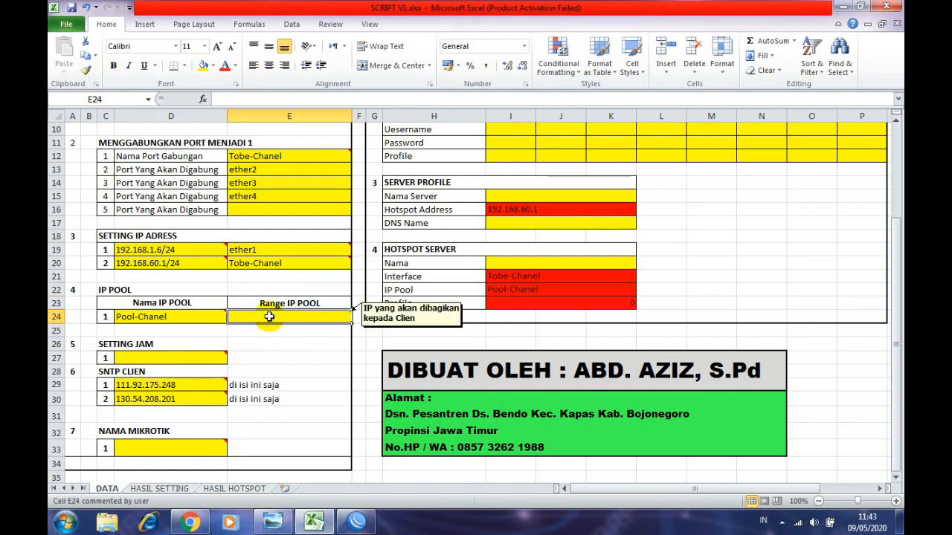
mouse_move(186, 265)
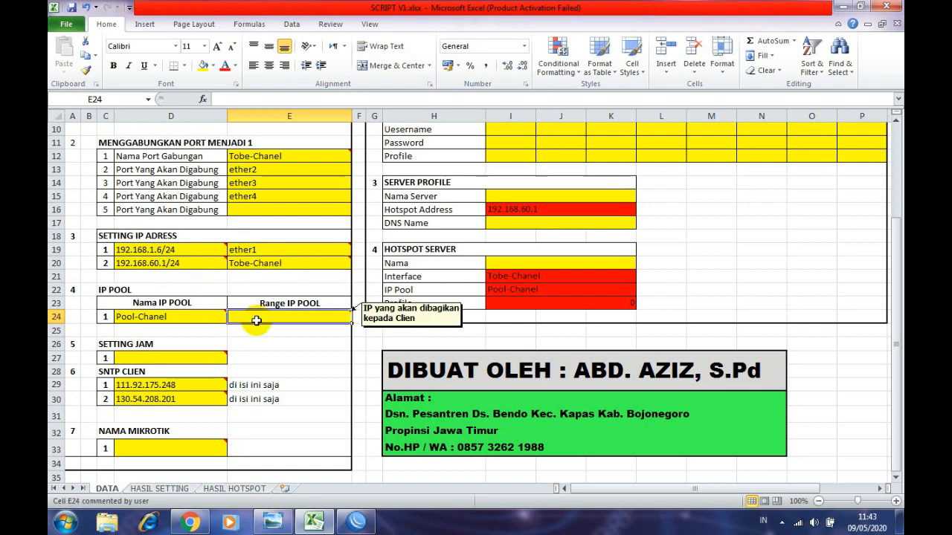
mouse_move(253, 317)
type("192")
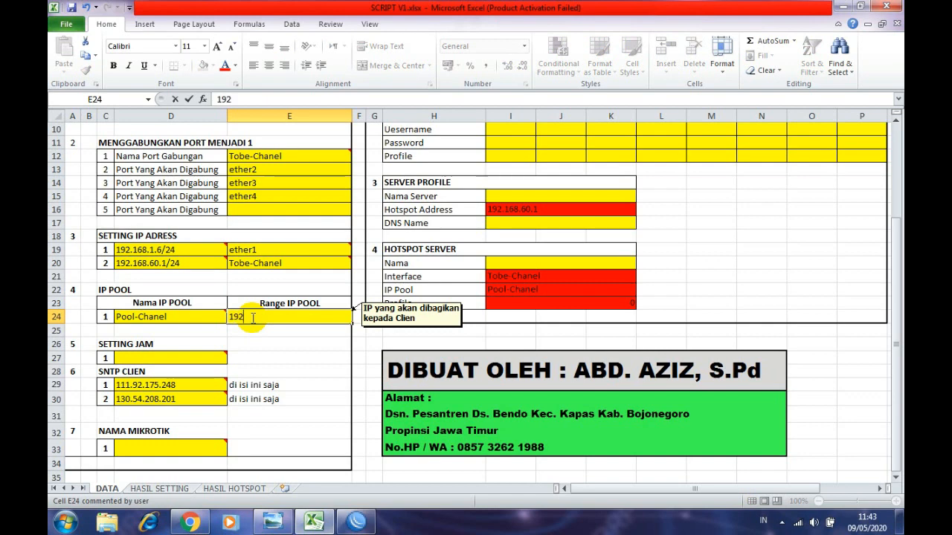
type(".168.60.2-192.")
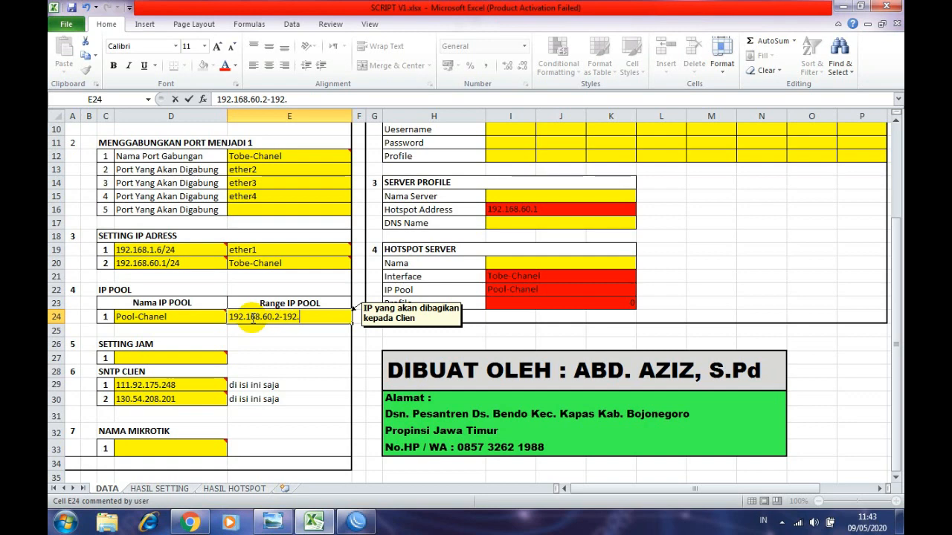
type("168.60.253")
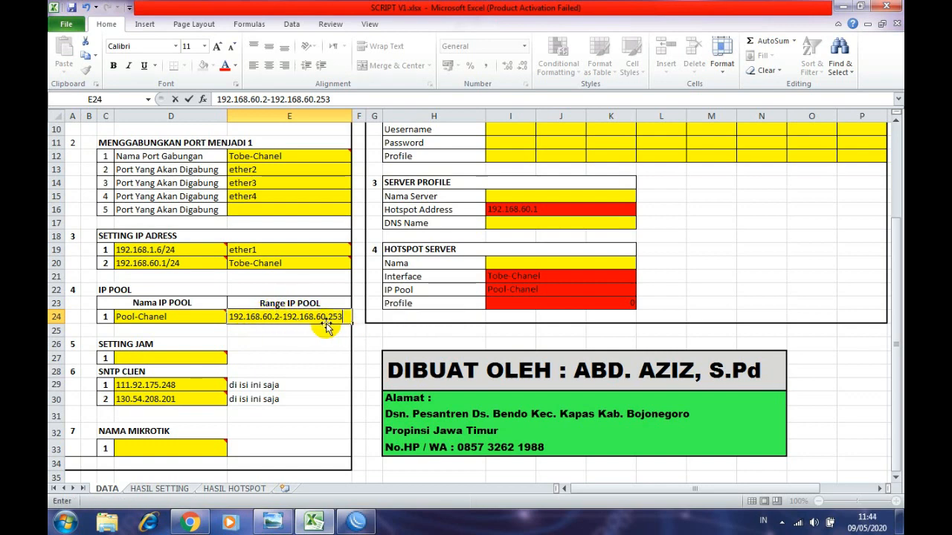
mouse_move(333, 320)
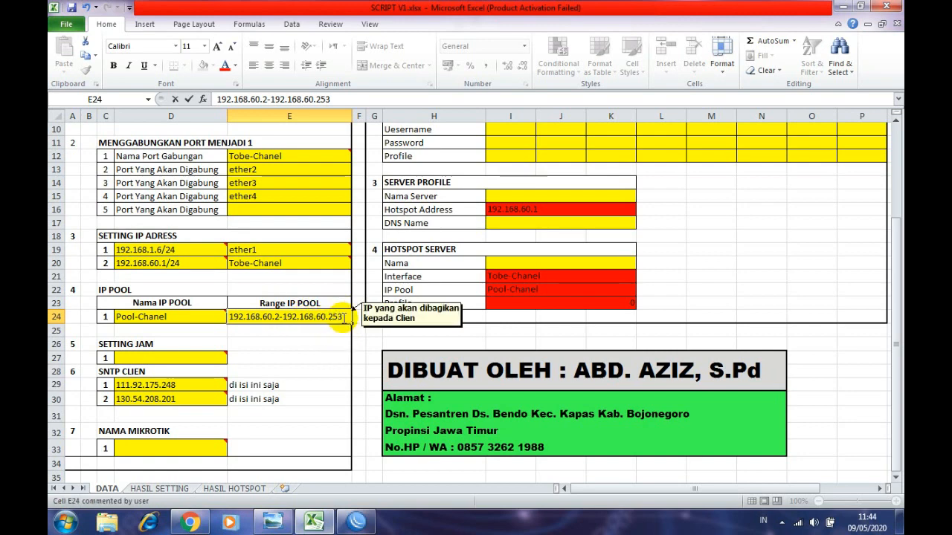
key("Return")
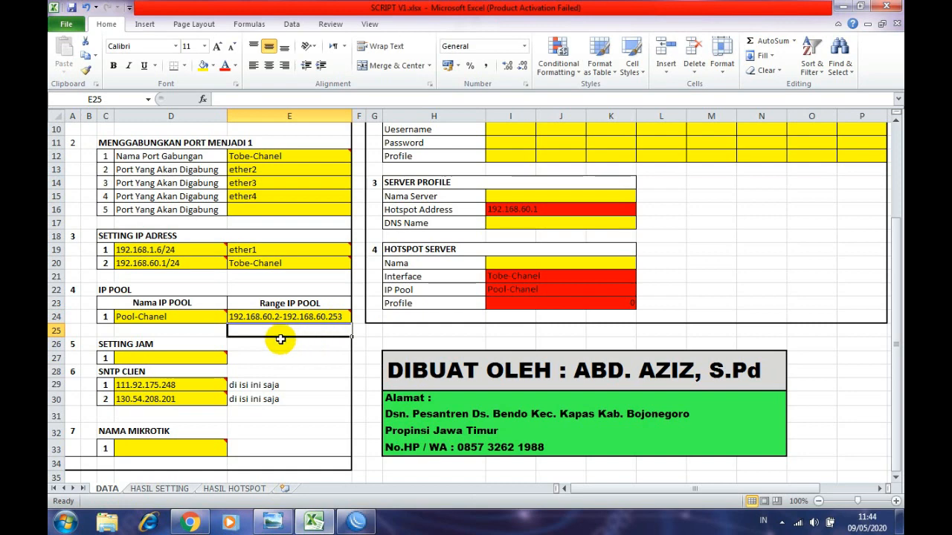
mouse_move(185, 360)
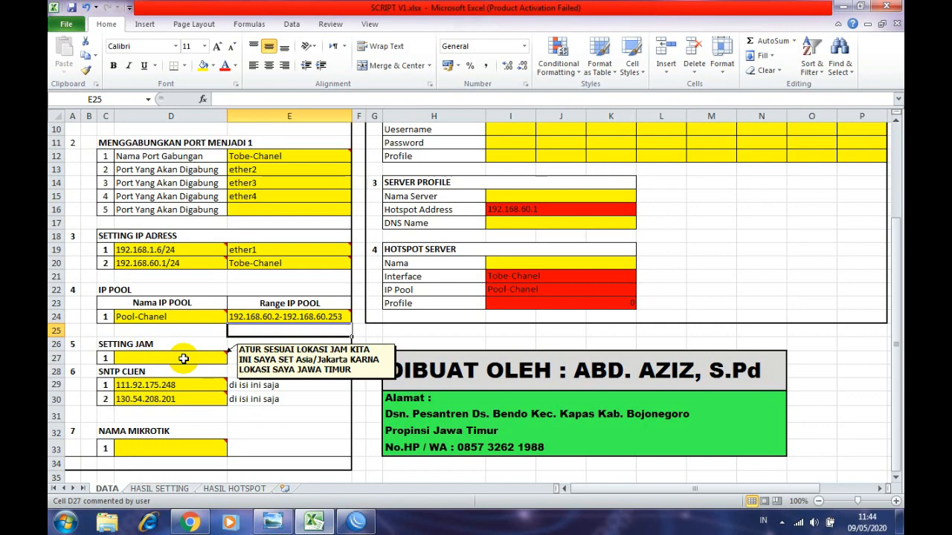
left_click(183, 359)
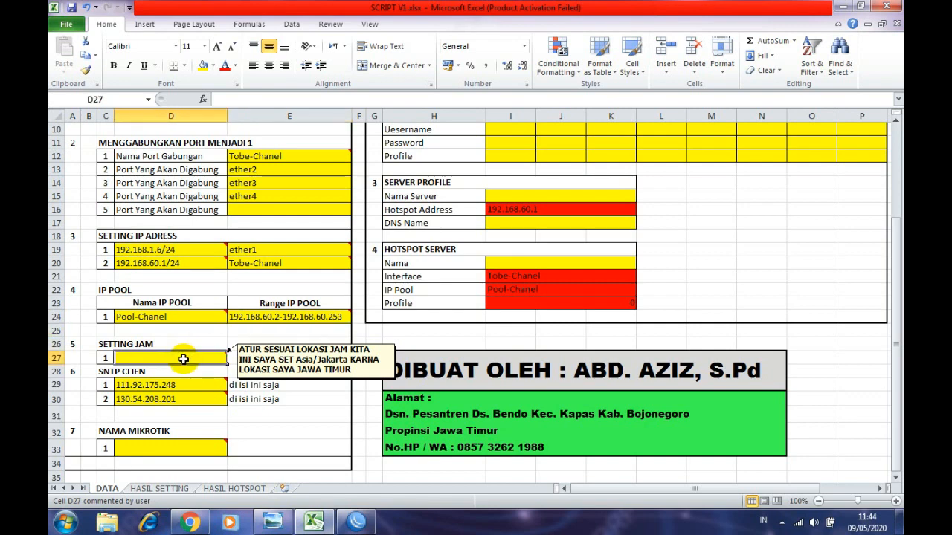
type("Asia/Jakarta")
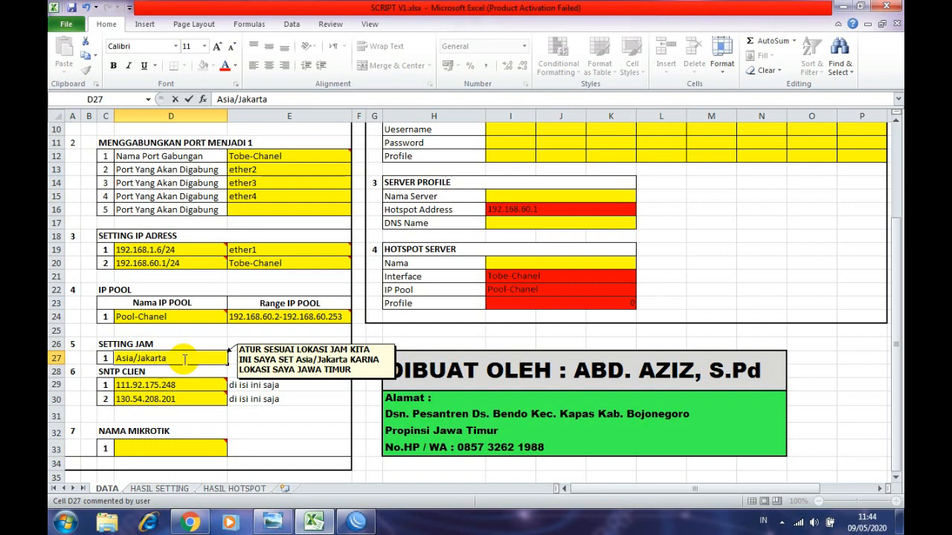
key("Return")
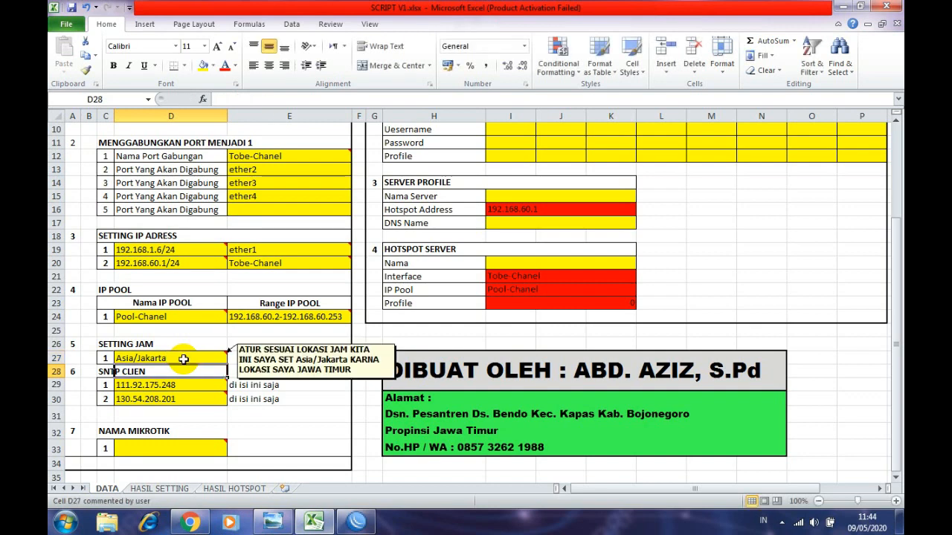
left_click(109, 346)
left_click(111, 361)
left_click(132, 358)
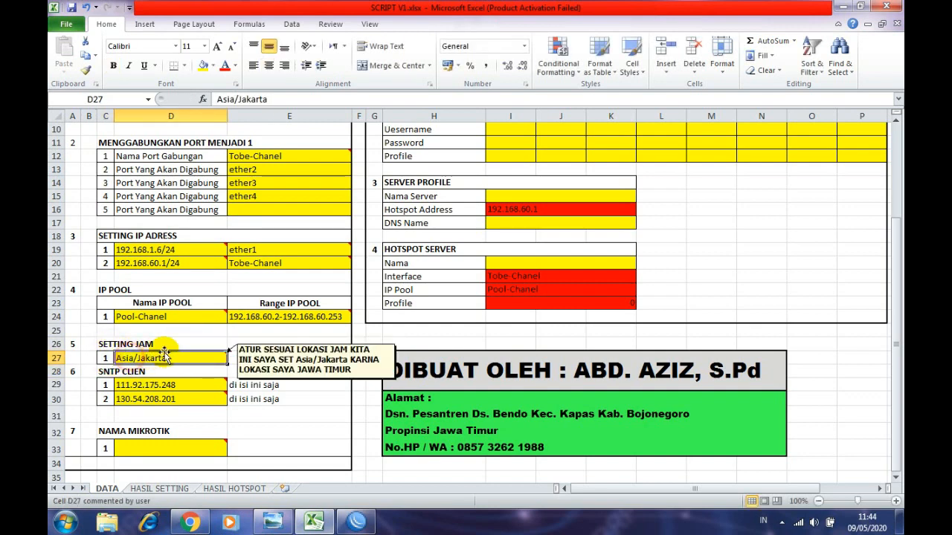
left_click(168, 344)
left_click(108, 343)
left_click(121, 357)
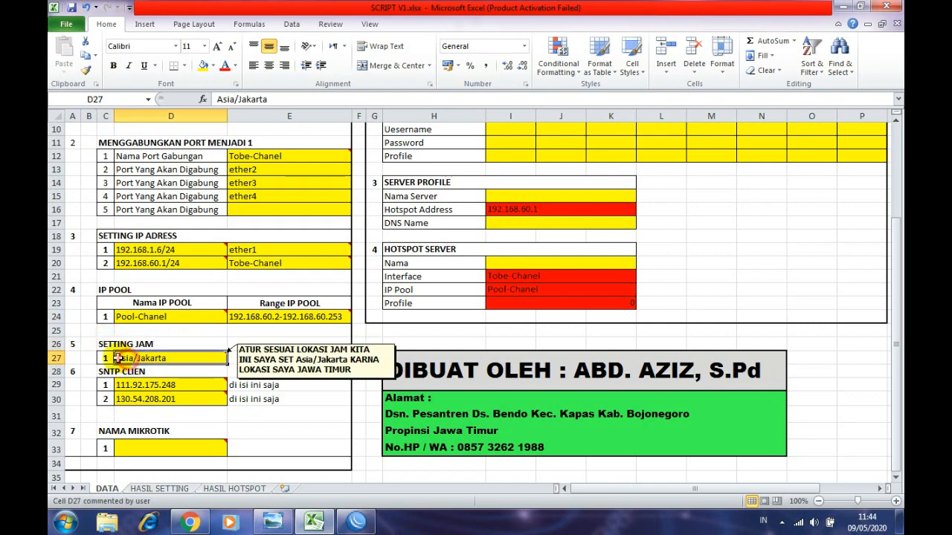
left_click(108, 357)
left_click(109, 344)
left_click(128, 345)
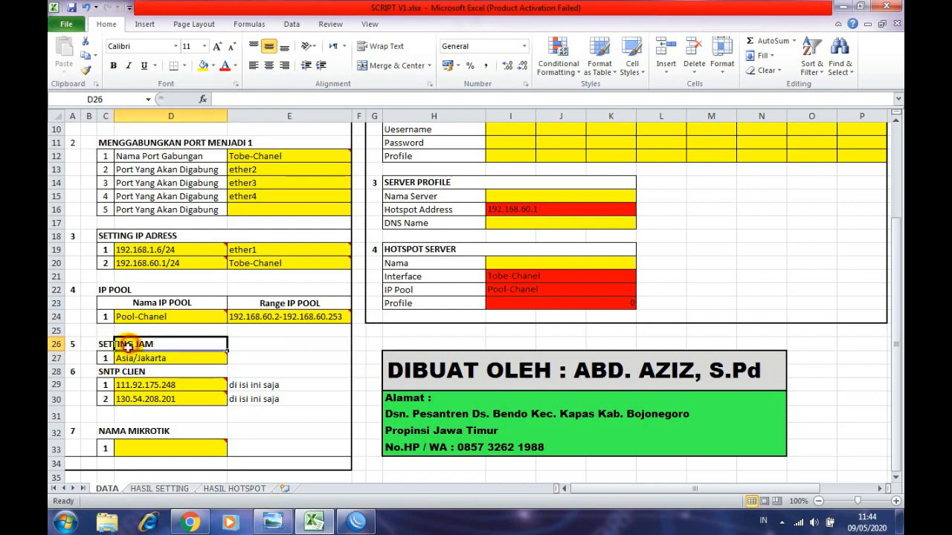
left_click(125, 369)
left_click(110, 357)
left_click(119, 358)
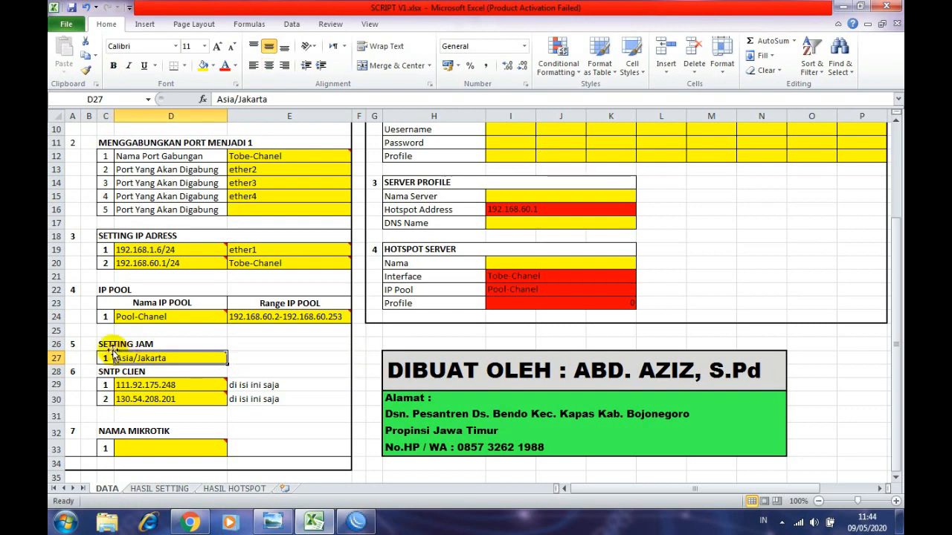
left_click(108, 344)
left_click(128, 343)
left_click(121, 358)
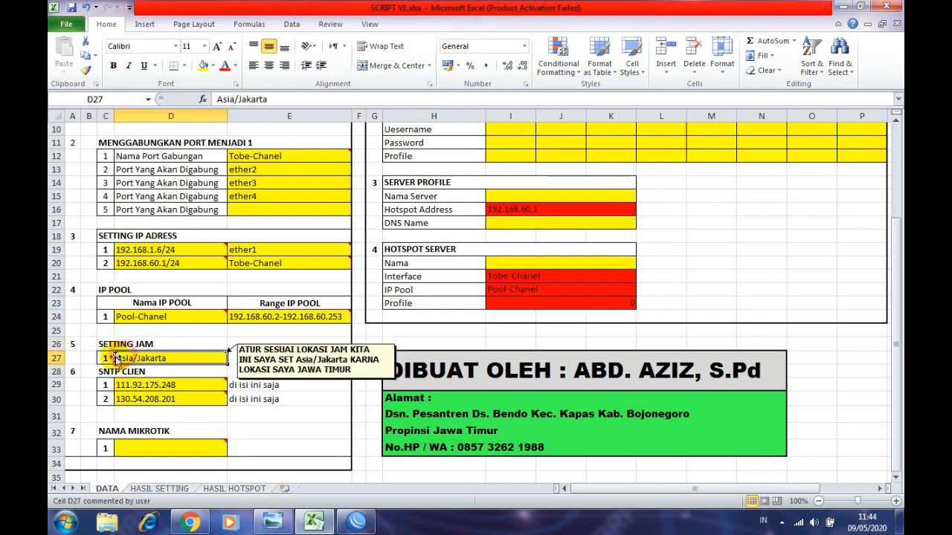
left_click(109, 357)
left_click(109, 343)
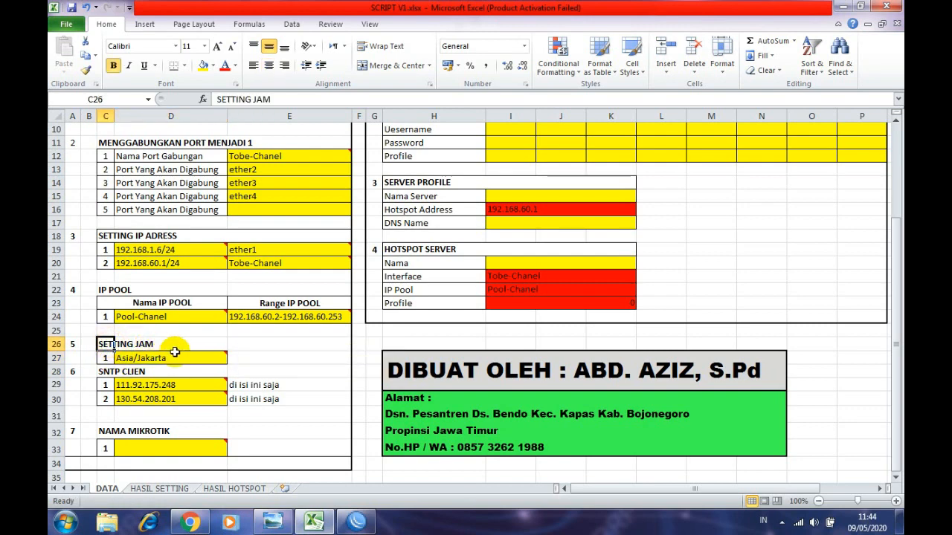
left_click(275, 360)
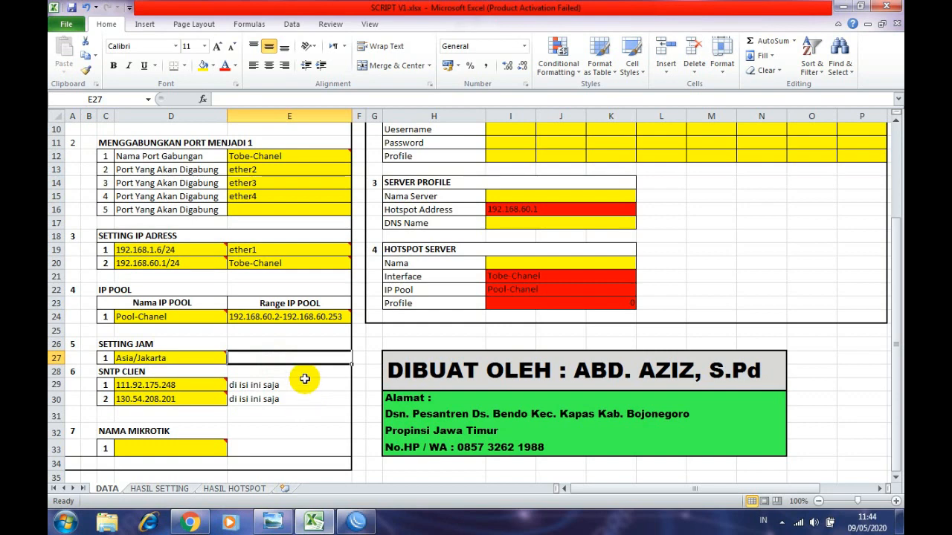
left_click(197, 343)
left_click(241, 346)
left_click(108, 343)
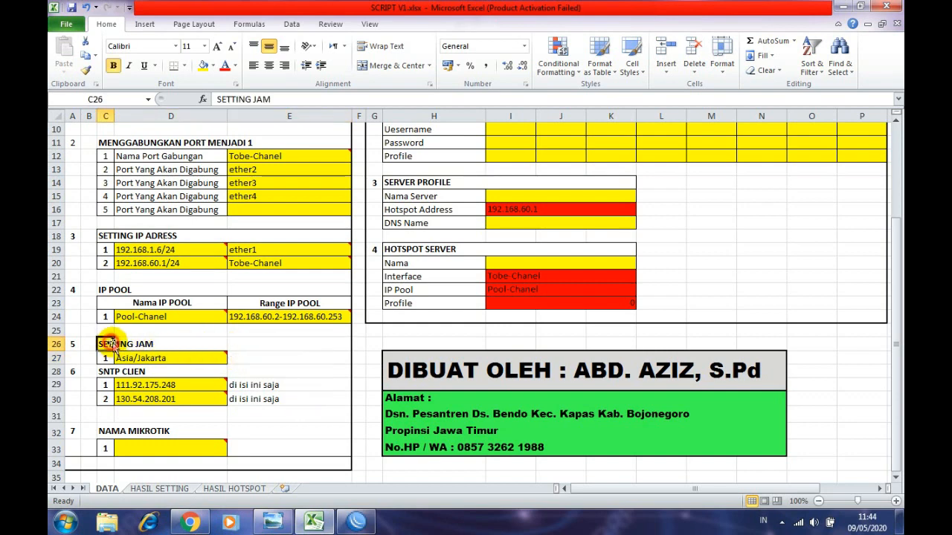
left_click(160, 344)
left_click(105, 344)
left_click(160, 343)
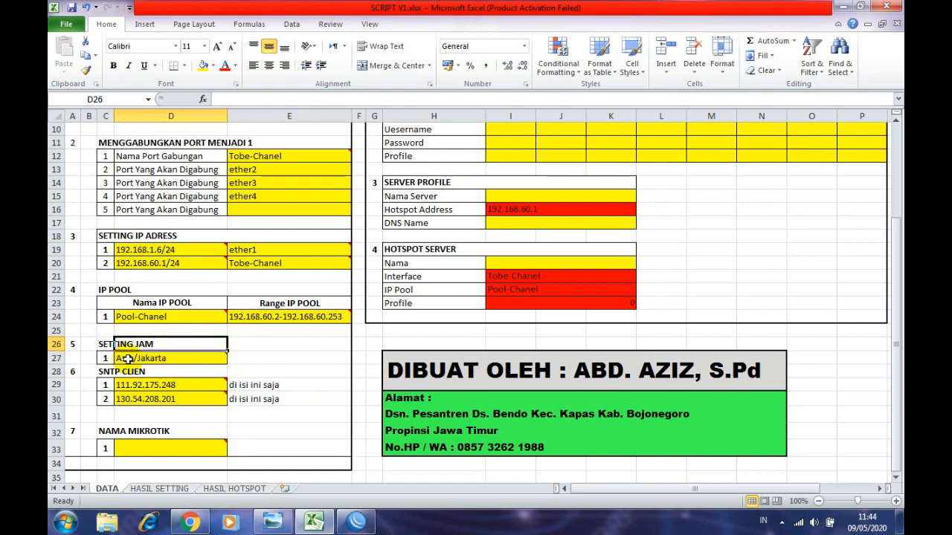
mouse_move(172, 358)
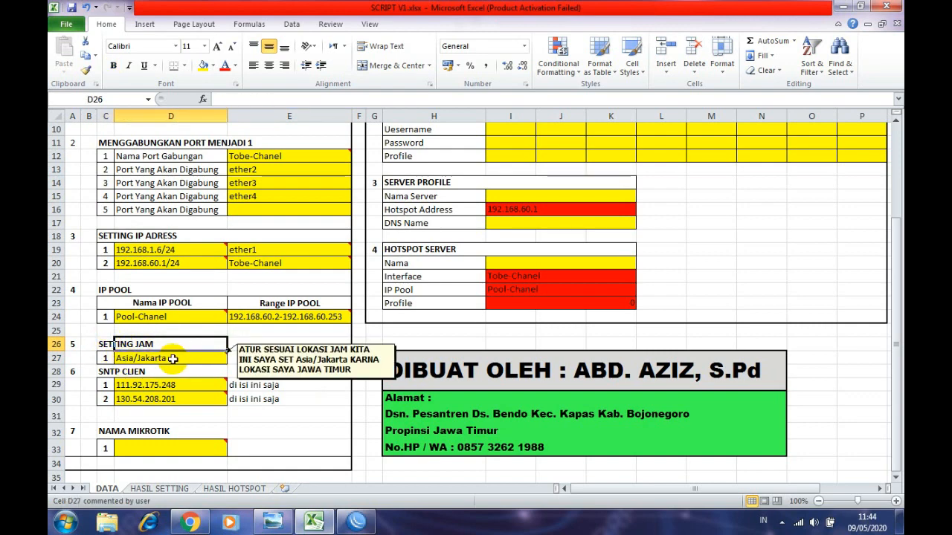
left_click(105, 344)
left_click(241, 347)
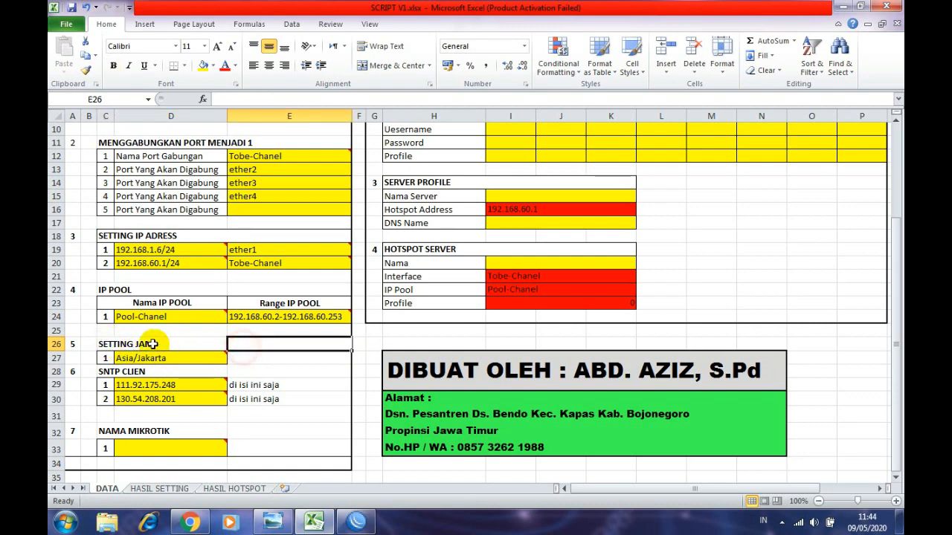
left_click(106, 345)
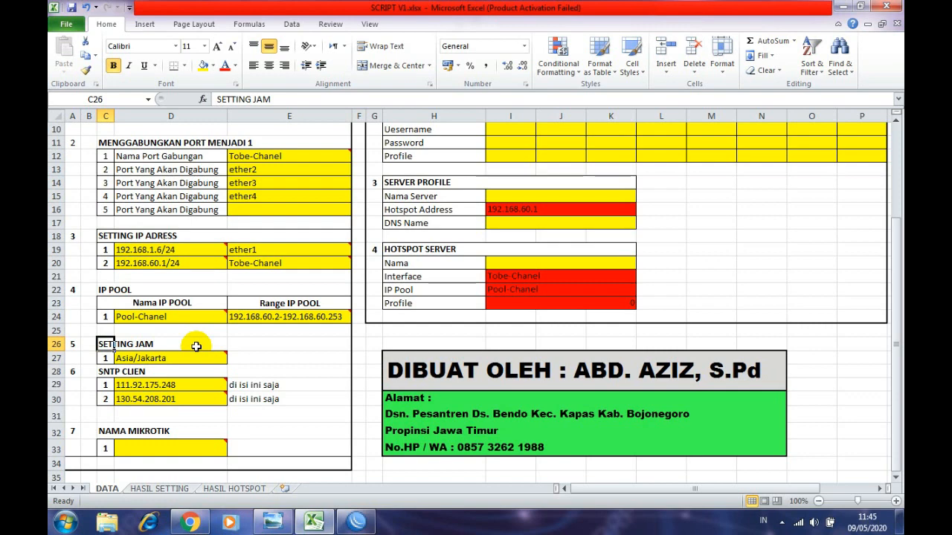
left_click(265, 355)
left_click(105, 373)
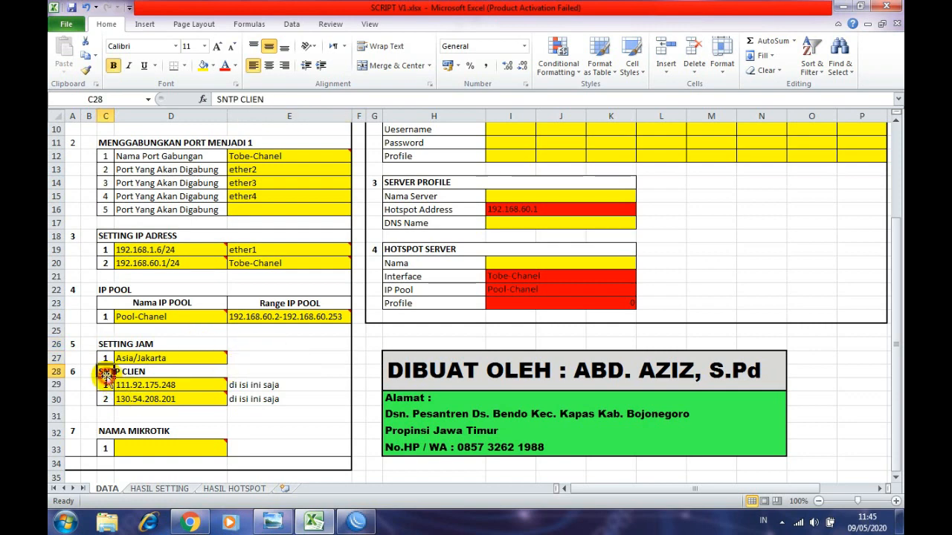
left_click(136, 385)
left_click(290, 394)
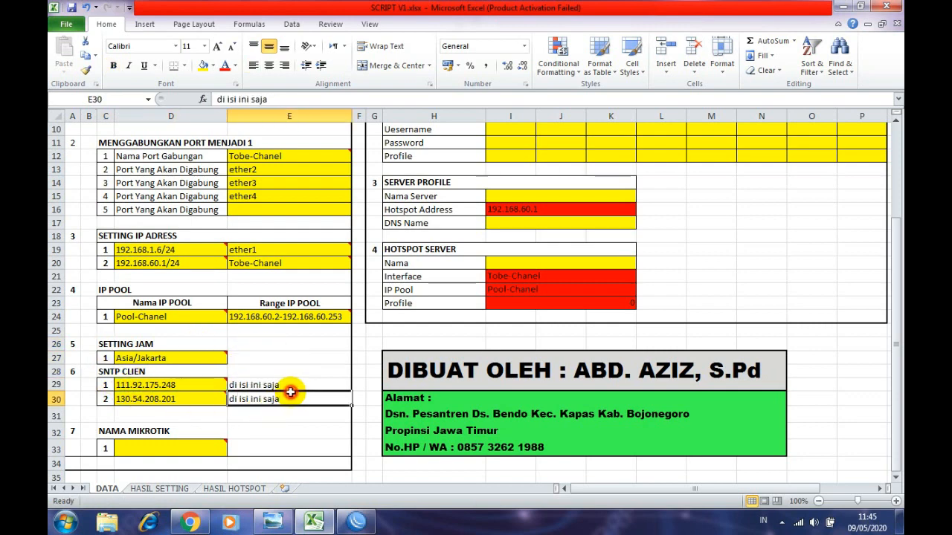
left_click(293, 384)
left_click(270, 398)
left_click(290, 386)
left_click(268, 398)
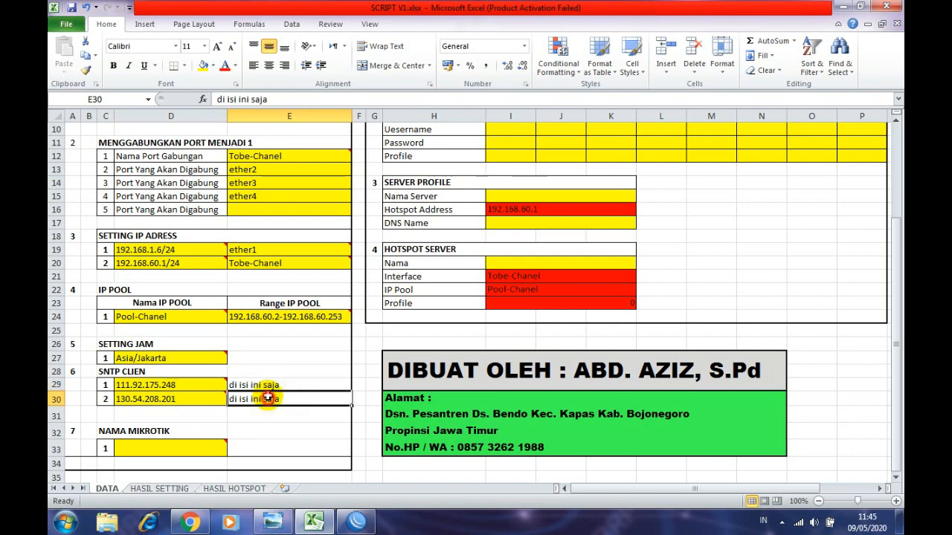
left_click(269, 387)
left_click(270, 397)
left_click(256, 384)
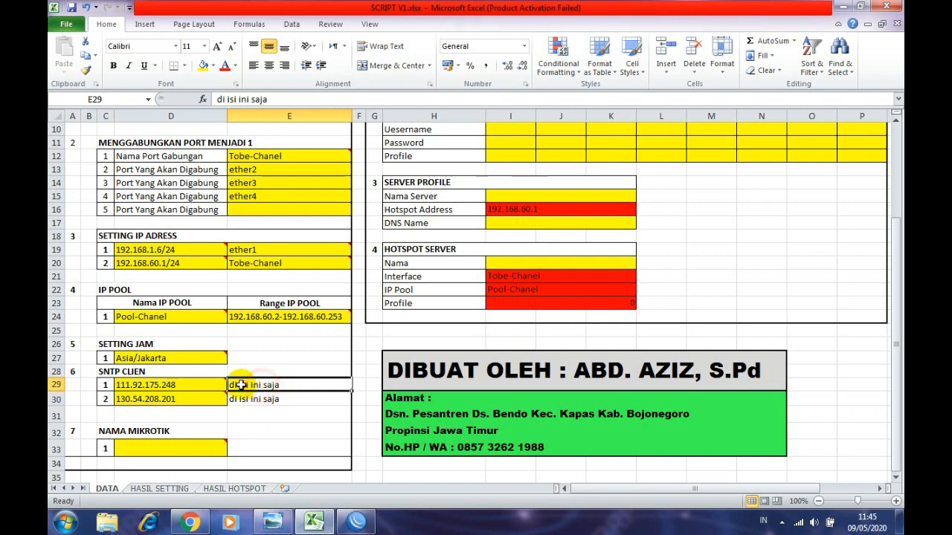
mouse_move(220, 383)
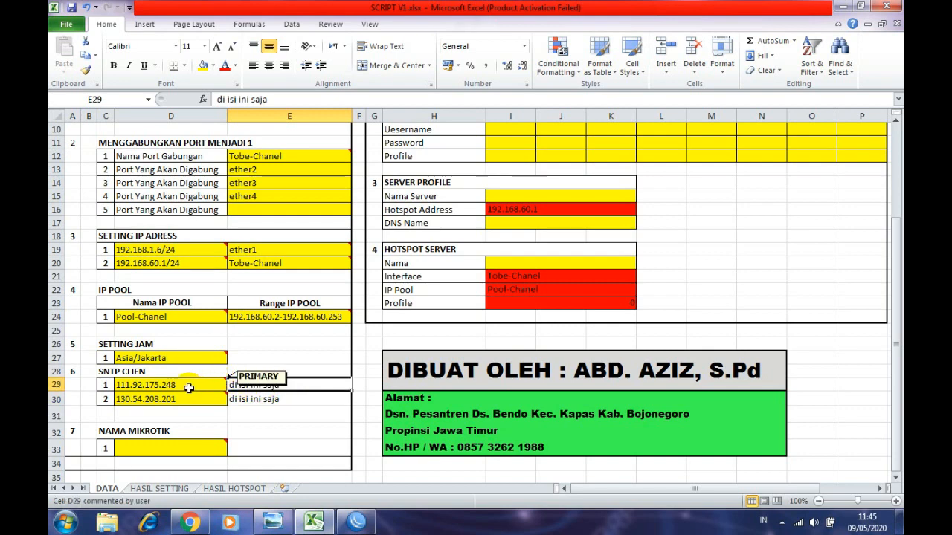
mouse_move(171, 401)
mouse_move(120, 385)
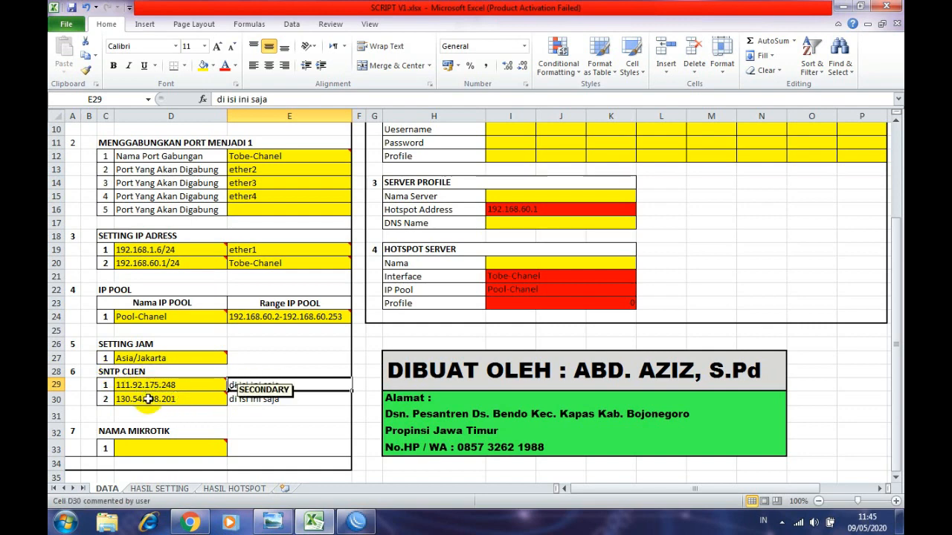
left_click(149, 399)
left_click(145, 385)
left_click(147, 398)
left_click(145, 385)
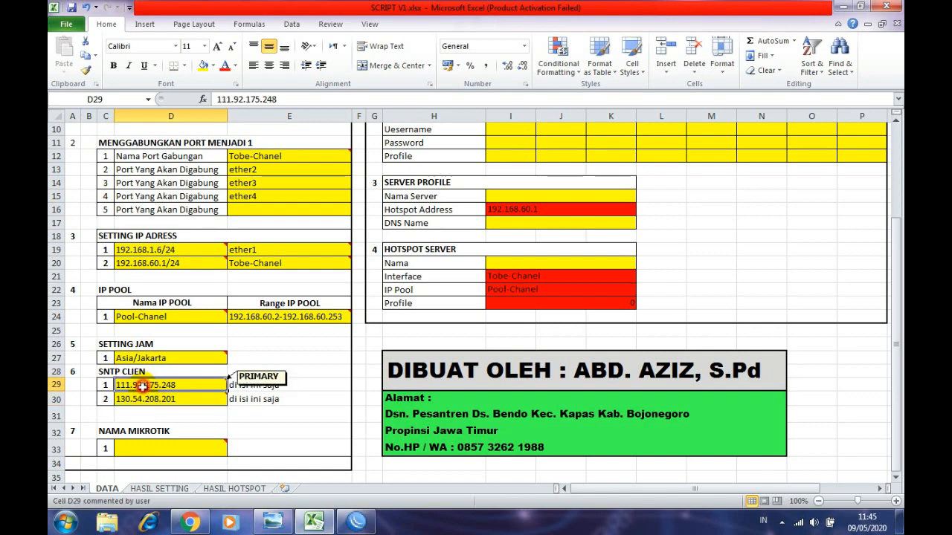
left_click(146, 398)
left_click(145, 385)
left_click(146, 397)
left_click(145, 385)
left_click(285, 368)
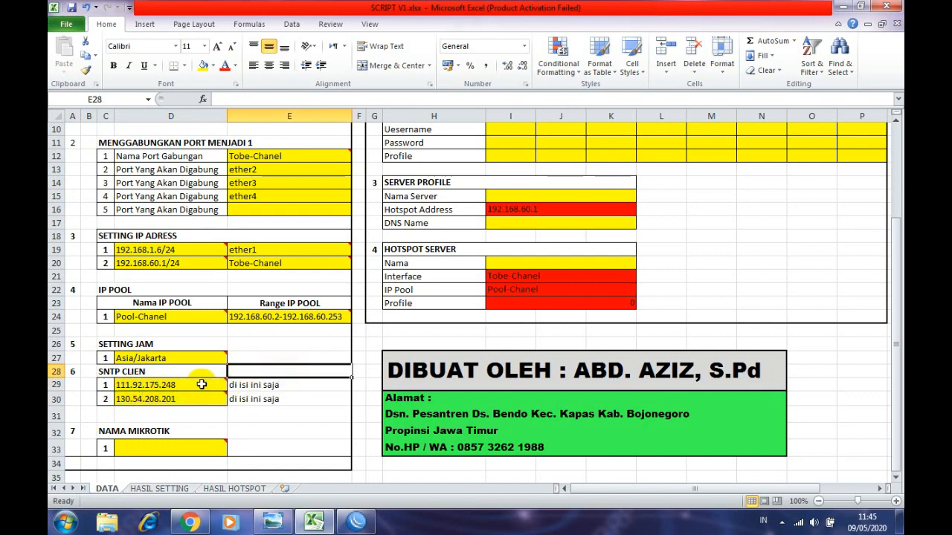
scroll(178, 397, "down", 1)
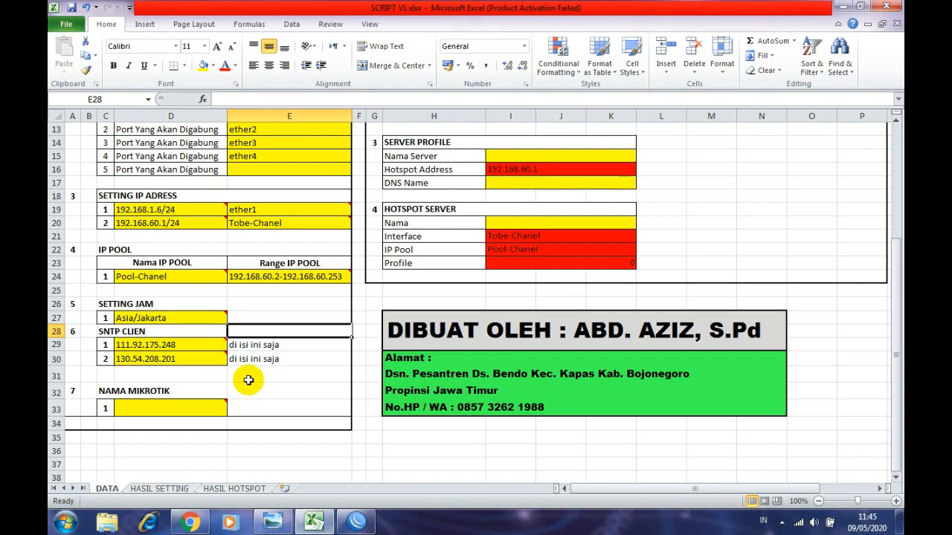
left_click(297, 394)
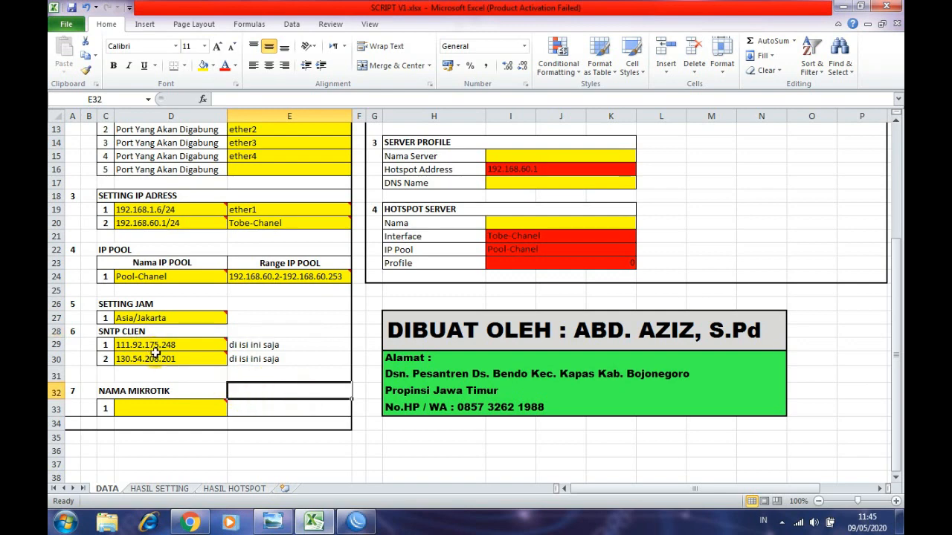
left_click(155, 347)
left_click(150, 358)
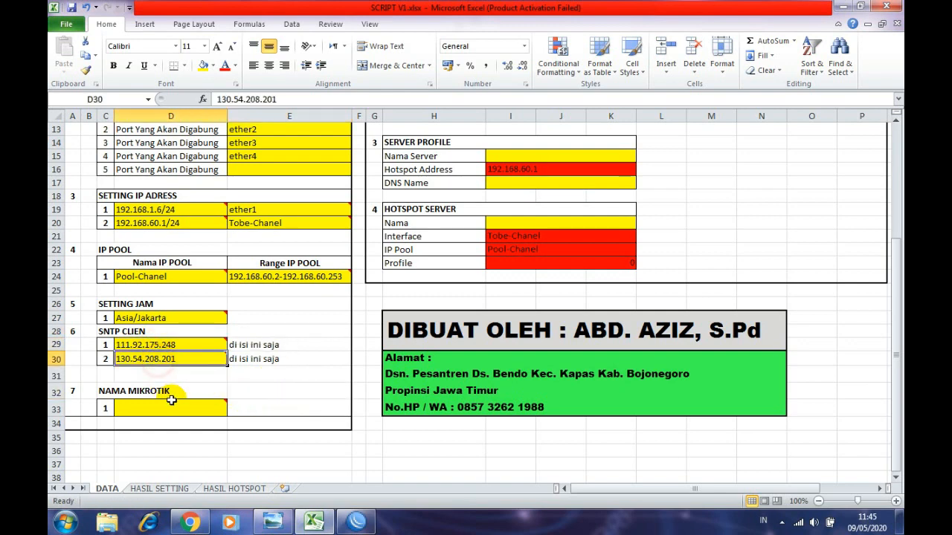
left_click(189, 405)
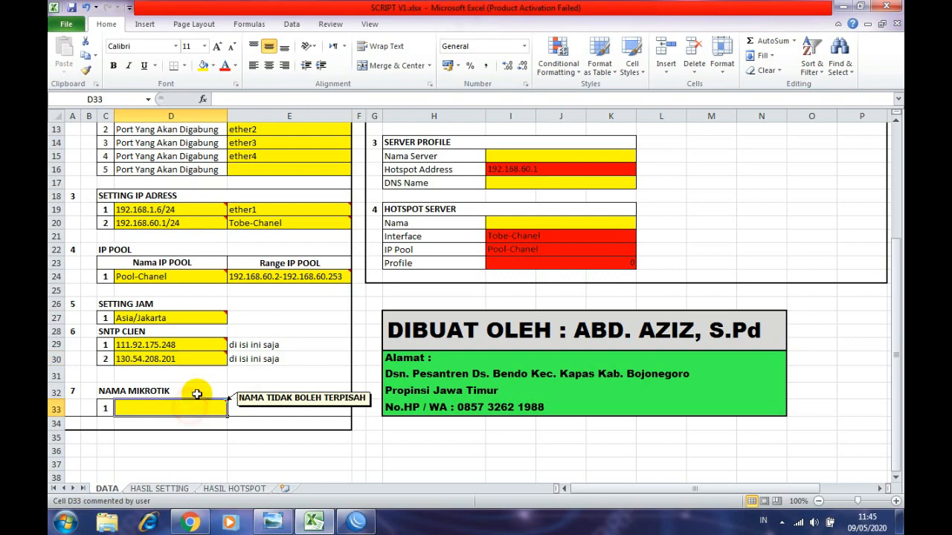
left_click(354, 522)
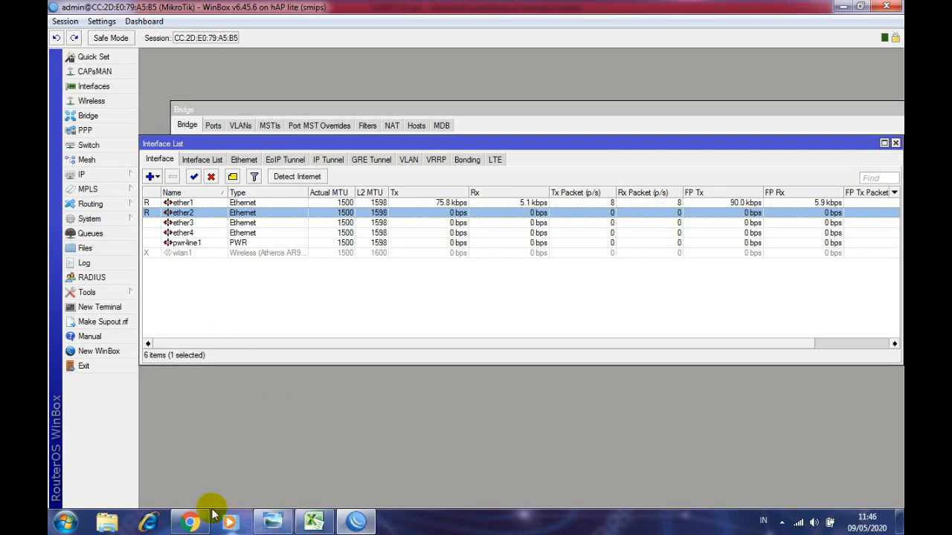
left_click(313, 522)
mouse_move(196, 405)
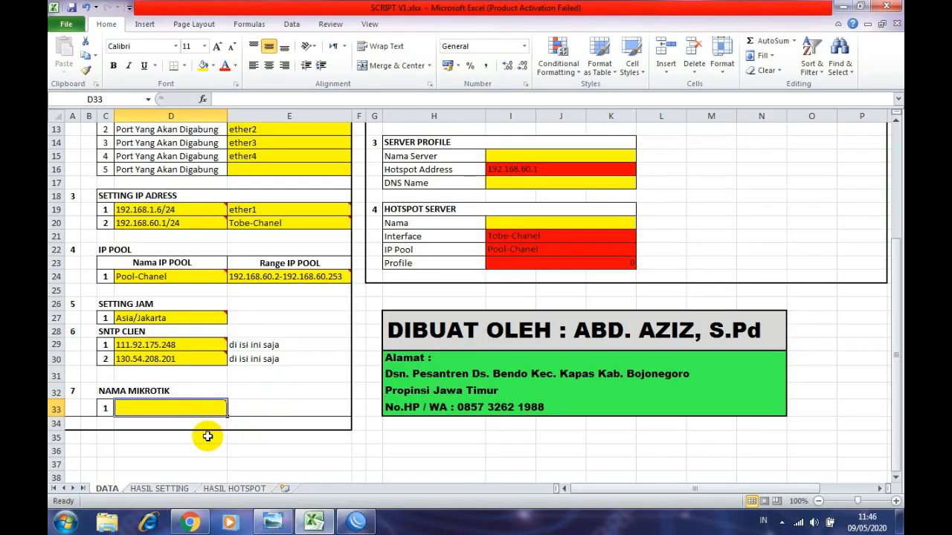
left_click(256, 408)
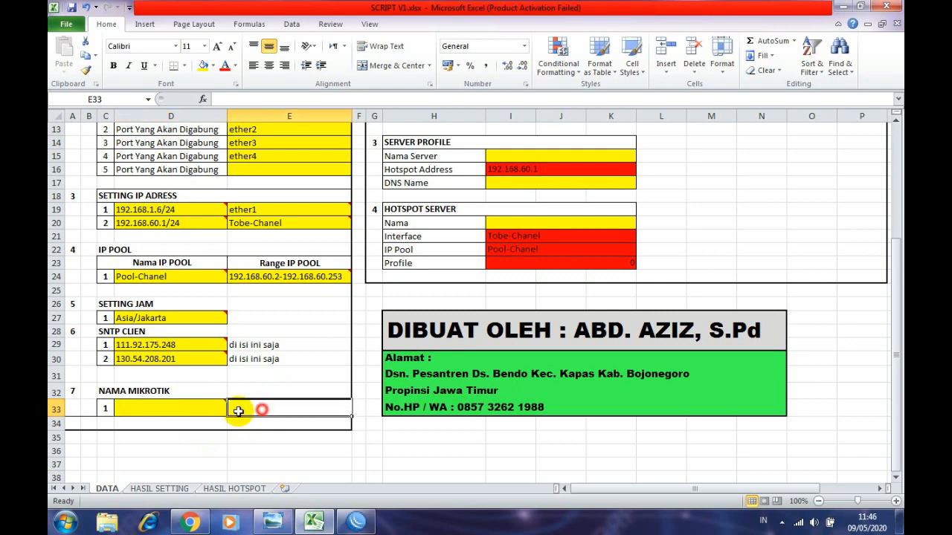
left_click(205, 408)
left_click(78, 409)
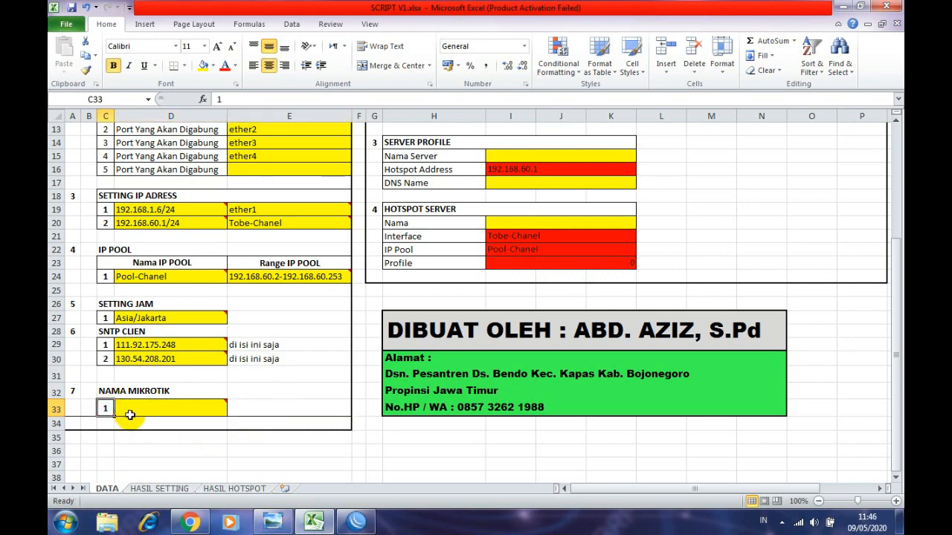
left_click(136, 414)
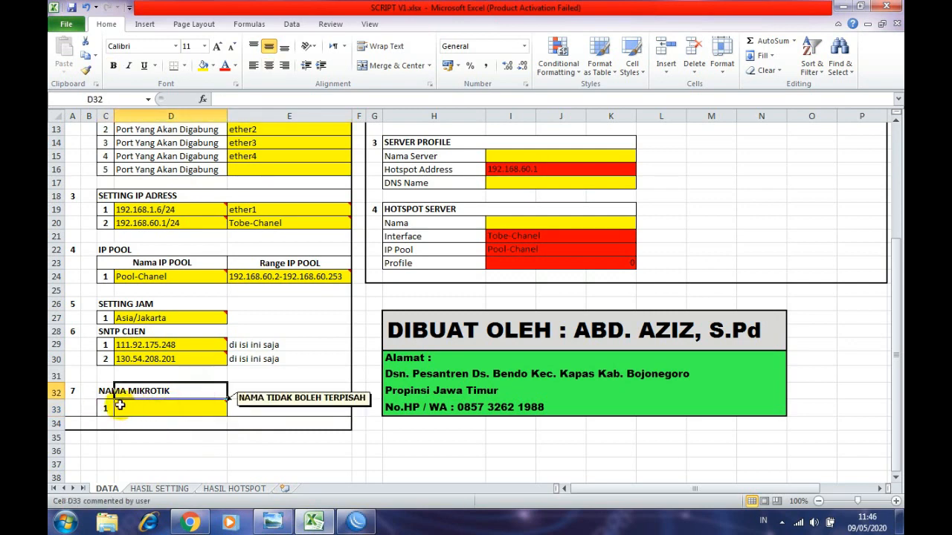
left_click(108, 406)
left_click(132, 410)
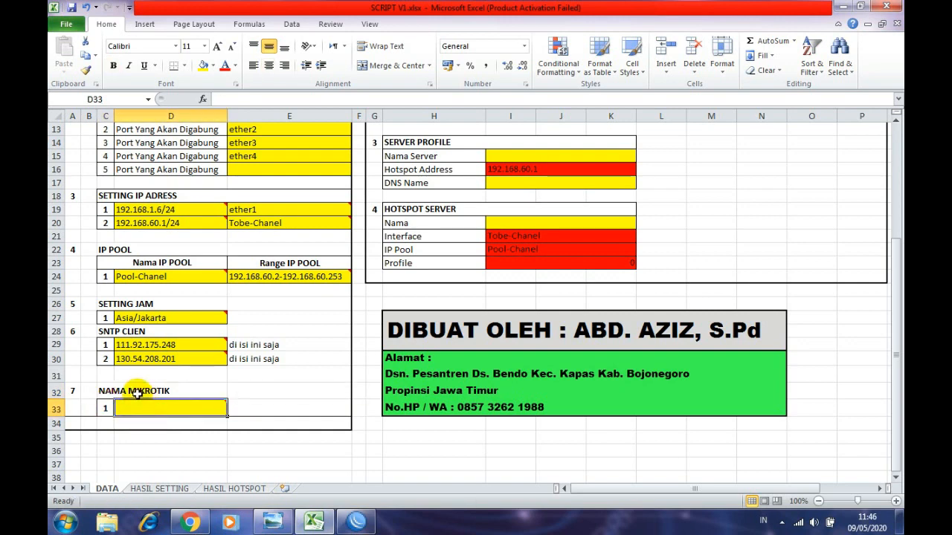
left_click(127, 395)
left_click(108, 407)
left_click(131, 395)
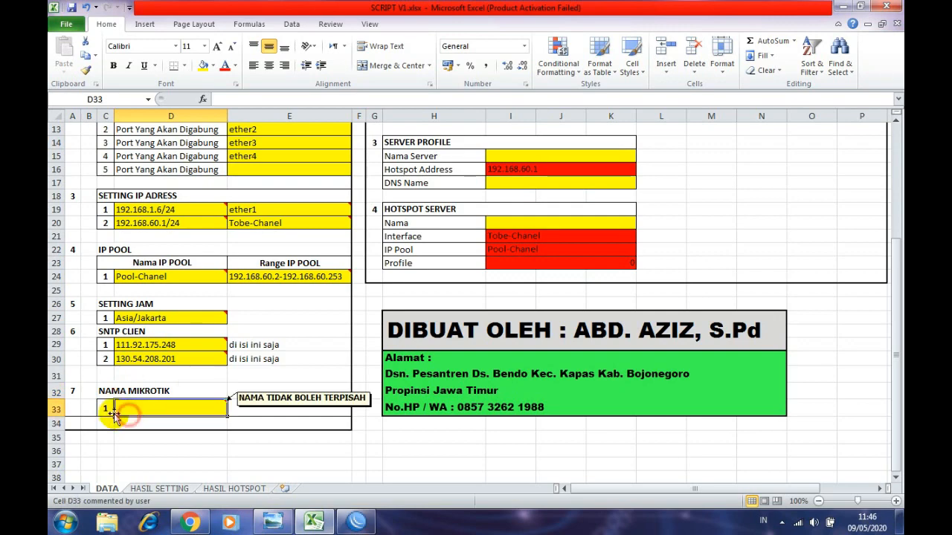
left_click(112, 409)
left_click(313, 523)
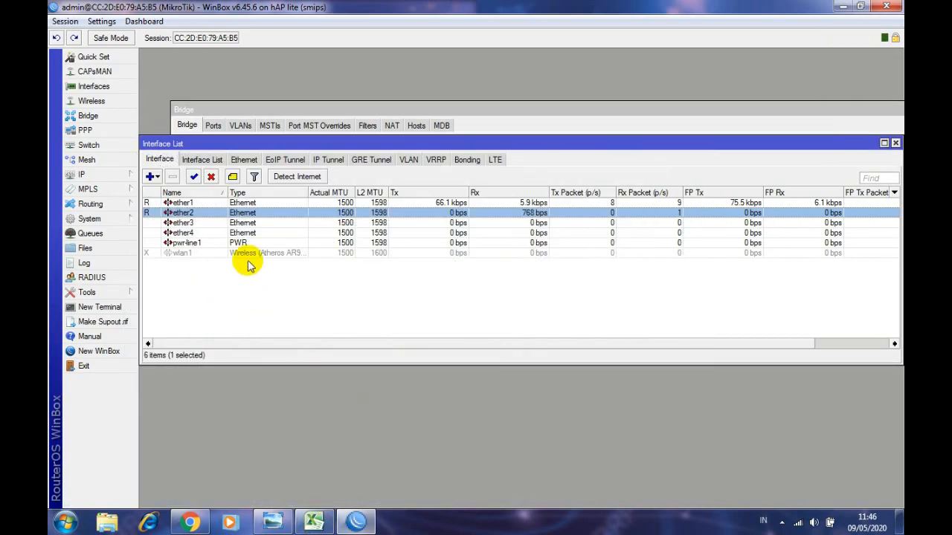
left_click(342, 520)
left_click(353, 524)
left_click(311, 521)
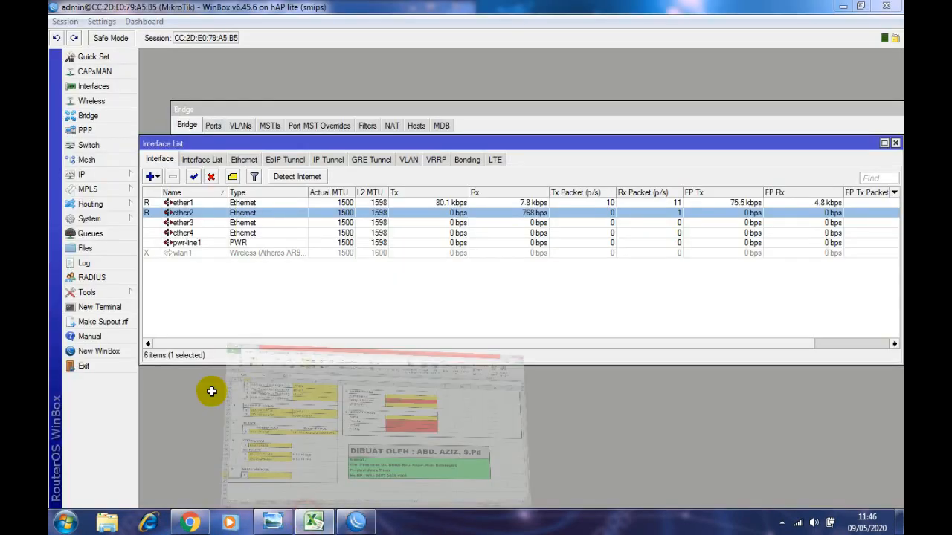
mouse_move(187, 406)
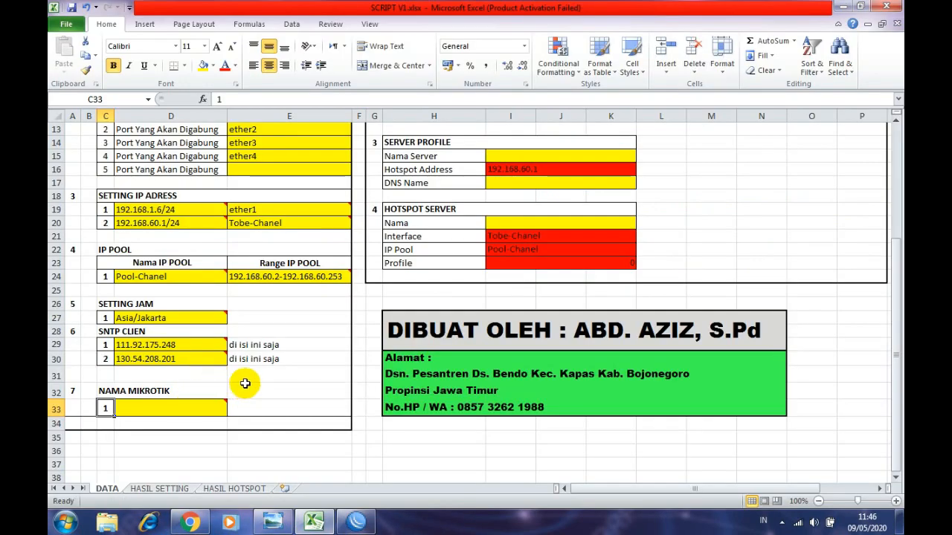
scroll(244, 380, "up", 4)
scroll(253, 397, "down", 3)
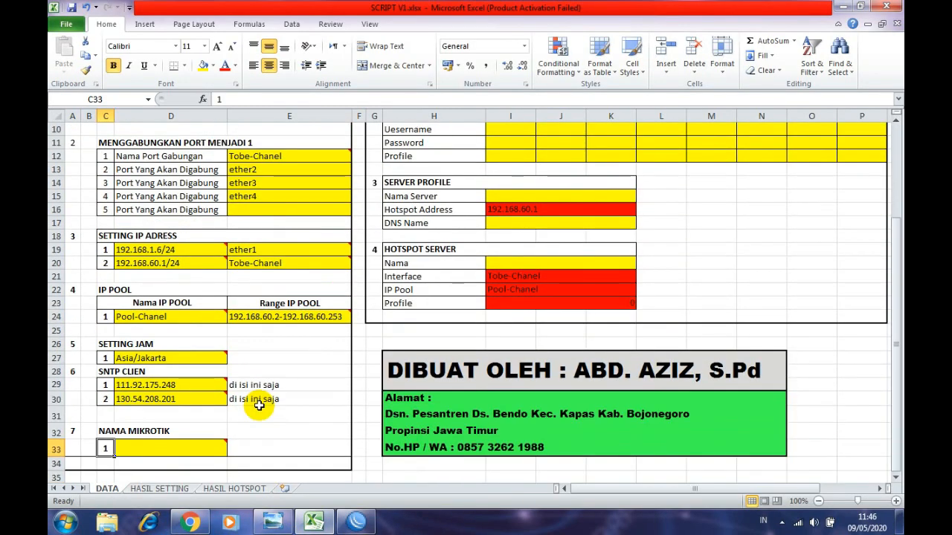
scroll(229, 426, "down", 1)
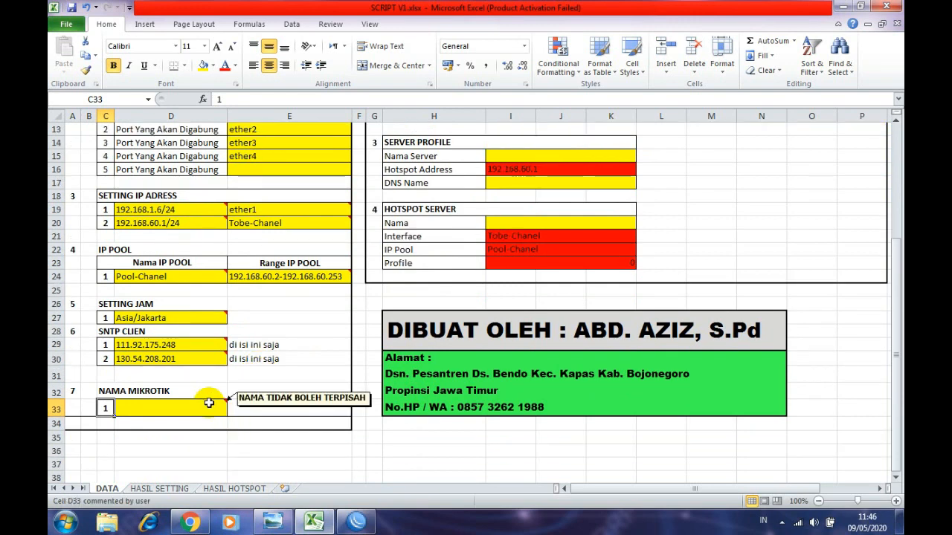
type("T")
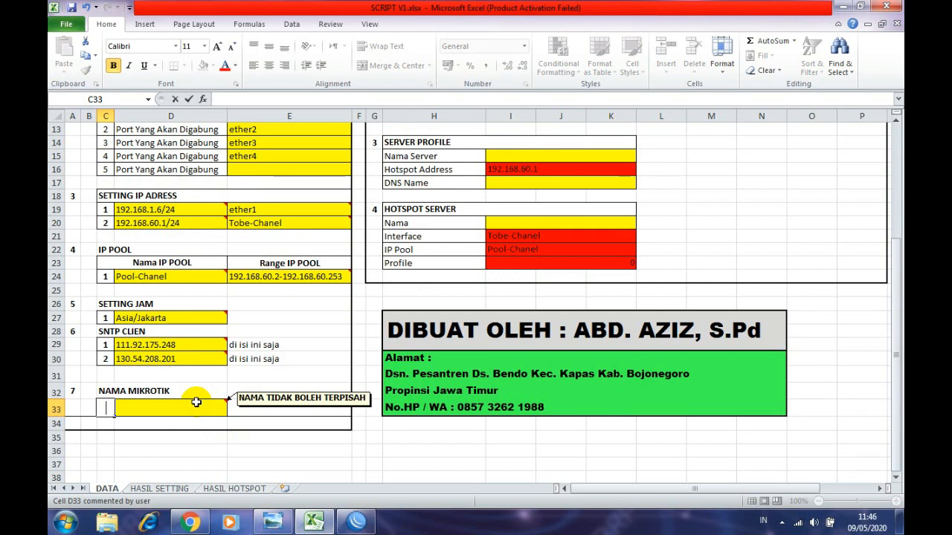
key("Escape")
left_click(206, 407)
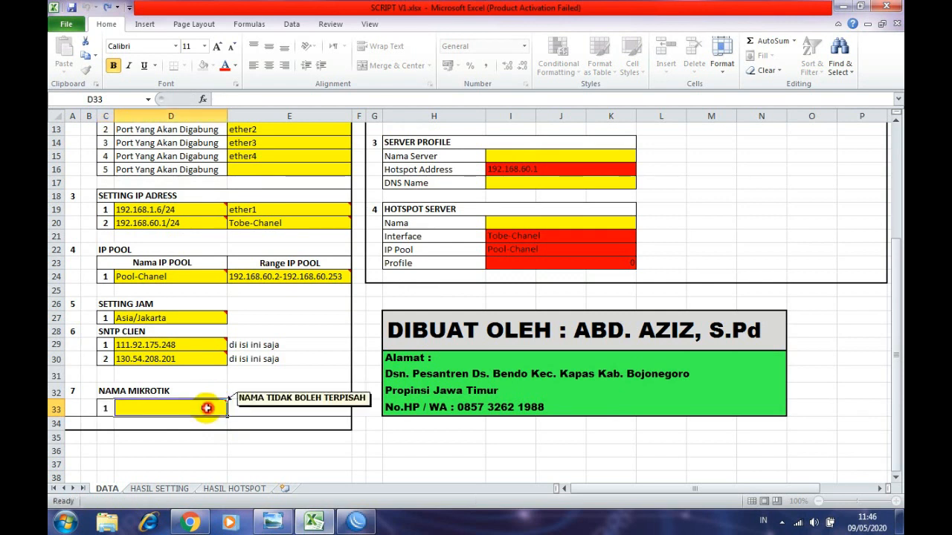
type("Tobe_Chanel")
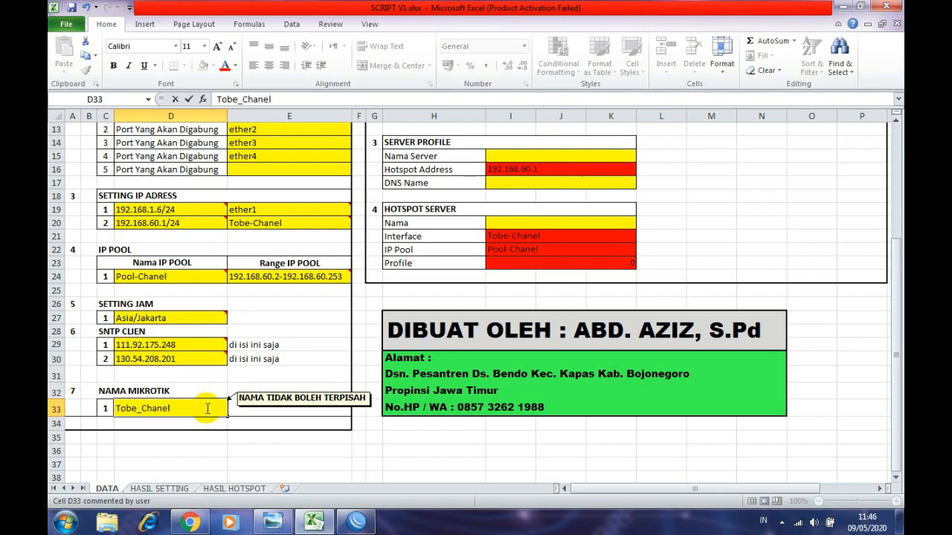
left_click(301, 375)
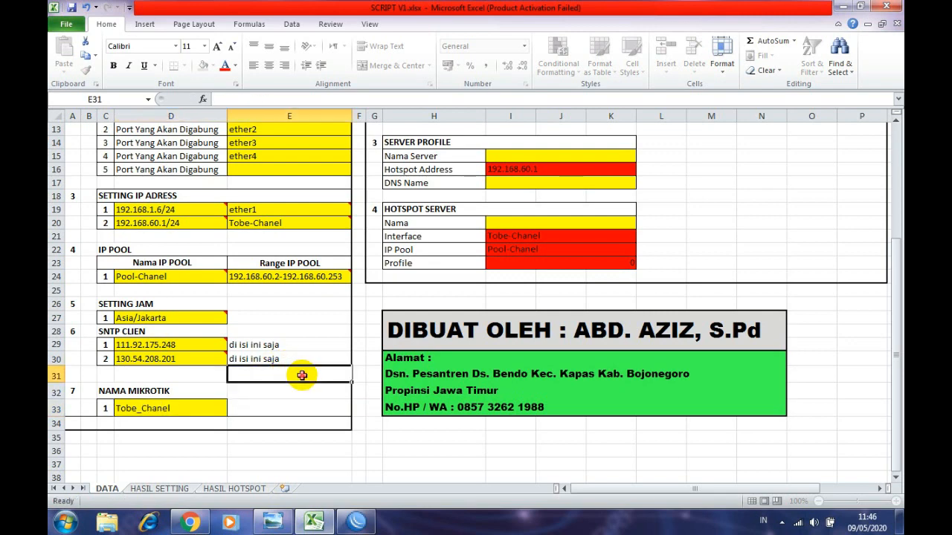
- Scroll through the DATA sheet to review the completed form
scroll(205, 379, "up", 4)
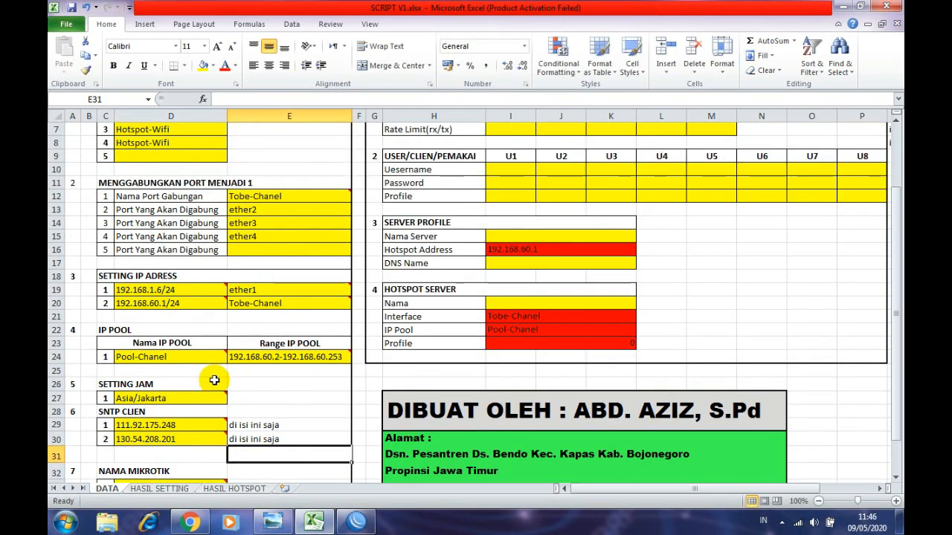
scroll(223, 359, "down", 4)
scroll(219, 347, "up", 2)
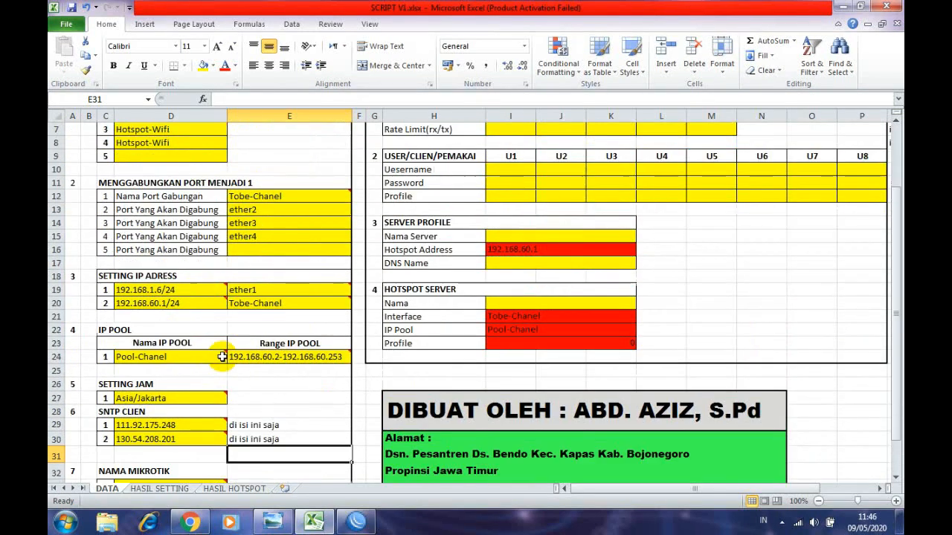
scroll(223, 356, "down", 2)
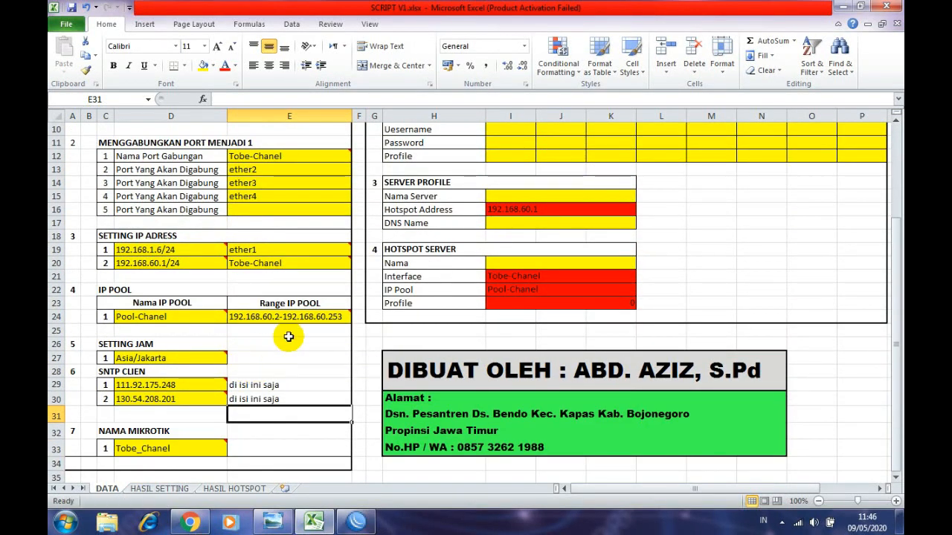
scroll(278, 312, "up", 3)
scroll(242, 233, "down", 3)
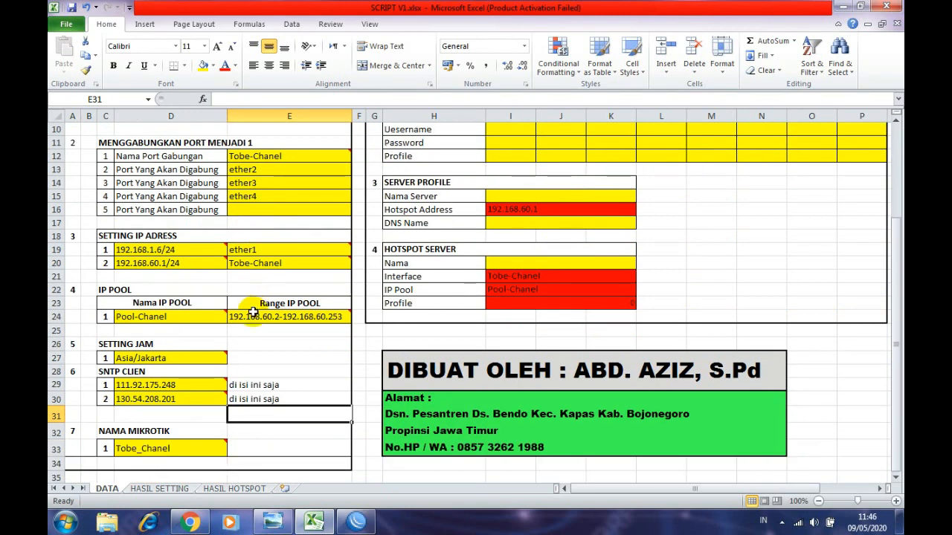
scroll(252, 313, "down", 2)
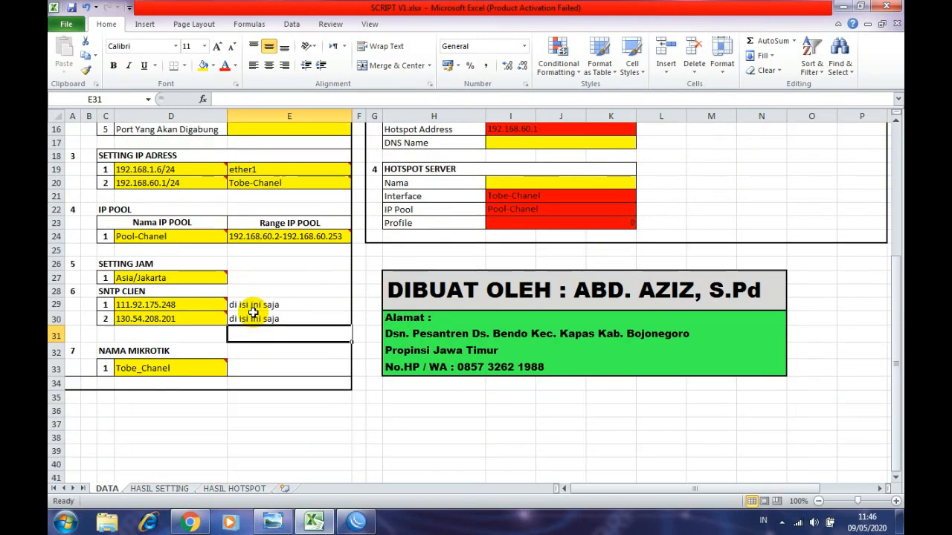
left_click(253, 314)
- Close WinBox's Interface List and empty Bridge windows, then select cell E33 back in Excel
left_click(358, 523)
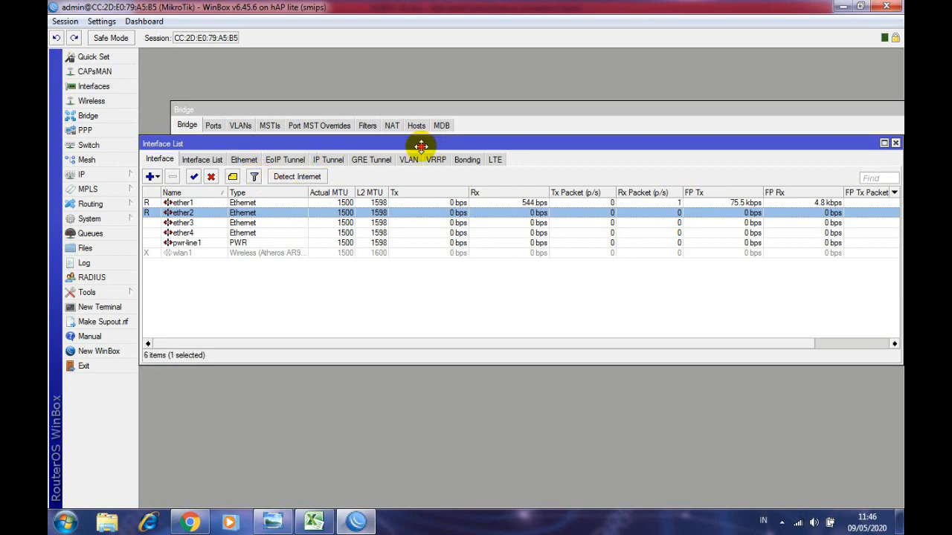
left_click_drag(421, 147, 307, 137)
left_click(783, 136)
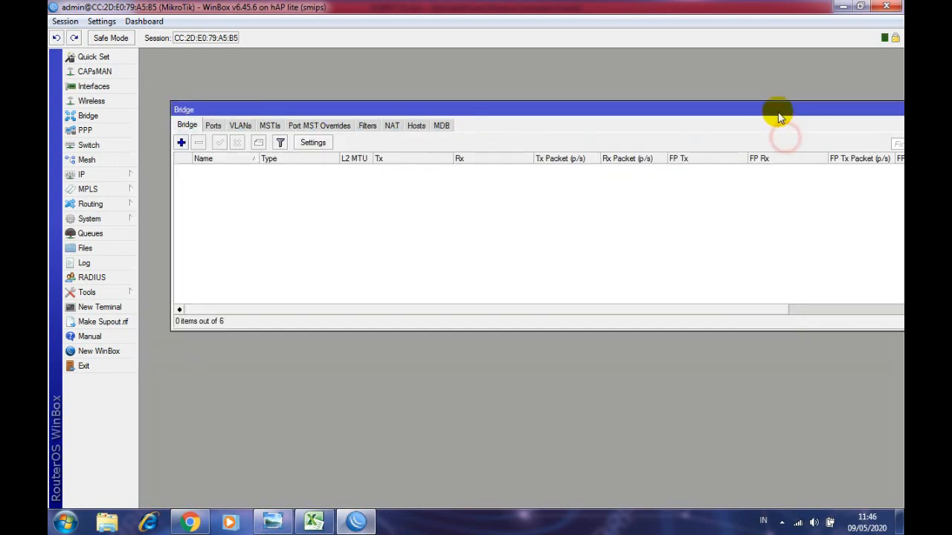
left_click_drag(778, 112, 665, 111)
left_click(807, 110)
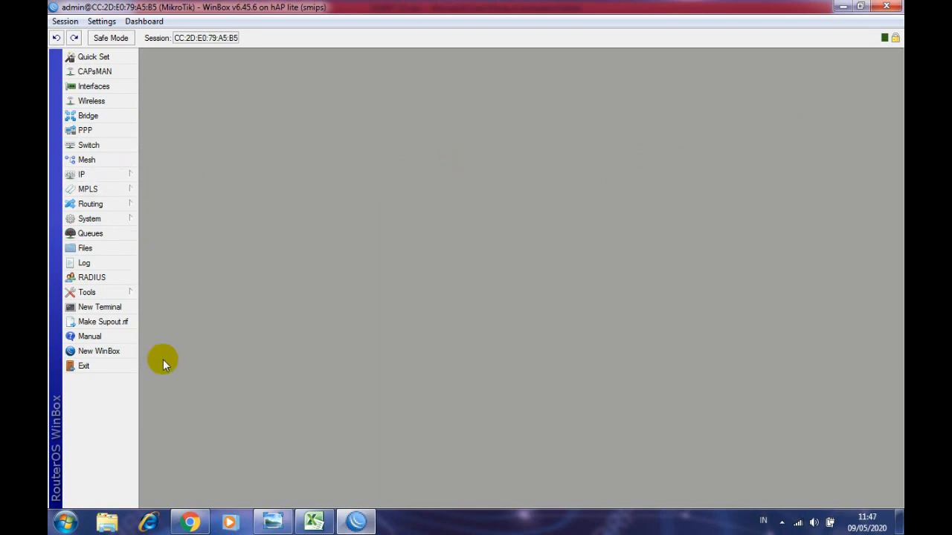
left_click(314, 522)
left_click(268, 367)
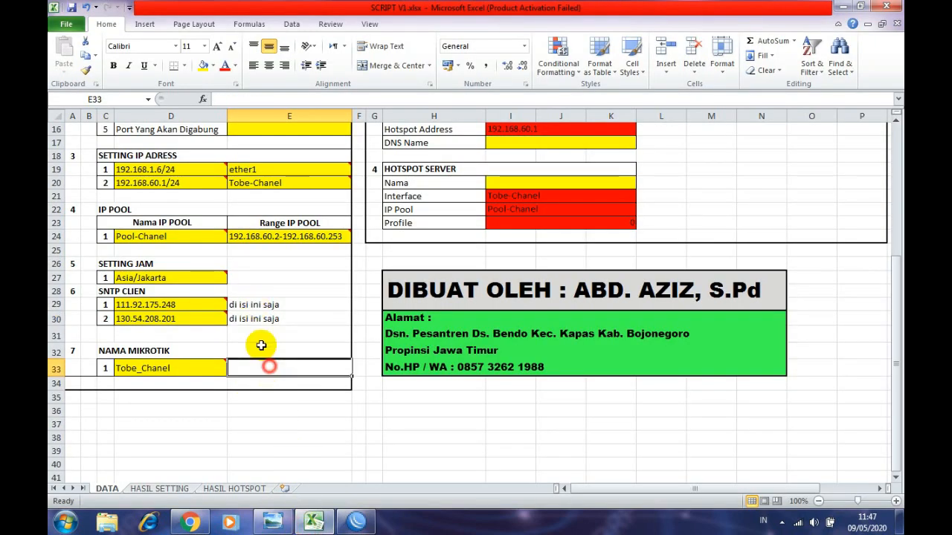
- Select cells A1:A25 holding the generated RouterOS script on the HASIL SETTING sheet
left_click(161, 489)
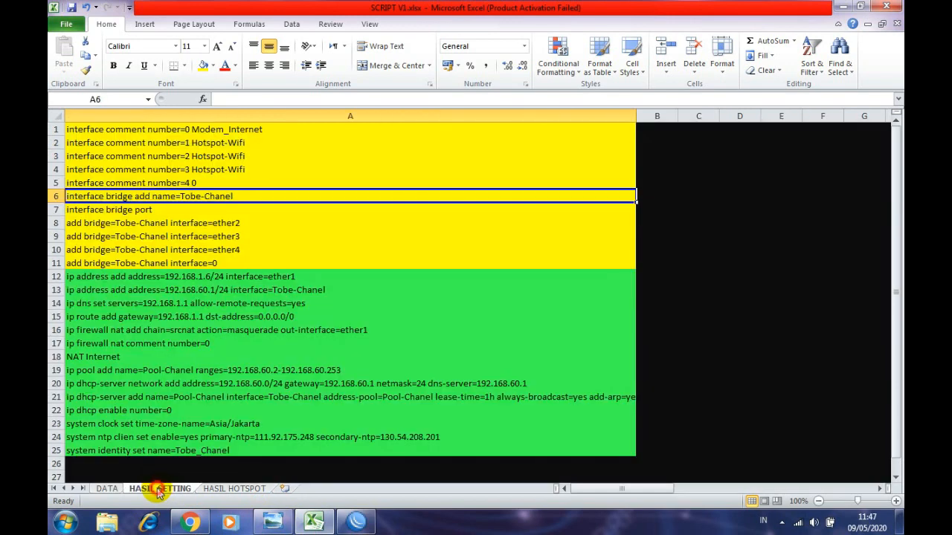
left_click(106, 489)
left_click(153, 489)
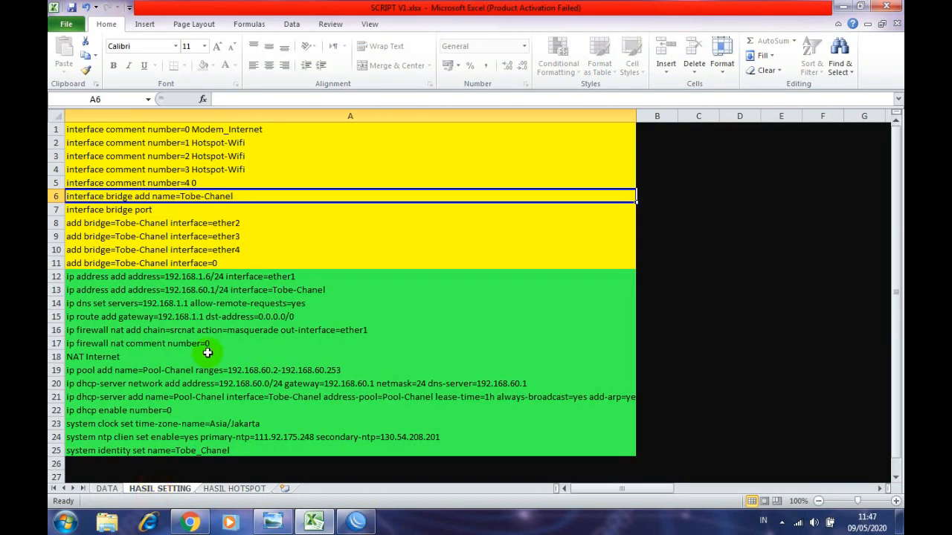
left_click_drag(172, 129, 197, 451)
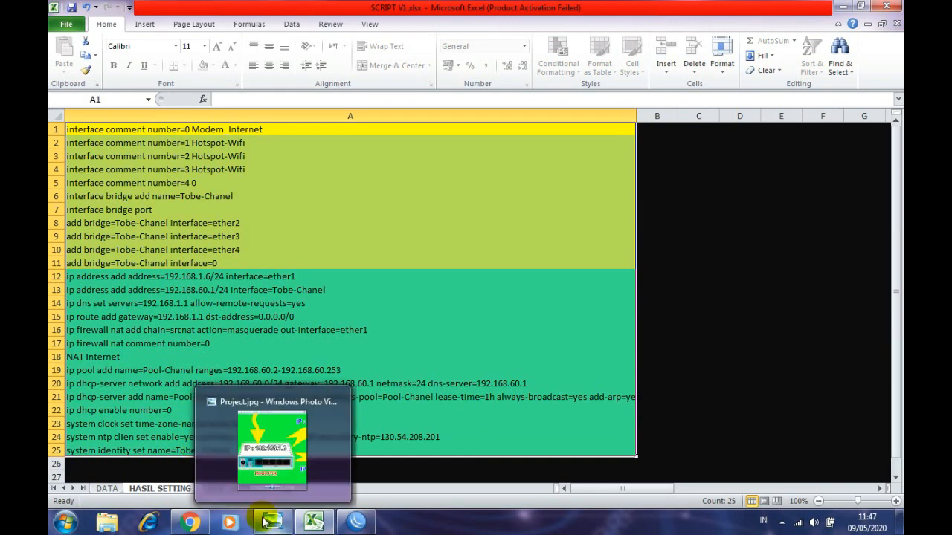
- Open WinBox's empty Bridge window and shrink it at the top of the screen
mouse_move(272, 523)
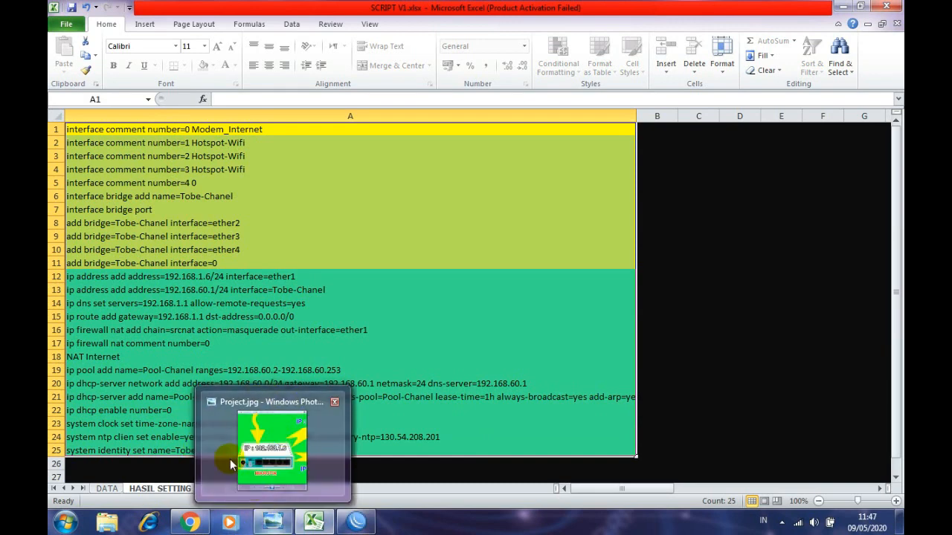
left_click(356, 523)
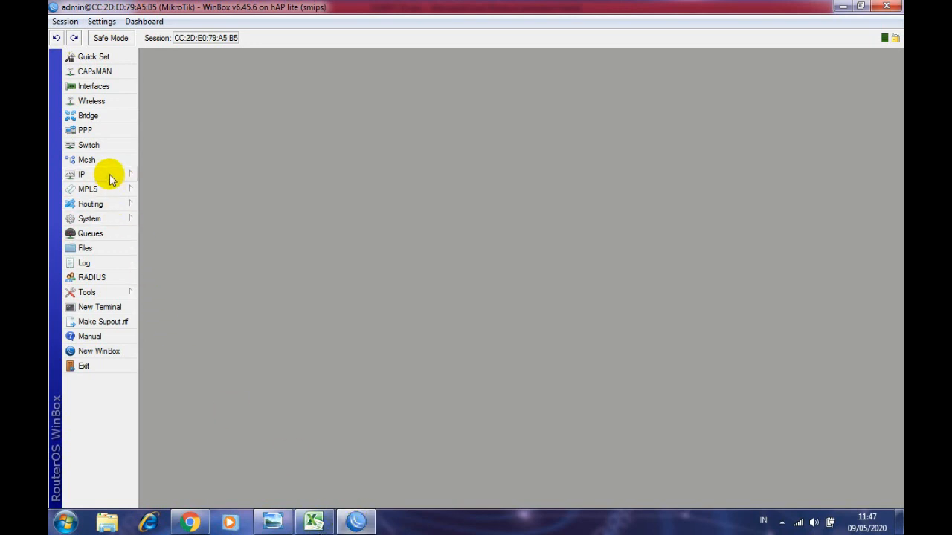
left_click(94, 87)
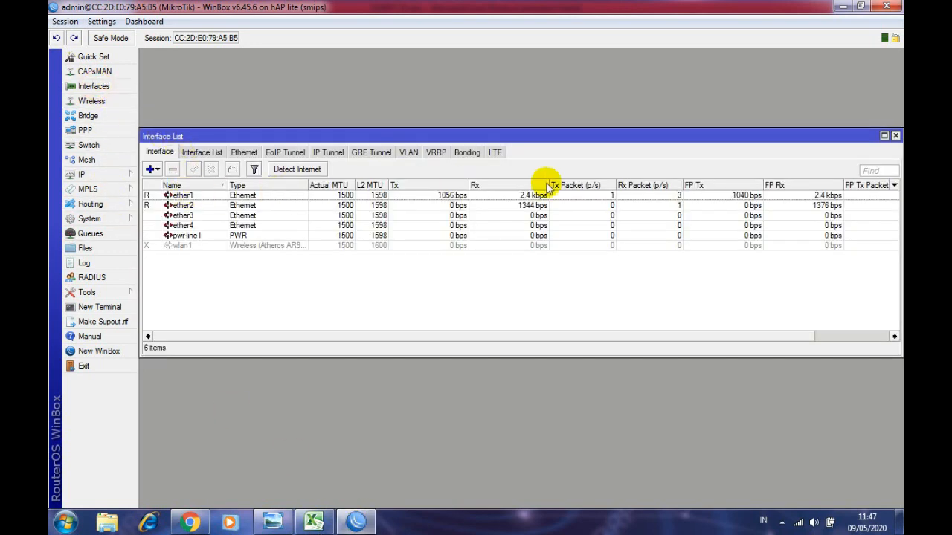
left_click(896, 137)
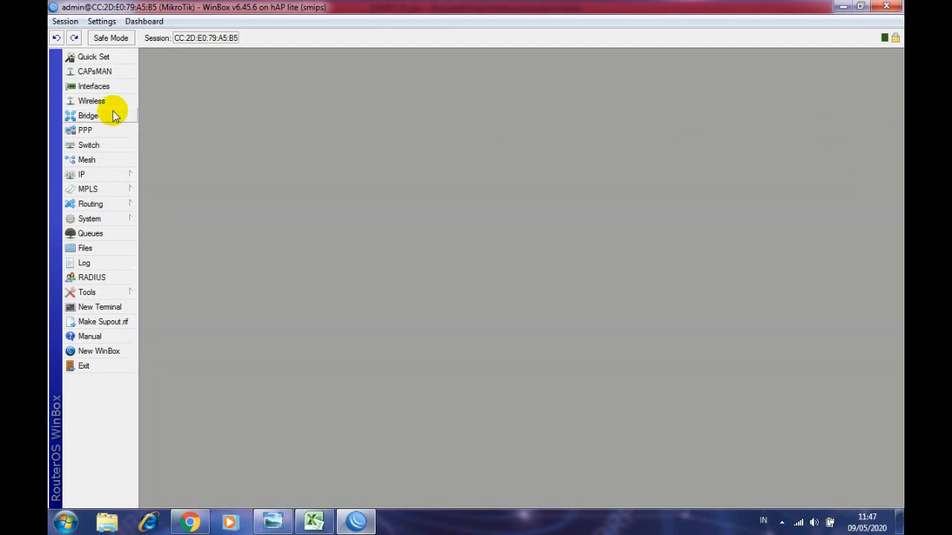
left_click(88, 115)
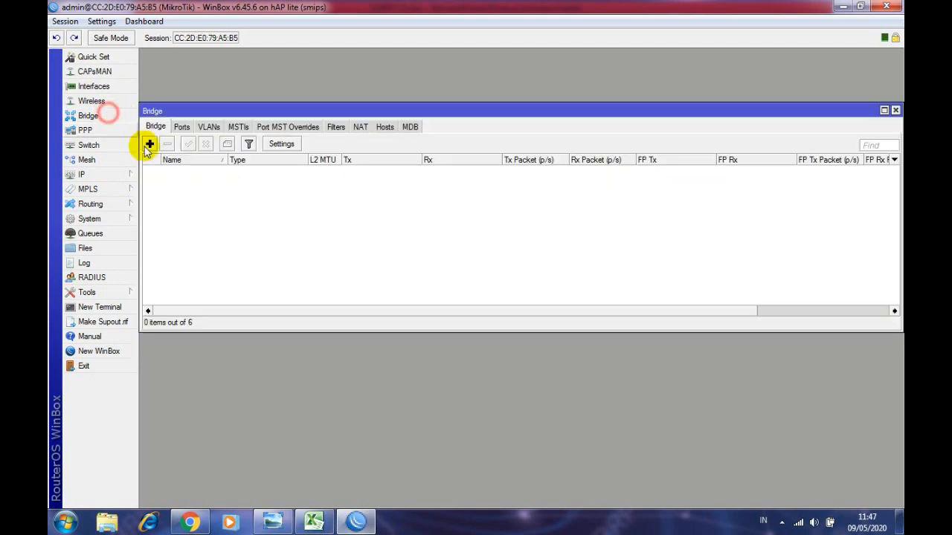
left_click(182, 128)
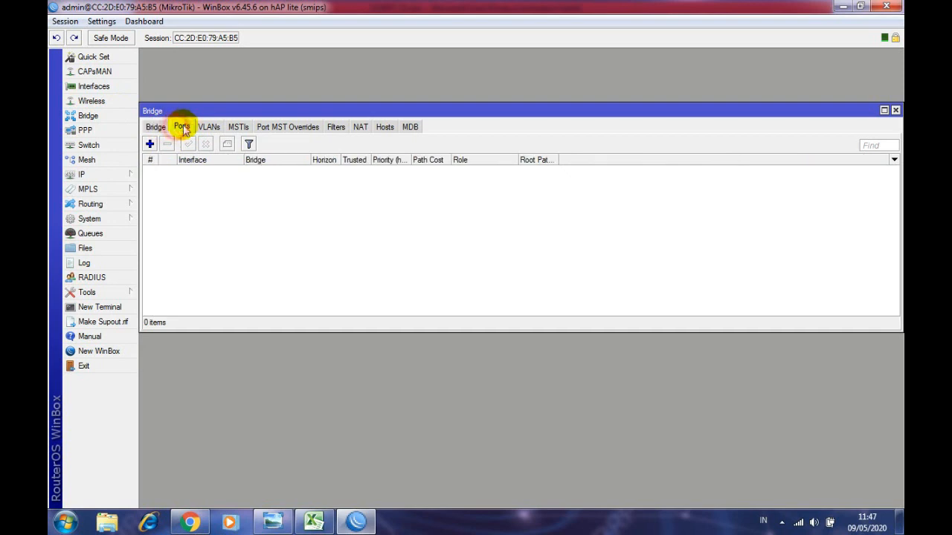
left_click(155, 128)
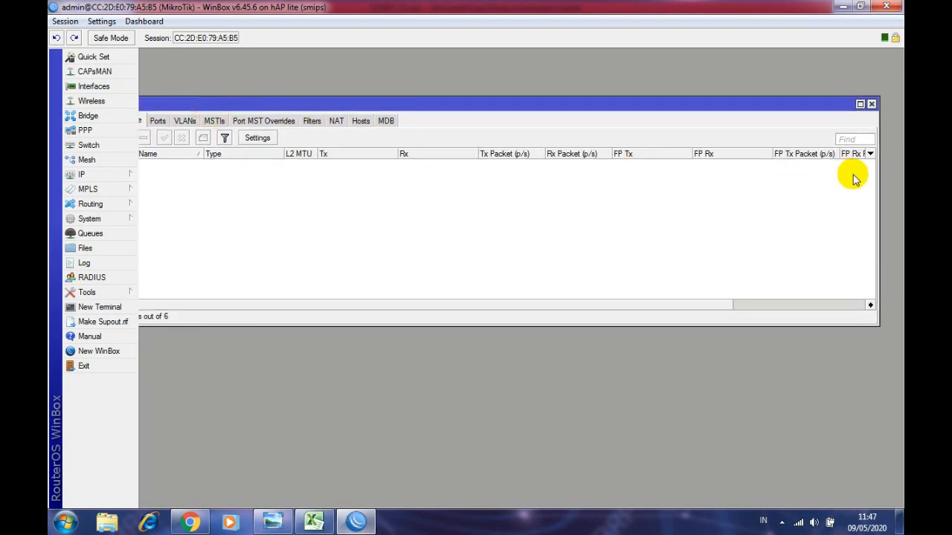
left_click_drag(878, 184, 518, 186)
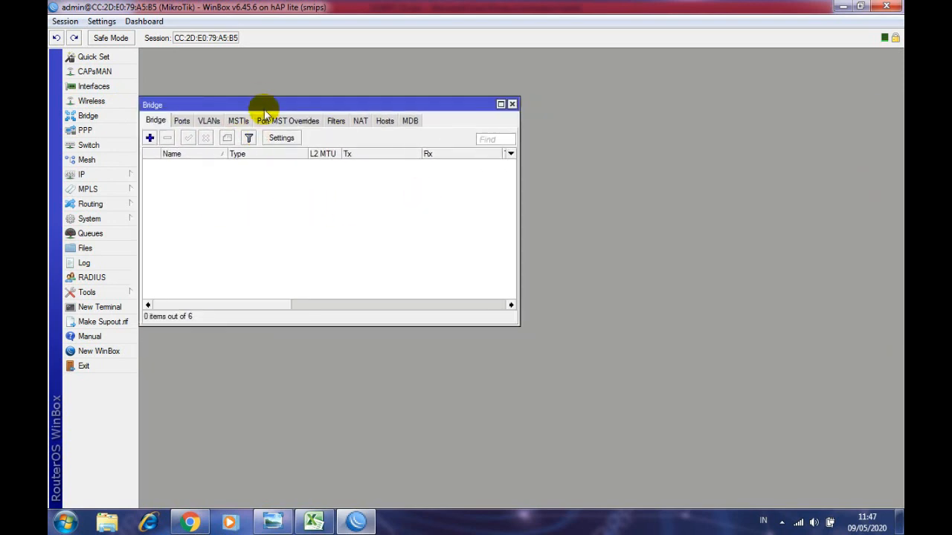
left_click_drag(259, 104, 258, 54)
left_click_drag(288, 274, 226, 147)
- Reopen the Interface List, select ether1 and ether2, and shrink it beside the Bridge window
left_click(94, 88)
left_click(214, 222)
left_click(221, 234)
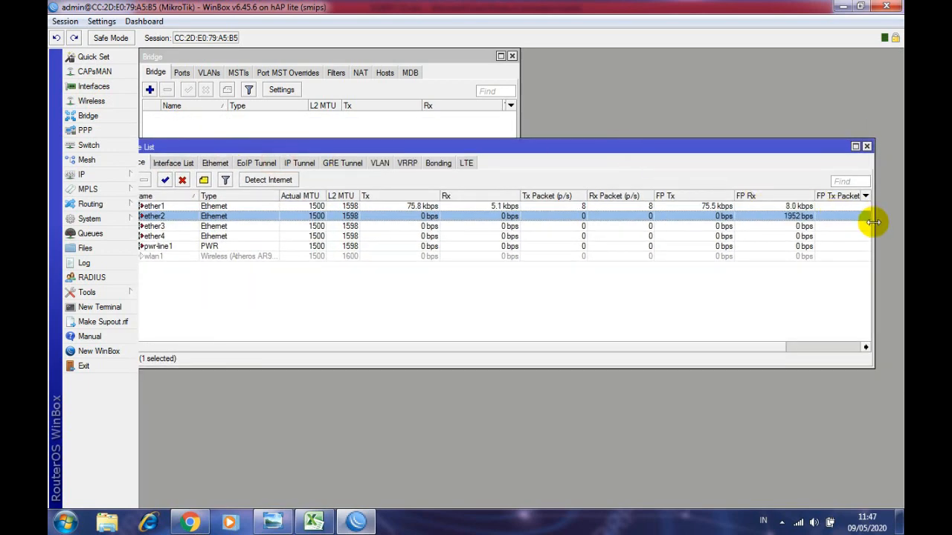
left_click_drag(874, 222, 244, 187)
left_click_drag(244, 140, 414, 52)
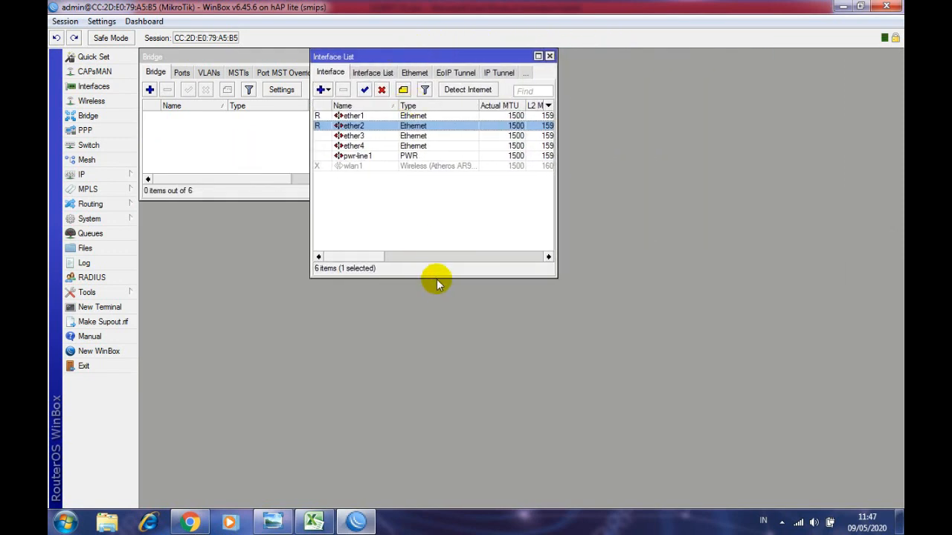
left_click_drag(436, 276, 419, 182)
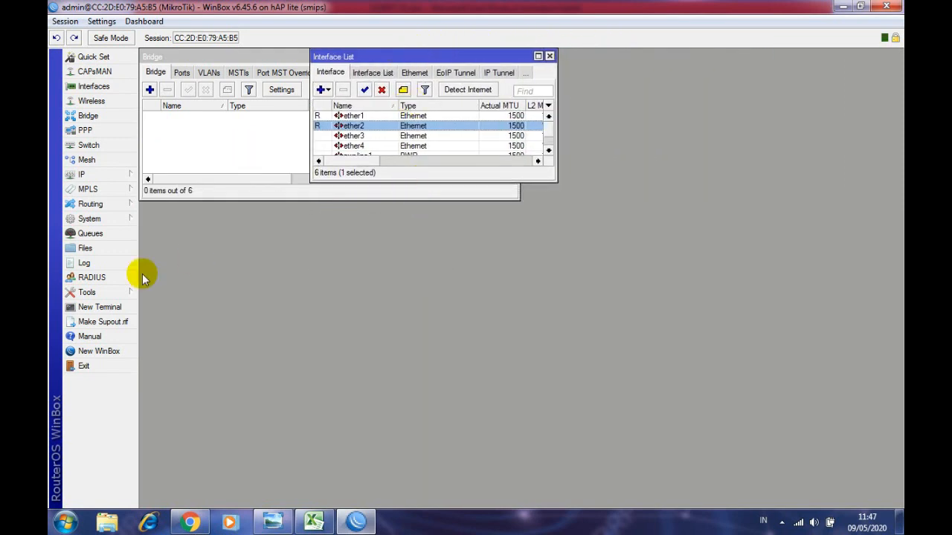
- Open the empty IP Address List right of the interfaces, discarding an unfinished new address
left_click(107, 174)
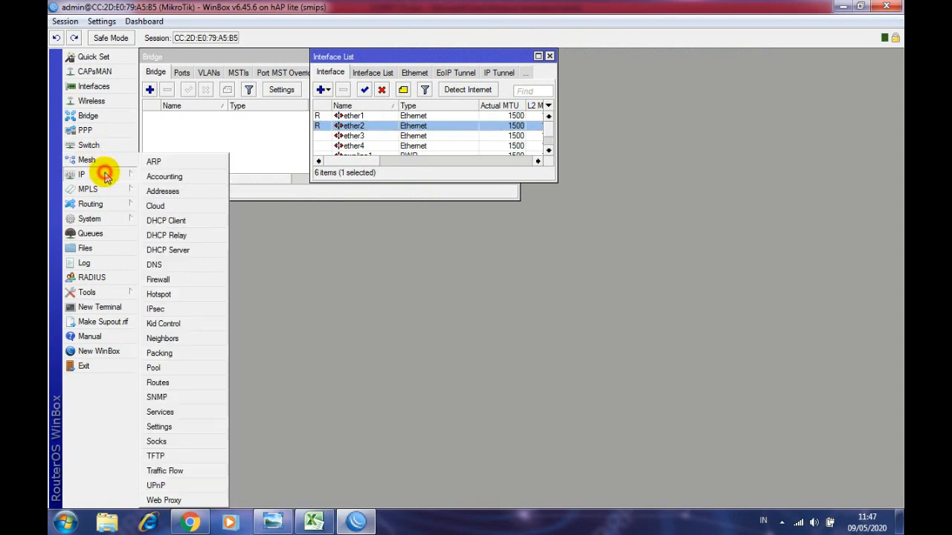
left_click(191, 190)
left_click_drag(304, 94, 624, 57)
left_click_drag(644, 258, 632, 180)
left_click_drag(604, 56, 537, 55)
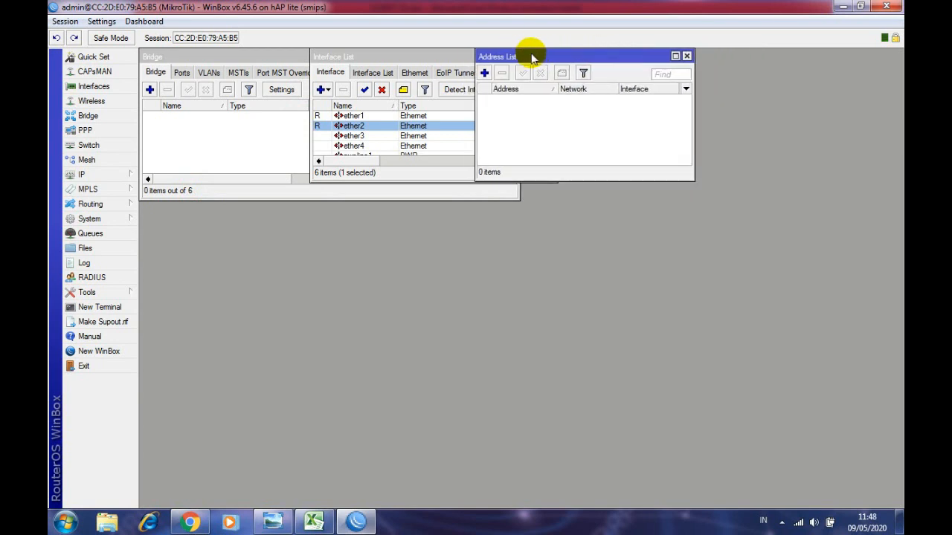
left_click(484, 73)
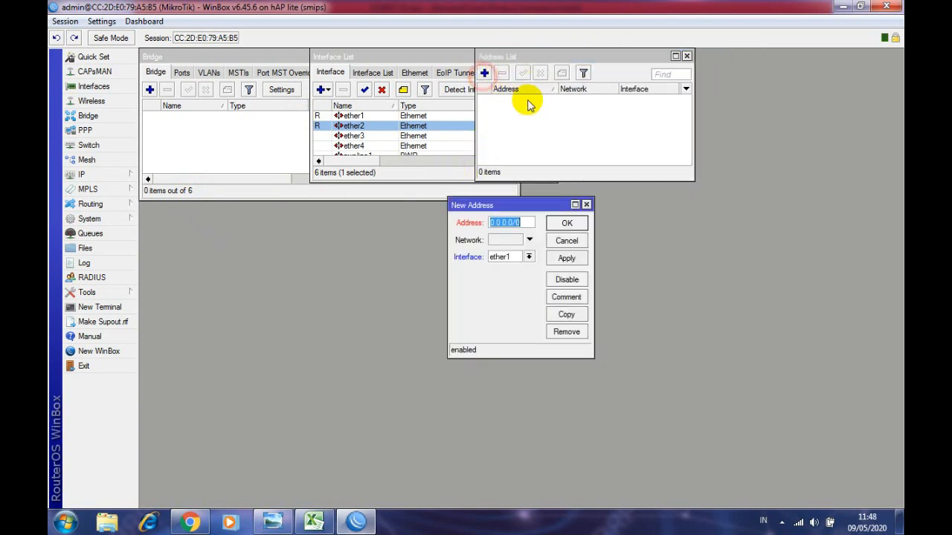
left_click(586, 204)
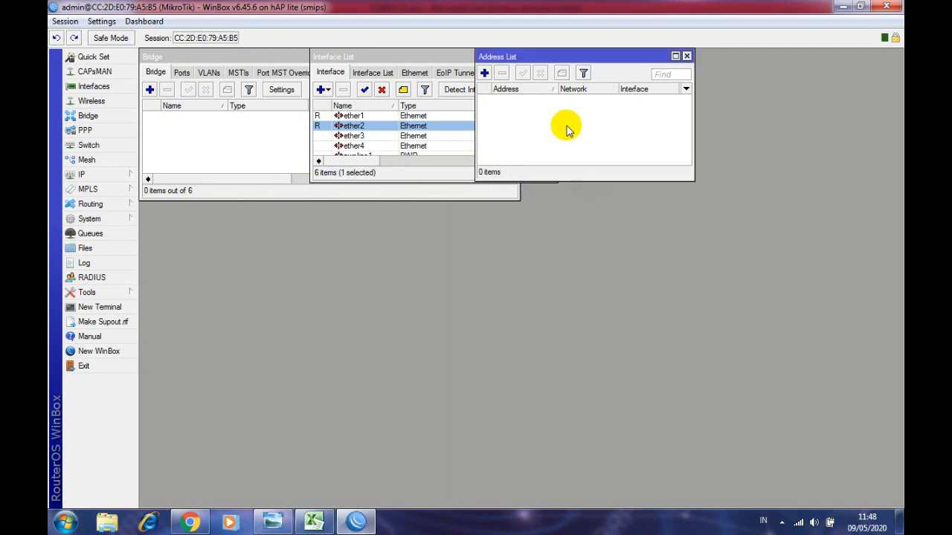
- Open the empty DHCP Server list, shorten it and park it at the top right
left_click(125, 179)
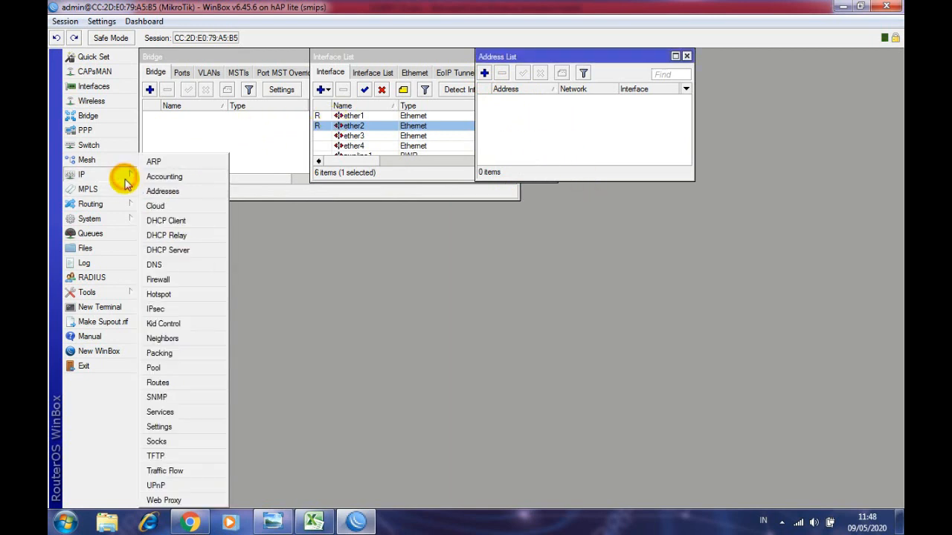
left_click(177, 253)
left_click_drag(483, 175, 451, 242)
left_click_drag(767, 312, 334, 344)
left_click_drag(371, 457, 334, 340)
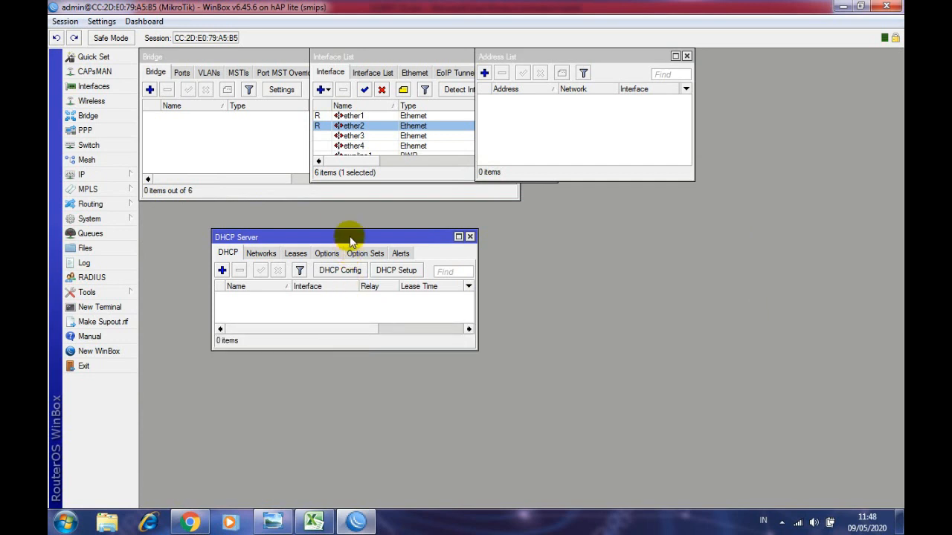
left_click_drag(346, 240, 728, 56)
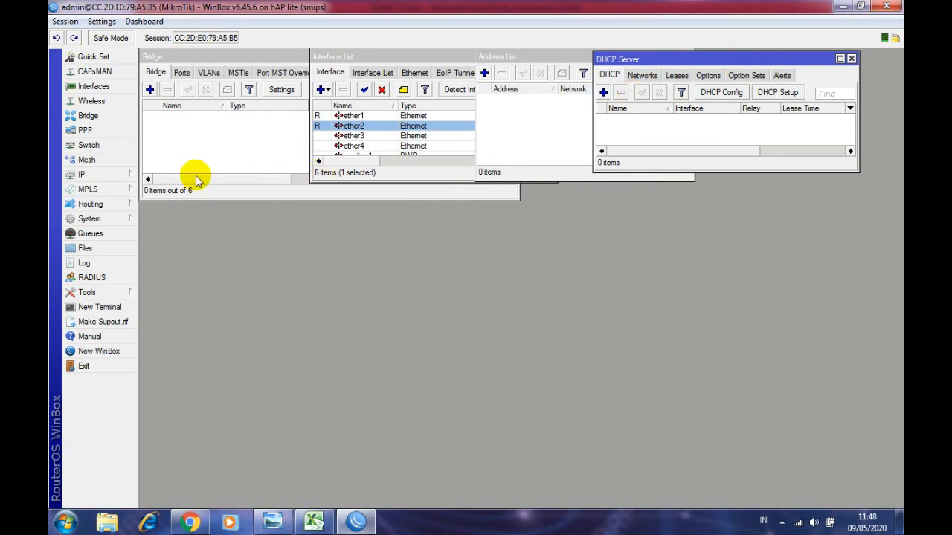
left_click(80, 175)
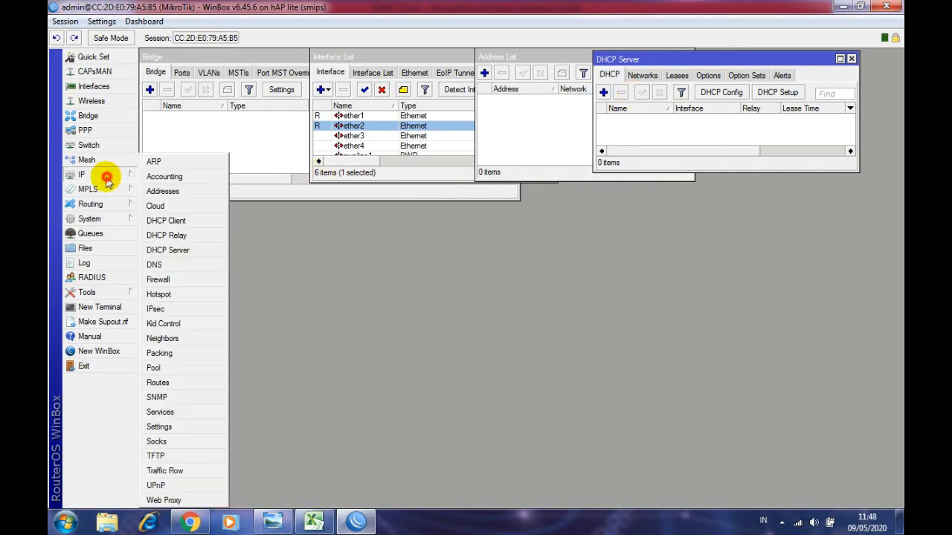
- Place DNS Settings beside the side menu and a shortened Firewall window showing its empty NAT rules
left_click(181, 265)
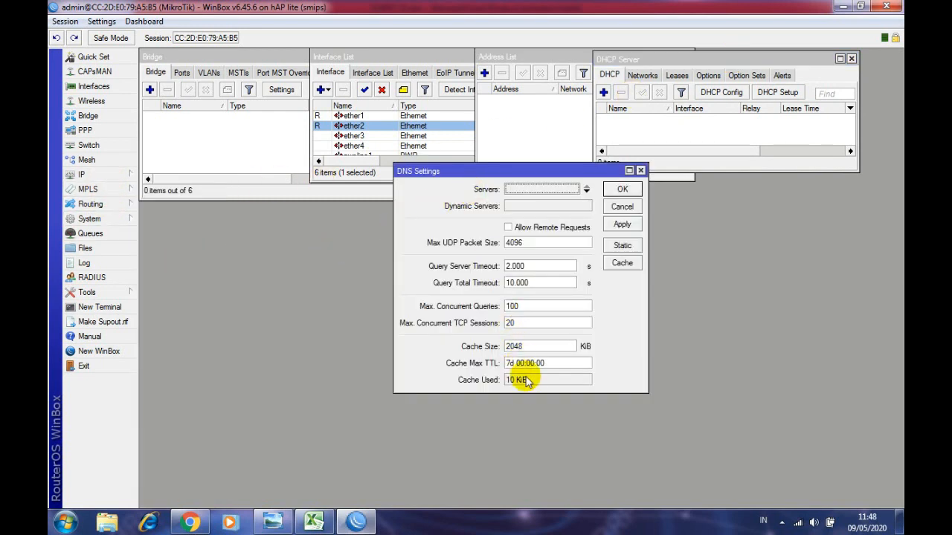
left_click_drag(518, 172, 266, 164)
left_click(110, 177)
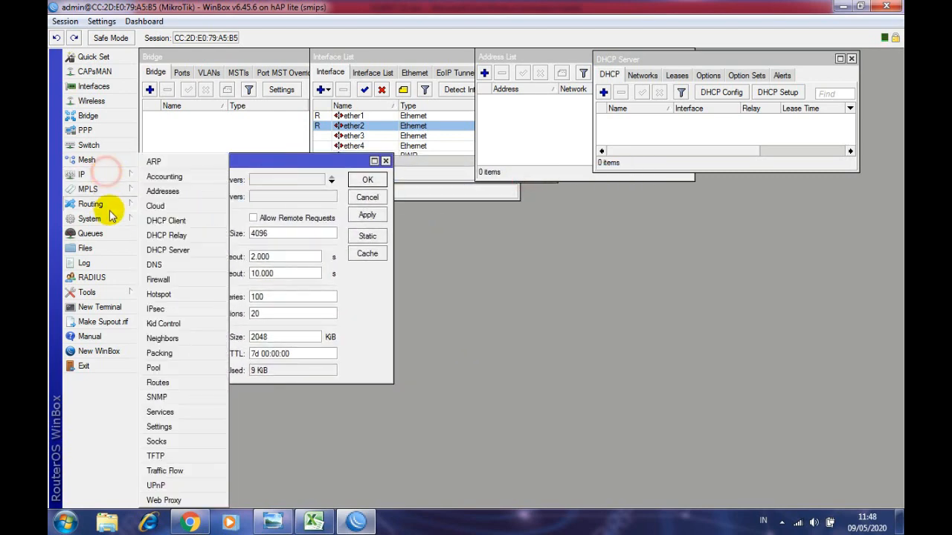
left_click(178, 281)
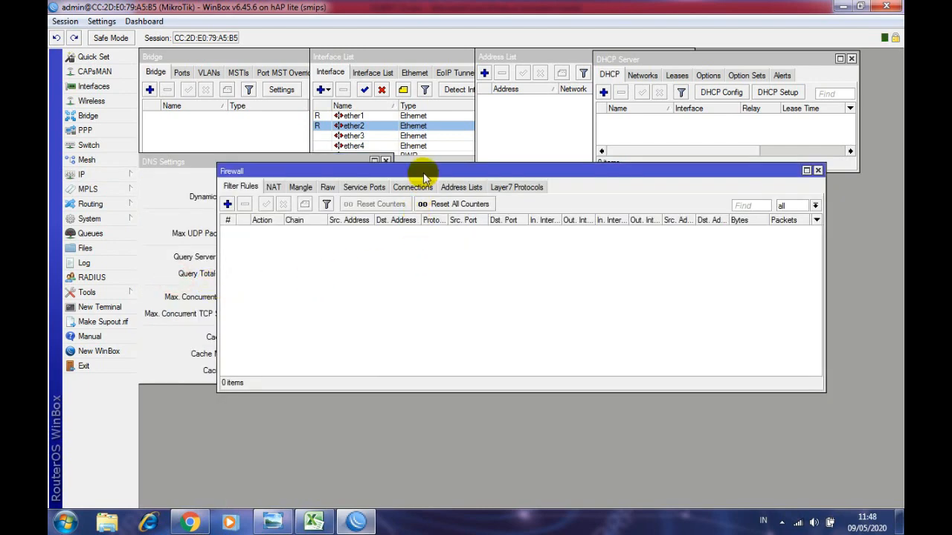
left_click_drag(422, 173, 343, 266)
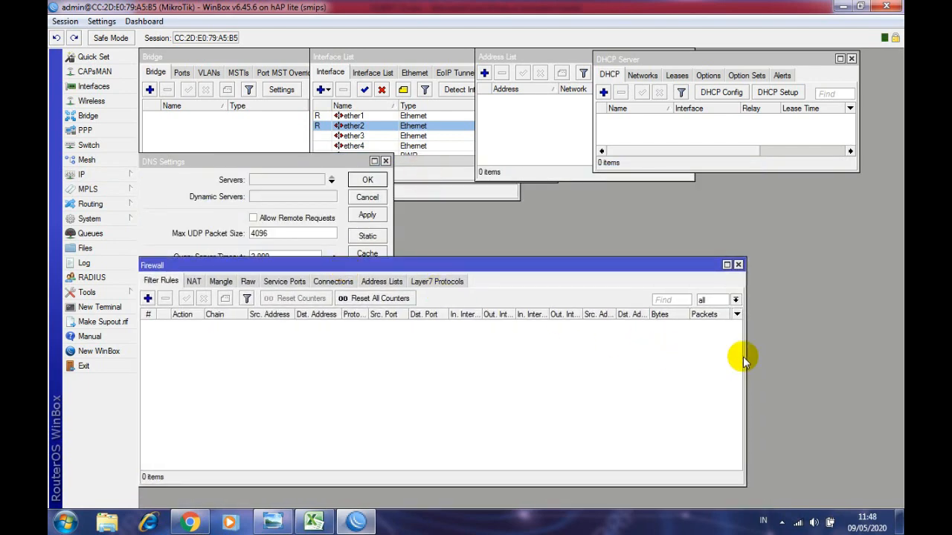
left_click_drag(744, 357, 529, 364)
left_click(195, 282)
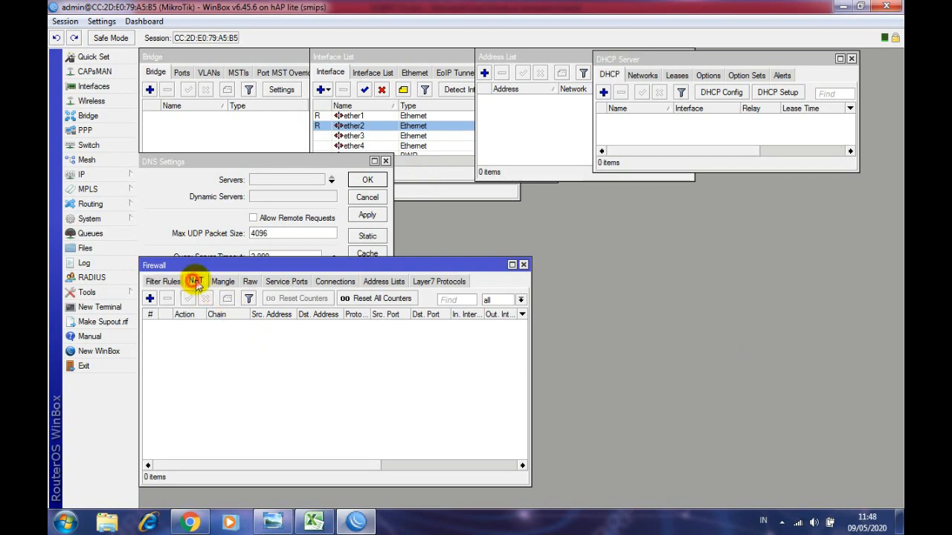
mouse_move(208, 267)
left_mouse_down()
mouse_move(202, 280)
mouse_move(207, 265)
left_mouse_up()
left_click_drag(274, 484, 266, 391)
left_click(92, 175)
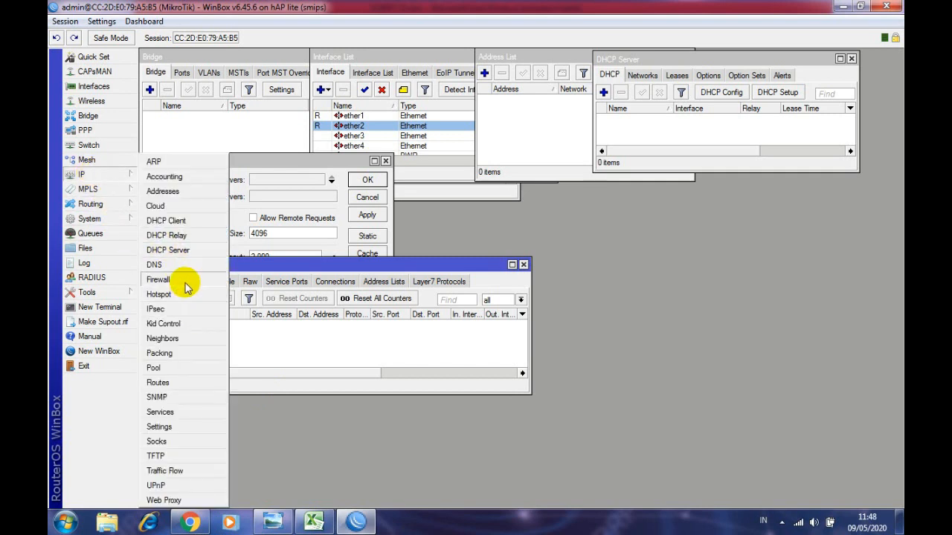
- Open the empty IP Pool list, shortened and narrowed, below the firewall window
left_click(179, 368)
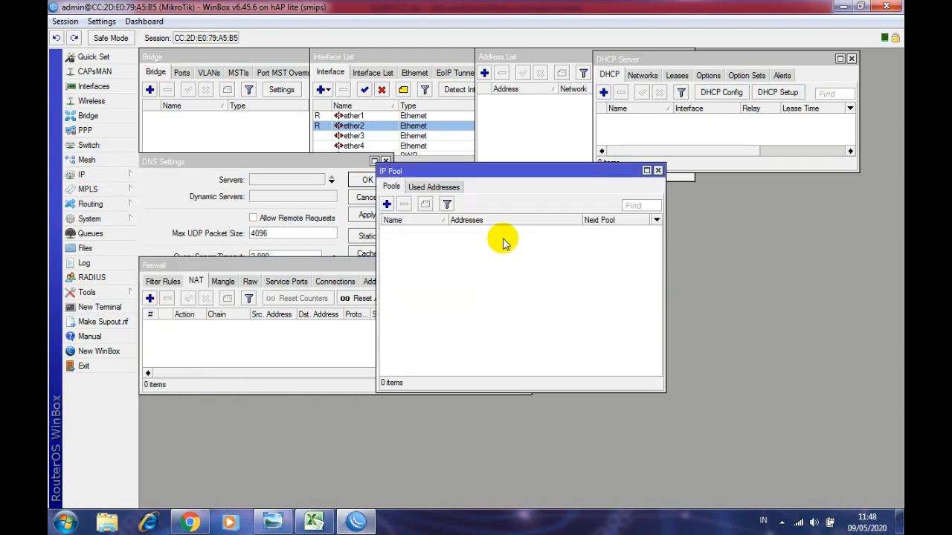
left_click_drag(465, 170, 227, 340)
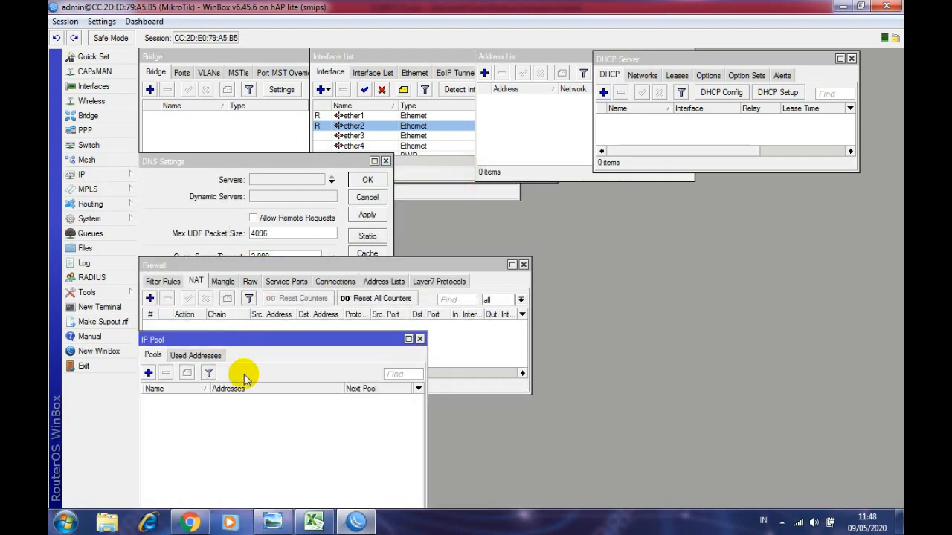
left_click_drag(298, 343, 312, 258)
left_click_drag(304, 476, 298, 371)
left_click_drag(287, 264, 271, 353)
left_click_drag(428, 418, 355, 402)
- Open the empty Route List, narrow and shorten it, and position it mid-screen
left_click(75, 174)
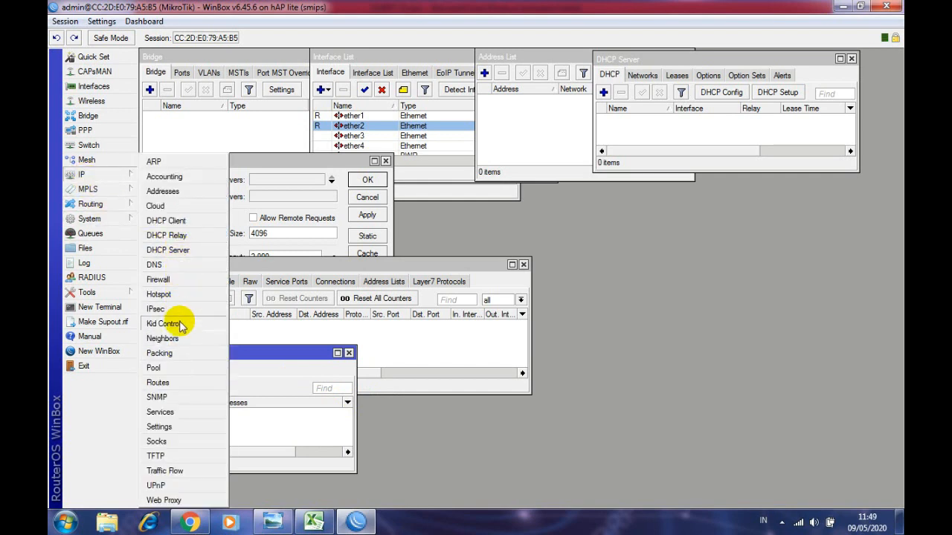
left_click(183, 381)
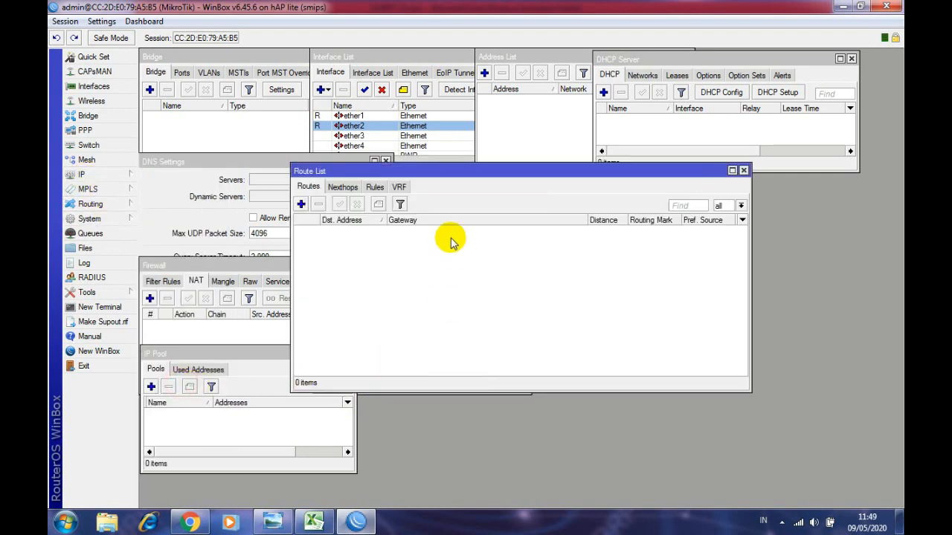
left_click_drag(451, 172, 532, 298)
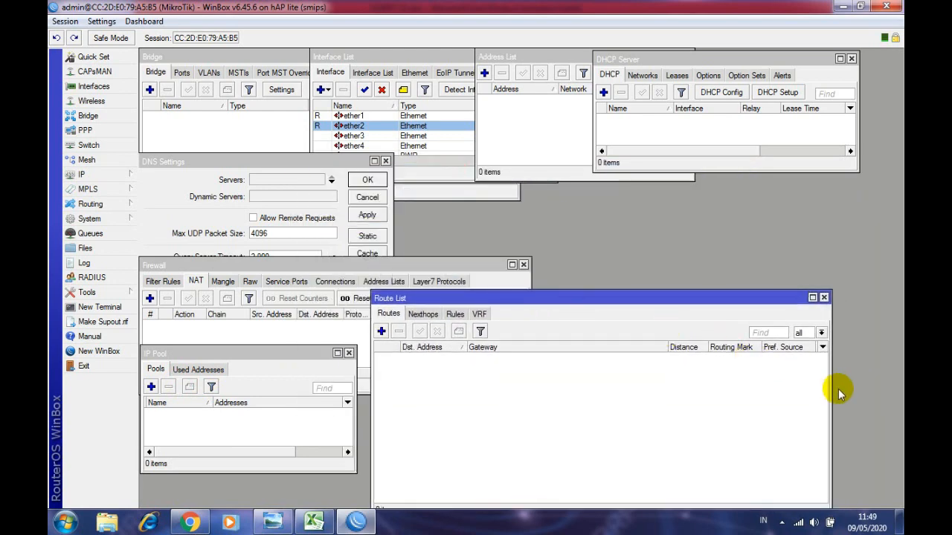
left_click_drag(827, 384, 535, 385)
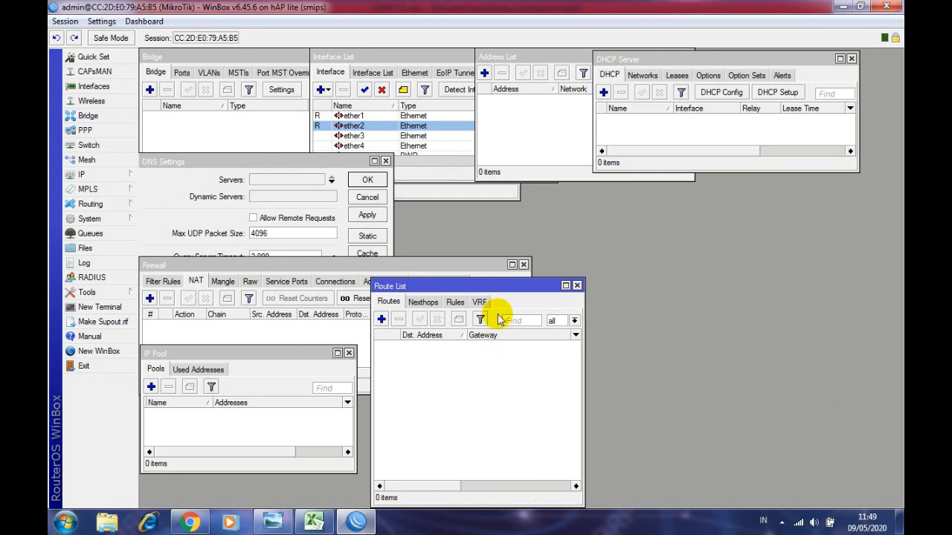
left_click_drag(493, 289, 476, 208)
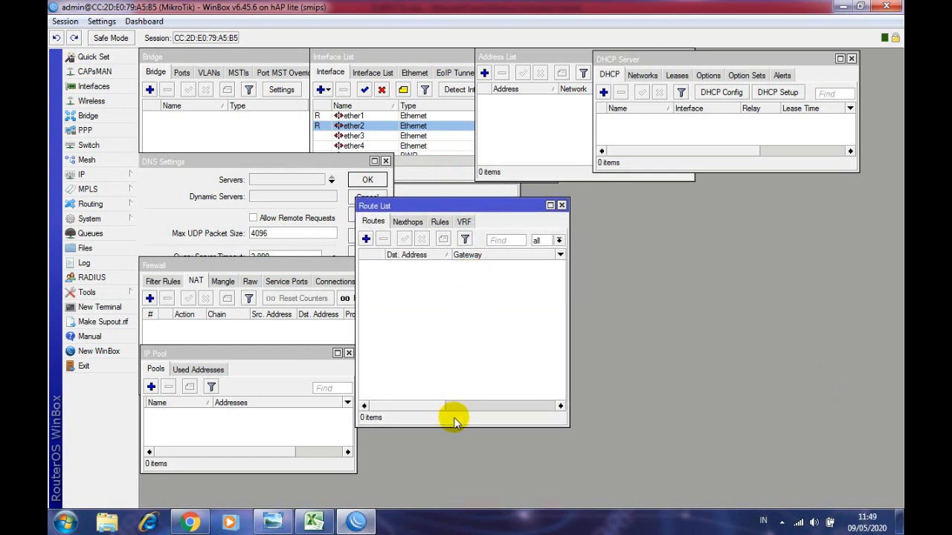
left_click_drag(455, 426, 446, 352)
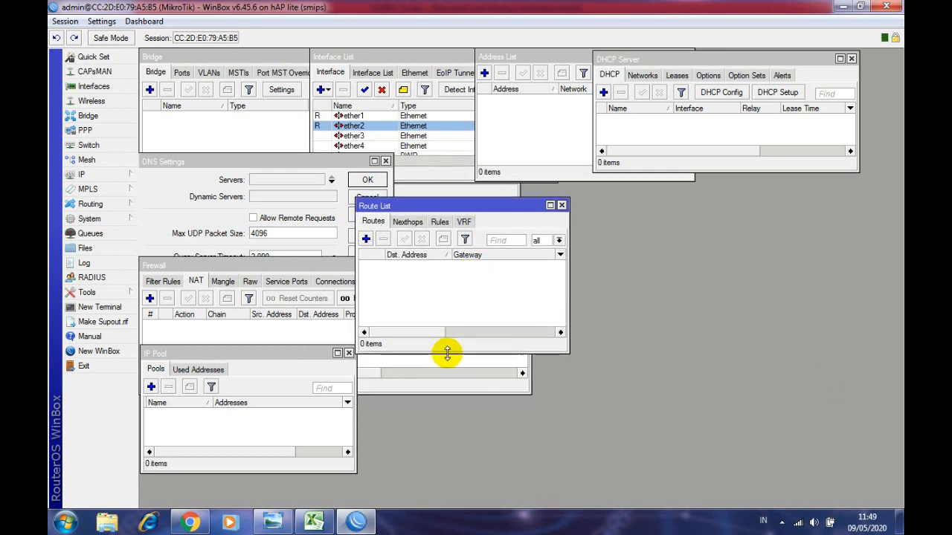
left_click_drag(445, 213, 421, 251)
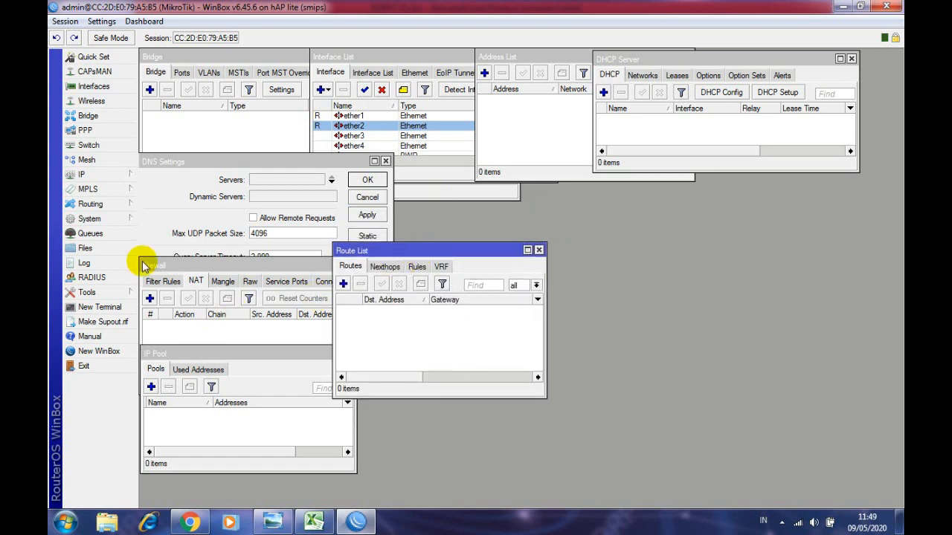
- Open the System Clock settings (Jan/02/1970, manual time zone) and move the window down-left
left_click(96, 176)
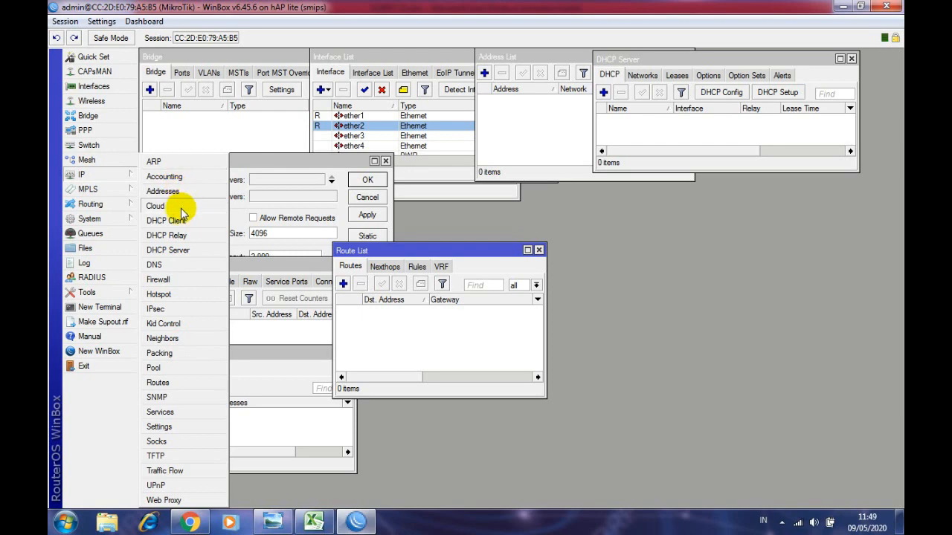
left_click(105, 220)
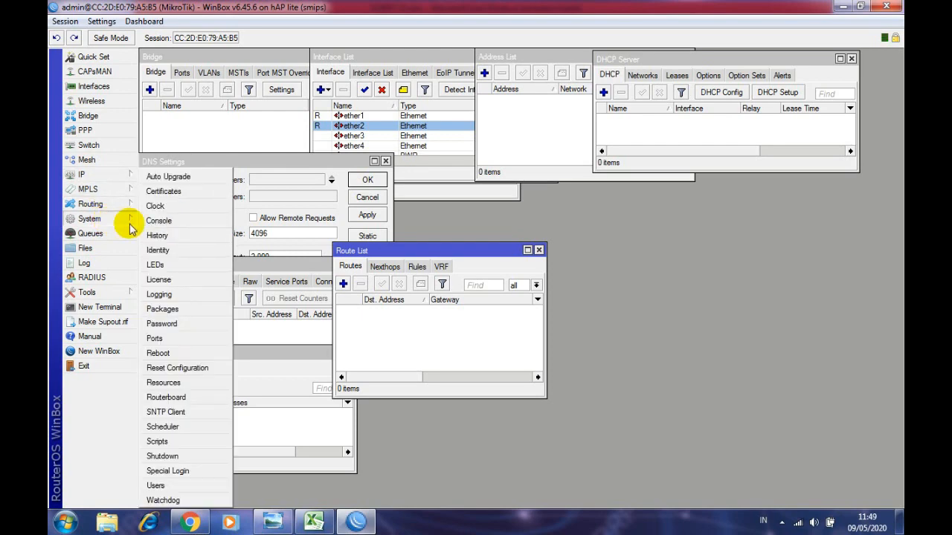
left_click(155, 206)
left_click_drag(518, 216, 391, 356)
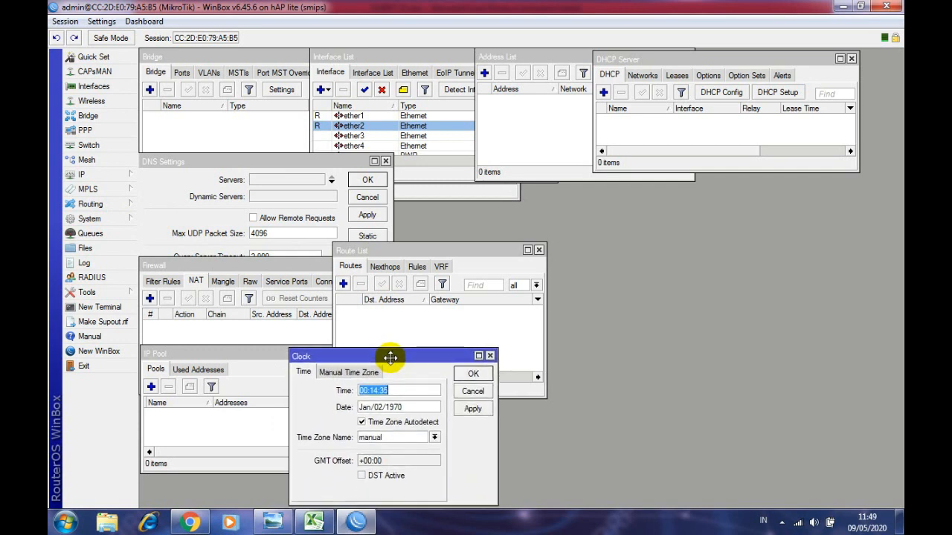
left_click(108, 220)
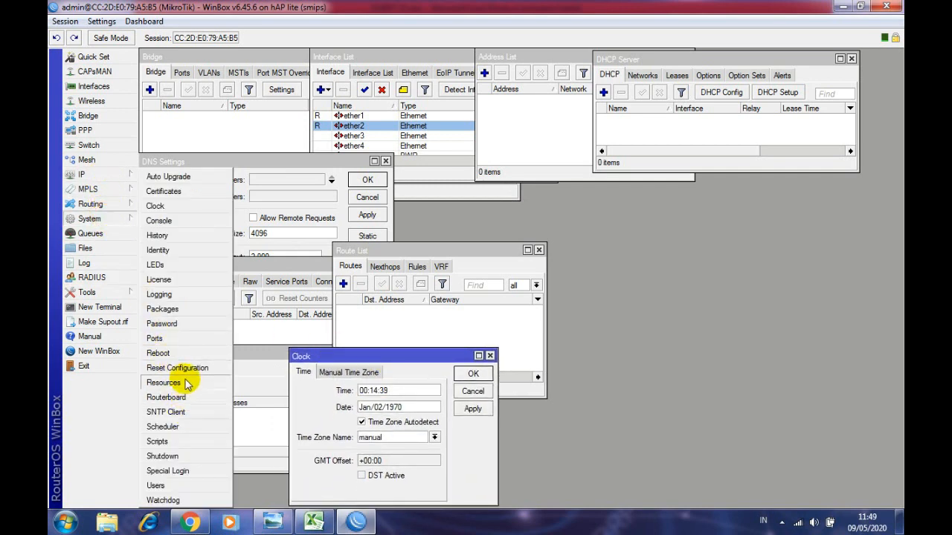
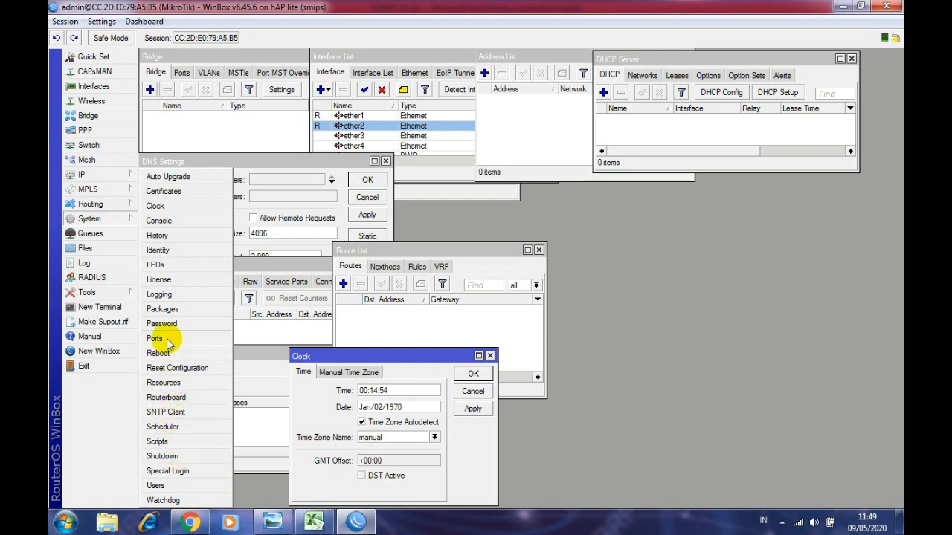
- Move the Identity settings aside and size a new Terminal window on the right
left_click(157, 254)
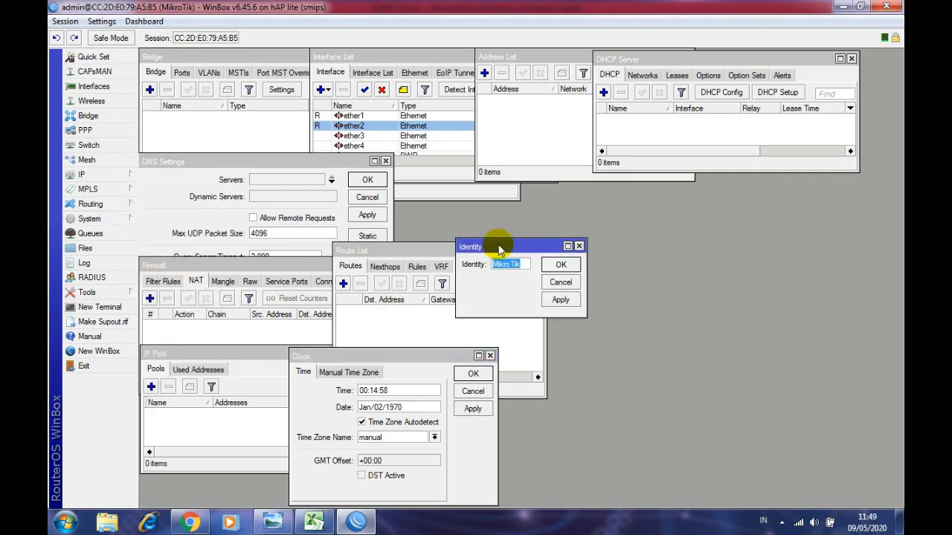
left_click_drag(495, 250, 416, 174)
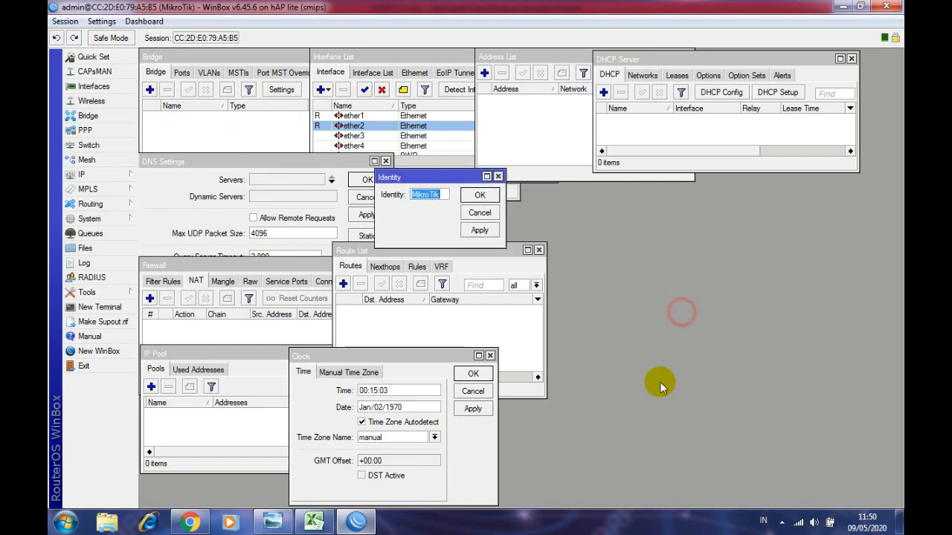
left_click(112, 305)
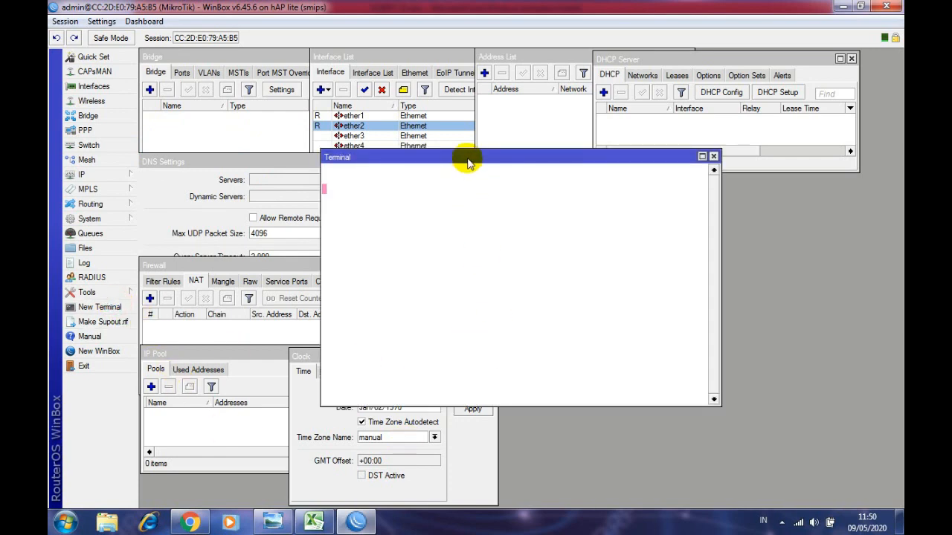
left_click_drag(468, 163, 515, 192)
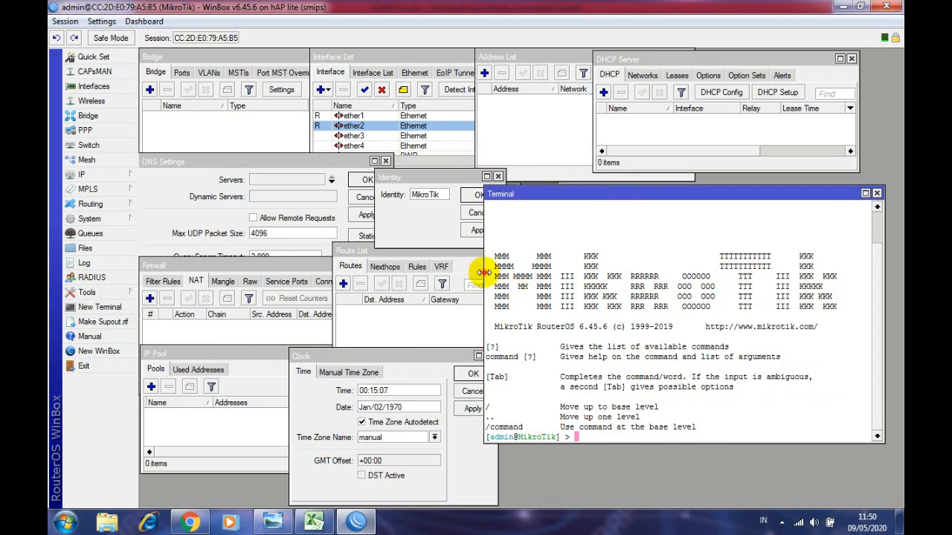
left_click_drag(483, 272, 675, 266)
left_click_drag(710, 188, 610, 159)
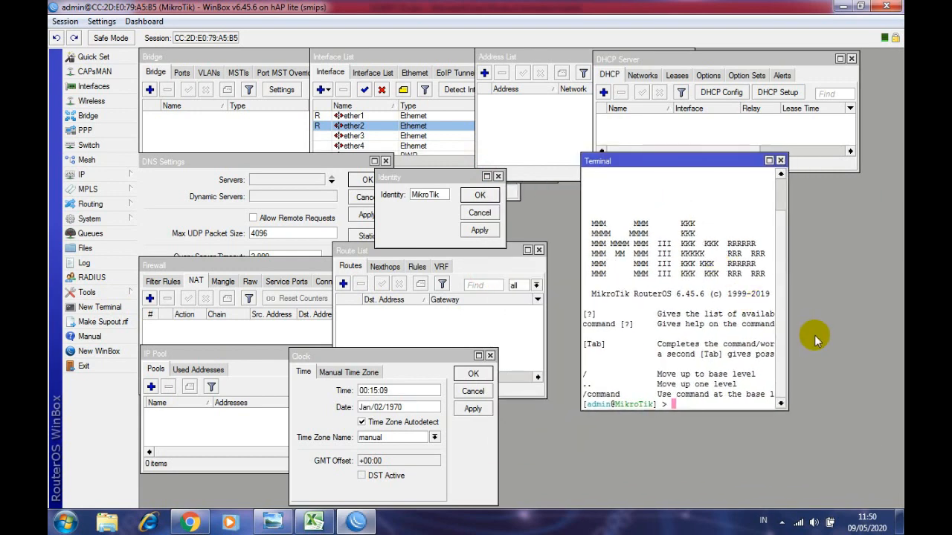
left_click_drag(786, 313, 848, 306)
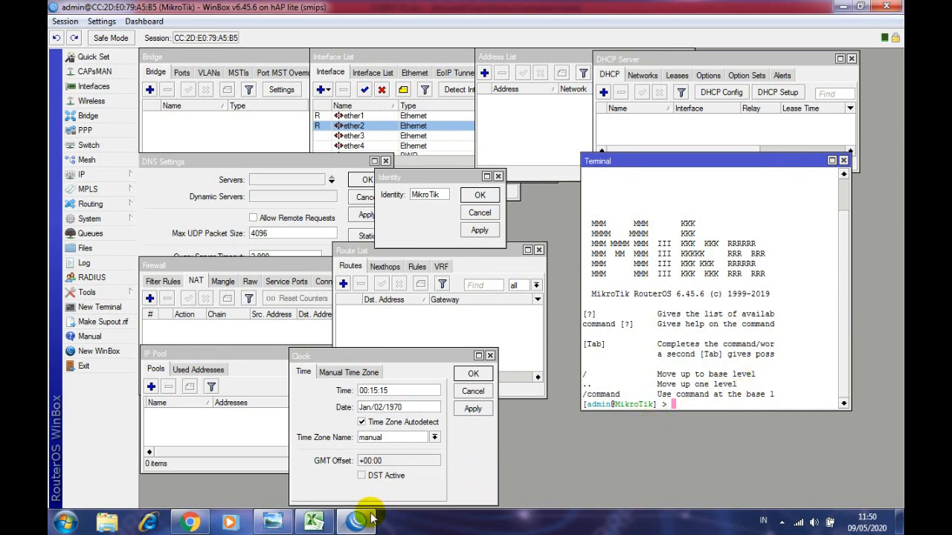
- In SCRIPT V1, review the interface comment names in D5:D8 of the DATA sheet
left_click(310, 524)
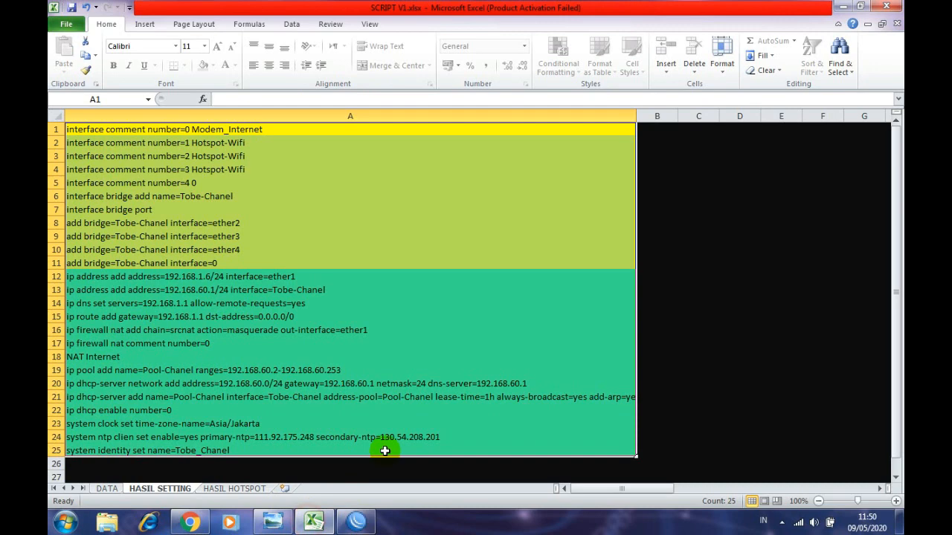
left_click(329, 309)
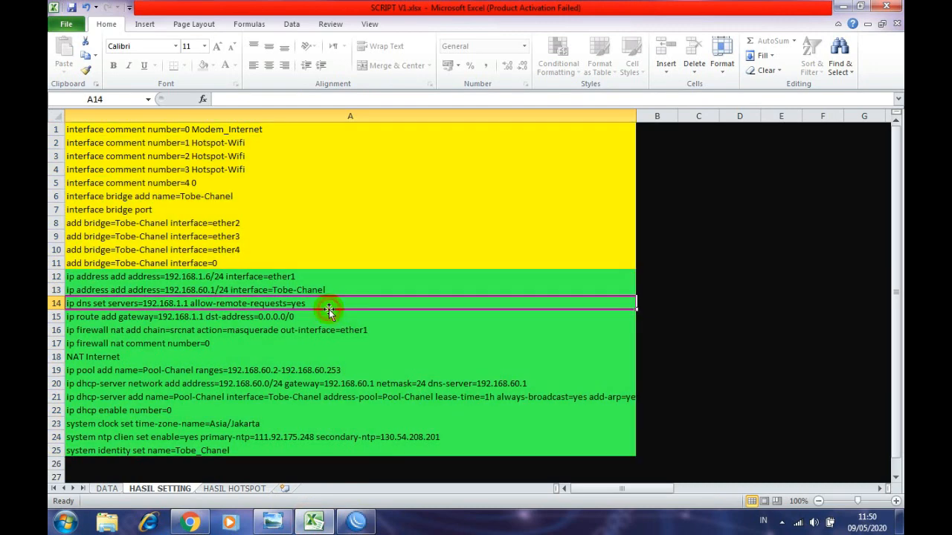
left_click(111, 491)
scroll(258, 197, "up", 5)
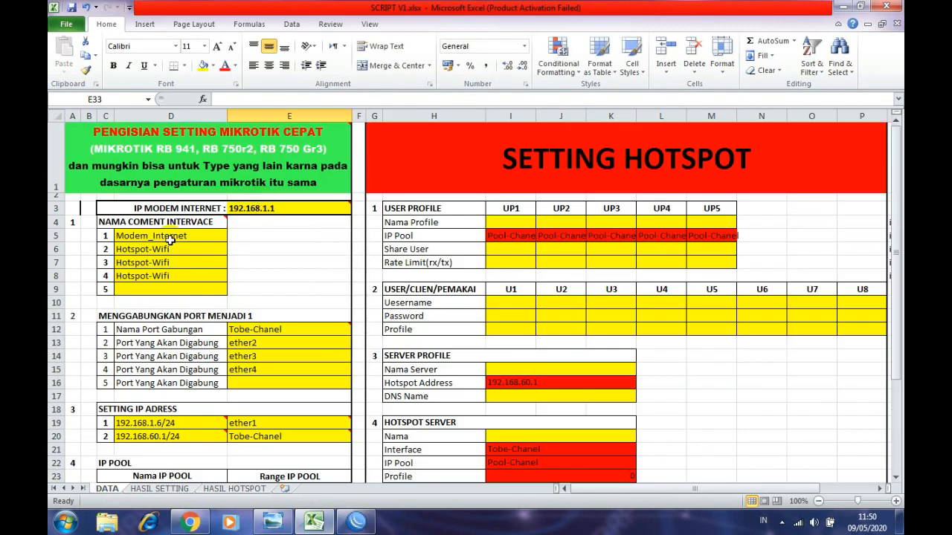
left_click_drag(170, 238, 166, 273)
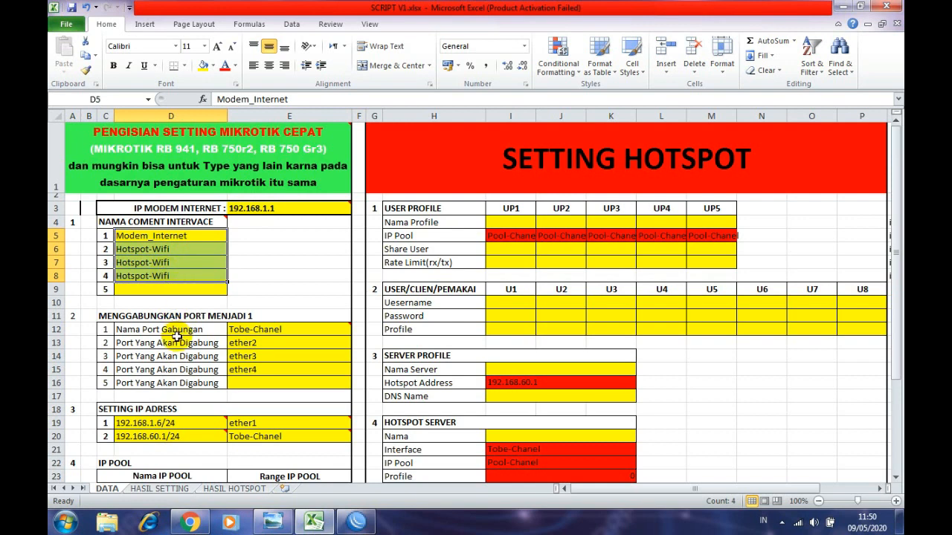
left_click(125, 290)
- Inspect the Modem_Internet and Hotspot-Wifi comments, item number in C6, and ether2 entry in E13
mouse_move(169, 151)
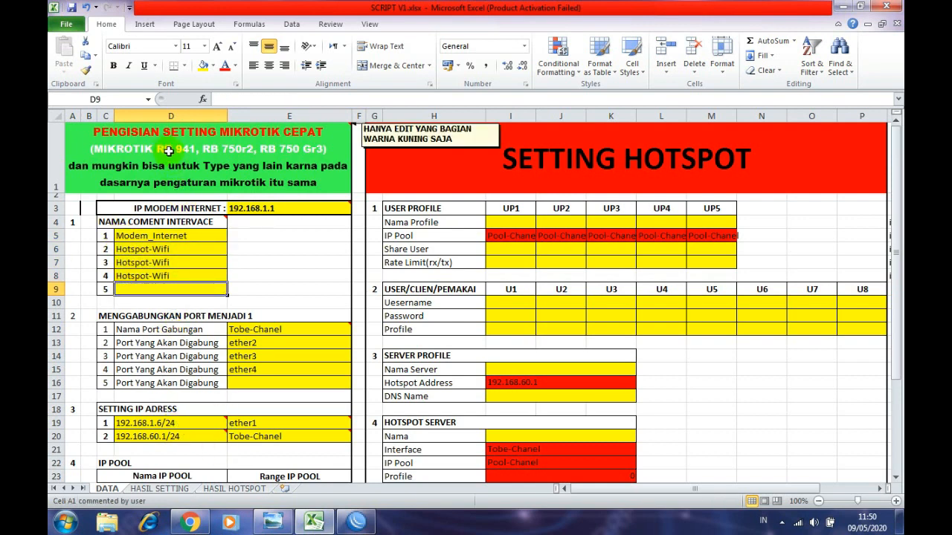
left_click(156, 237)
left_click(153, 251)
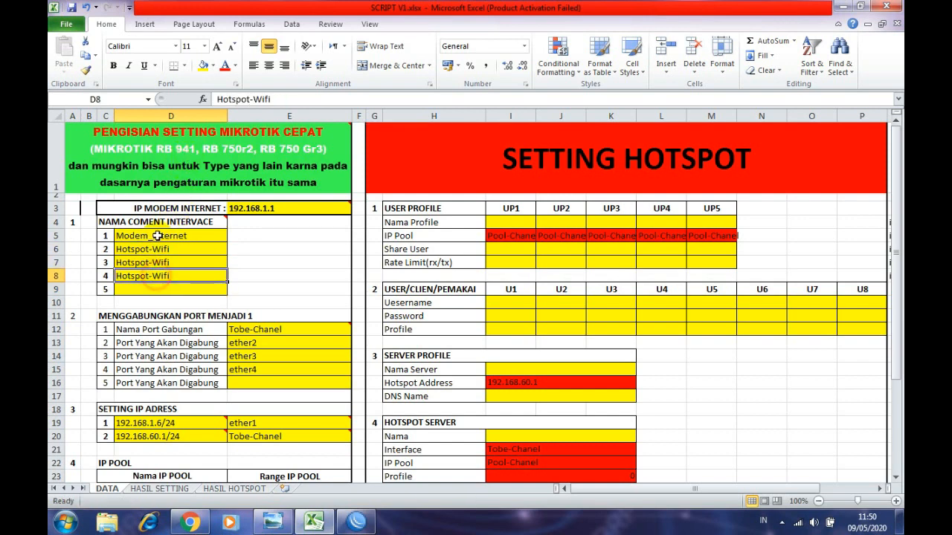
left_click(157, 235)
left_click(154, 261)
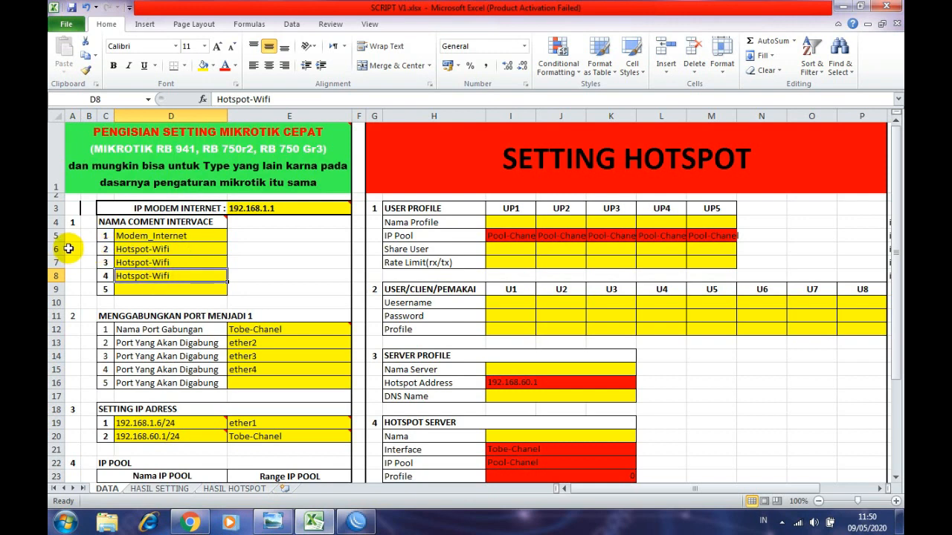
left_click(108, 251)
left_click(168, 251)
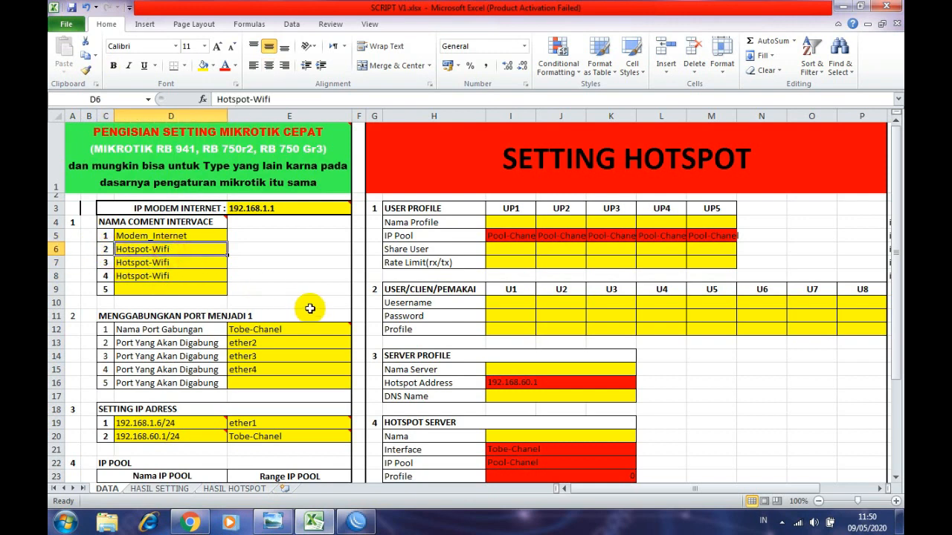
left_click(269, 342)
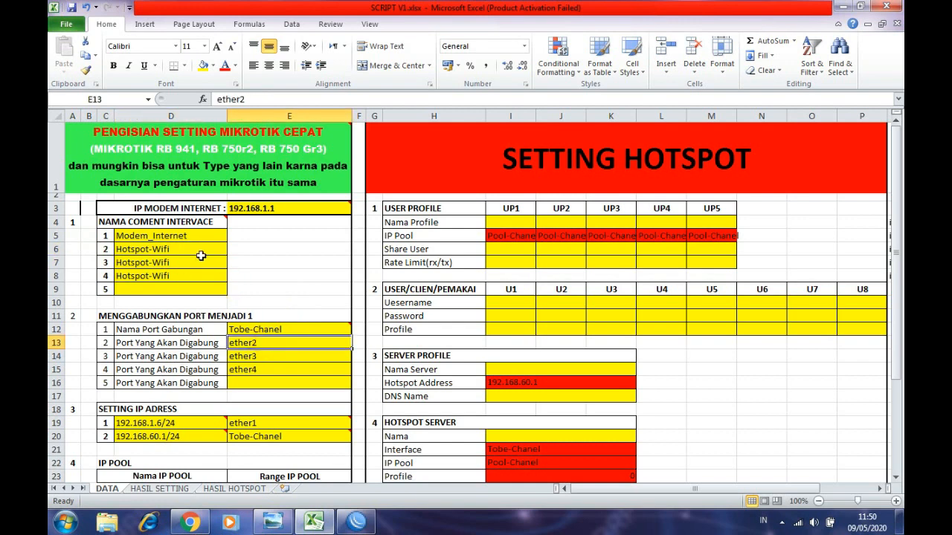
left_click_drag(181, 239, 179, 268)
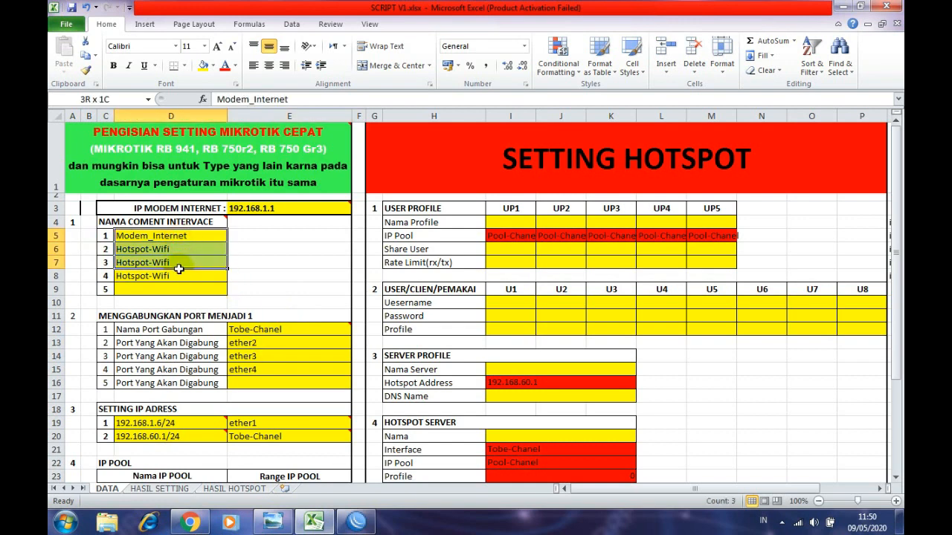
- Look over the interface comment and bridge commands in rows 1–6 of HASIL SETTING
left_click(160, 489)
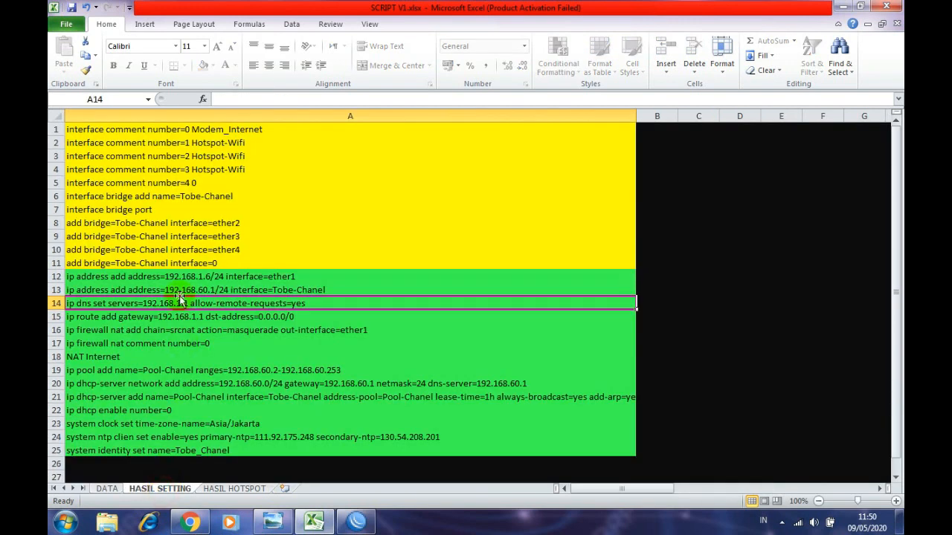
left_click(223, 198)
left_click(208, 183)
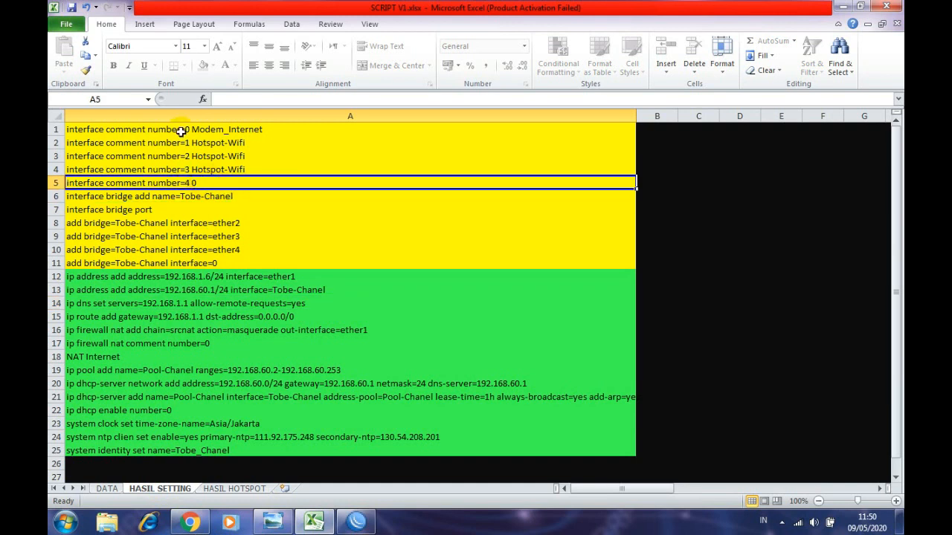
left_click_drag(181, 131, 193, 170)
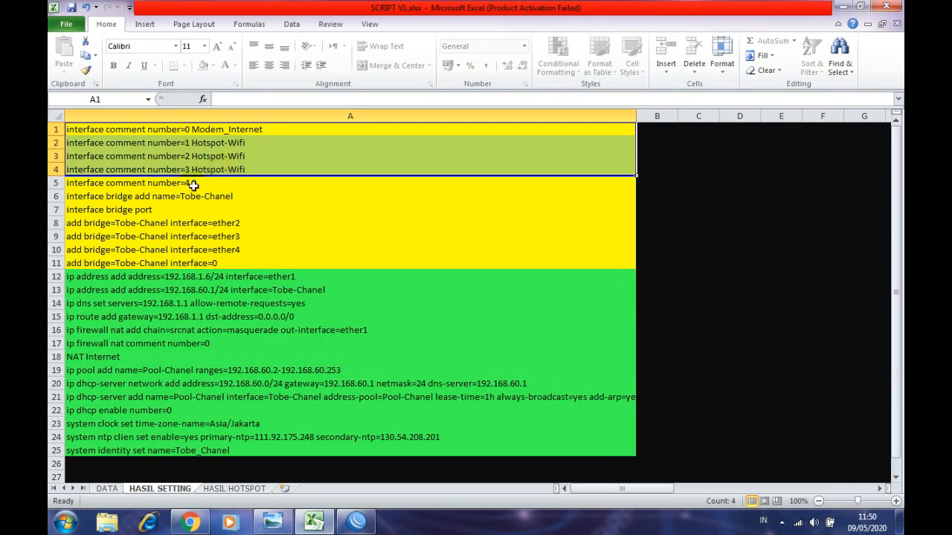
left_click(185, 183)
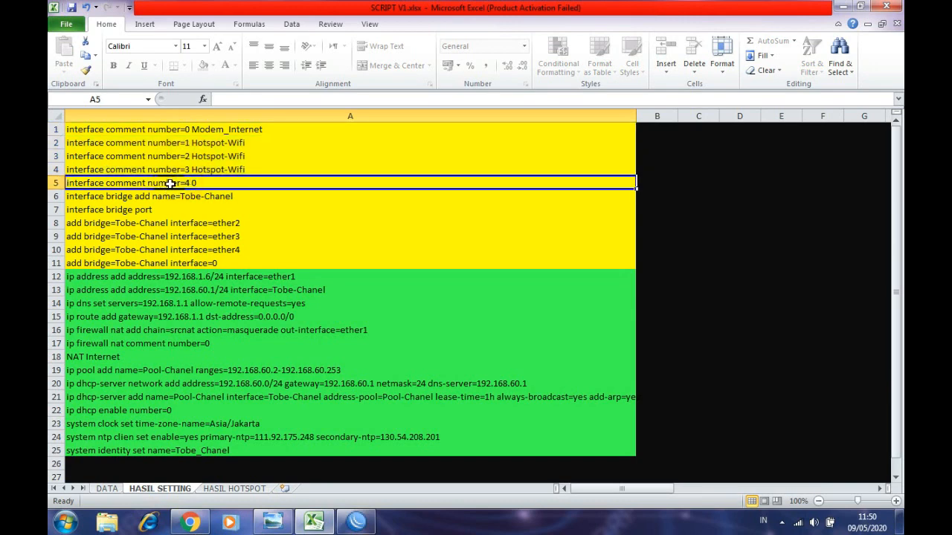
- Copy the four interface comment commands in A1:A4 with Ctrl+C
left_click(107, 488)
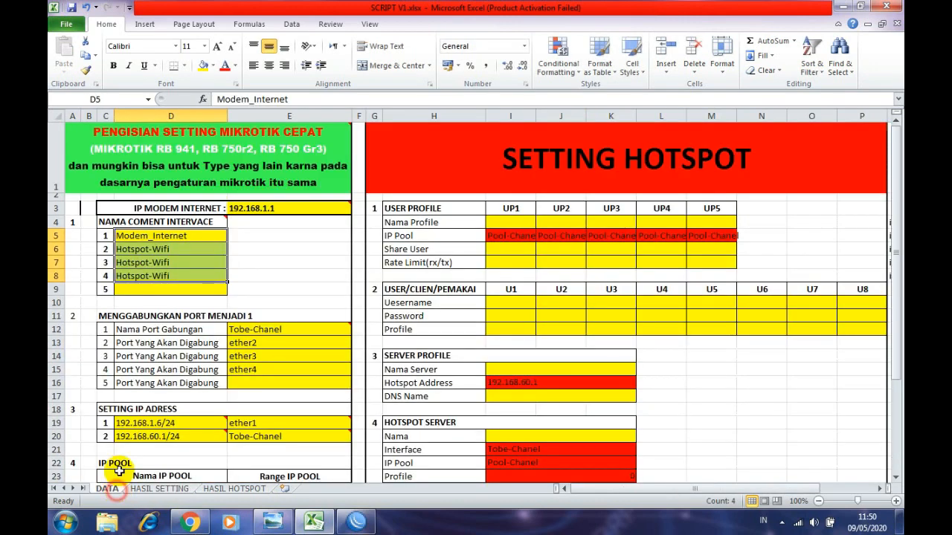
left_click(159, 488)
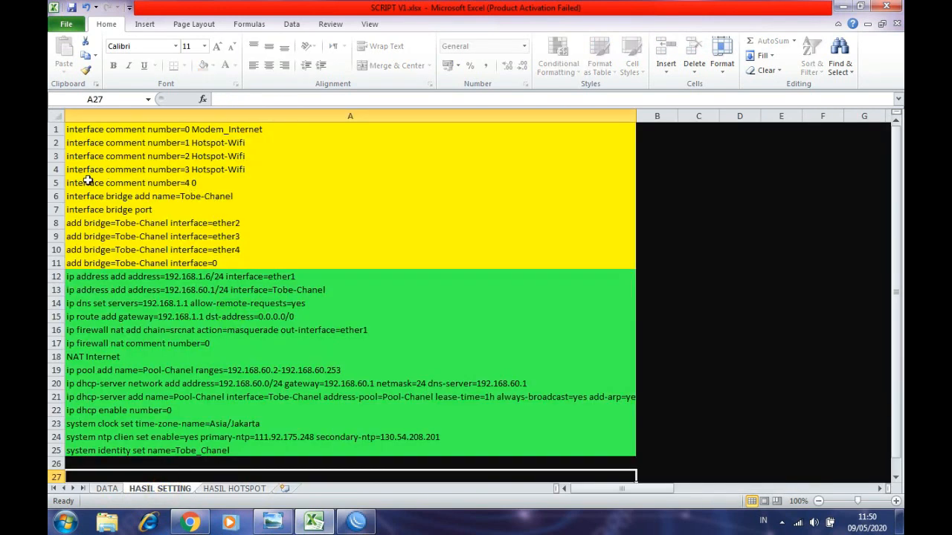
left_click(80, 183)
left_click(220, 197)
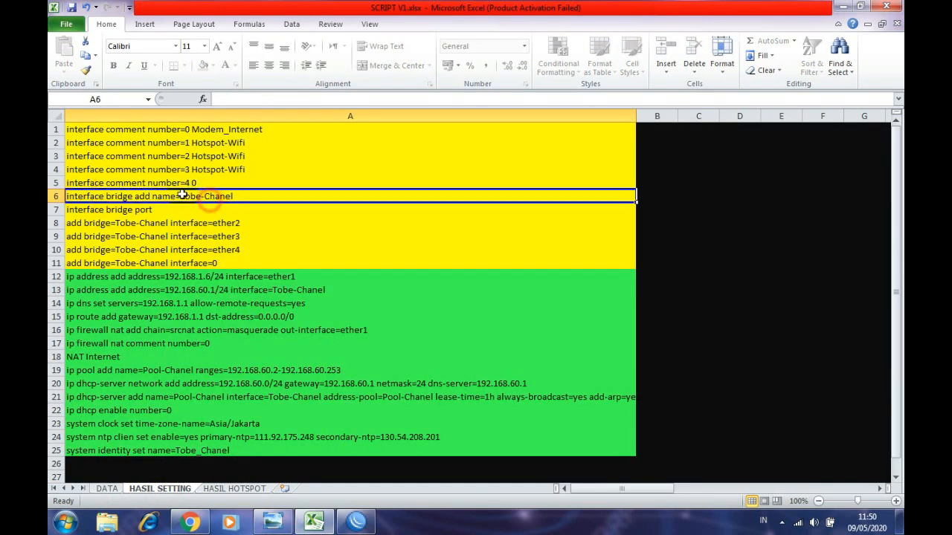
left_click(162, 184)
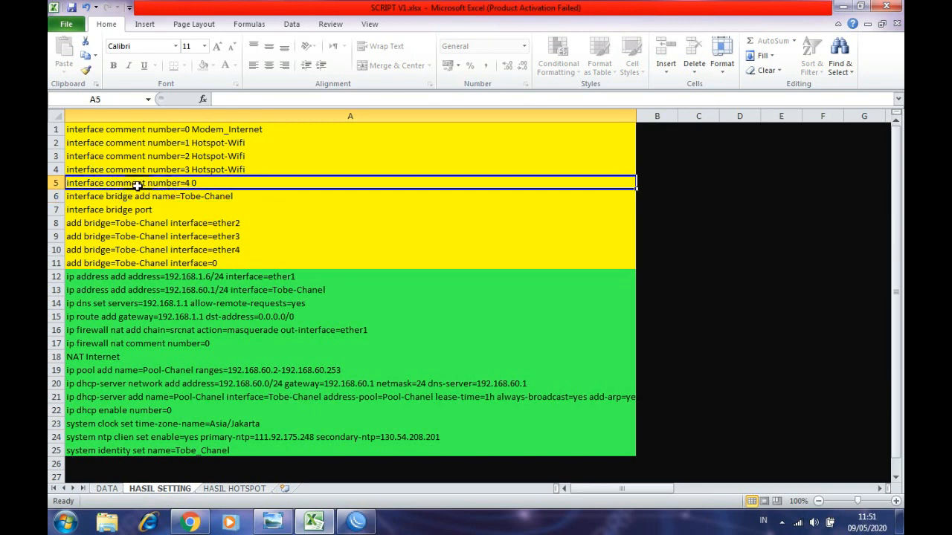
left_click_drag(112, 130, 117, 166)
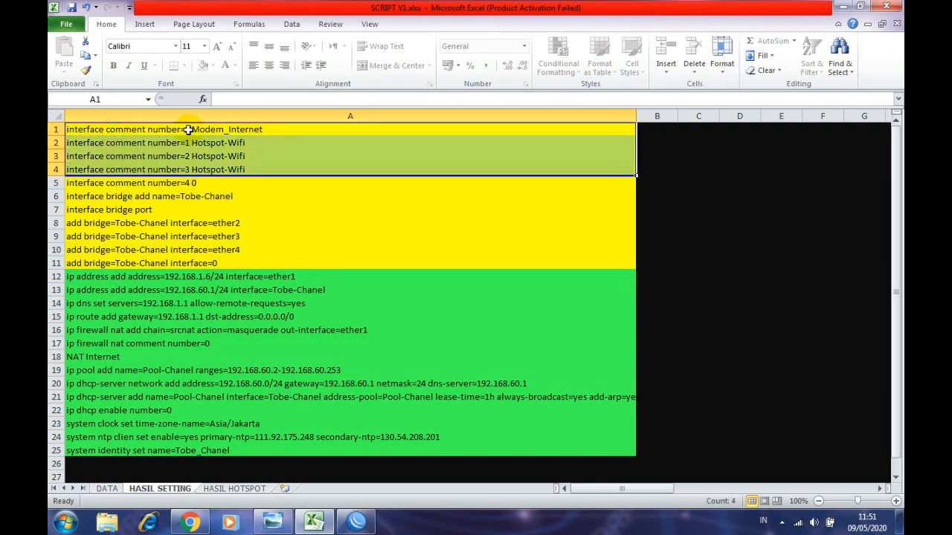
key("ctrl+c")
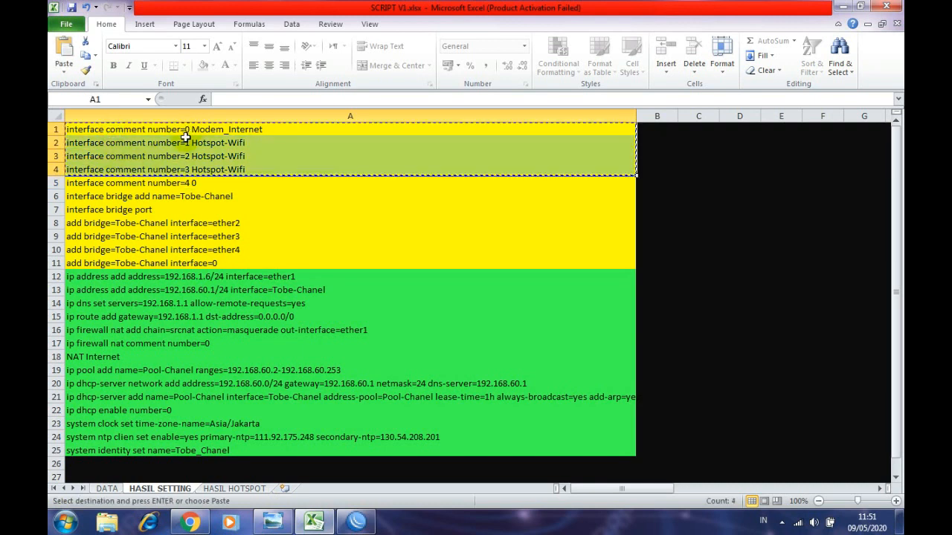
- Paste the interface comment commands into the WinBox terminal
left_click(354, 521)
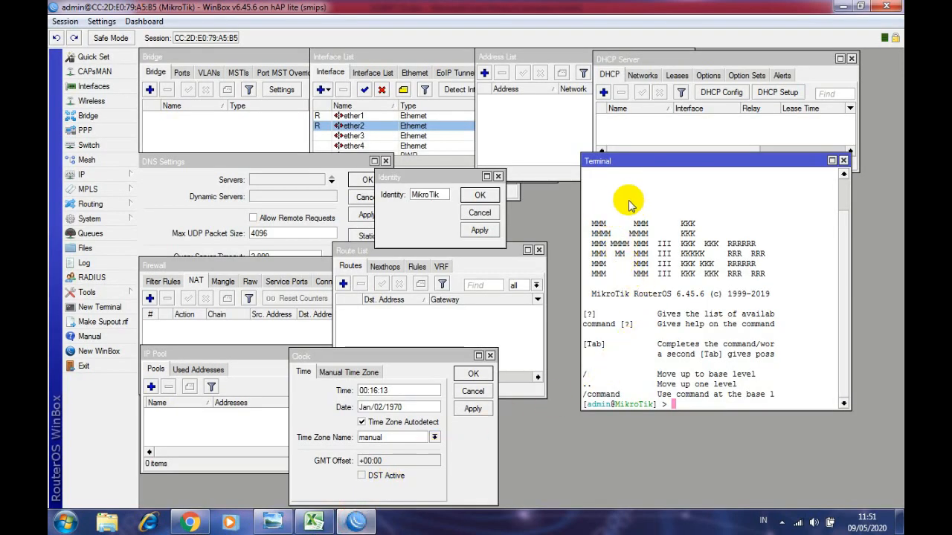
left_click(396, 57)
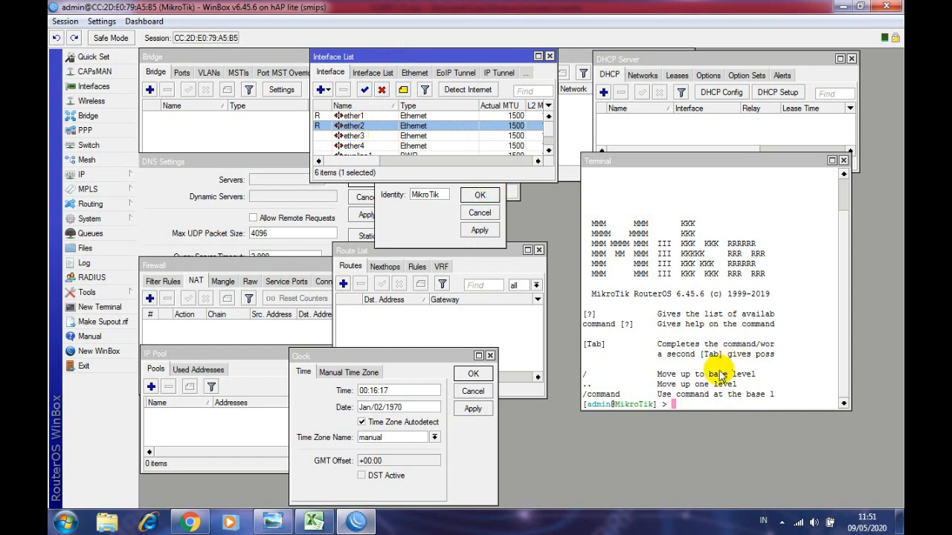
left_click(698, 404)
right_click(698, 402)
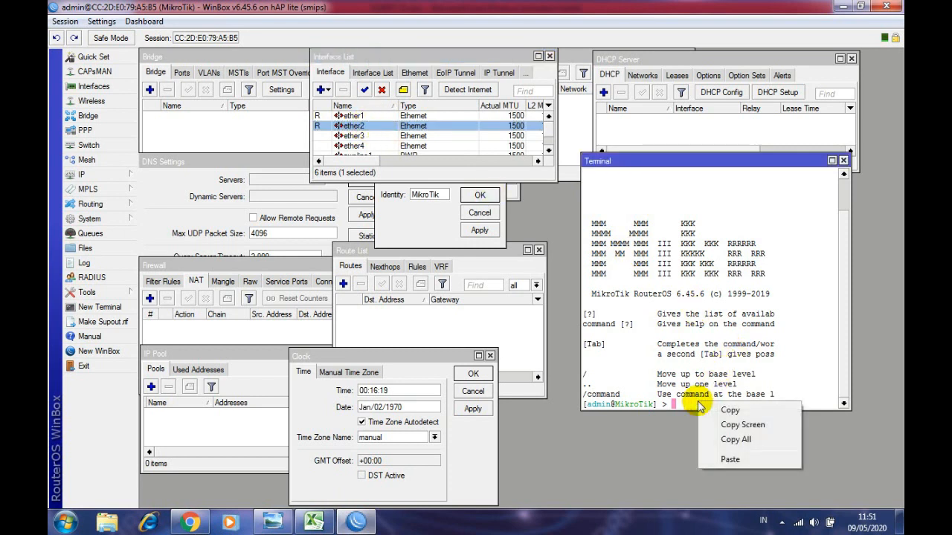
left_click(730, 459)
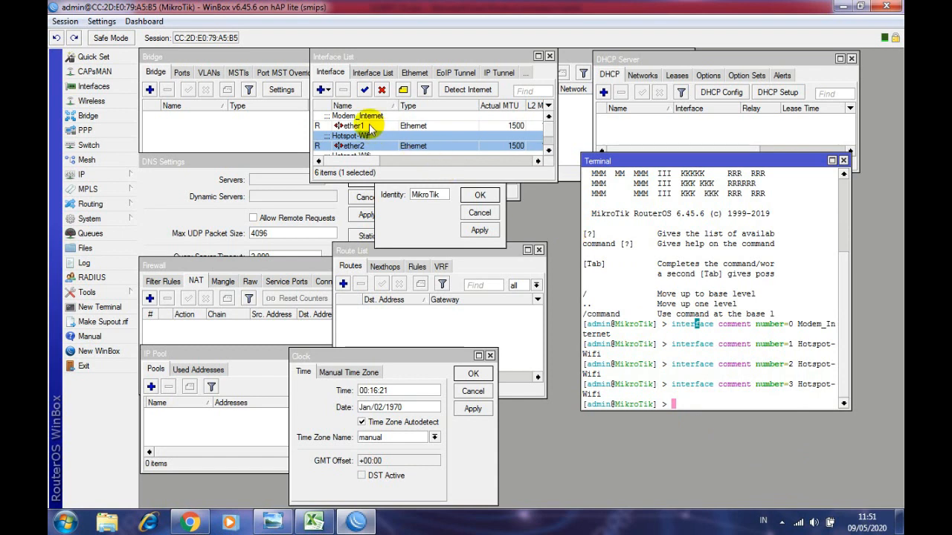
- Enlarge the Interface List to all six interfaces and check the ether2–ether4 comments
left_click(370, 119)
left_click_drag(394, 58, 282, 57)
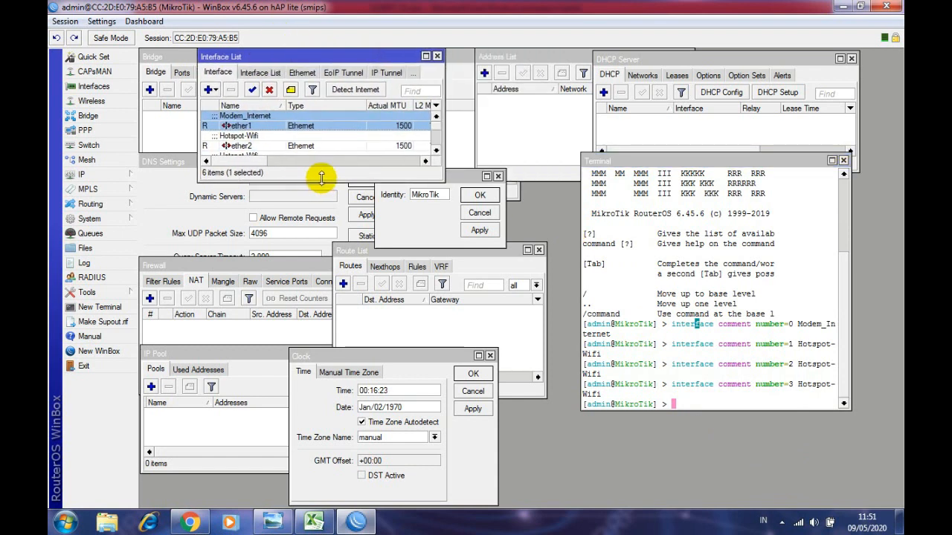
left_click_drag(322, 181, 336, 296)
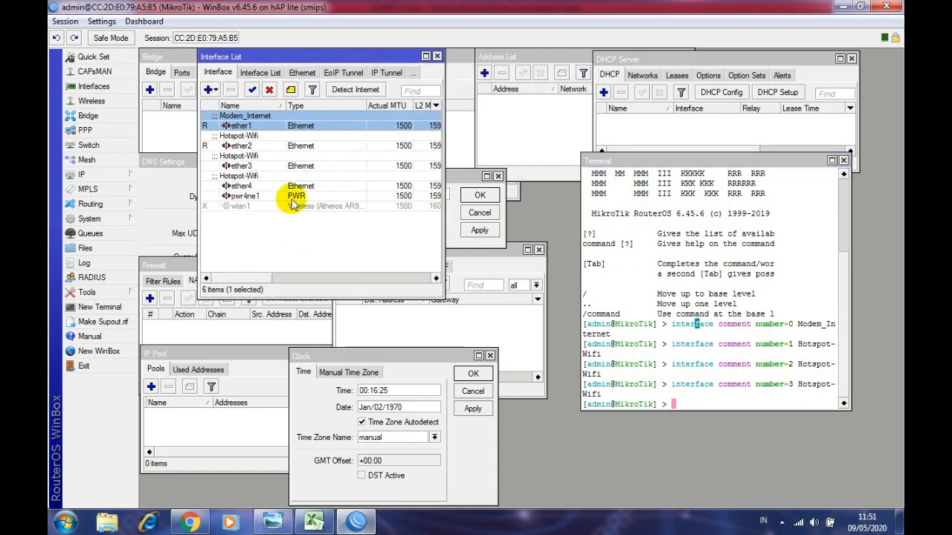
left_click(254, 140)
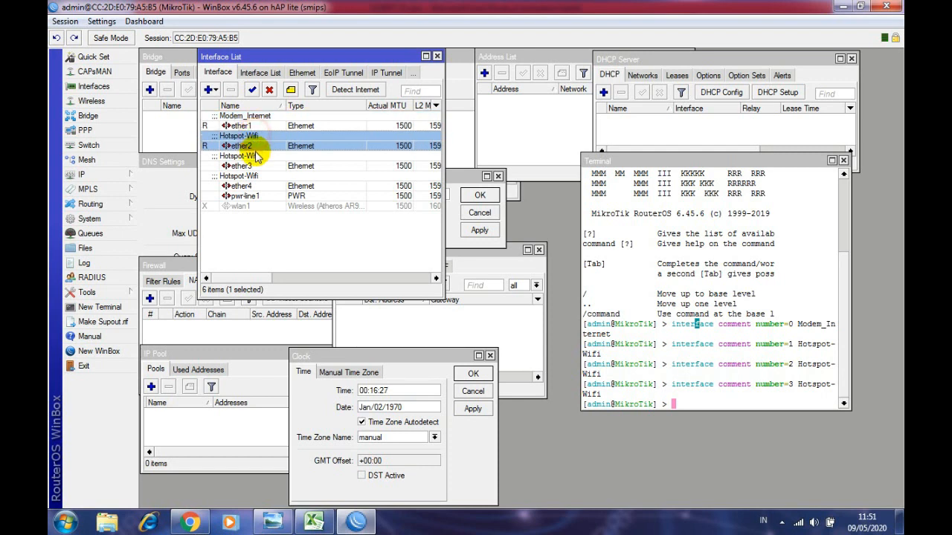
left_click(256, 158)
left_click(259, 176)
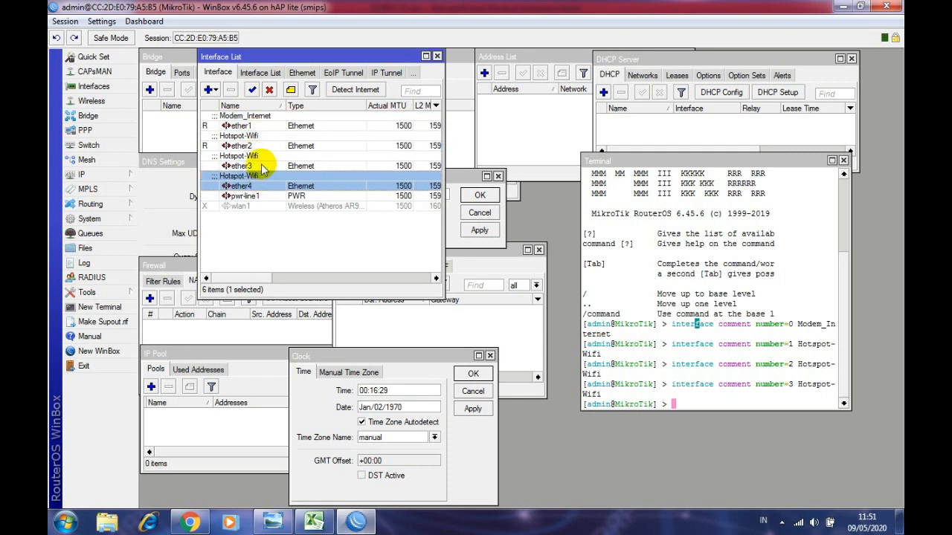
left_click(257, 141)
left_click(258, 161)
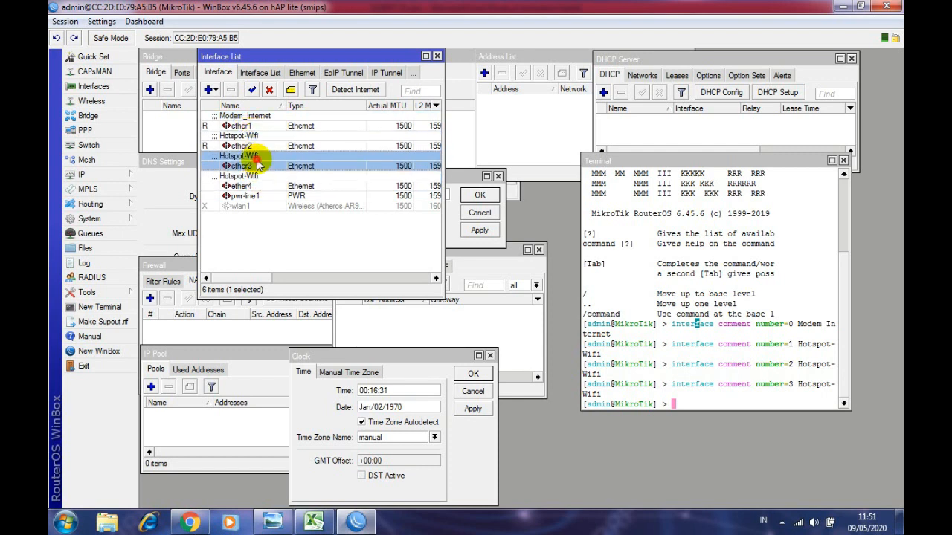
left_click(260, 178)
left_click(313, 523)
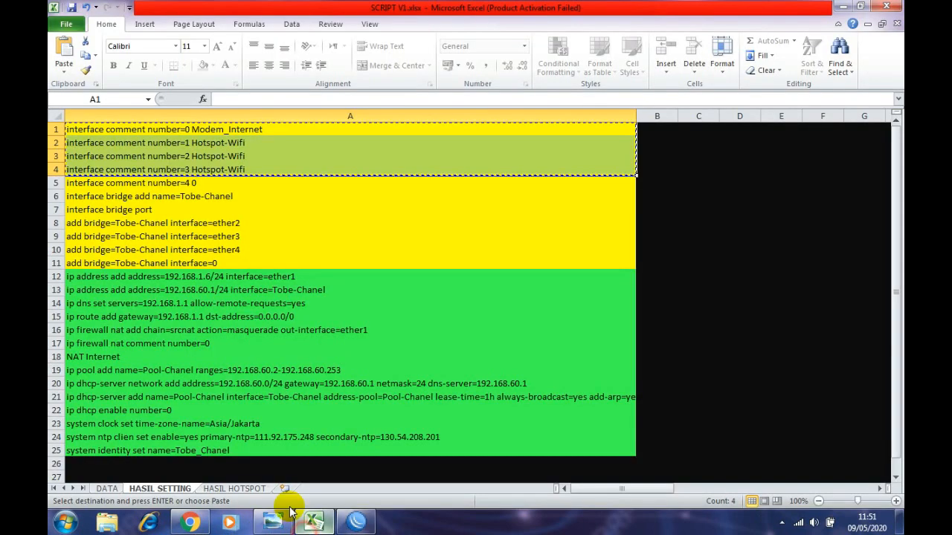
- Close WinBox's Interface List and move the Identity dialog to the top
left_click(107, 489)
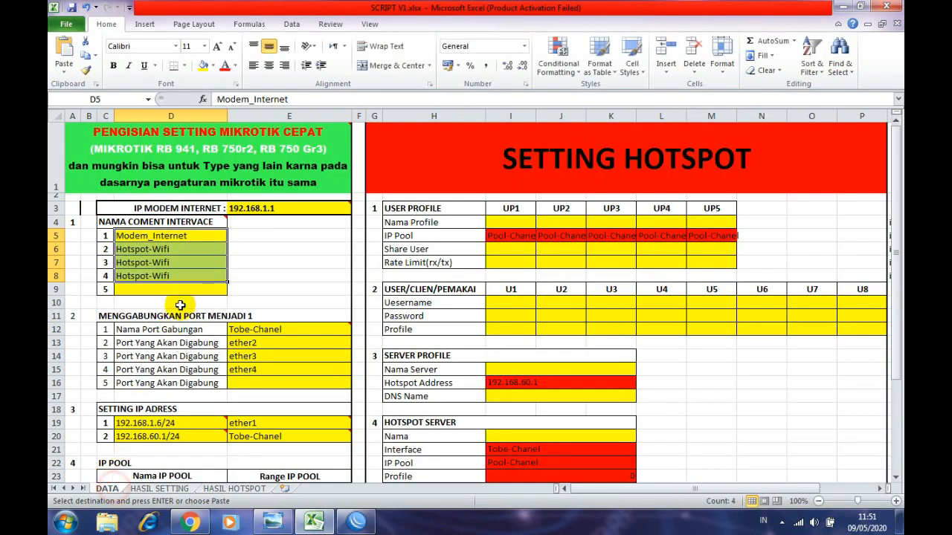
left_click(186, 489)
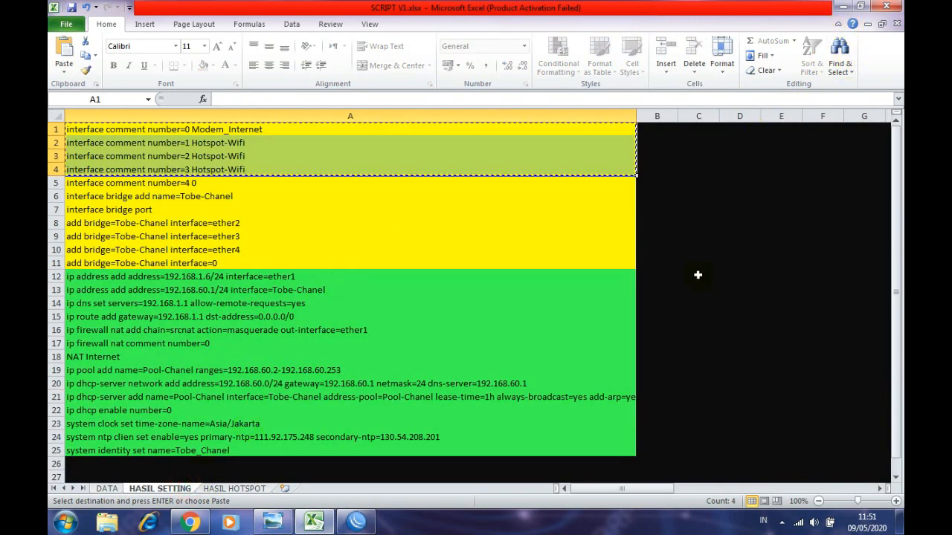
key("alt+Tab")
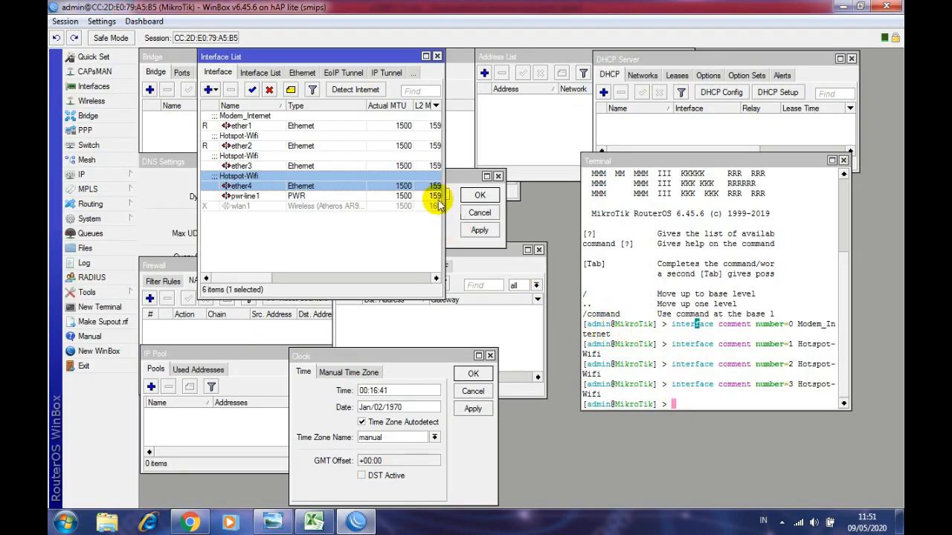
left_click(437, 59)
left_click_drag(424, 181, 411, 117)
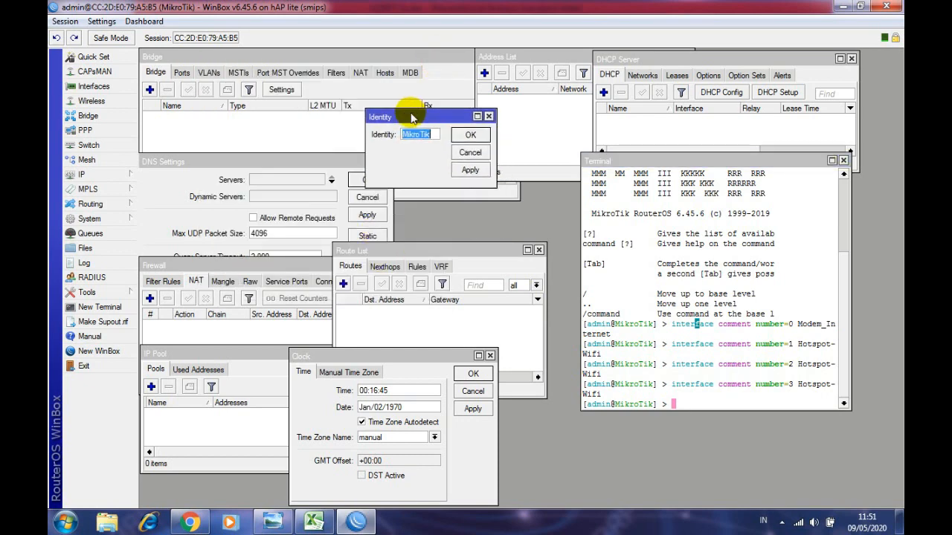
left_click(312, 524)
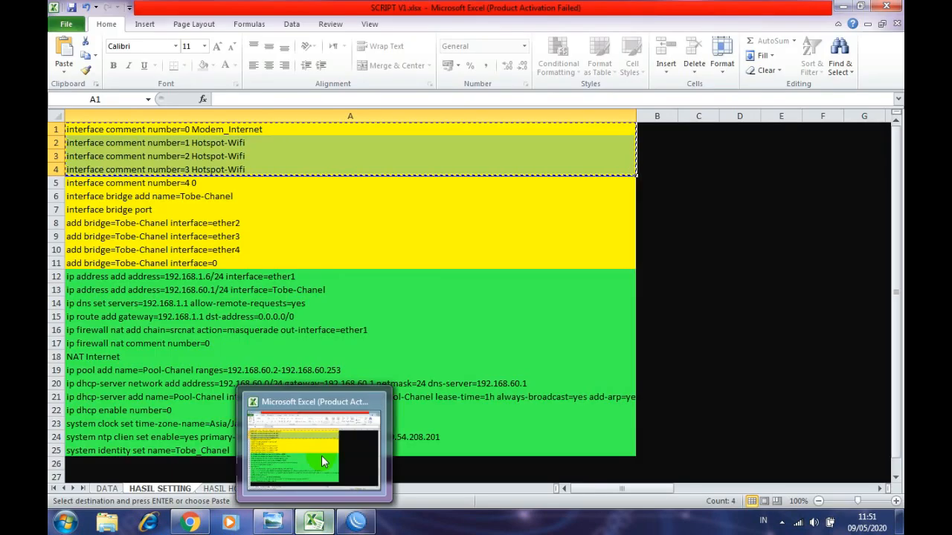
- On the DATA sheet, check bridge Tobe-Chanel in E12 and ports ether2–ether4 in E13:E15
left_click(274, 210)
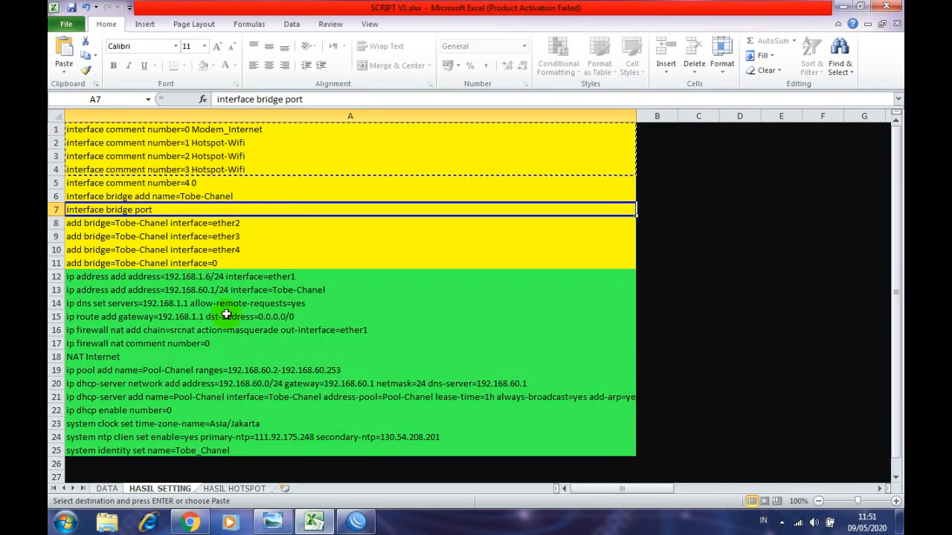
left_click(107, 489)
left_click(266, 303)
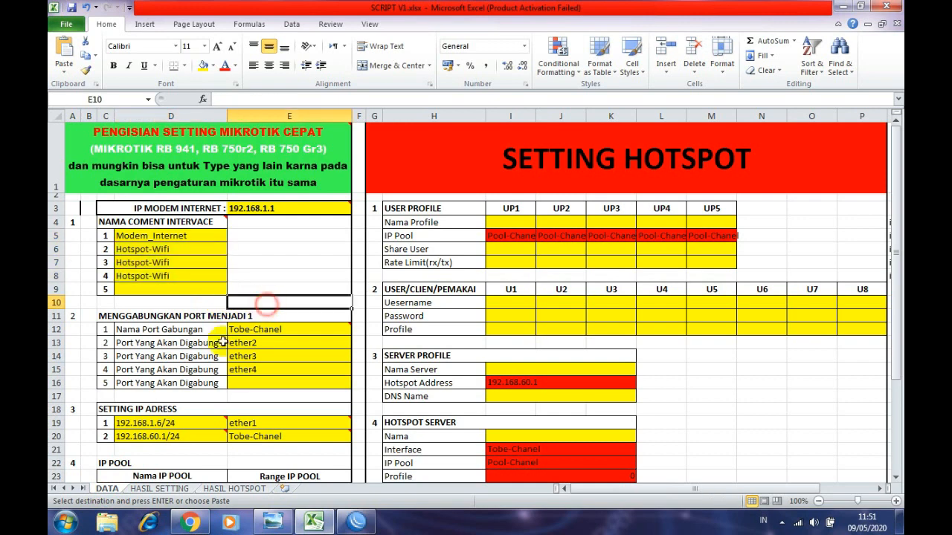
scroll(199, 347, "down", 1)
key("Escape")
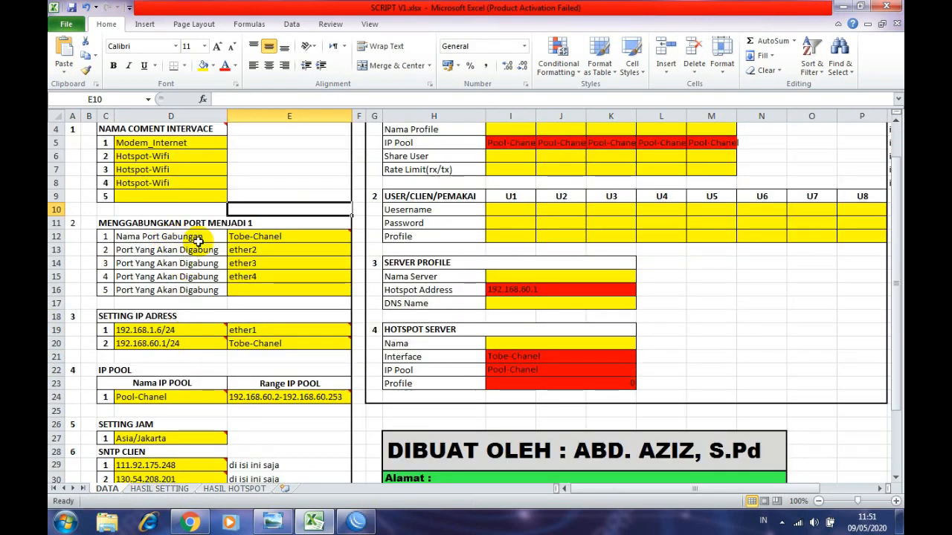
left_click(244, 254)
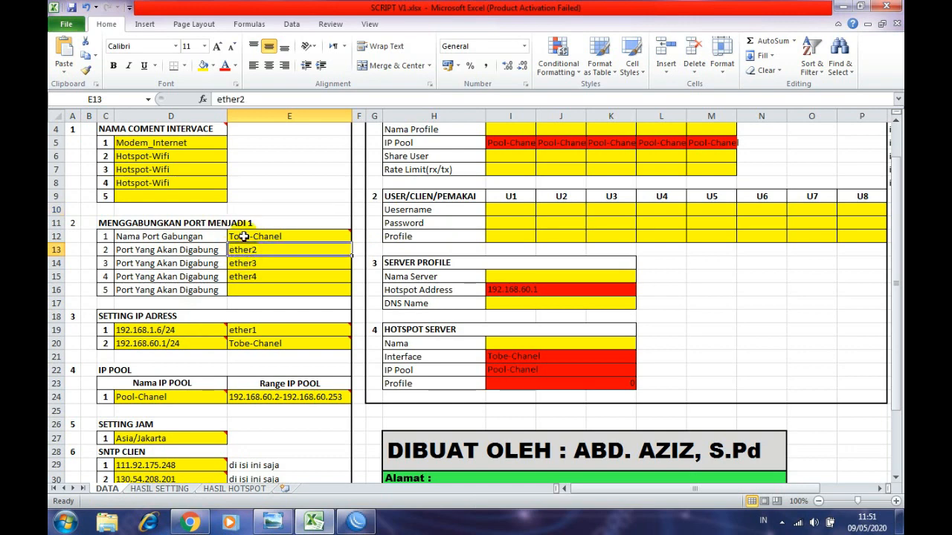
left_click(244, 237)
left_click(240, 249)
left_click(264, 265)
left_click(244, 277)
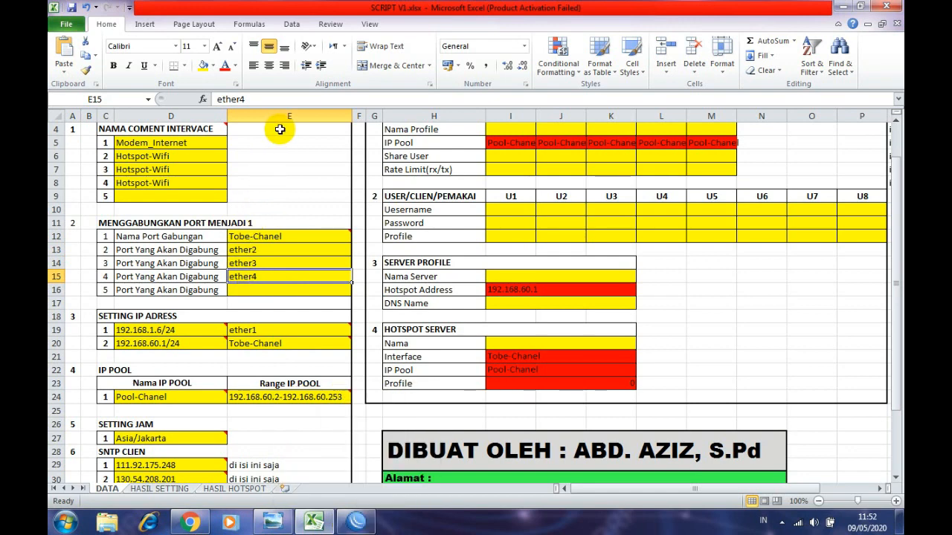
- Copy the bridge commands in A6:A10 of HASIL SETTING via the right-click menu
left_click(357, 523)
left_click(313, 522)
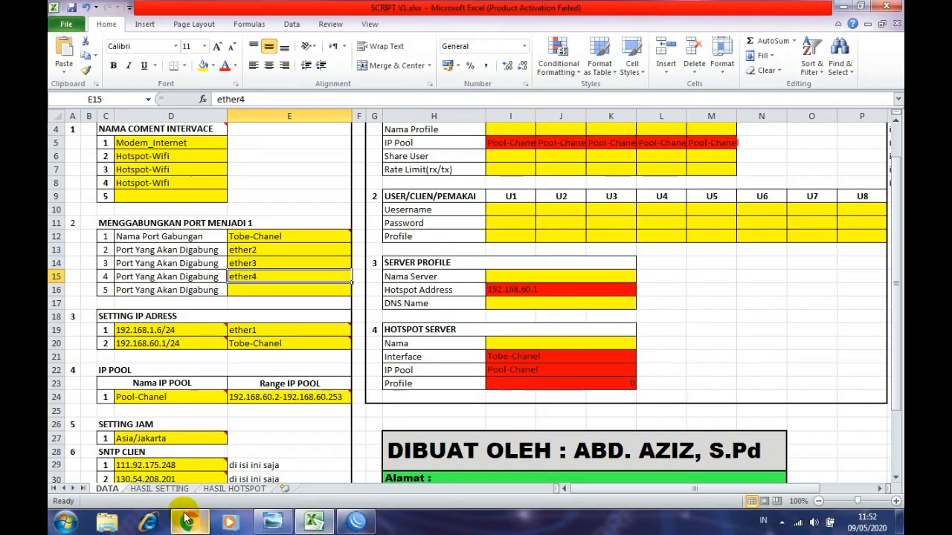
left_click(160, 489)
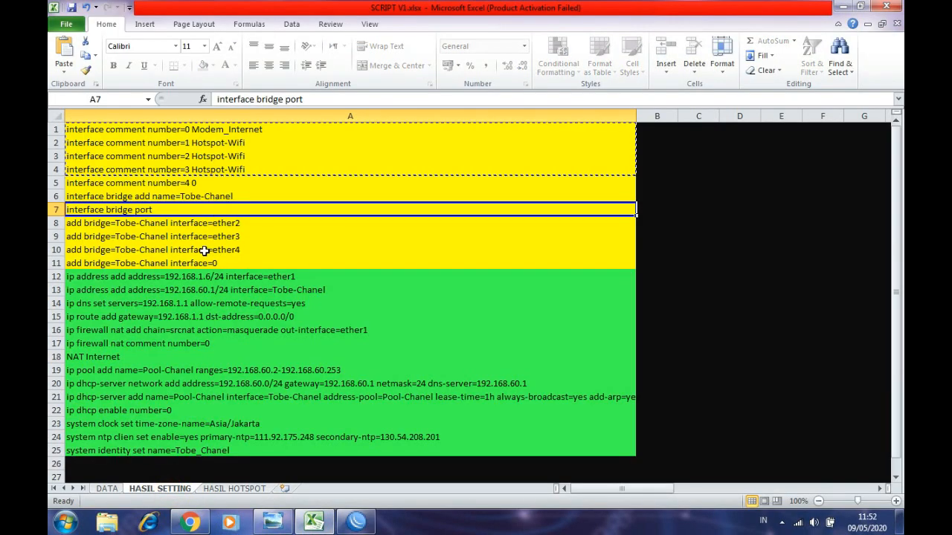
left_click(158, 197)
left_click(152, 183)
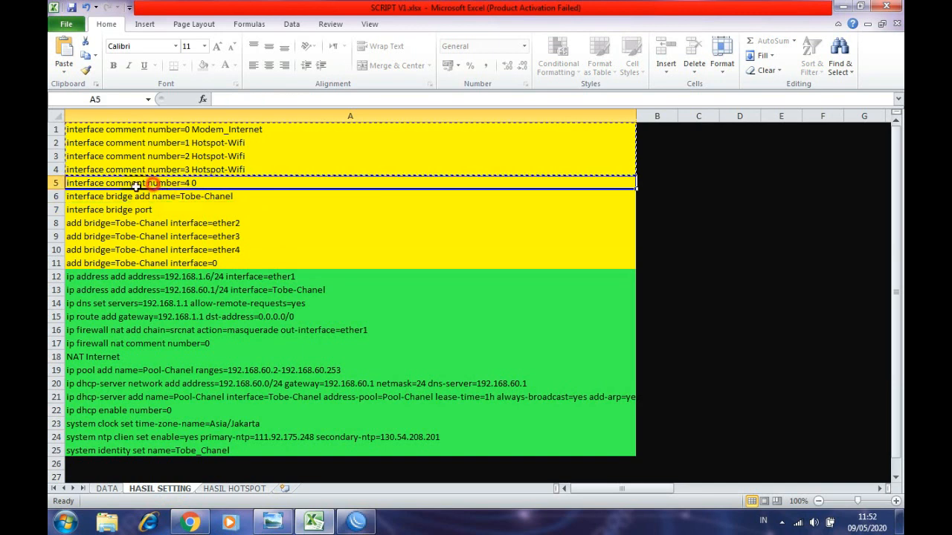
key("shift+space")
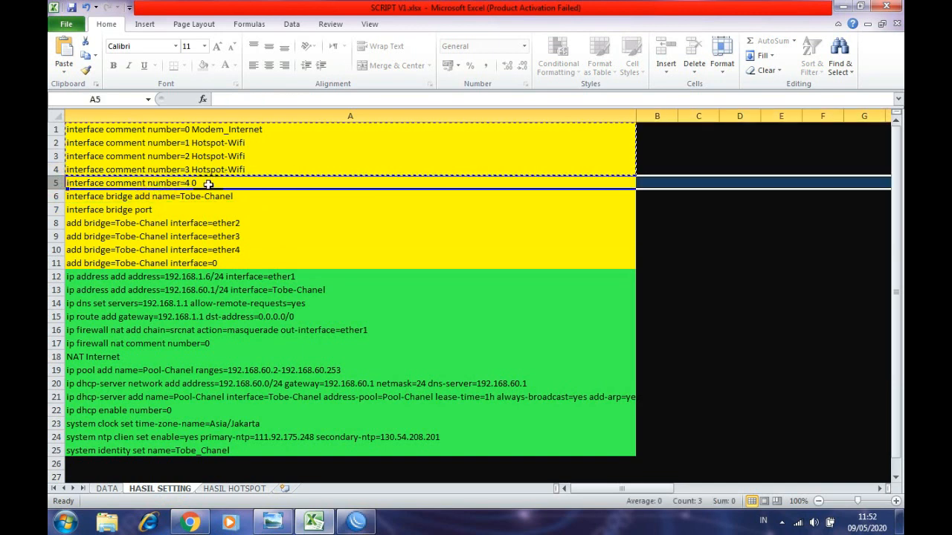
left_click_drag(206, 128, 192, 169)
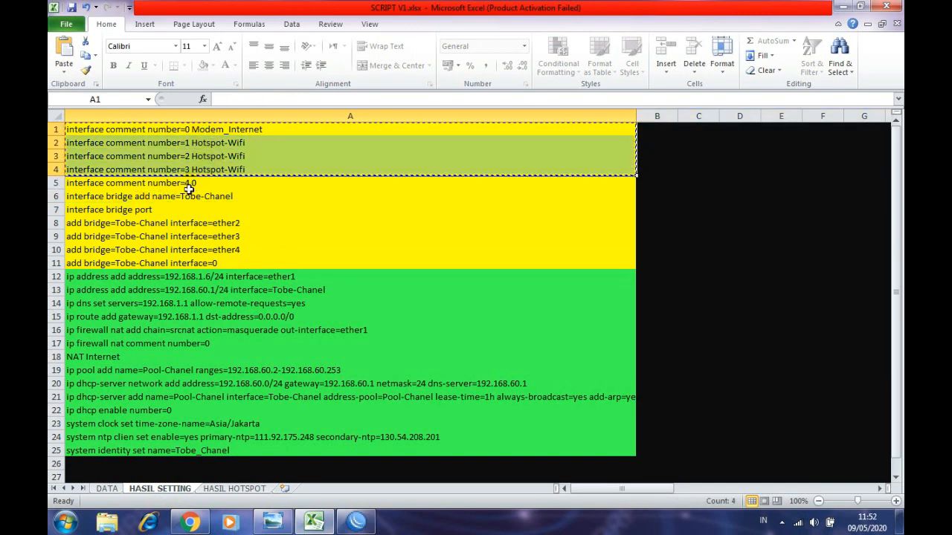
left_click_drag(86, 196, 88, 250)
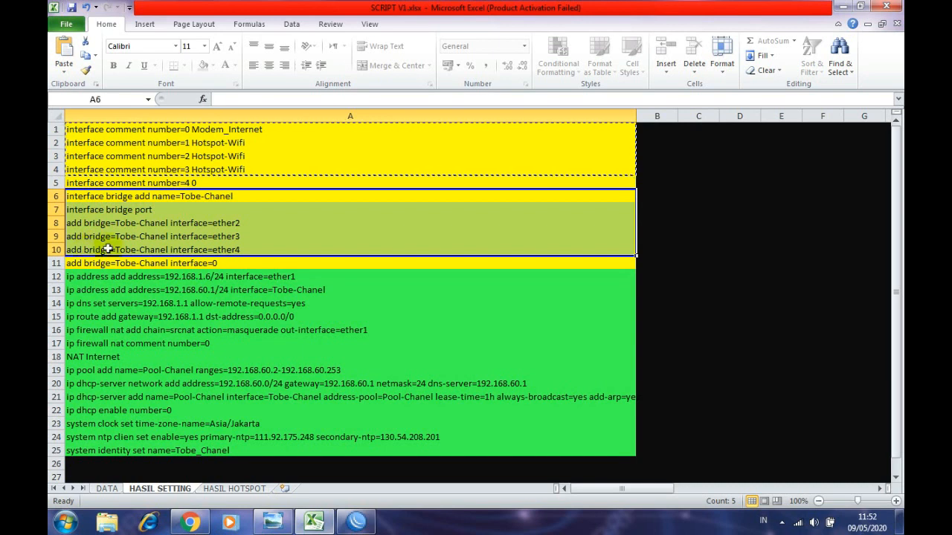
right_click(223, 236)
left_click(238, 260)
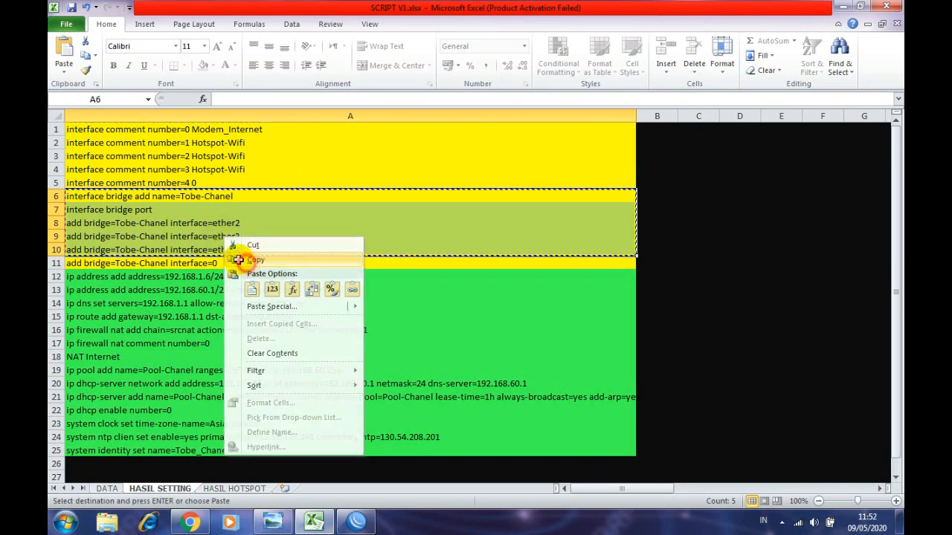
- Bring the Bridge window forward and flip between its Bridge and Ports tabs
left_click(356, 522)
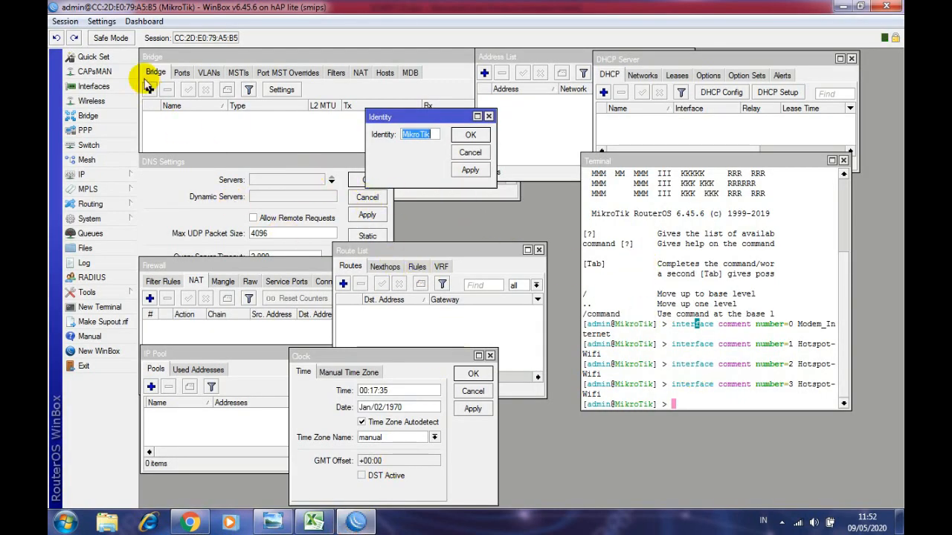
left_click(160, 57)
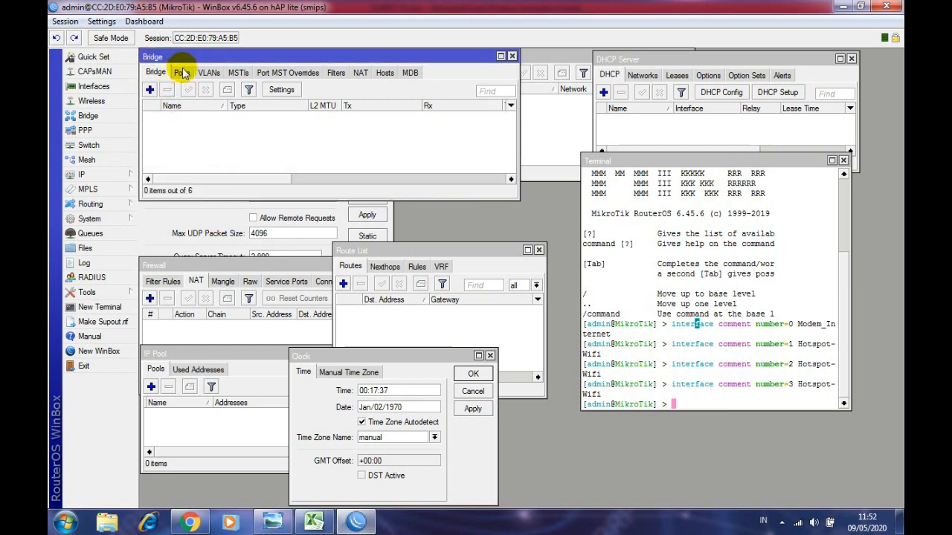
left_click(181, 72)
left_click(155, 72)
left_click(181, 72)
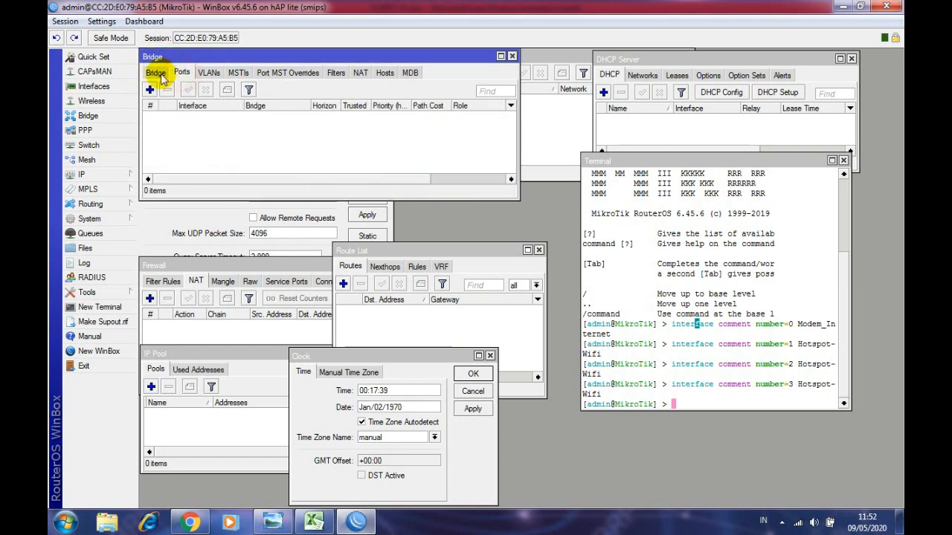
left_click(156, 73)
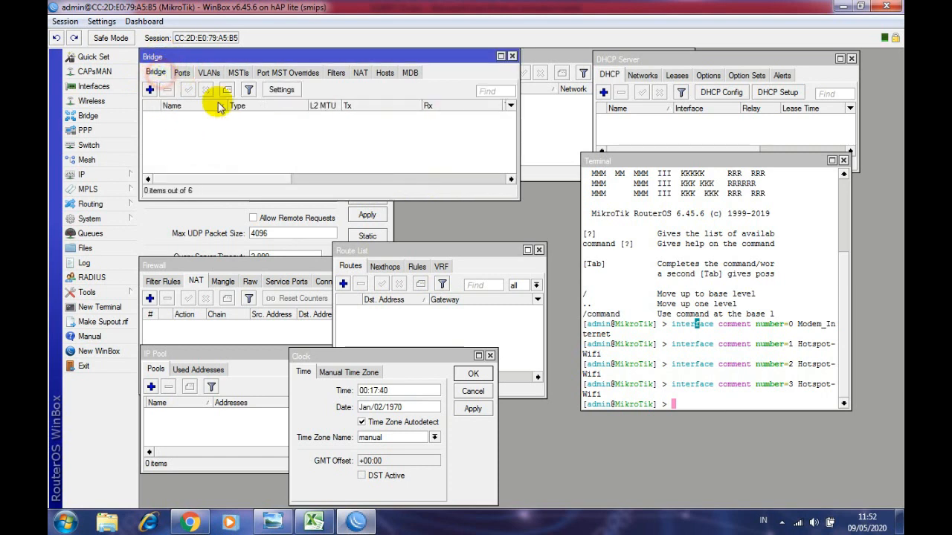
- Paste and run the bridge commands in the terminal, then inspect the new bridge ports
left_click(688, 402)
right_click(689, 402)
left_click(725, 452)
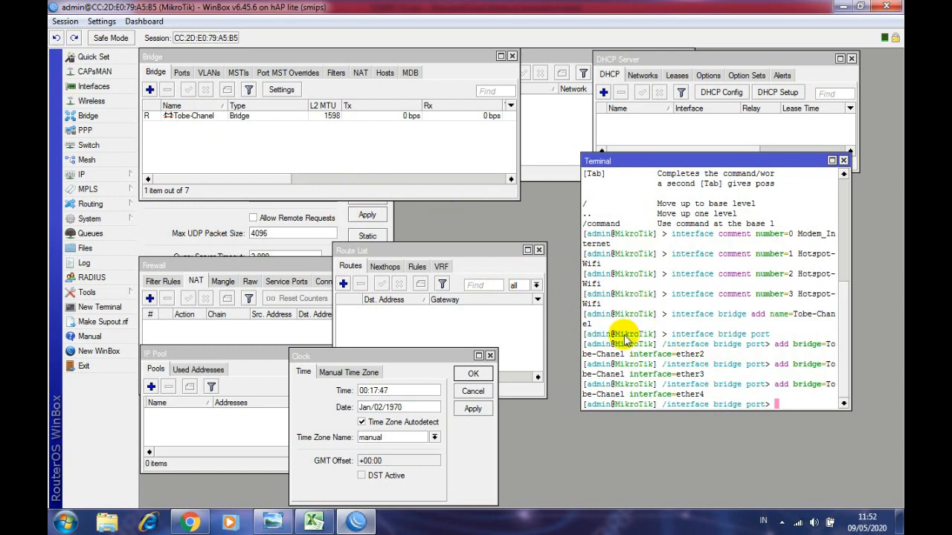
left_click(183, 75)
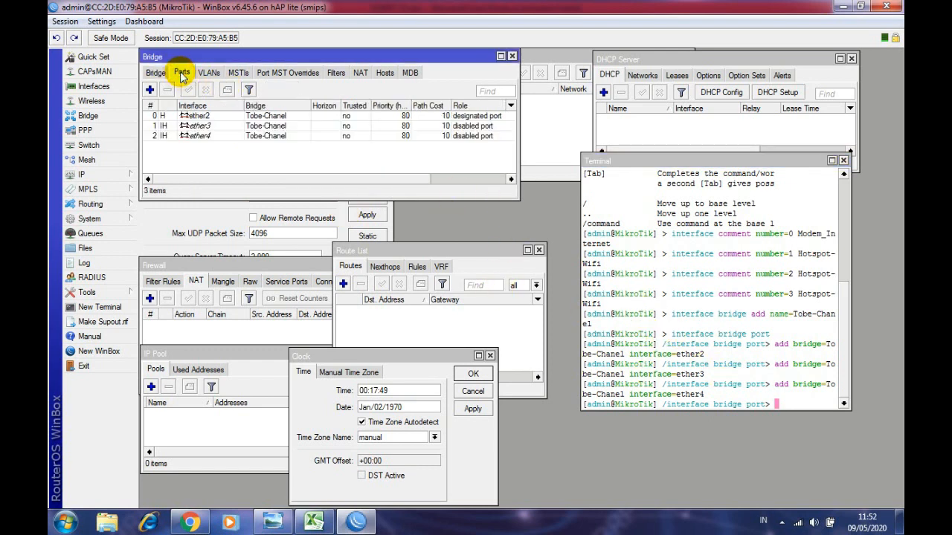
left_click(191, 135)
left_click(197, 127)
left_click(197, 116)
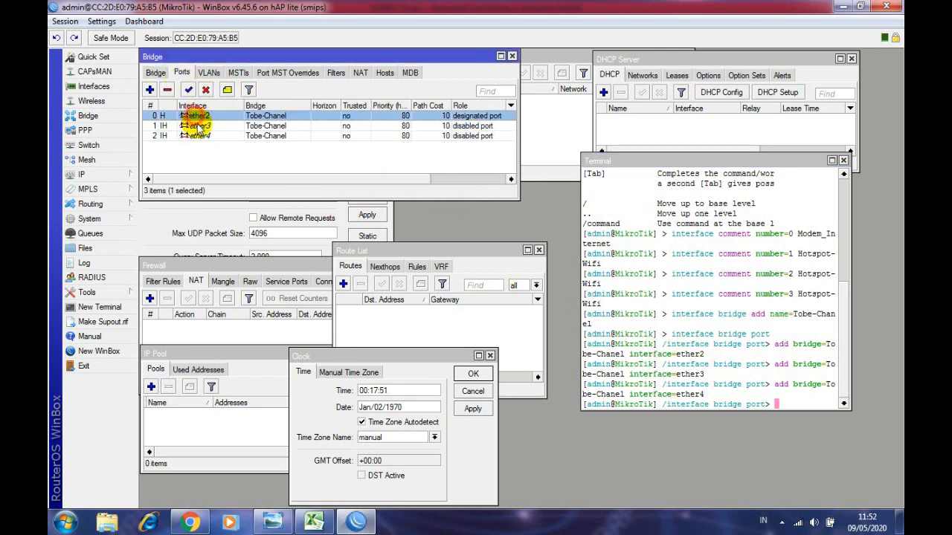
left_click(198, 125)
left_click(201, 135)
left_click(199, 125)
left_click(197, 116)
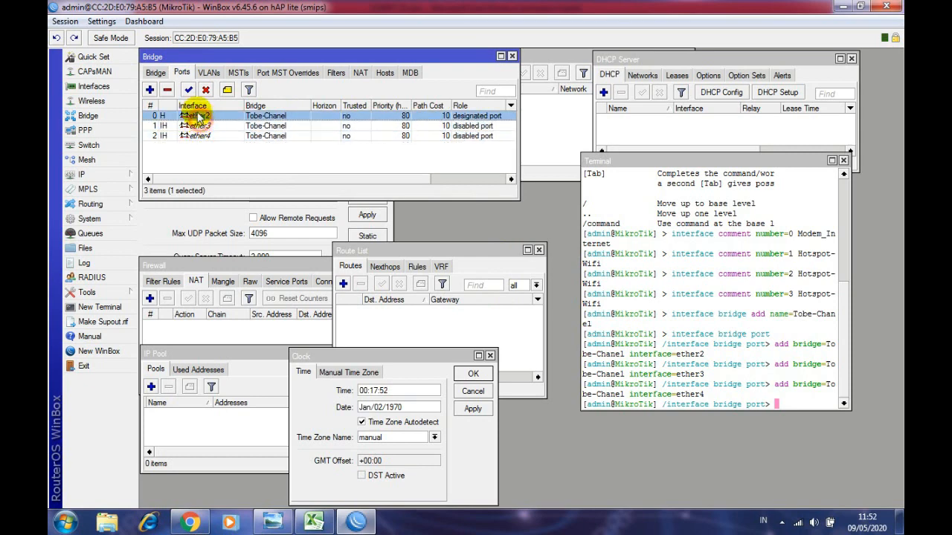
- Confirm ether2–ether4 belong to Tobe-Chanel across Bridge and Ports tabs, then close the Terminal
left_click(157, 72)
left_click(182, 72)
left_click(159, 72)
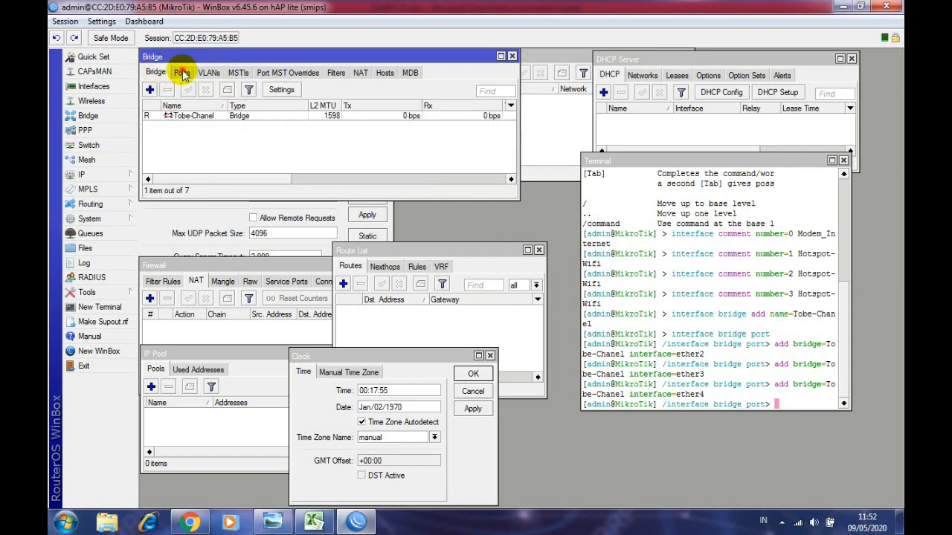
left_click(183, 73)
left_click(158, 73)
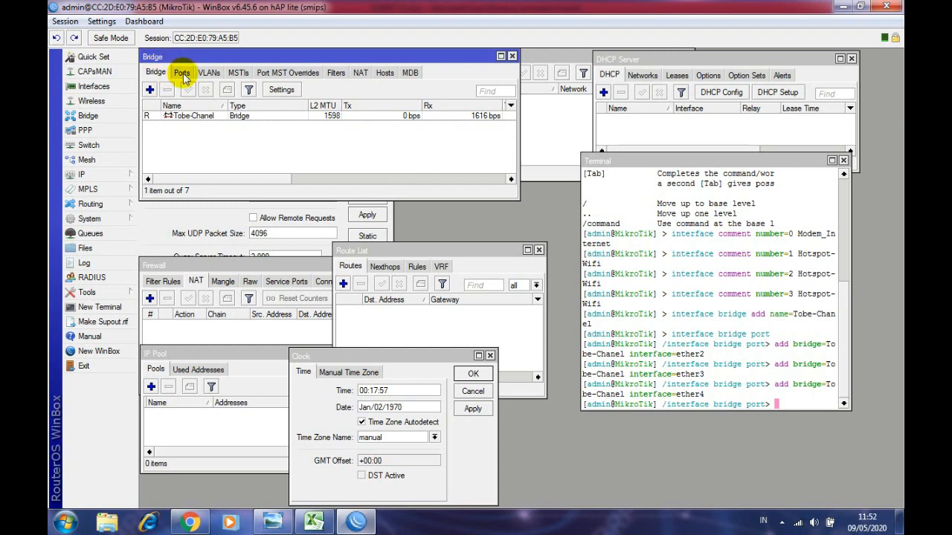
left_click(183, 73)
left_click(159, 73)
left_click(182, 73)
left_click(159, 73)
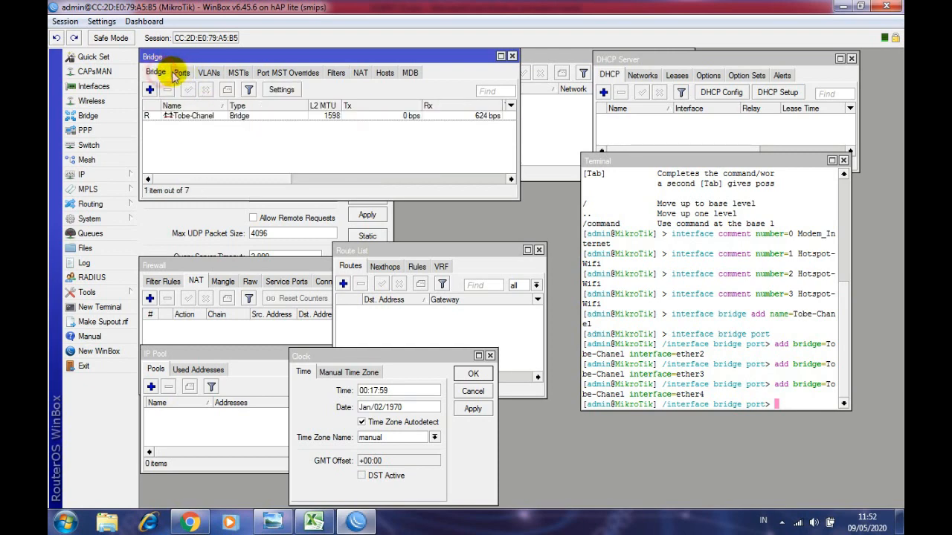
left_click(182, 73)
left_click(158, 72)
left_click(182, 72)
left_click(159, 72)
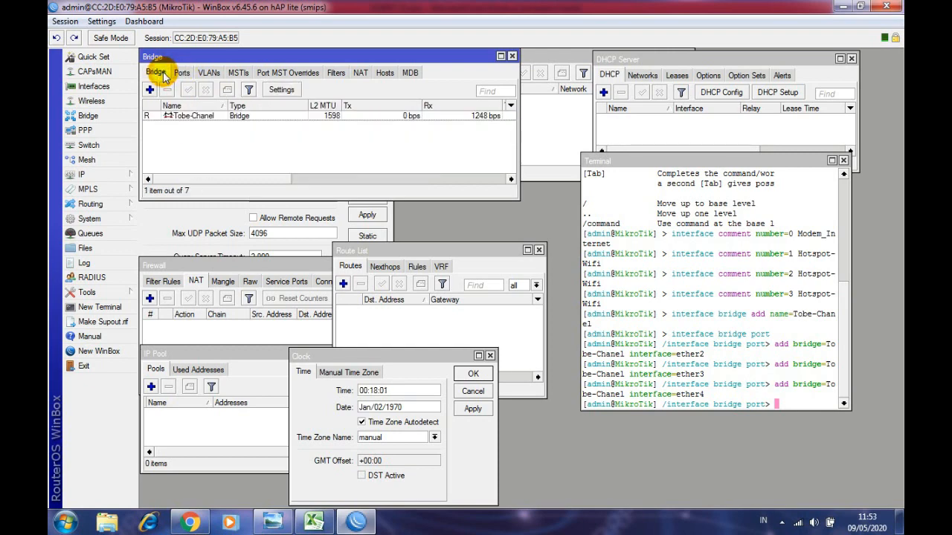
left_click(780, 401)
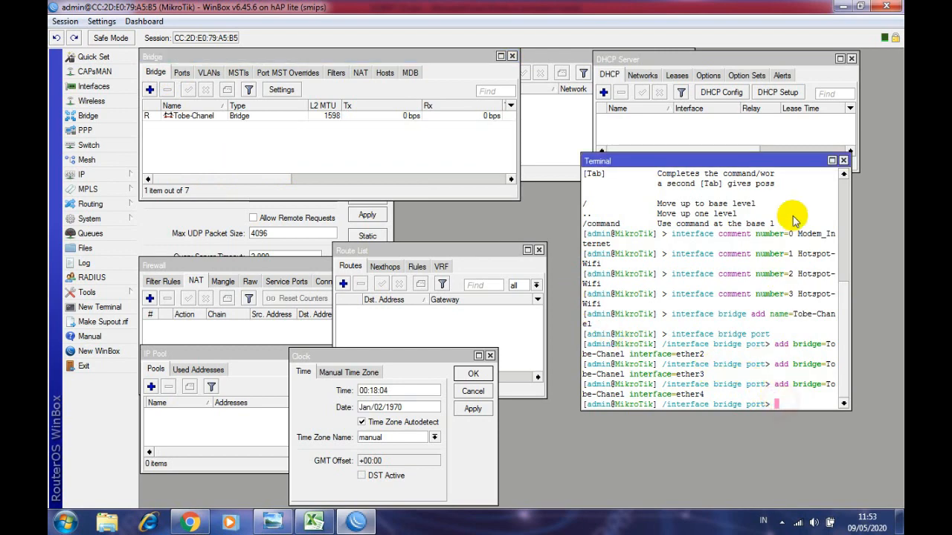
left_click(843, 161)
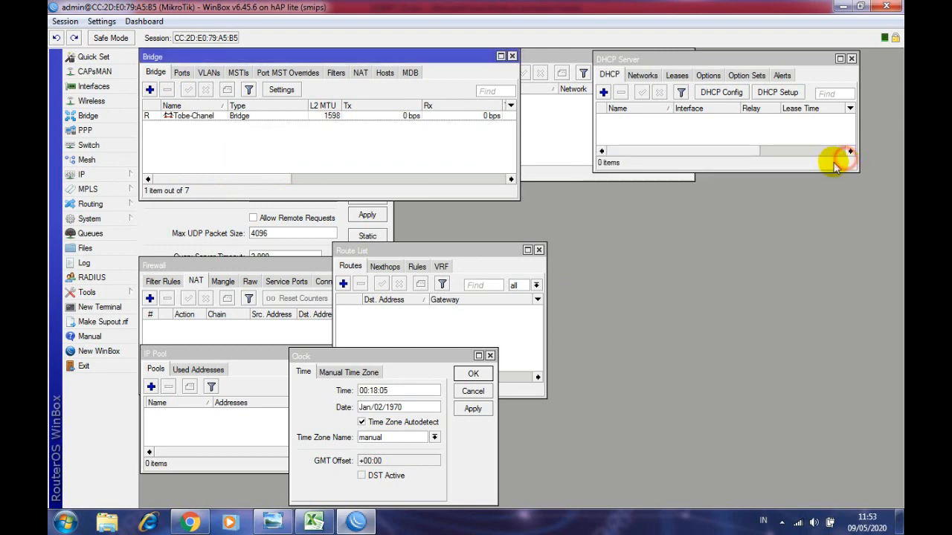
- Open a new Terminal session and move it to the upper right
left_click(78, 306)
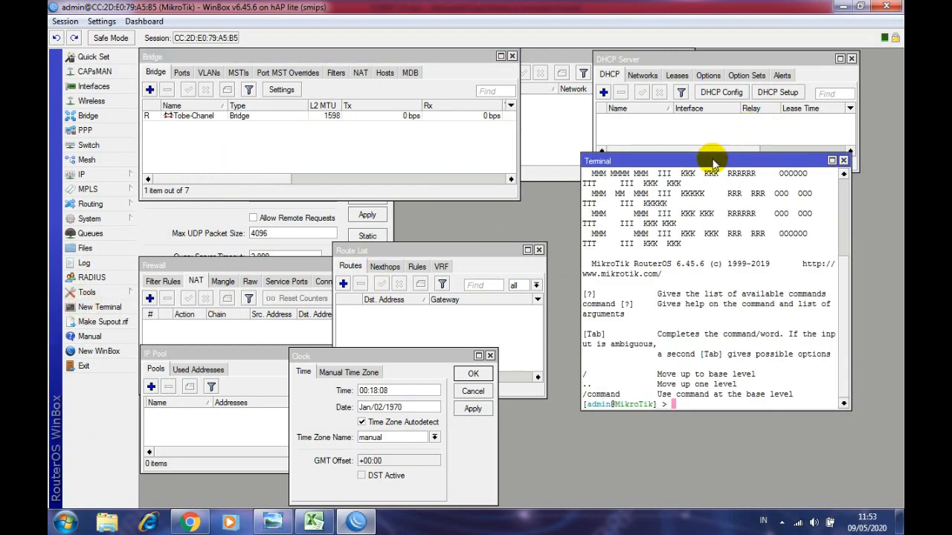
left_click_drag(712, 162, 701, 191)
left_click(834, 196)
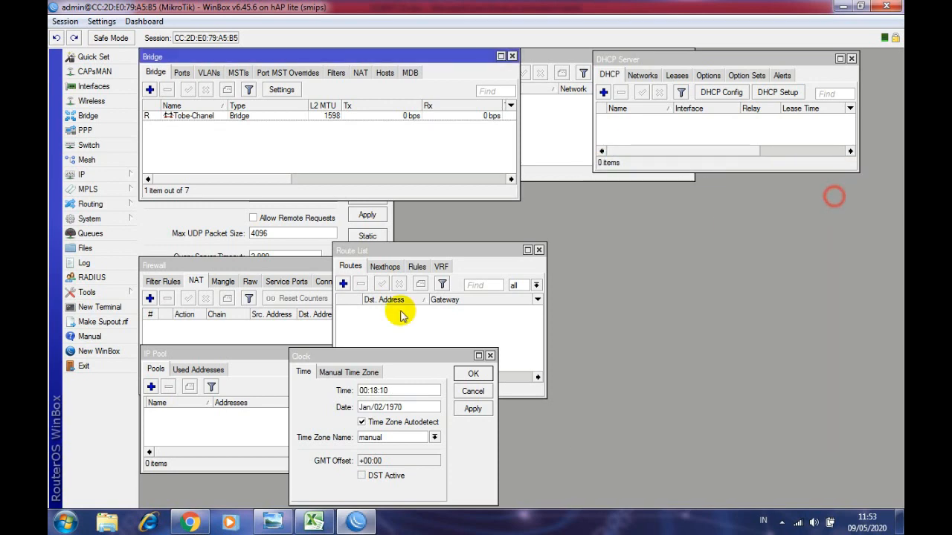
left_click(93, 306)
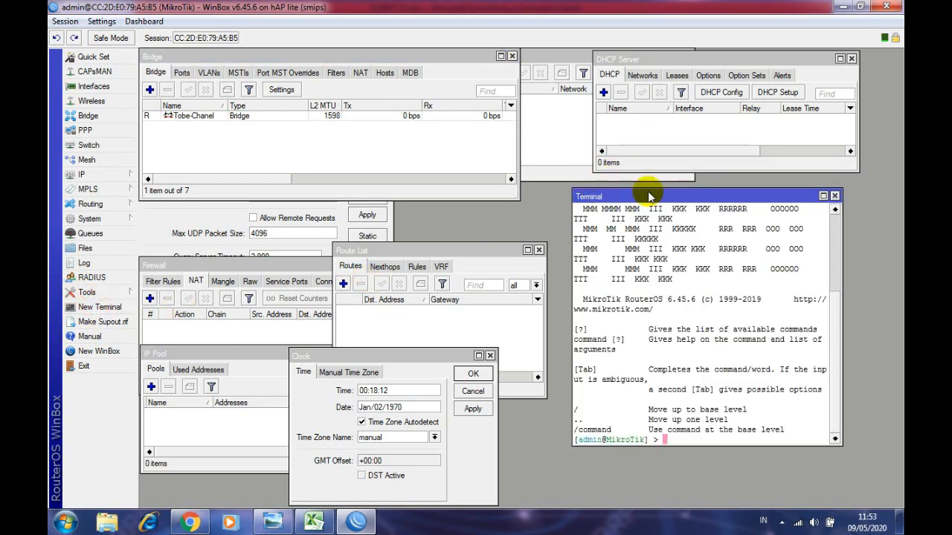
left_click_drag(672, 196, 710, 148)
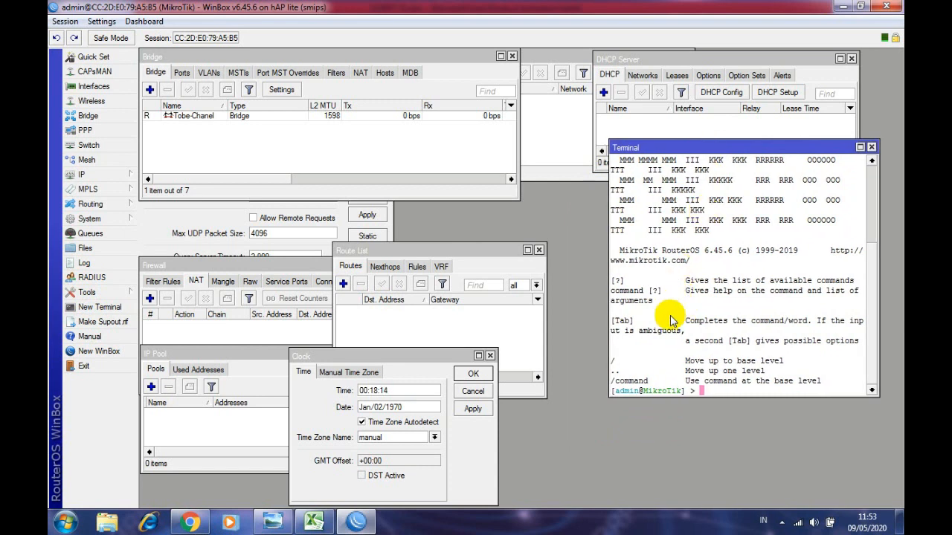
- Review the Tobe-Chanel bridge and its ports, then close the Bridge window
left_click(213, 121)
left_click(206, 116)
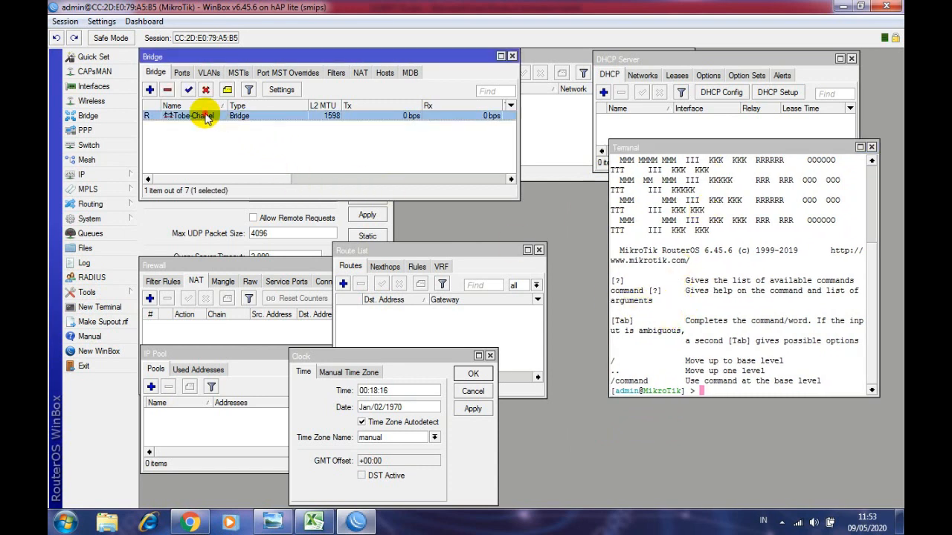
left_click(182, 73)
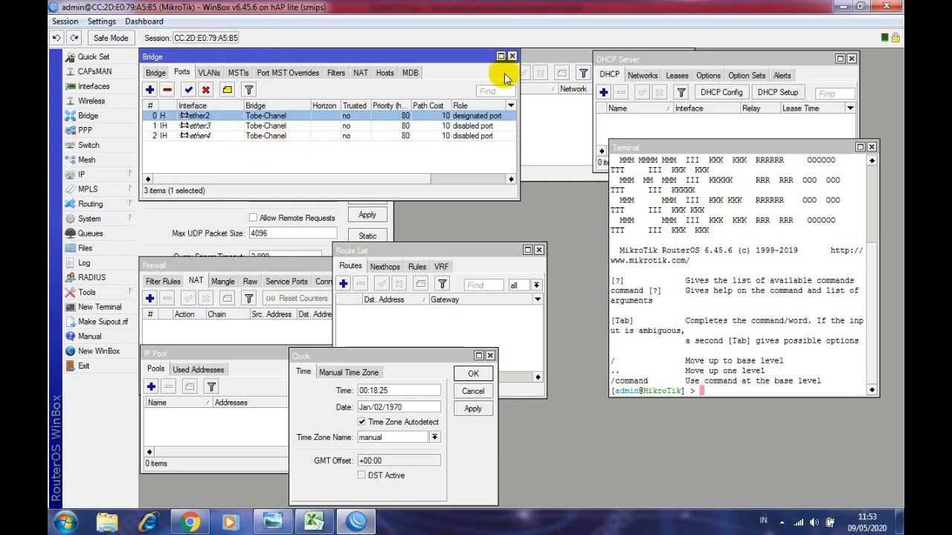
left_click(157, 73)
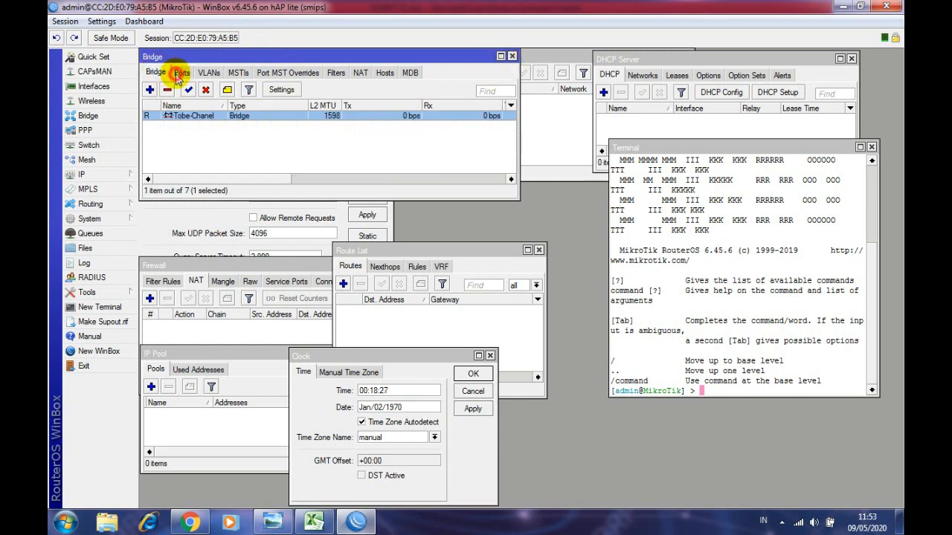
left_click(181, 72)
left_click(158, 72)
left_click(184, 72)
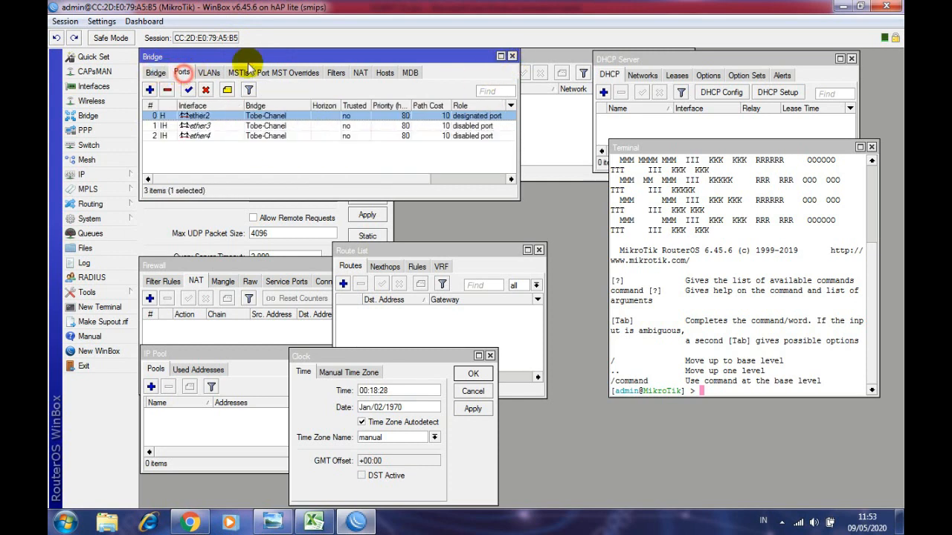
left_click(512, 57)
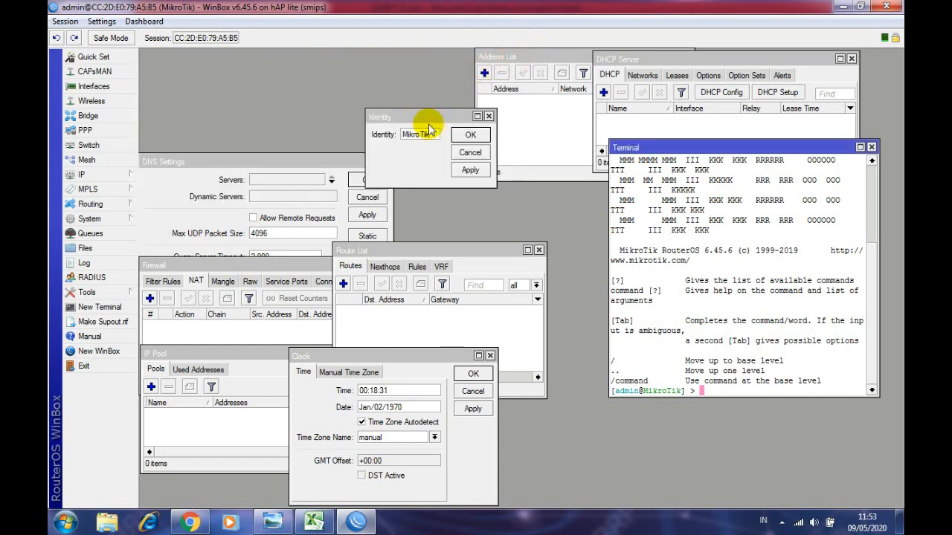
- Reposition the Identity, address list, DNS and DHCP Server windows
left_click_drag(450, 117, 463, 151)
left_click_drag(518, 56, 188, 52)
left_click(164, 189)
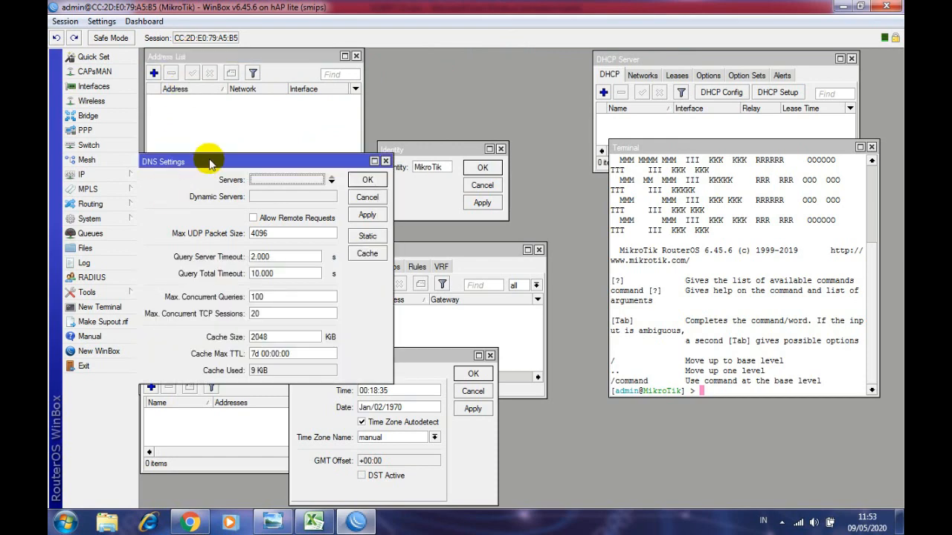
left_click_drag(197, 161, 197, 148)
left_click_drag(610, 59, 405, 58)
left_click(427, 195)
left_click_drag(426, 152, 405, 157)
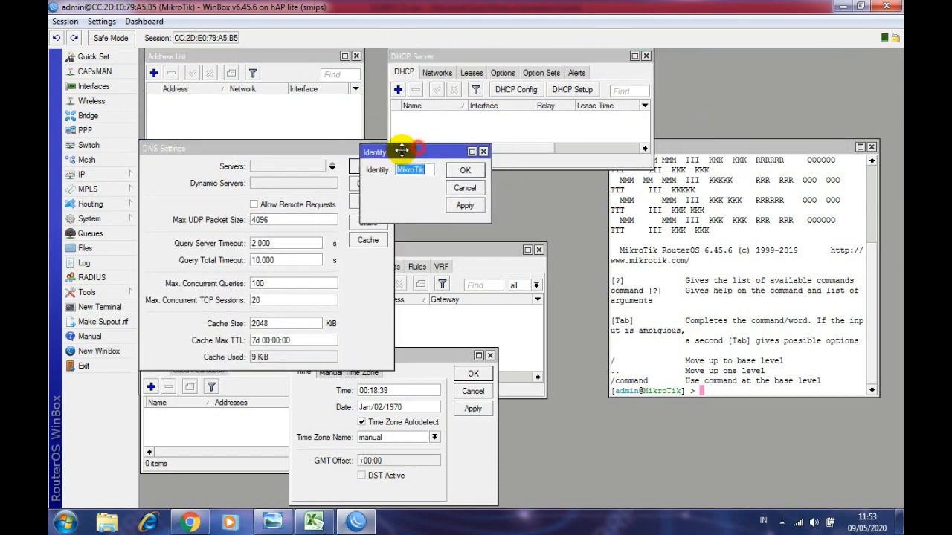
- Nudge the Route List, Clock and Terminal windows into place beside the IP Pool
left_click(434, 249)
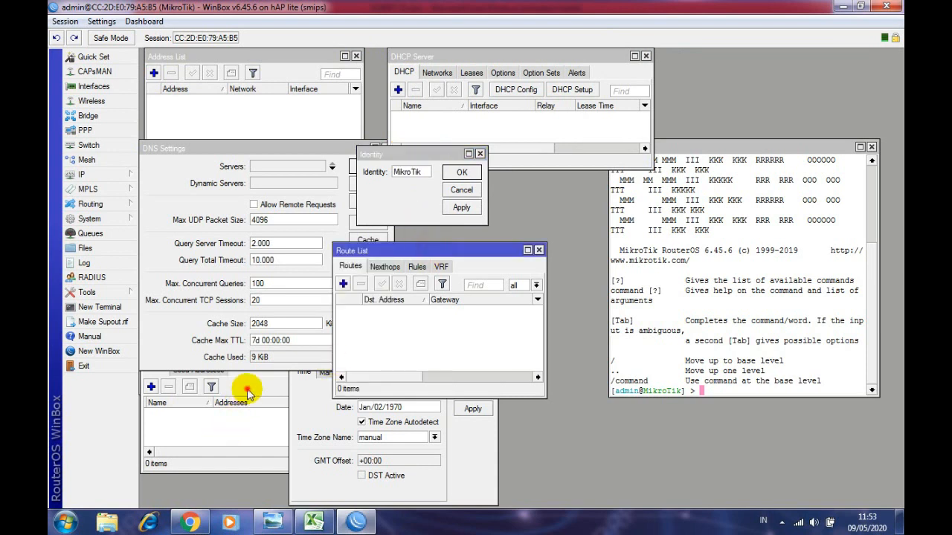
left_click(246, 387)
left_click(472, 459)
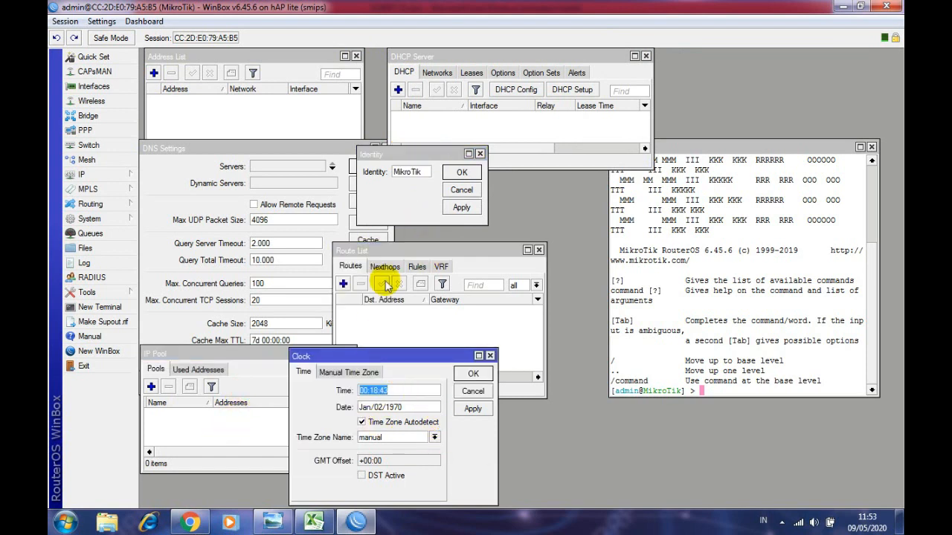
left_click_drag(402, 257, 423, 251)
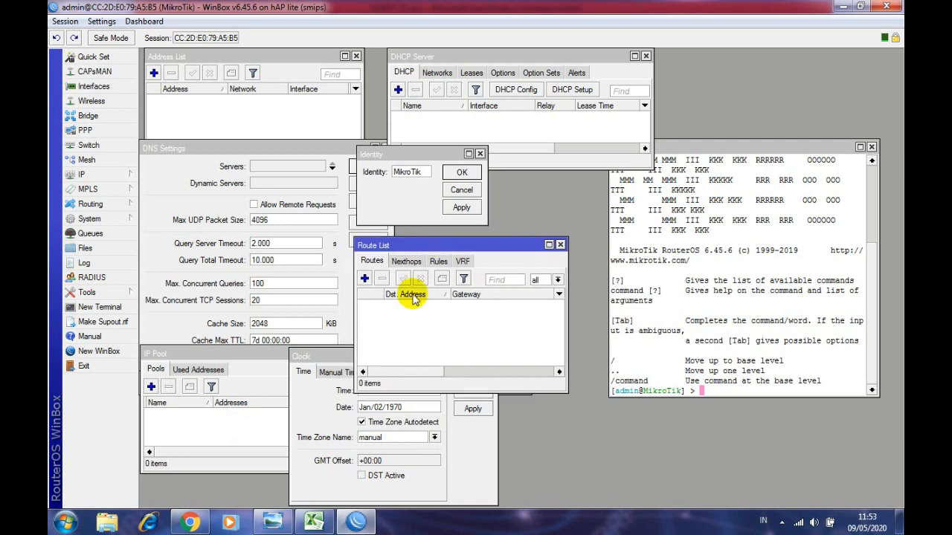
left_click(465, 450)
mouse_move(427, 368)
left_mouse_down()
mouse_move(431, 302)
mouse_move(445, 367)
left_mouse_up()
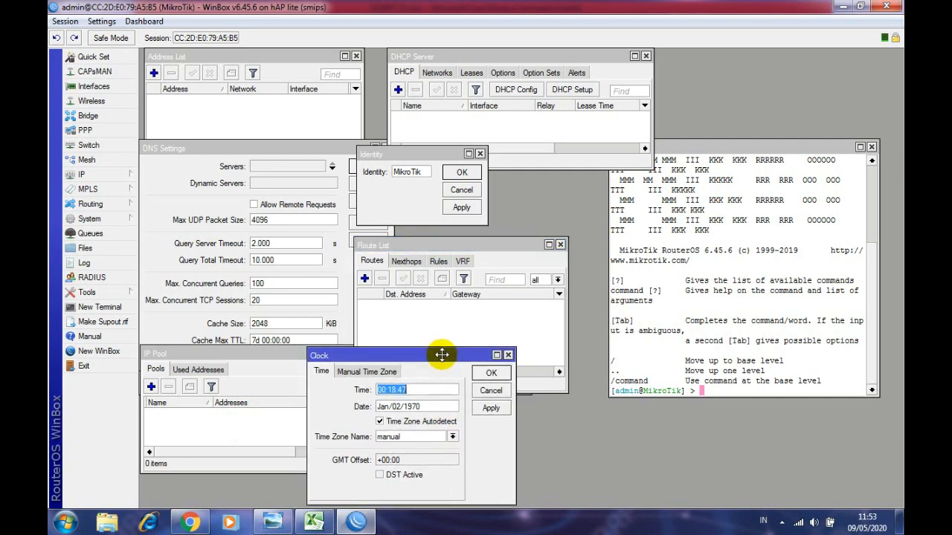
left_click_drag(786, 145, 780, 113)
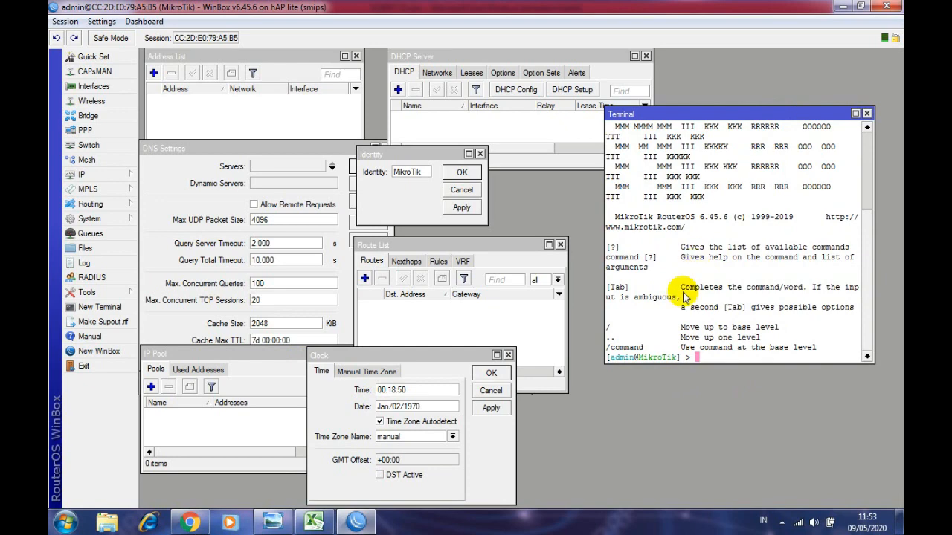
- Copy the router commands in A12:A25 of the HASIL SETTING sheet, then return to WinBox
left_click(313, 522)
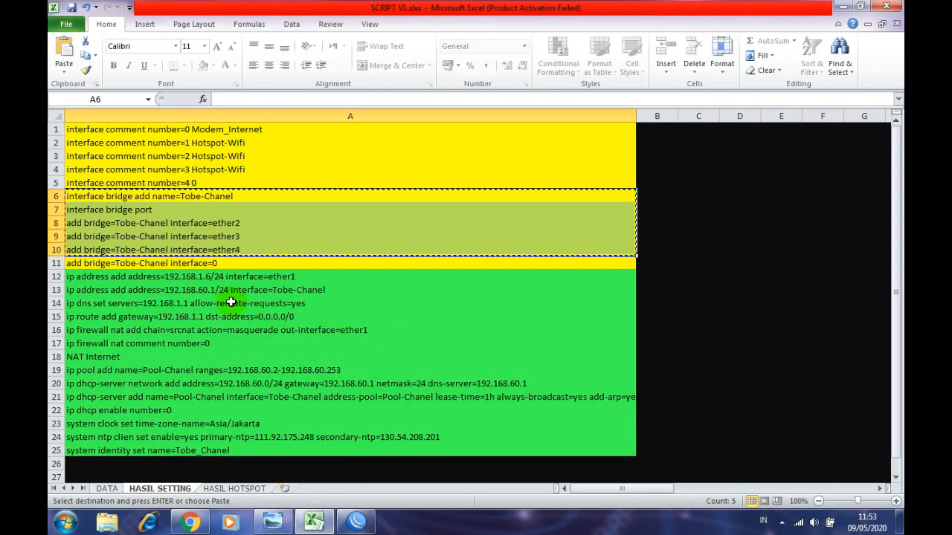
left_click(106, 489)
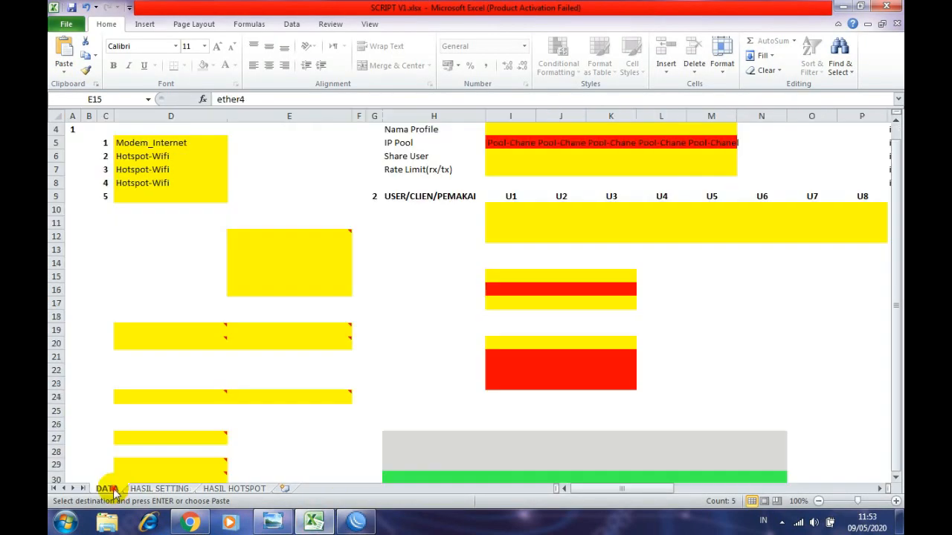
scroll(141, 281, "down", 1)
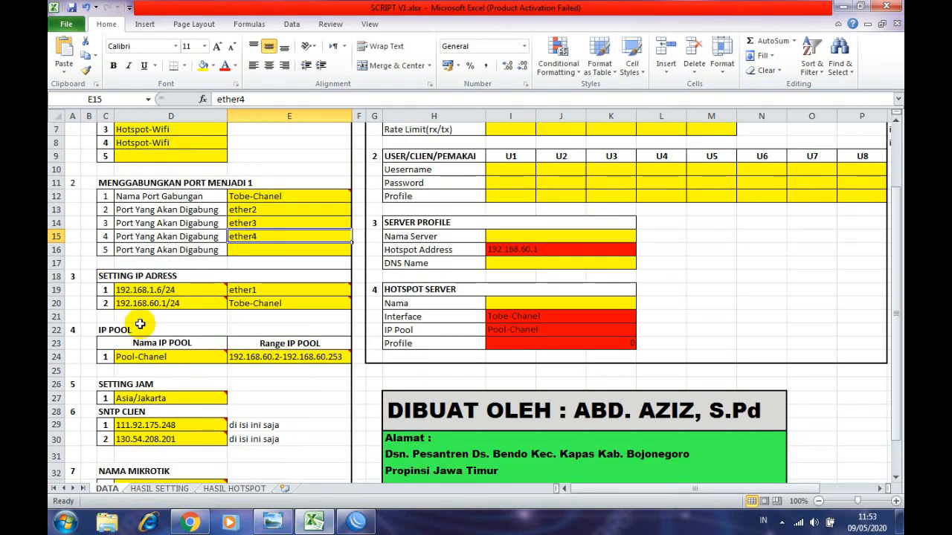
scroll(148, 357, "down", 2)
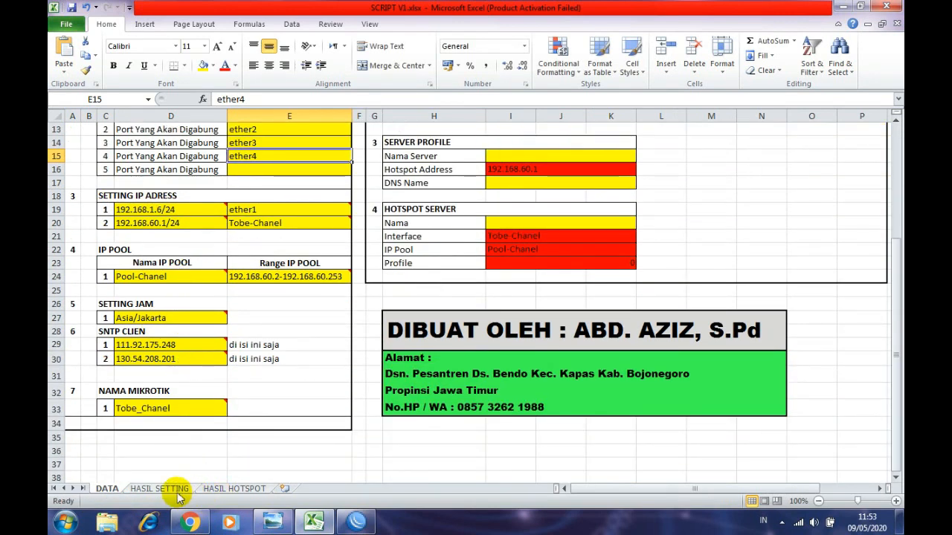
left_click(167, 489)
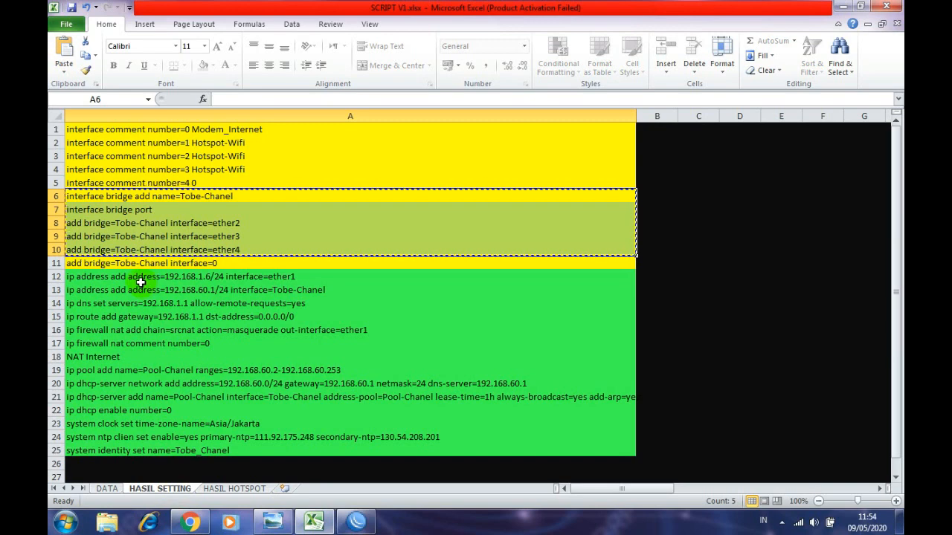
left_click_drag(127, 280, 126, 453)
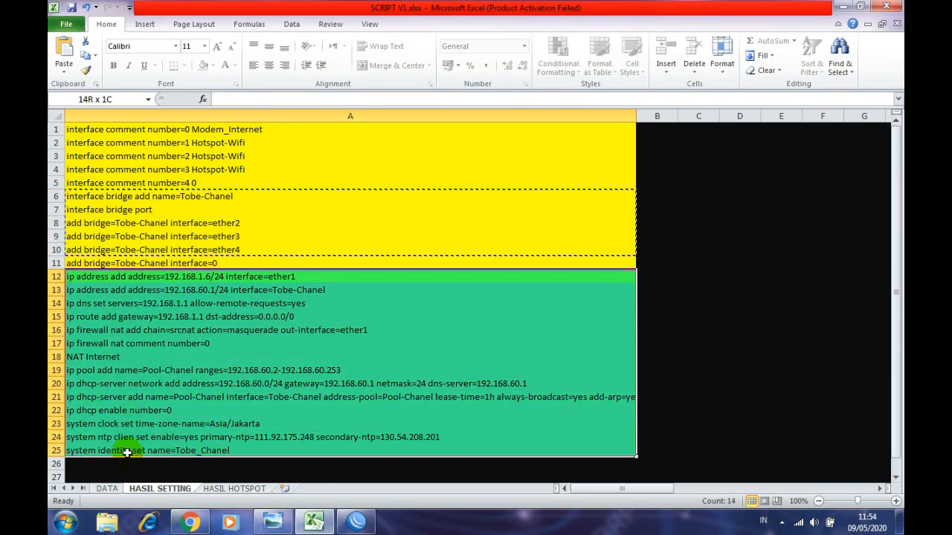
right_click(147, 366)
left_click(182, 172)
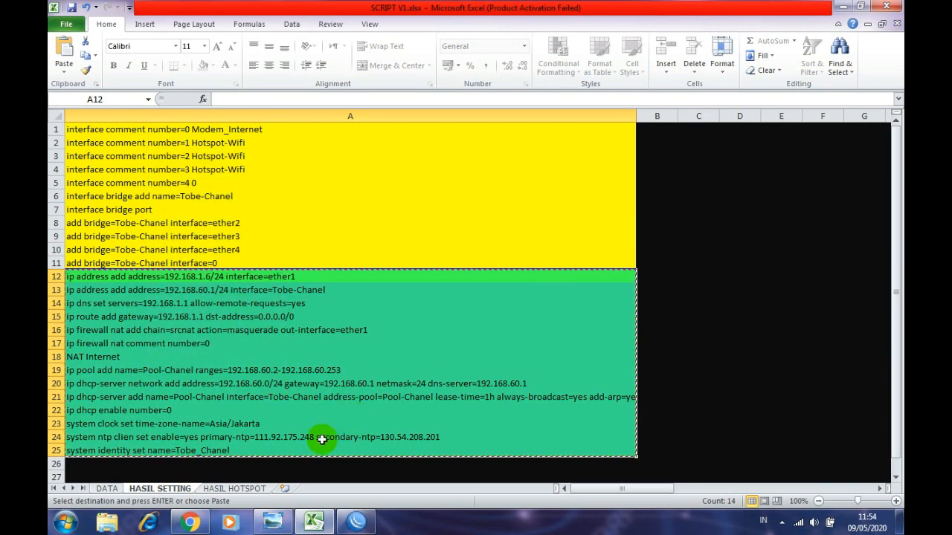
left_click(356, 522)
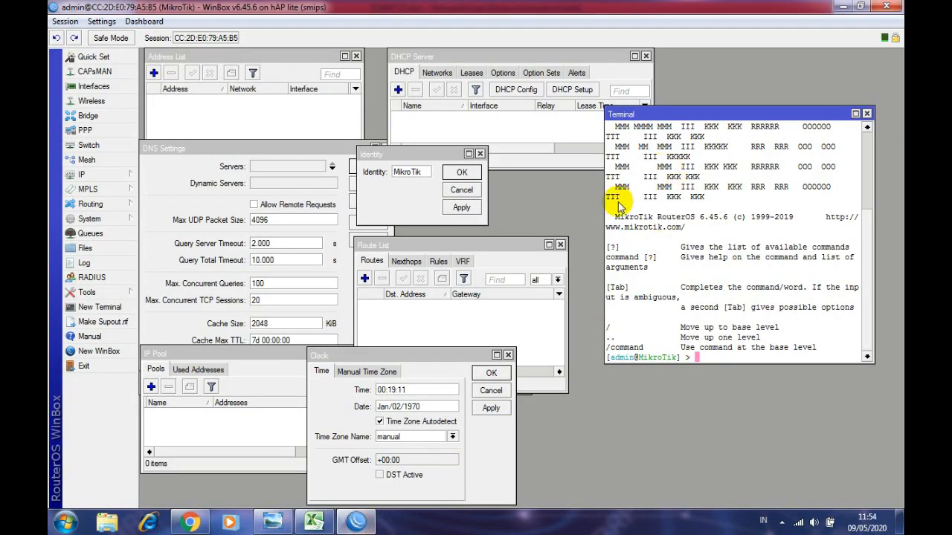
- Rearrange the terminal, address list, DNS, identity, DHCP server, IP pool and clock windows
left_click_drag(603, 202, 571, 199)
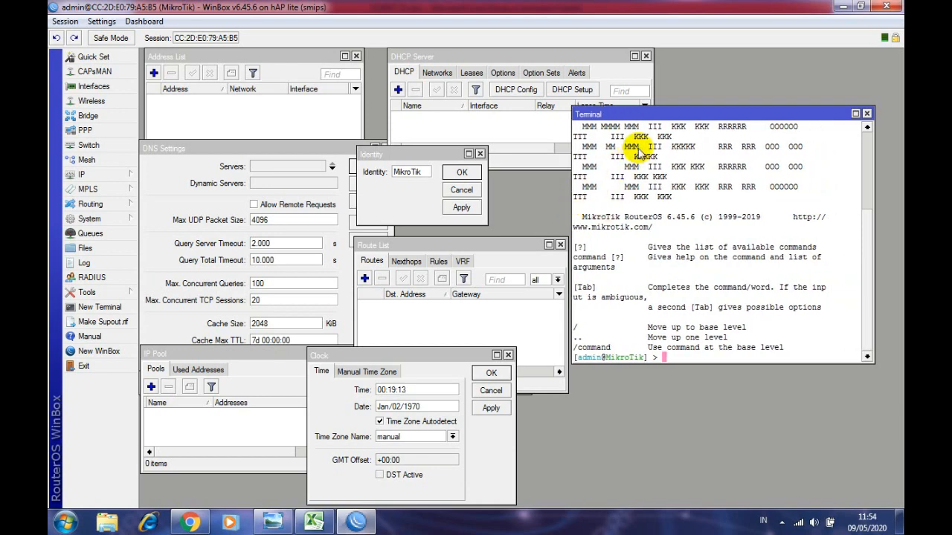
left_click_drag(647, 119, 681, 117)
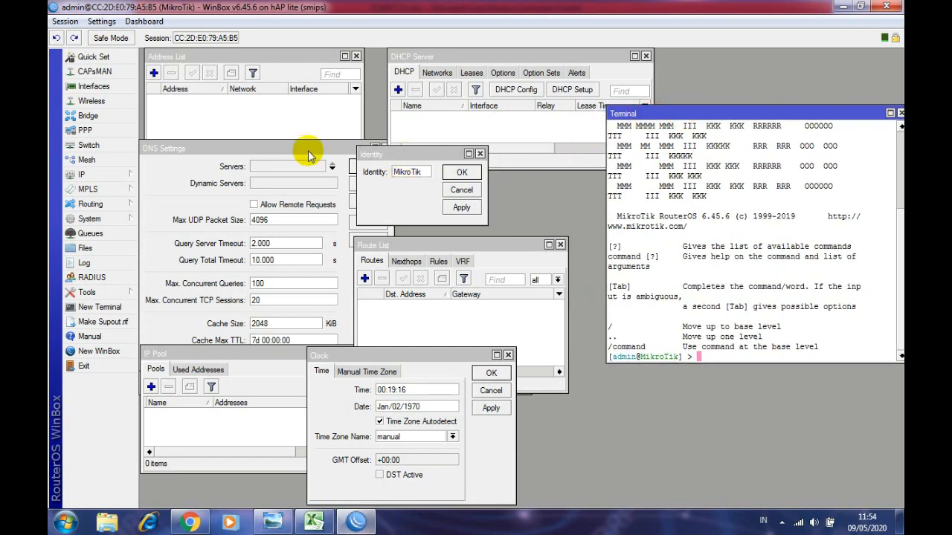
left_click(166, 63)
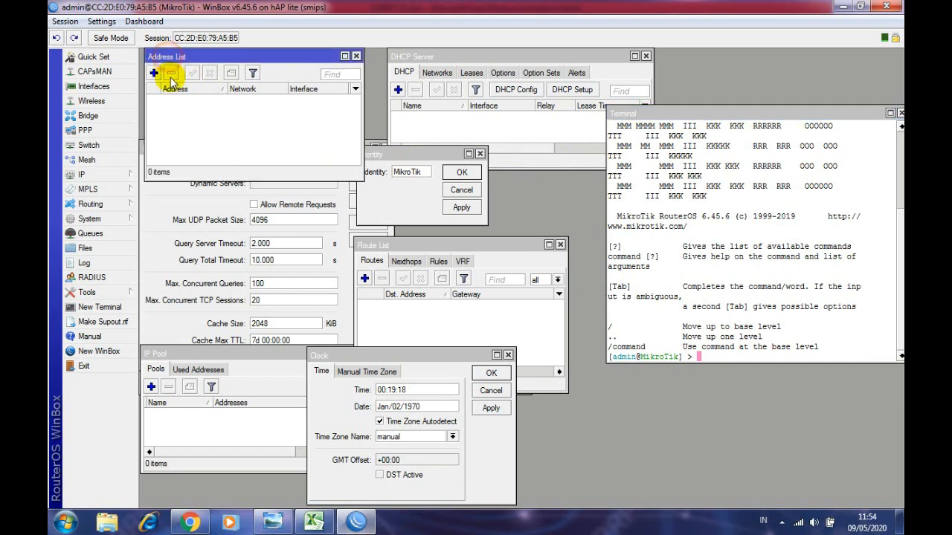
left_click(165, 198)
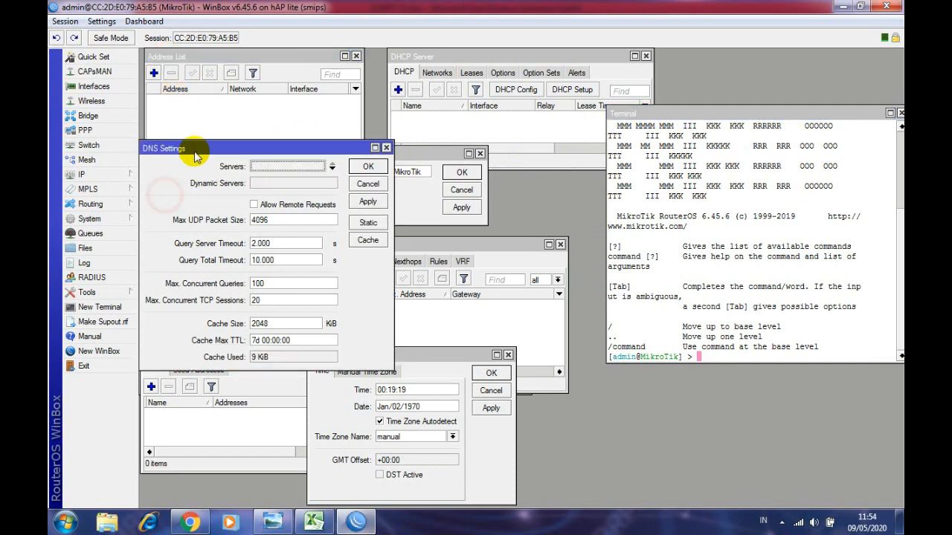
left_click_drag(196, 152, 190, 149)
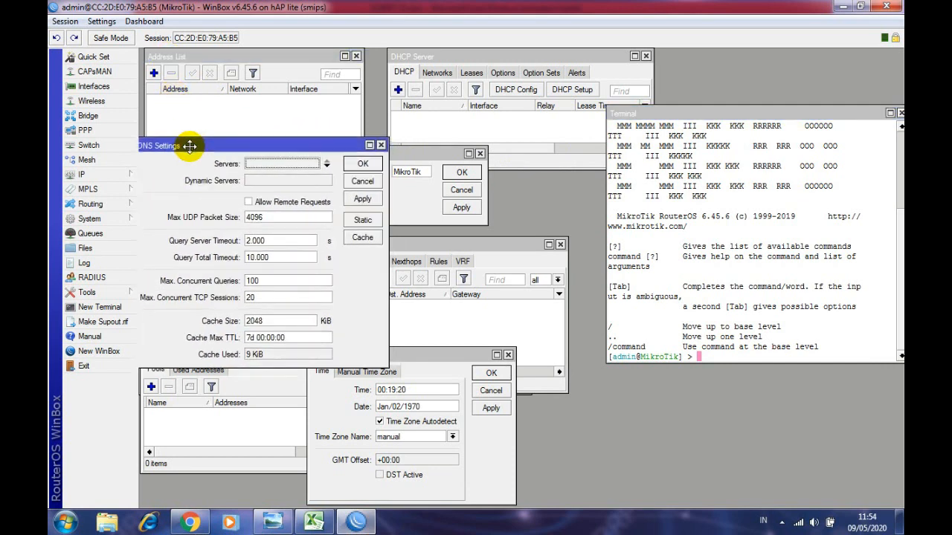
left_click(414, 158)
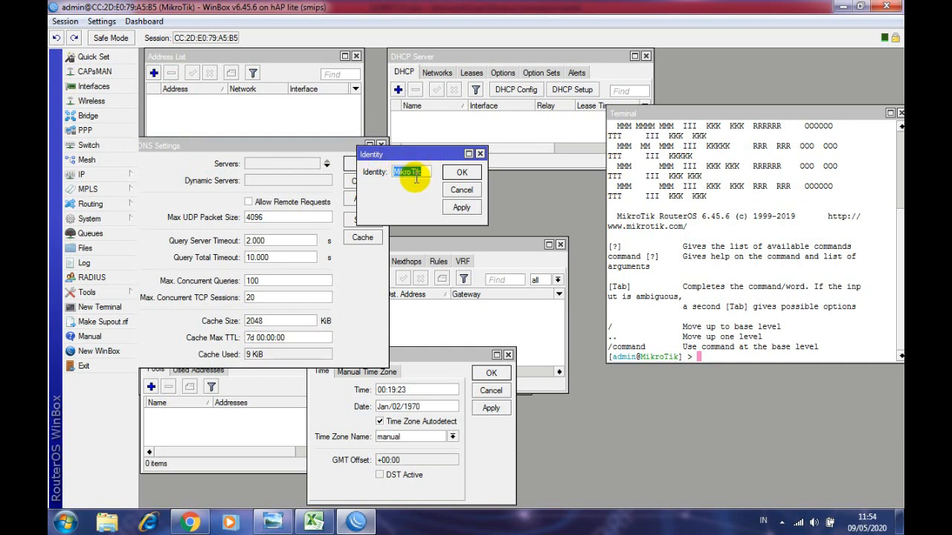
left_click(455, 58)
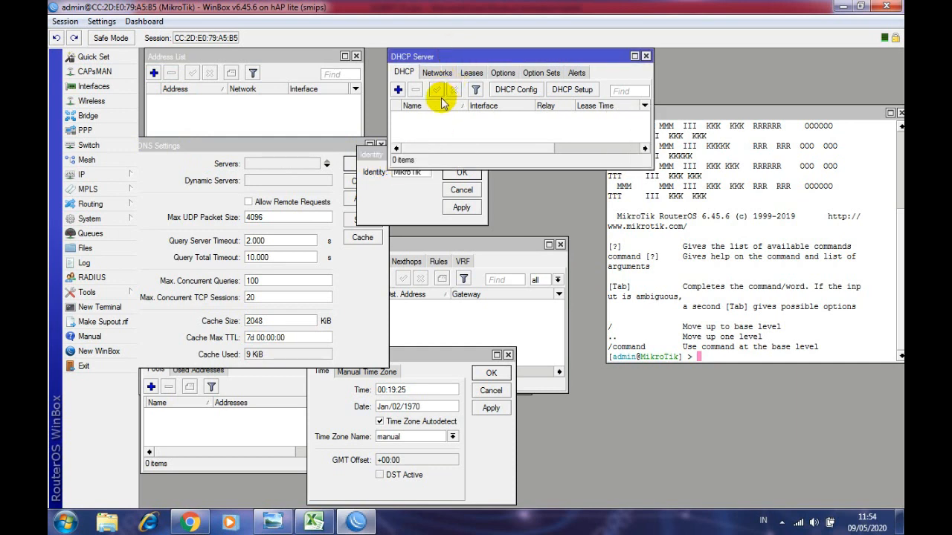
left_click(438, 76)
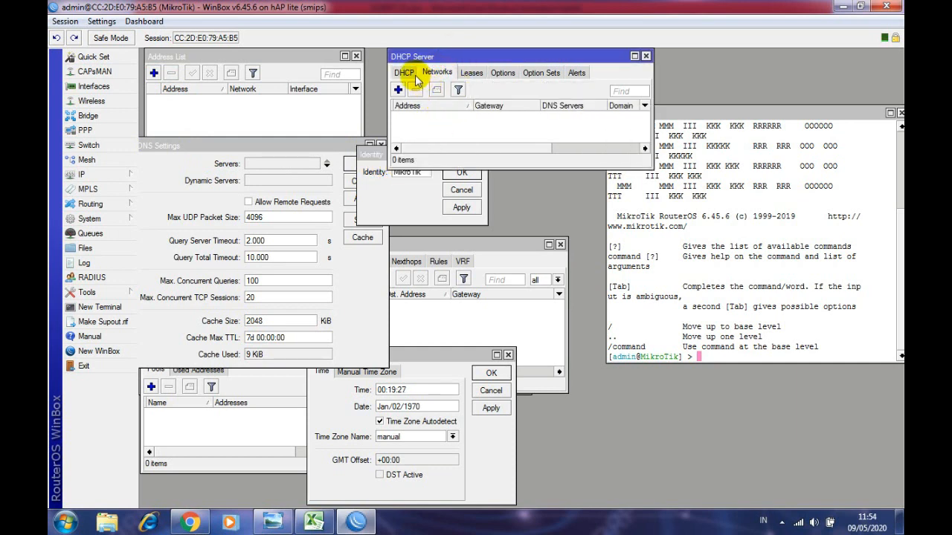
left_click(405, 74)
left_click(209, 413)
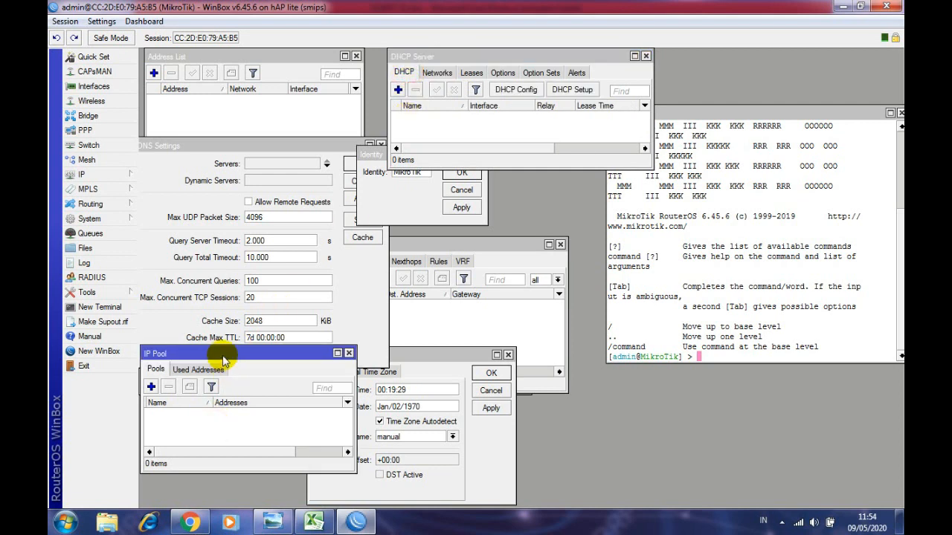
left_click_drag(462, 354, 418, 355)
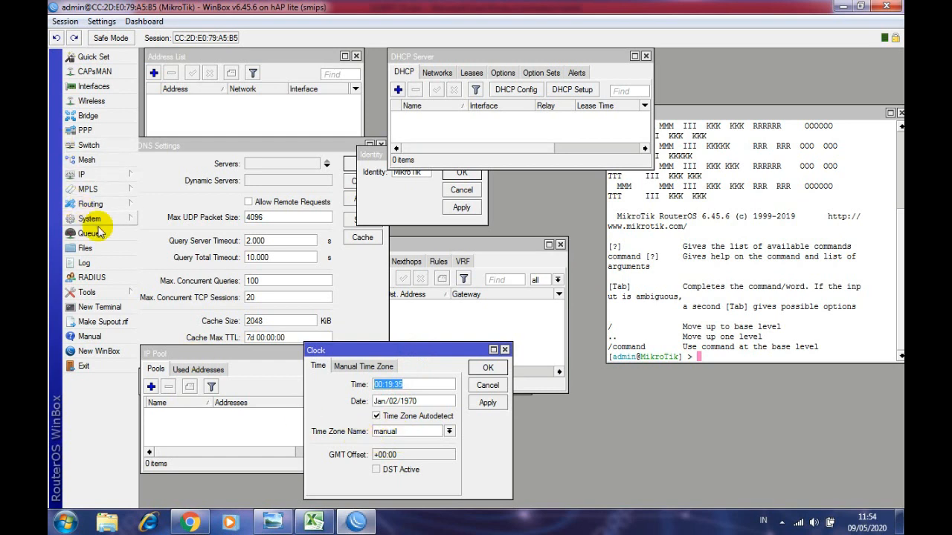
- Open System > SNTP Client, place it lower right, and bring the terminal forward
left_click(95, 179)
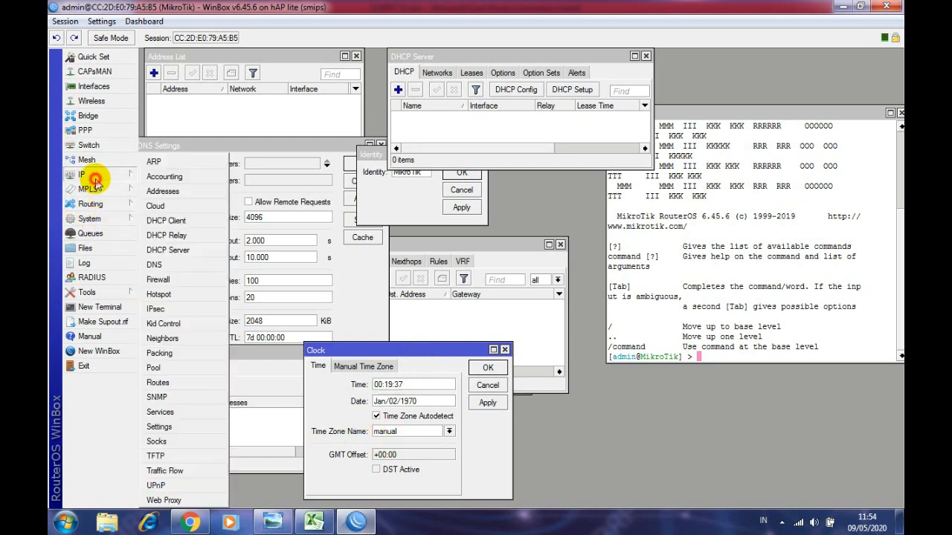
left_click(100, 218)
left_click(165, 412)
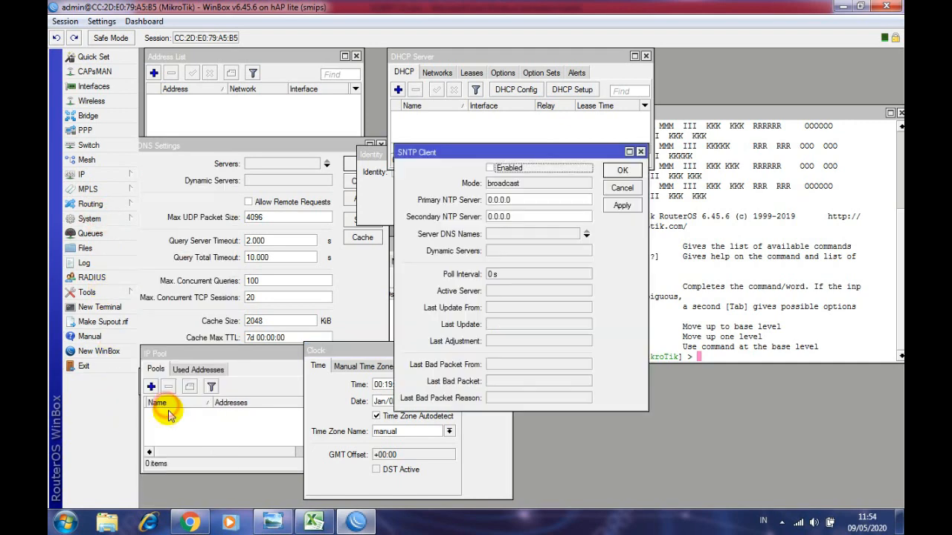
left_click_drag(498, 153, 614, 309)
left_click(560, 269)
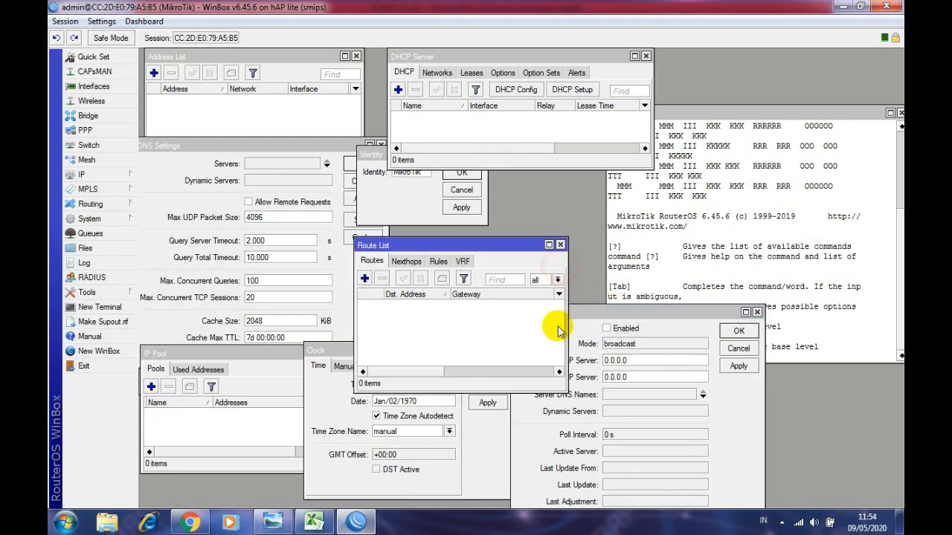
left_click(490, 431)
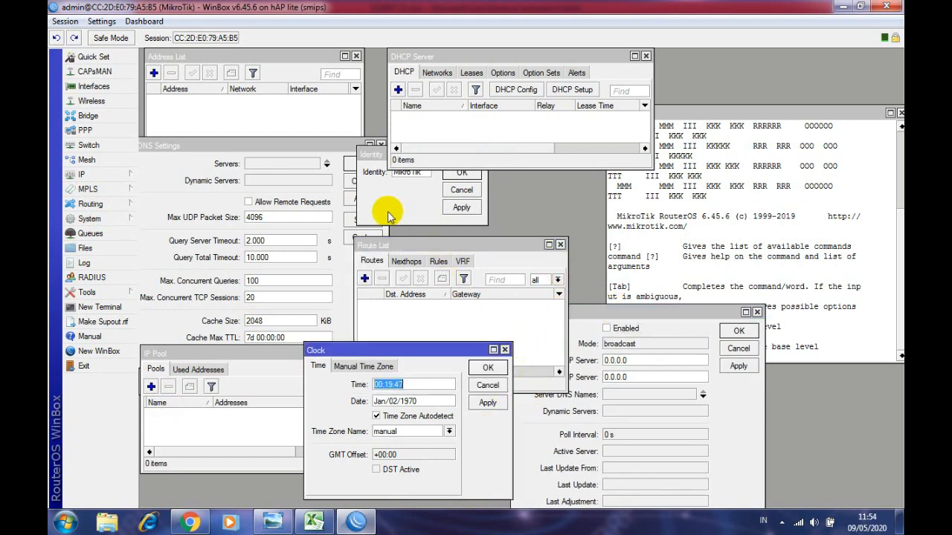
left_click(700, 117)
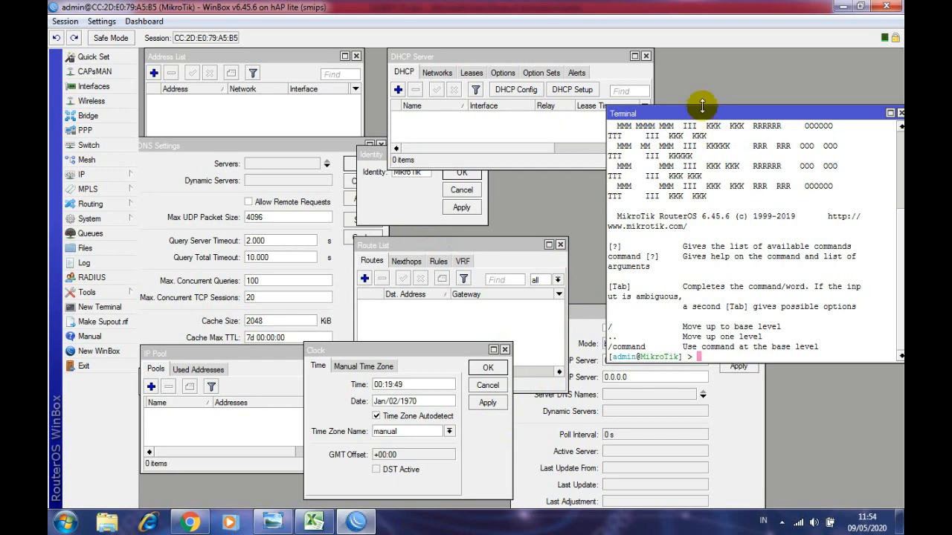
- Paste the copied setup commands into the terminal to run them
left_click_drag(710, 118, 716, 67)
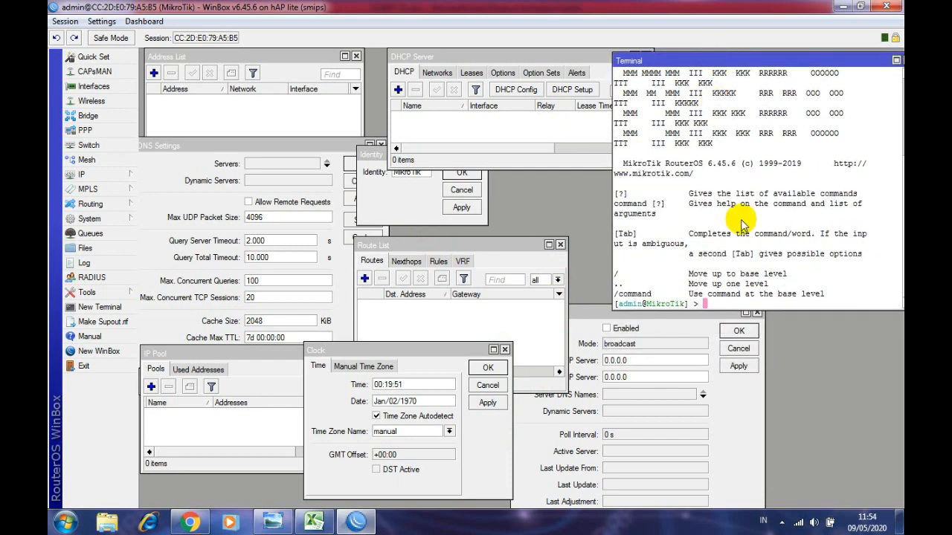
right_click(717, 306)
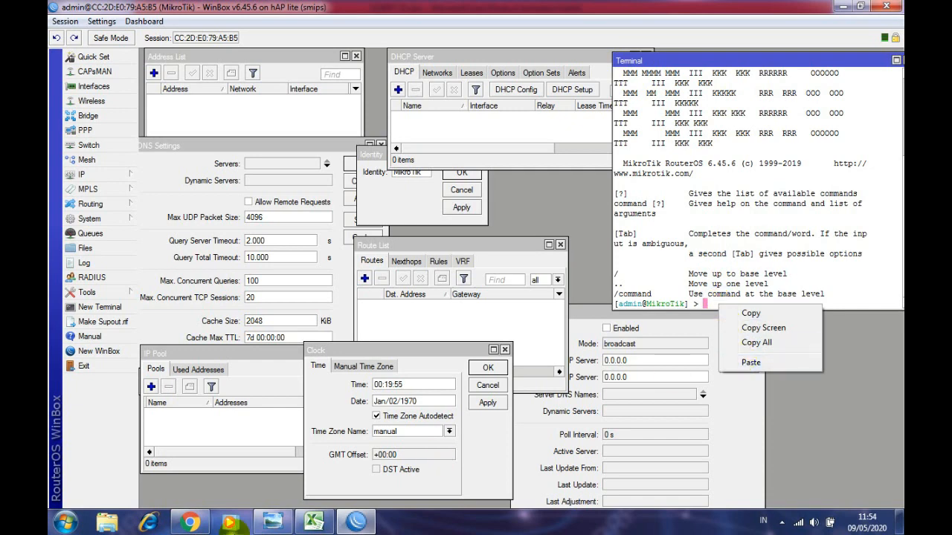
left_click(312, 524)
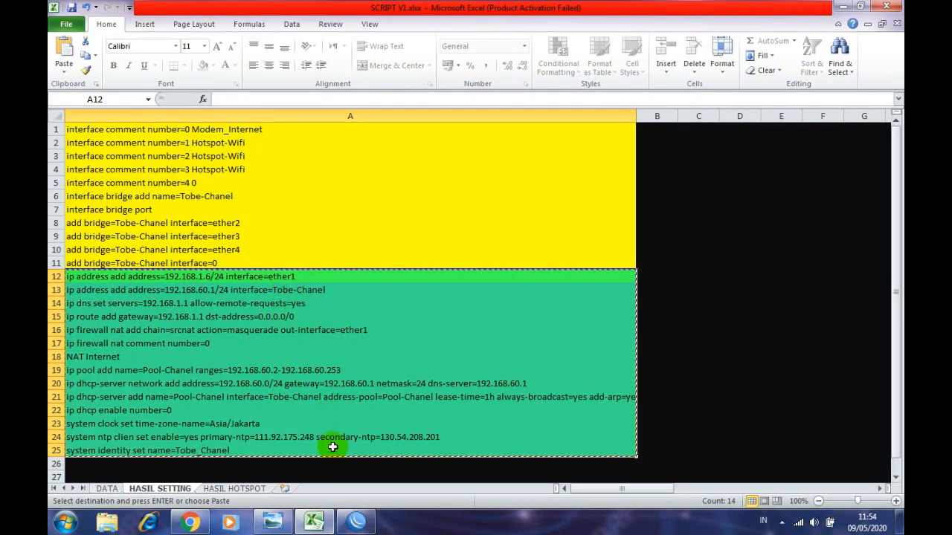
left_click(356, 523)
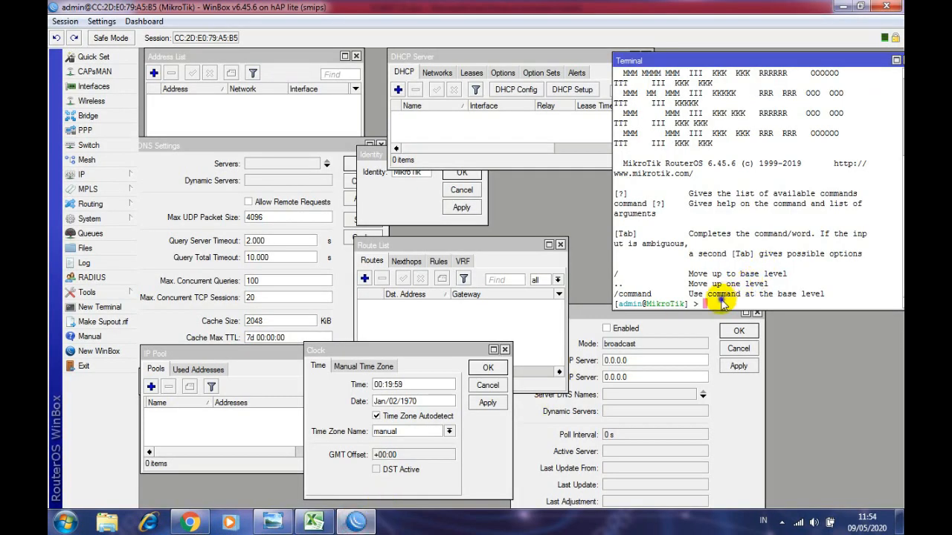
right_click(722, 304)
left_click(741, 357)
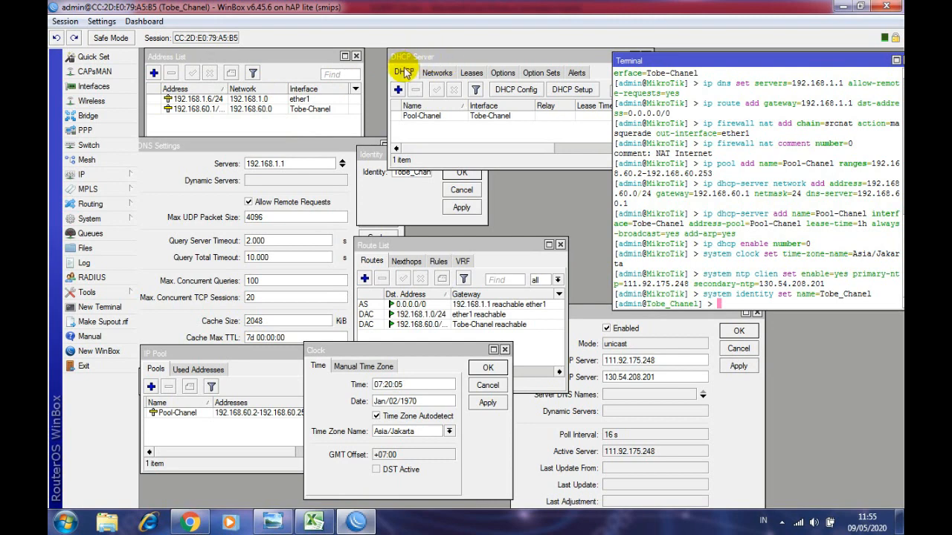
- Verify the new DHCP network and identity Tobe_Chanel, then close Identity, DHCP Server and Address List
left_click_drag(411, 61, 391, 59)
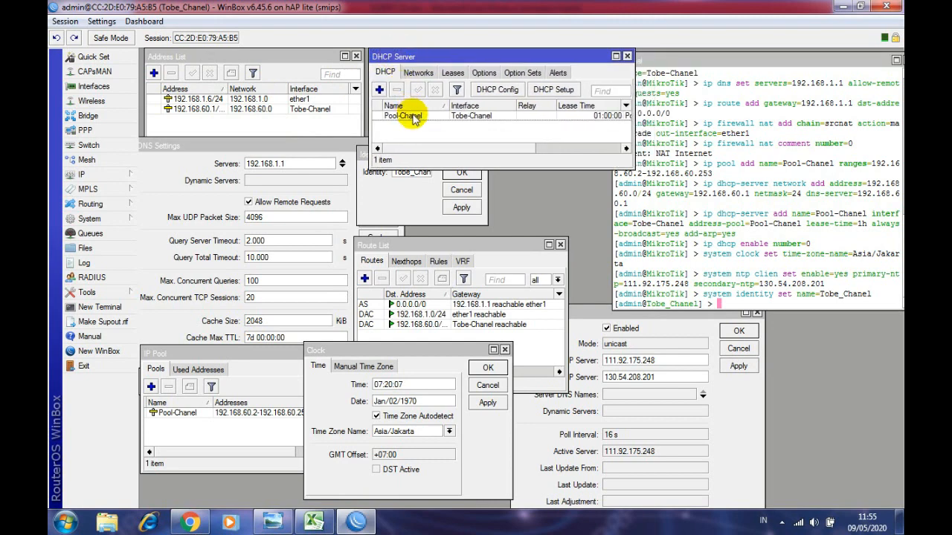
left_click(418, 72)
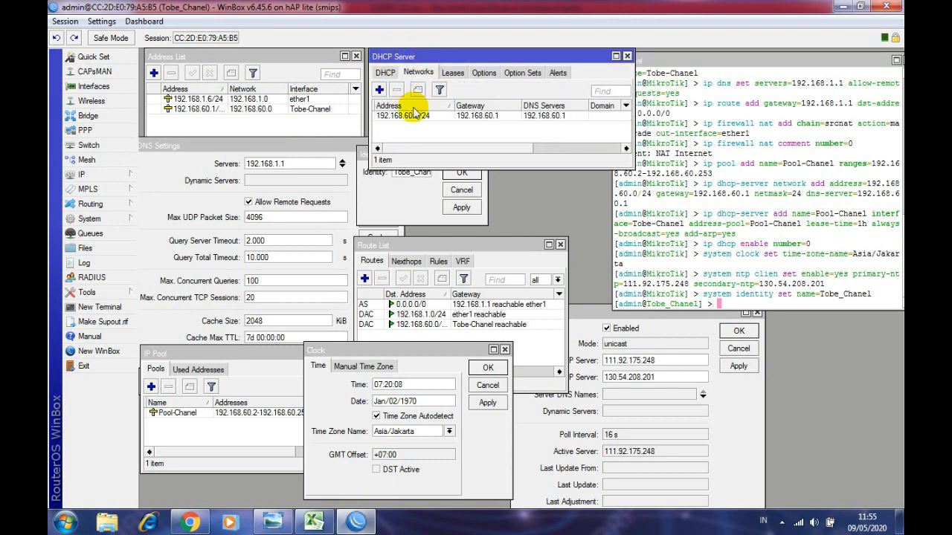
left_click(418, 190)
left_click(380, 155)
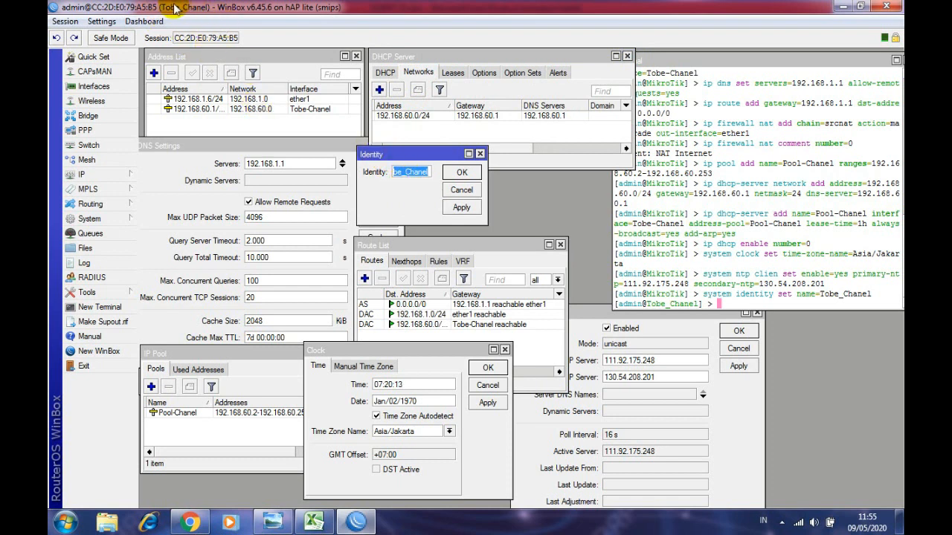
left_click(470, 173)
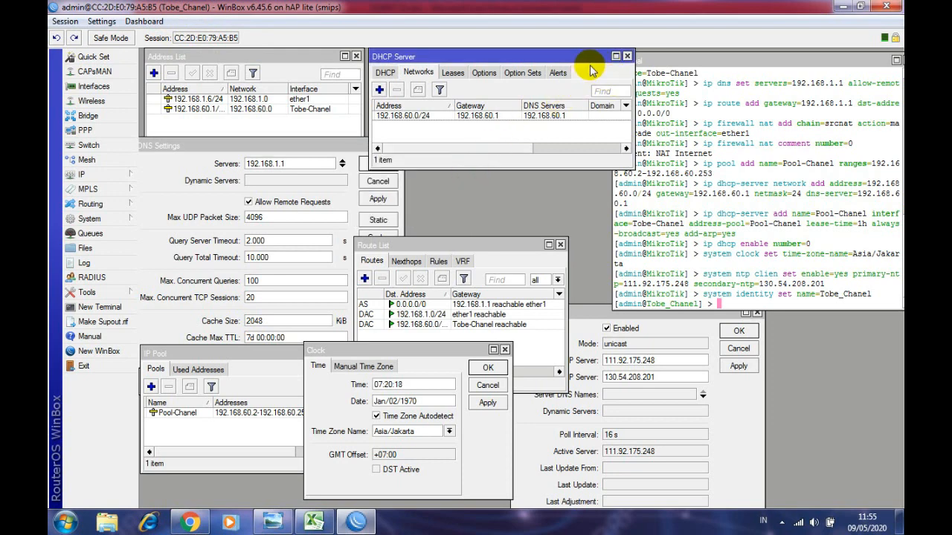
left_click(627, 57)
left_click(356, 57)
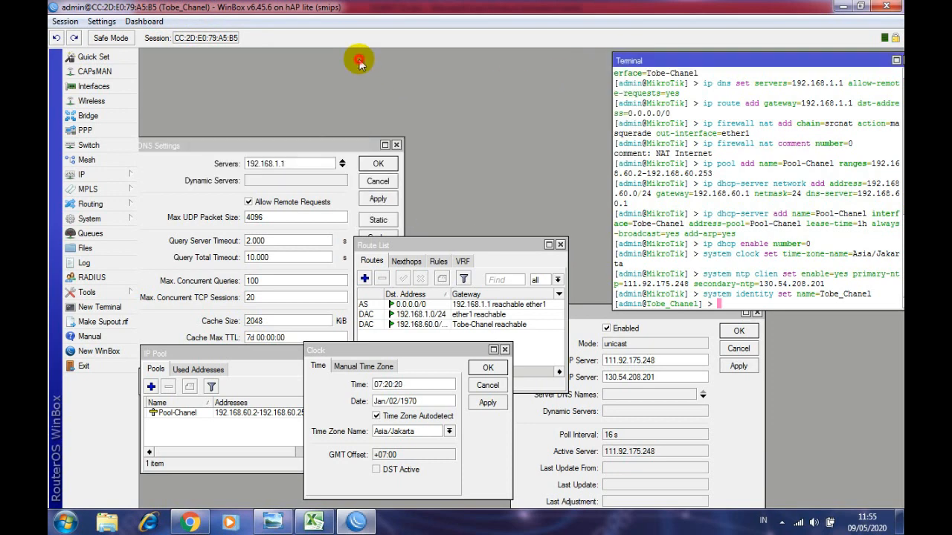
- Close DNS settings, review routes 0.0.0.0/0, 192.168.1.0/24 and Tobe-Chanel, then close Route List
left_click_drag(348, 145, 365, 70)
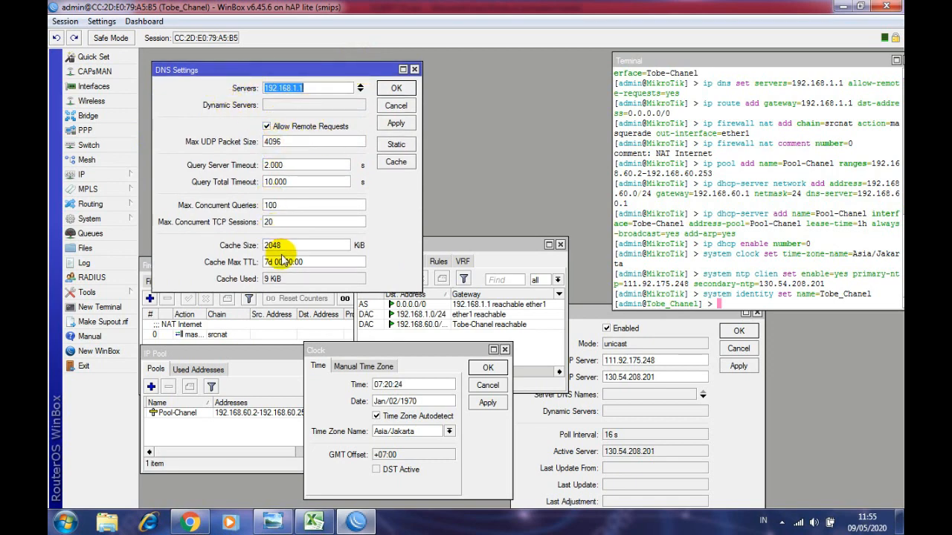
left_click(399, 87)
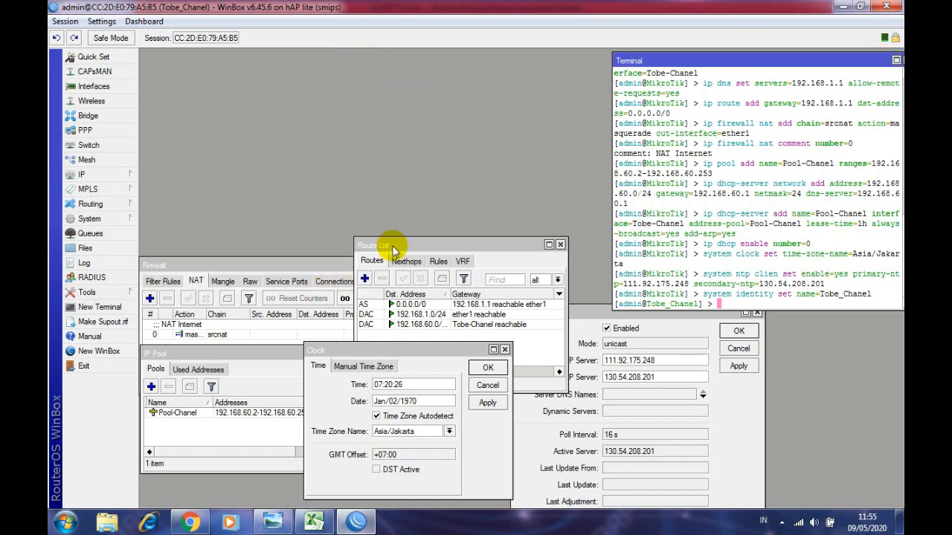
left_click_drag(389, 245, 295, 74)
left_click(298, 132)
left_click(303, 142)
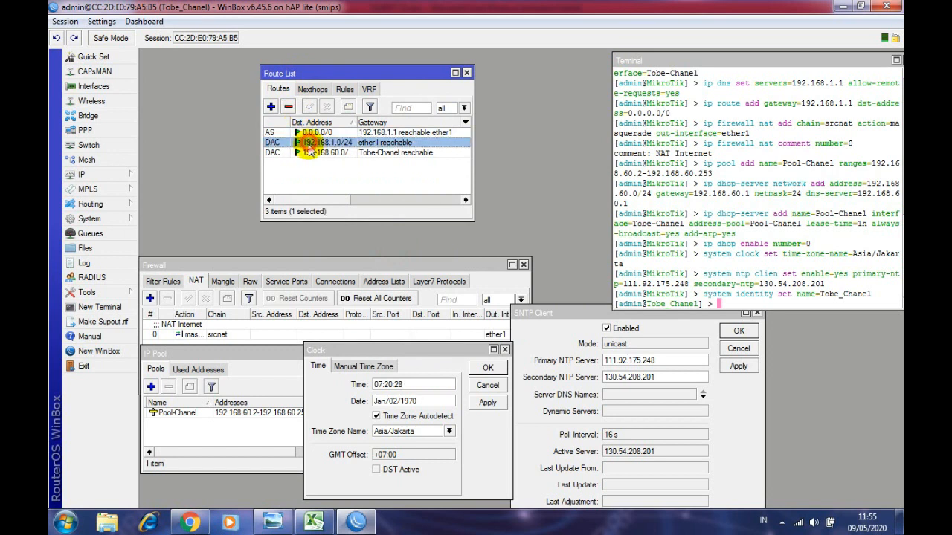
left_click(298, 152)
left_click(311, 89)
left_click(277, 89)
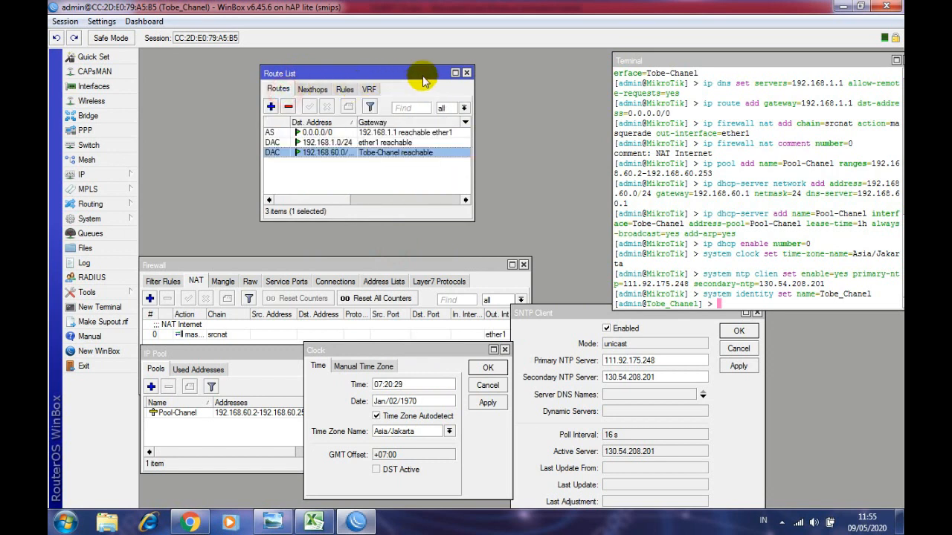
left_click(467, 73)
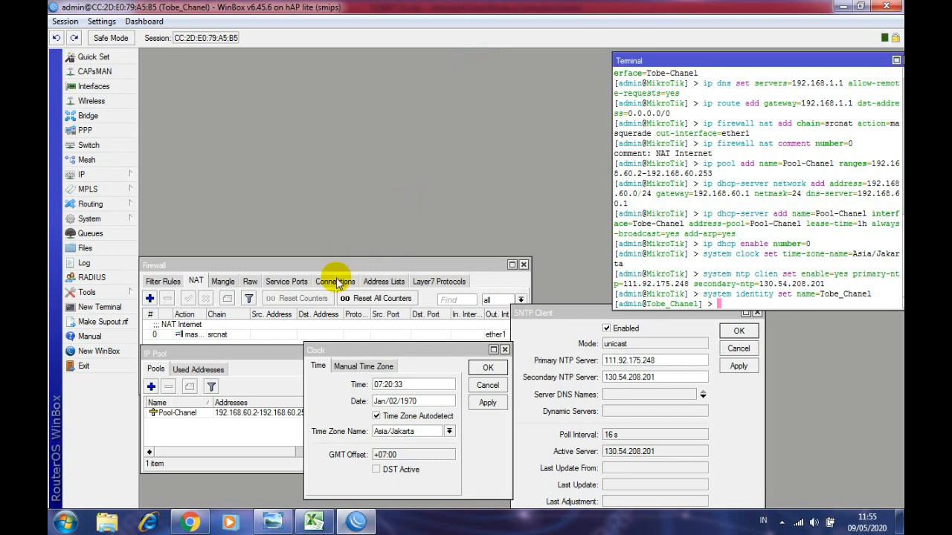
- Check the NAT Internet masquerade rule, close Firewall, and OK the Clock settings
left_click_drag(354, 266, 366, 124)
left_click(221, 190)
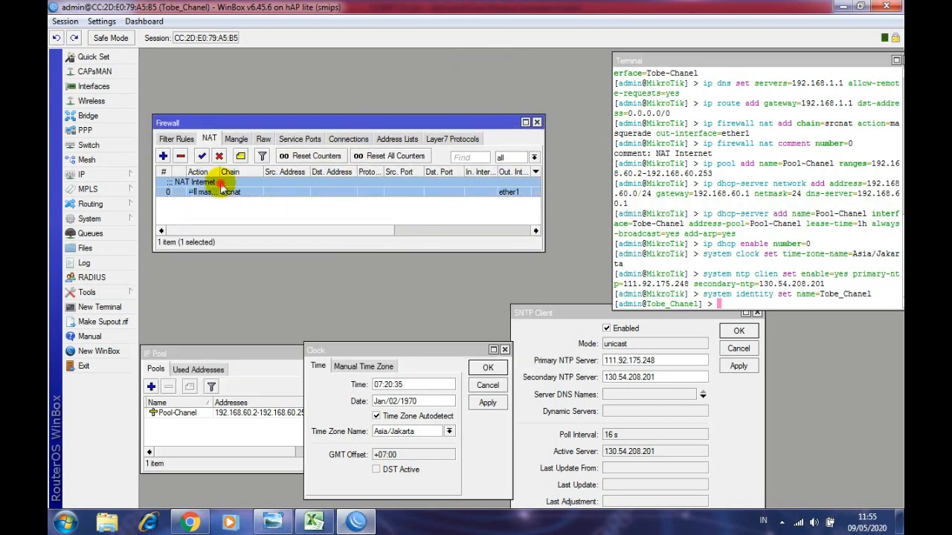
left_click(182, 139)
left_click(210, 139)
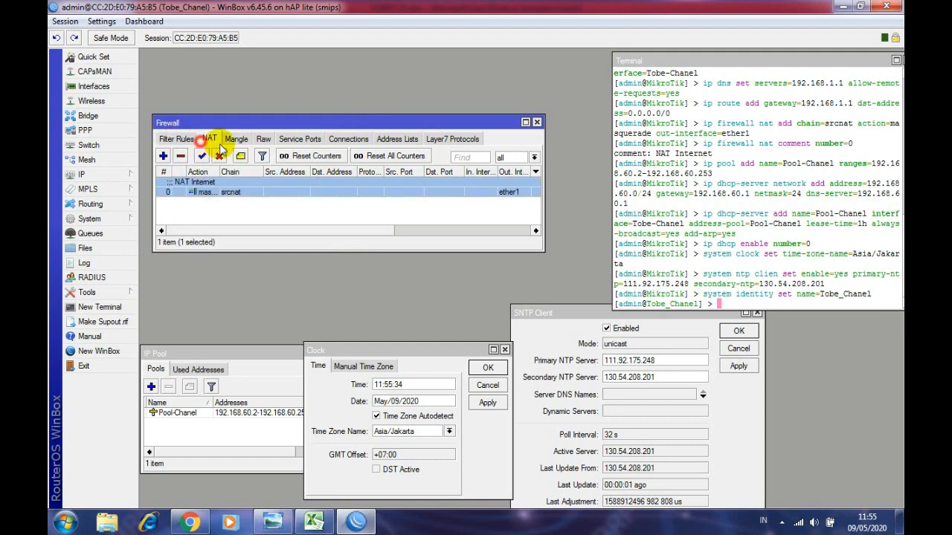
left_click(536, 123)
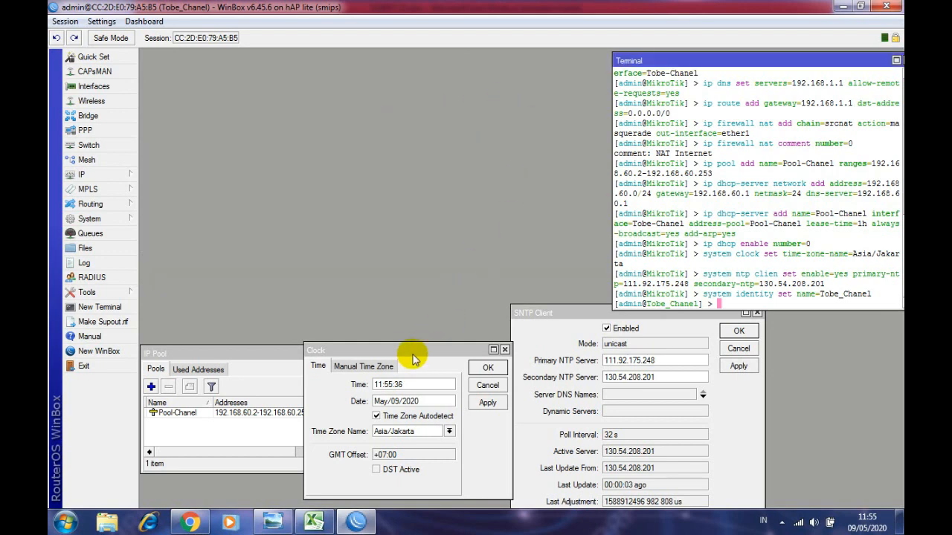
left_click_drag(414, 359, 344, 104)
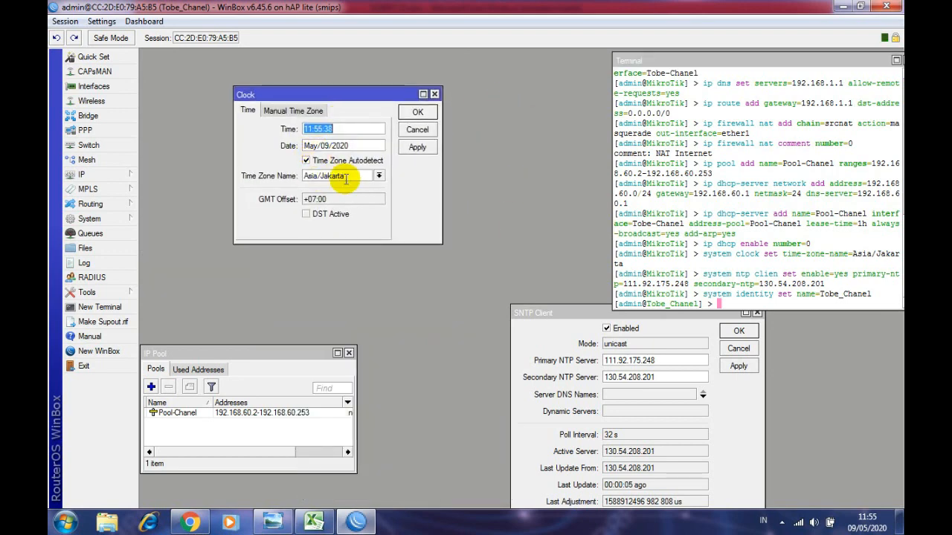
left_click(414, 113)
- Inspect the Pool-Chanel address pool, close IP Pool, and move SNTP Client to the upper left
left_click_drag(270, 346, 310, 185)
left_click(268, 253)
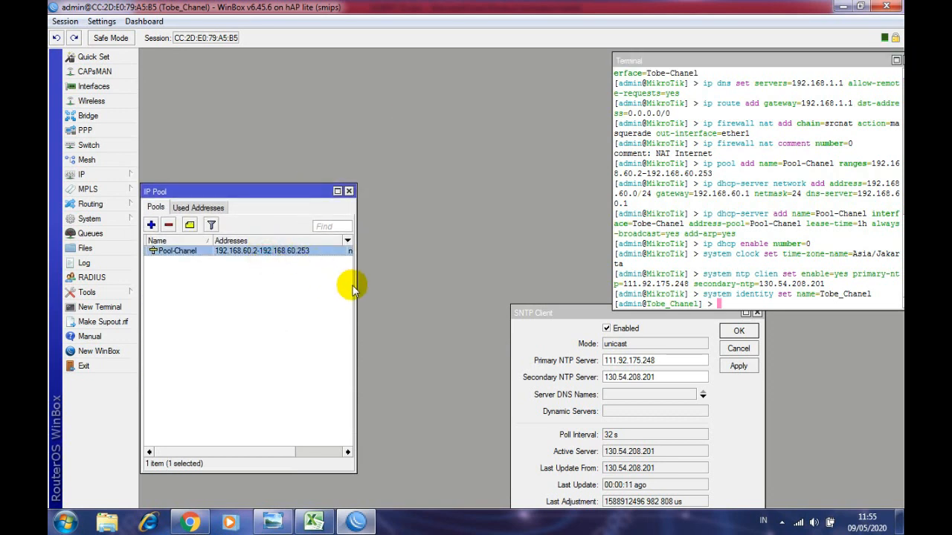
left_click_drag(356, 287, 455, 261)
left_click(447, 191)
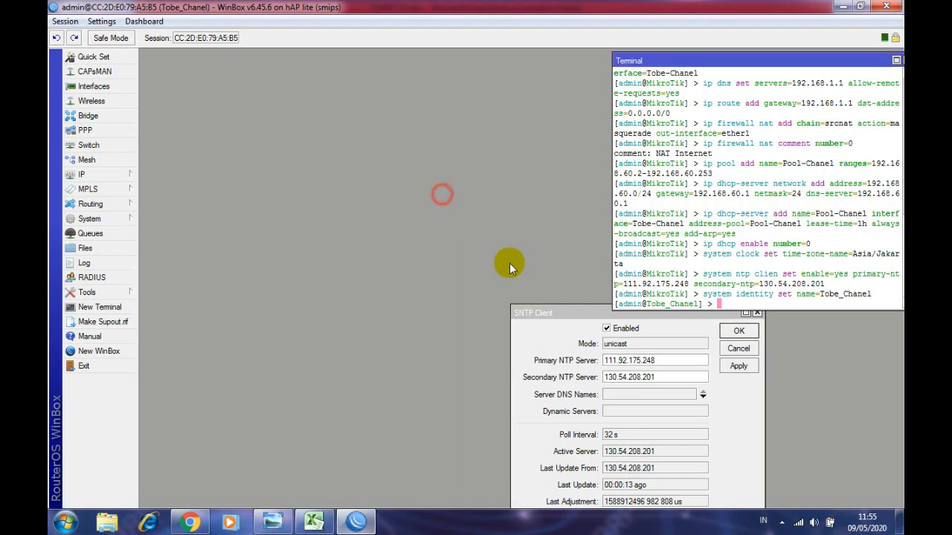
left_click_drag(572, 316, 238, 98)
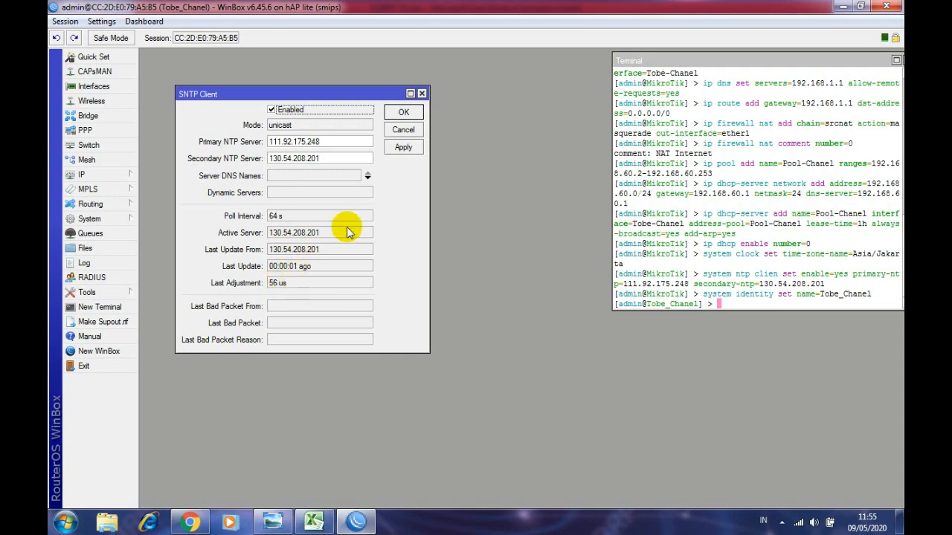
- Close SNTP Client, enlarge the terminal, ping google.com, then close the terminal
left_click(421, 95)
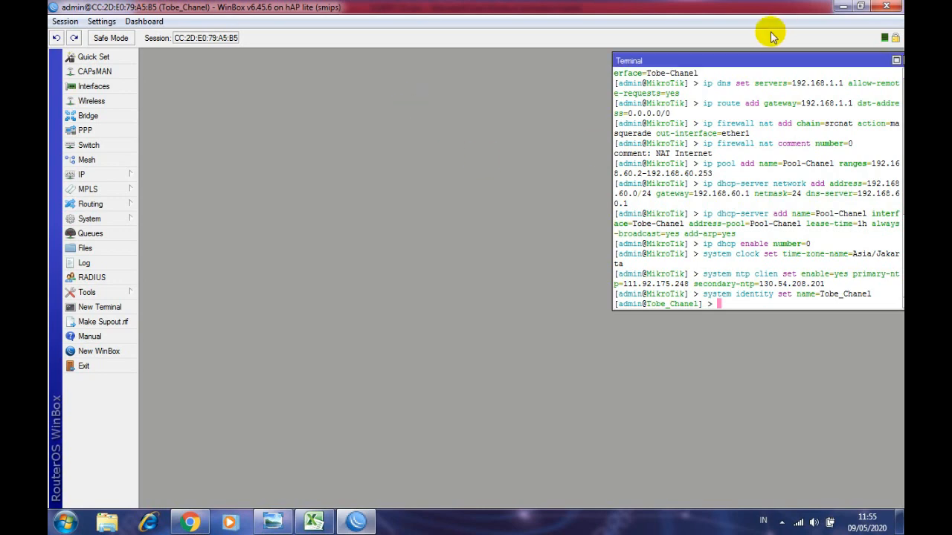
left_click_drag(747, 65, 329, 34)
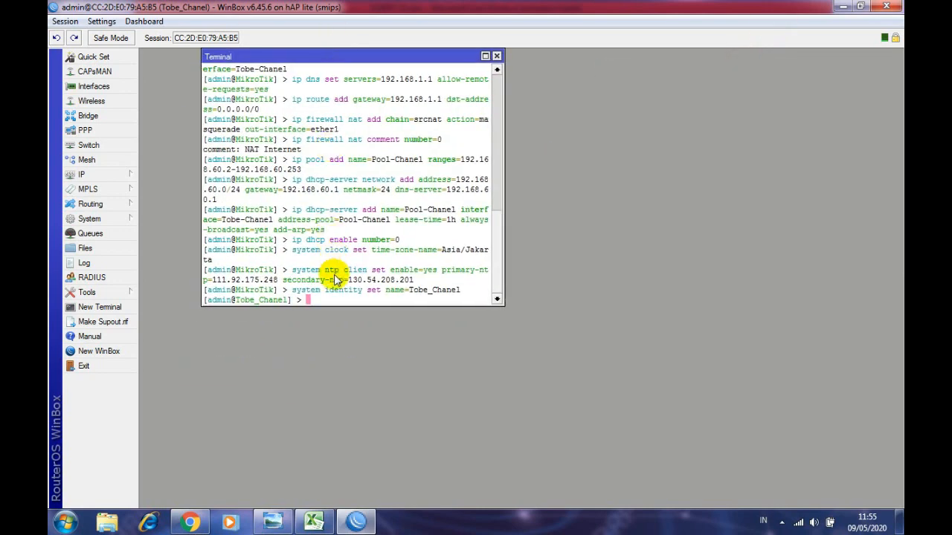
left_click_drag(335, 303, 340, 422)
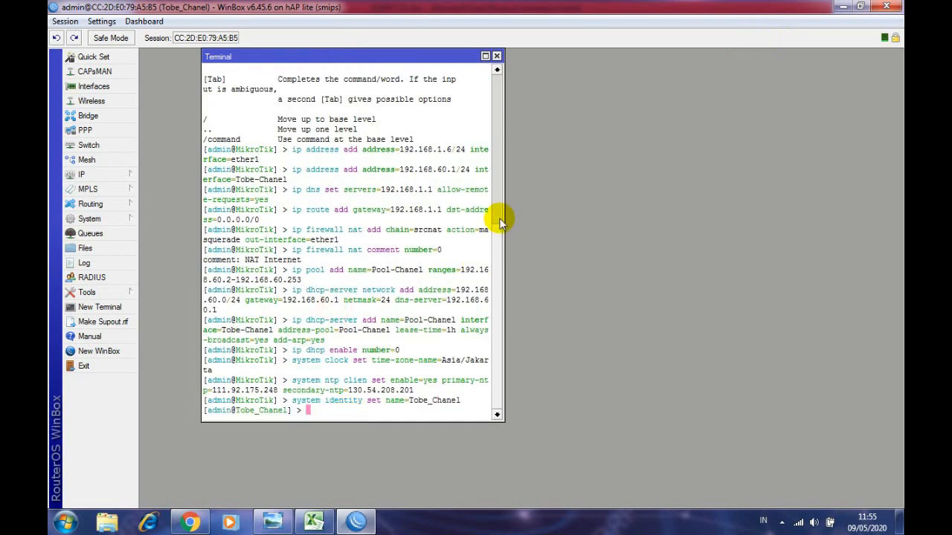
left_click_drag(505, 216, 775, 163)
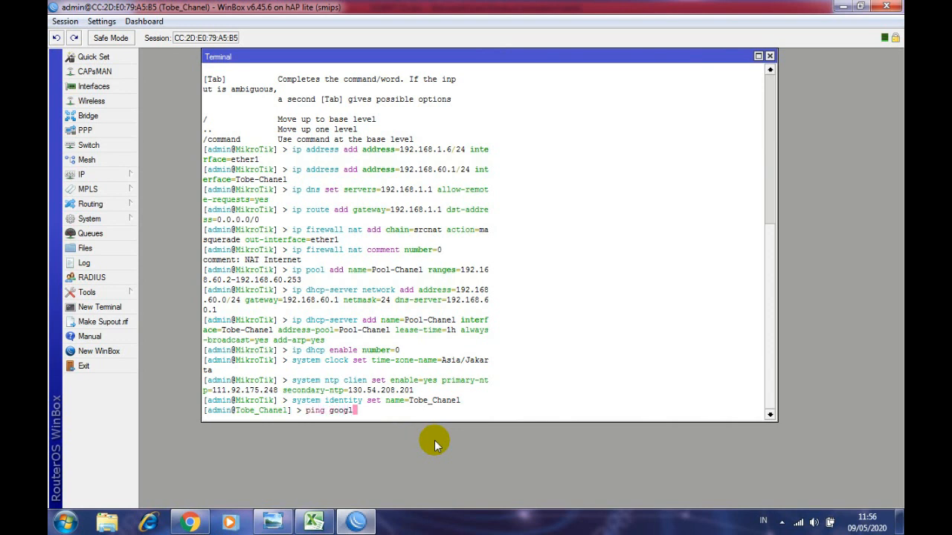
key("Return")
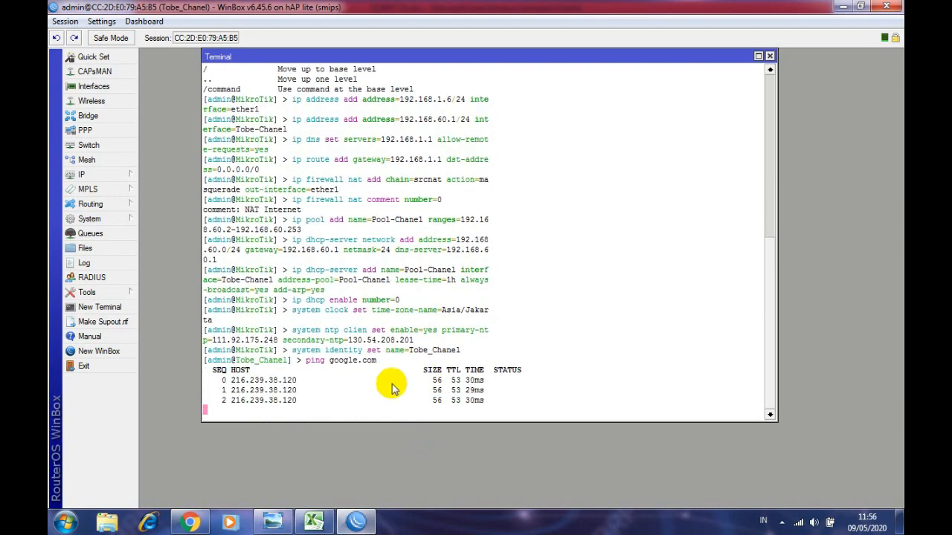
left_click(769, 58)
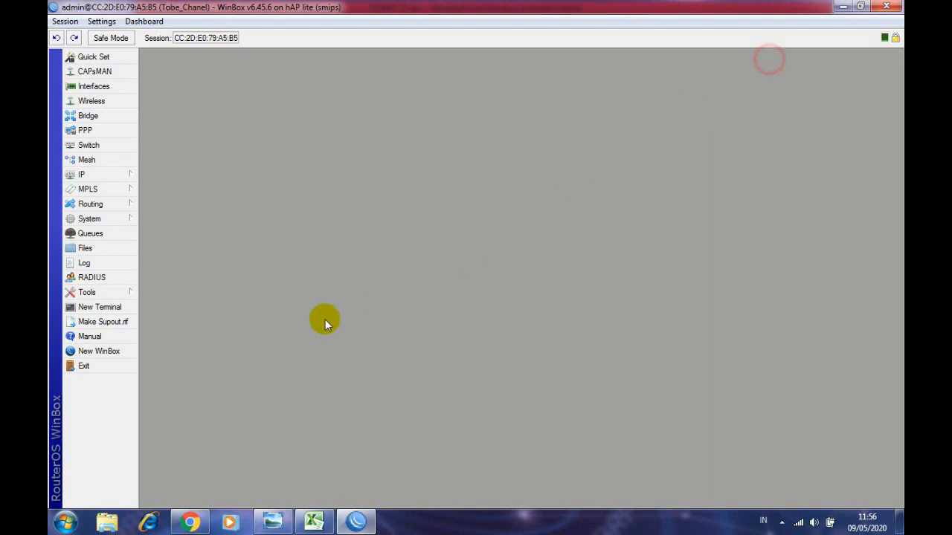
- In a new terminal, ping facebook.com and then close it
left_click(102, 308)
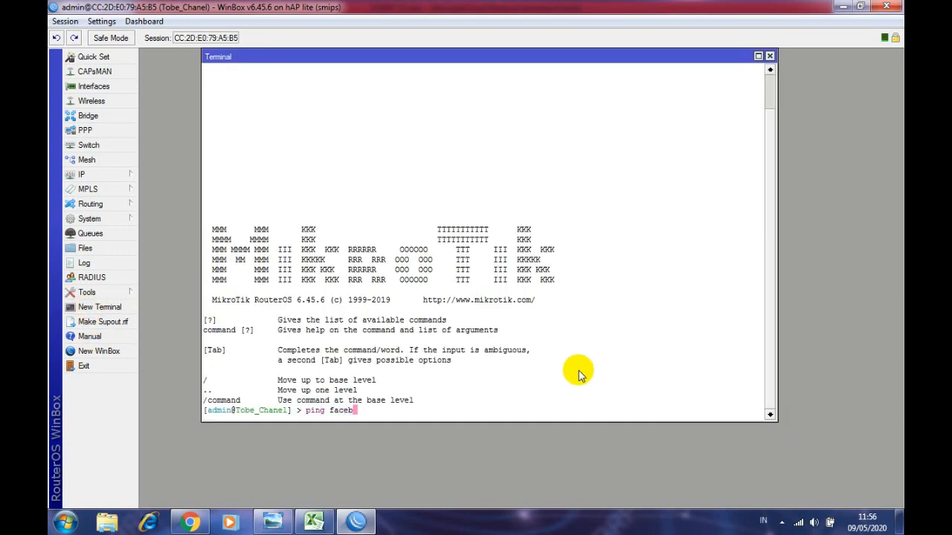
type("ping facebook.com")
key("Return")
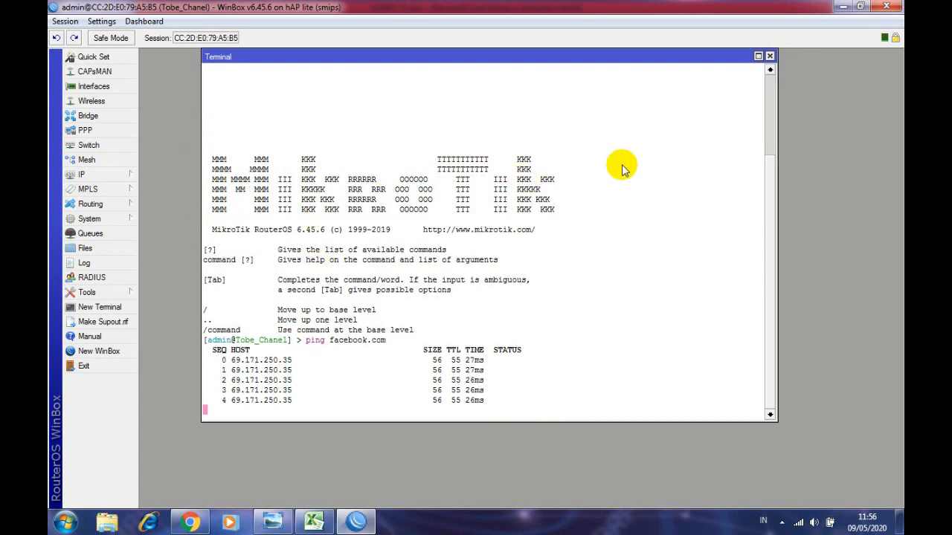
left_click(770, 57)
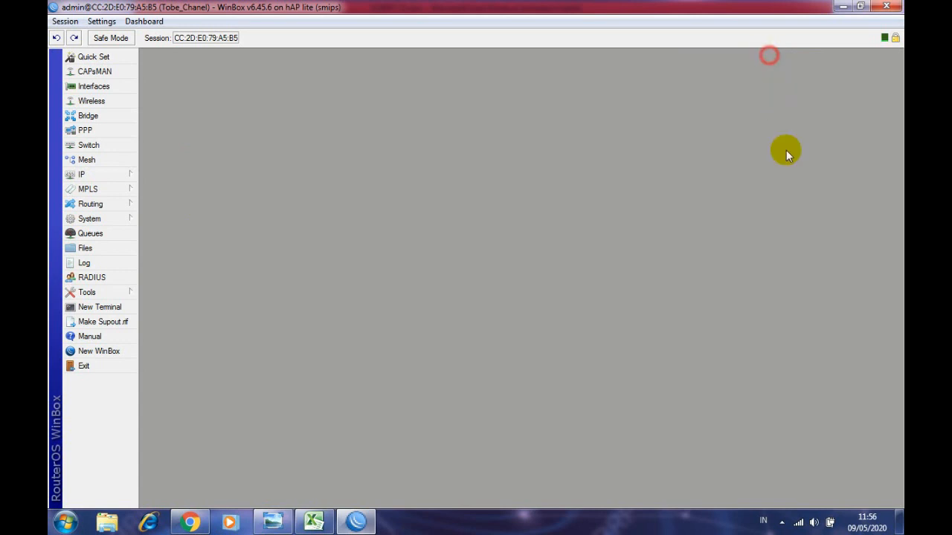
- Disconnect the laptop from the TOKO BERKAH Wi-Fi network
left_click(798, 523)
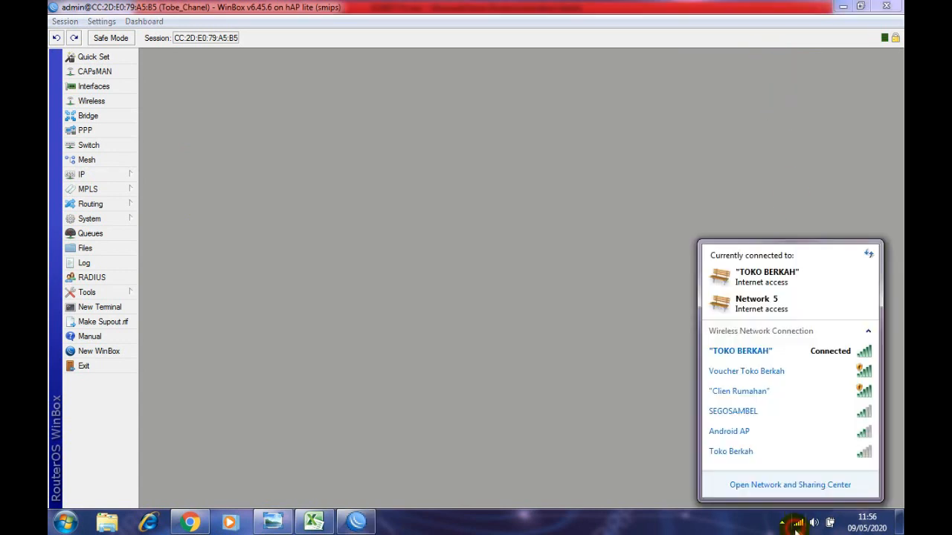
left_click(798, 346)
left_click(826, 371)
left_click(549, 305)
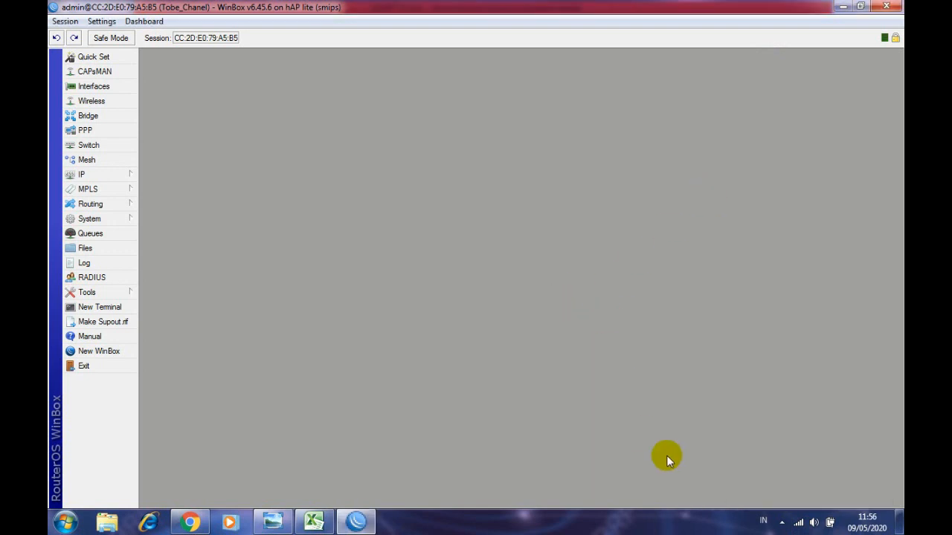
left_click(797, 523)
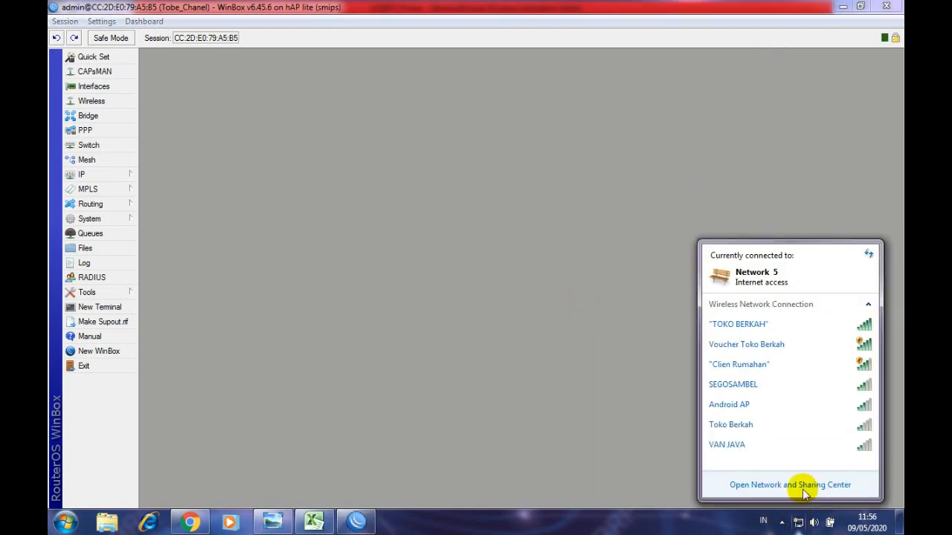
left_click(643, 334)
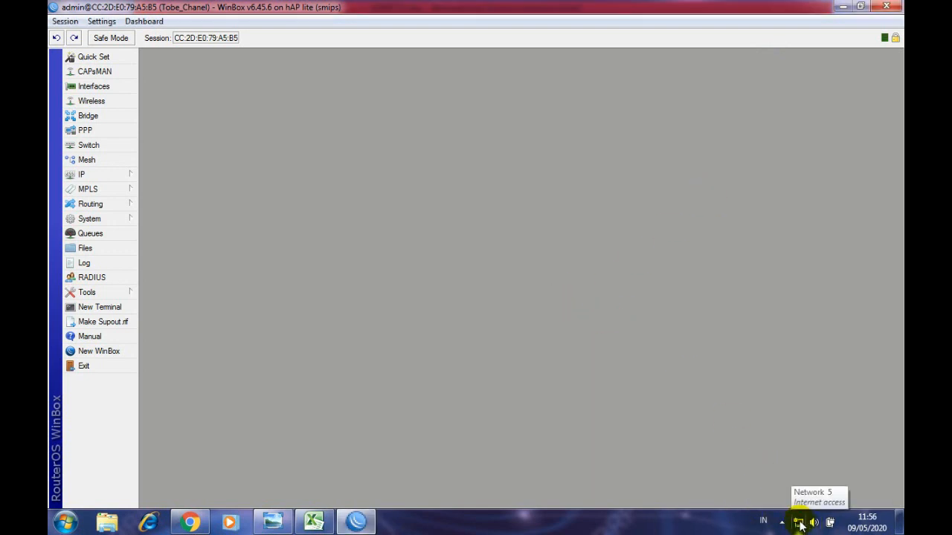
left_click(798, 523)
- Confirm Local Area Connection's IPv4 address is 192.168.60.253, then return to WinBox
left_click(790, 486)
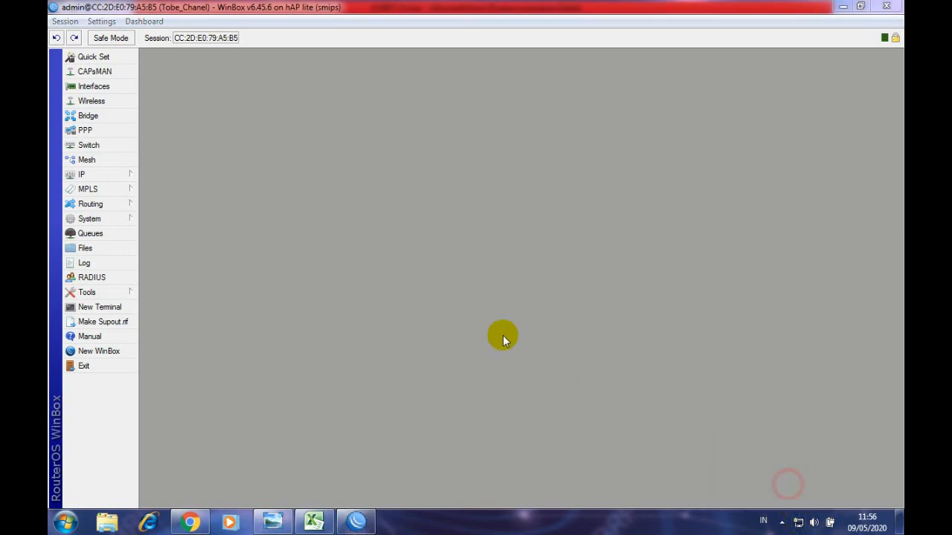
left_click(313, 207)
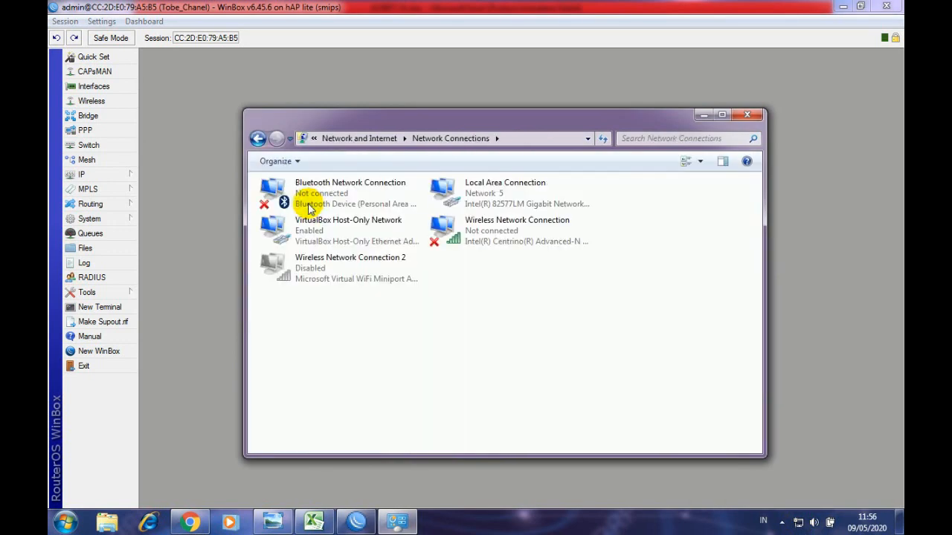
double_click(497, 202)
left_click(414, 259)
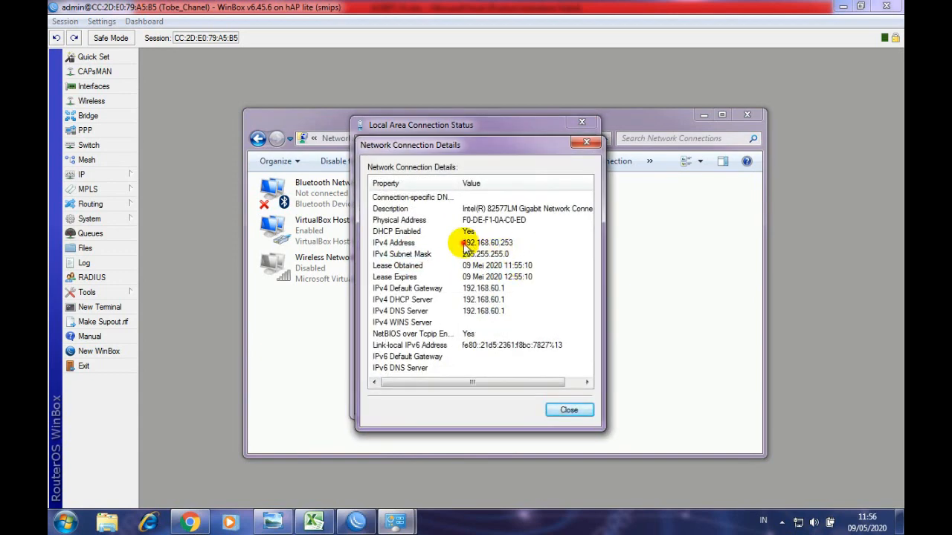
left_click(464, 244)
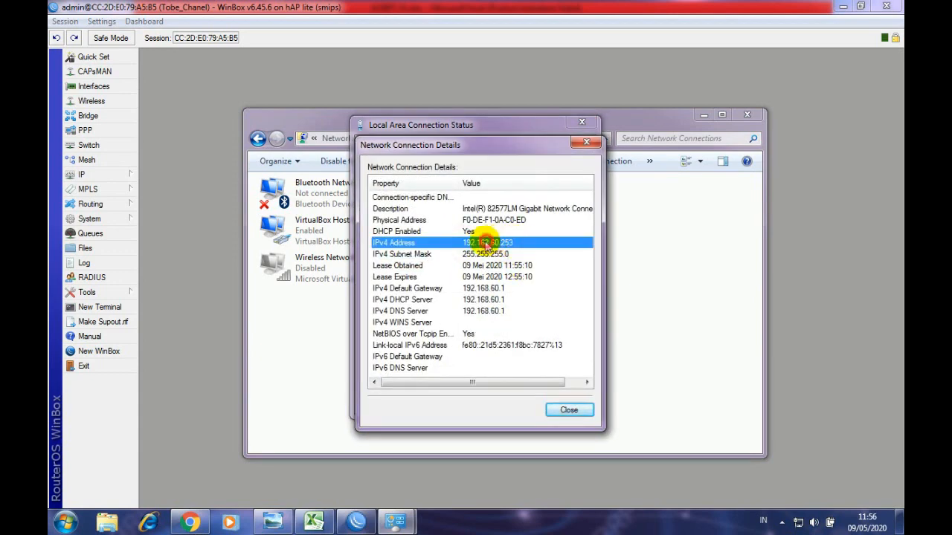
left_click(491, 253)
left_click(476, 248)
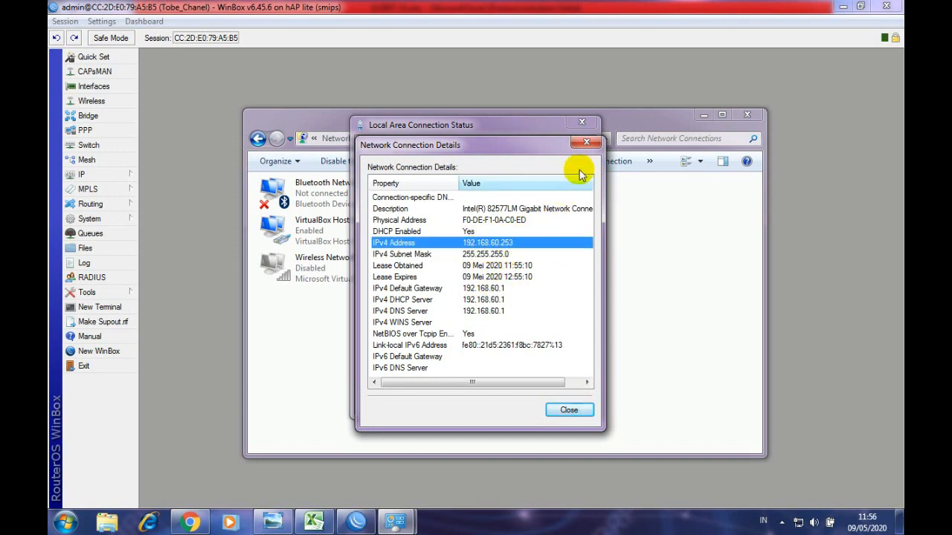
left_click(586, 142)
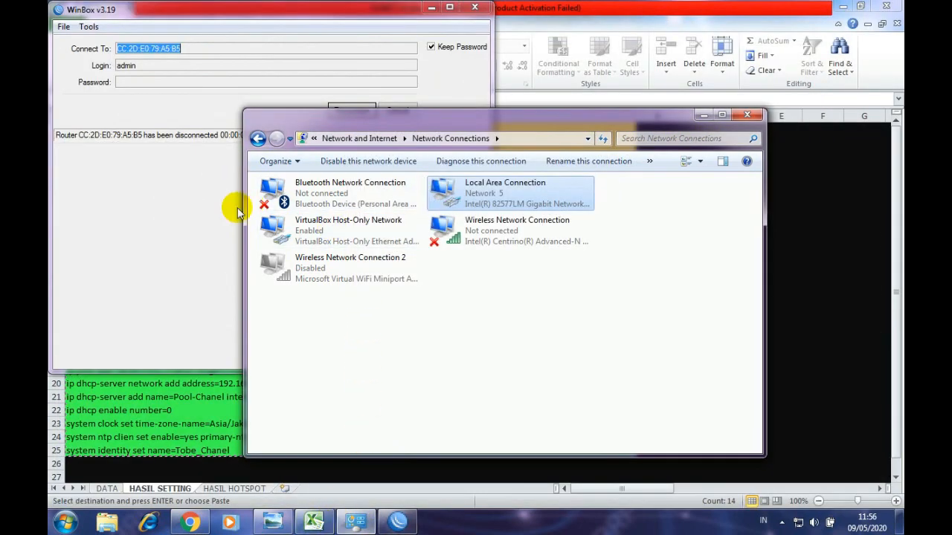
left_click(237, 211)
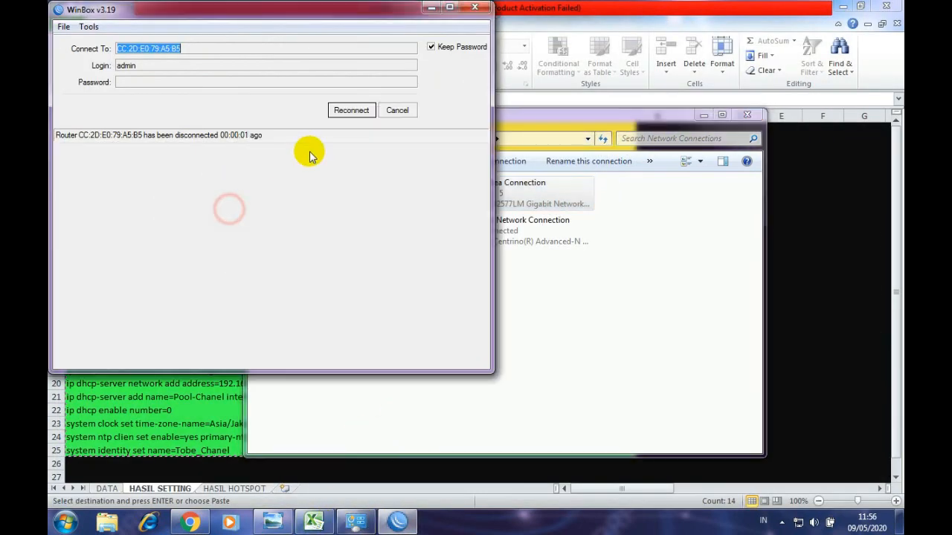
- Log in to the router at 192.168.60.1, then close that session, keeping the MAC-connected one maximized
left_click(341, 111)
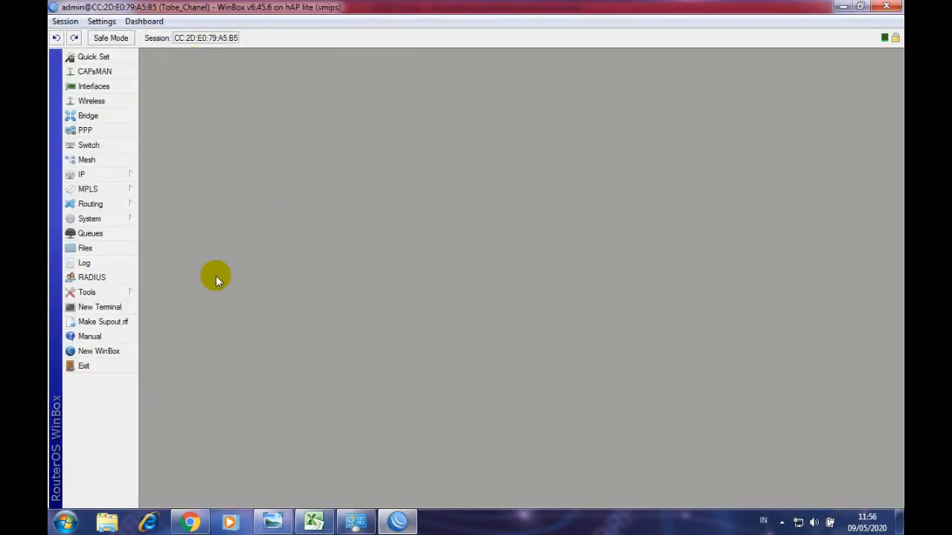
left_click(109, 354)
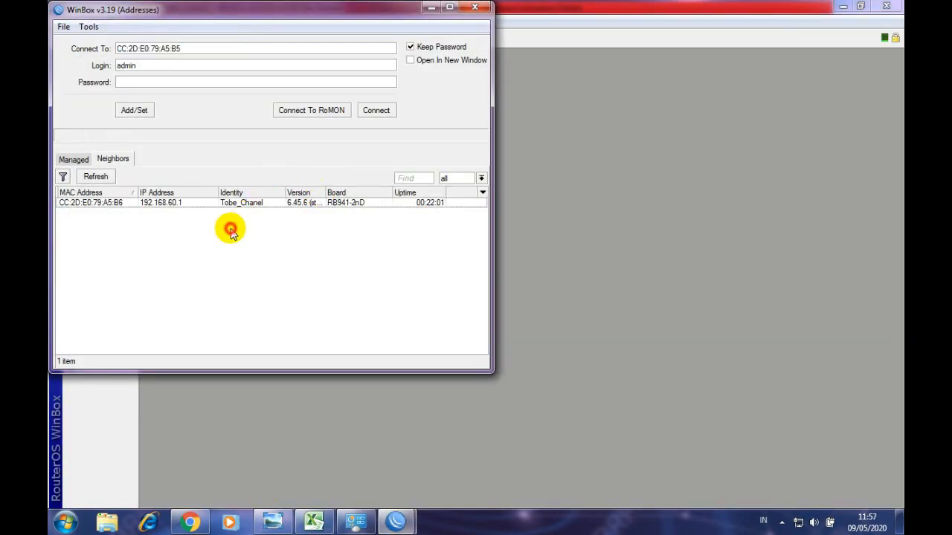
left_click(166, 205)
left_click(117, 204)
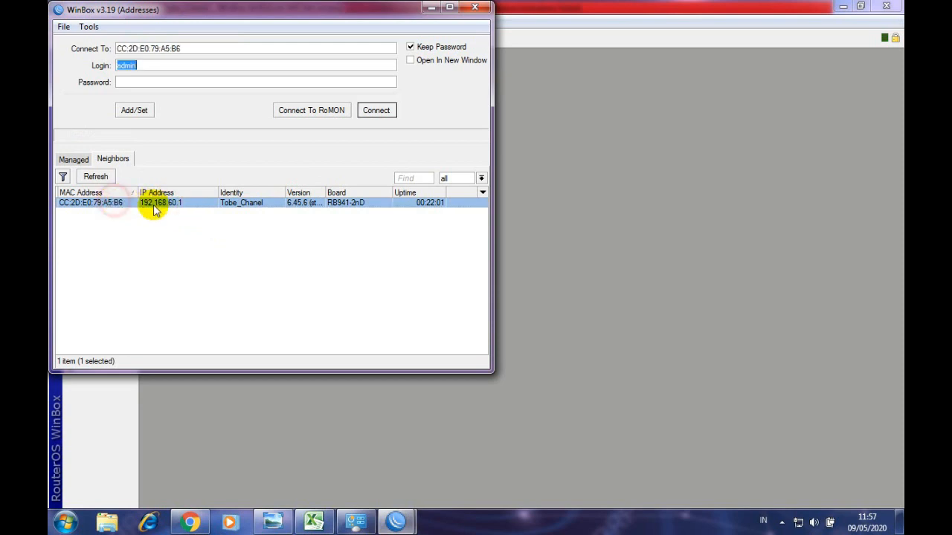
left_click(121, 202)
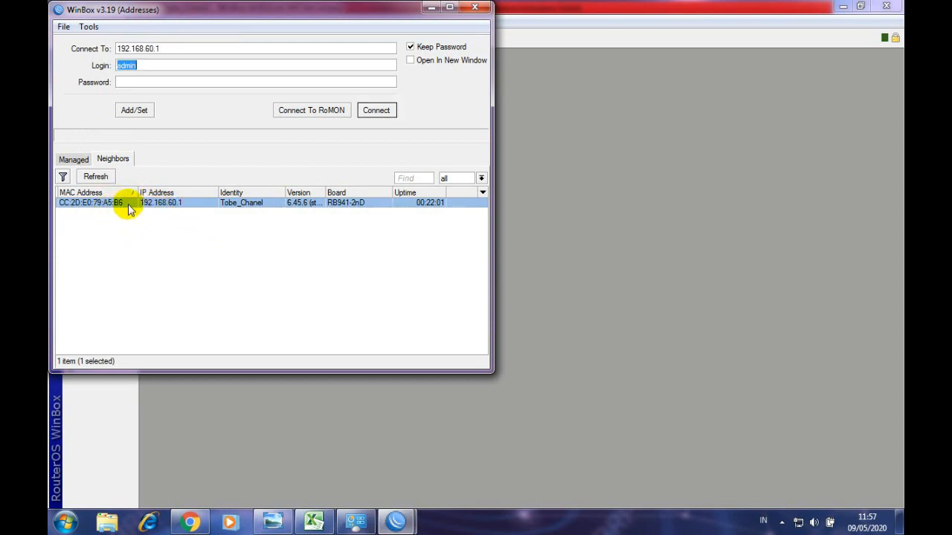
left_click(364, 113)
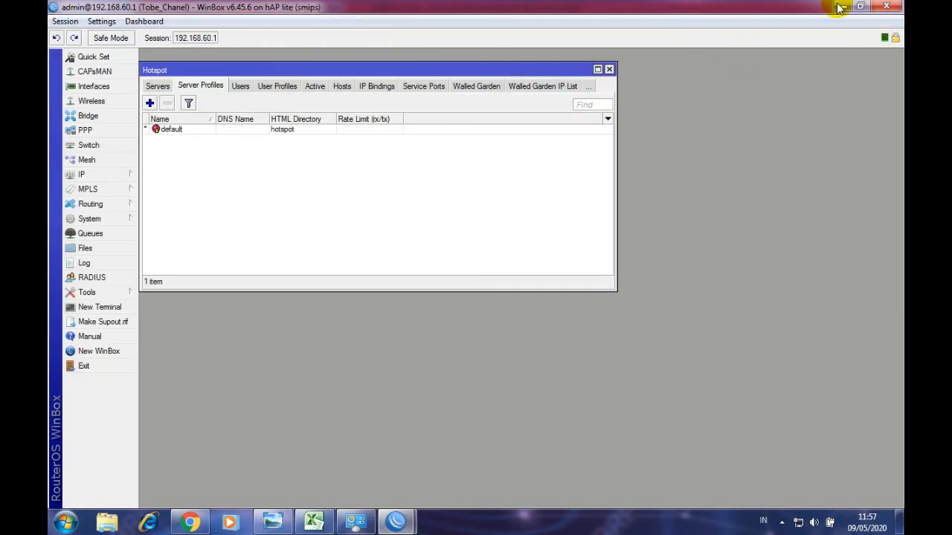
left_click(889, 8)
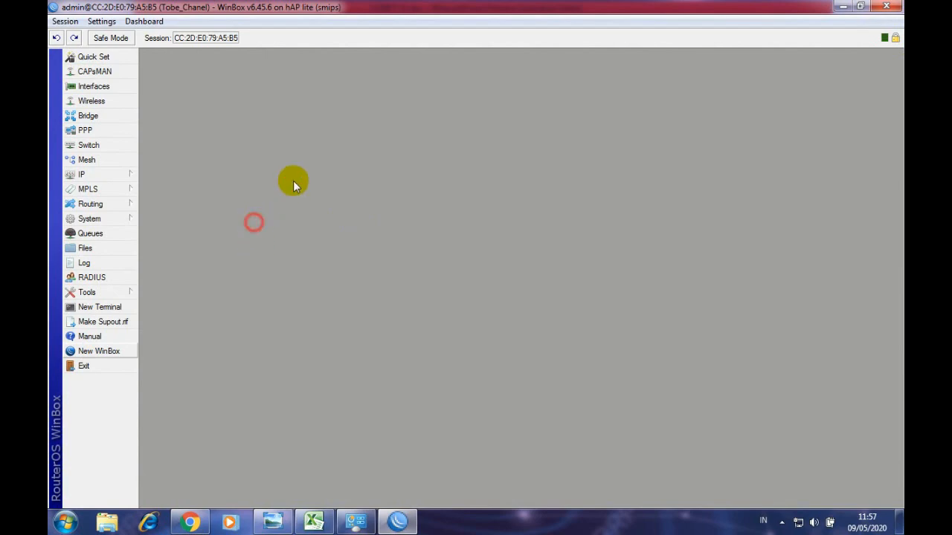
mouse_move(380, 4)
left_mouse_down()
mouse_move(378, 27)
mouse_move(384, 1)
mouse_move(394, 5)
left_mouse_up()
left_click(186, 528)
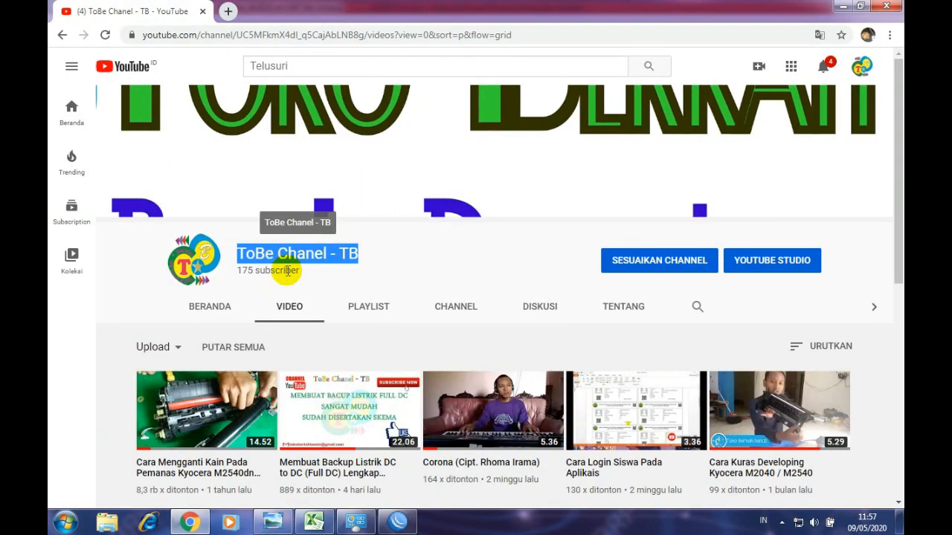
- Dismiss the header picture dialog and reload the ToBe Chanel - TB video page, scrolling the uploads
left_click(259, 162)
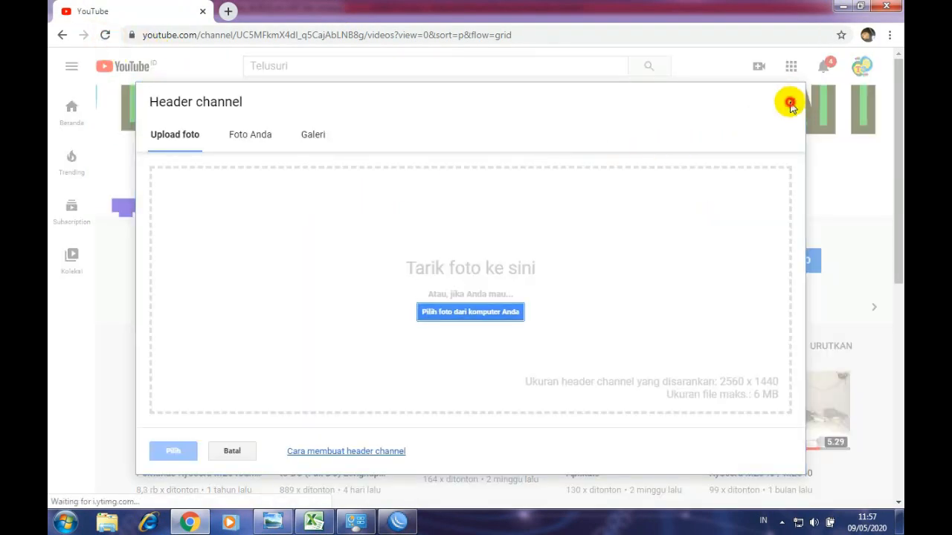
left_click(792, 104)
left_click(107, 36)
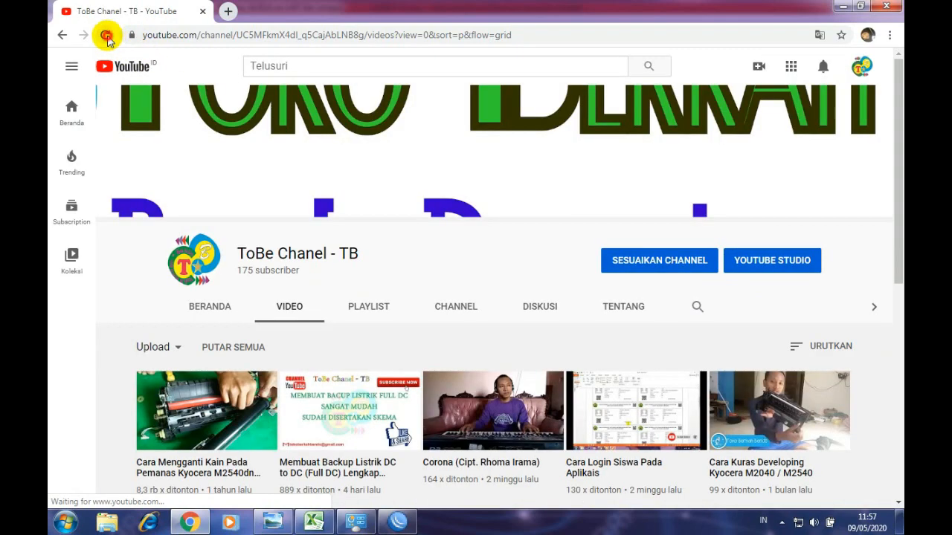
scroll(444, 365, "down", 2)
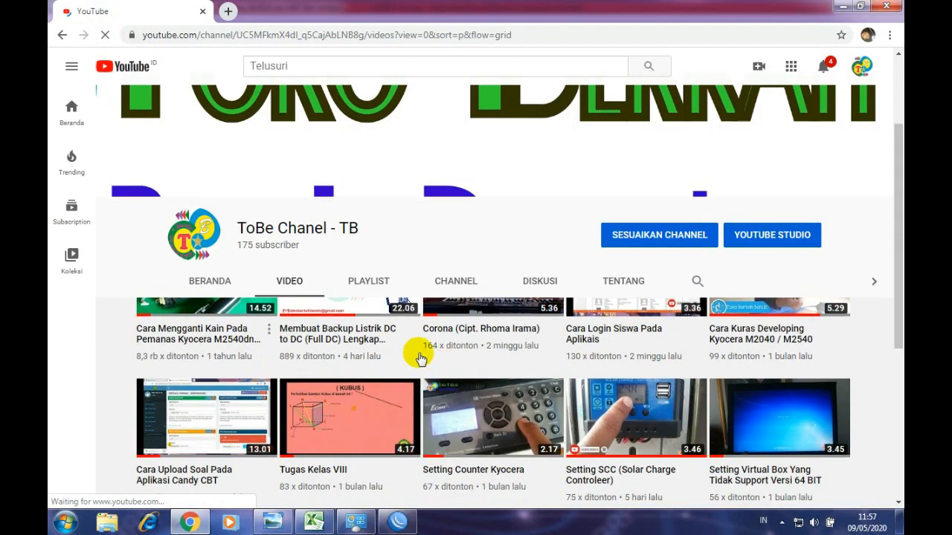
scroll(602, 334, "down", 6)
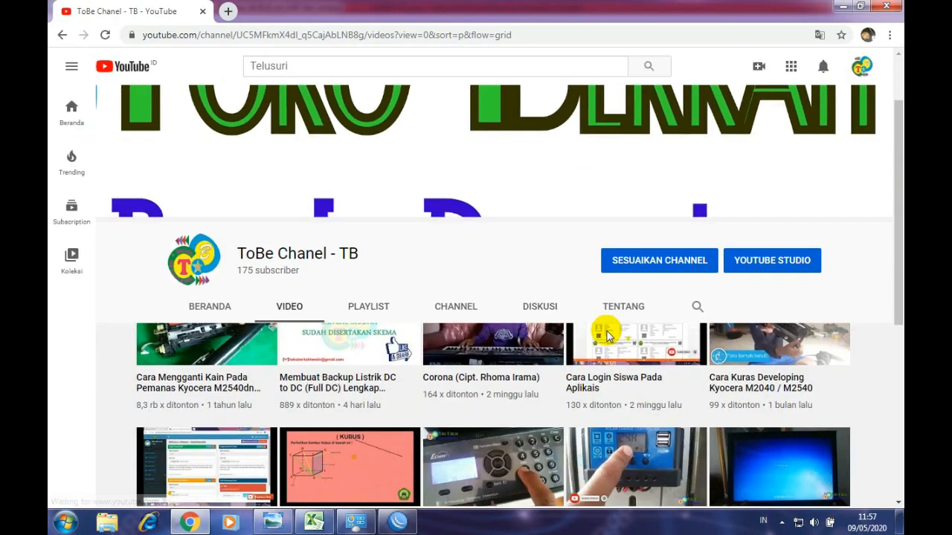
scroll(477, 369, "up", 4)
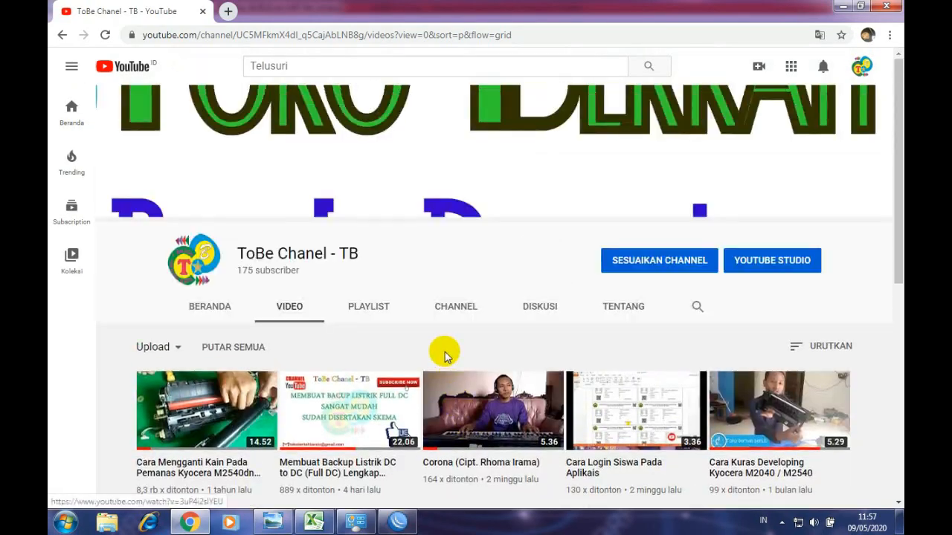
- Search 'speed tes' in a new tab and open the Speedtest by Ookla result
left_click(228, 11)
left_click(231, 29)
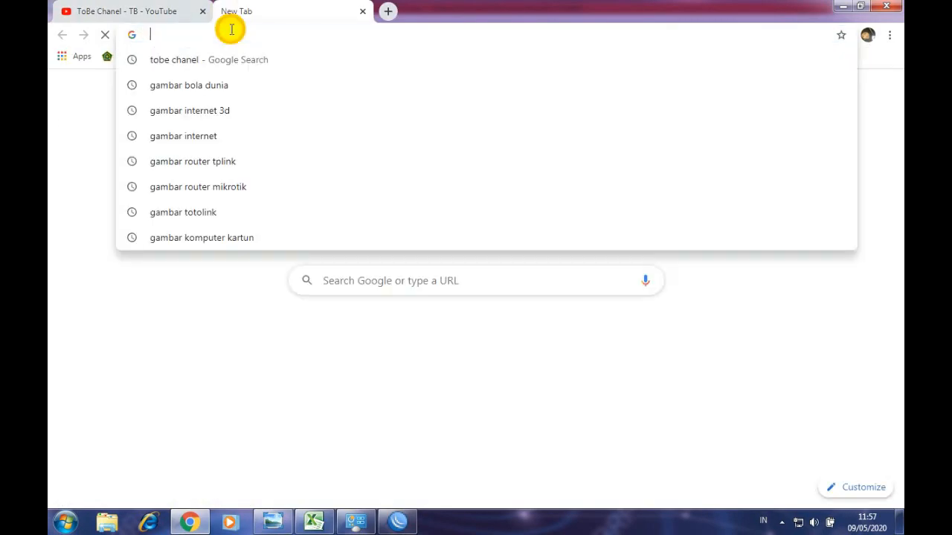
type("speed t")
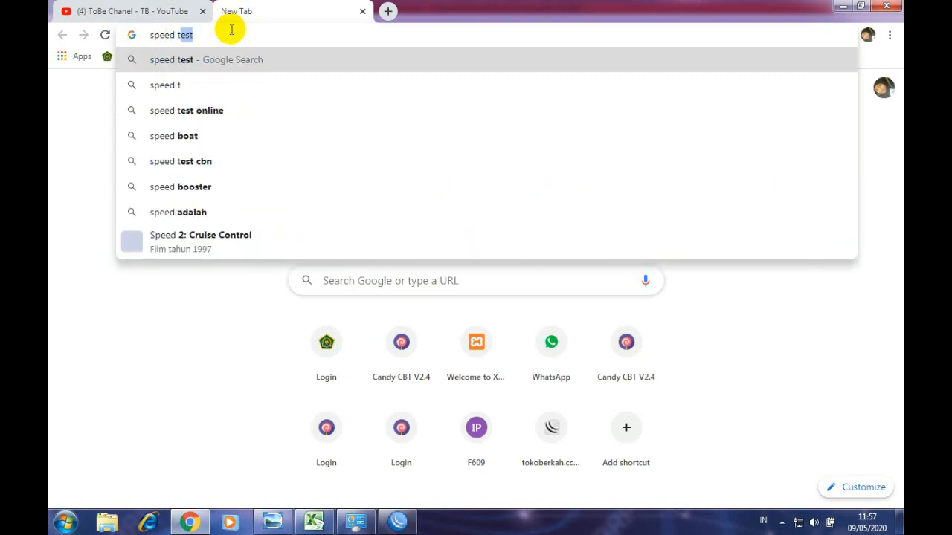
type("es")
key("Return")
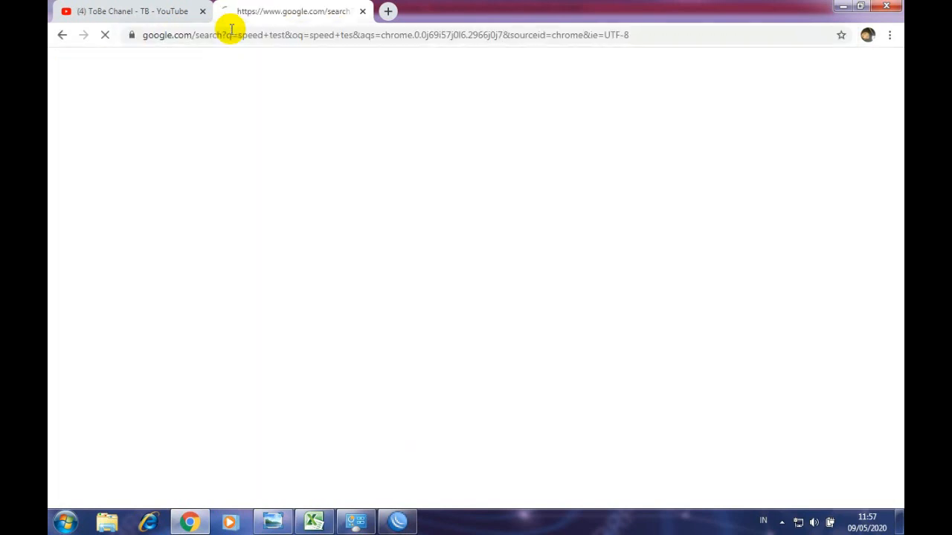
scroll(223, 349, "down", 3)
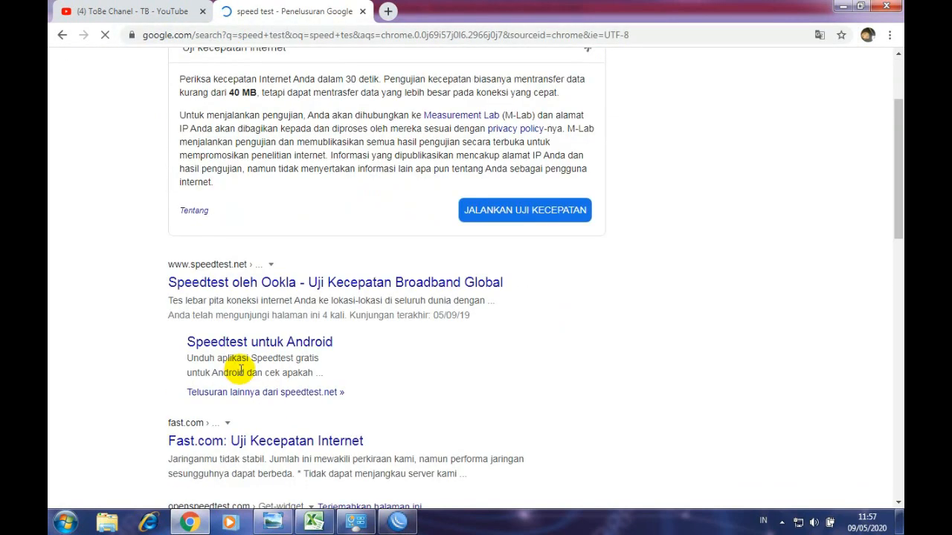
left_click(252, 284)
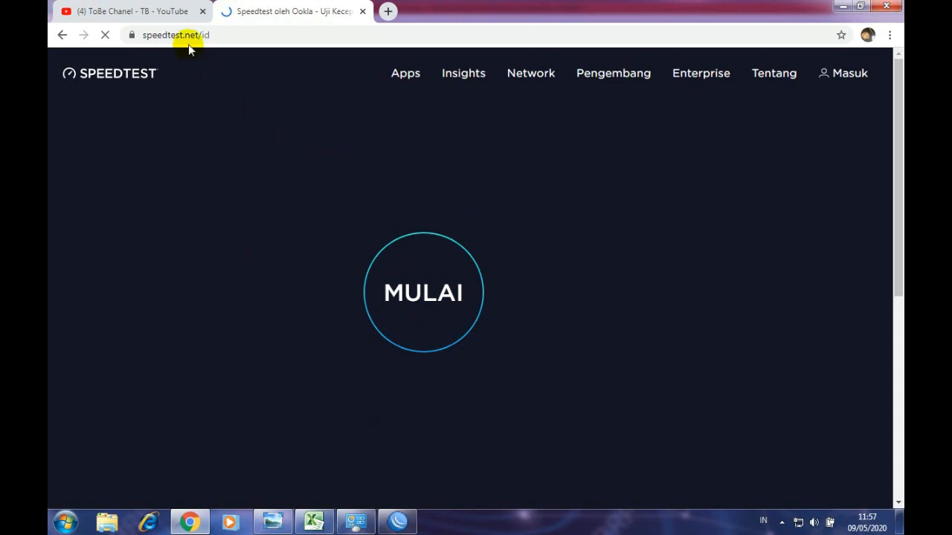
- Start the Speedtest, then reload the page and start the test again
left_click(166, 11)
left_click(240, 12)
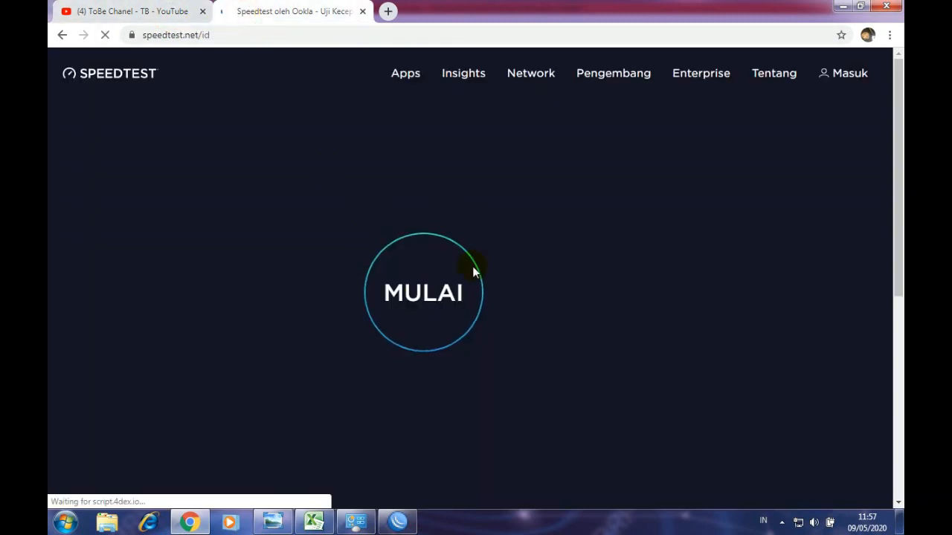
left_click(429, 284)
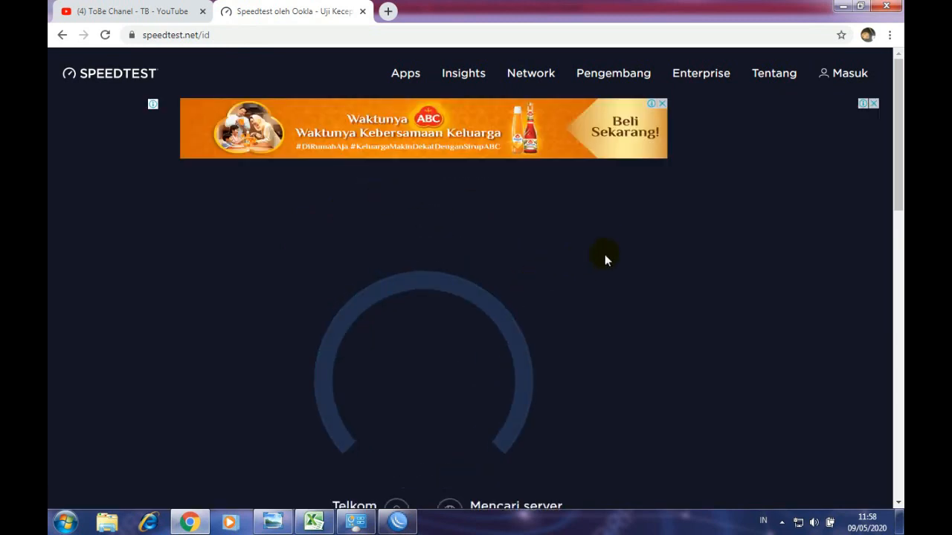
scroll(587, 280, "down", 1)
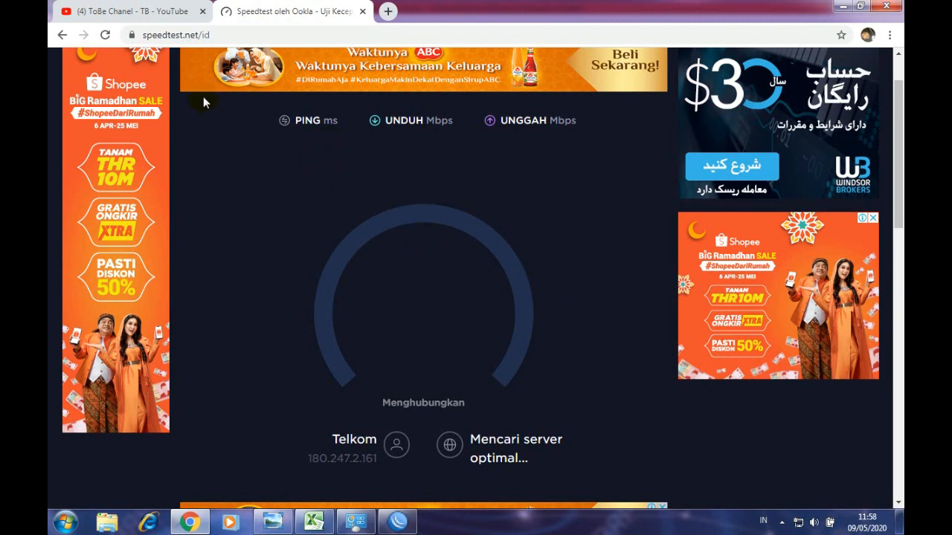
left_click(152, 11)
left_click(264, 11)
left_click(106, 35)
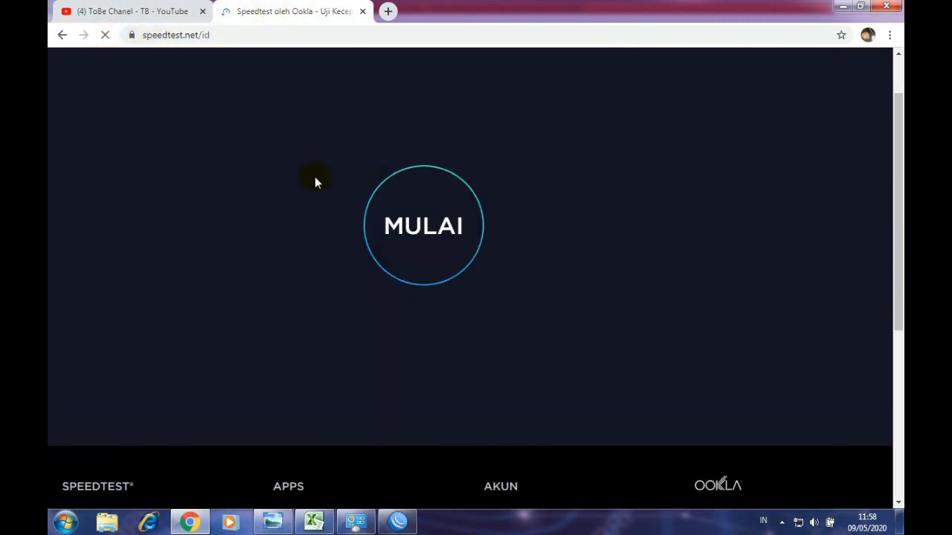
left_click(465, 235)
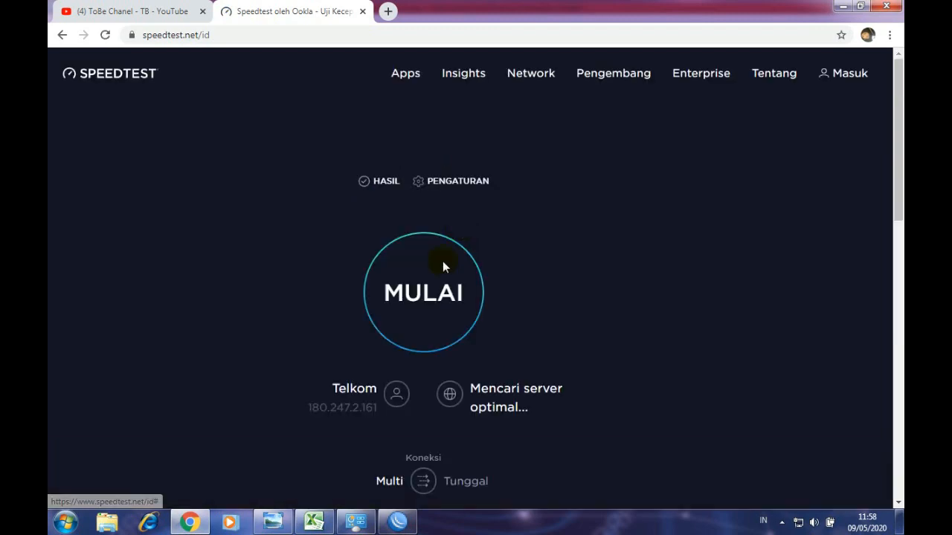
left_click(402, 322)
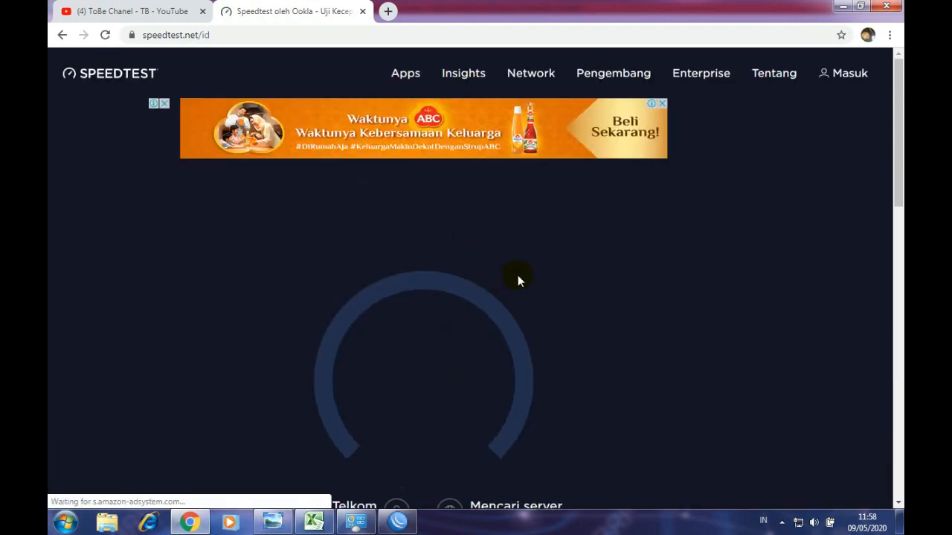
scroll(532, 264, "down", 1)
scroll(533, 263, "down", 1)
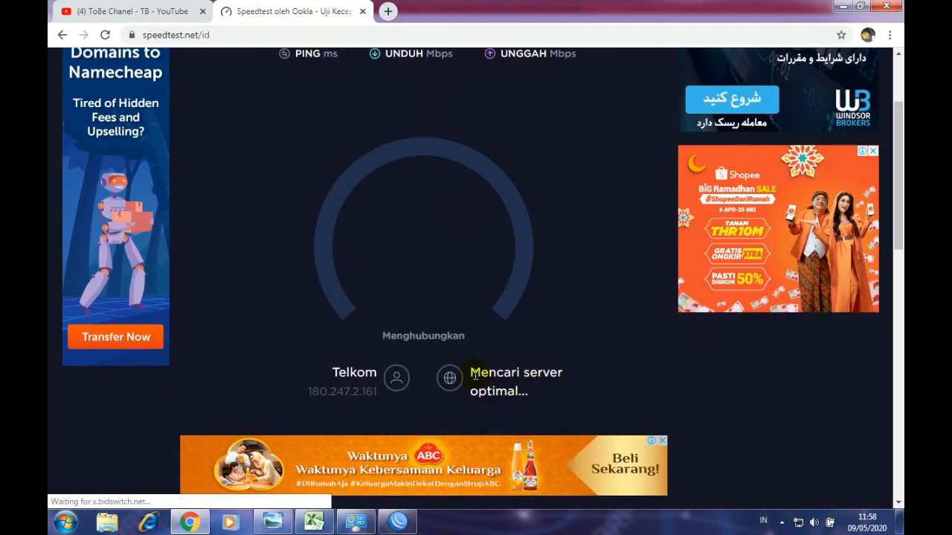
- Select the 'Mencari server optimal' status text while the test picks a server
left_click_drag(467, 374, 548, 391)
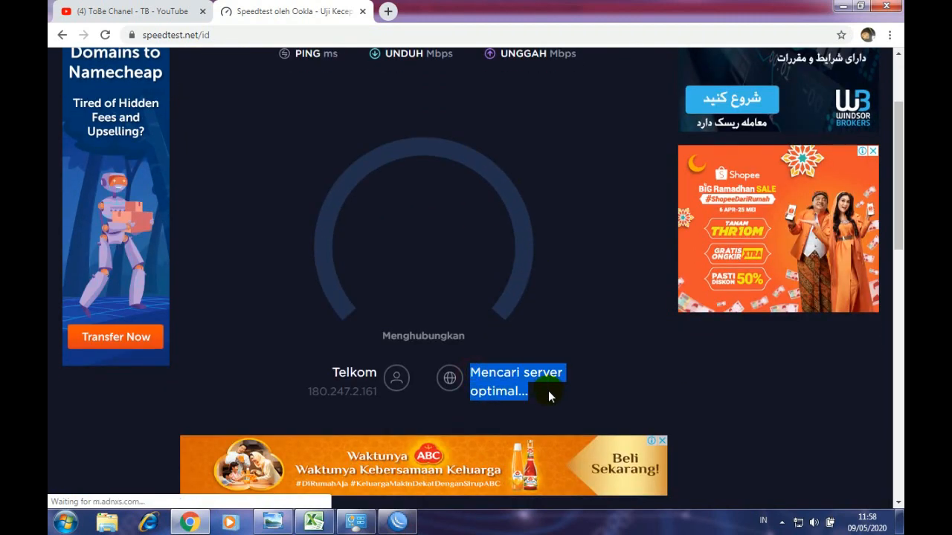
left_click(487, 377)
left_click_drag(469, 373, 541, 392)
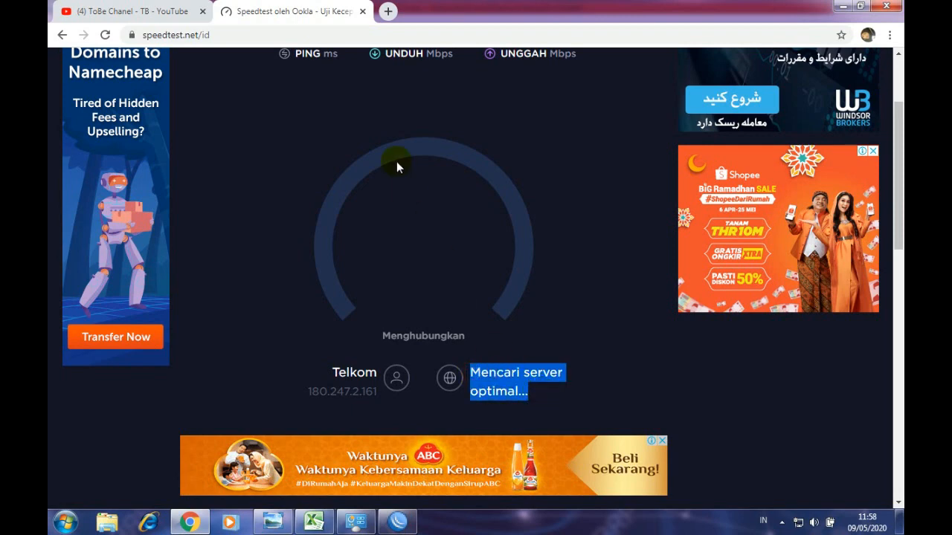
scroll(340, 240, "up", 2)
scroll(341, 240, "down", 3)
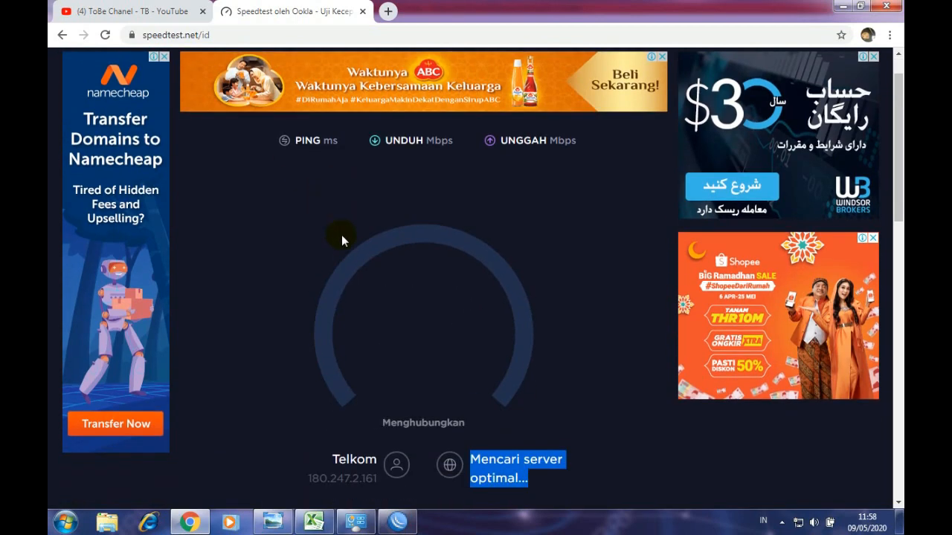
scroll(498, 297, "up", 1)
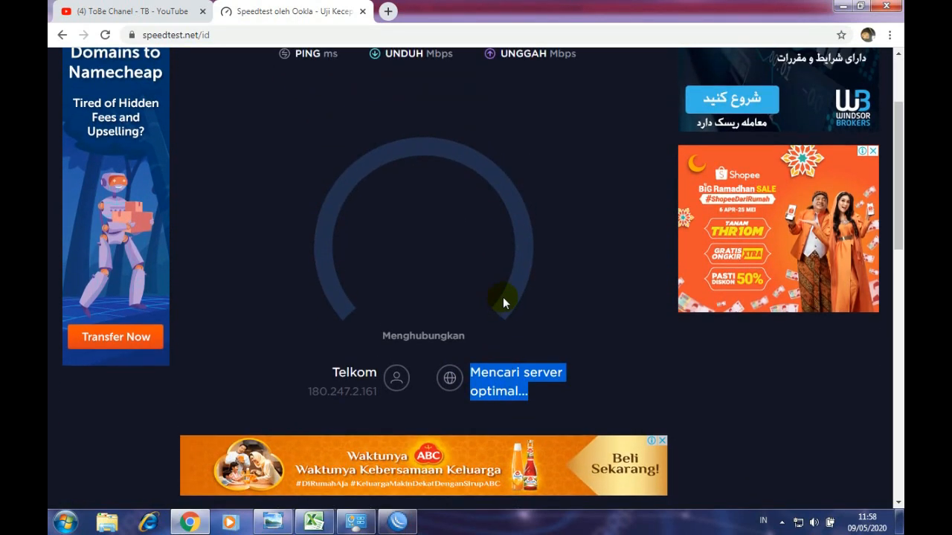
scroll(504, 302, "down", 2)
scroll(506, 296, "up", 3)
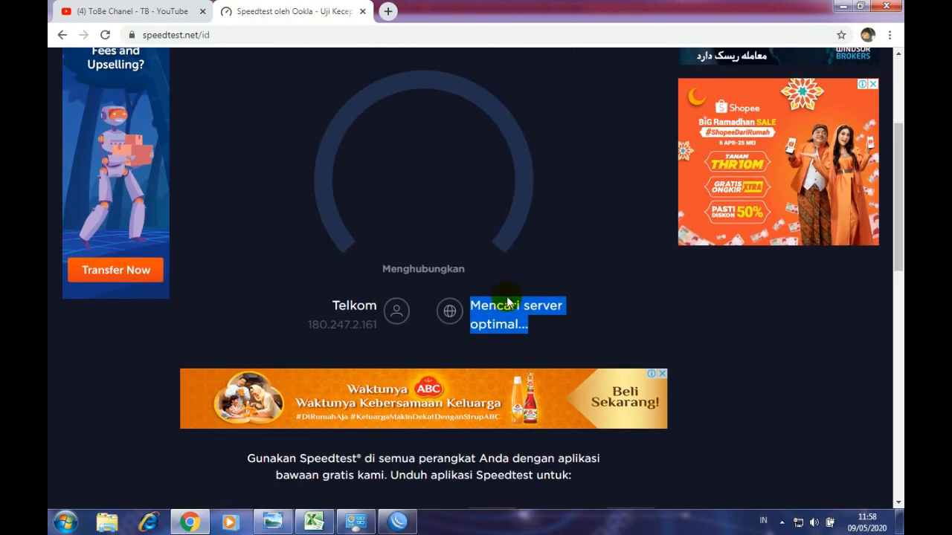
scroll(506, 297, "down", 5)
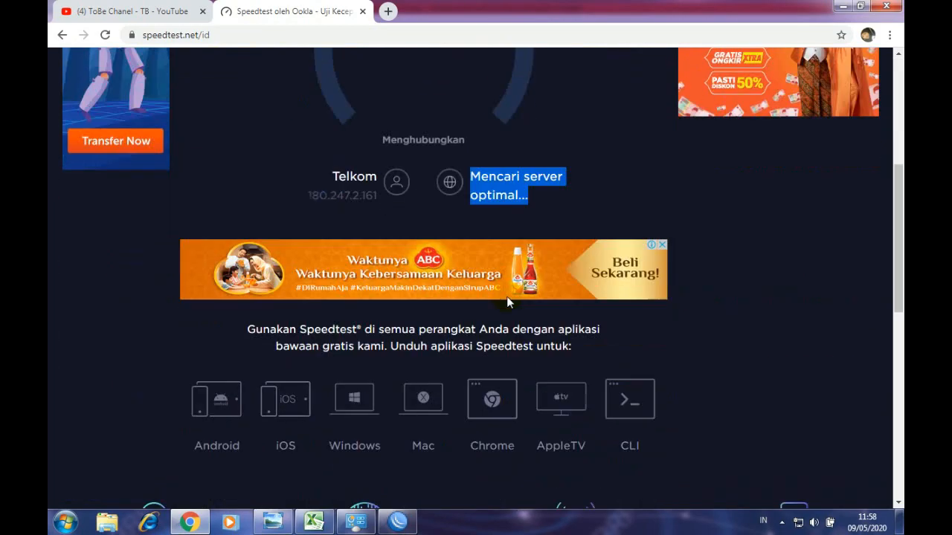
scroll(515, 283, "up", 2)
scroll(517, 282, "up", 1)
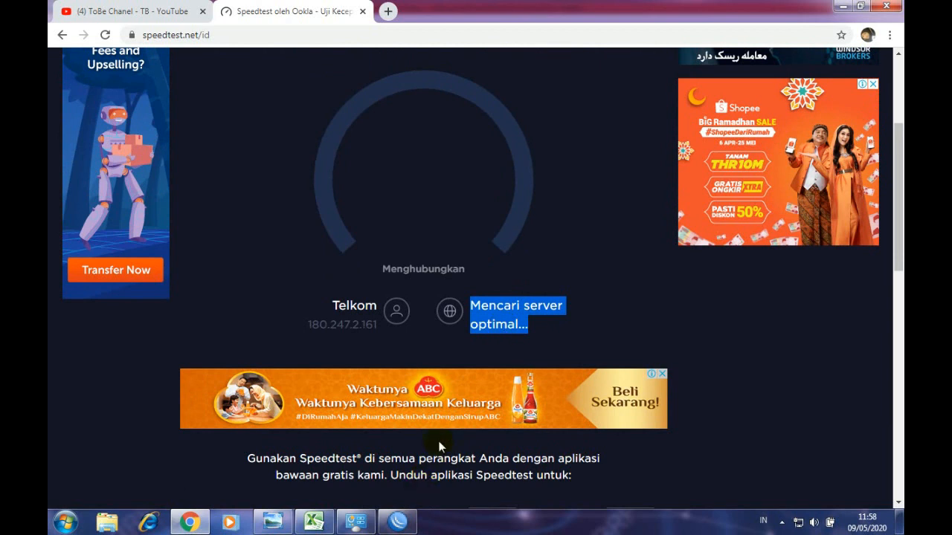
- Open Bandicam from the hidden tray icons and minimize it, then watch the test results
left_click(781, 523)
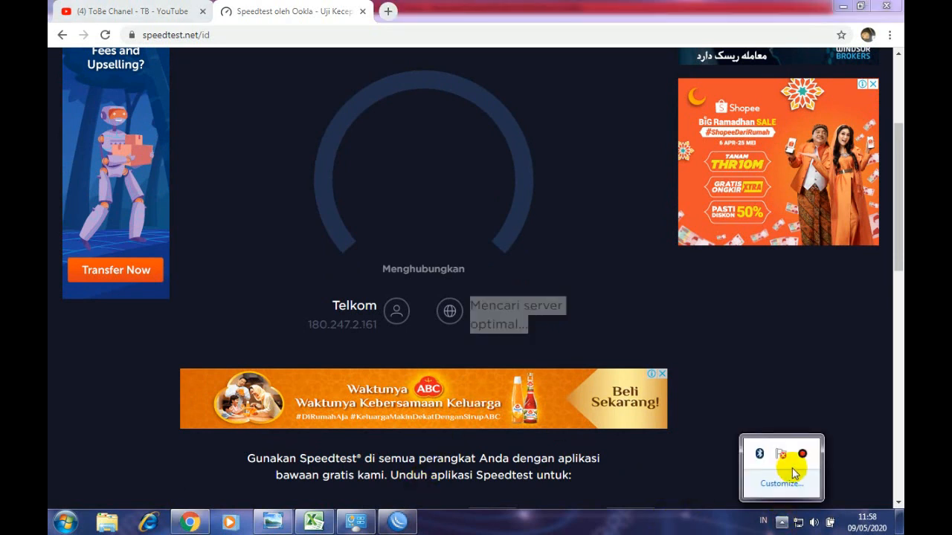
left_click(803, 454)
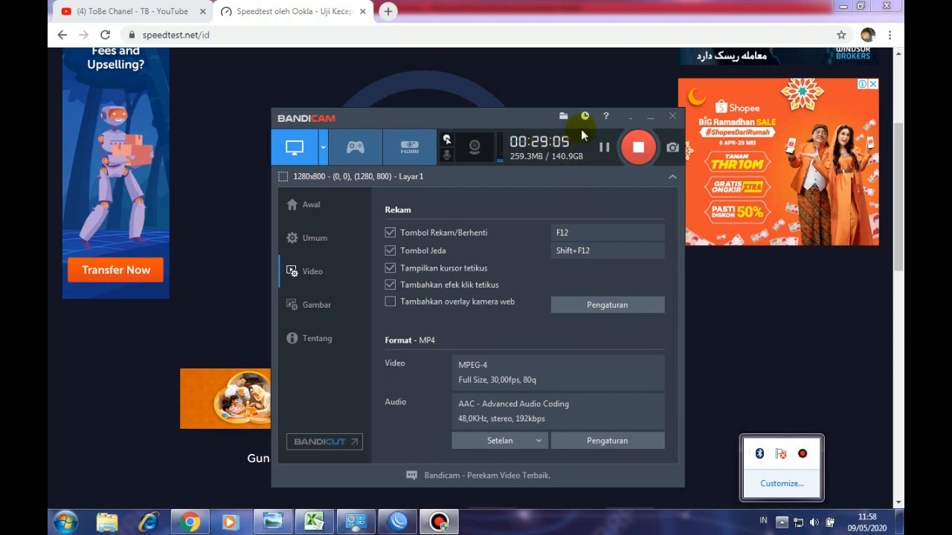
left_click(629, 119)
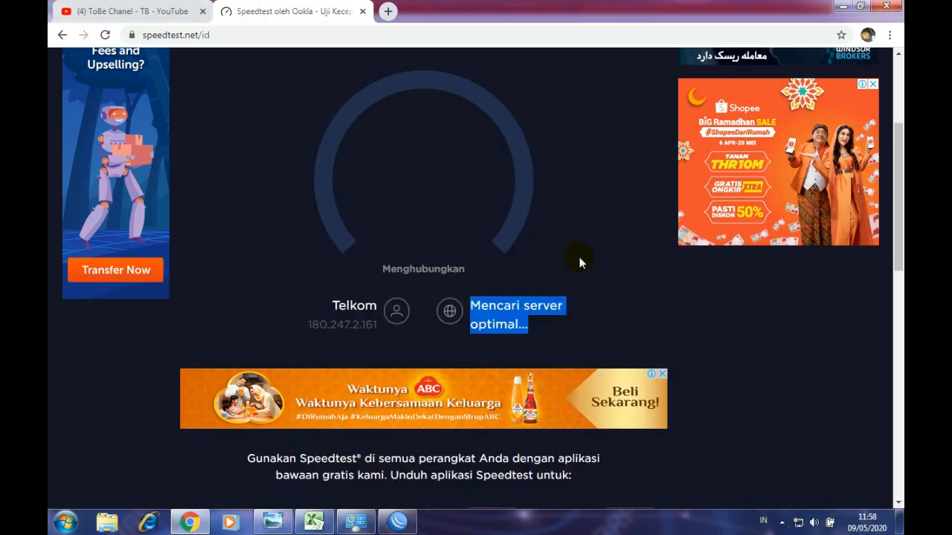
scroll(486, 251, "up", 1)
scroll(485, 251, "up", 2)
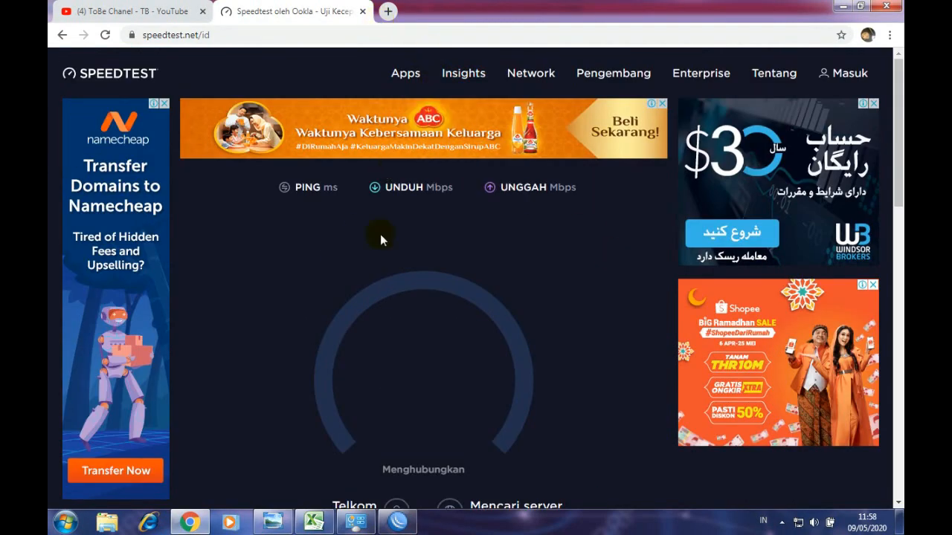
scroll(382, 240, "down", 3)
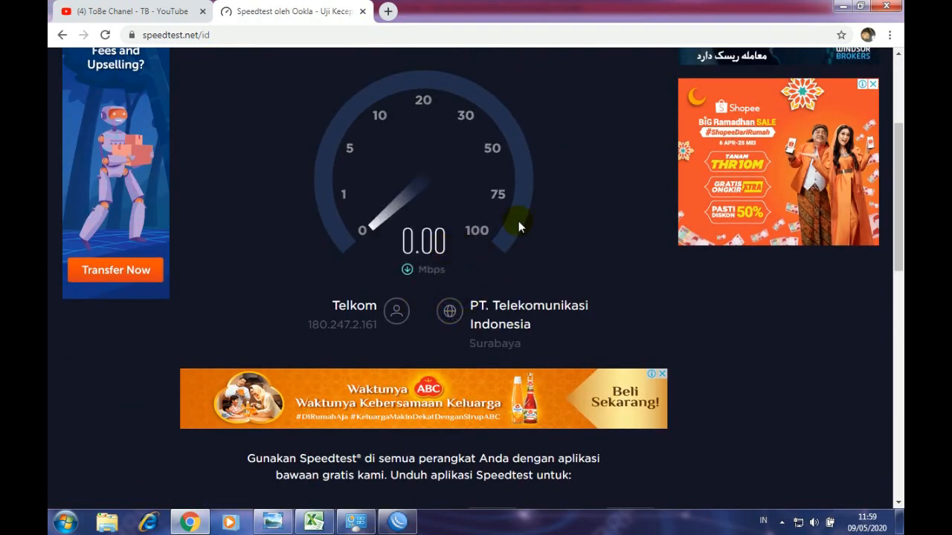
scroll(519, 221, "up", 2)
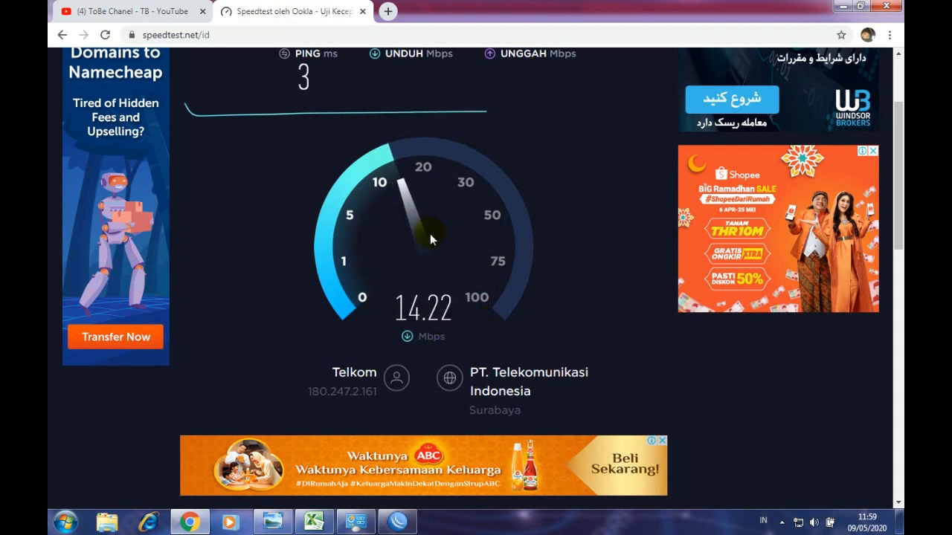
- Minimize Chrome, restore WinBox and close its Network Connections window
left_click(145, 15)
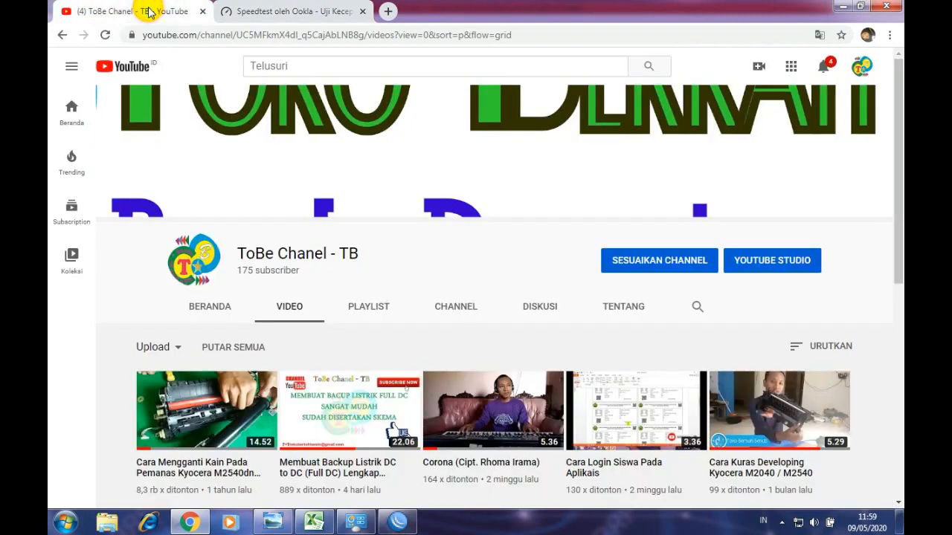
left_click(842, 6)
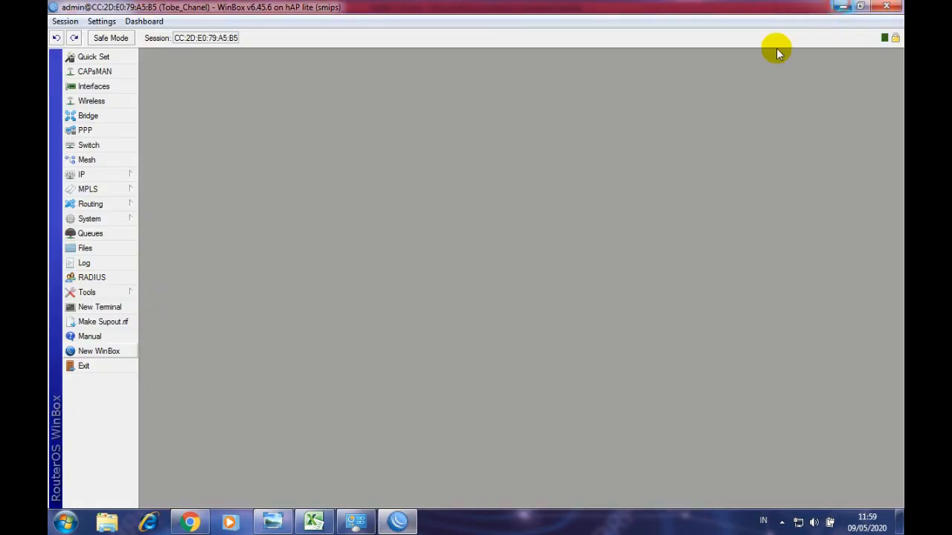
double_click(446, 8)
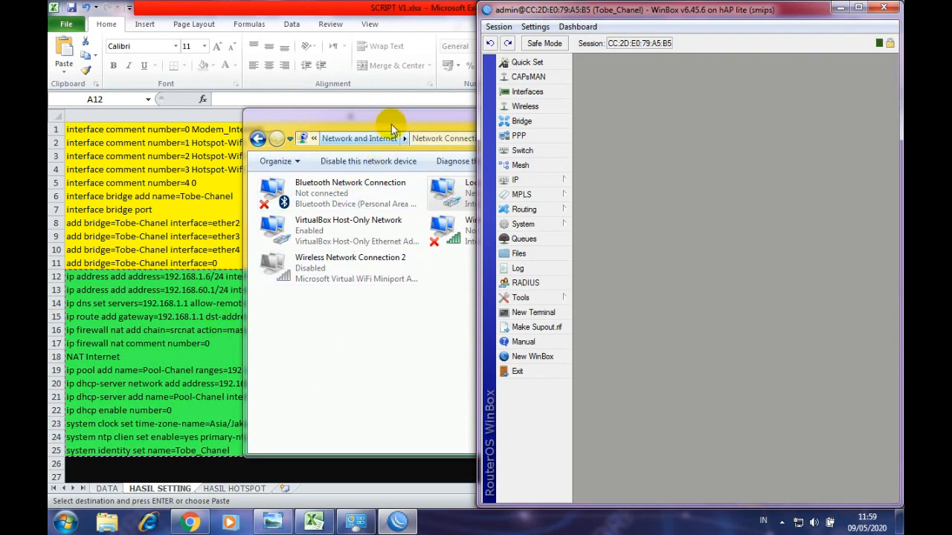
left_click_drag(389, 120, 368, 127)
left_click(723, 120)
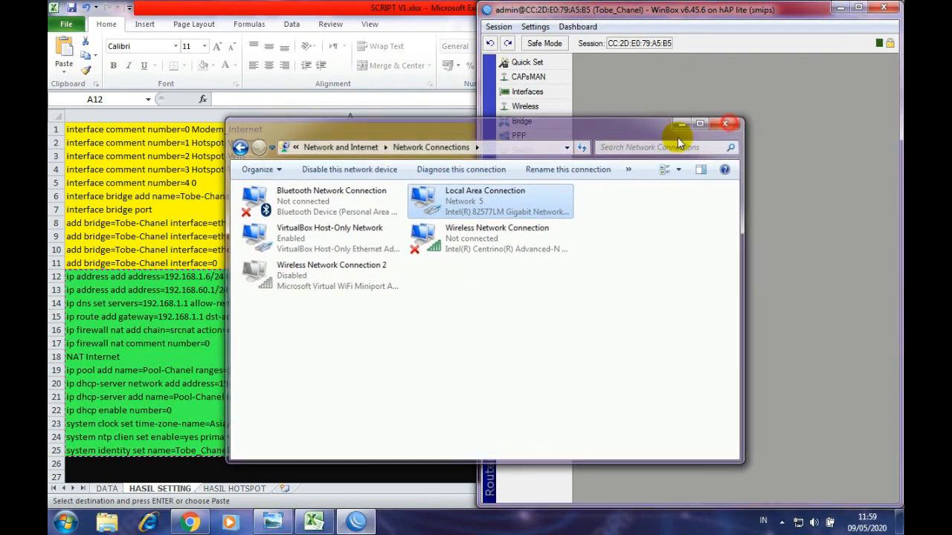
- On Excel's DATA sheet, review the User Profile, User, Server Profile and Hotspot Server sections
left_click(108, 489)
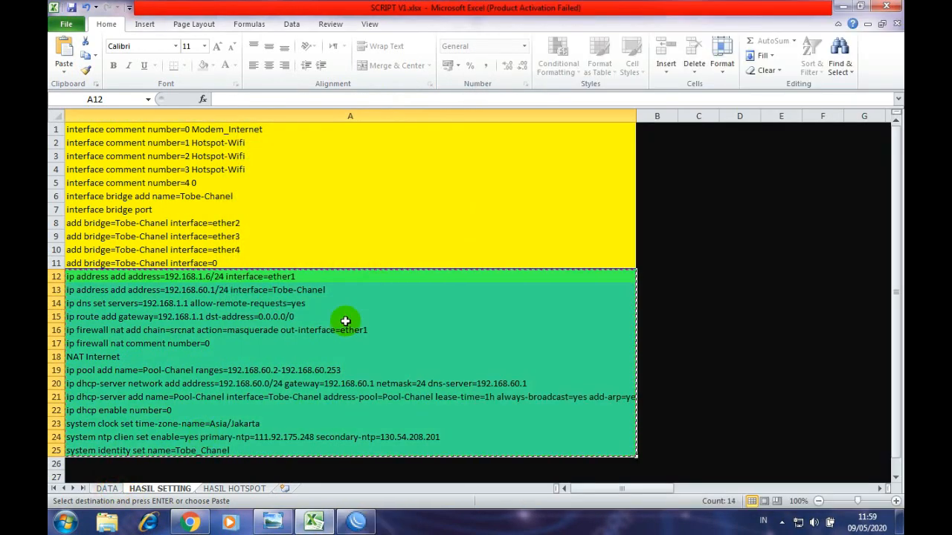
left_click(108, 489)
scroll(440, 352, "up", 4)
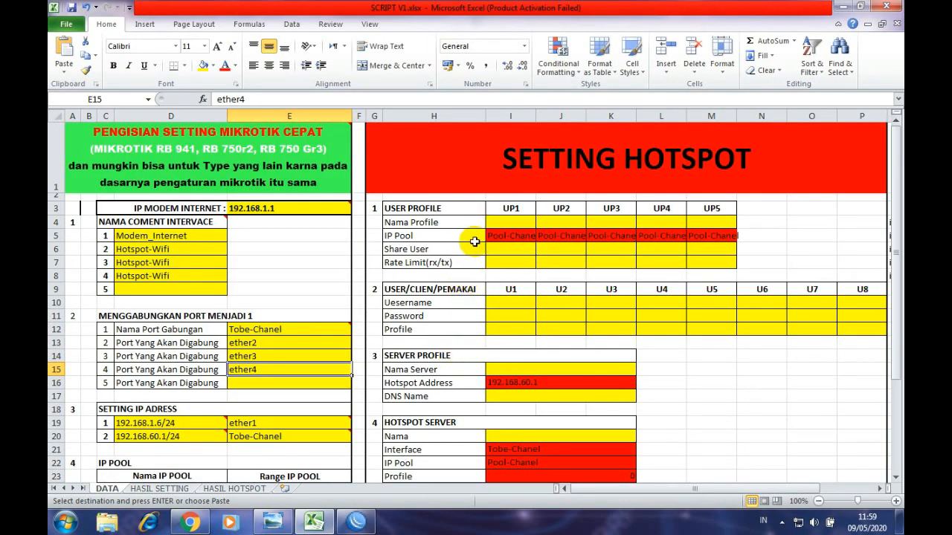
left_click(431, 208)
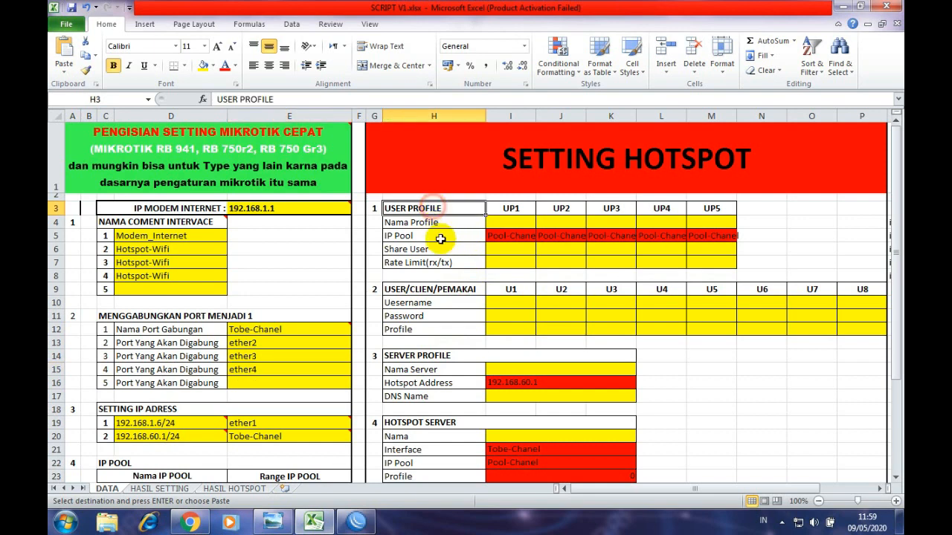
left_click(453, 292)
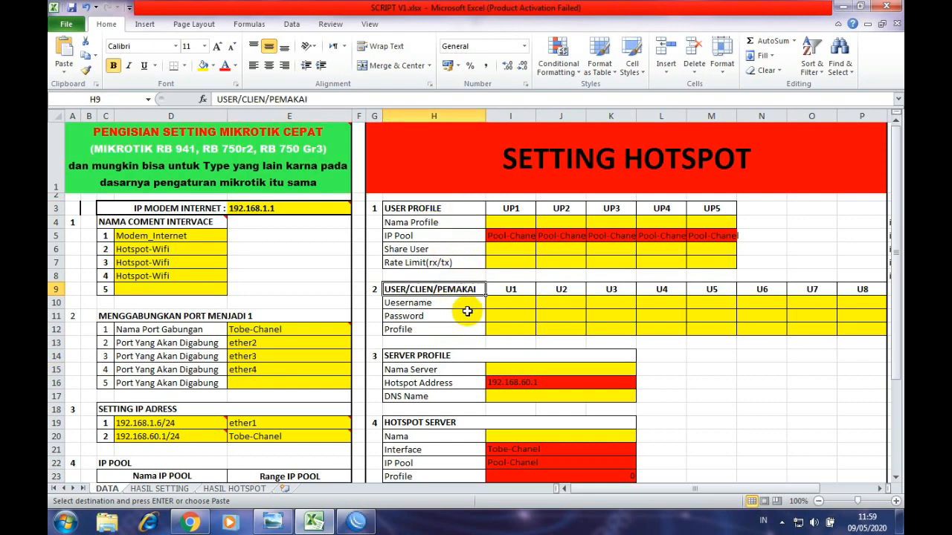
left_click(435, 355)
scroll(440, 397, "down", 2)
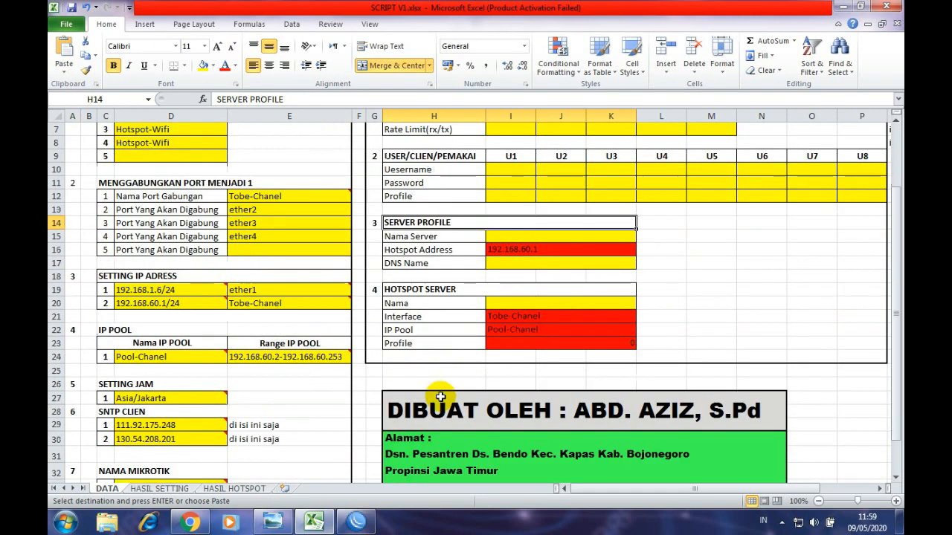
left_click(419, 302)
left_click(416, 291)
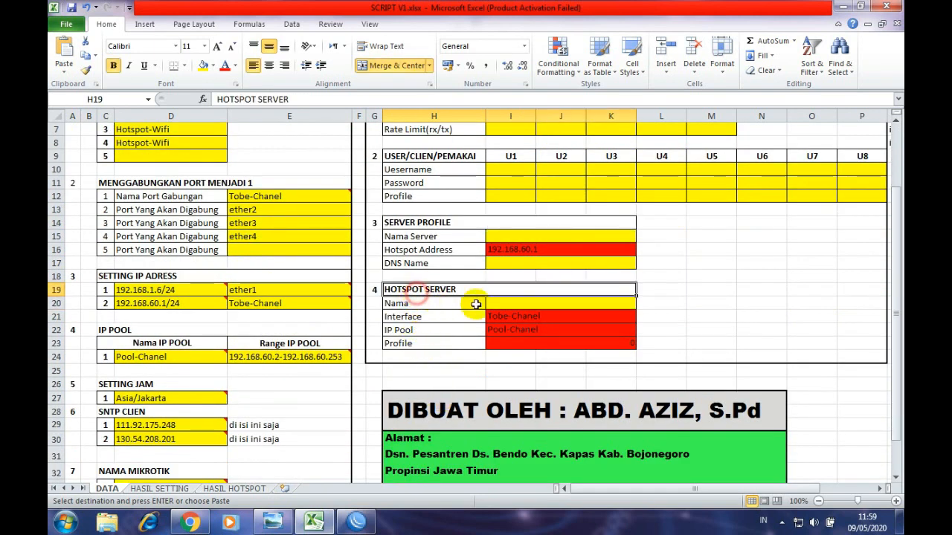
left_click(505, 345)
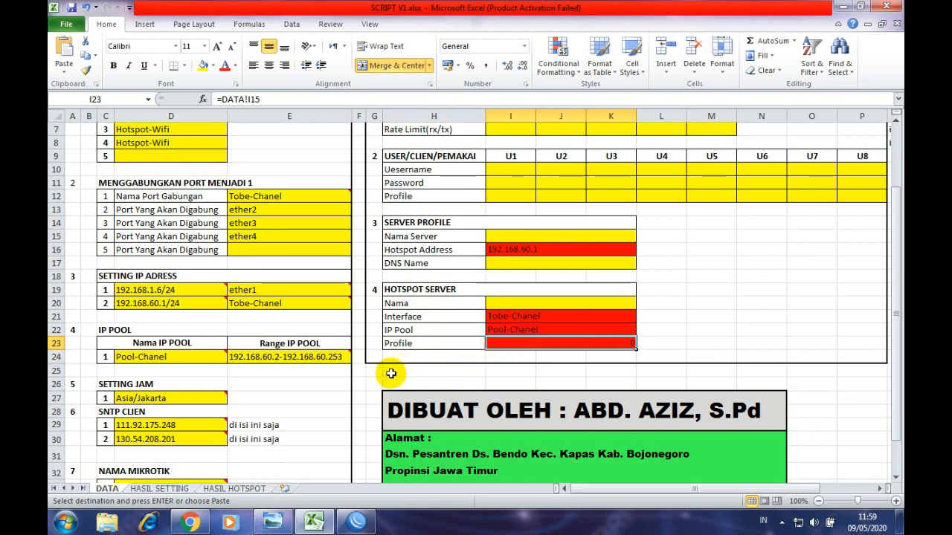
- Scroll to the top and inspect the UP1 and UP2 headers and profile-name cell I4
scroll(515, 313, "up", 1)
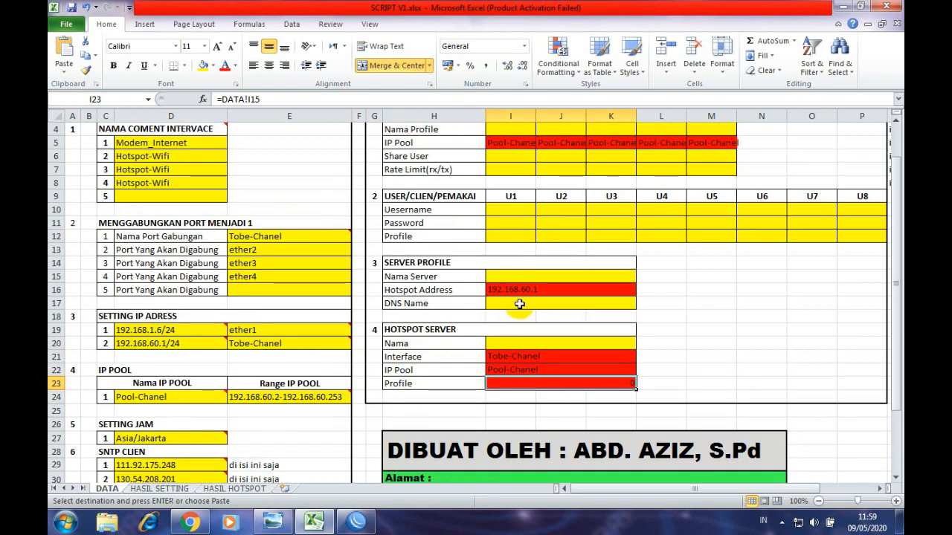
scroll(519, 304, "up", 1)
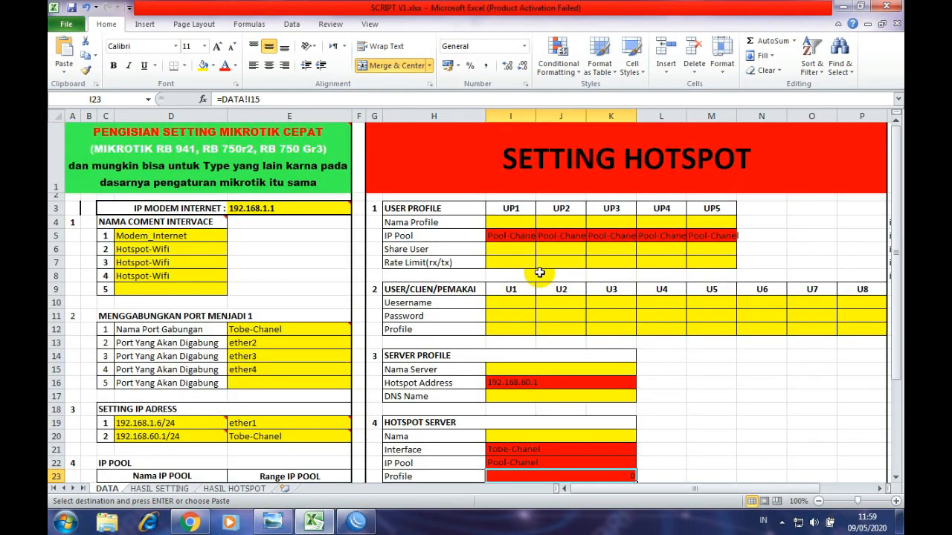
left_click(502, 223)
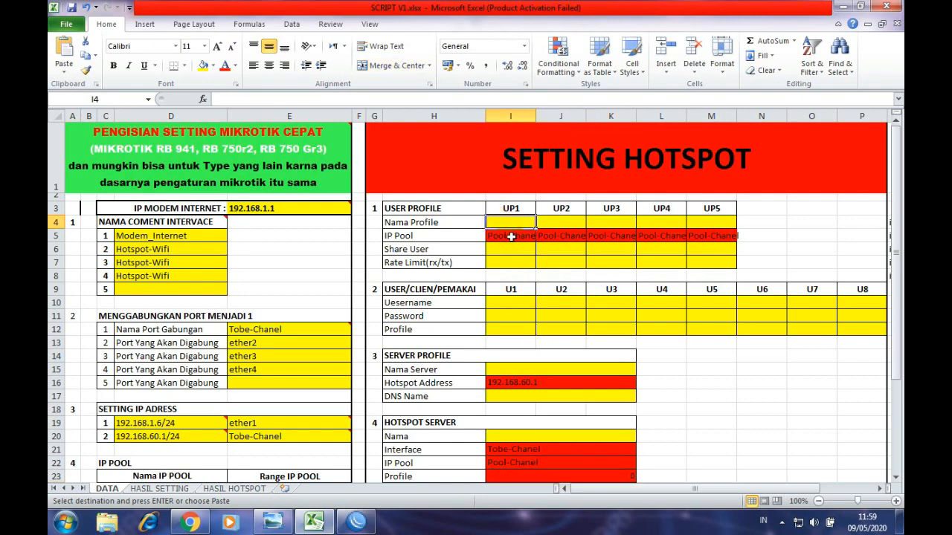
left_click(452, 209)
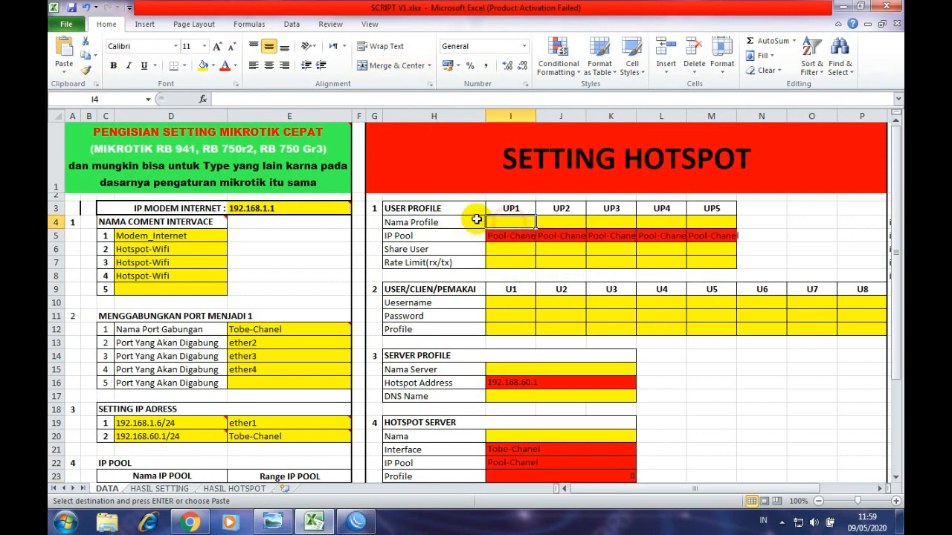
left_click(510, 209)
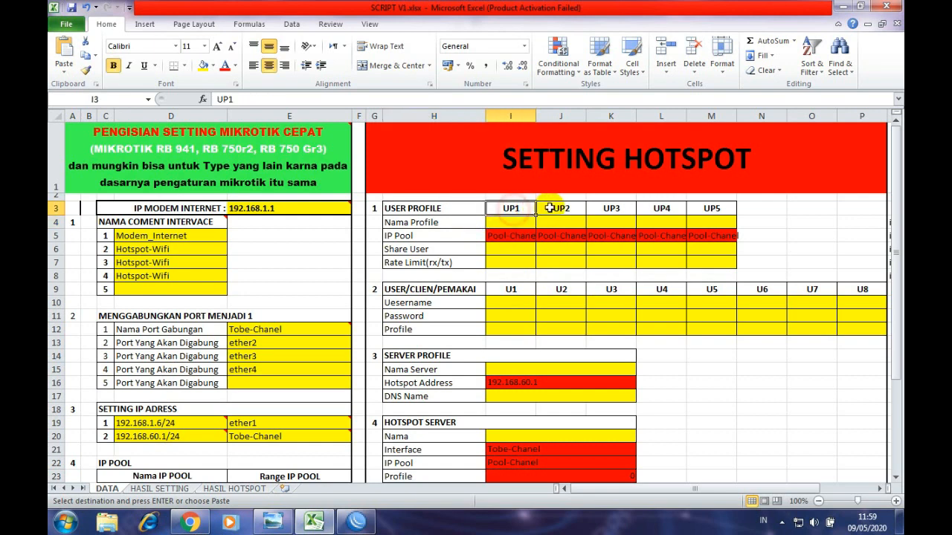
left_click(559, 209)
left_click(534, 222)
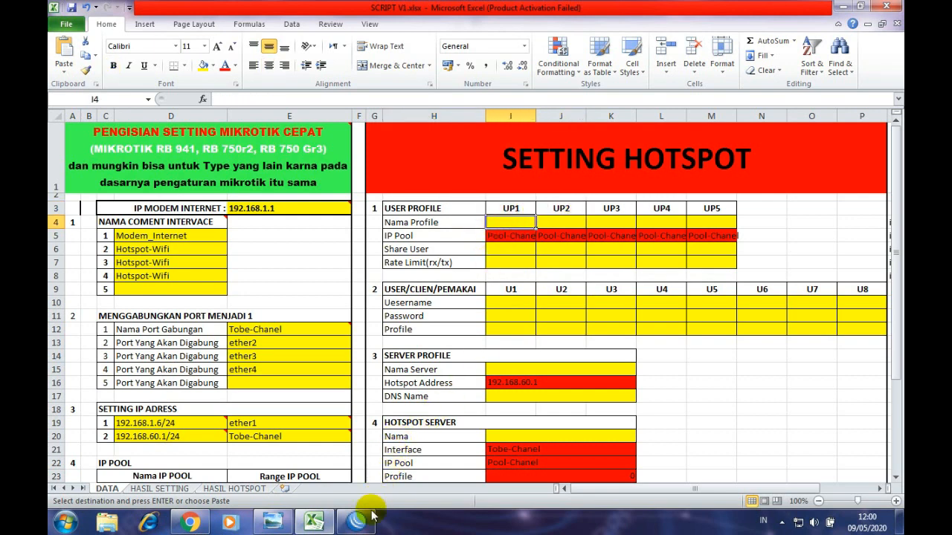
left_click(356, 522)
- Maximize WinBox, view IP > Hotspot User Profiles showing only 'default', then close Hotspot
double_click(610, 10)
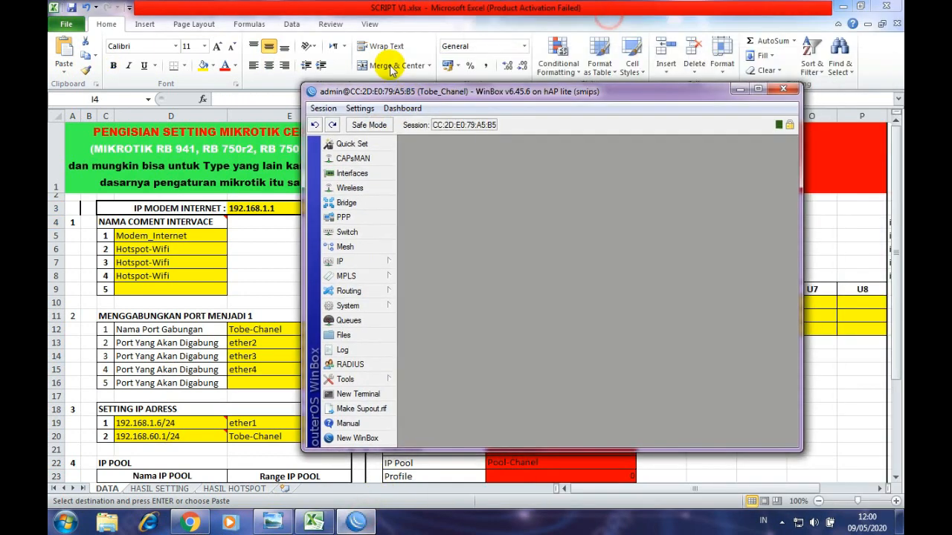
left_click(110, 174)
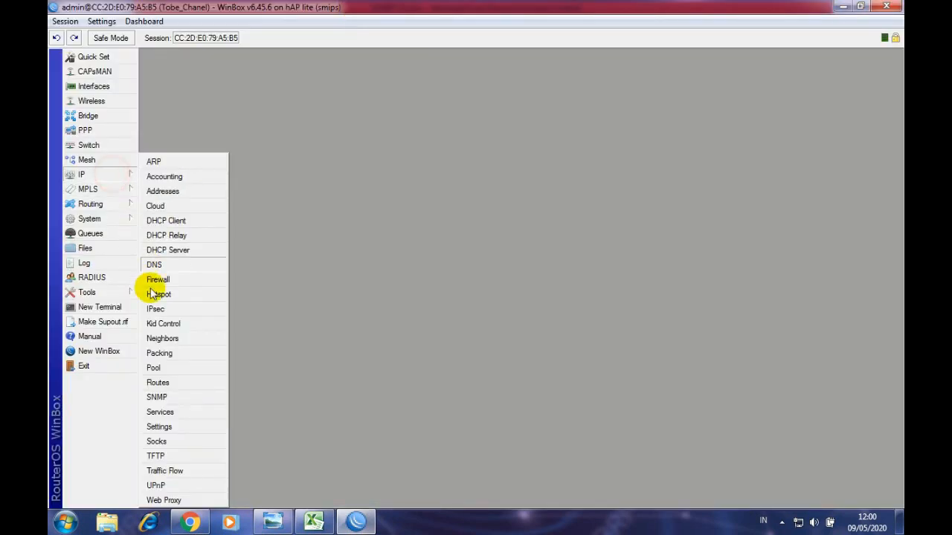
left_click(158, 297)
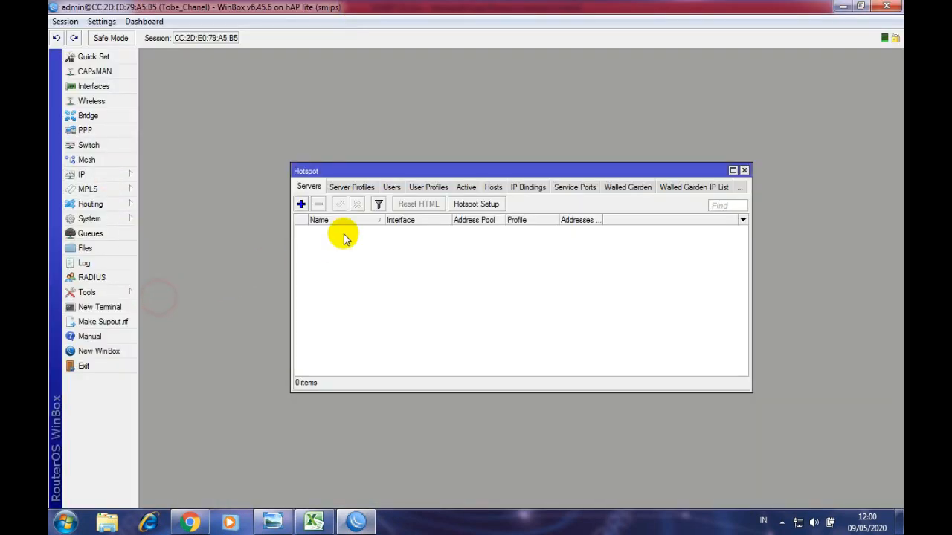
left_click(418, 190)
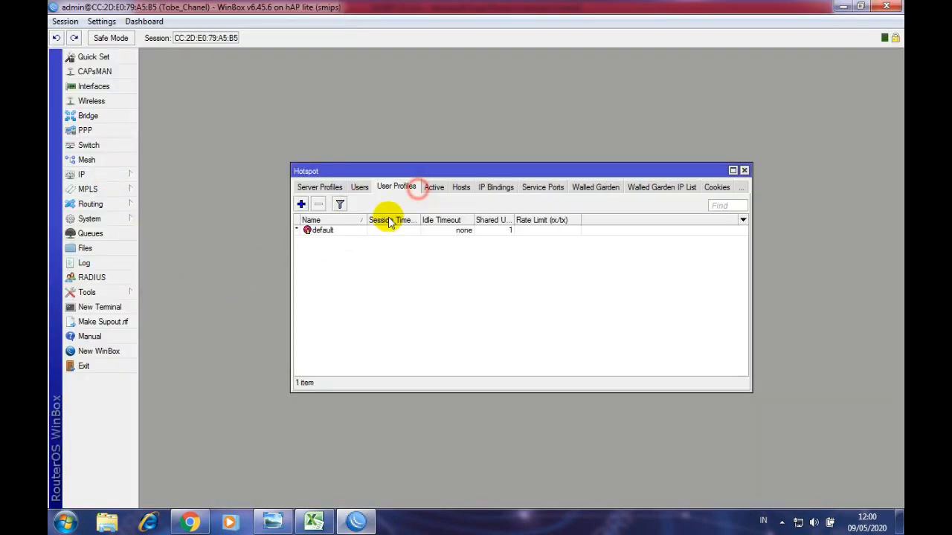
left_click(322, 230)
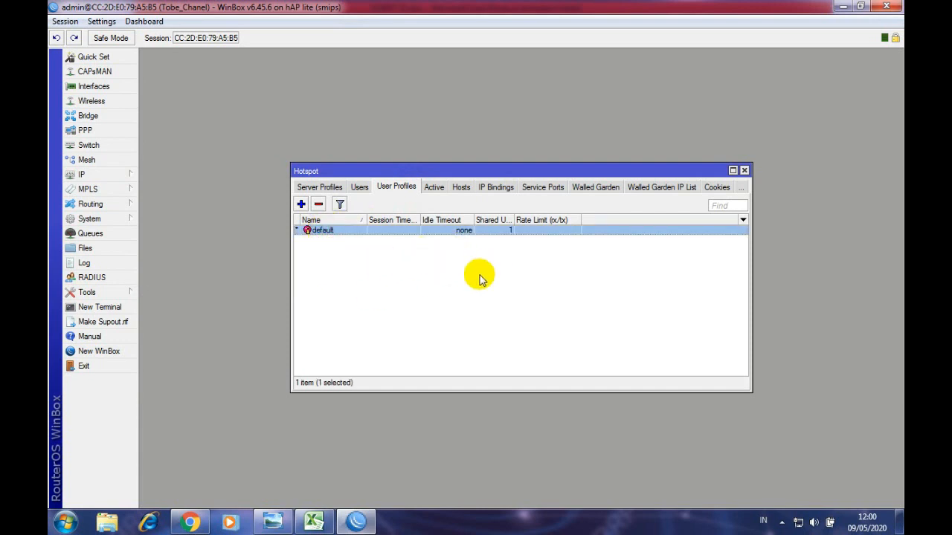
left_click(744, 170)
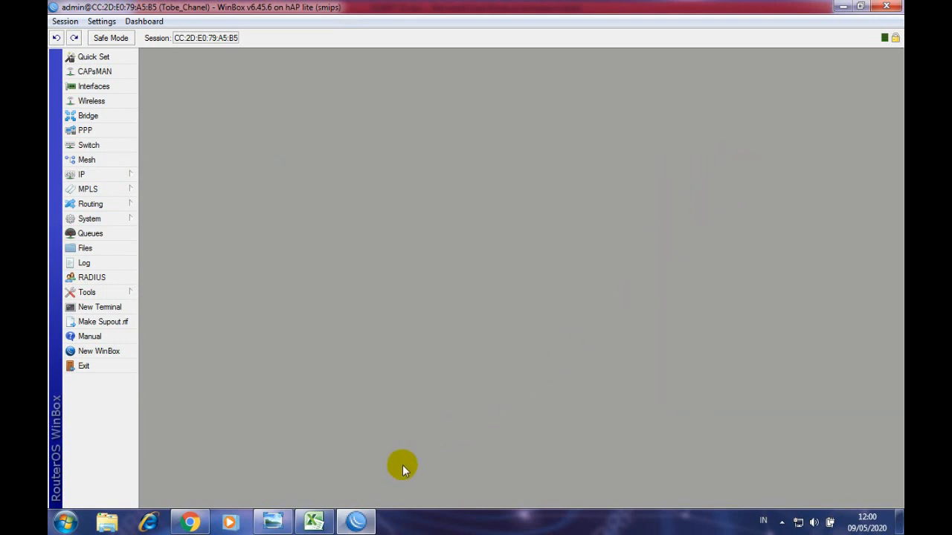
mouse_move(352, 523)
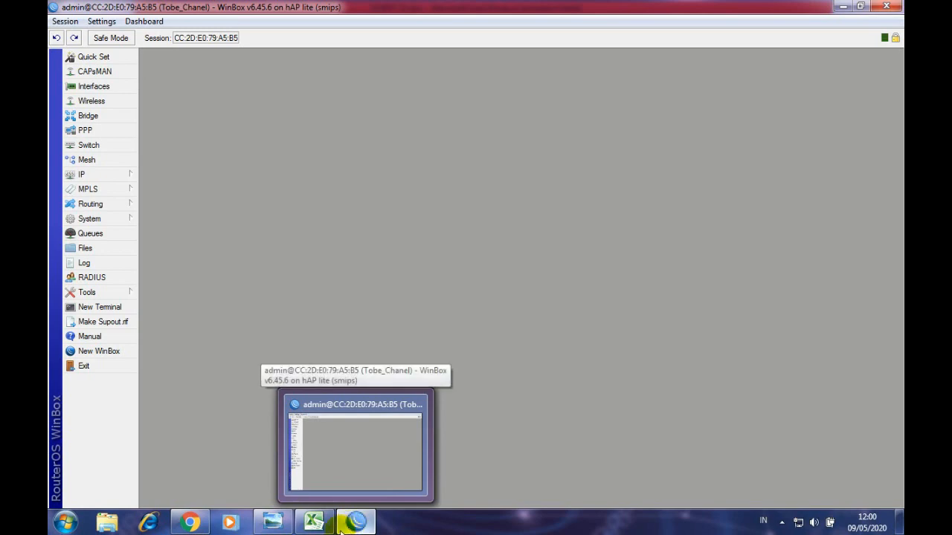
- Enter the profile names Harian, Mingguan and Bulanan in I4, J4 and K4
left_click(197, 524)
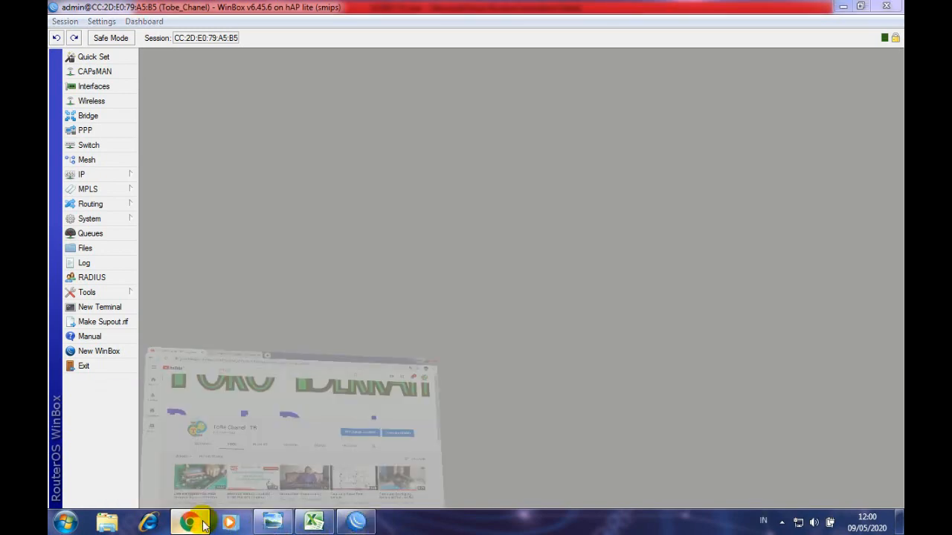
left_click(198, 524)
left_click(313, 523)
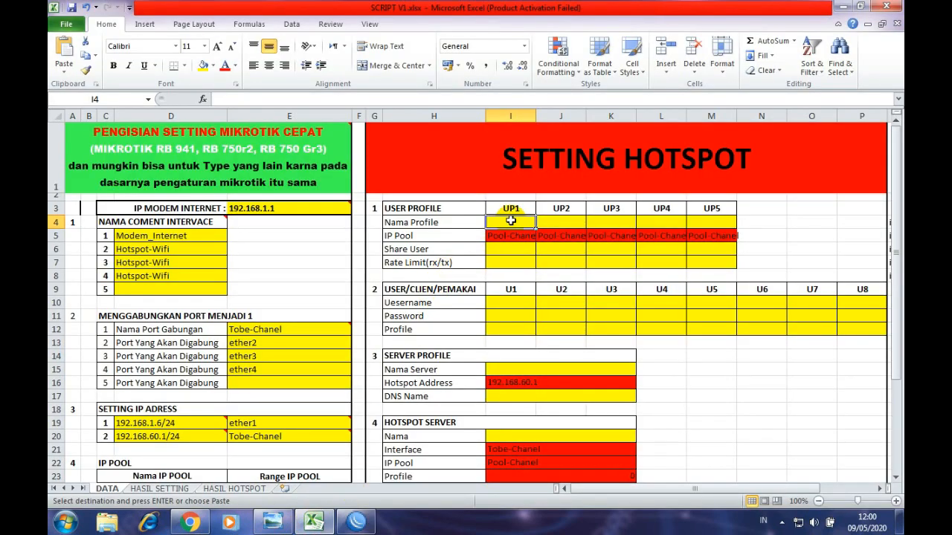
type("Harian")
key("Tab")
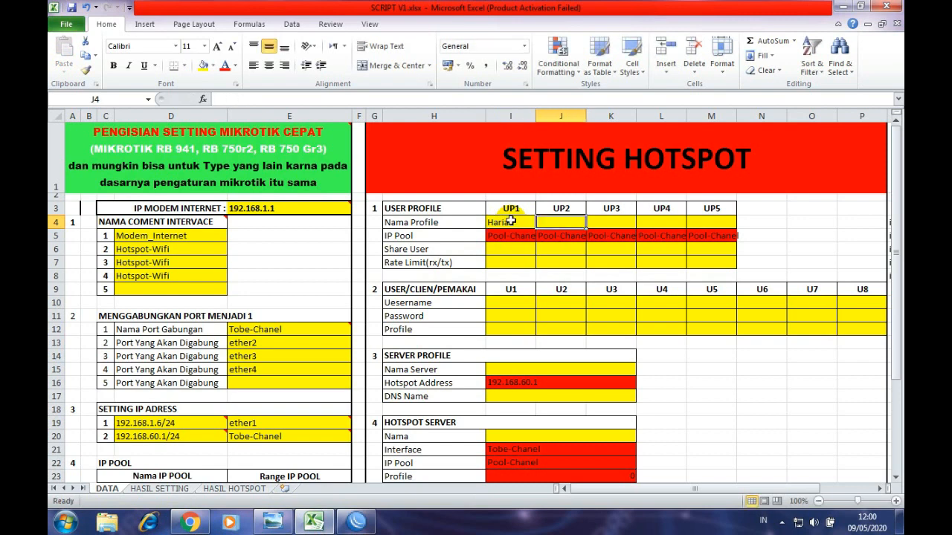
type("Mi")
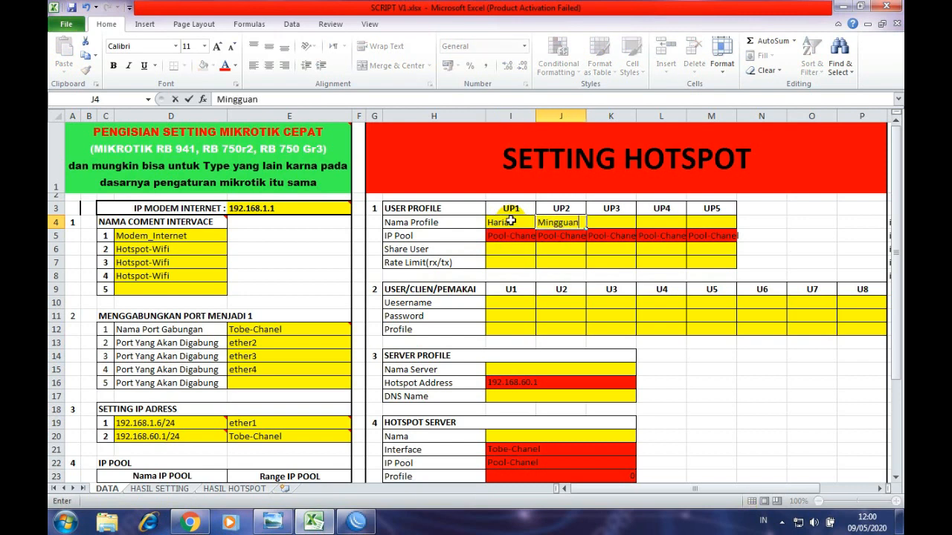
type("ngguan")
key("Tab")
type("Bu")
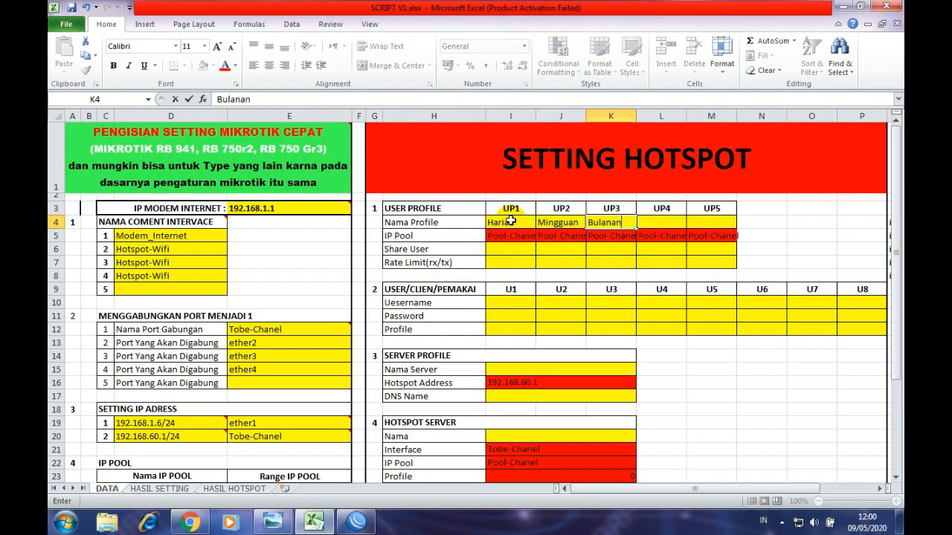
key("Return")
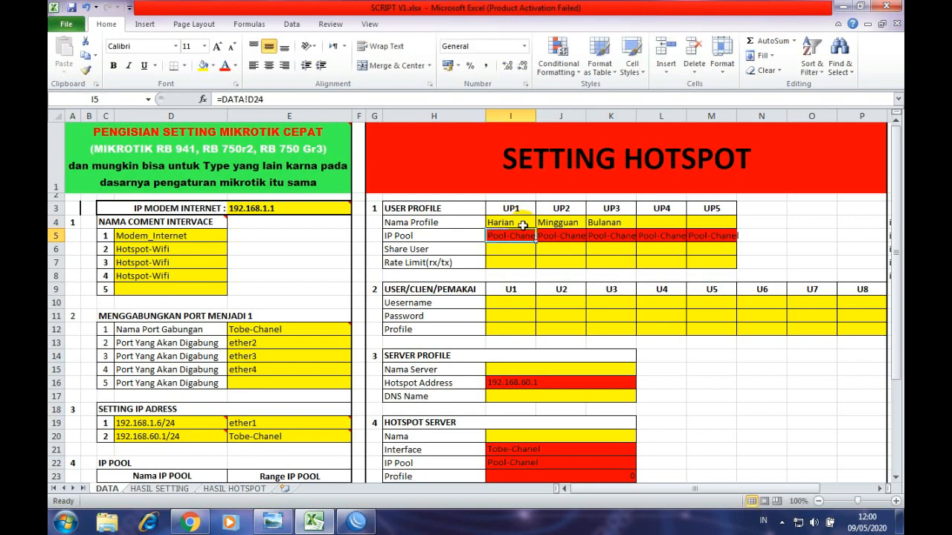
- Recheck the Harian name and select the UP1 Share User cell I6
left_click(644, 221)
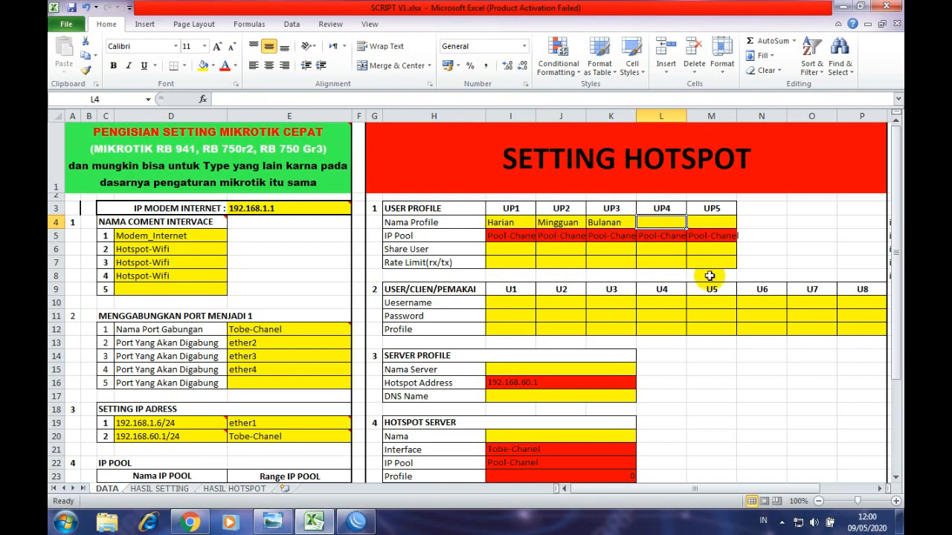
left_click(511, 250)
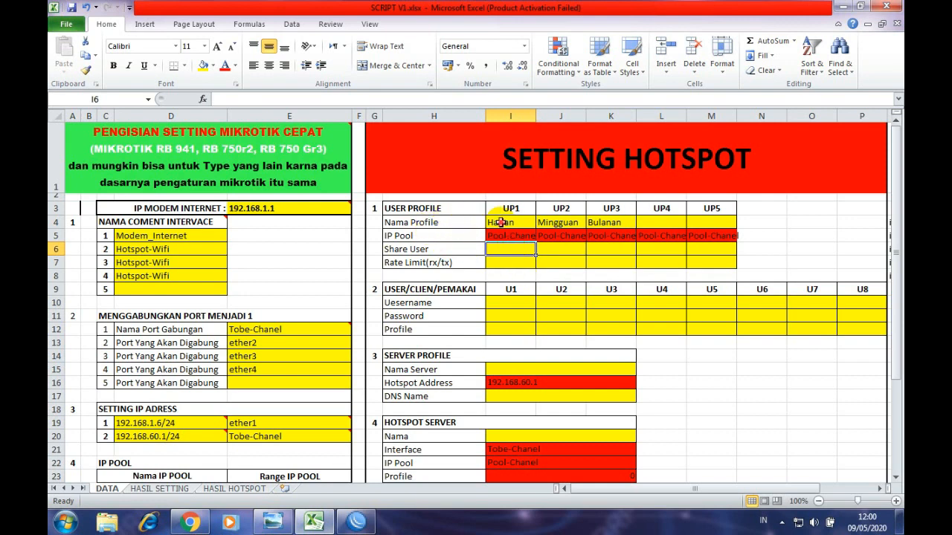
left_click(497, 222)
left_click(513, 249)
left_click(512, 223)
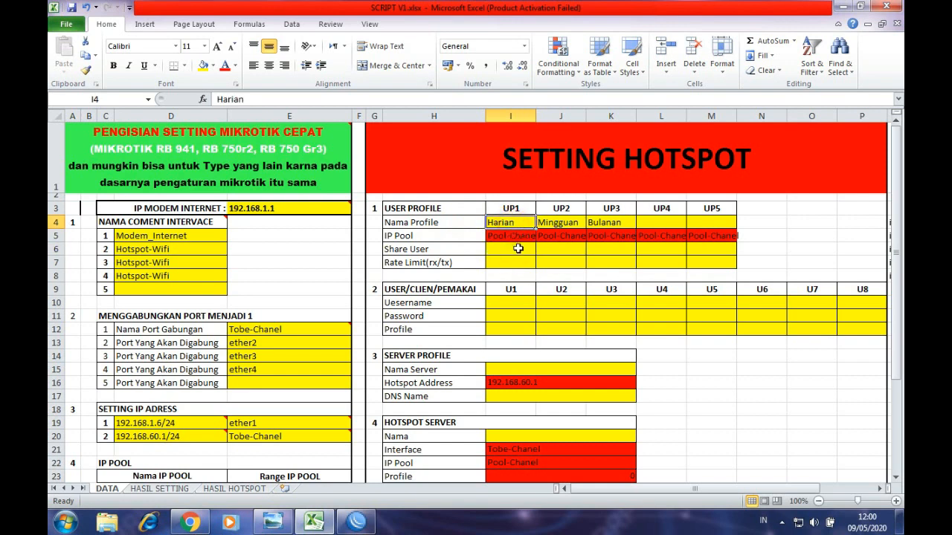
left_click(518, 249)
left_click(514, 223)
left_click(513, 248)
left_click(515, 221)
left_click(522, 248)
left_click(523, 227)
left_click(531, 248)
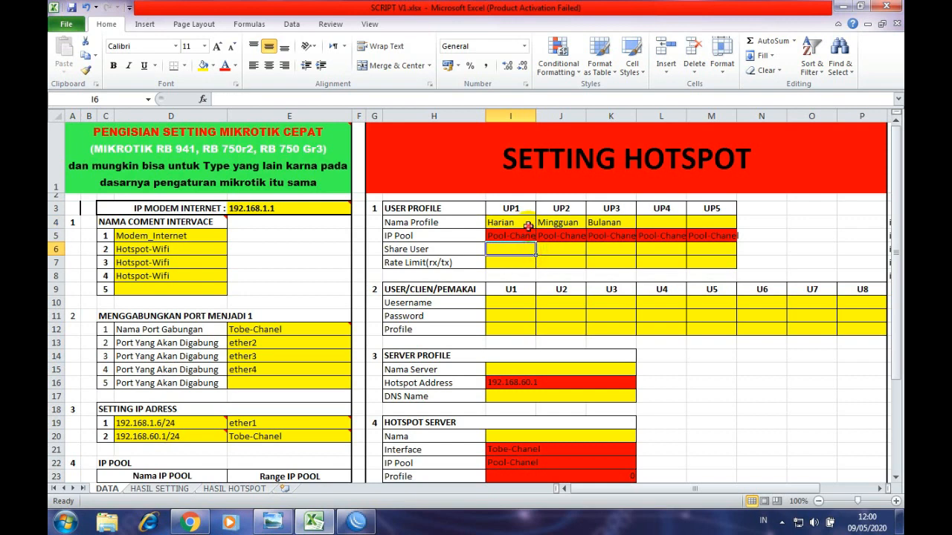
left_click(525, 223)
left_click(531, 250)
- Enter 2 as Harian's Share User value and mark the Username, Password and Profile labels
type("2")
key("Return")
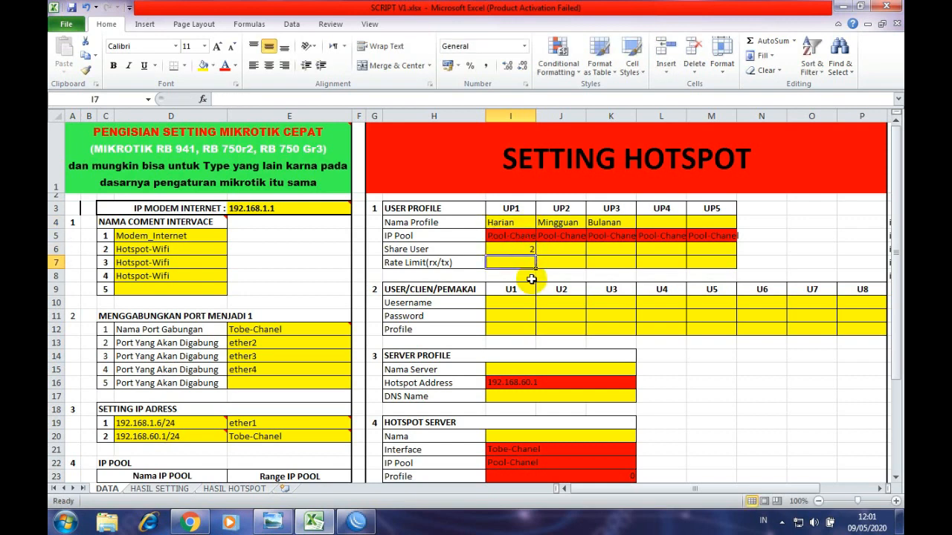
left_click(432, 302)
left_click(421, 331)
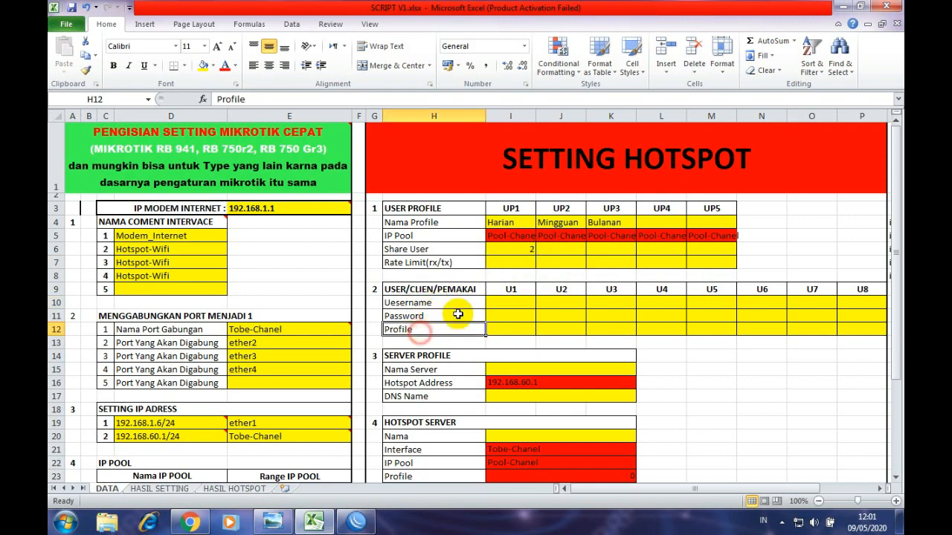
left_click(448, 305)
left_click_drag(448, 306, 446, 327)
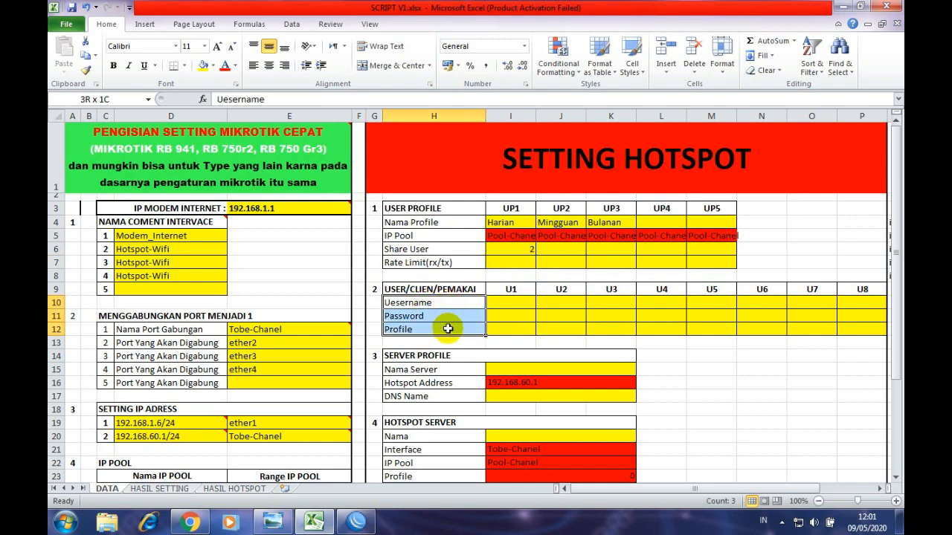
- Set Share User to 1 for Harian, Mingguan and Bulanan in I6, J6 and K6
left_click(513, 251)
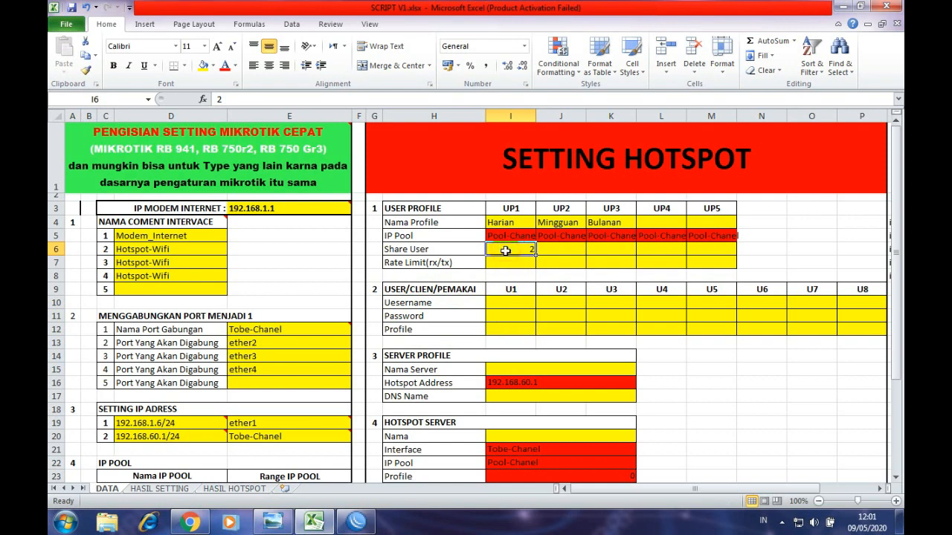
type("3")
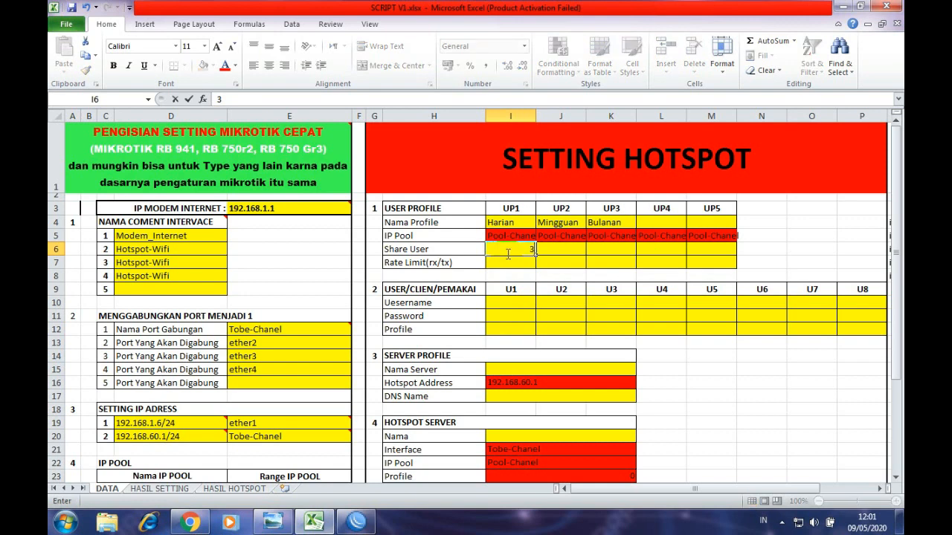
left_click(510, 272)
left_click(513, 253)
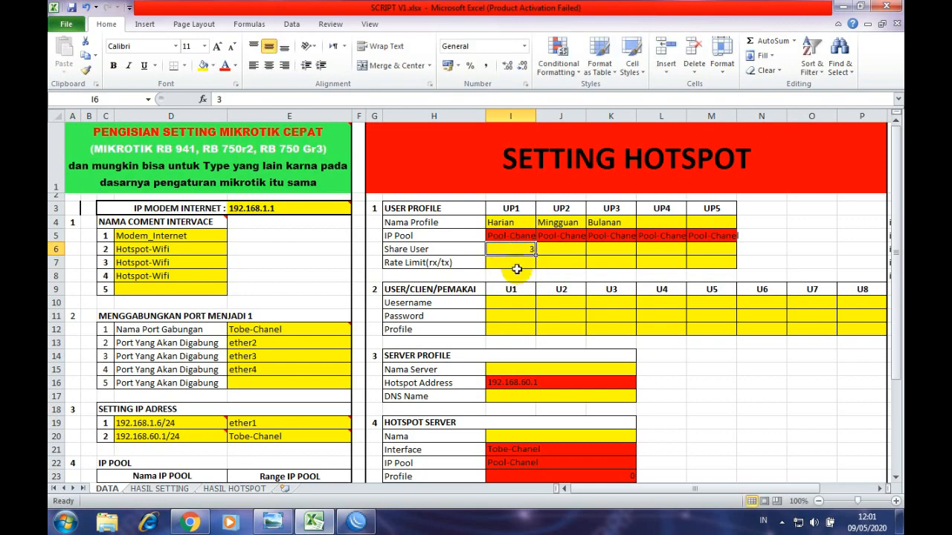
left_click(517, 251)
key("BackSpace")
type("1")
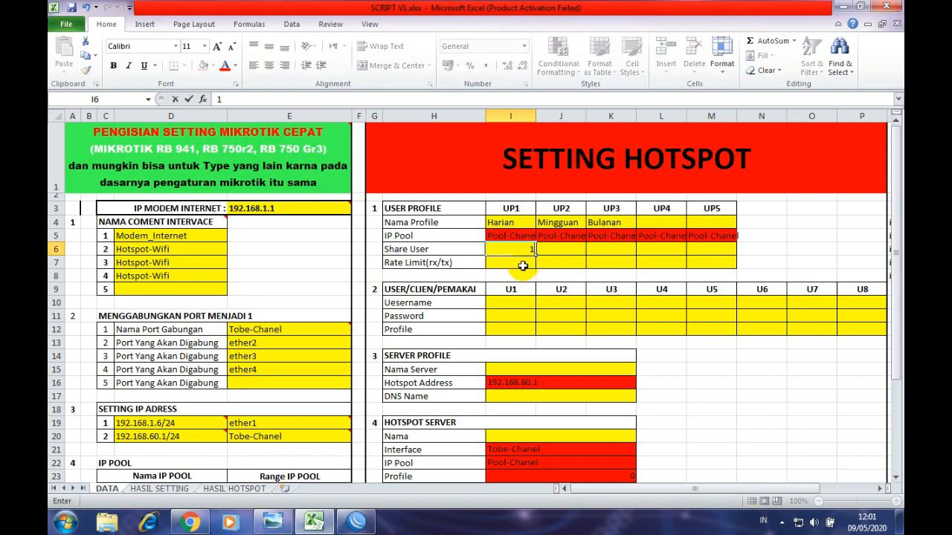
left_click(554, 251)
type("1")
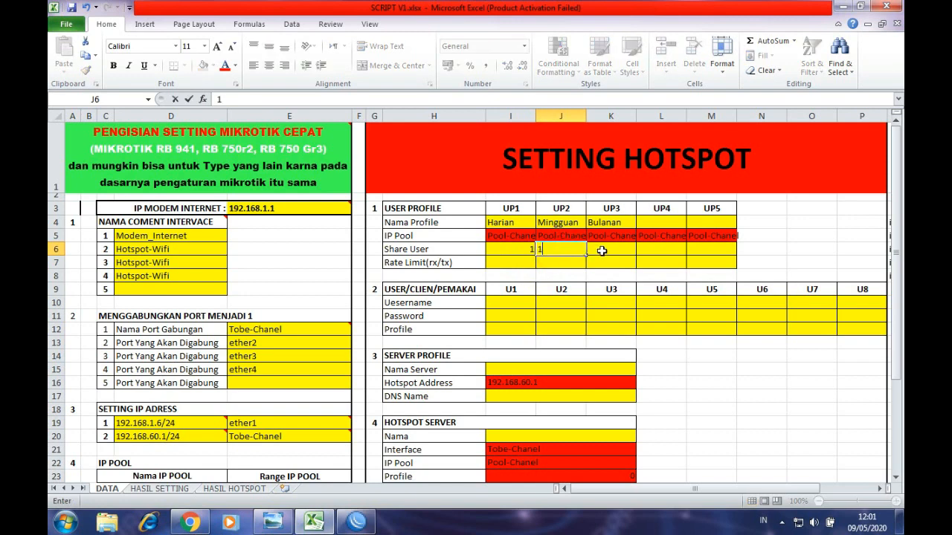
left_click(611, 250)
type("1")
left_click(565, 261)
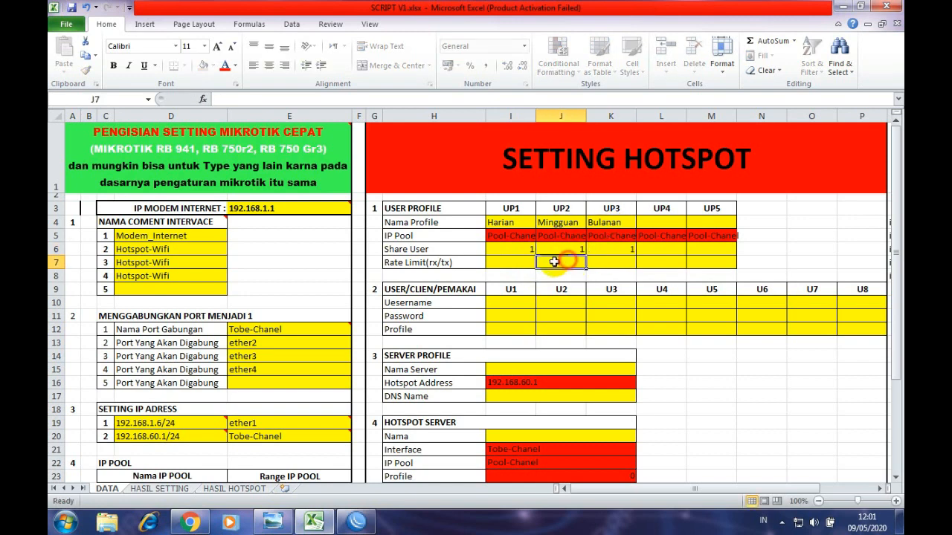
- Dismiss the Windows colour-scheme prompt and select the UP1 rate limit cell
left_click(511, 264)
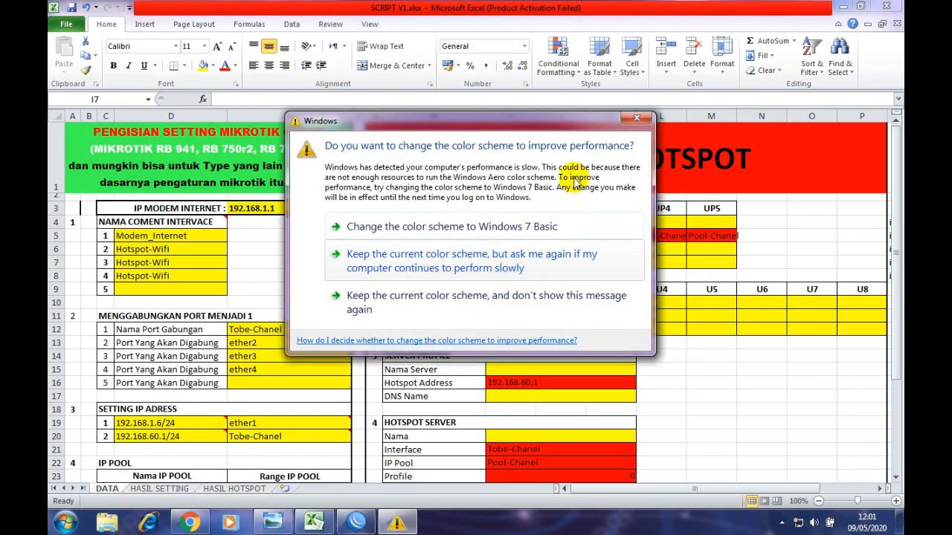
left_click(636, 120)
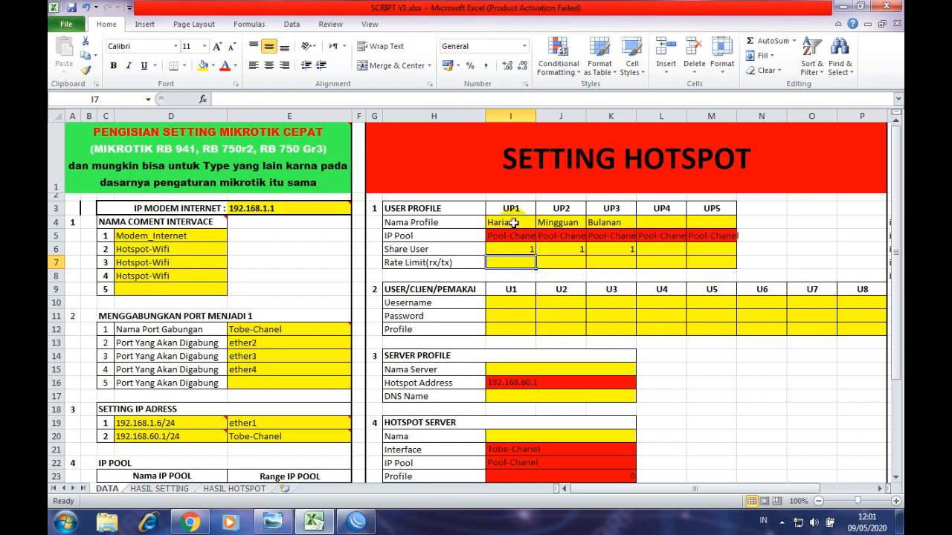
left_click(513, 223)
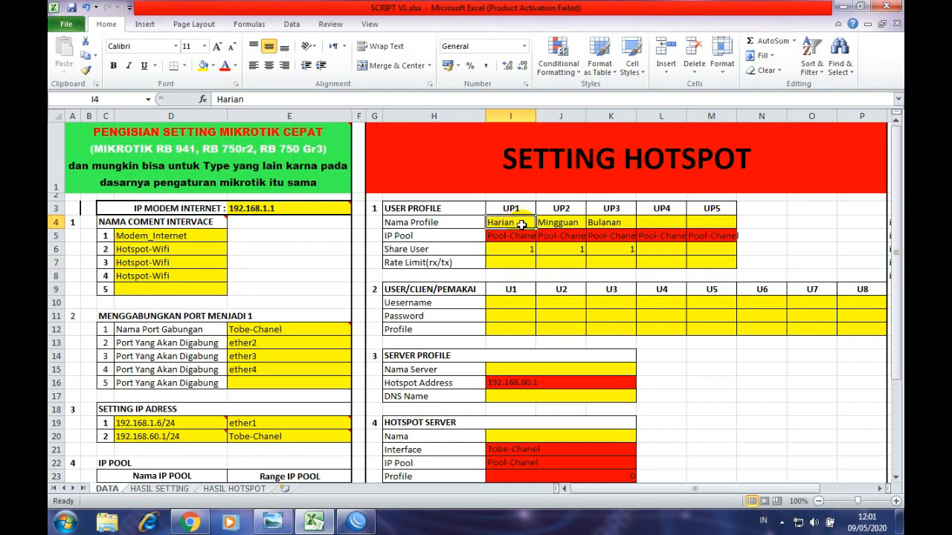
left_click(519, 262)
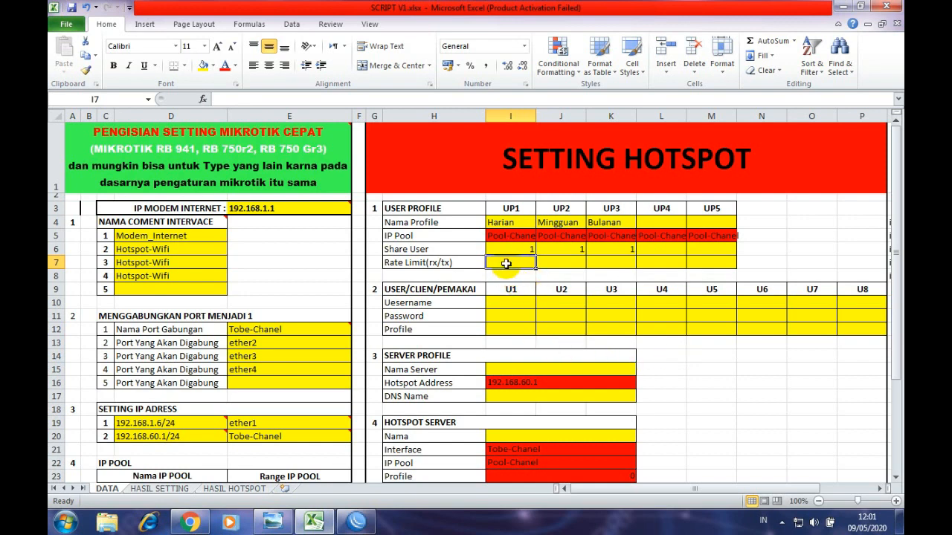
- Enter rate limits 1m/1m for Harian and 2m/2m for Mingguan
type("1m/1m")
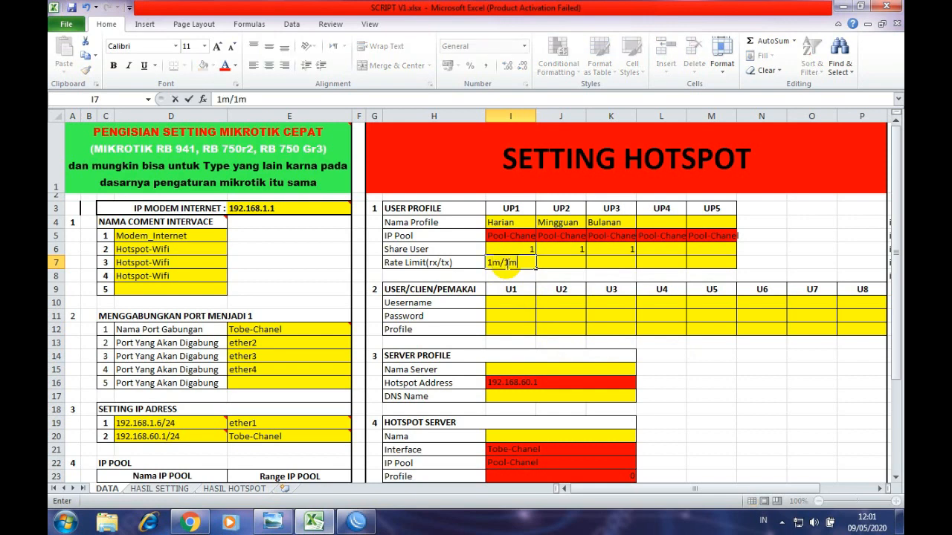
left_click(552, 265)
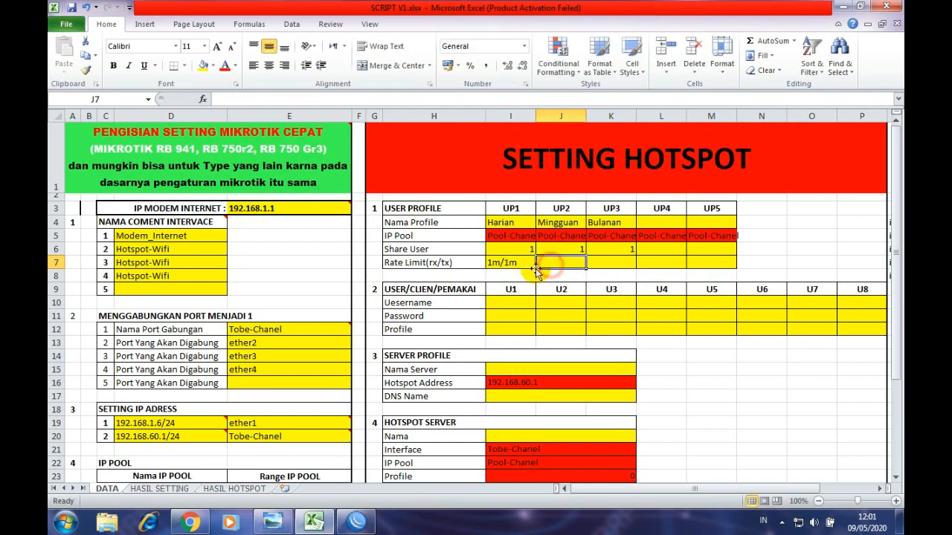
left_click(565, 209)
left_click(566, 223)
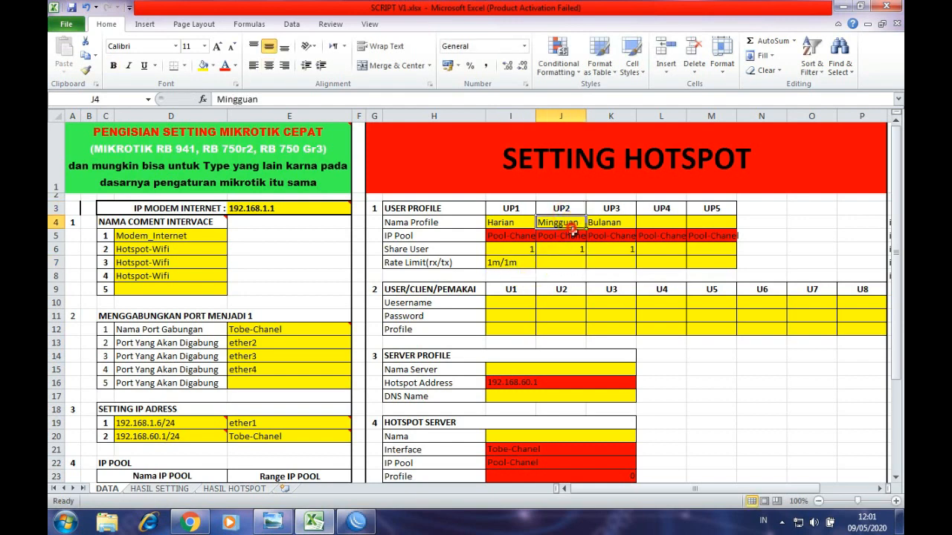
left_click(578, 263)
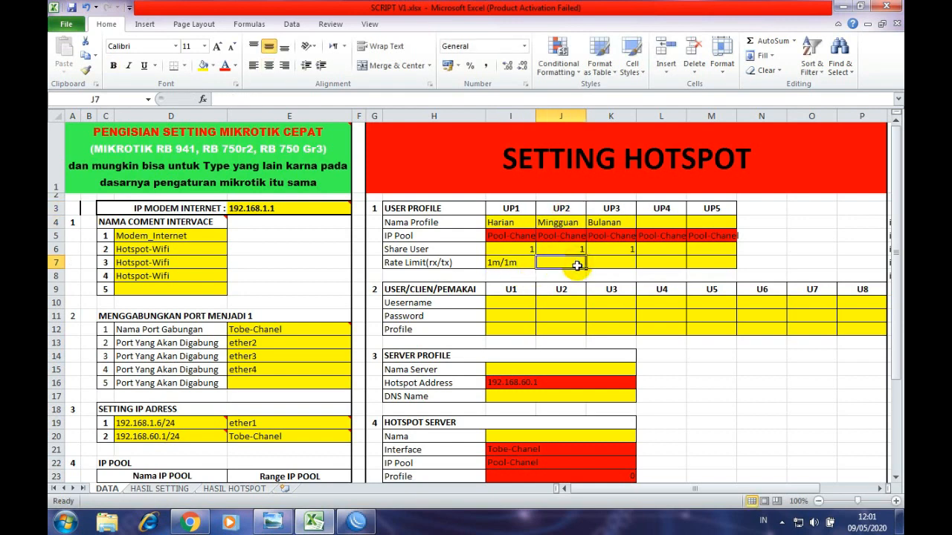
type("2m/2m")
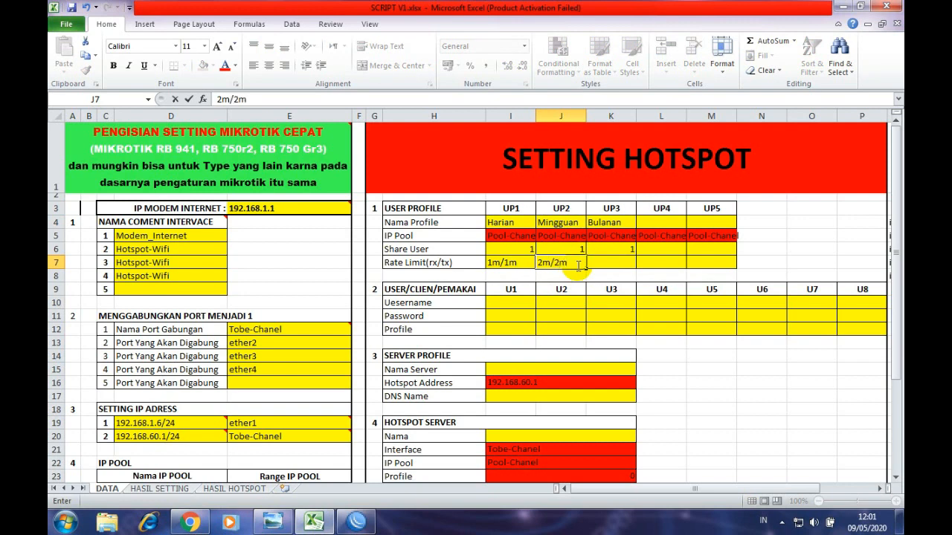
left_click(579, 211)
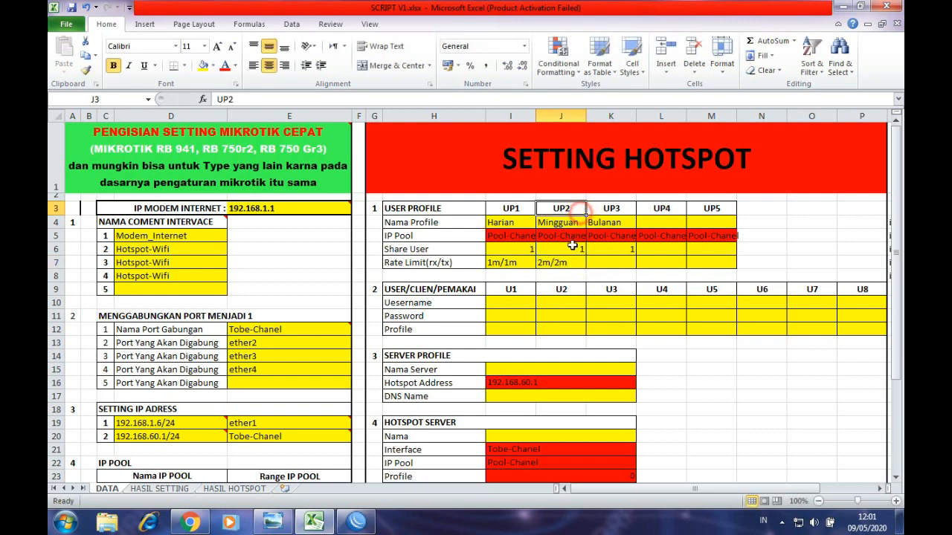
left_click(524, 261)
left_click(556, 262)
left_click(529, 249)
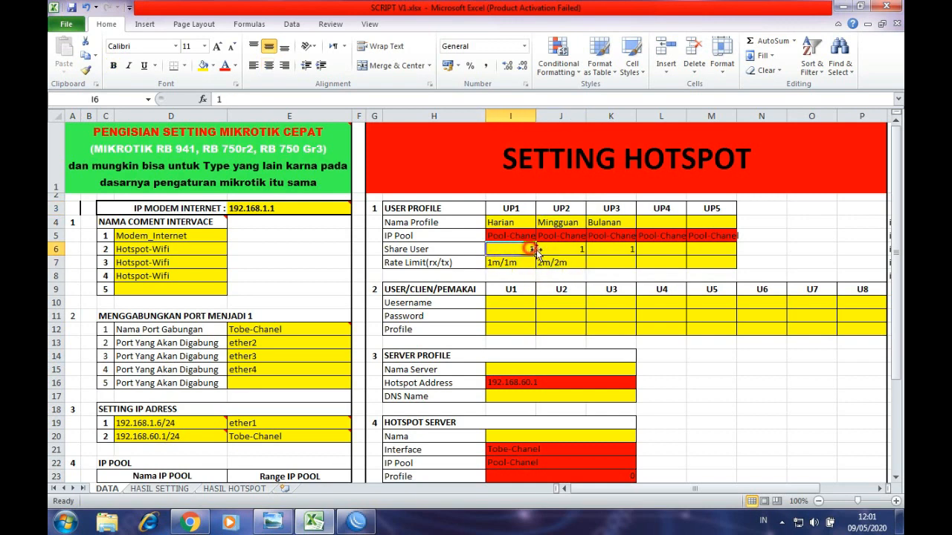
- Enter 3m/3m in K7 for Bulanan and check the users table labels
left_click(607, 261)
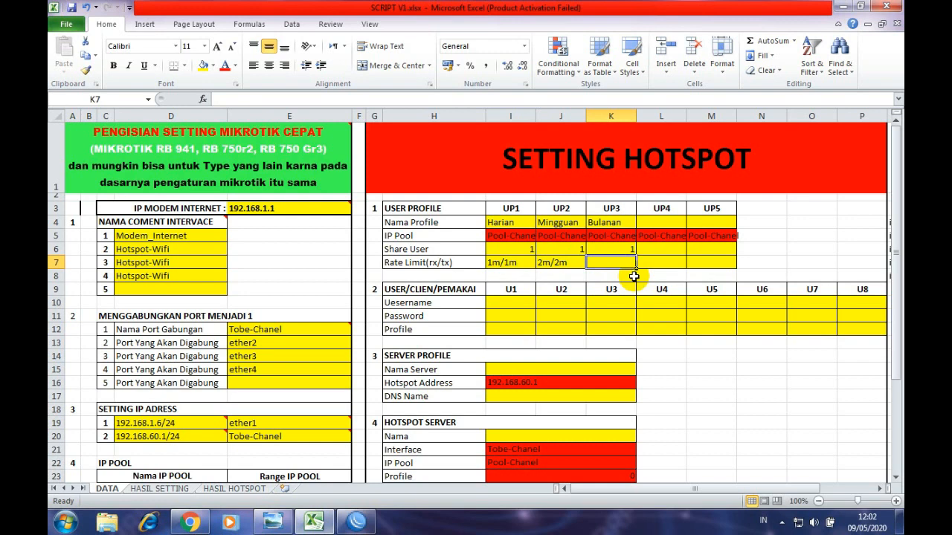
type("3m/3")
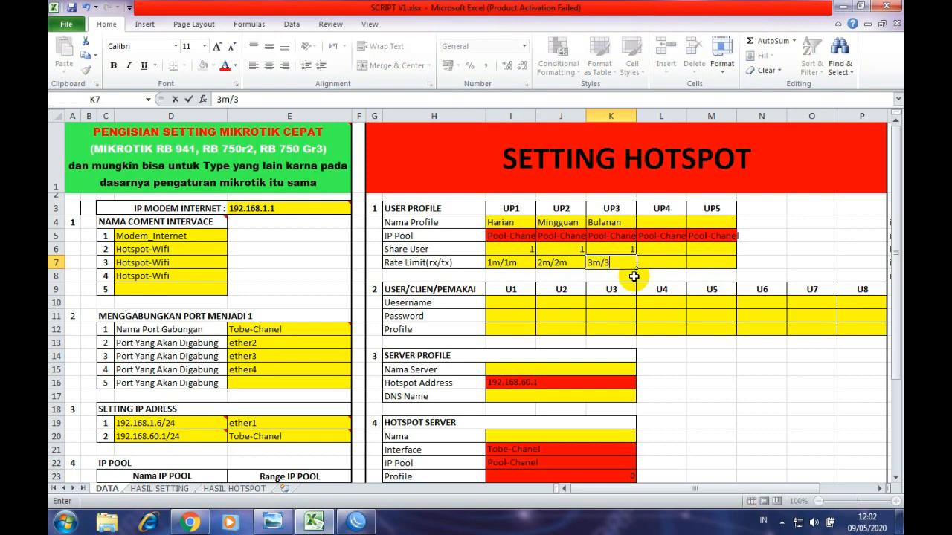
type("m")
left_click(661, 276)
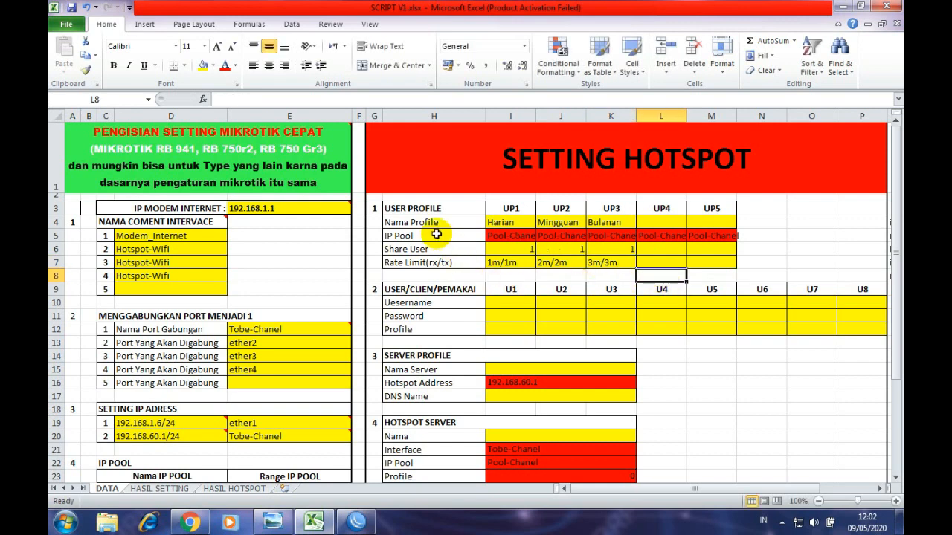
left_click(429, 302)
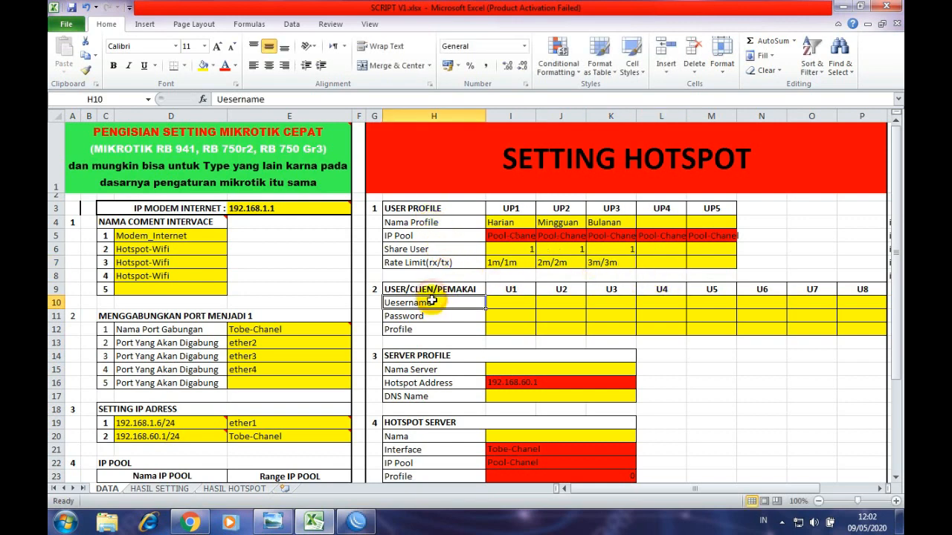
left_click(430, 290)
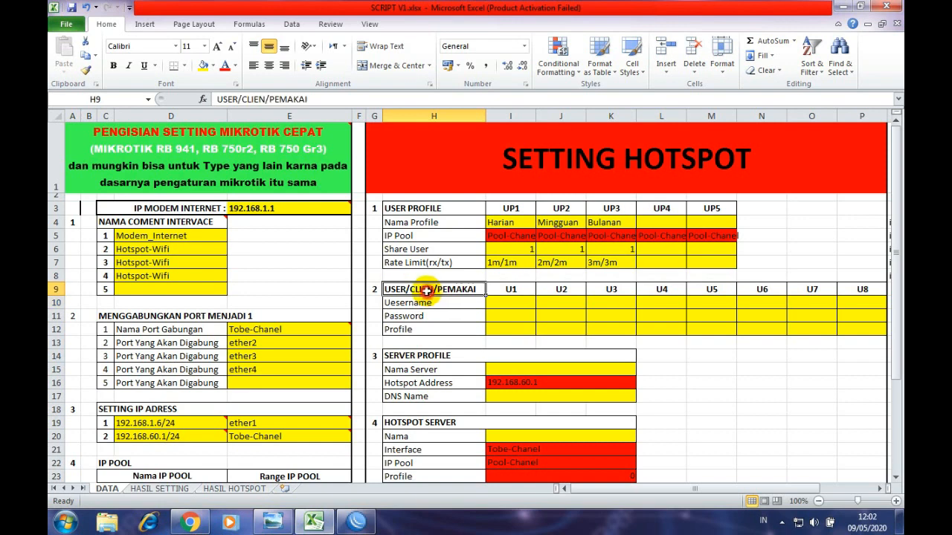
left_click(503, 303)
- Assign the Harian profile to the first user in I12 and dismiss the colour-scheme prompt
left_click(500, 222)
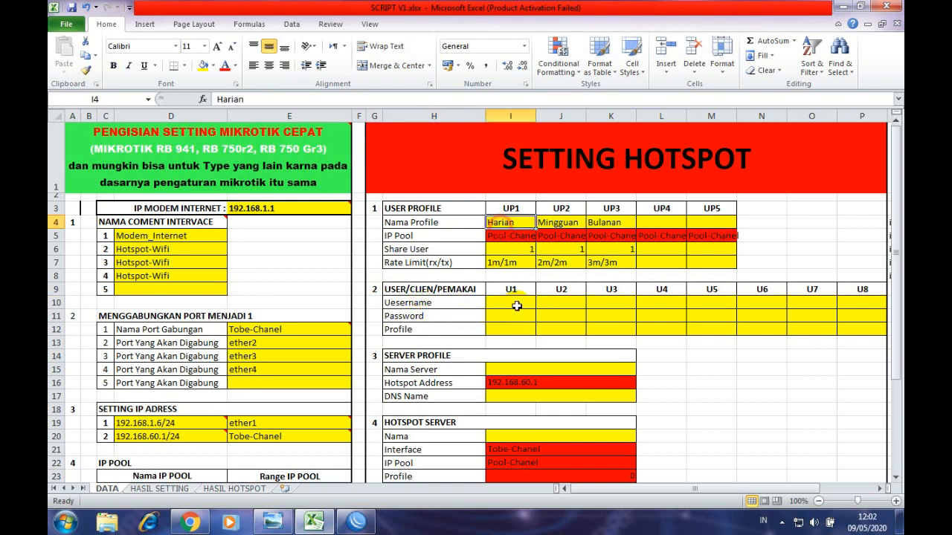
left_click(513, 330)
left_click(508, 223)
left_click(519, 331)
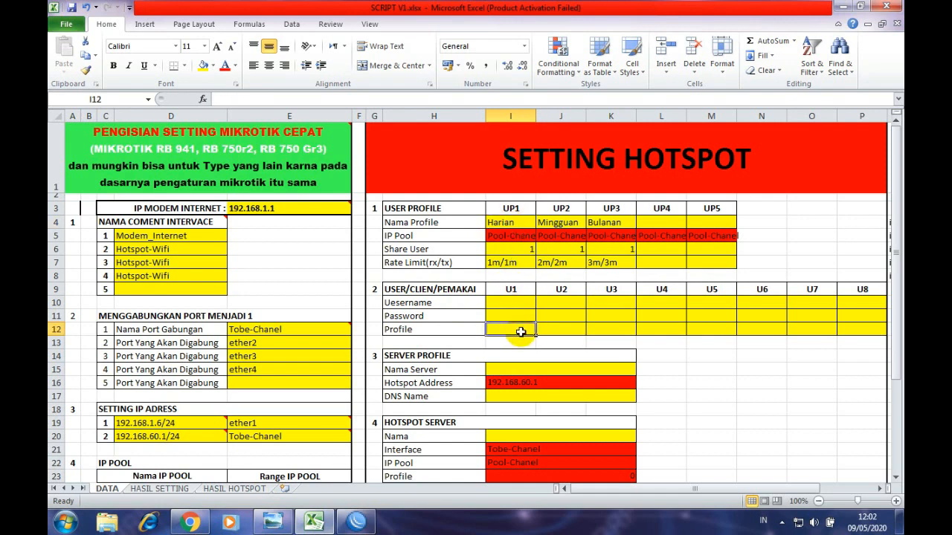
type("Harian")
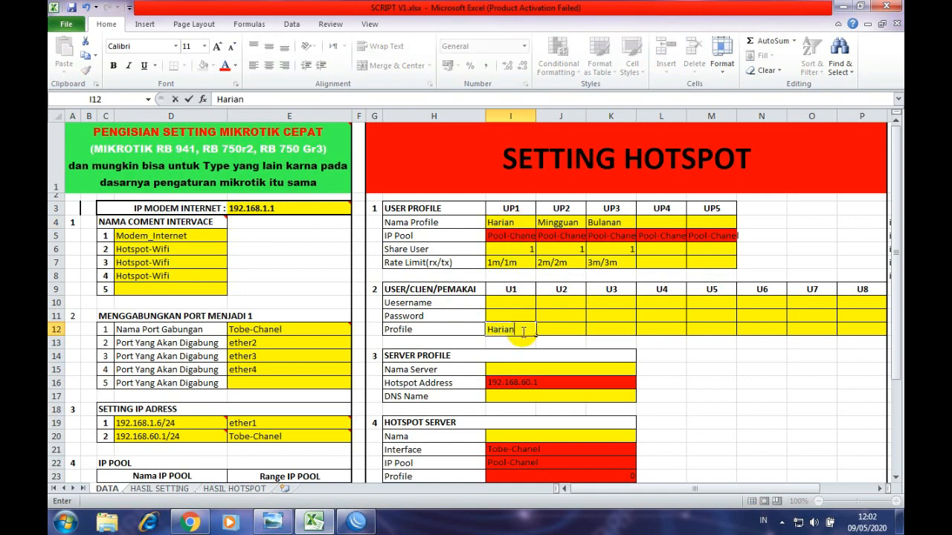
key("Tab")
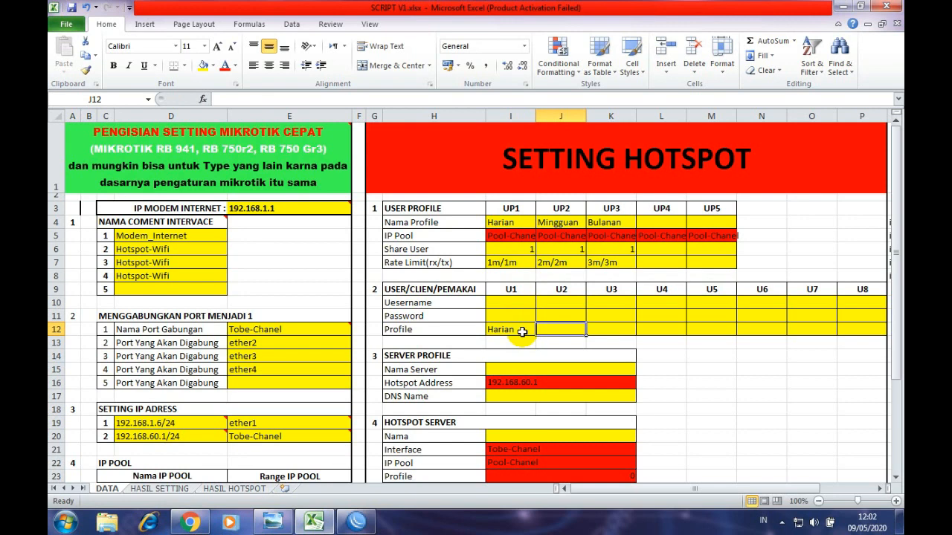
left_click(522, 332)
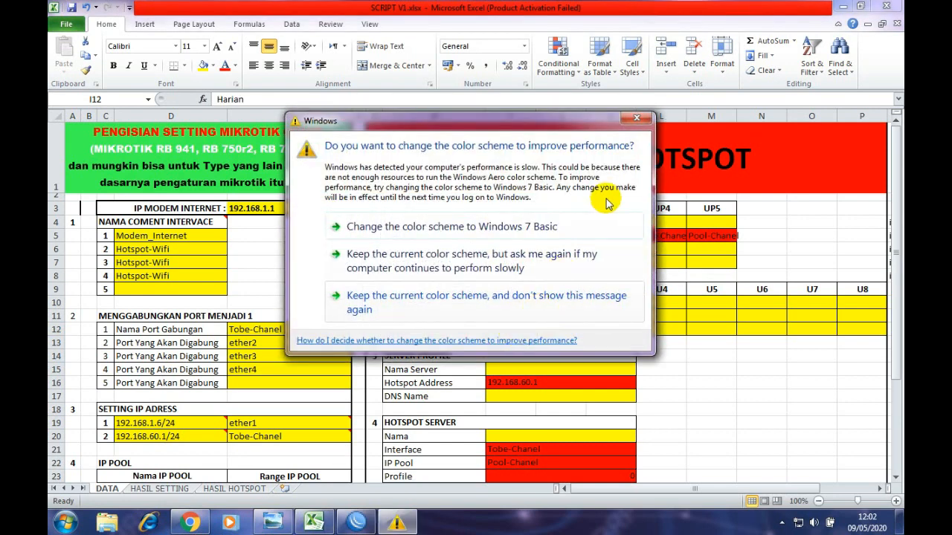
left_click(636, 118)
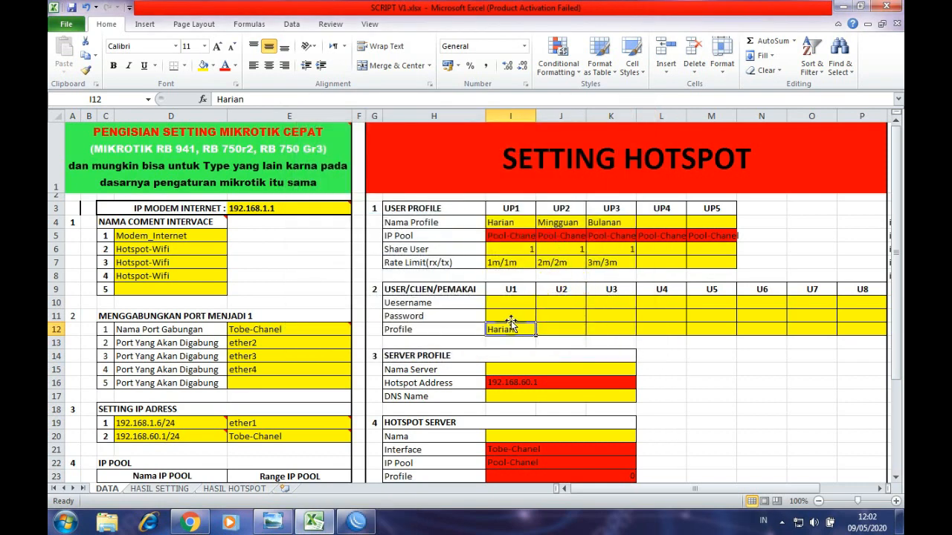
- Enter username tobe and a password for the first user in I10 and I11
left_click(501, 301)
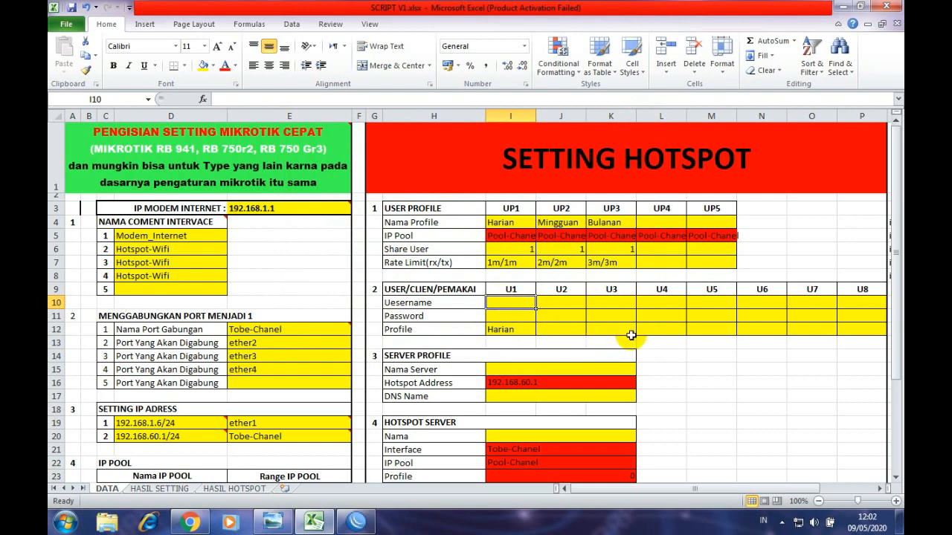
type("tobe")
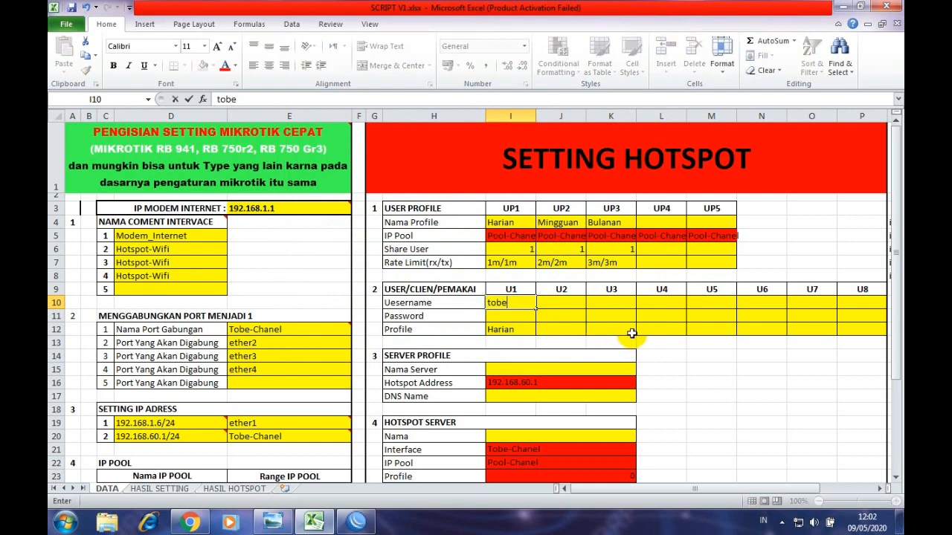
key("Return")
type("tobe")
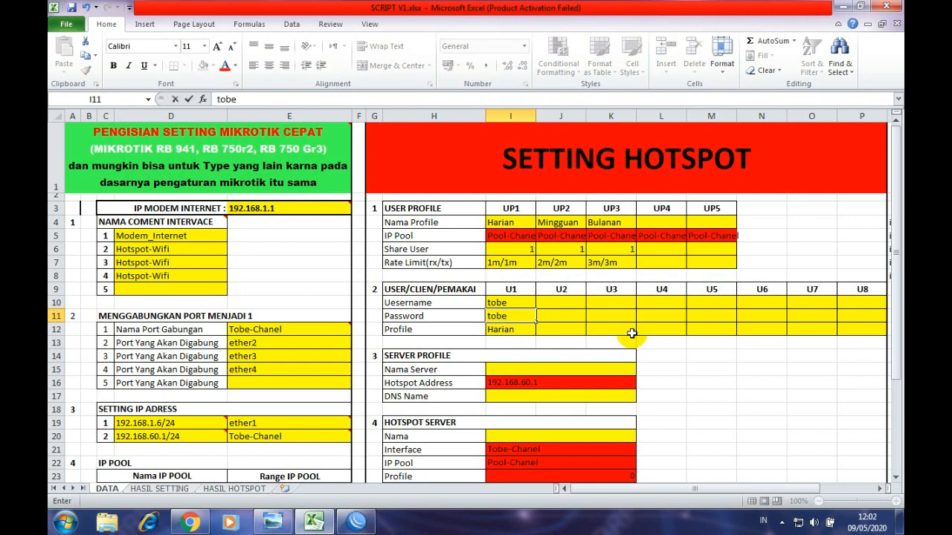
left_click(565, 331)
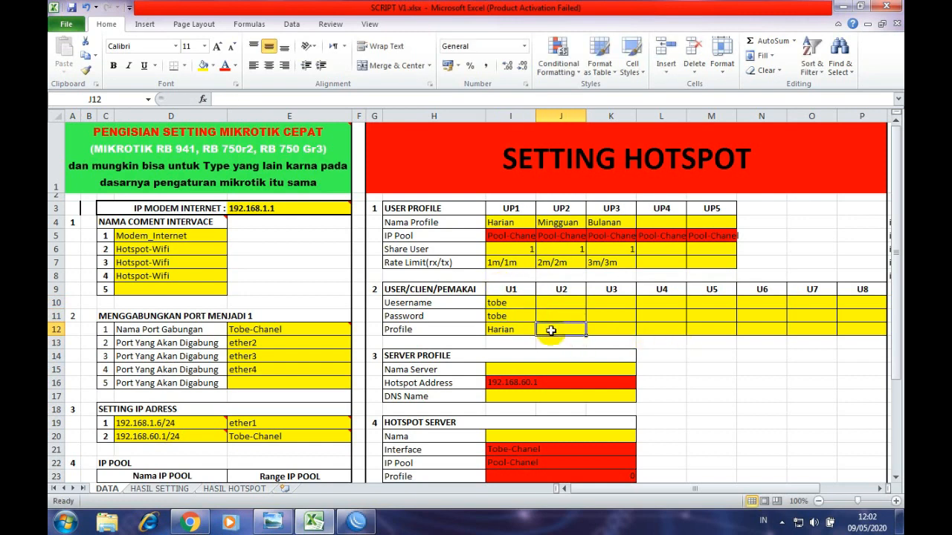
- Cross-check user tobe's entries against Harian's Share User 1 and 1m/1m rate limit
left_click(497, 303)
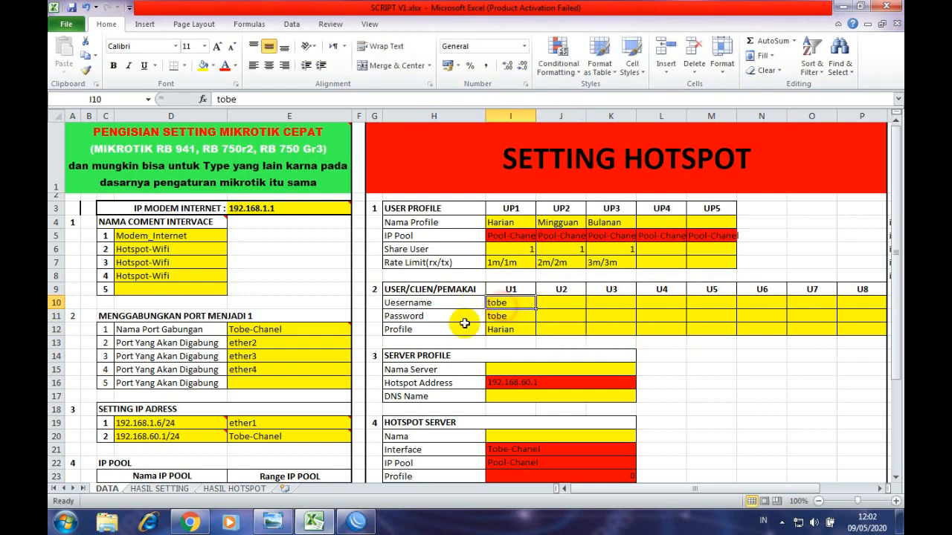
left_click(495, 315)
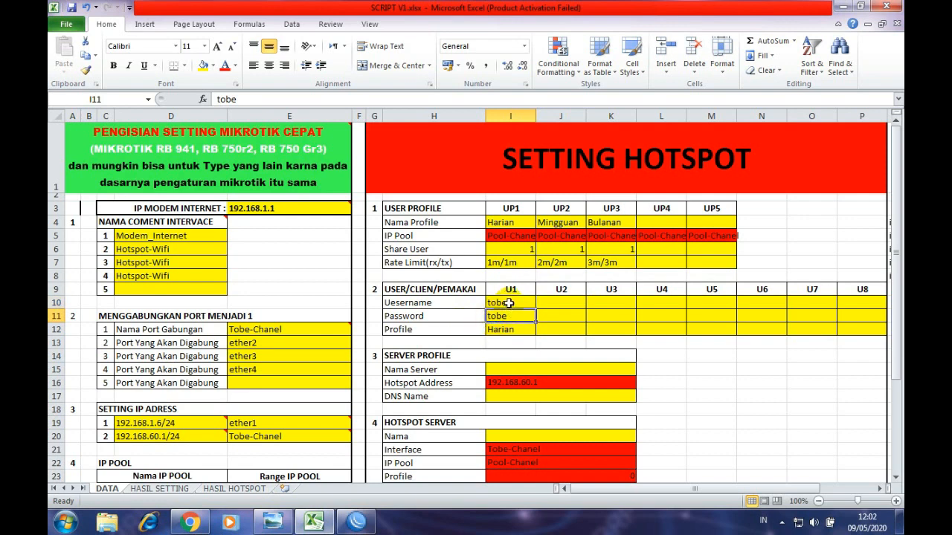
left_click(508, 303)
left_click(510, 319)
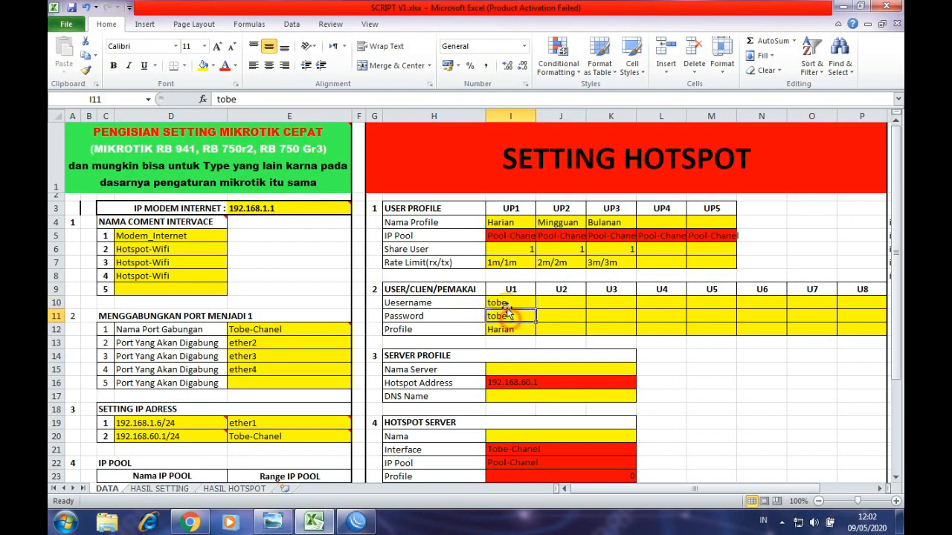
left_click(506, 302)
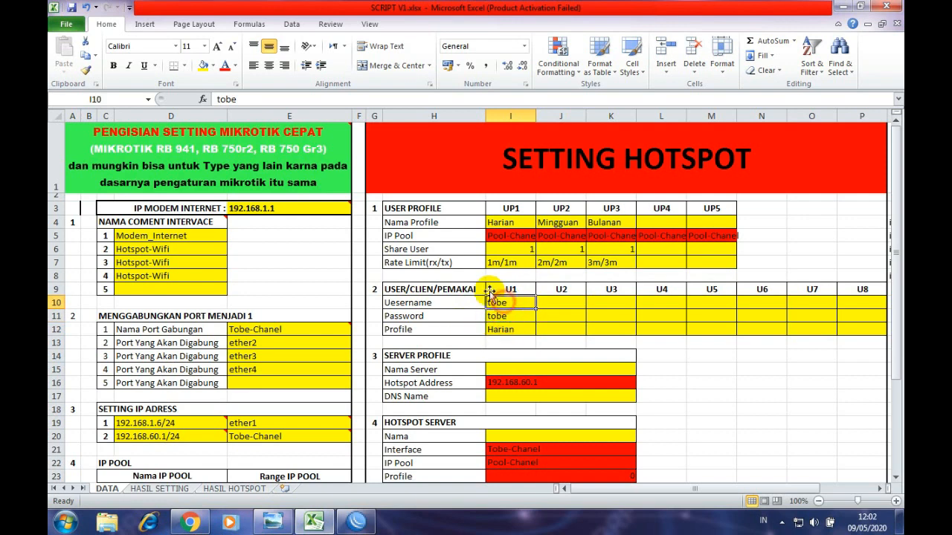
left_click(526, 249)
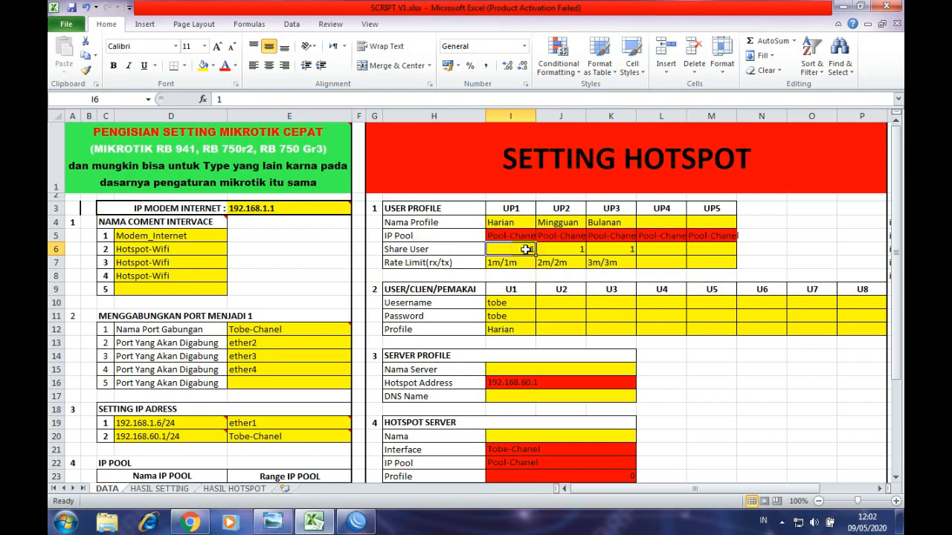
left_click(520, 302)
left_click(530, 314)
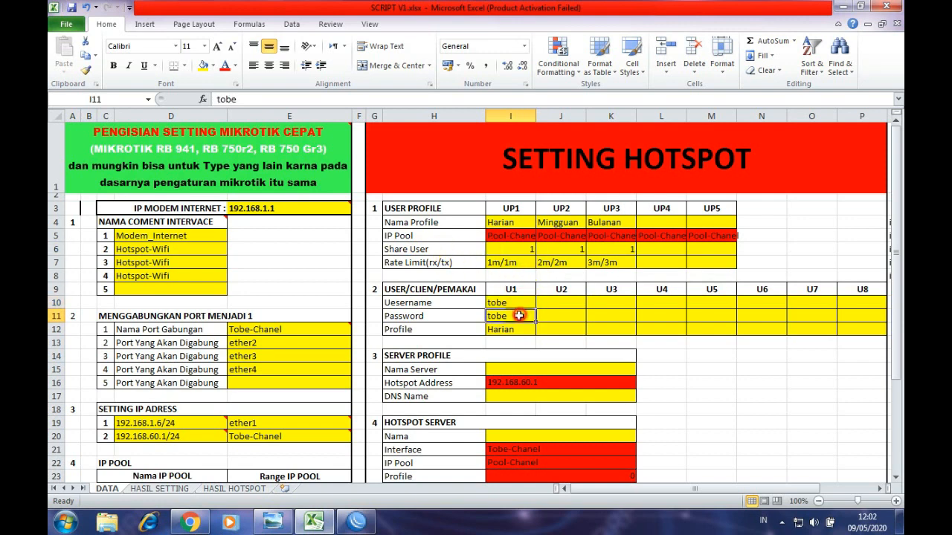
left_click(495, 262)
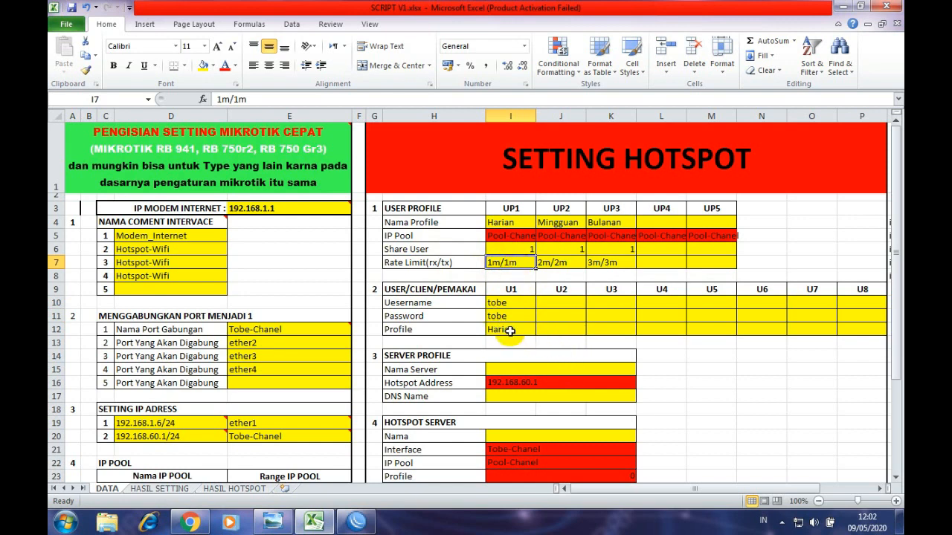
left_click(510, 331)
- Review Mingguan's share count and 2m/2m rate limit, then select the second user's Username cell
left_click(556, 225)
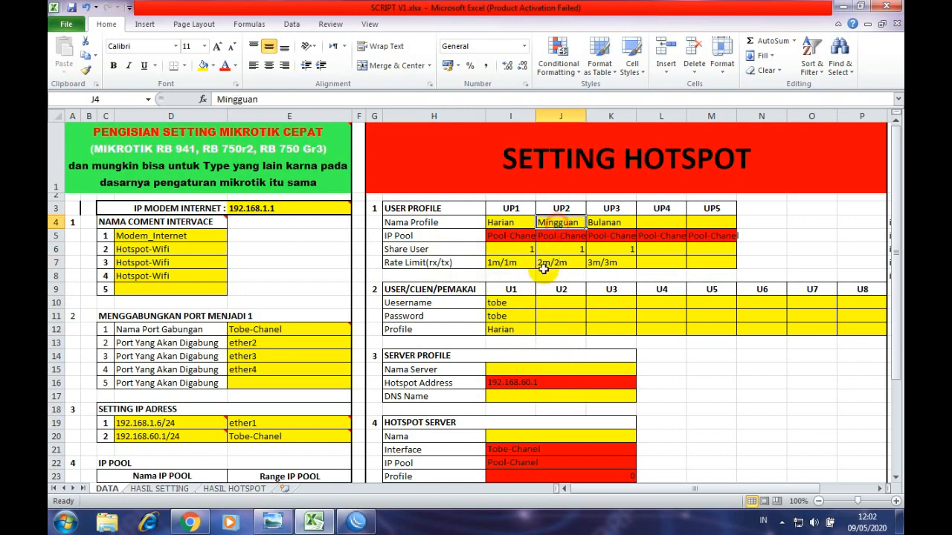
left_click(517, 327)
left_click_drag(504, 301, 517, 309)
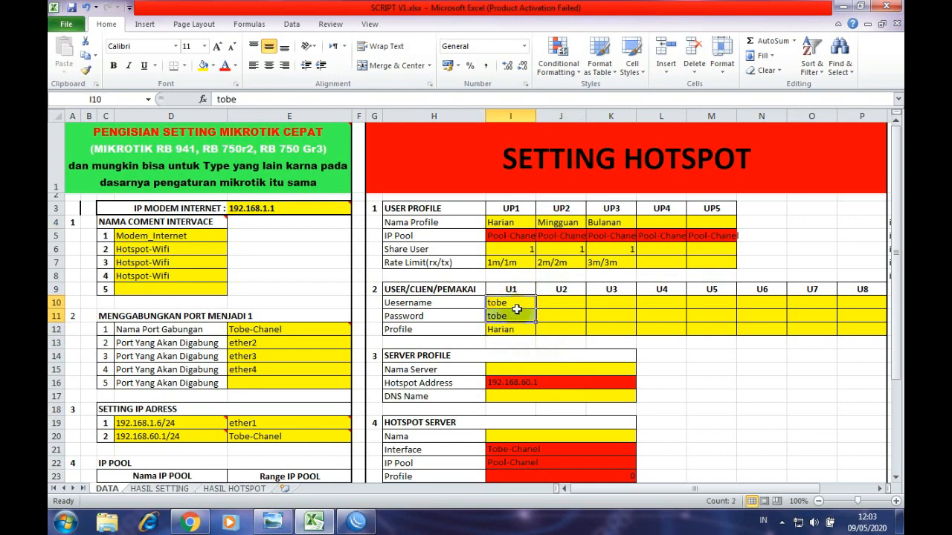
left_click(567, 250)
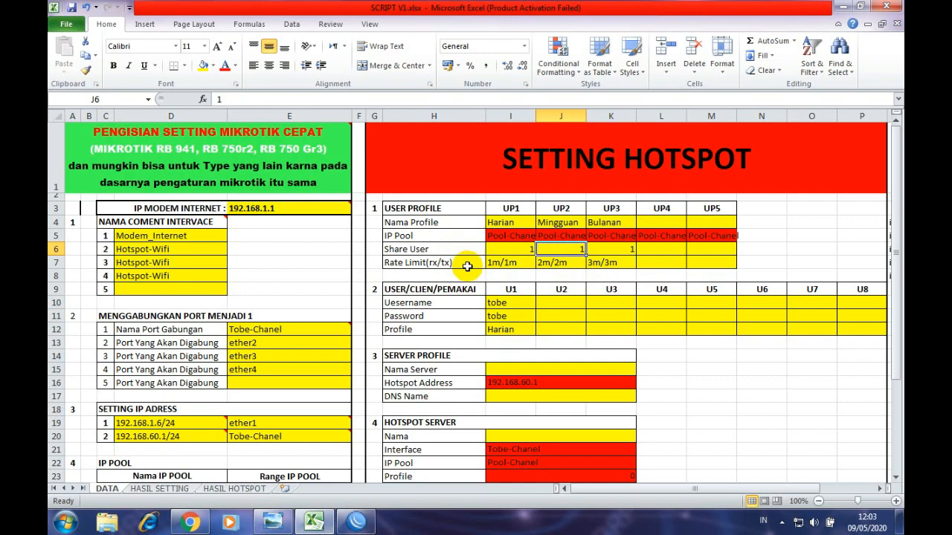
left_click(556, 264)
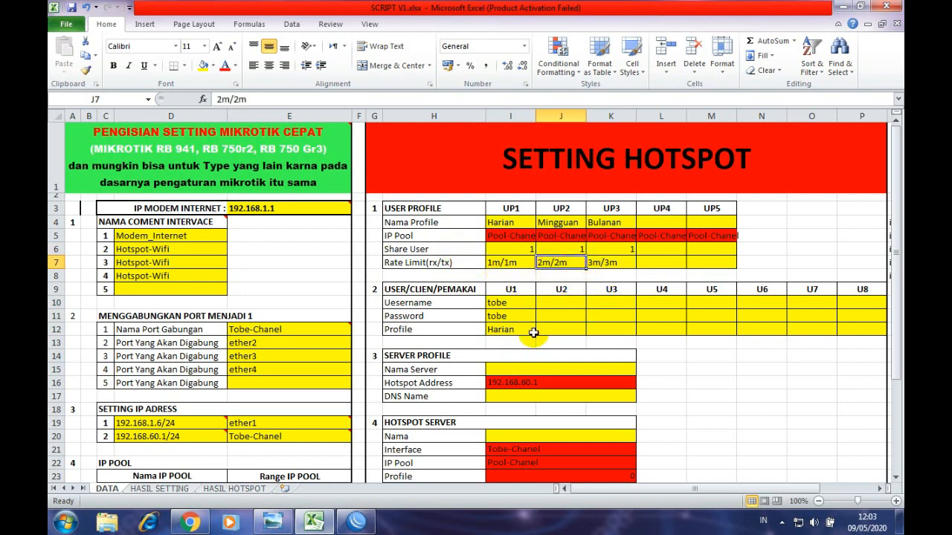
left_click(550, 303)
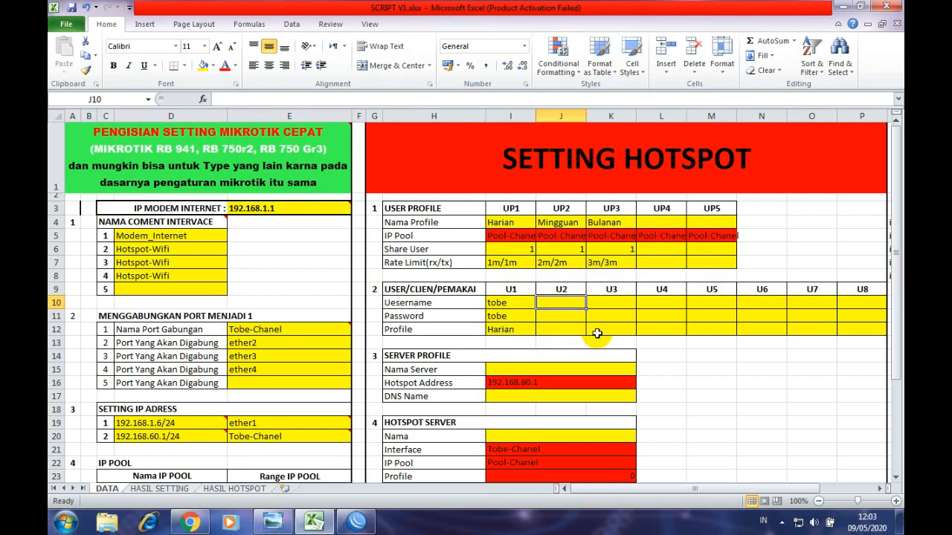
- Enter user chanel with its password and the Mingguan profile, dismissing the colour-scheme prompt
type("chanel")
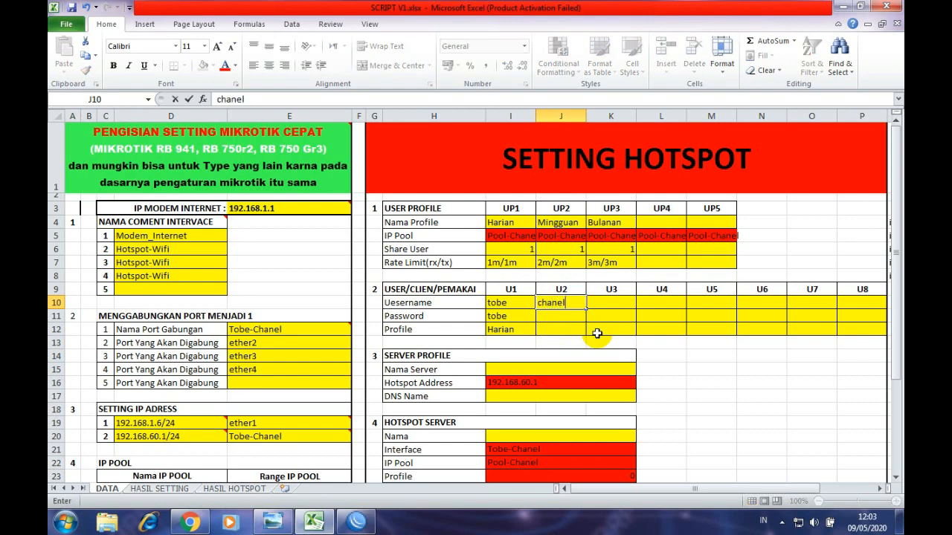
key("Return")
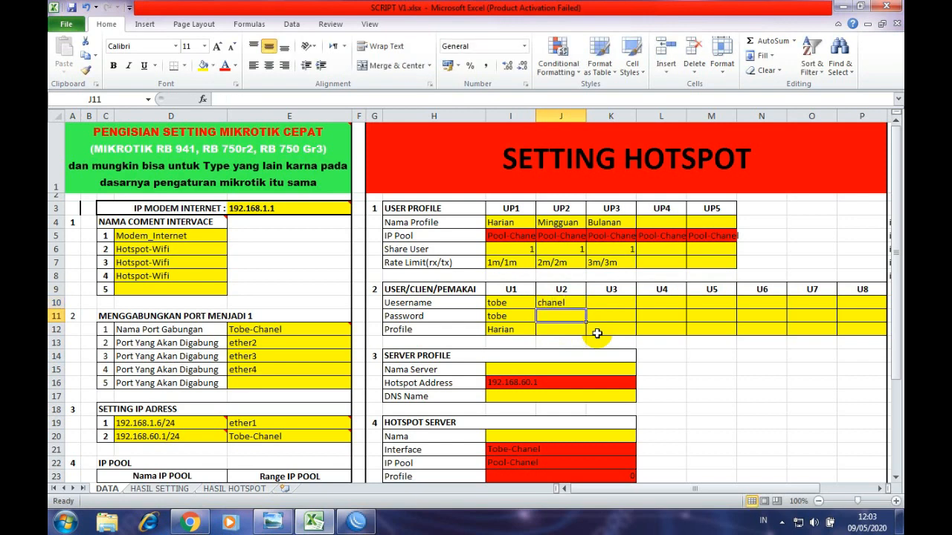
type("chanel")
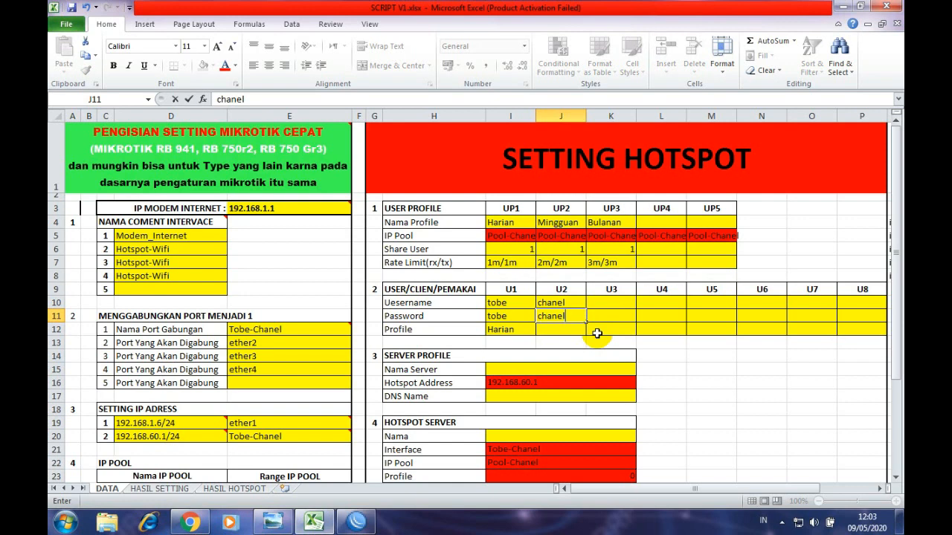
left_click(558, 328)
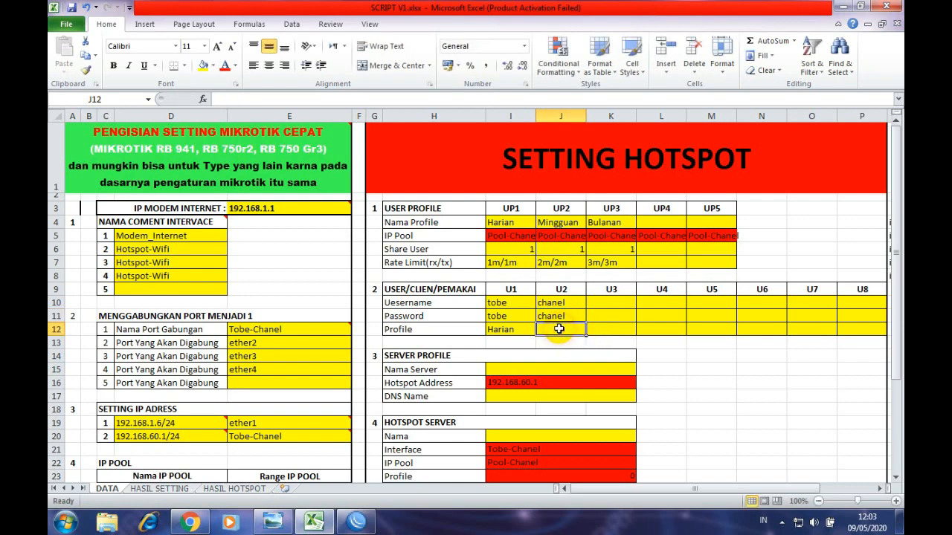
type("Mingguan")
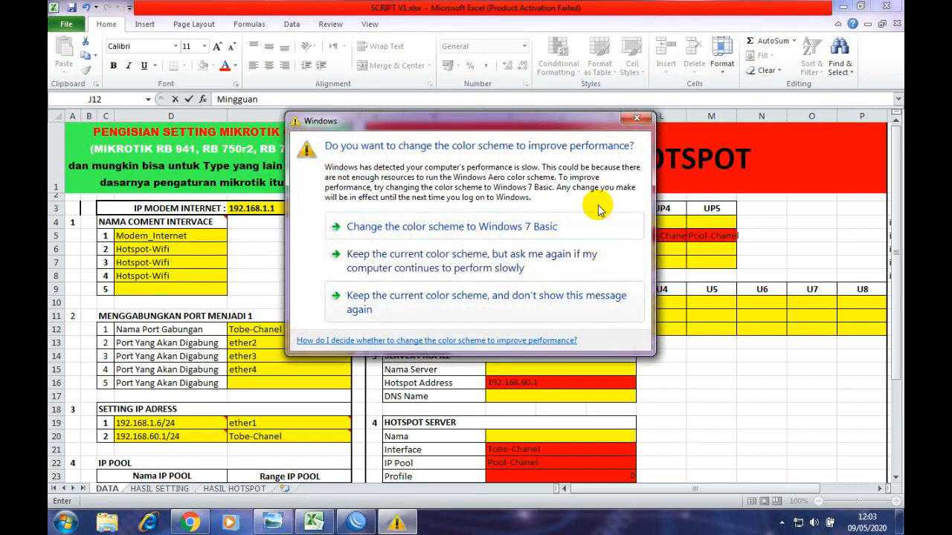
left_click_drag(574, 117, 551, 126)
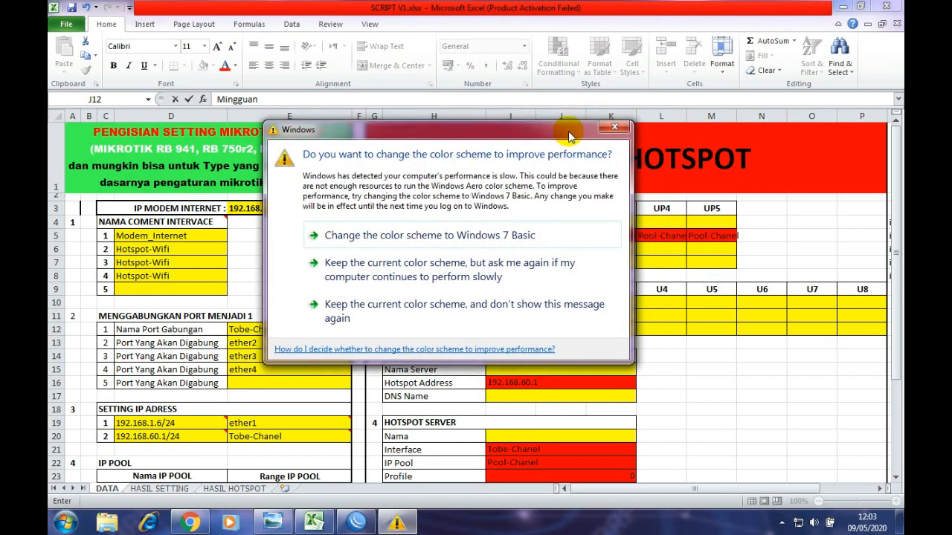
left_click(614, 128)
left_click(693, 362)
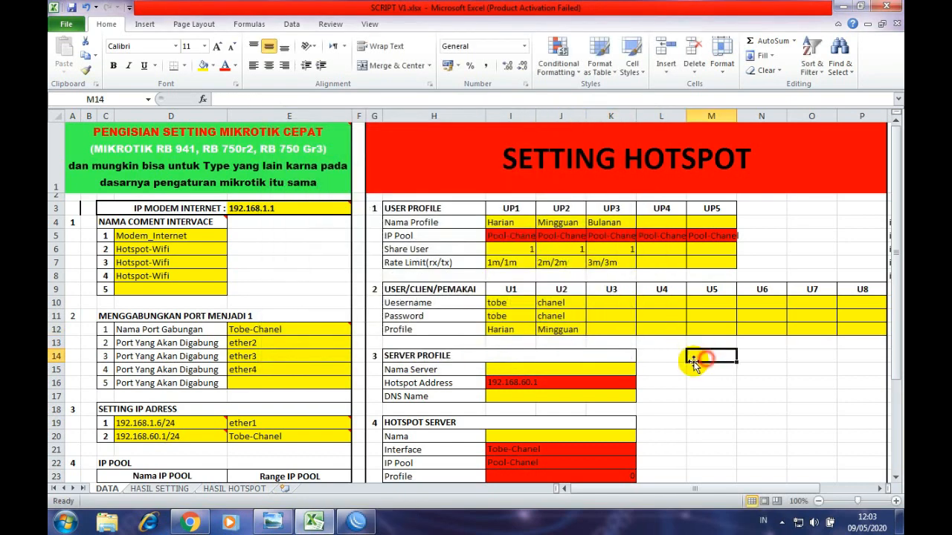
- Add the third user ok with its password and the Bulanan profile in K10–K12
left_click(611, 222)
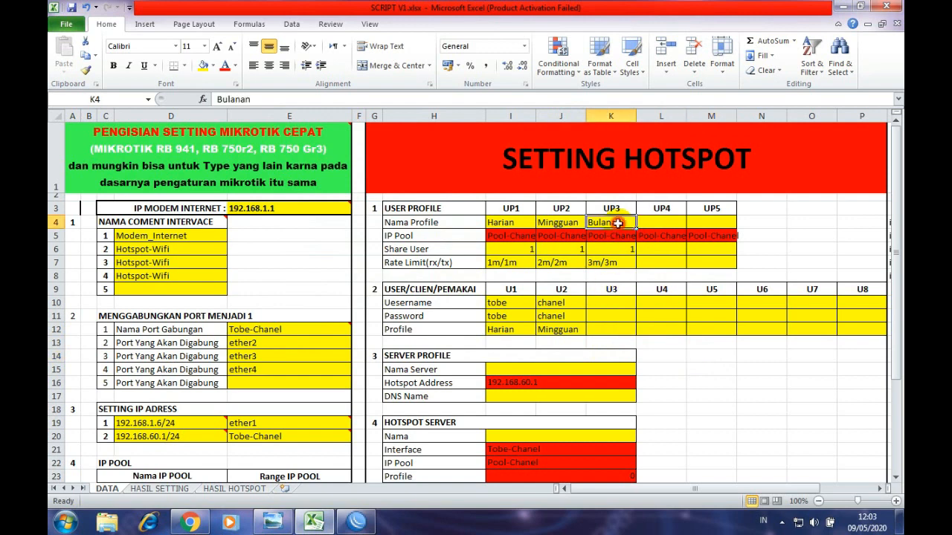
left_click(610, 301)
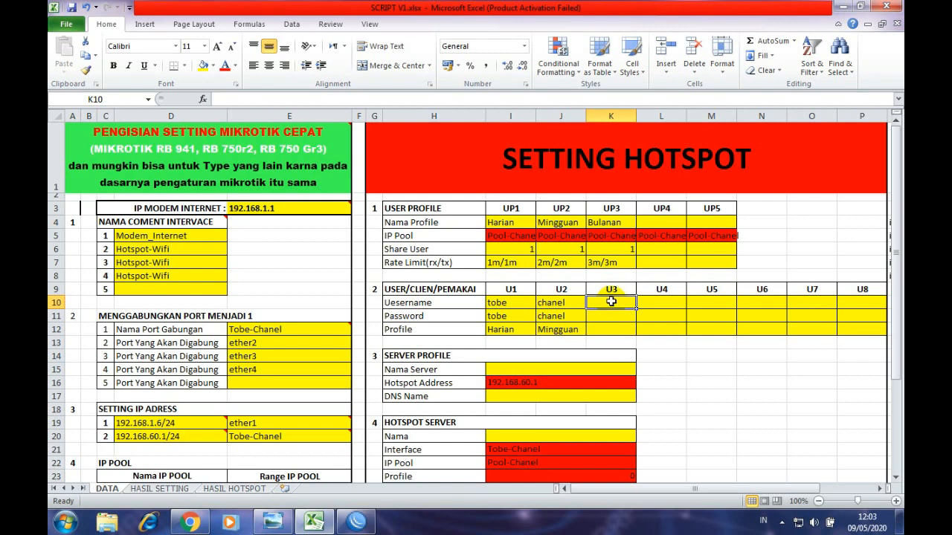
type("ok")
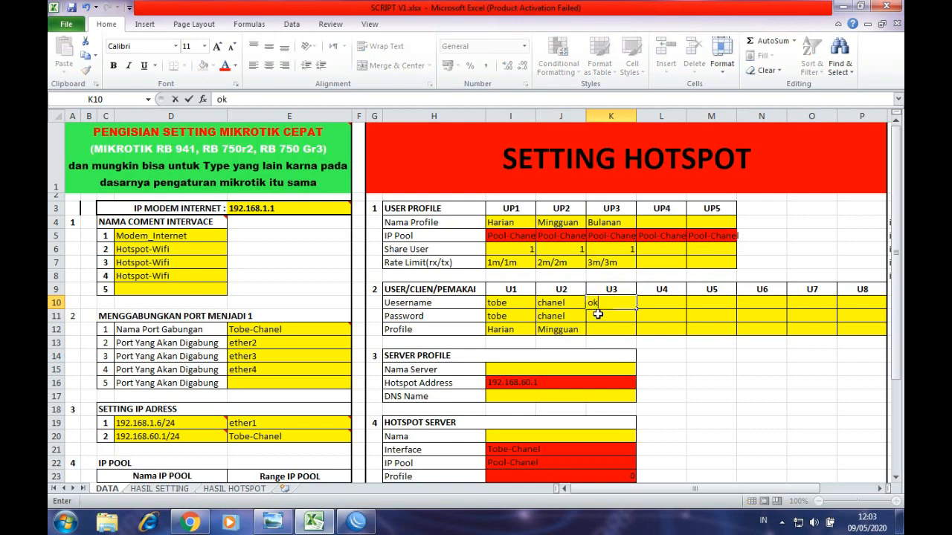
left_click(598, 315)
type("ok")
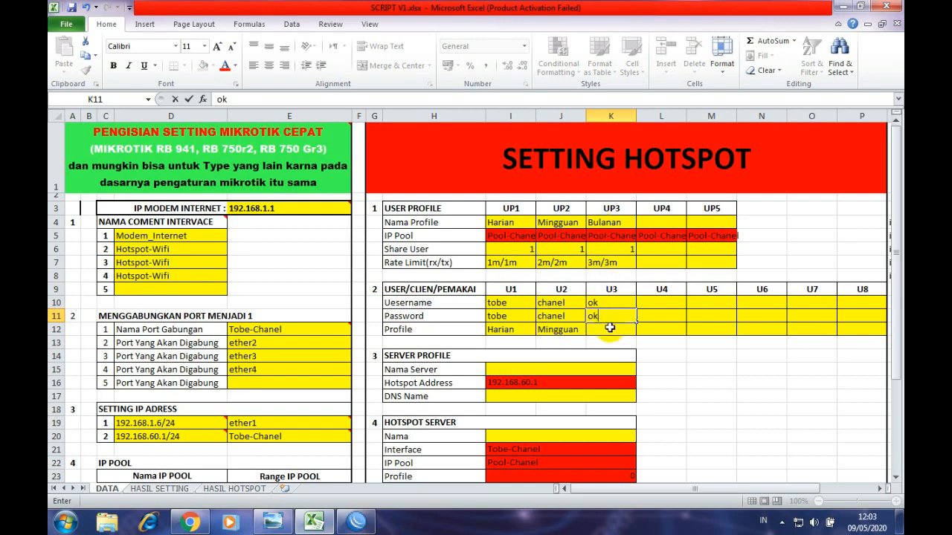
left_click(610, 329)
type("Bulanan")
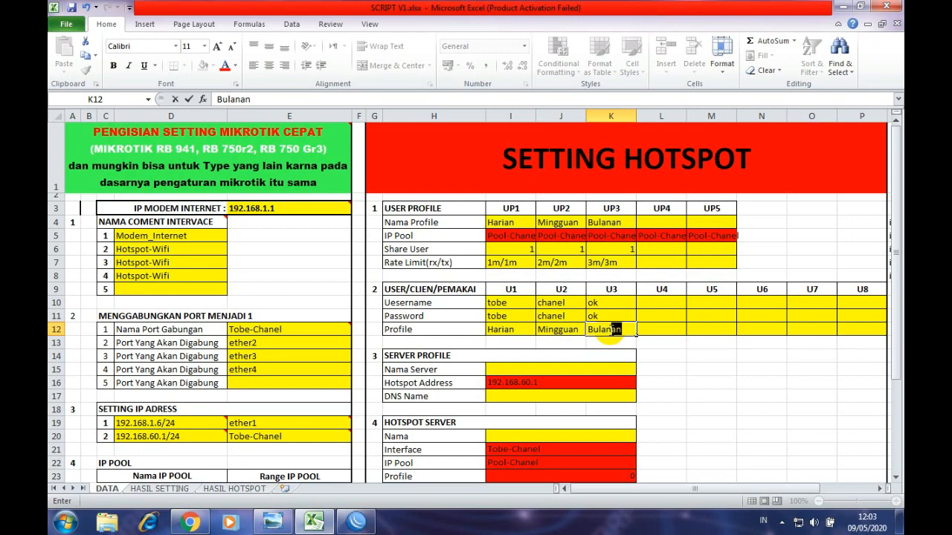
left_click(690, 344)
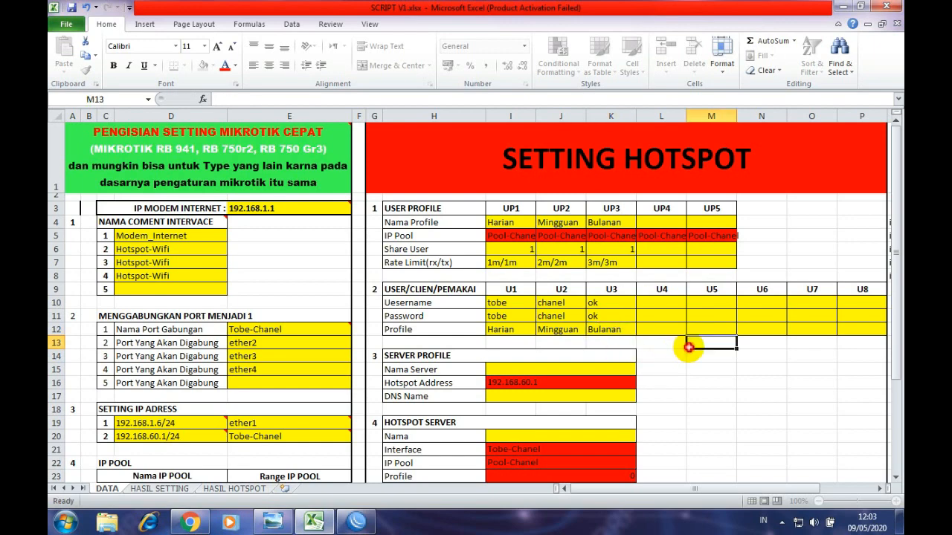
scroll(298, 283, "down", 5)
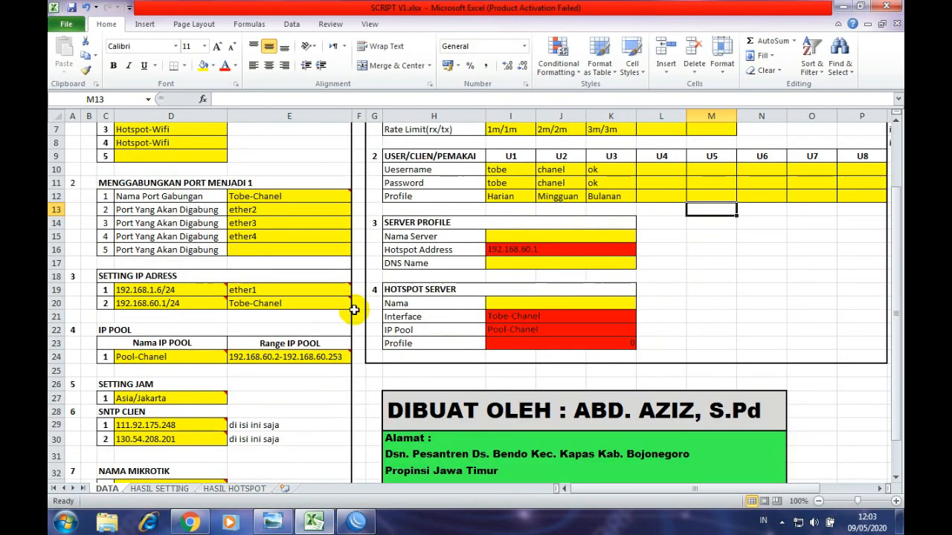
scroll(290, 265, "up", 5)
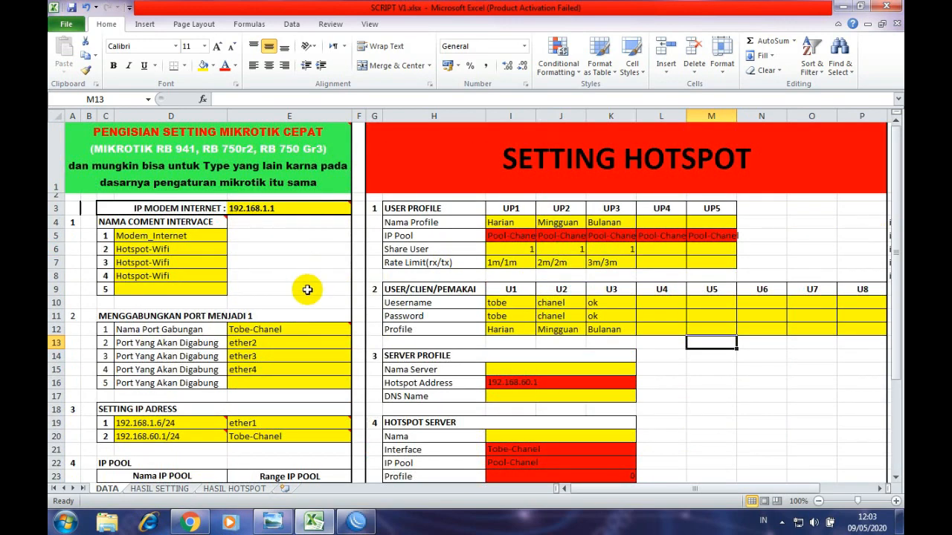
scroll(308, 287, "down", 3)
scroll(239, 296, "up", 3)
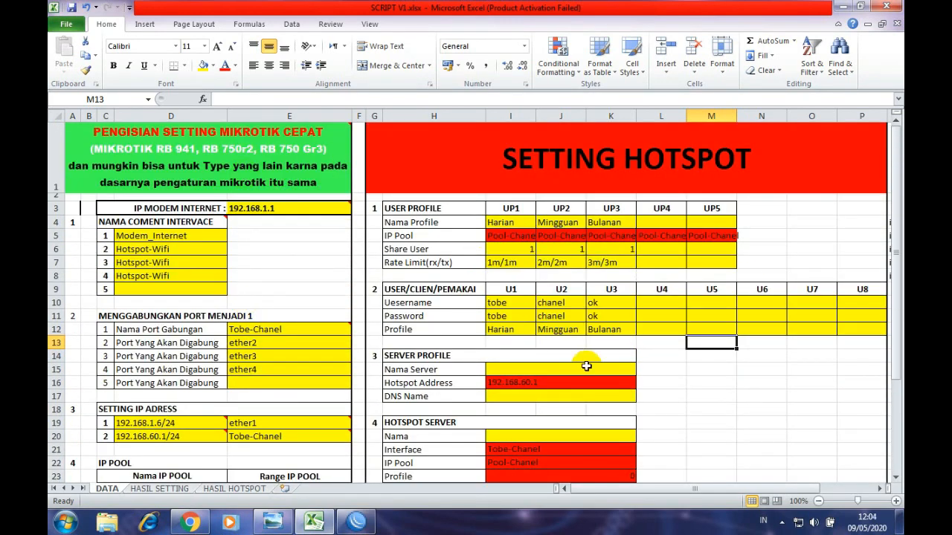
left_click(701, 397)
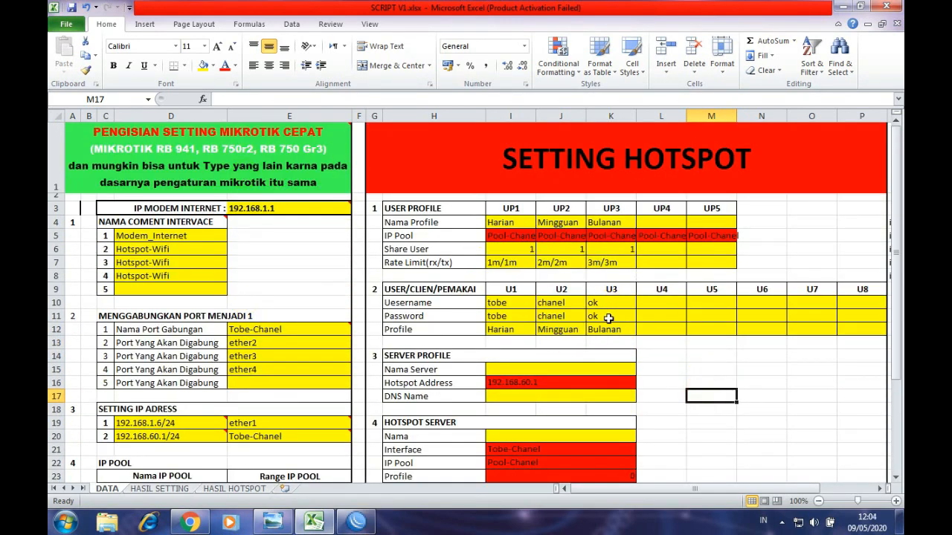
left_click(604, 330)
left_click(565, 330)
left_click(506, 332)
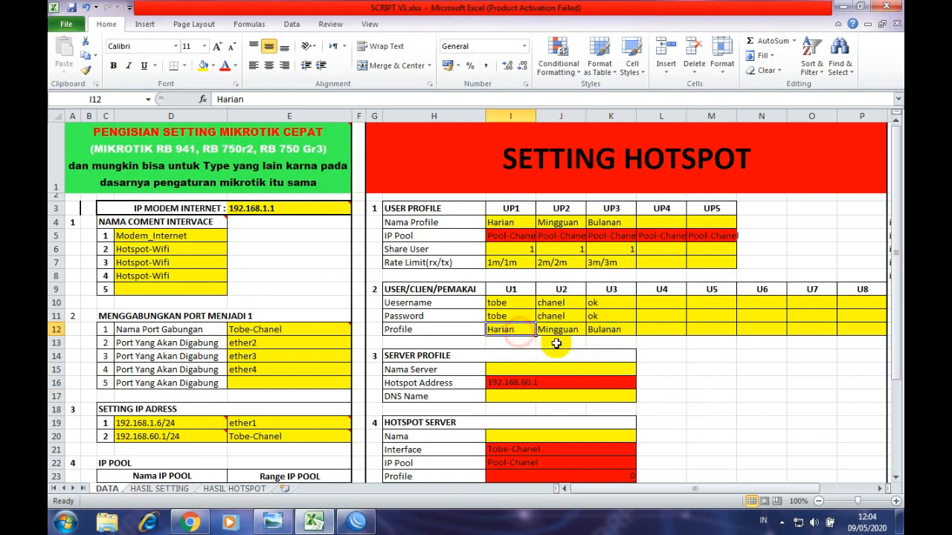
left_click_drag(511, 223, 614, 262)
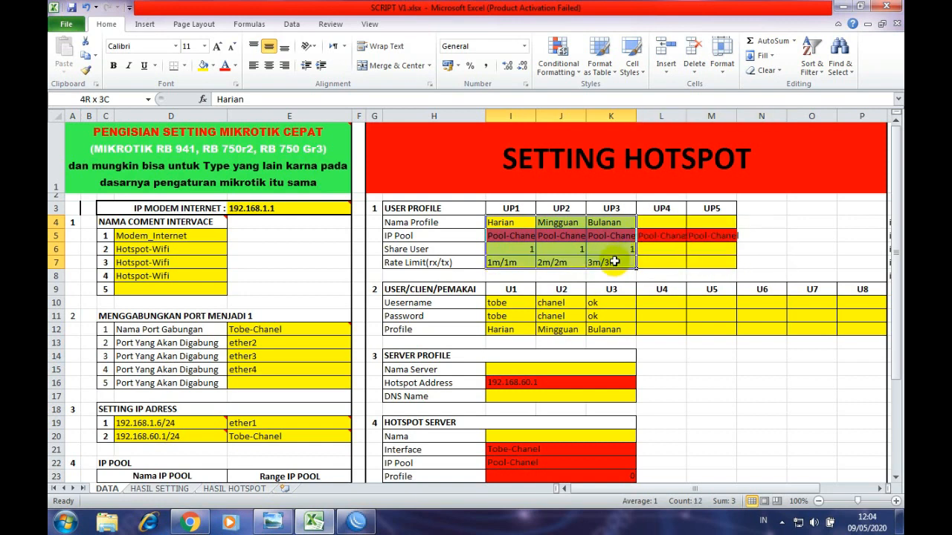
left_click_drag(504, 303, 613, 325)
scroll(547, 359, "down", 1)
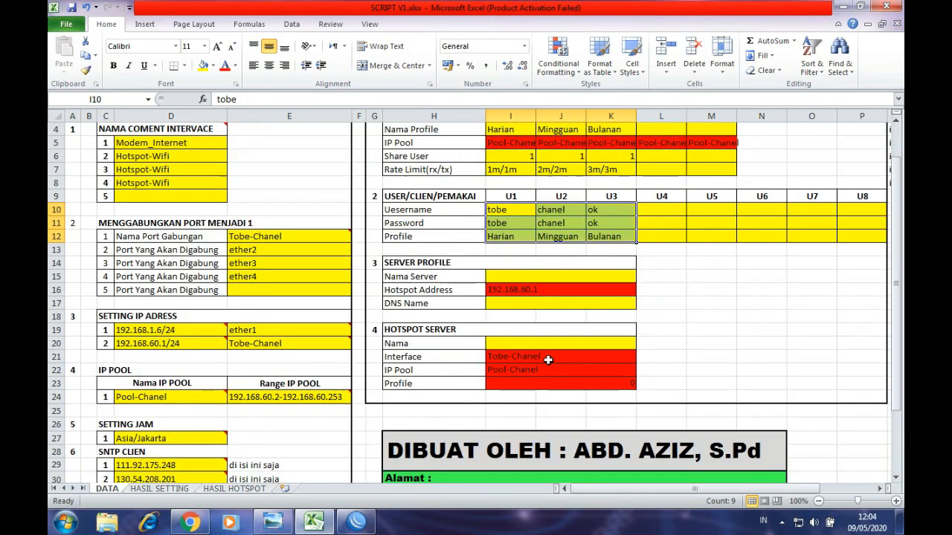
left_click(661, 275)
scroll(603, 220, "up", 1)
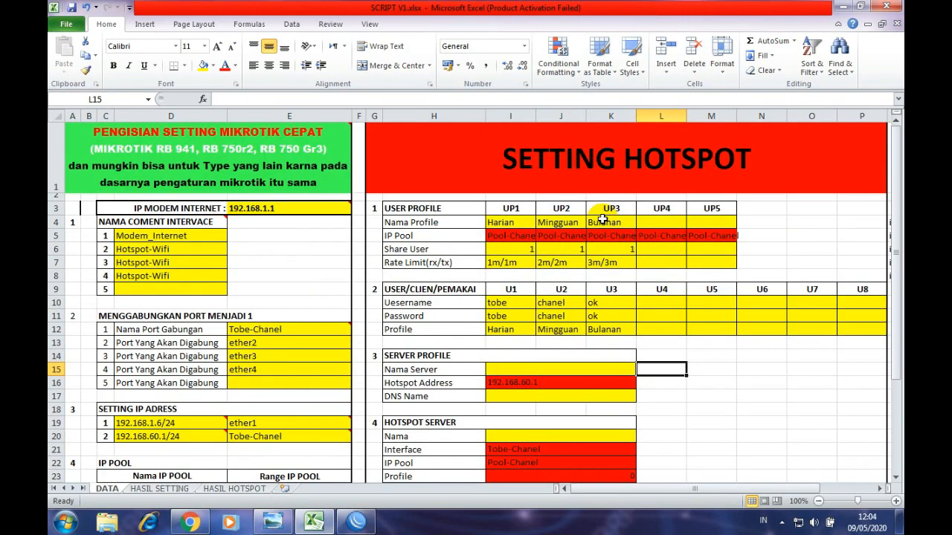
scroll(610, 323, "down", 2)
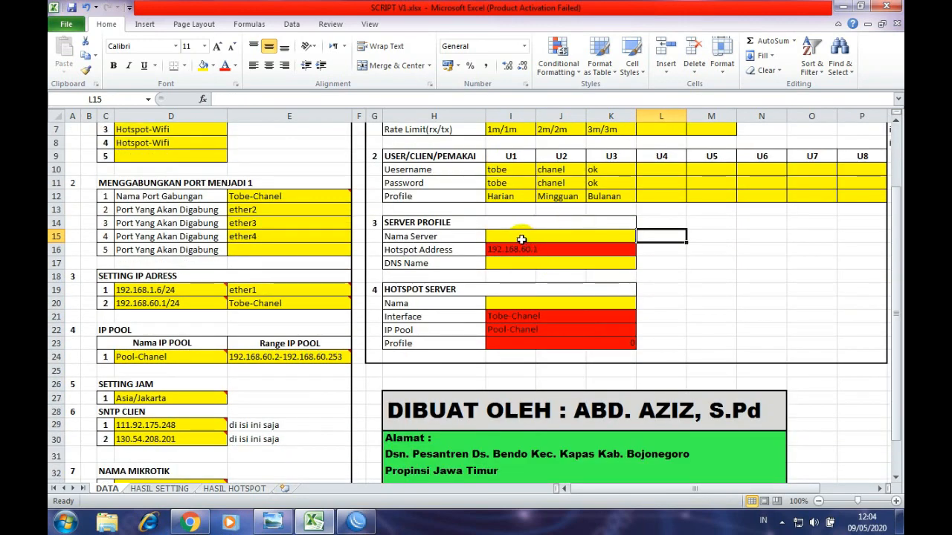
left_click(515, 234)
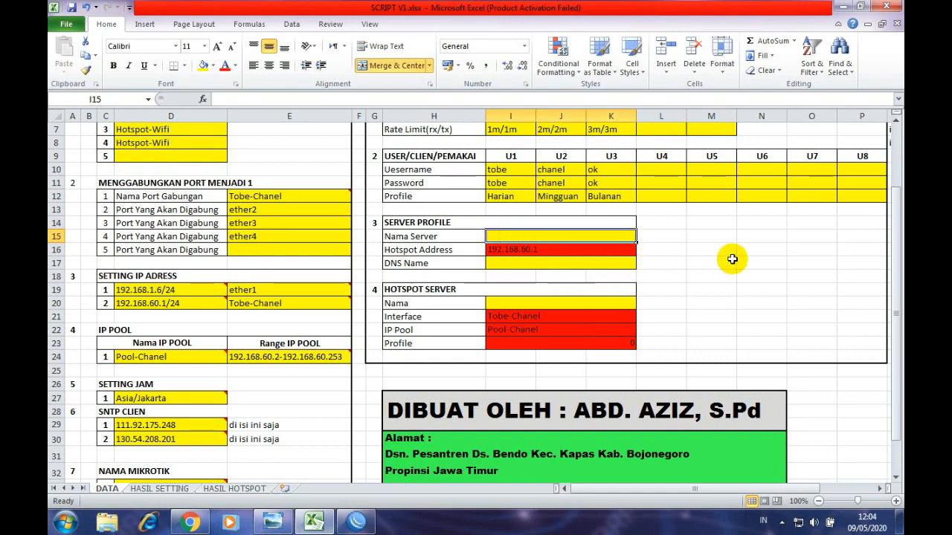
- Enter Profile-1 as the server profile name in merged cell I15
type("P")
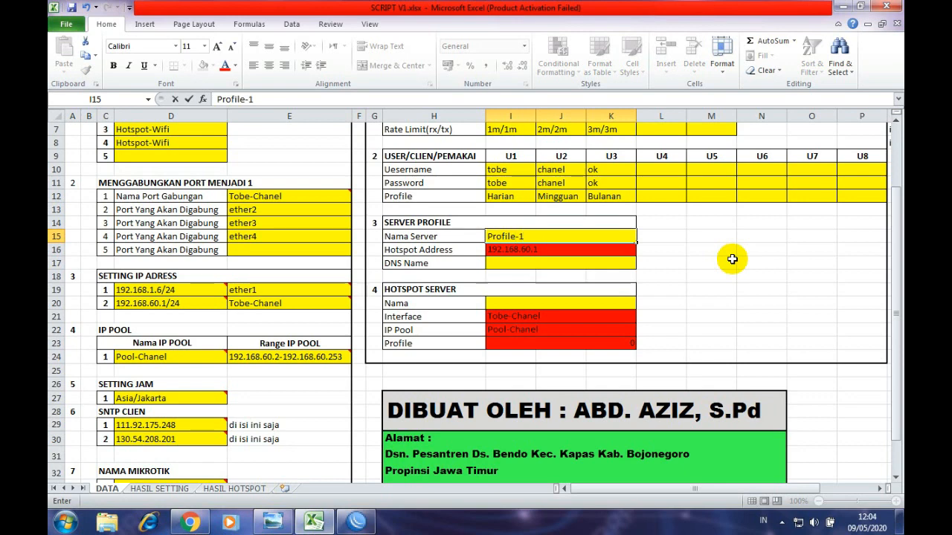
type("rofile-1")
left_click(732, 259)
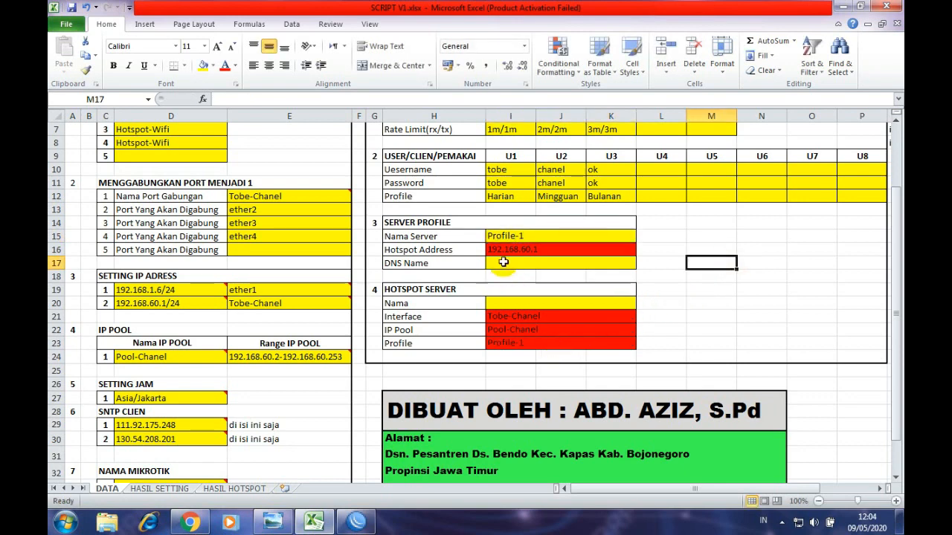
- Dismiss the Windows colour-scheme prompt and check the Hotspot Address formula and the DNS Name cell
left_click(503, 263)
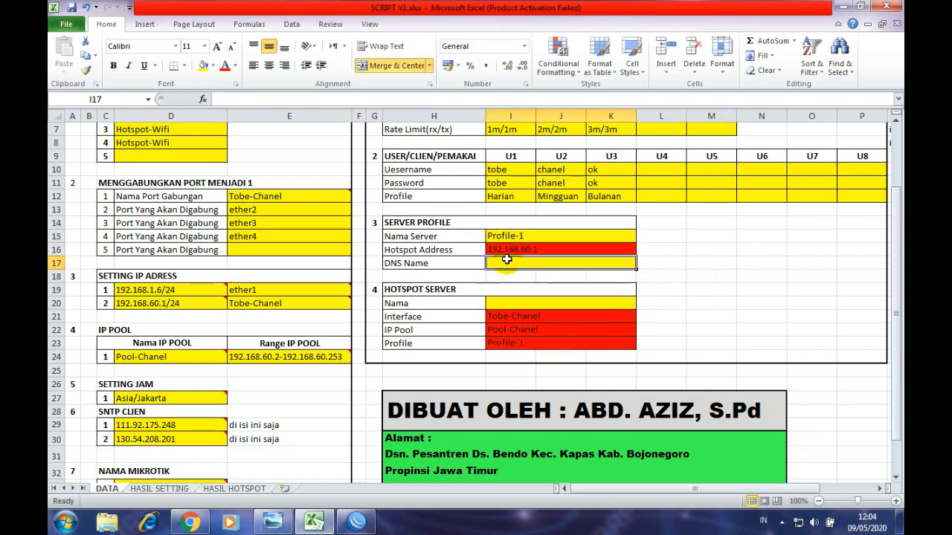
left_click(630, 122)
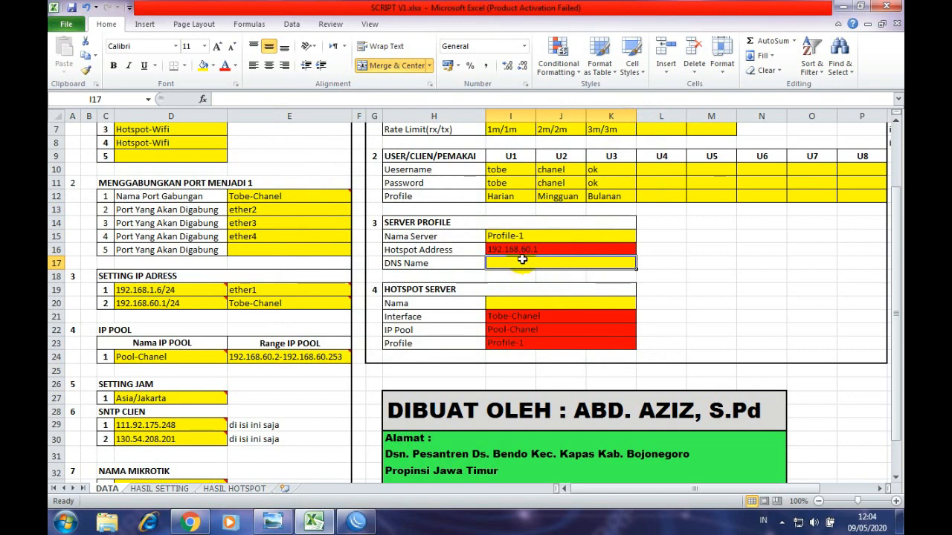
left_click(520, 251)
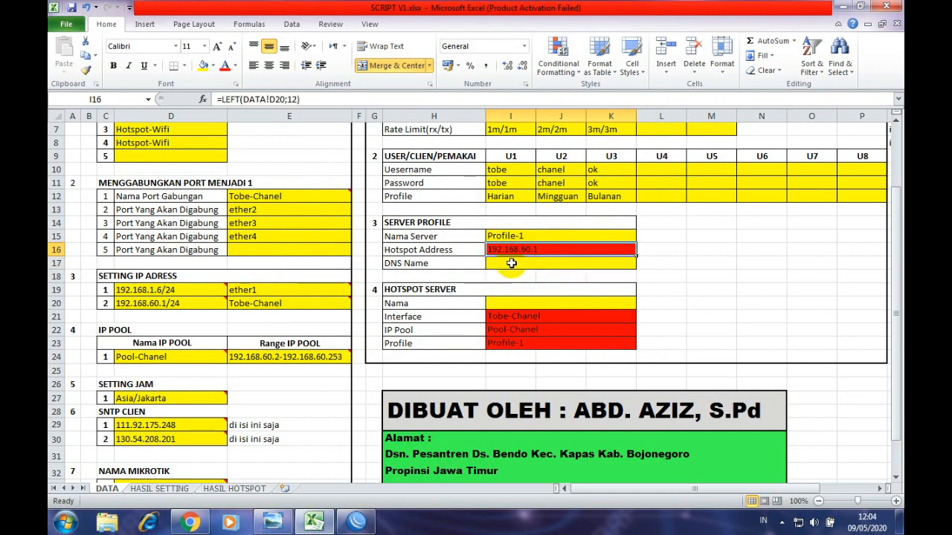
left_click(519, 264)
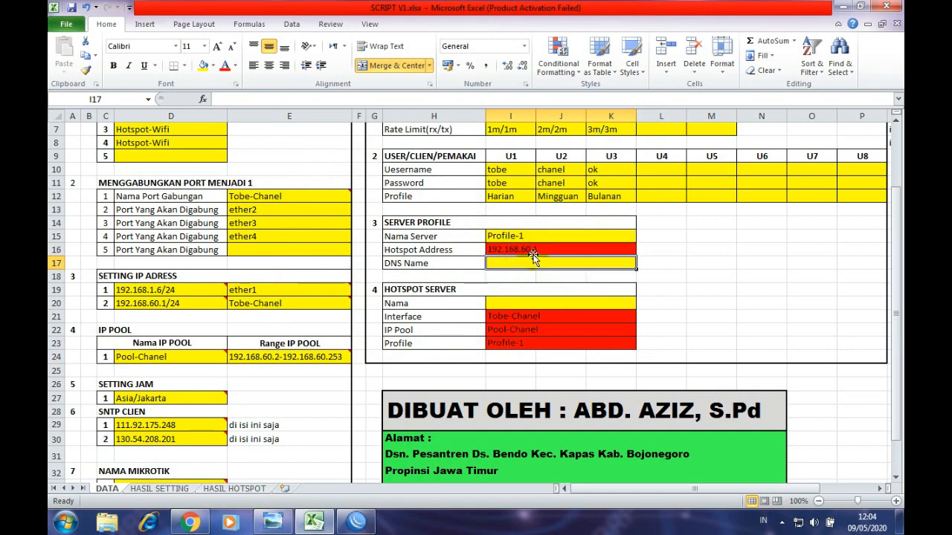
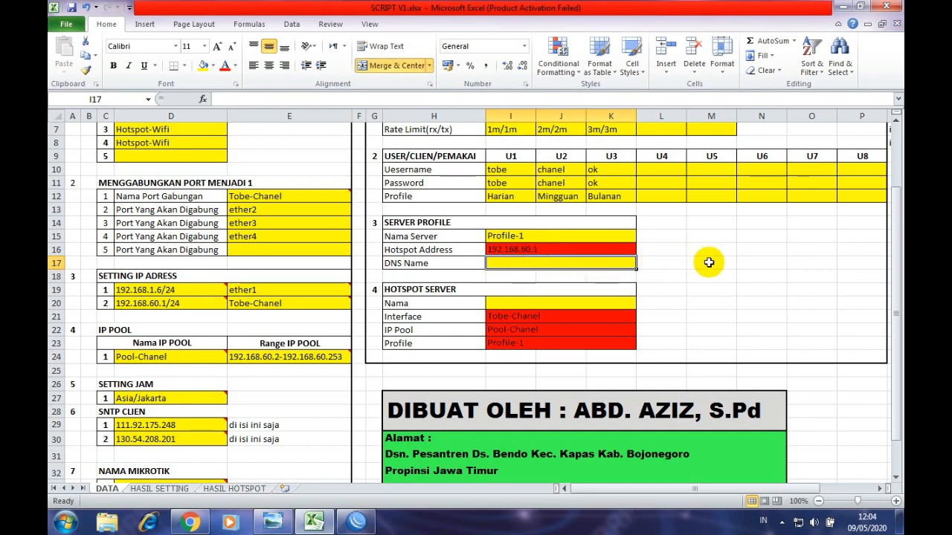
- Enter tobe.com as the DNS name in I17 and Hotspot-1 as the server name in I20
type("tobe.com")
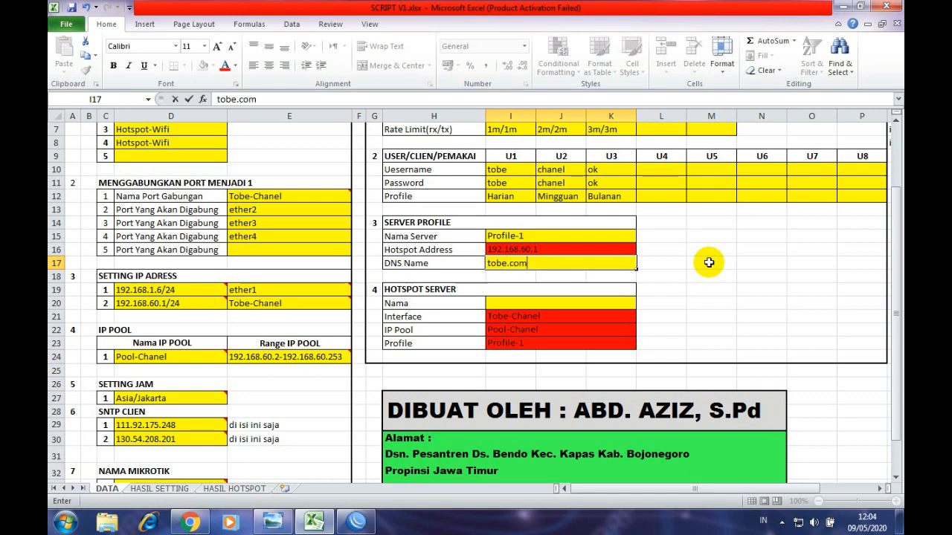
left_click(709, 263)
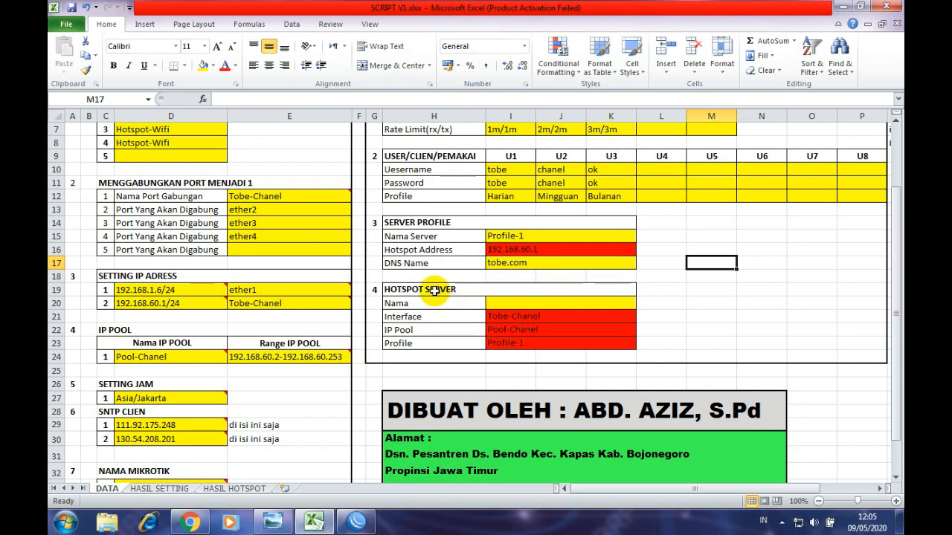
left_click(503, 303)
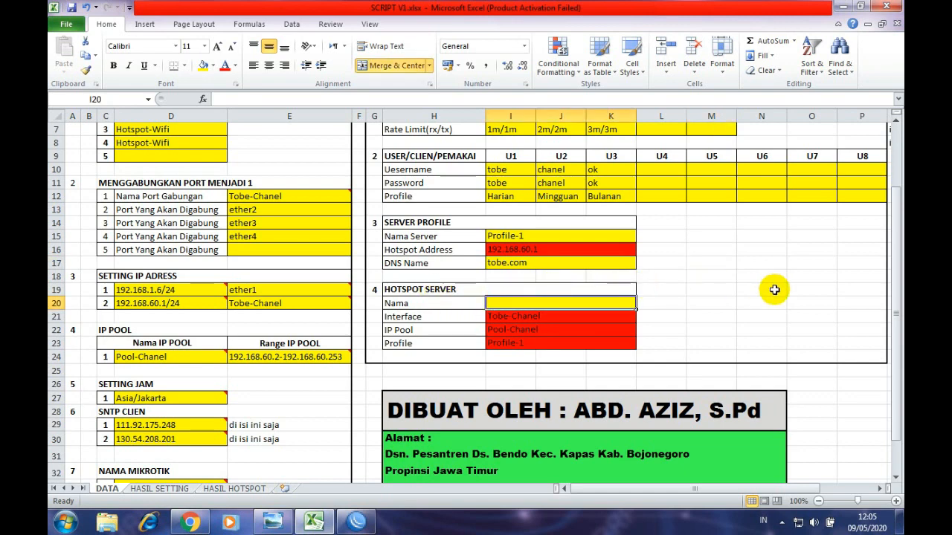
type("Hotspot-1")
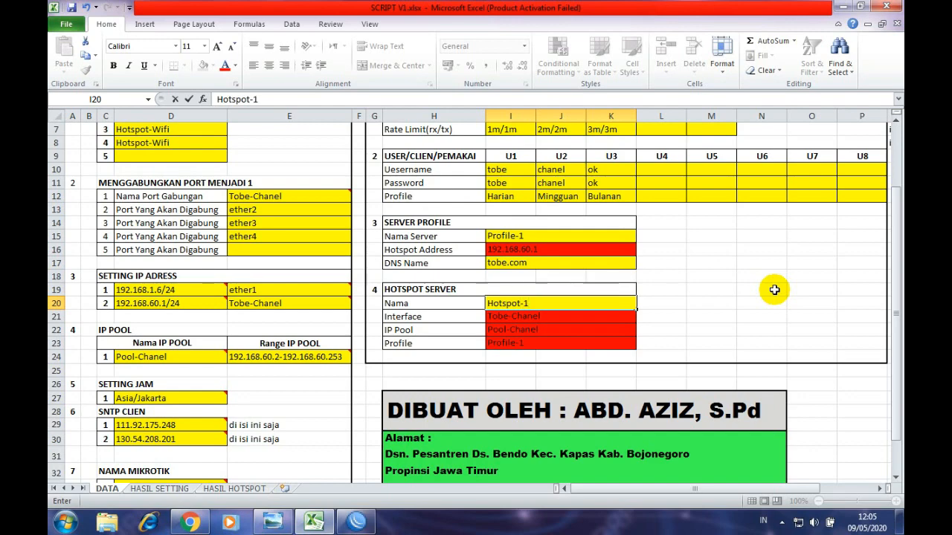
left_click(769, 291)
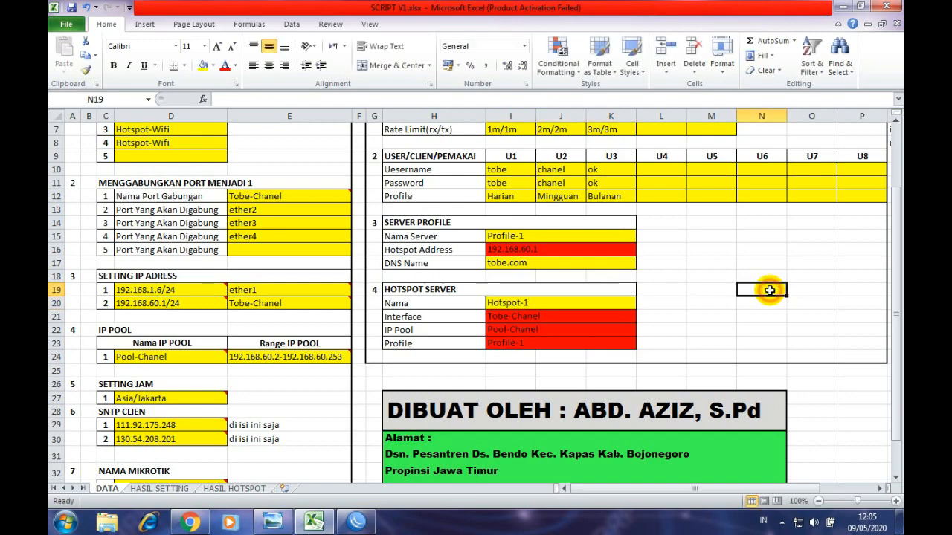
scroll(669, 309, "up", 2)
scroll(612, 275, "down", 2)
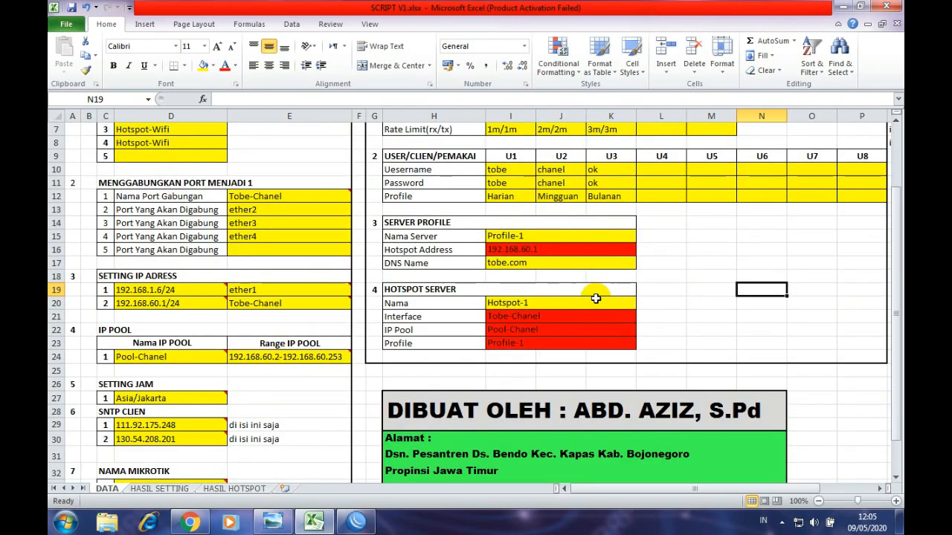
scroll(497, 384, "up", 2)
scroll(509, 309, "down", 2)
scroll(513, 329, "up", 2)
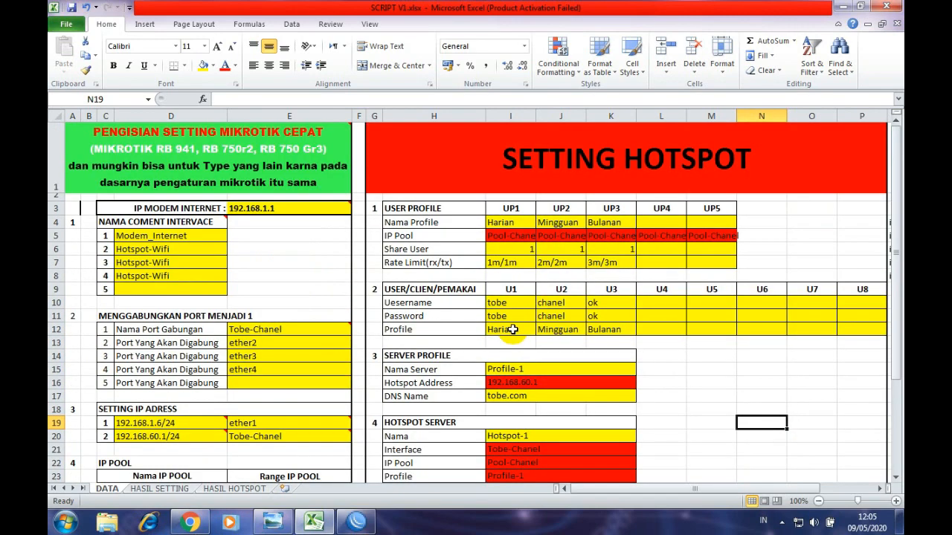
- Compare the generated HASIL HOTSPOT commands with the user-profile settings on the DATA sheet
left_click(236, 488)
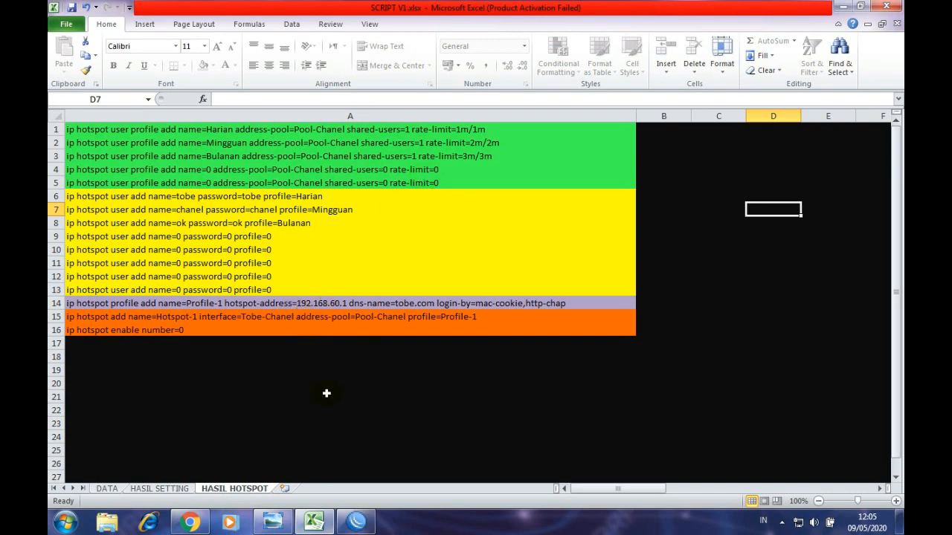
left_click(105, 489)
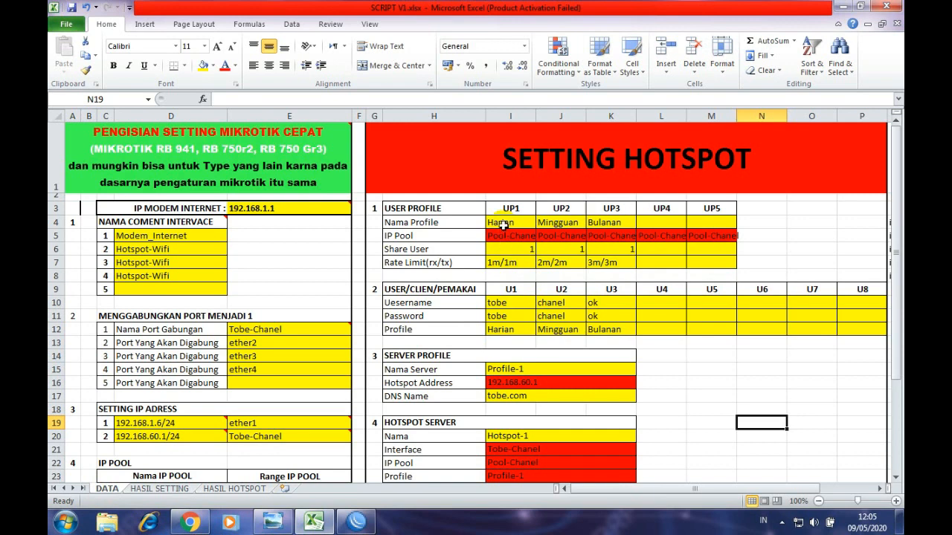
left_click_drag(506, 227, 621, 260)
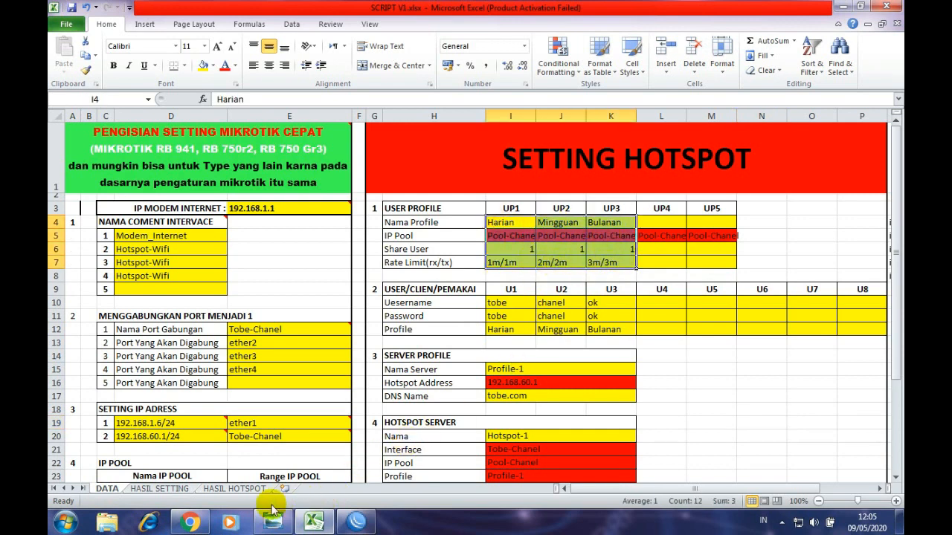
left_click(233, 488)
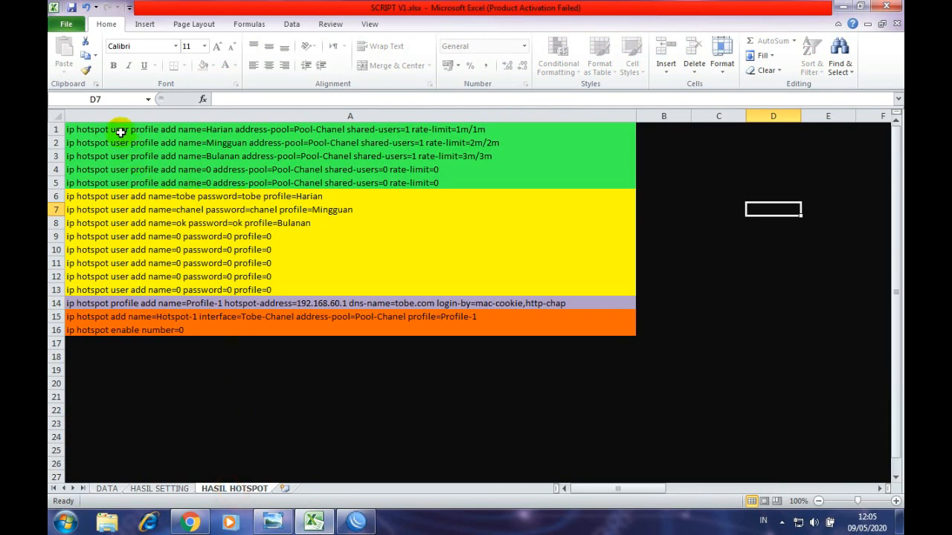
left_click_drag(121, 131, 124, 158)
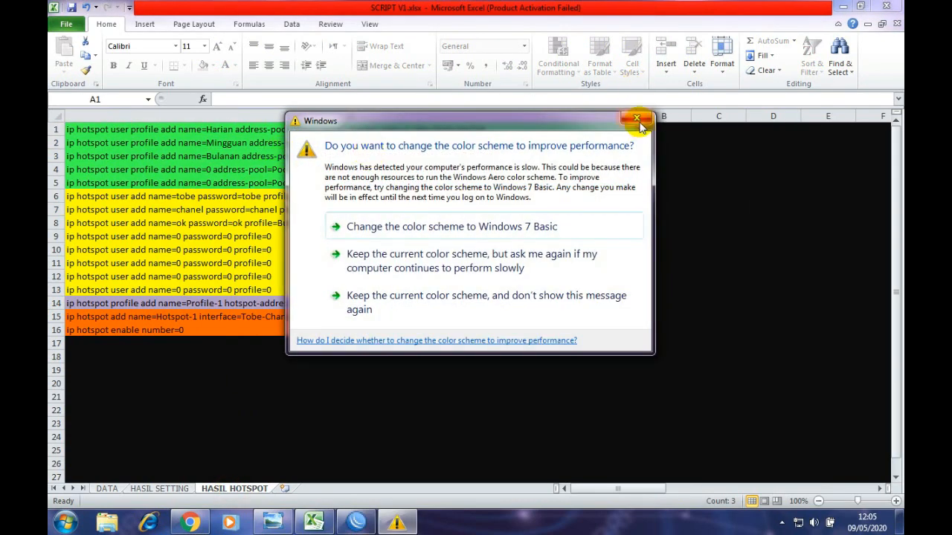
- Copy the three user-profile commands in A1:A3 of HASIL HOTSPOT for use in WinBox
left_click(639, 124)
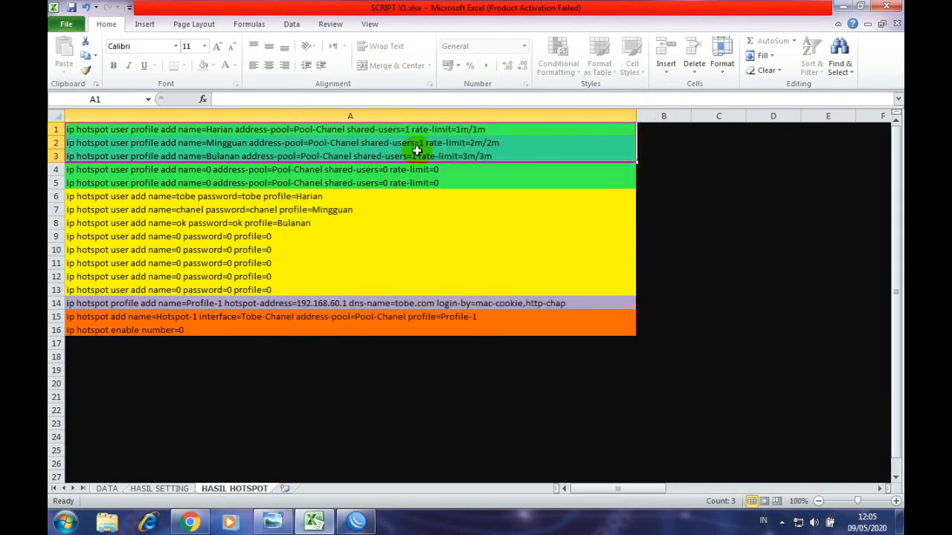
left_click(266, 130)
left_click_drag(266, 130, 266, 151)
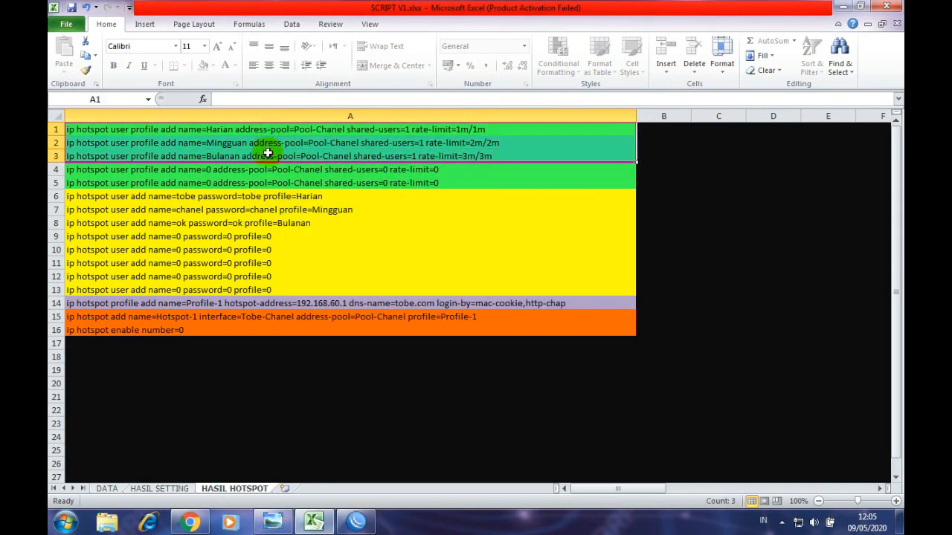
right_click(268, 152)
left_click(279, 176)
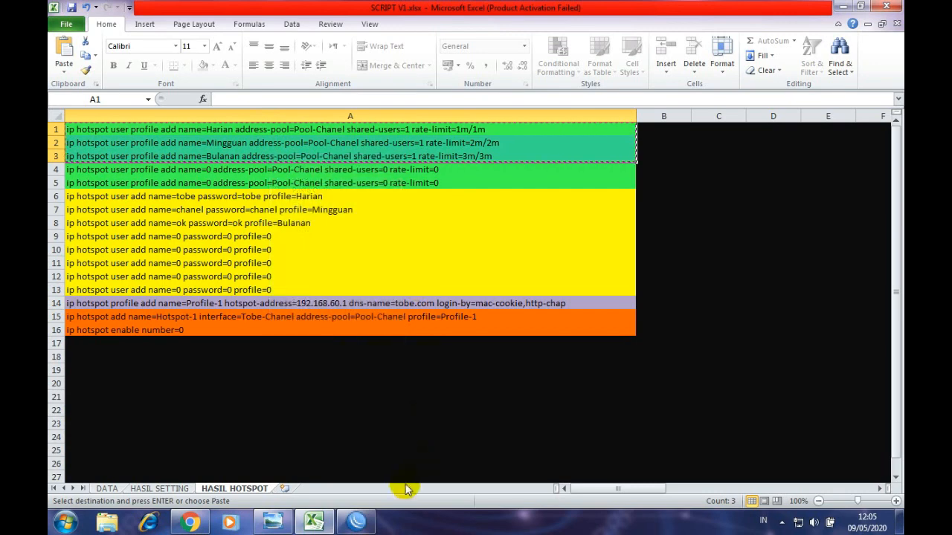
left_click(357, 520)
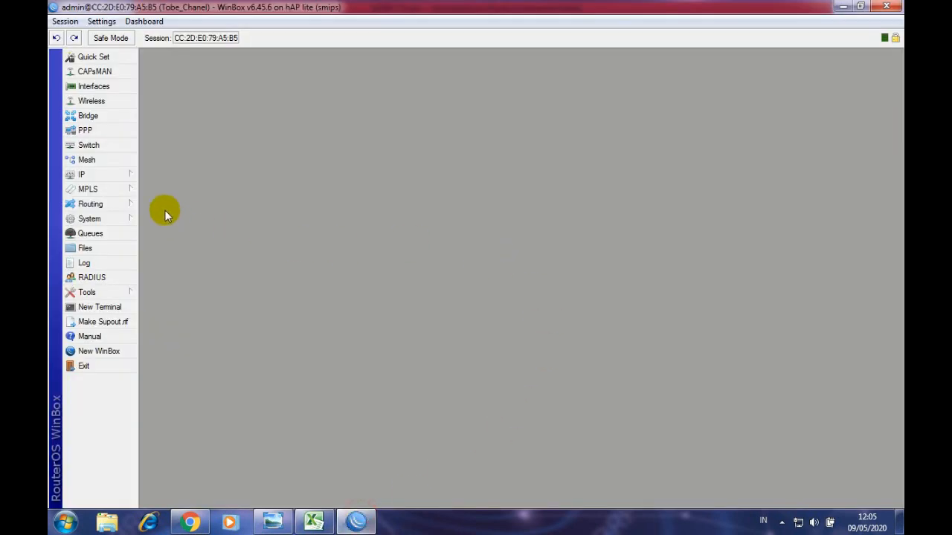
- Open a New Terminal and the IP > Hotspot window, arranging them side by side
left_click(100, 307)
left_click_drag(277, 53, 499, 98)
left_click(116, 175)
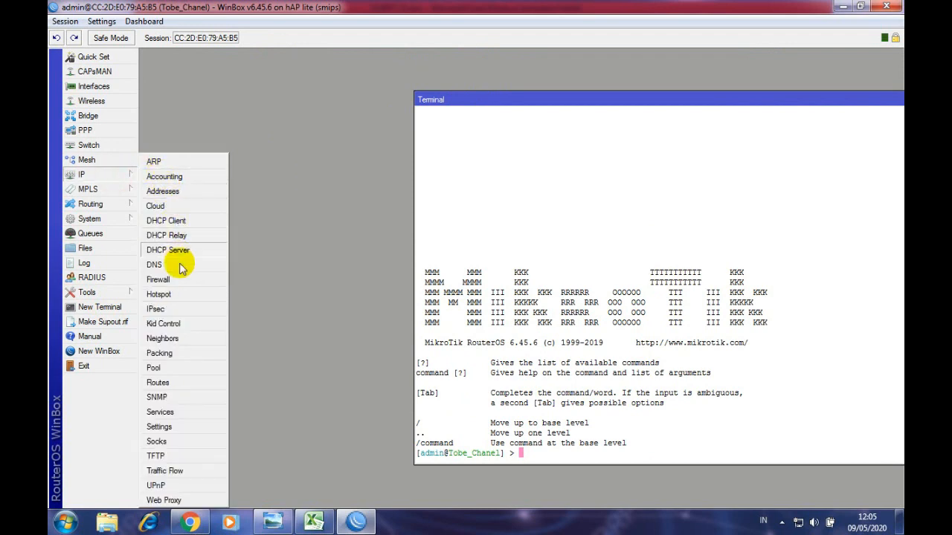
left_click(175, 294)
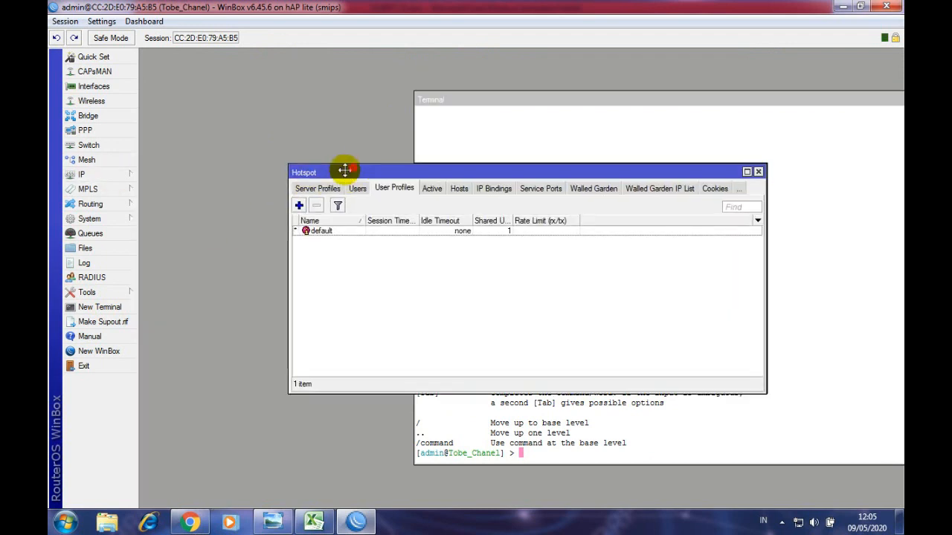
left_click_drag(344, 171, 224, 138)
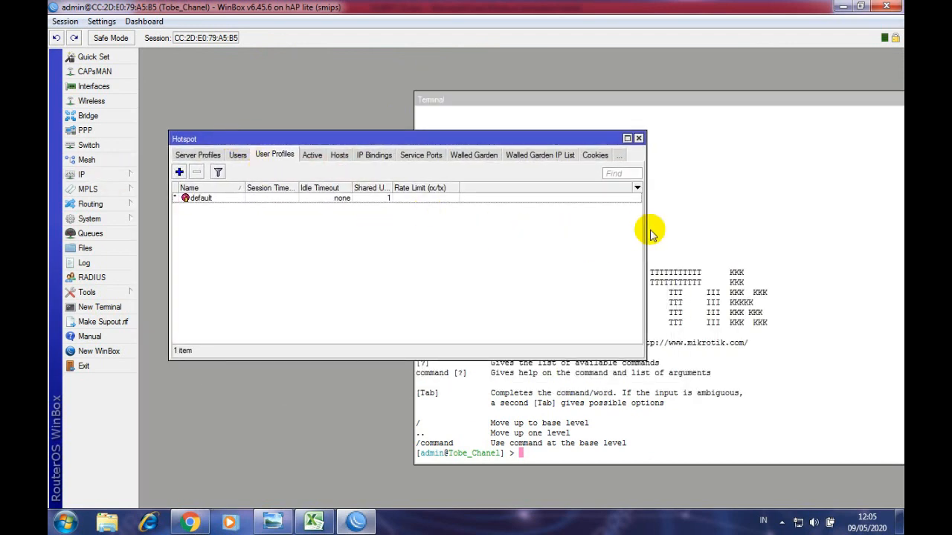
left_click_drag(646, 232, 501, 232)
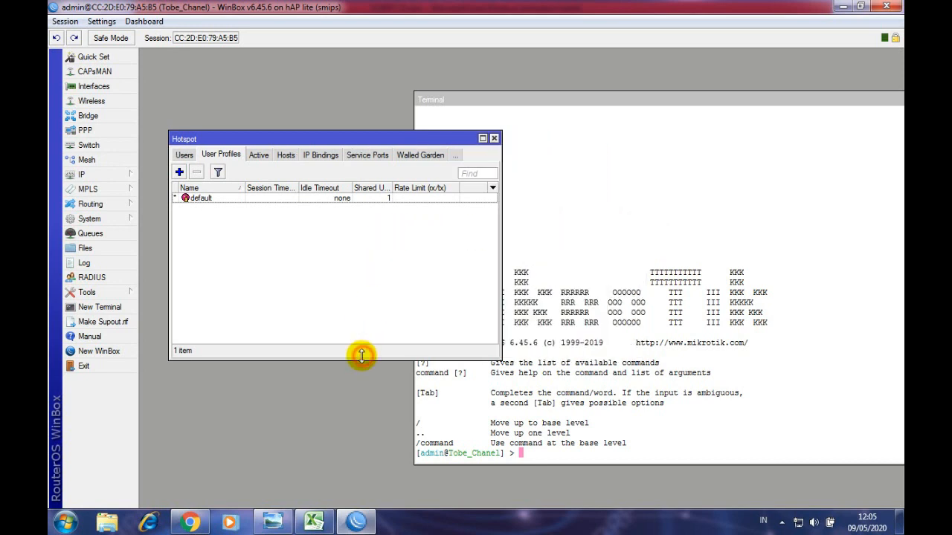
left_click_drag(361, 356, 367, 387)
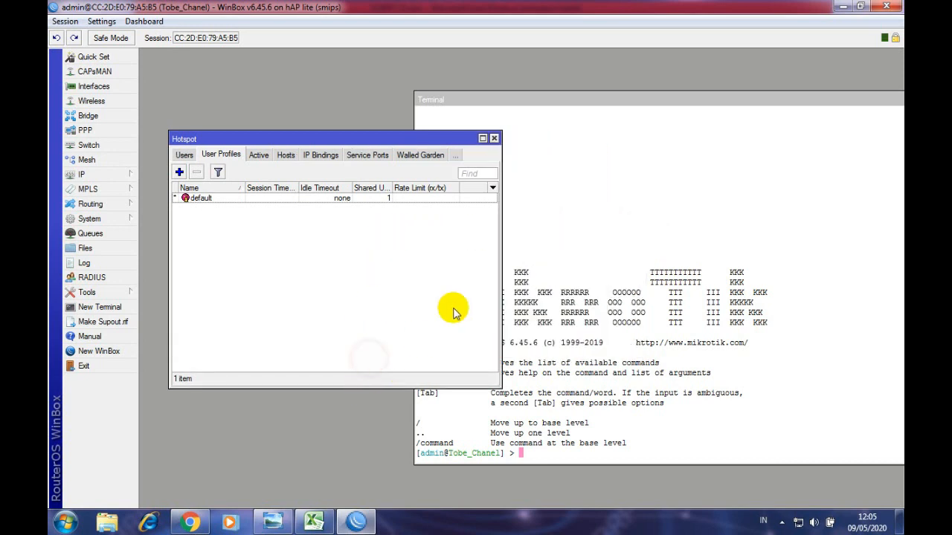
left_click(518, 112)
left_click_drag(418, 176, 561, 176)
left_click_drag(637, 100, 593, 64)
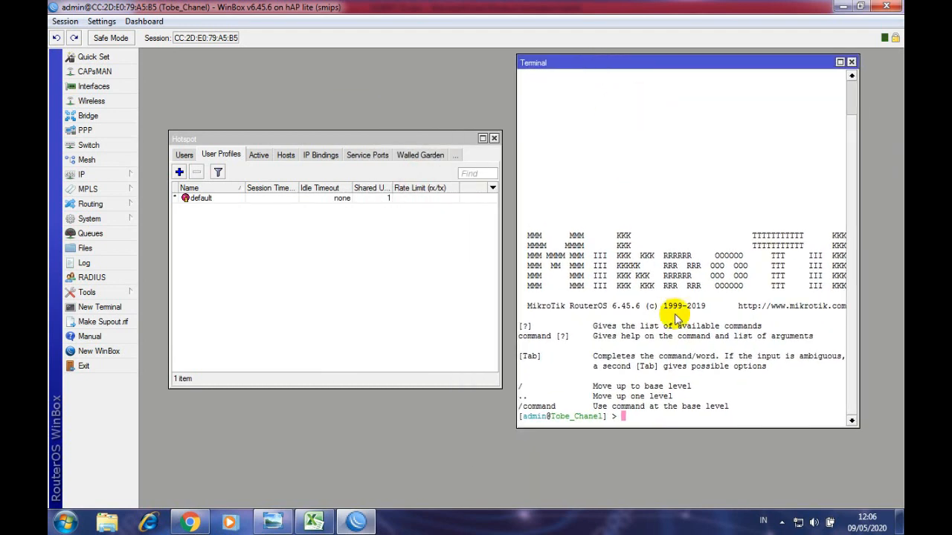
- Paste the commands into the terminal to create the Harian, Mingguan and Bulanan user profiles
right_click(641, 419)
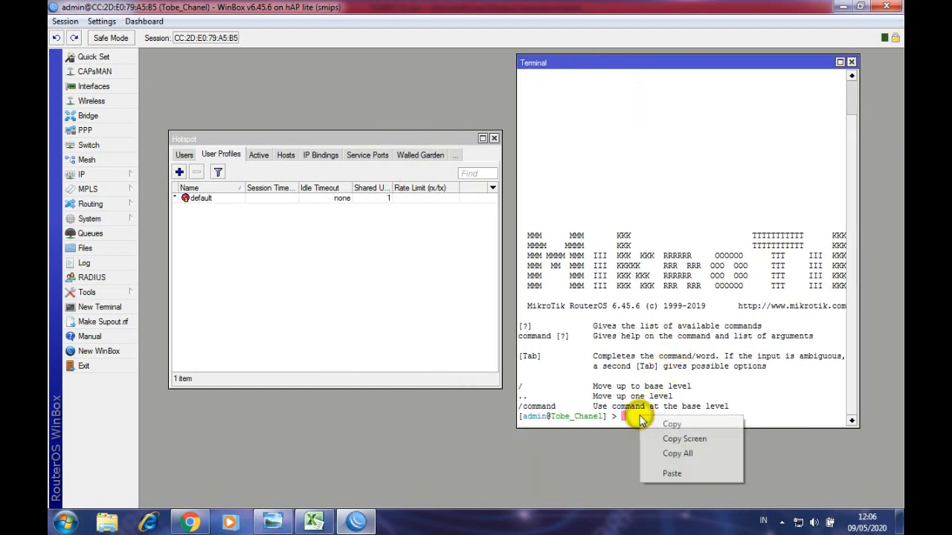
left_click(671, 473)
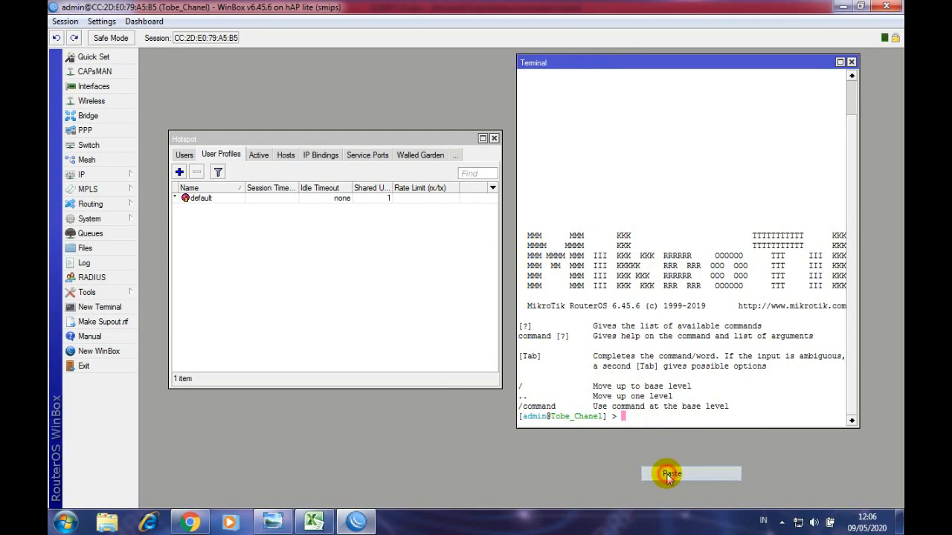
left_click(301, 263)
left_click(219, 197)
left_click(220, 207)
left_click(223, 218)
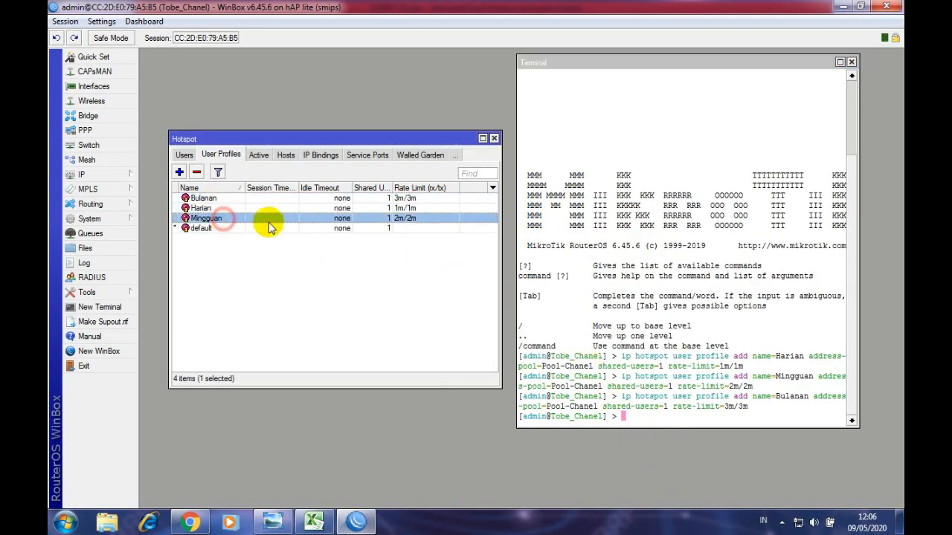
- Review the new profiles' 1m/1m, 2m/2m and 3m/3m rate limits, then check the Users list
left_click(405, 198)
left_click(414, 208)
left_click(409, 218)
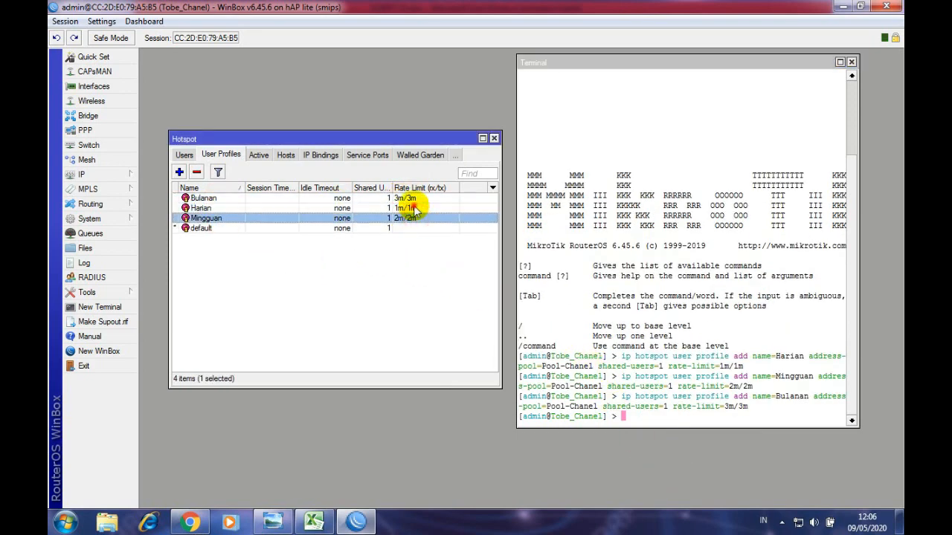
left_click(410, 199)
left_click(412, 208)
left_click(409, 218)
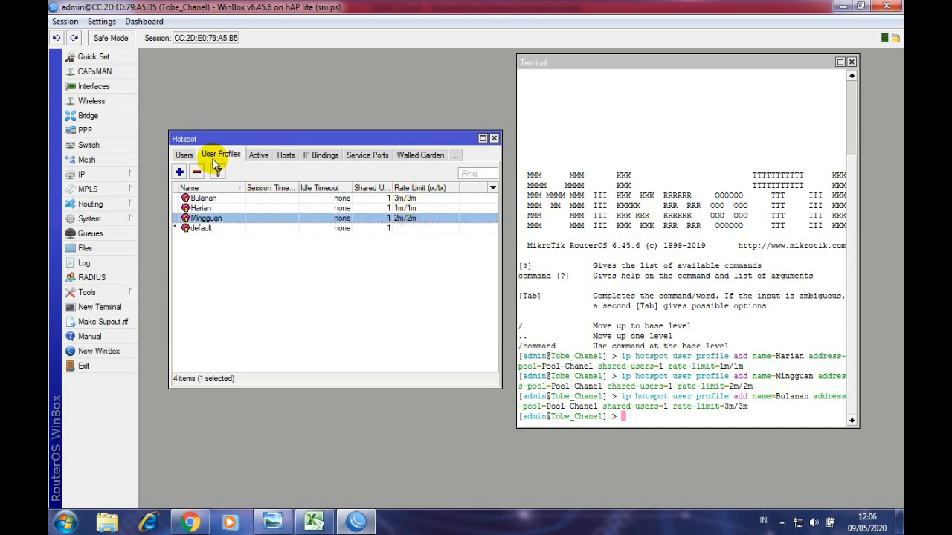
left_click(185, 156)
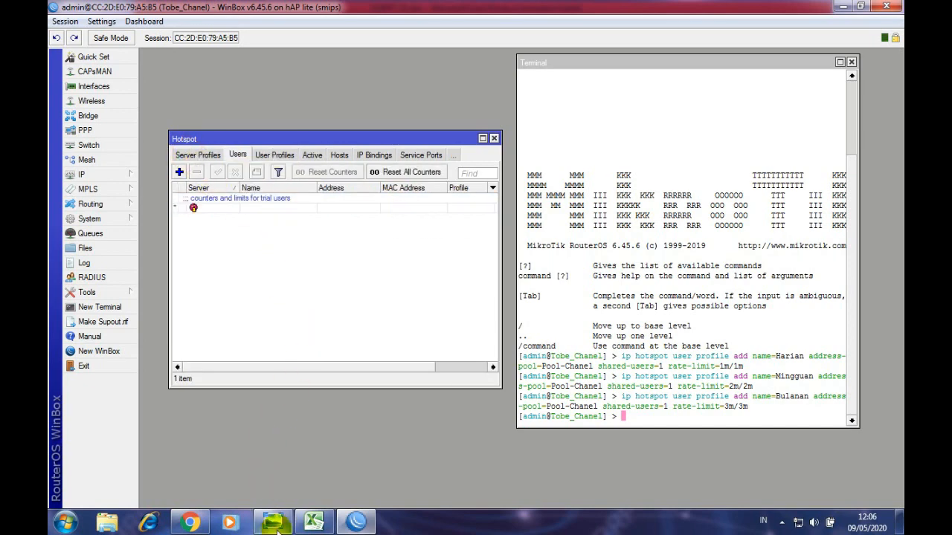
left_click(316, 523)
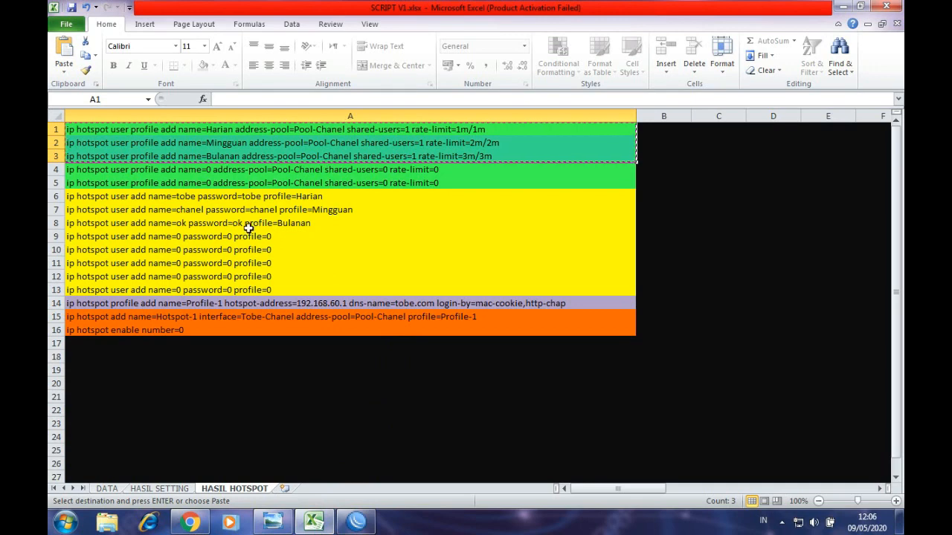
- Select the three users' names, passwords and profiles on the DATA sheet for reference
left_click_drag(283, 196, 282, 220)
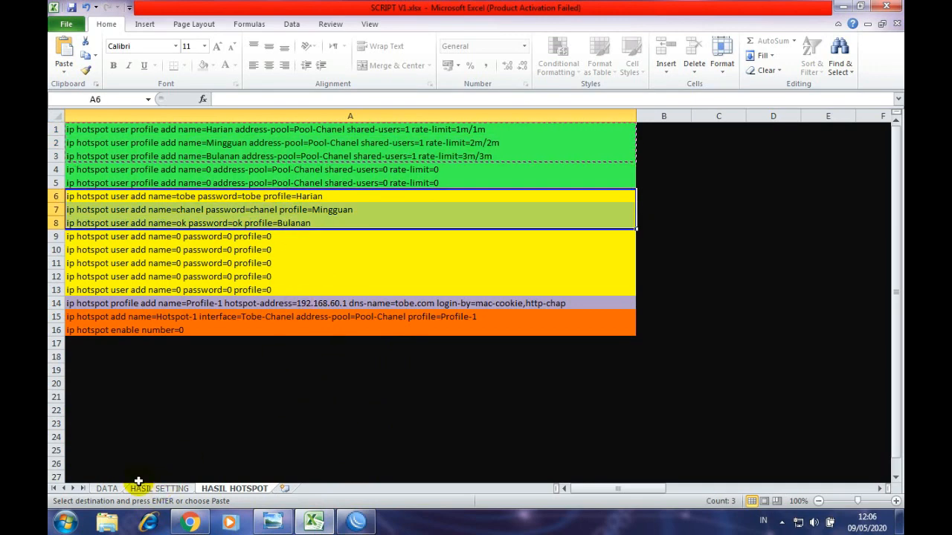
left_click(109, 490)
left_click_drag(513, 305, 832, 325)
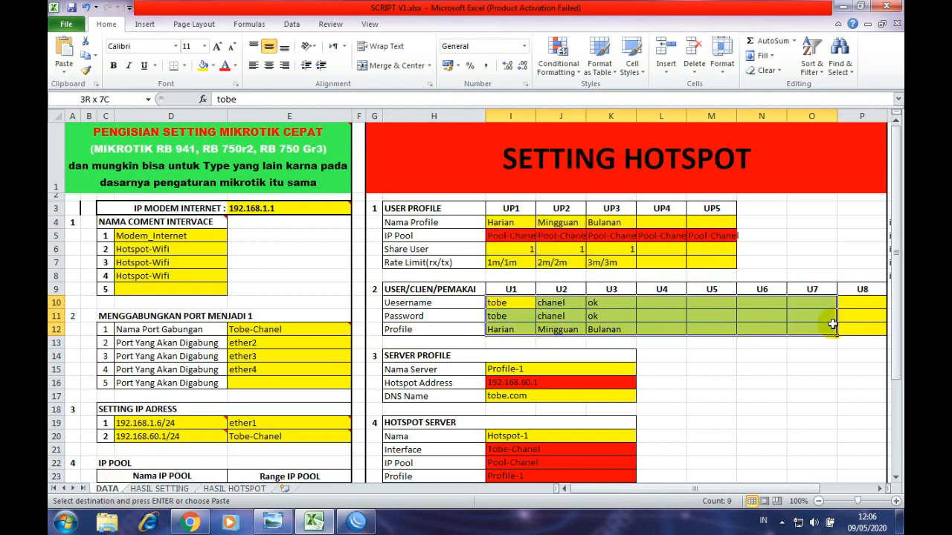
left_click(699, 369)
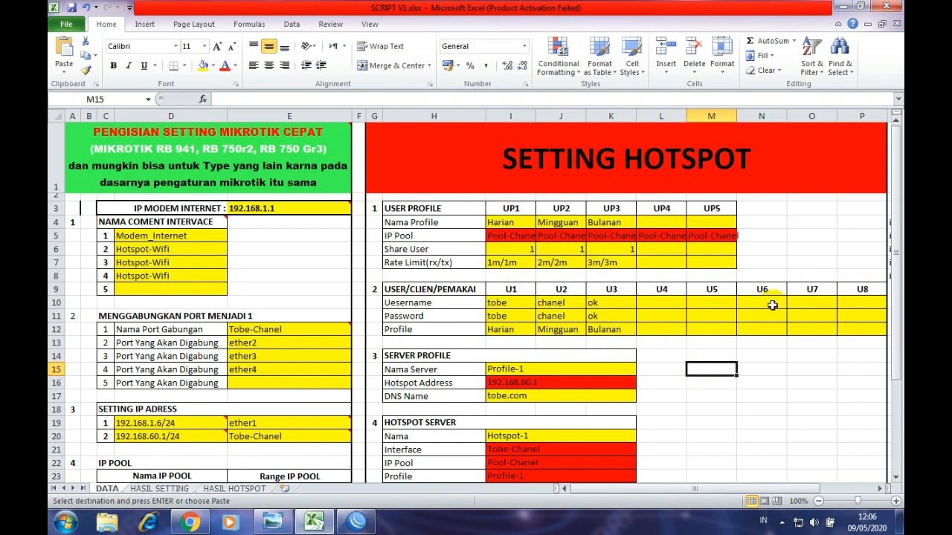
left_click_drag(504, 304, 594, 328)
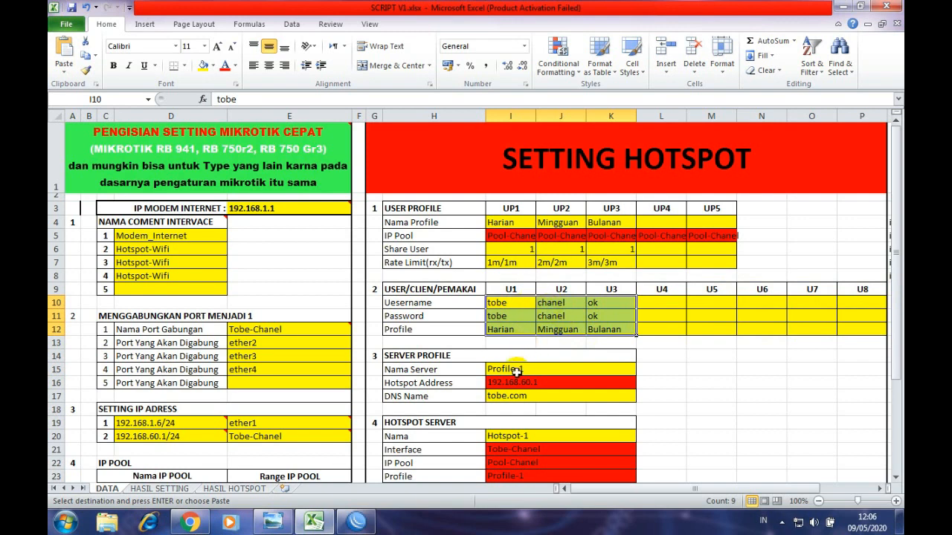
- Copy the three user commands in A6:A8 of HASIL HOTSPOT for use in WinBox
left_click(245, 489)
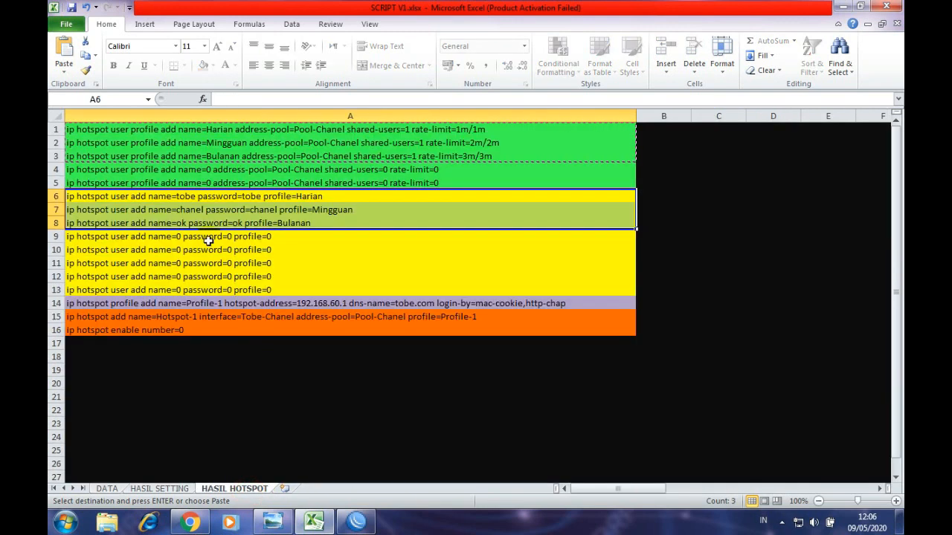
left_click_drag(219, 195, 223, 221)
right_click(213, 209)
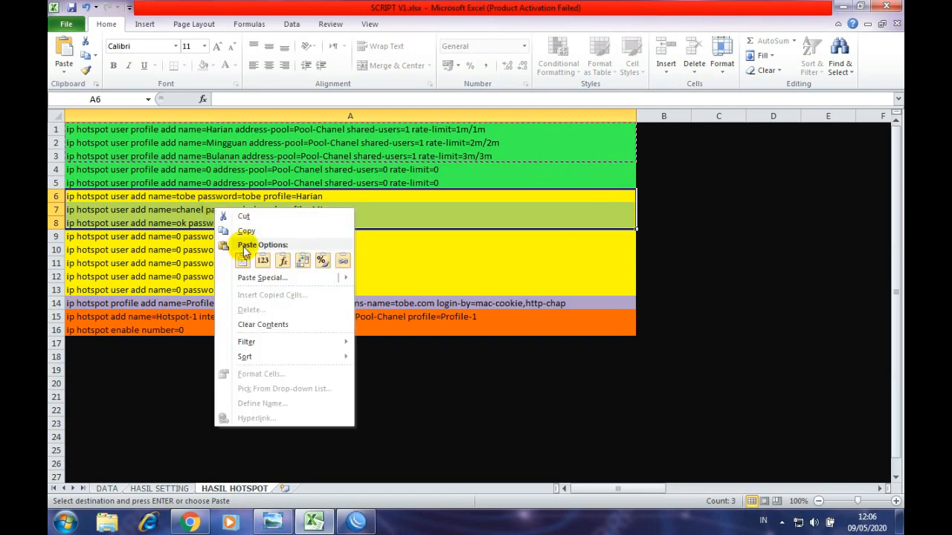
left_click(246, 233)
left_click(356, 523)
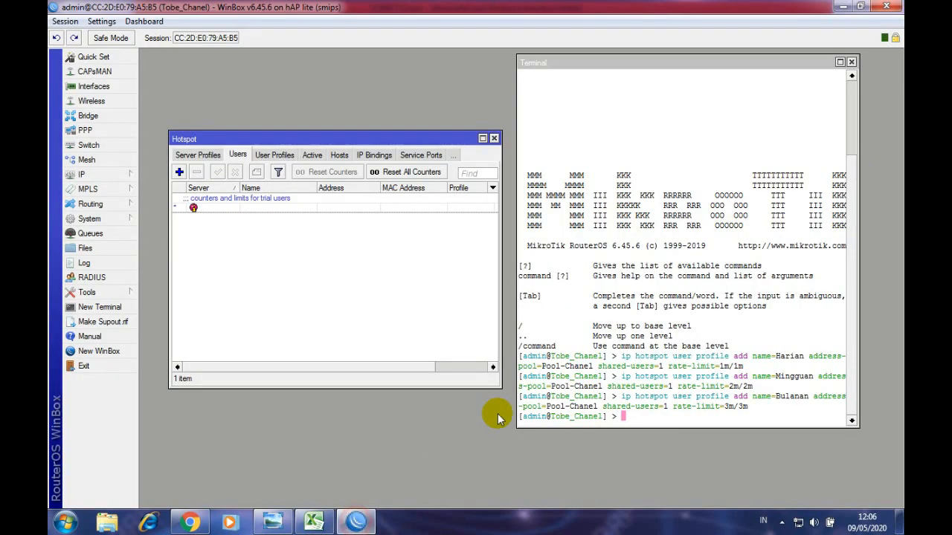
- Paste the user commands into the terminal, adding hotspot users tobe, chanel and ok
left_click_drag(605, 64, 594, 59)
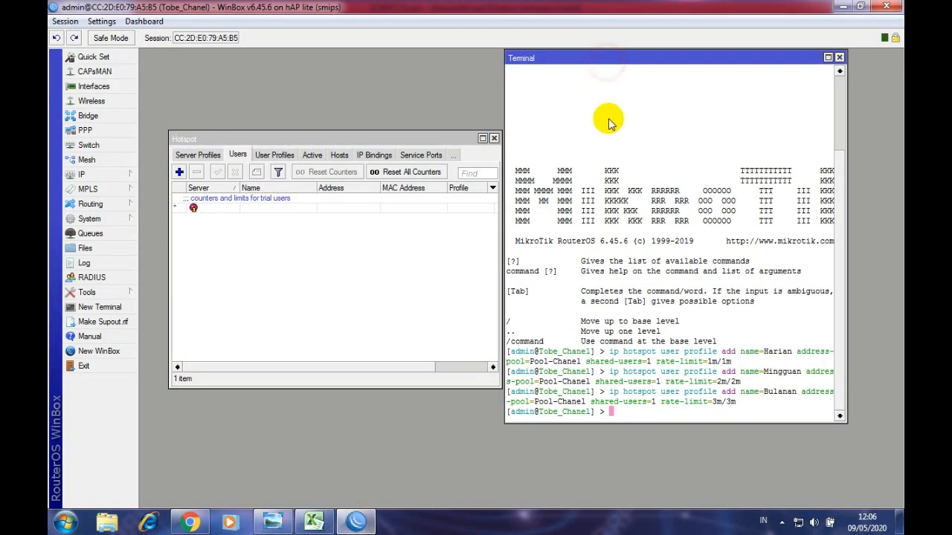
right_click(625, 415)
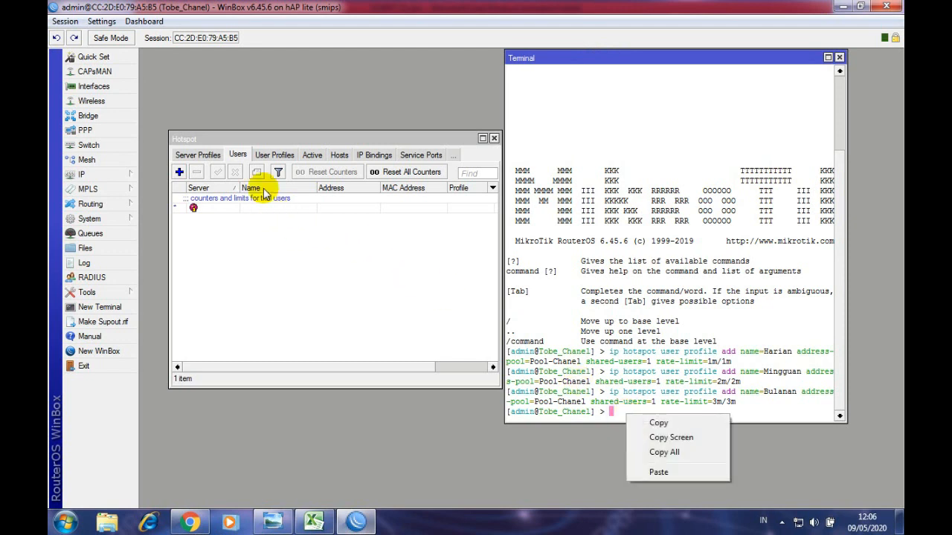
left_click(679, 473)
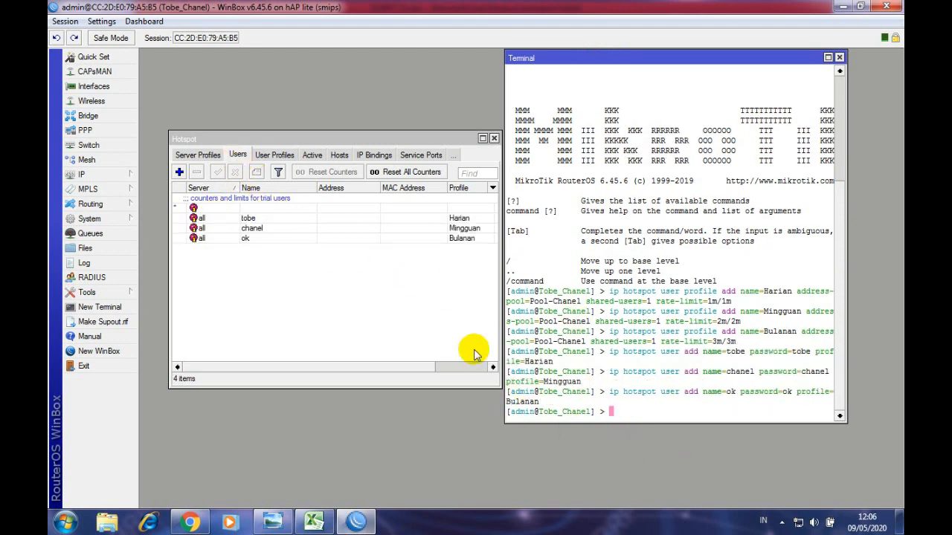
left_click(269, 220)
left_click(270, 228)
left_click(268, 238)
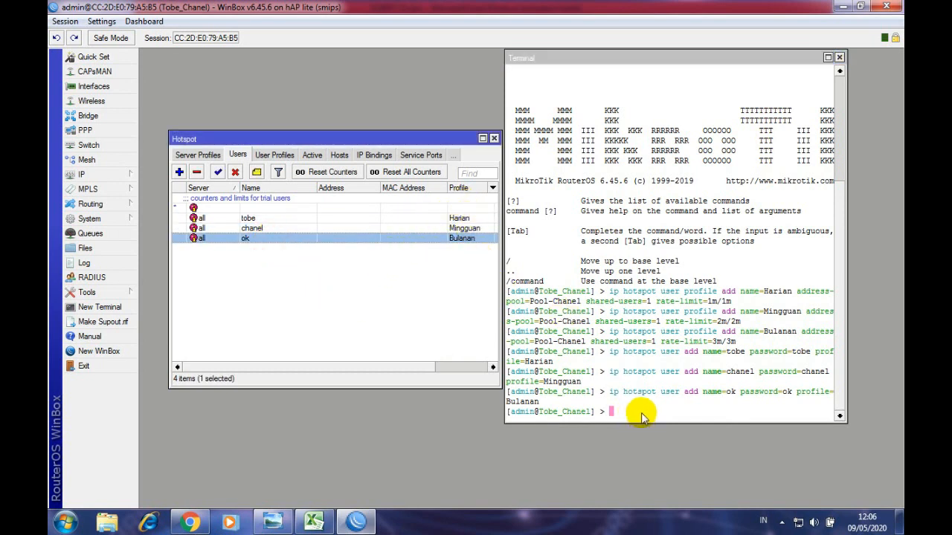
left_click(195, 155)
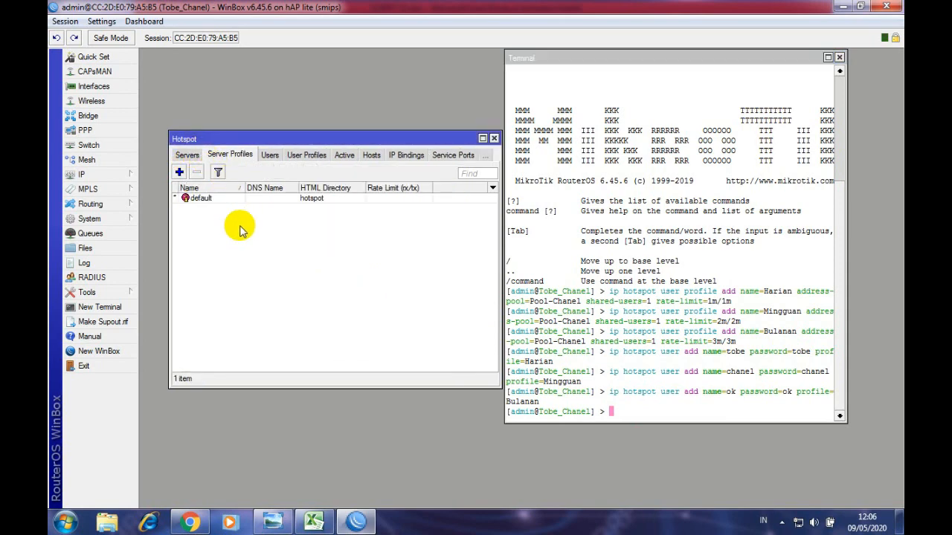
- Copy the row 14 server-profile command from the HASIL HOTSPOT sheet in Excel
left_click(312, 521)
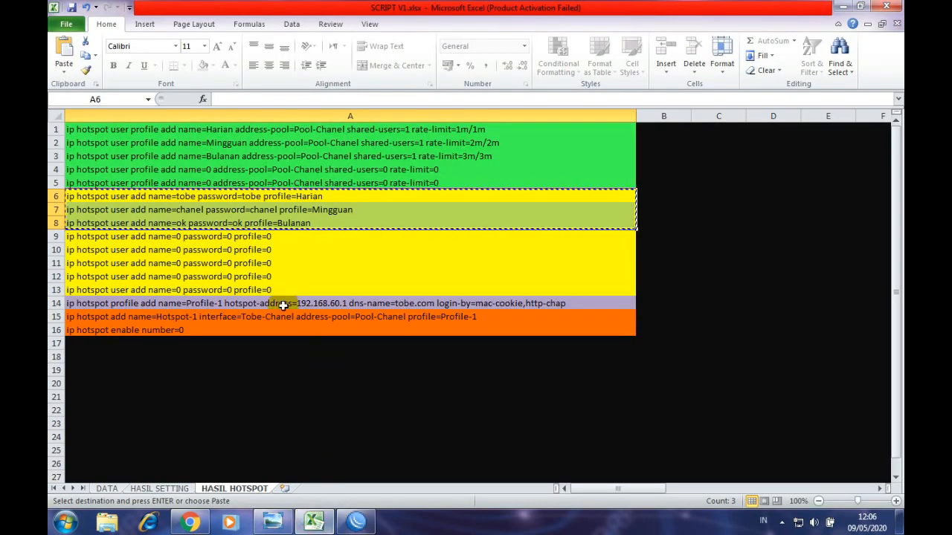
left_click(200, 305)
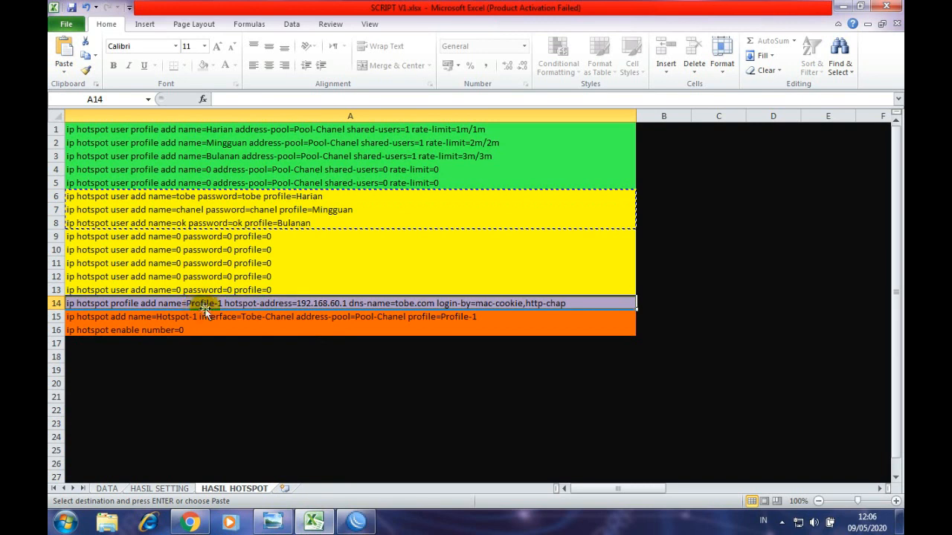
left_click(466, 259)
left_click(360, 303)
right_click(360, 303)
left_click(401, 105)
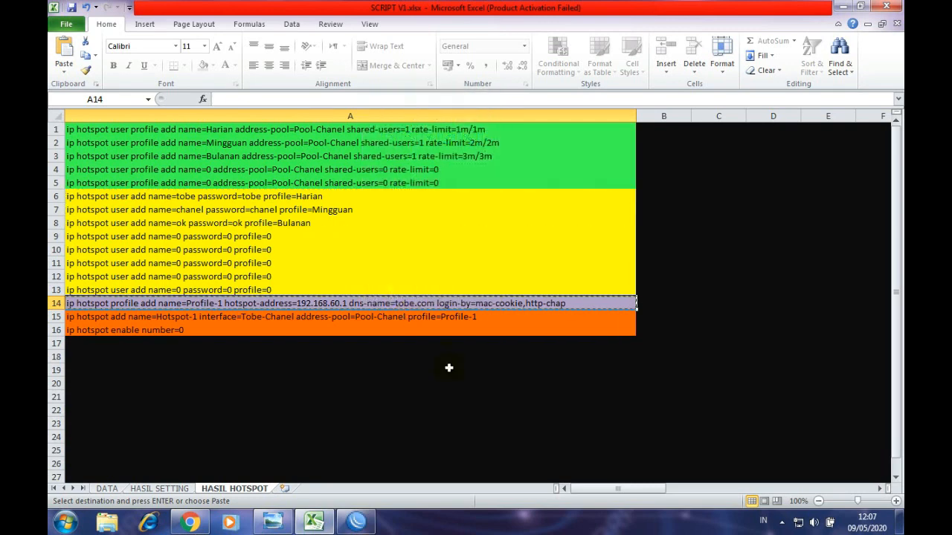
- Paste the command into the terminal to add server profile Profile-1 with DNS name tobe.com
left_click(356, 522)
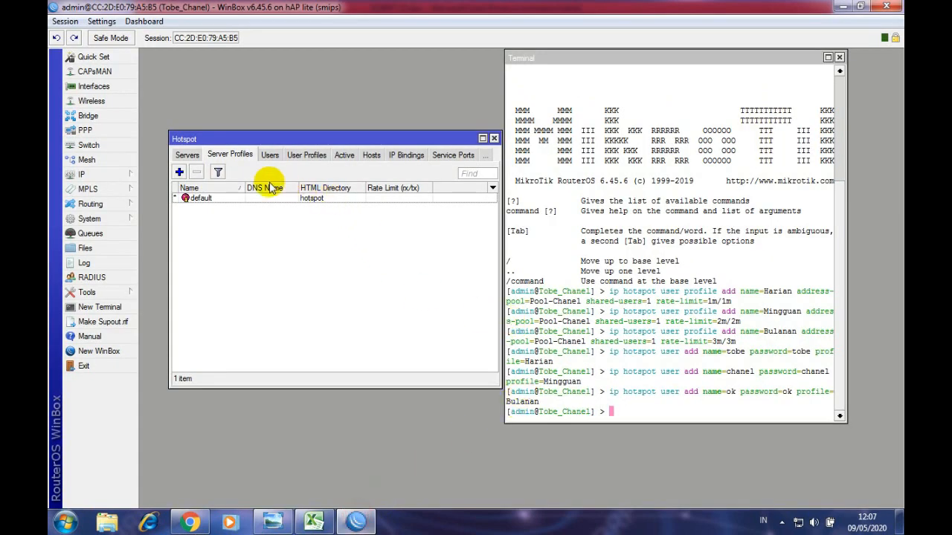
left_click(630, 412)
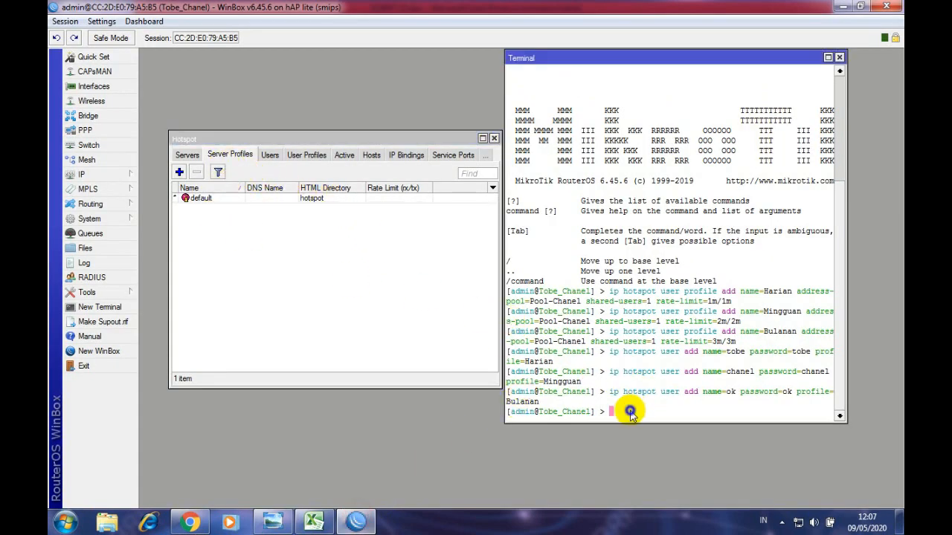
right_click(630, 412)
left_click(666, 471)
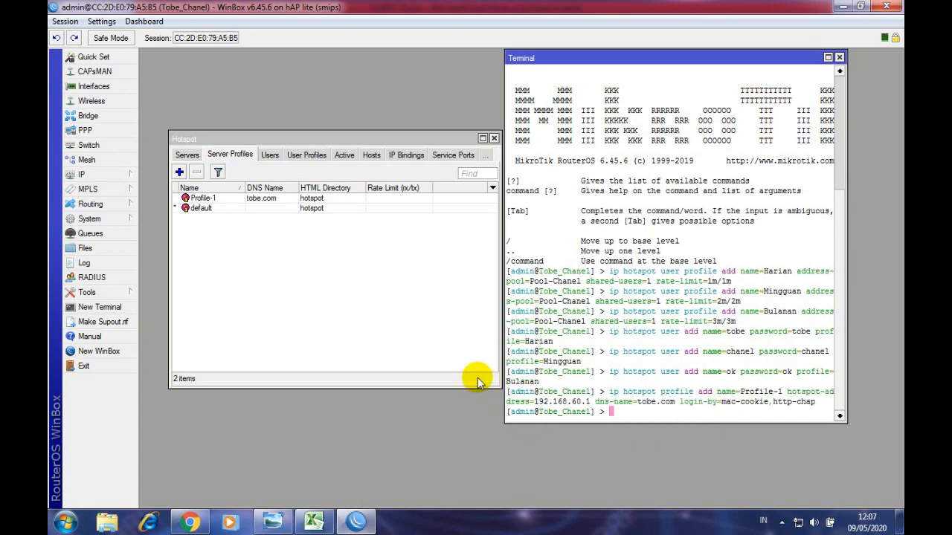
left_click(255, 198)
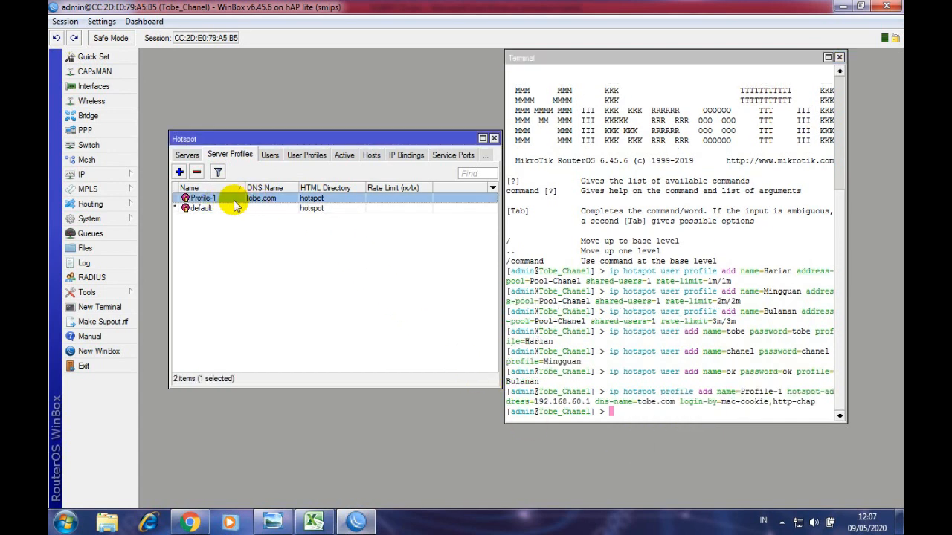
left_click(187, 155)
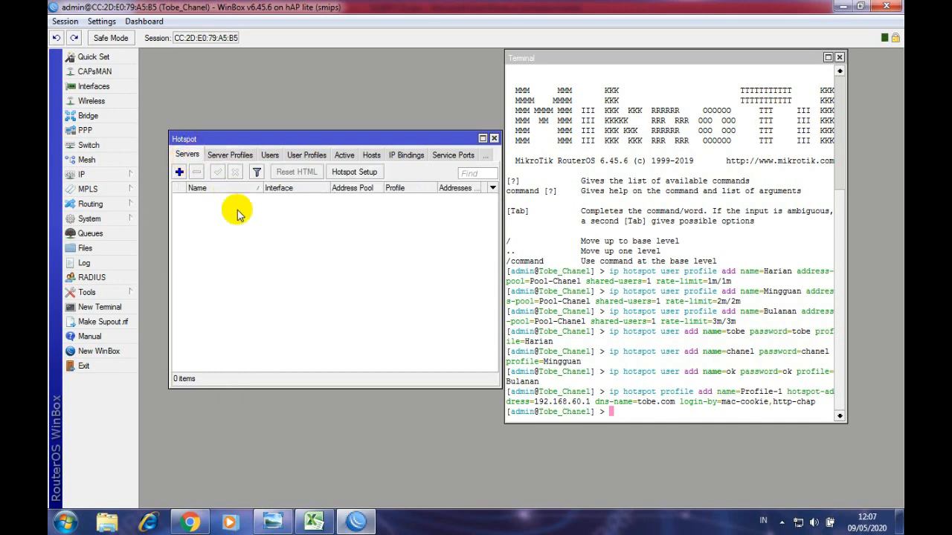
- Copy the Hotspot-1 add and enable commands from rows 15–16 of HASIL HOTSPOT
left_click(311, 525)
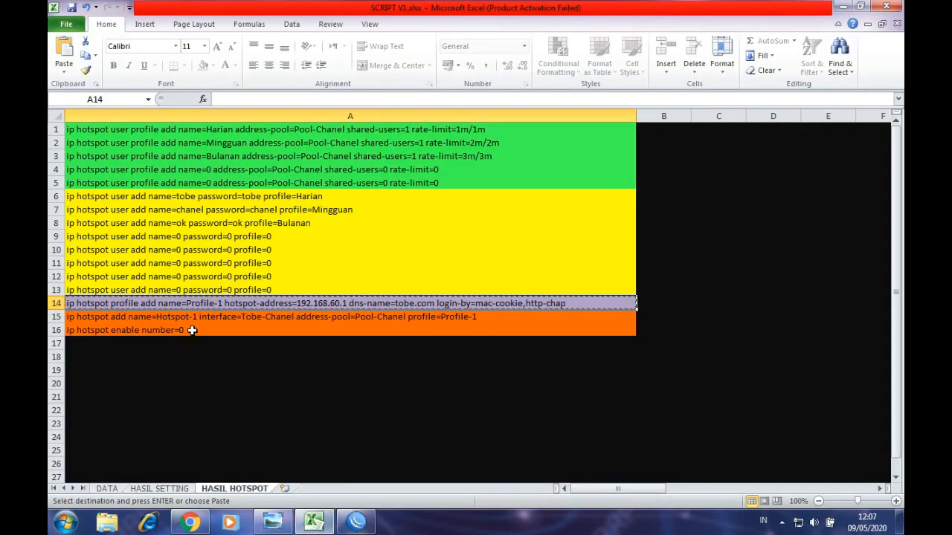
left_click_drag(103, 319, 93, 329)
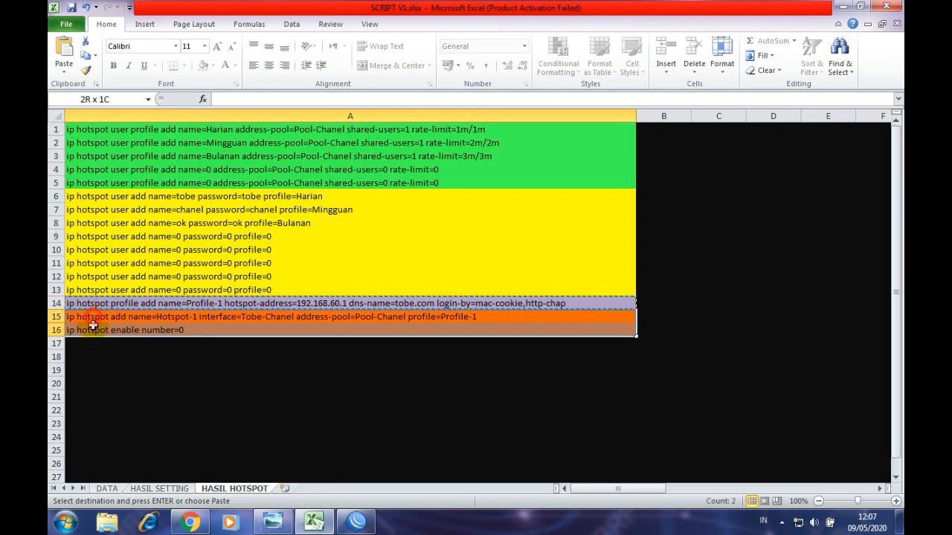
right_click(93, 329)
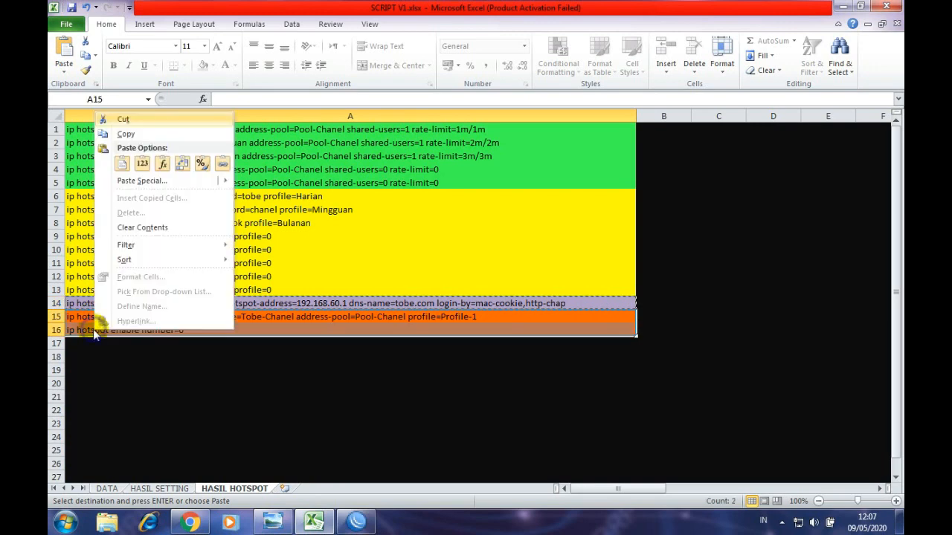
left_click(127, 133)
left_click(356, 521)
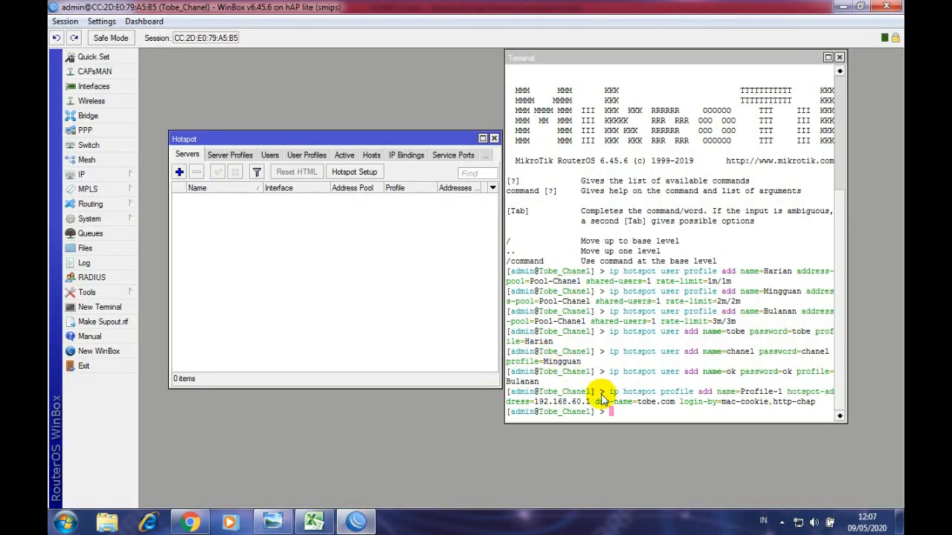
- Review the first user's name, password and profile in the DATA sheet's user table
left_click(620, 414)
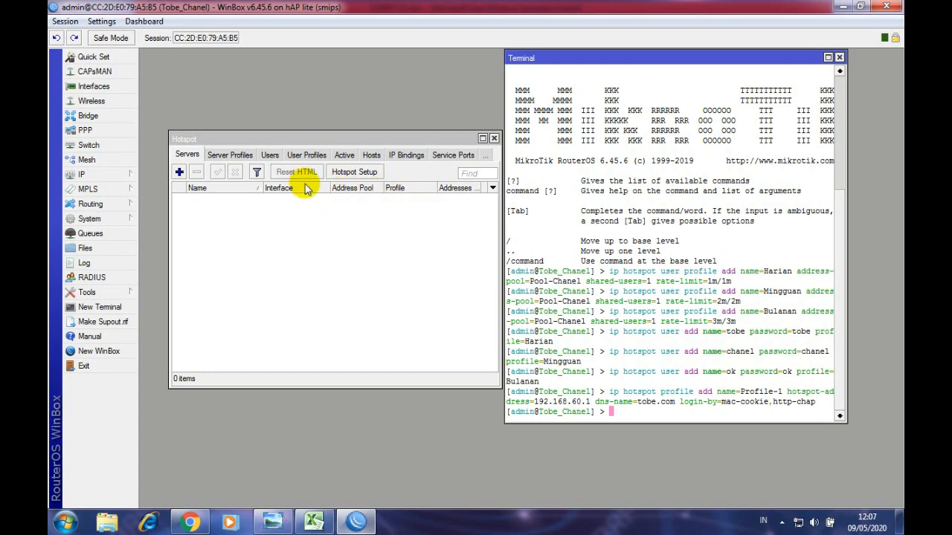
left_click(313, 521)
left_click(107, 488)
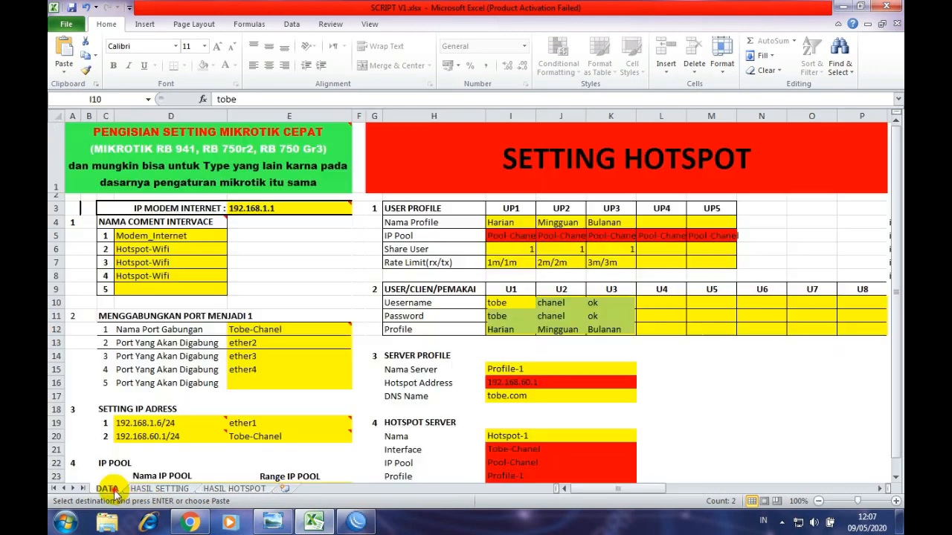
left_click(574, 304)
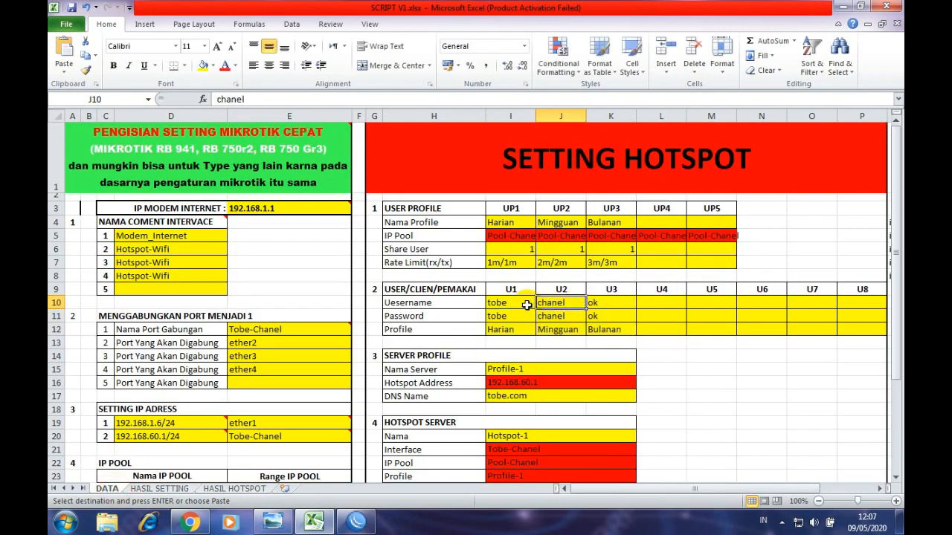
left_click(526, 305)
left_click(522, 315)
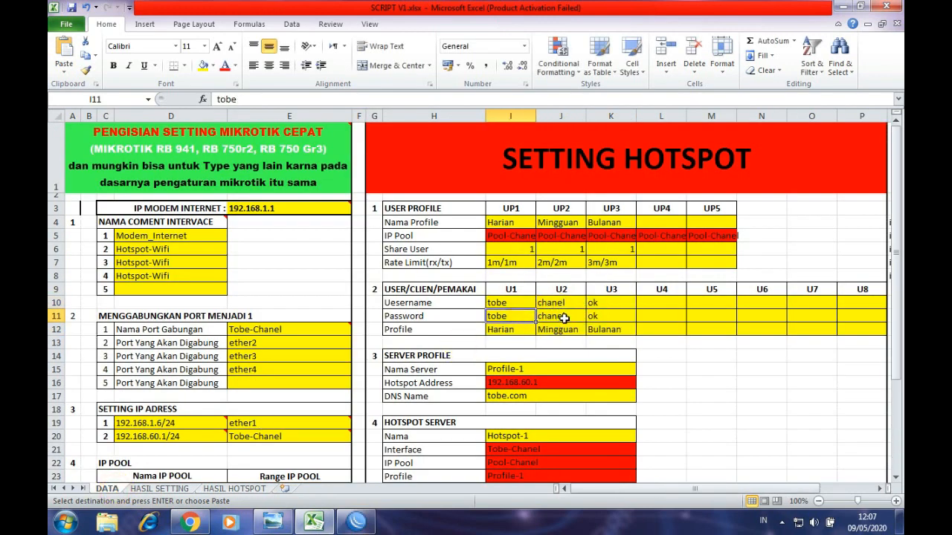
left_click_drag(523, 303, 520, 329)
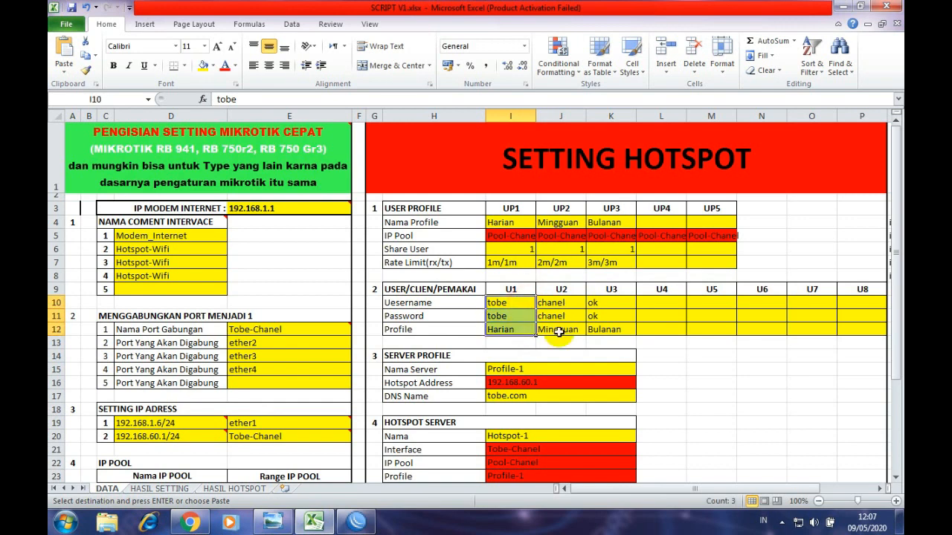
- Paste the commands into the terminal to add and enable Hotspot-1 on Tobe-Chanel
left_click(359, 525)
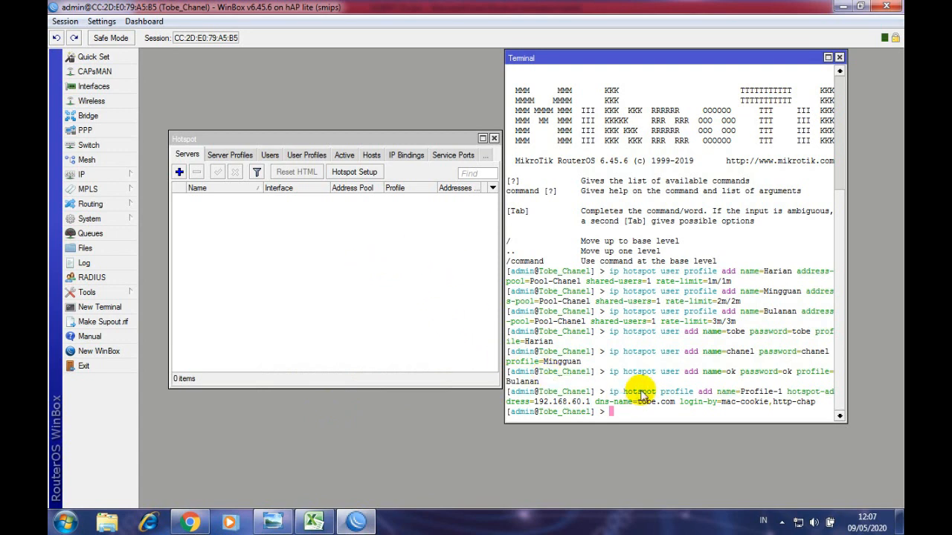
right_click(622, 413)
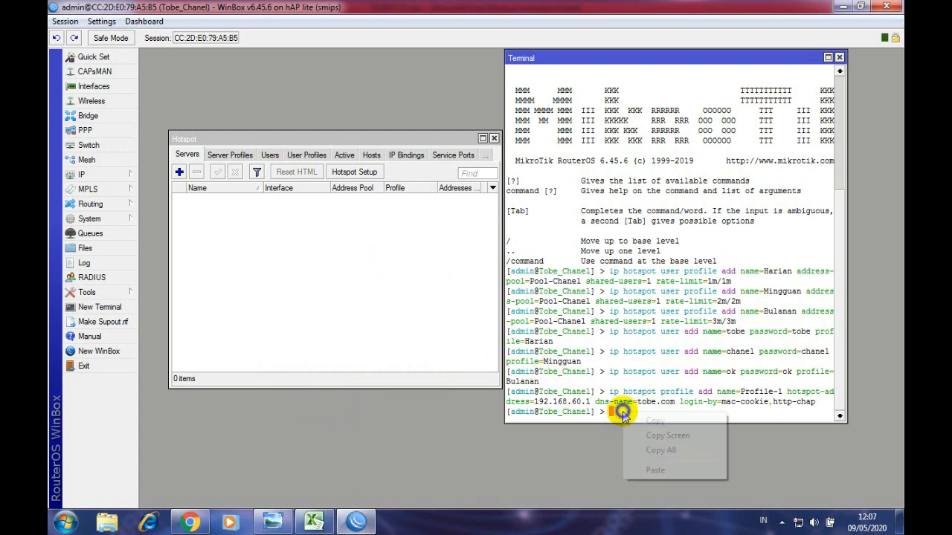
left_click(651, 470)
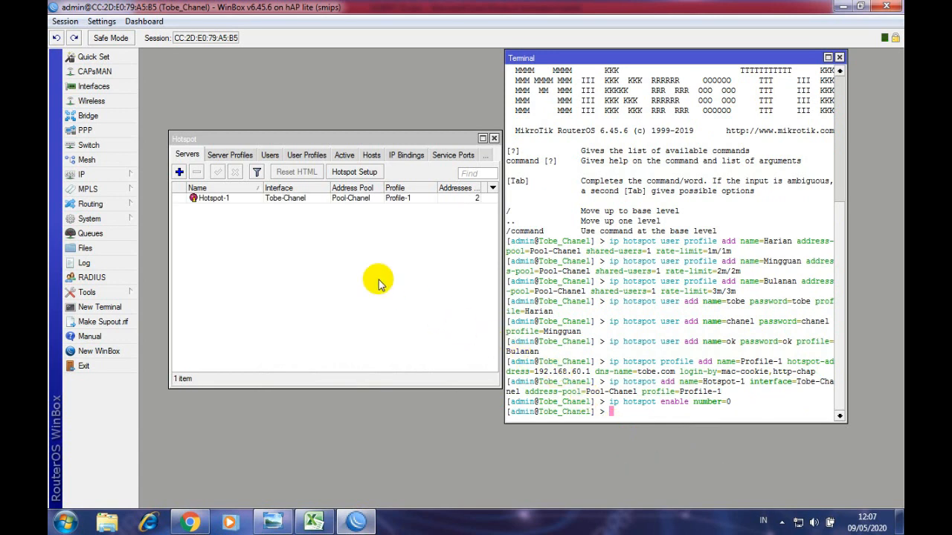
- Verify Hotspot-1 uses Tobe-Chanel, Pool-Chanel and Profile-1 against the Excel command sheet
left_click(237, 202)
left_click(340, 264)
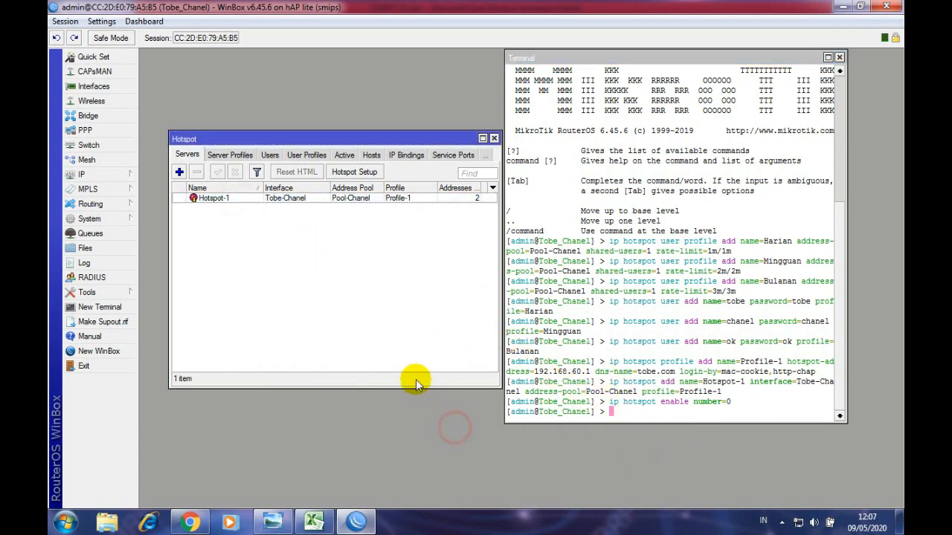
left_click(362, 520)
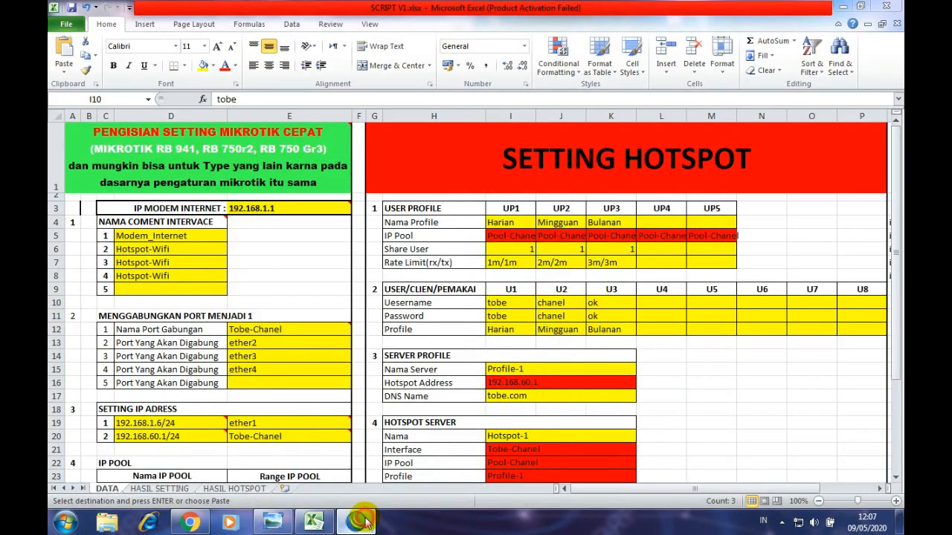
left_click(362, 520)
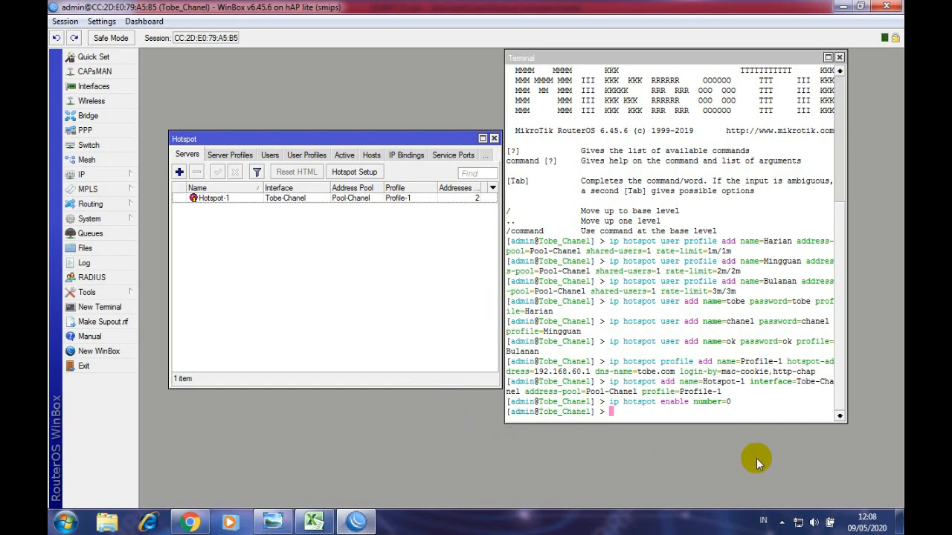
- Use the taskbar tray, glance at Excel once more, then bring Chrome to the front
left_click(782, 523)
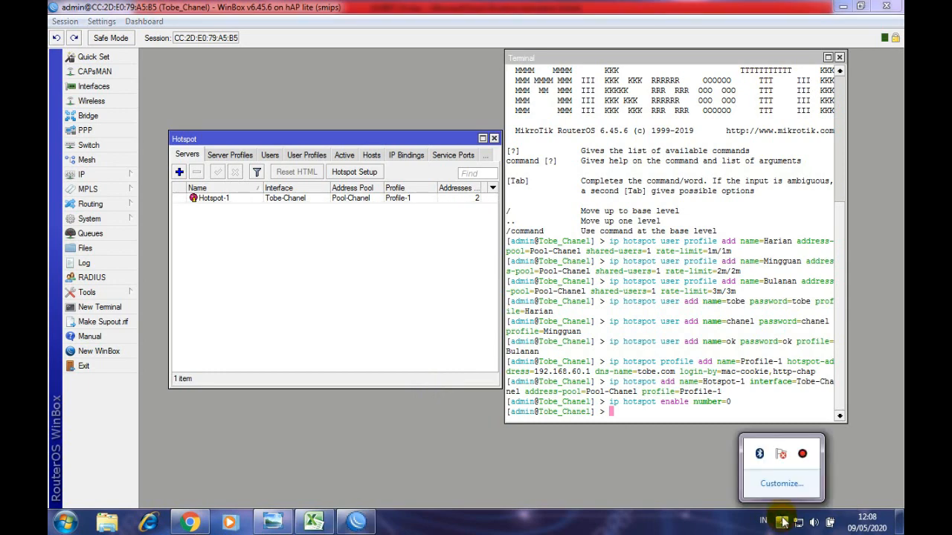
left_click(802, 454)
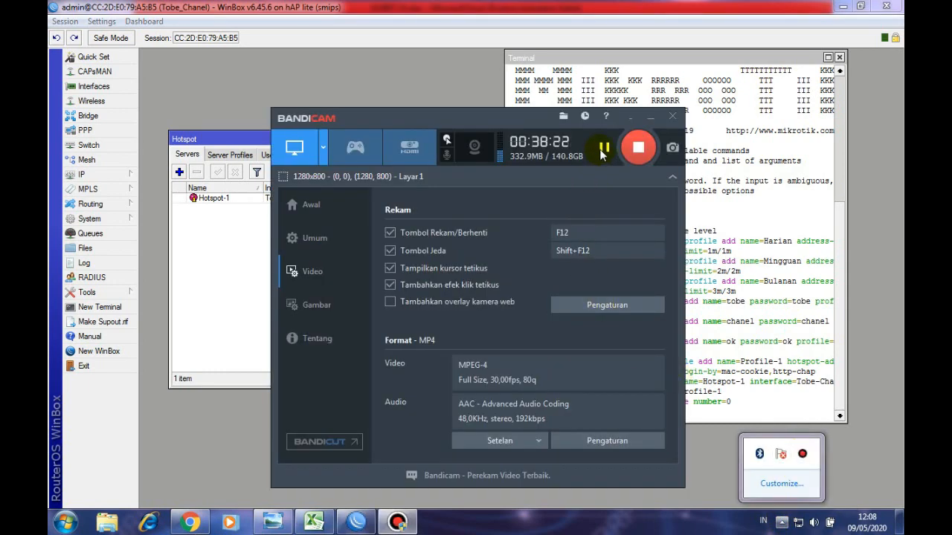
left_click(649, 117)
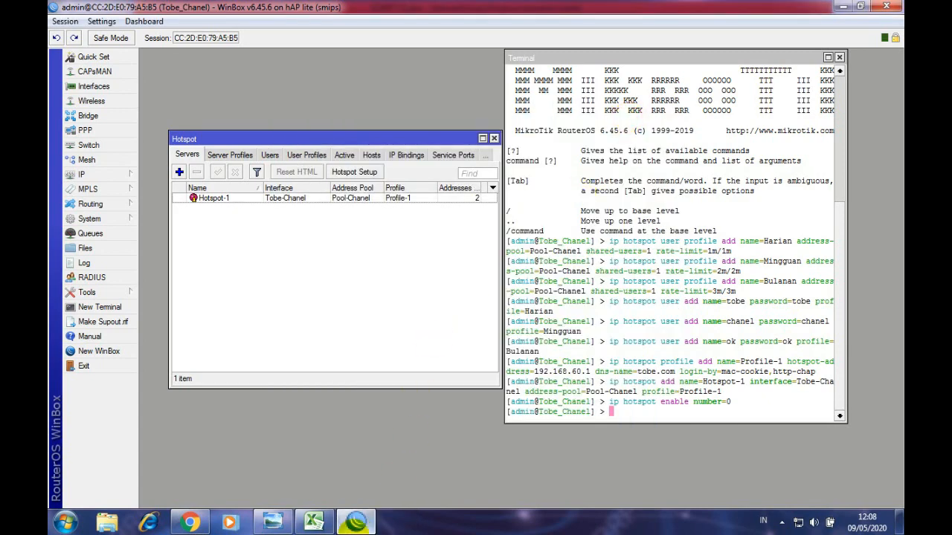
left_click(356, 524)
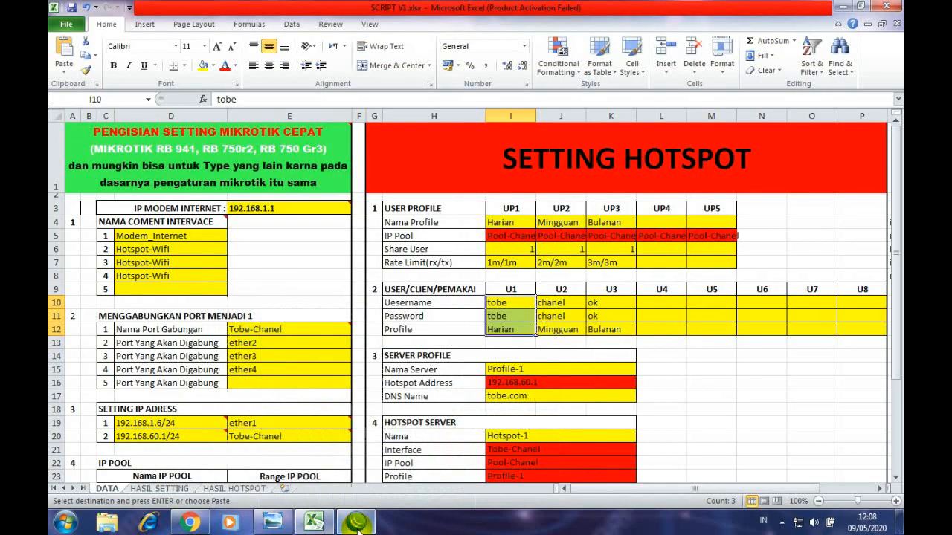
left_click(356, 524)
left_click(190, 523)
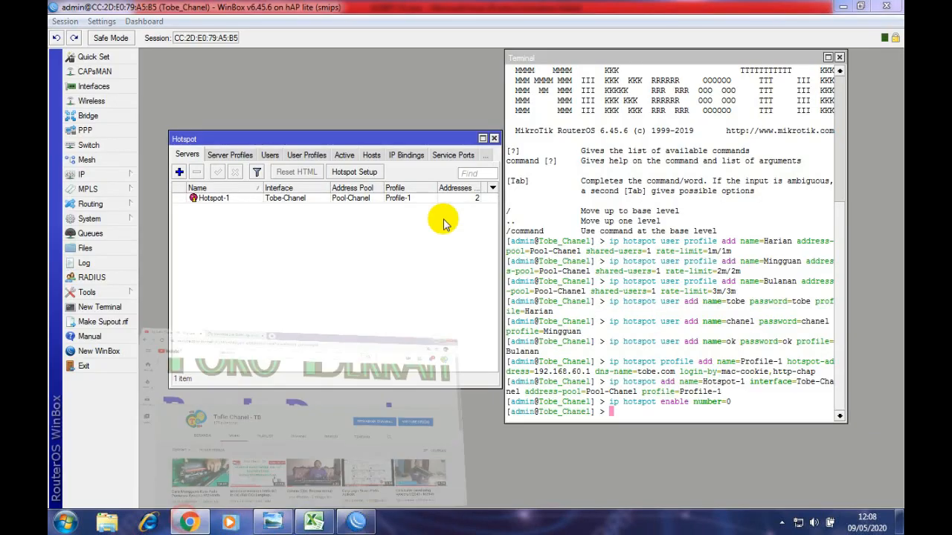
- Search 'dafds' in a new Chrome tab to test browsing, close the tab and minimize Chrome
left_click(314, 15)
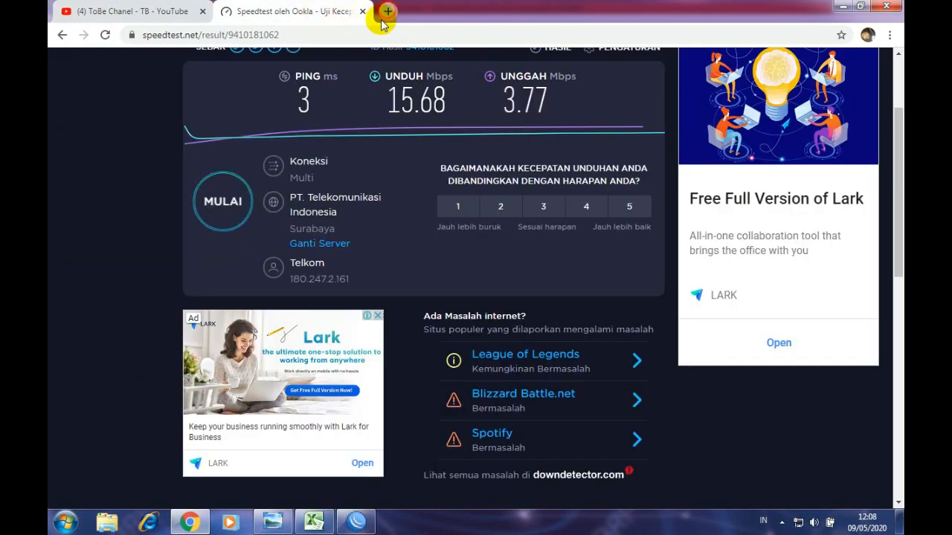
left_click(387, 11)
left_click(373, 33)
type("dafds")
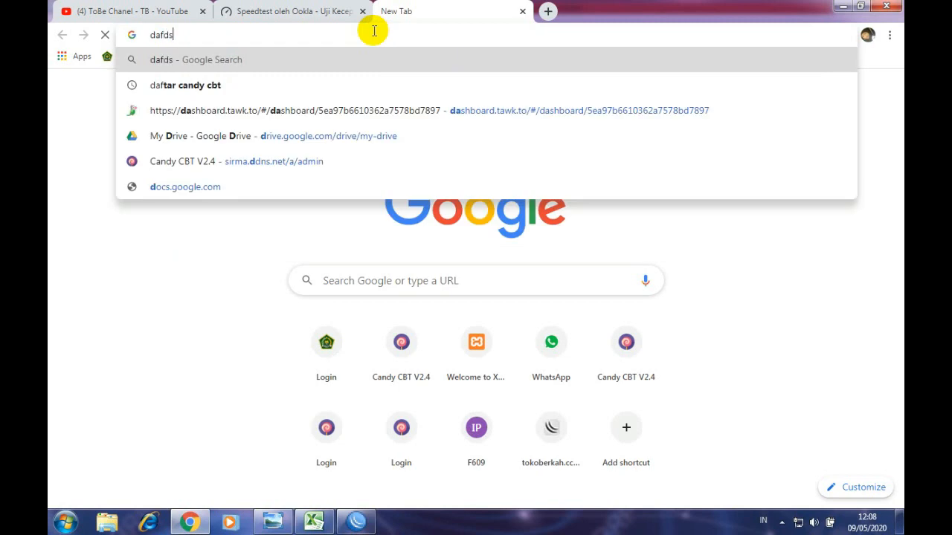
key("Return")
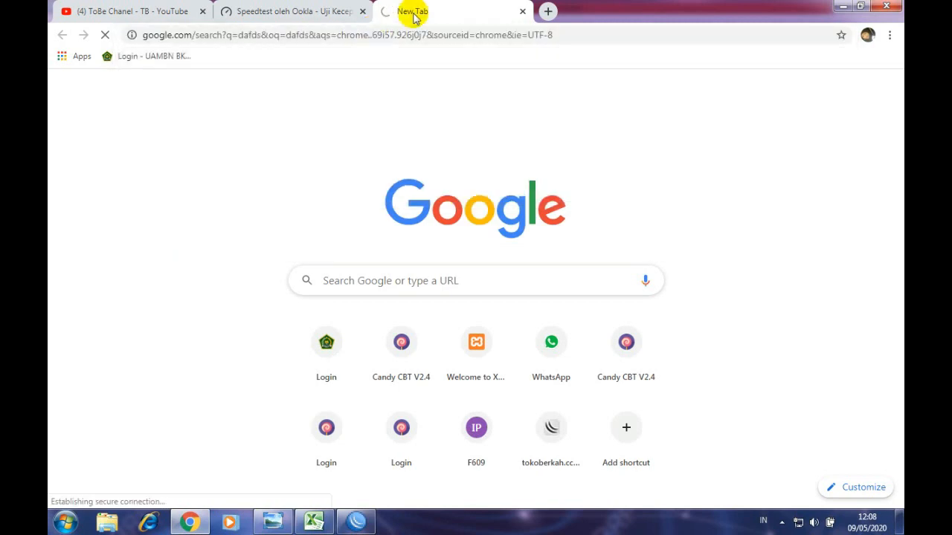
left_click(523, 13)
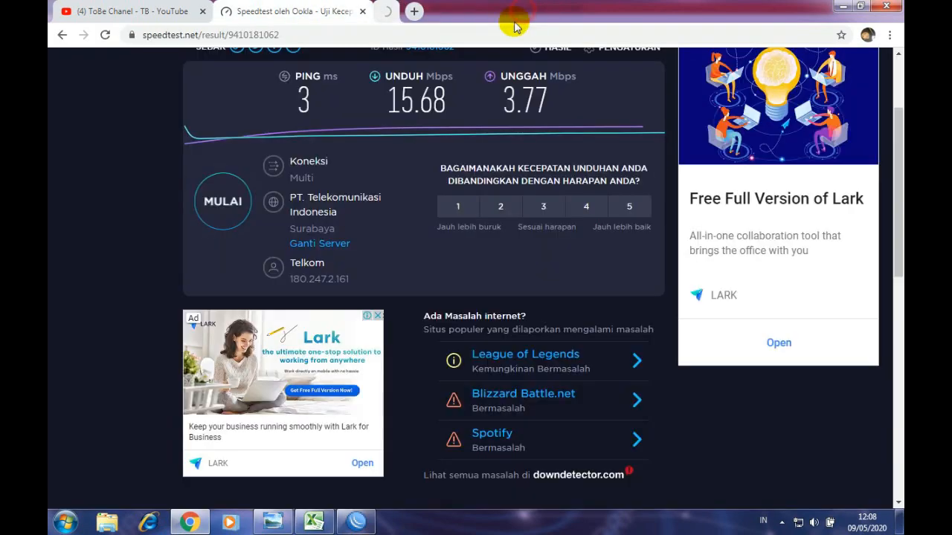
left_click(840, 9)
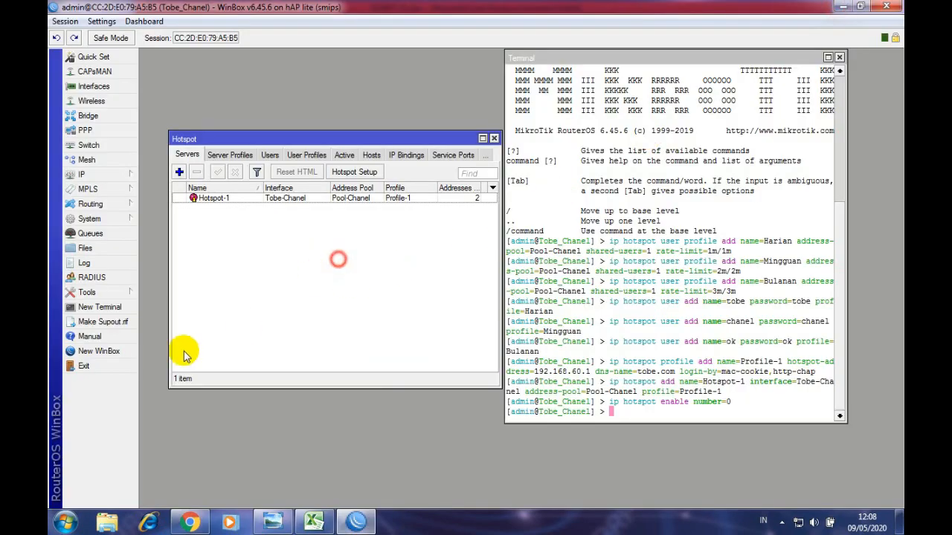
- Repeatedly try connecting a new WinBox session to neighbor 192.168.60.1, which fails, then return to Chrome
left_click(104, 350)
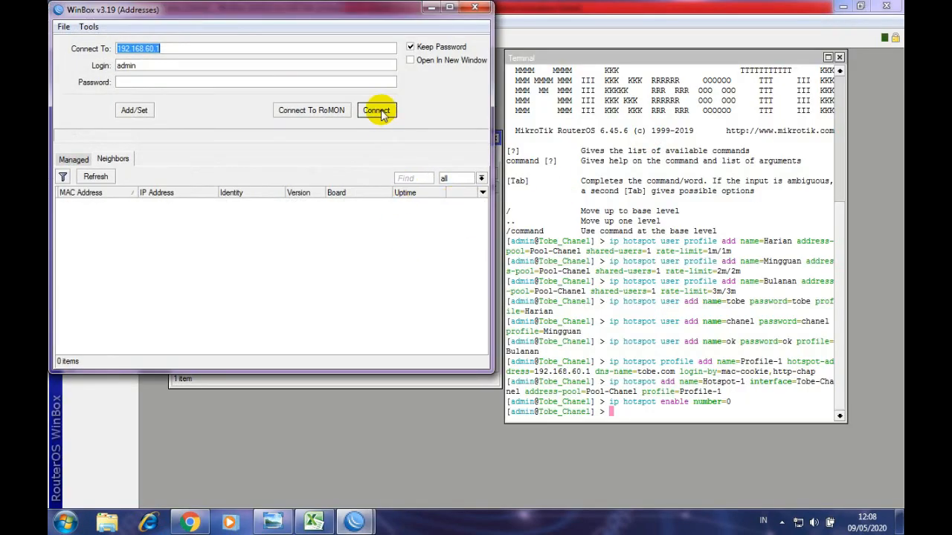
left_click(375, 110)
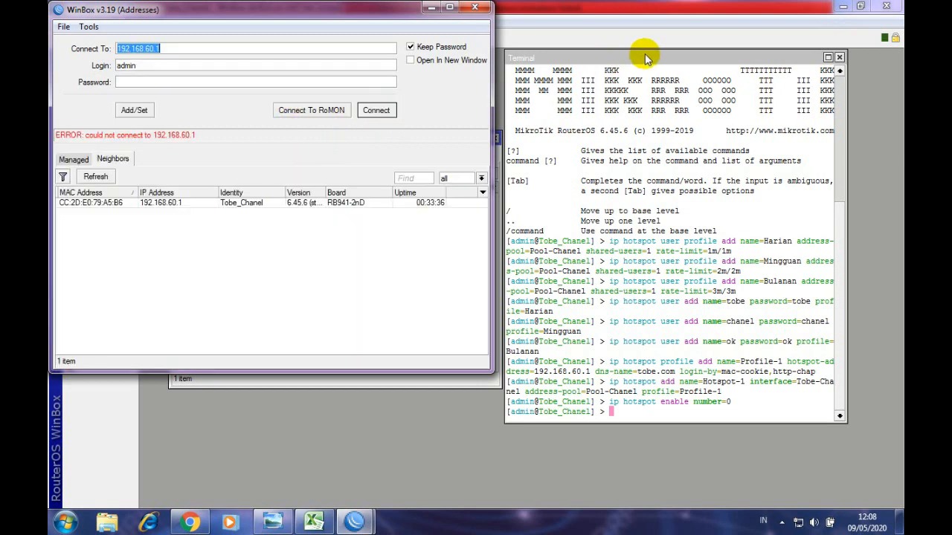
left_click(170, 203)
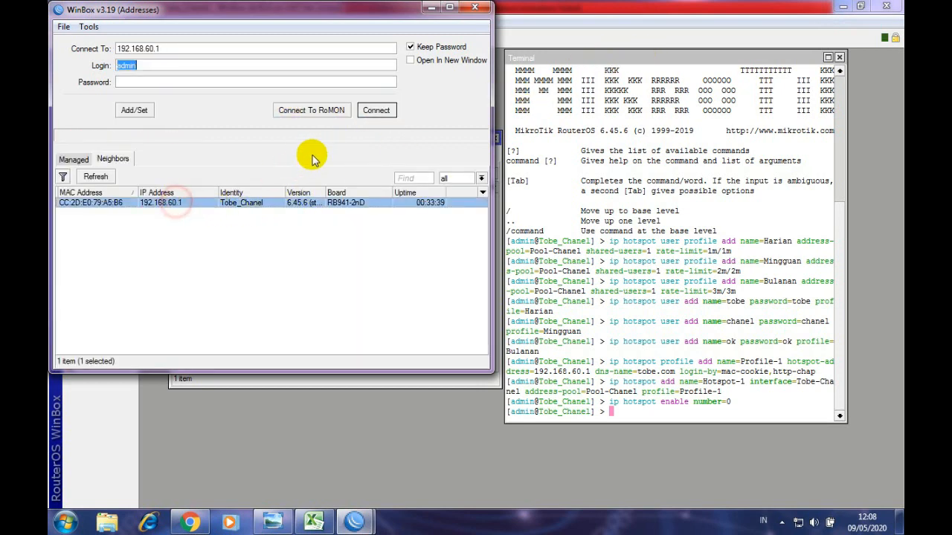
left_click(375, 111)
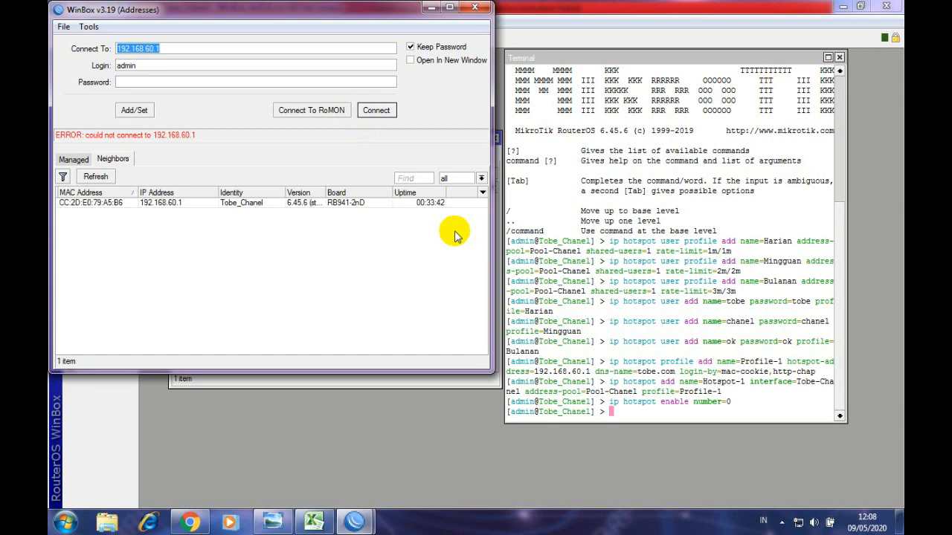
left_click(170, 204)
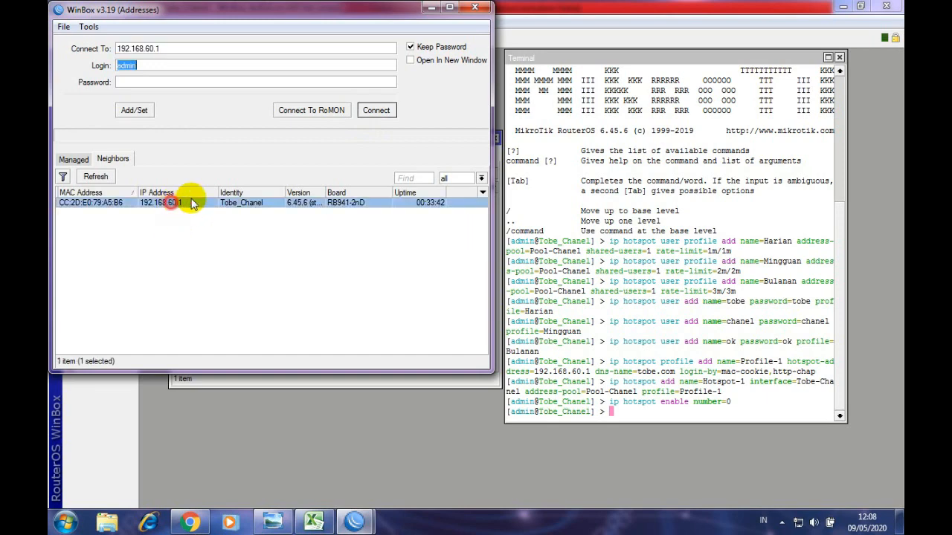
left_click(376, 110)
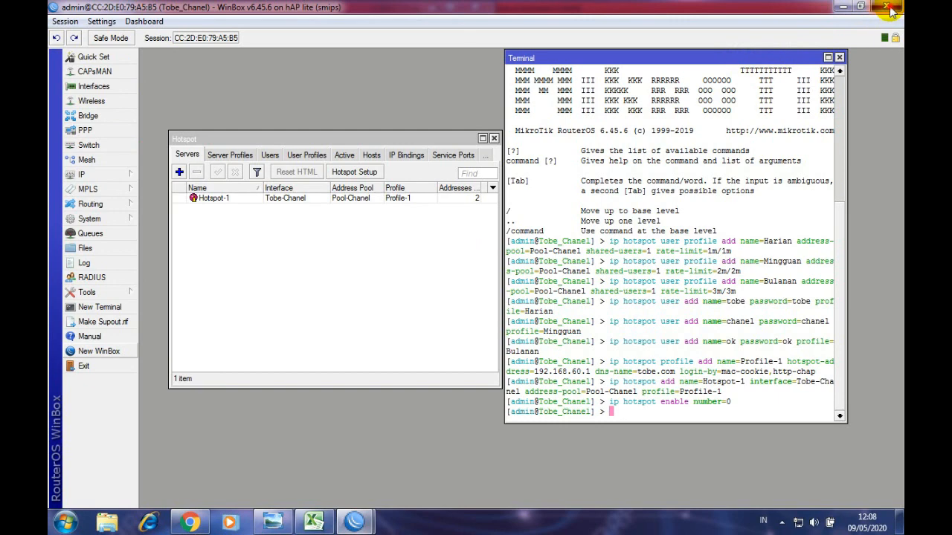
left_click(892, 7)
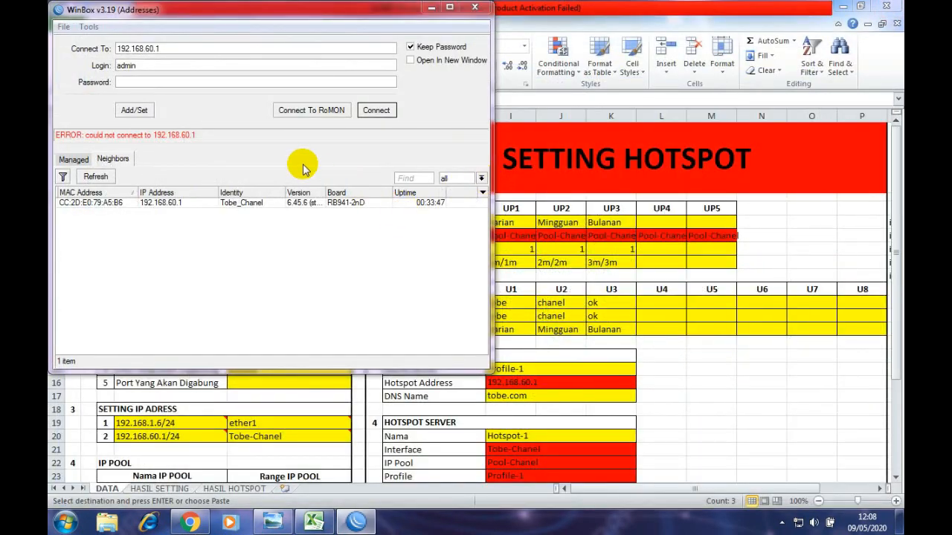
left_click(374, 110)
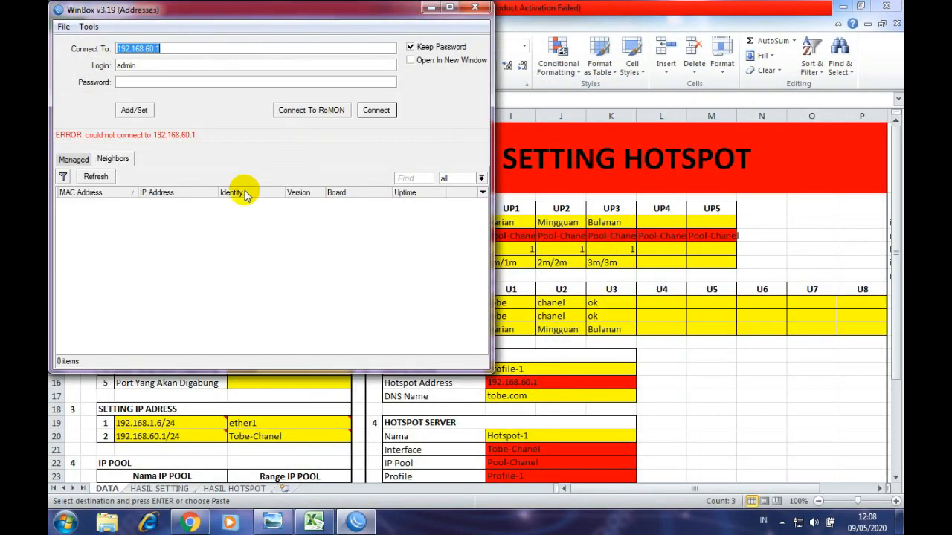
left_click(162, 202)
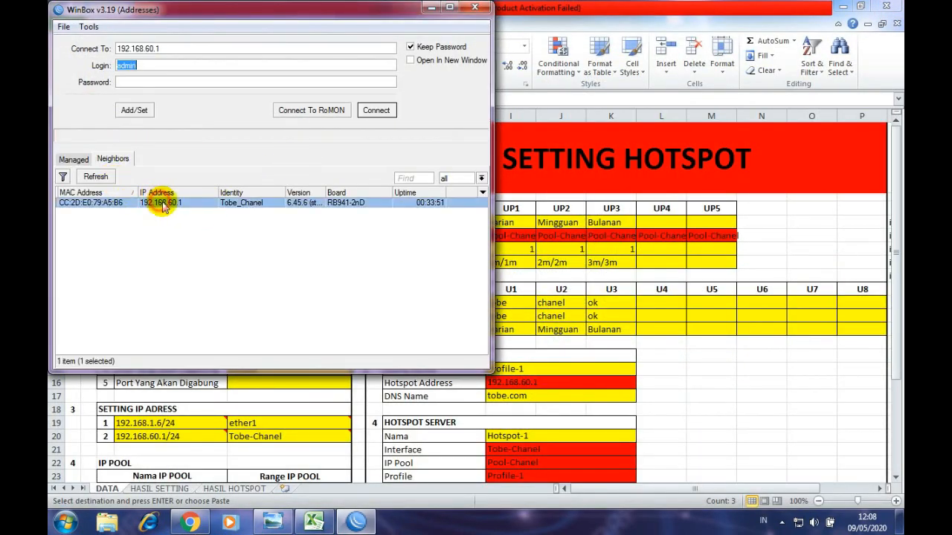
left_click(210, 257)
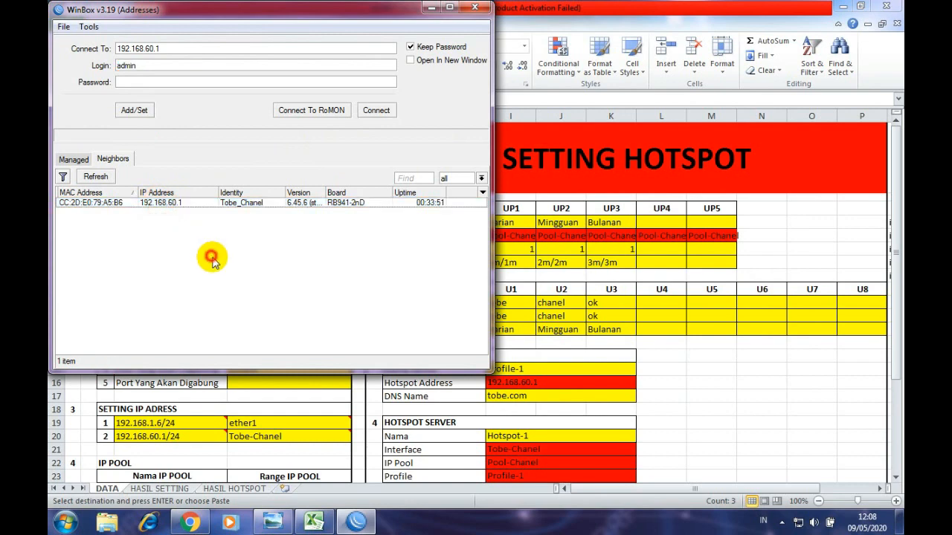
left_click(191, 522)
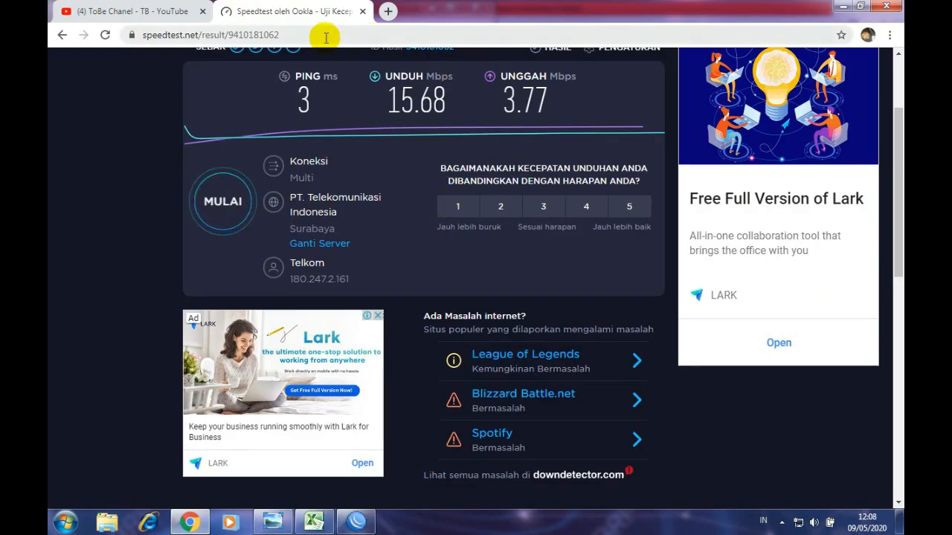
- Open a new Chrome tab and browse to tobe.com to reach the MikroTik hotspot login page
left_click(387, 12)
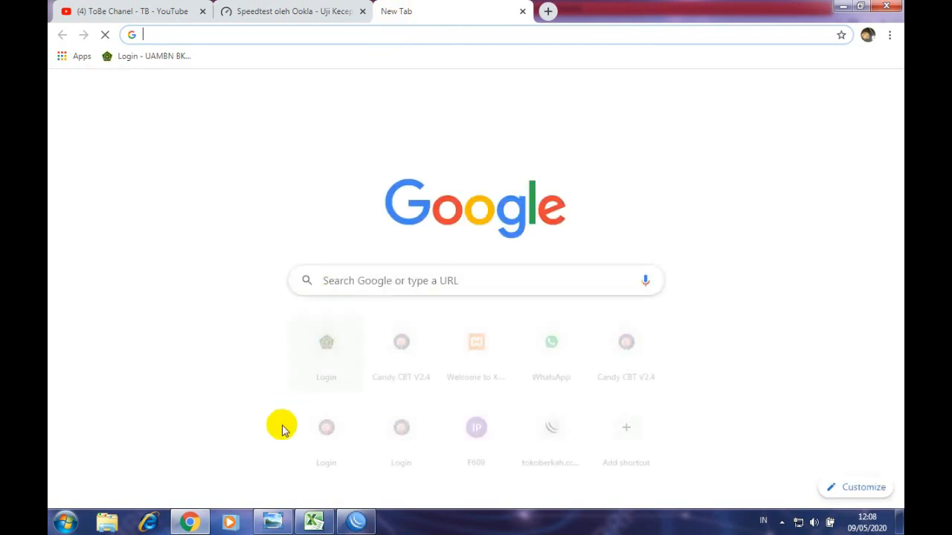
left_click(313, 522)
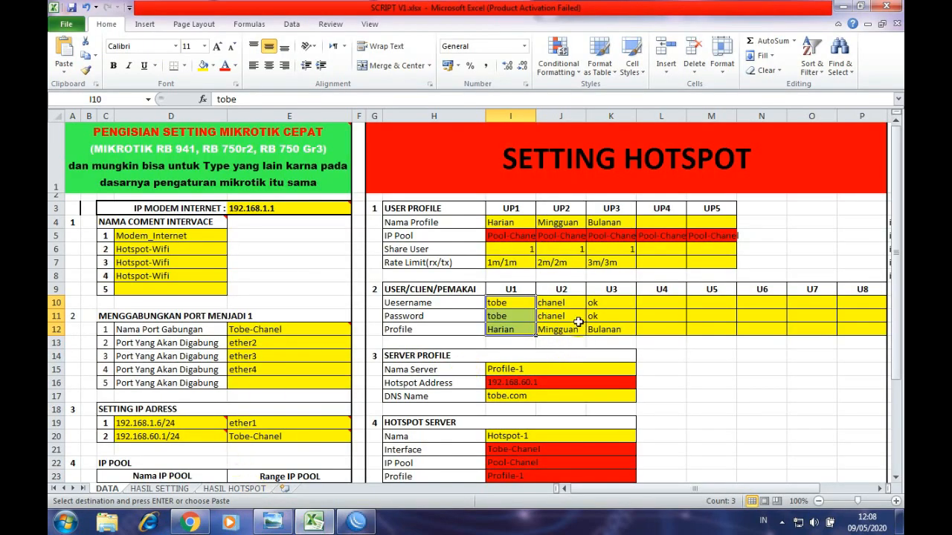
scroll(579, 321, "down", 3)
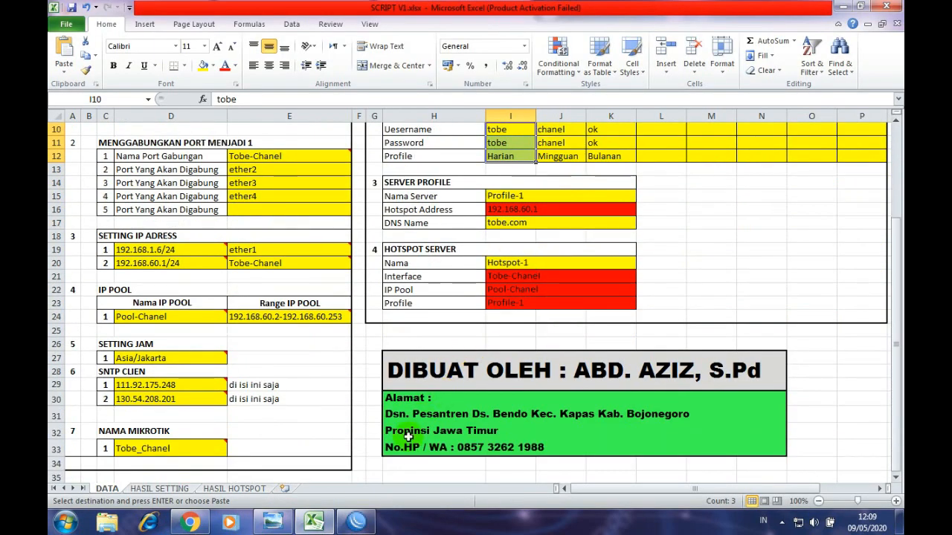
left_click(190, 522)
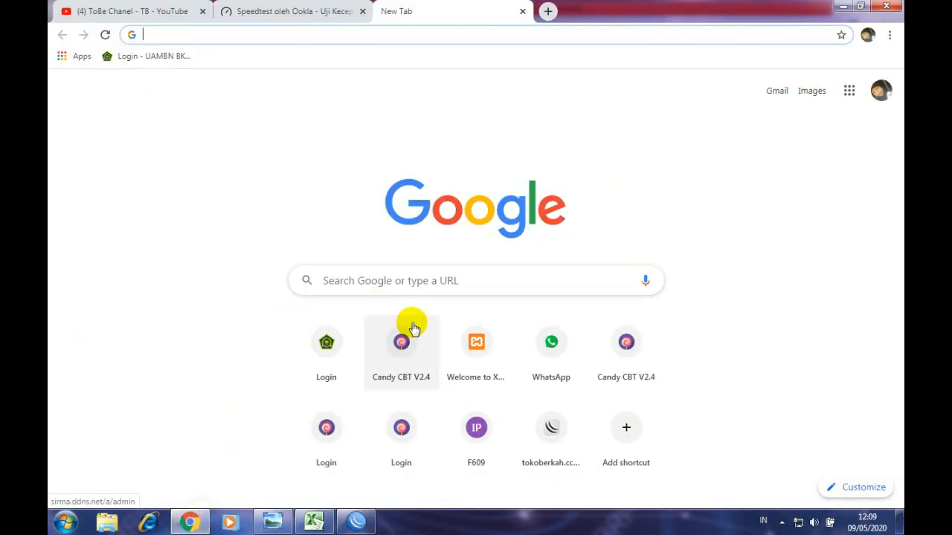
left_click(320, 35)
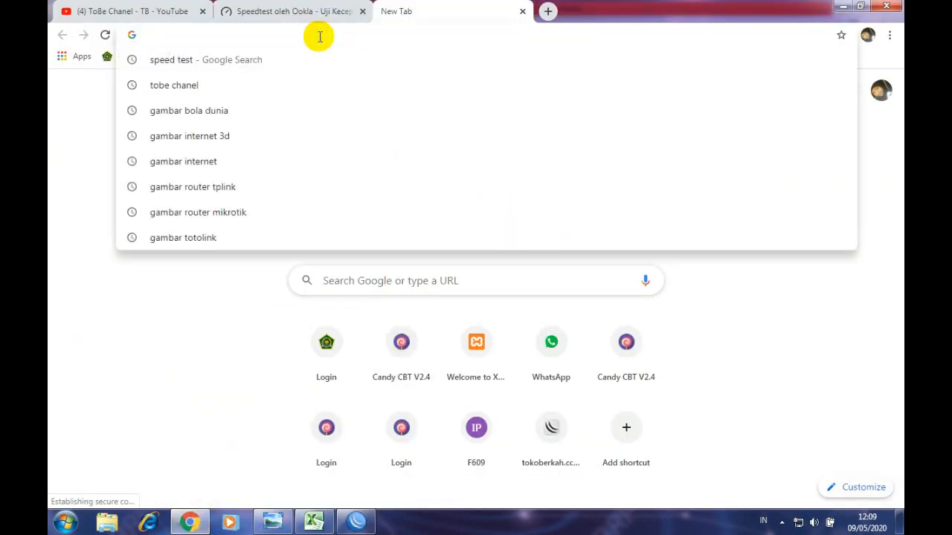
type("tobe.c")
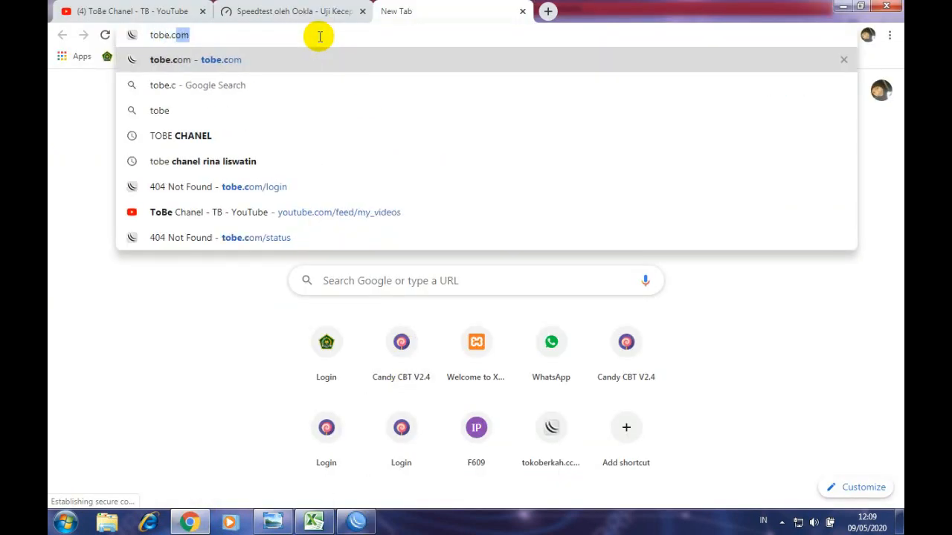
type("om")
key("Return")
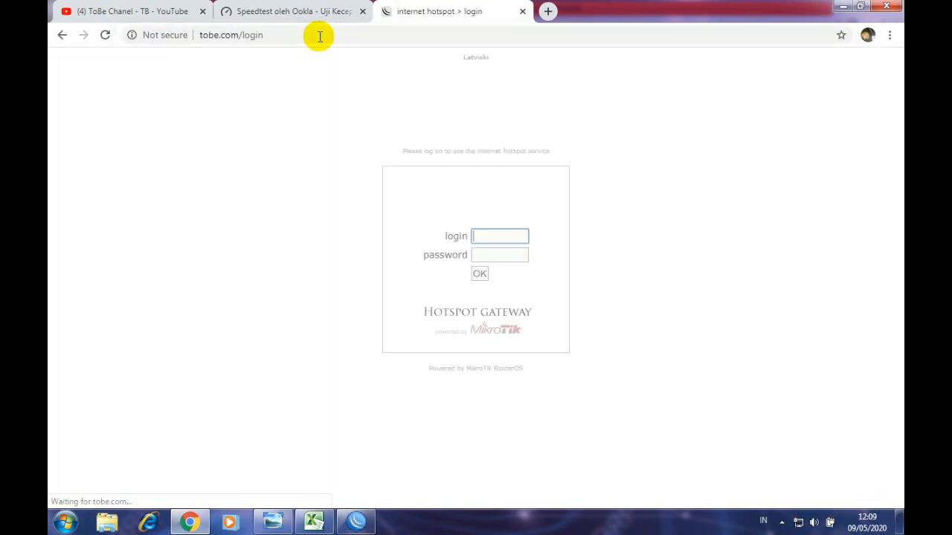
- Focus the hotspot login name field, then bring the SCRIPT V1 hotspot user table forward
left_click(509, 237)
left_click(313, 520)
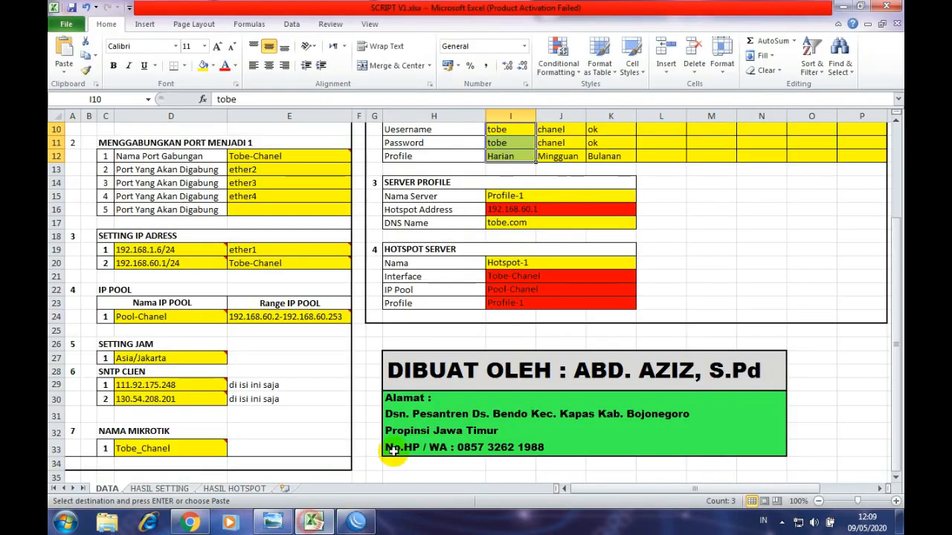
scroll(521, 231, "up", 1)
- Check user U1 (profile Harian) in Excel, log in to the hotspot as 'tobe', then open Speedtest
left_click(504, 170)
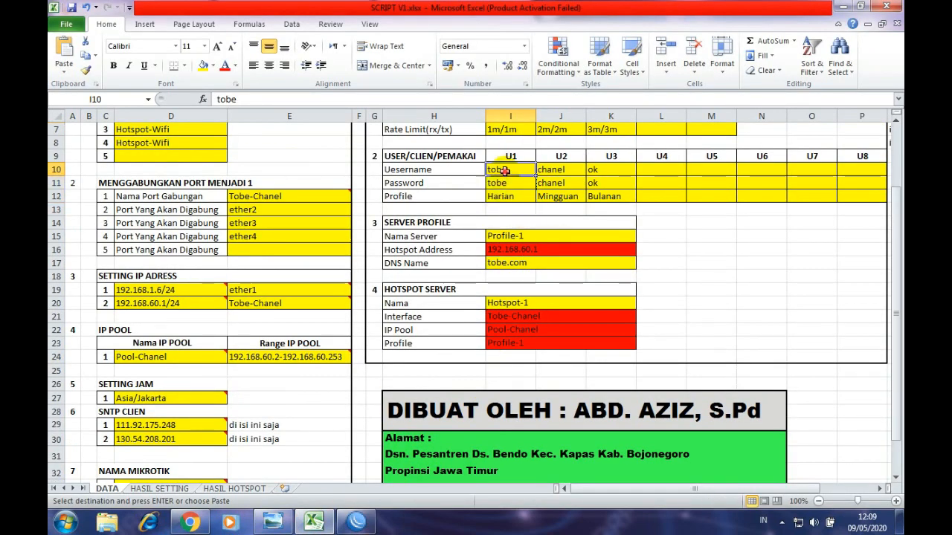
left_click(511, 197)
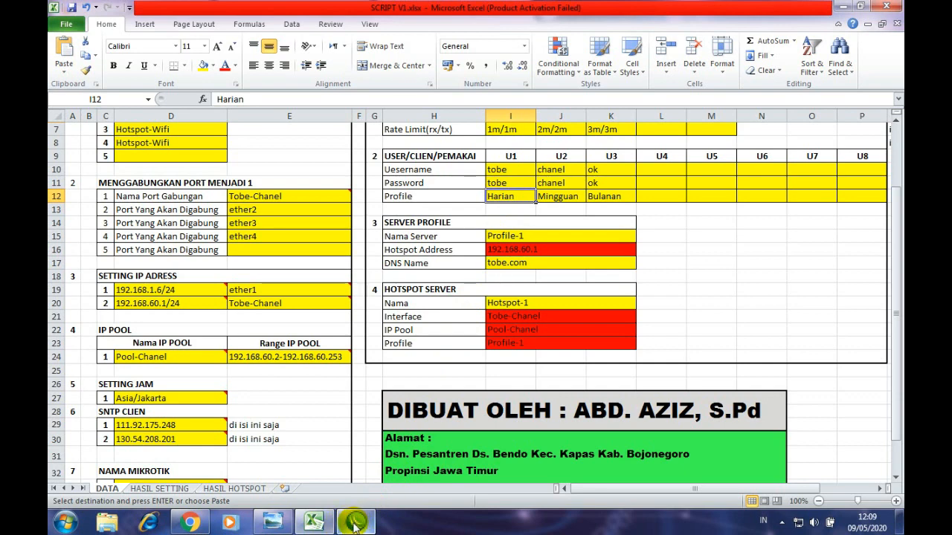
left_click(210, 524)
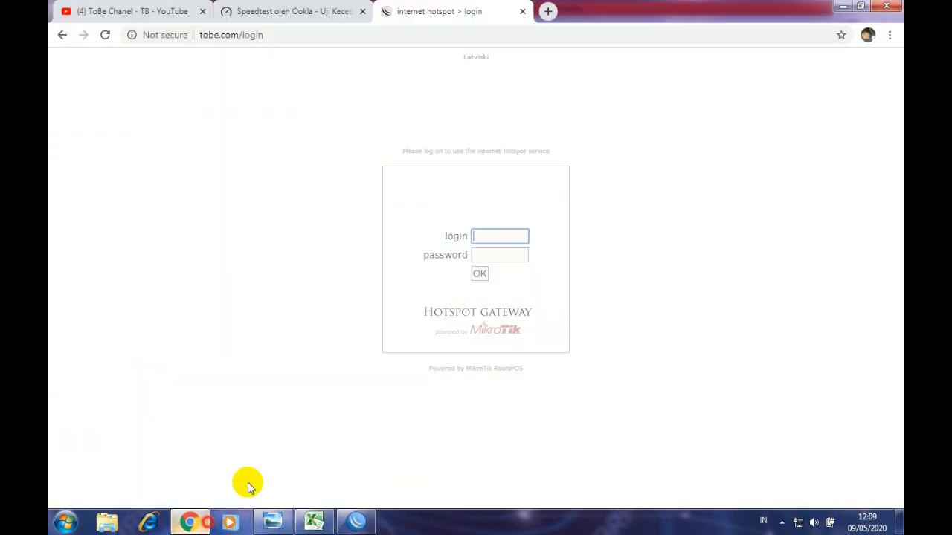
left_click(480, 236)
type("tobe")
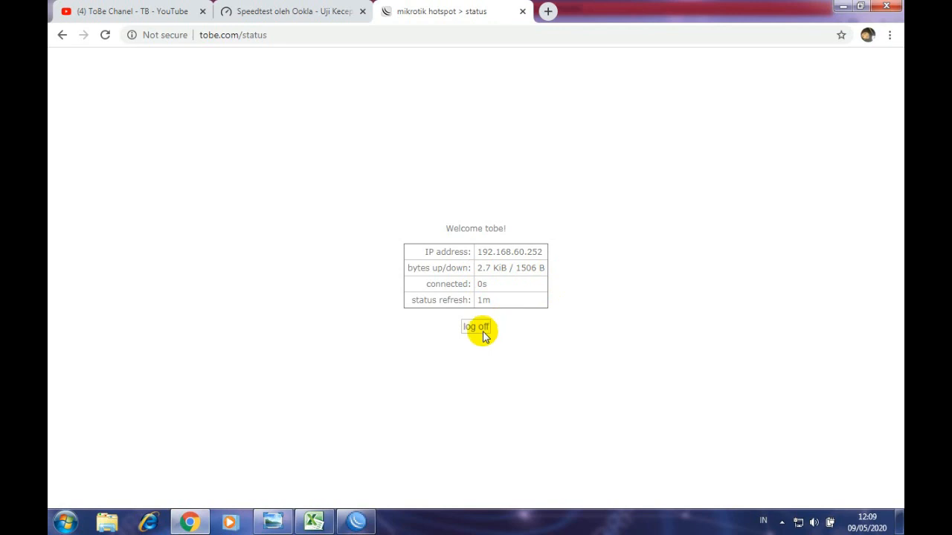
left_click_drag(451, 229, 347, 89)
left_click(302, 14)
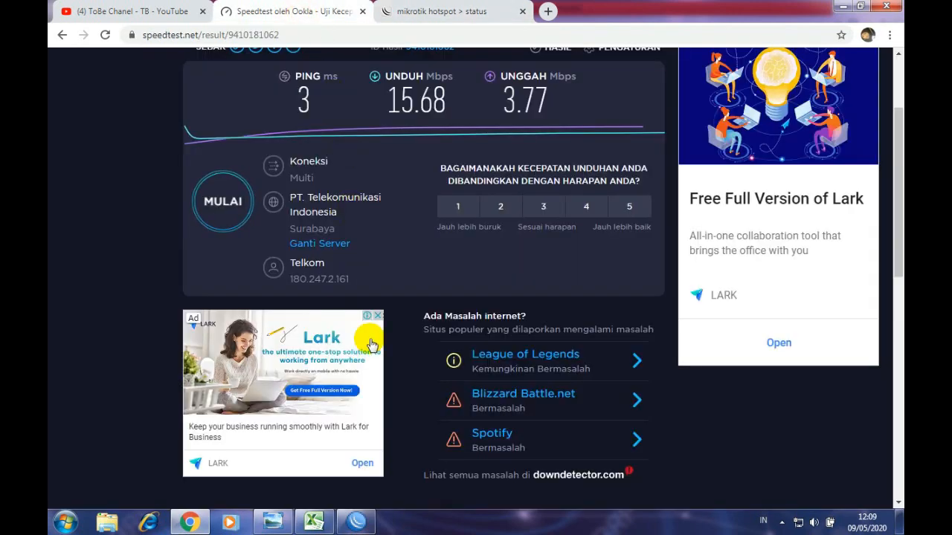
- Connect WinBox to router 192.168.60.1 as admin
left_click(357, 522)
left_click(357, 522)
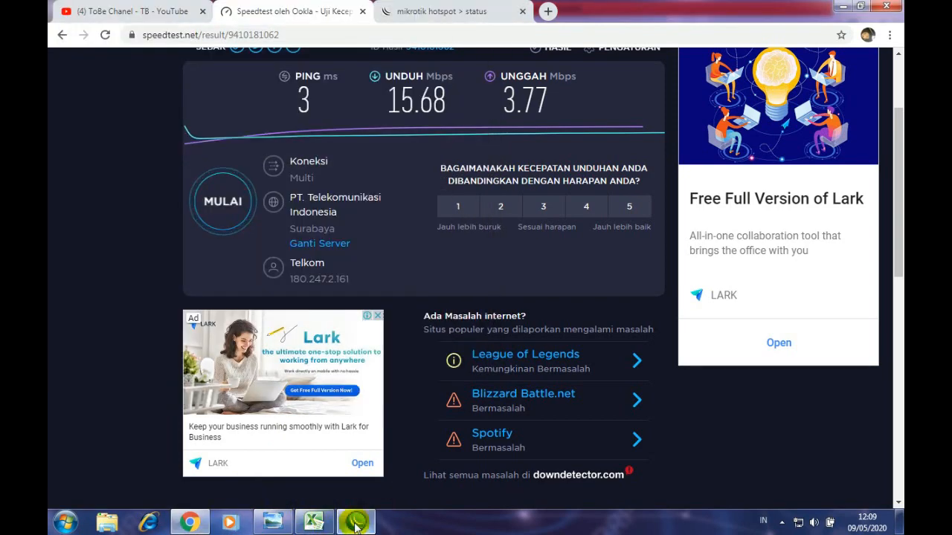
key("alt+Tab")
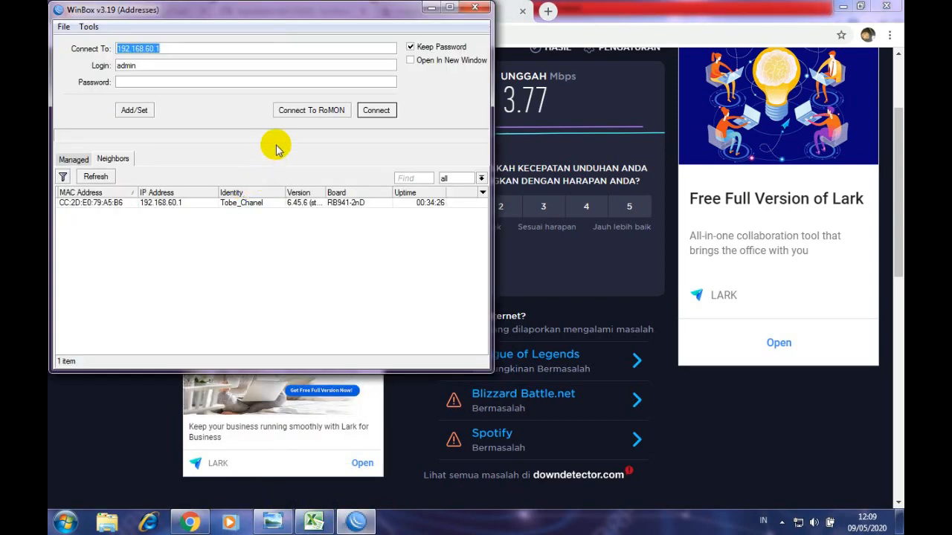
left_click(172, 203)
left_click(377, 110)
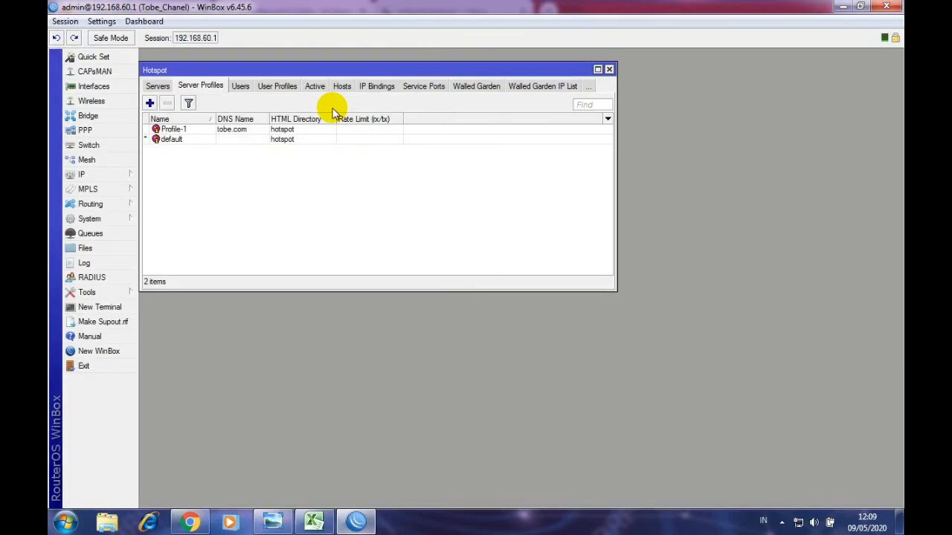
- Minimize WinBox, confirm Harian's 1m/1m rate limit in Excel, and start a new speed test
left_click(842, 6)
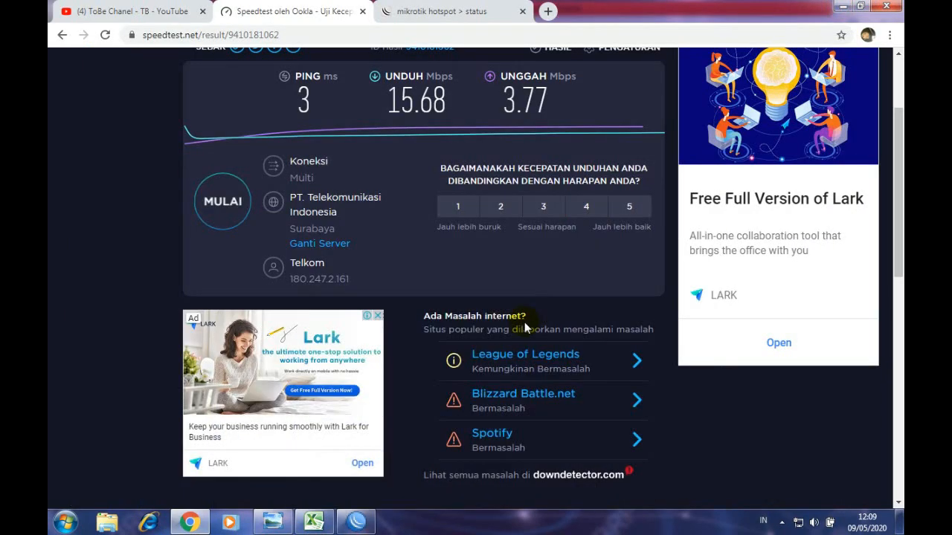
left_click(314, 522)
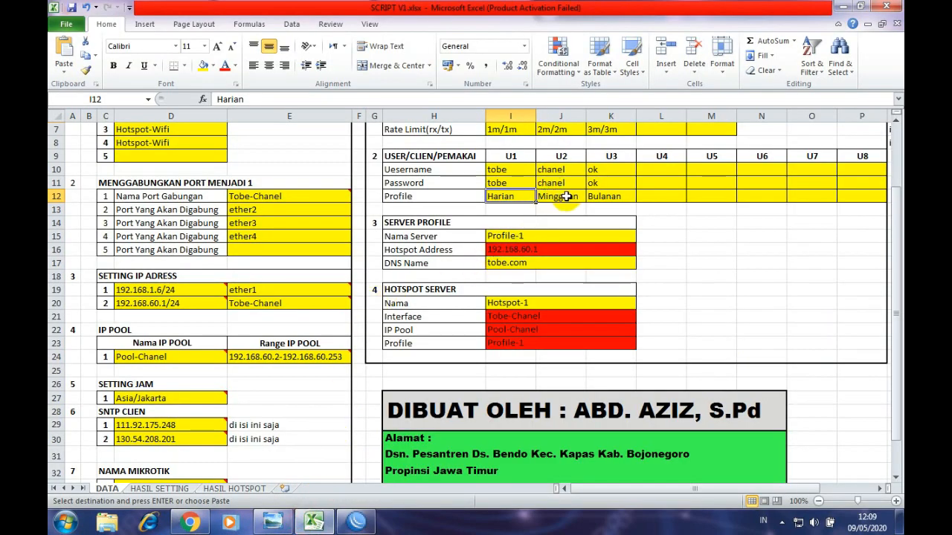
scroll(566, 196, "up", 2)
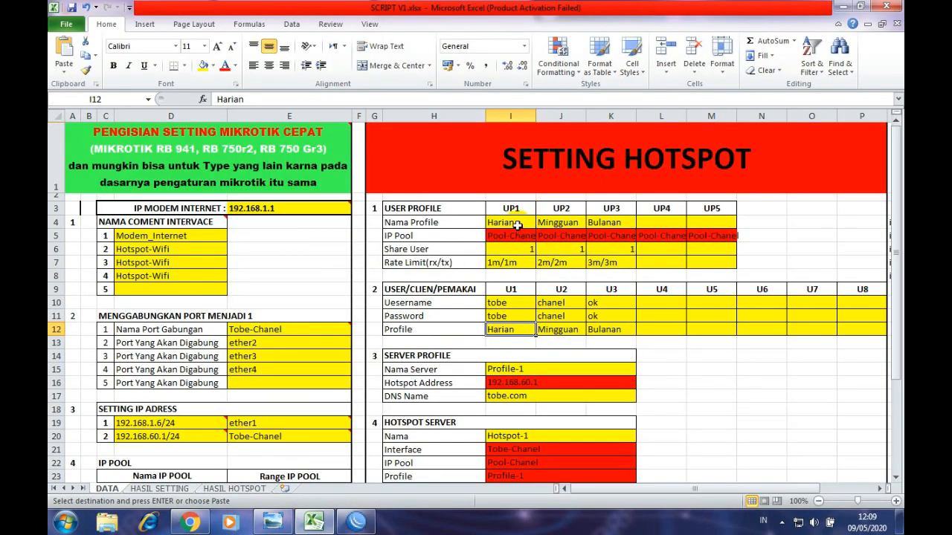
left_click(515, 250)
left_click(515, 262)
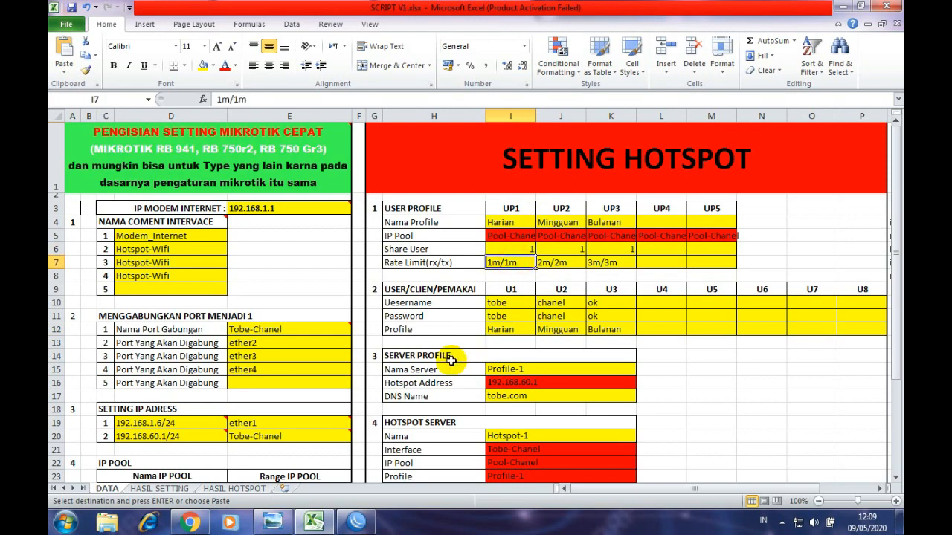
left_click(187, 523)
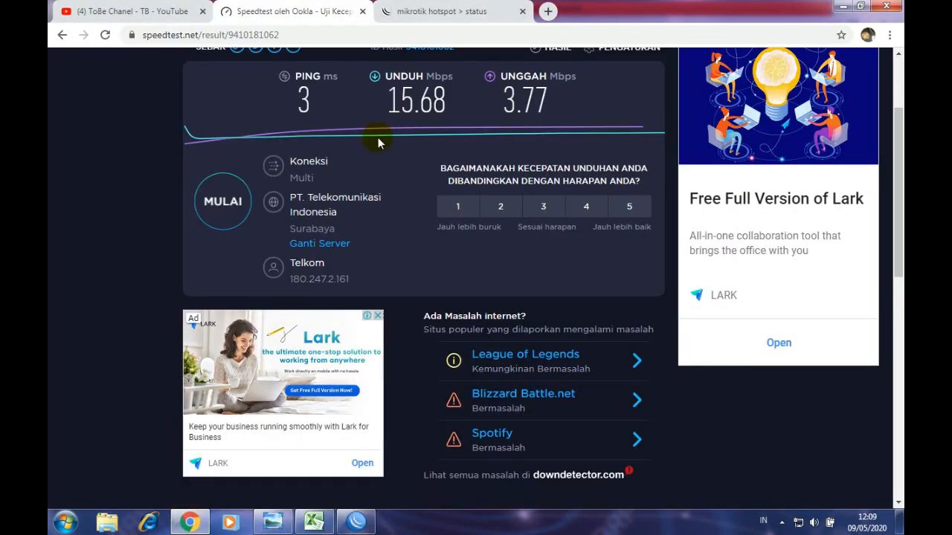
scroll(385, 197, "up", 2)
left_click(245, 333)
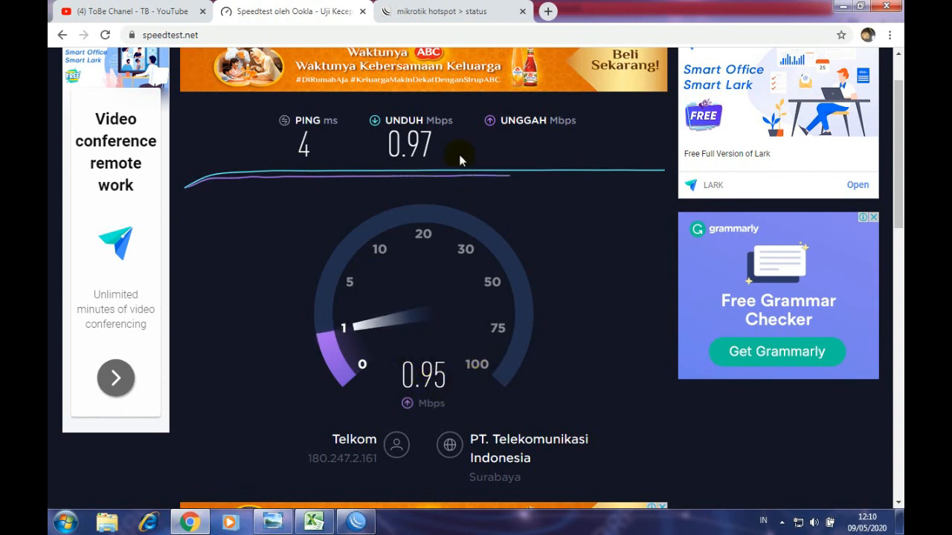
- Glance at the hotspot status tab, then copy the second user's details from J10:J12
left_click(435, 11)
left_click(333, 20)
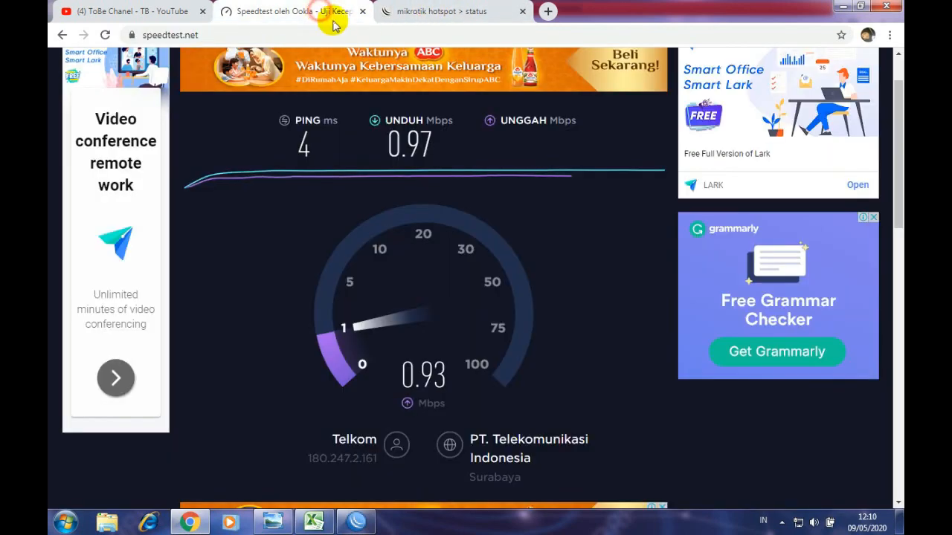
left_click(313, 522)
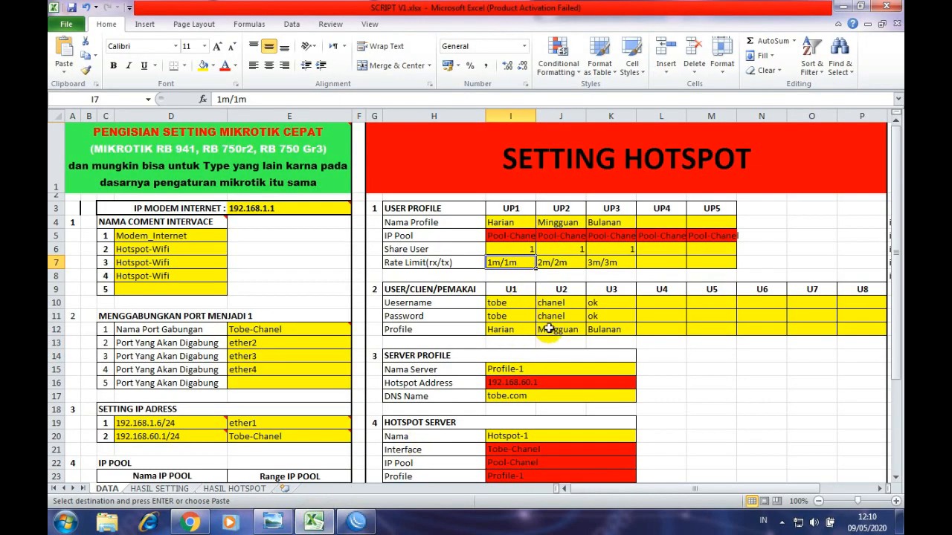
left_click_drag(557, 305, 555, 322)
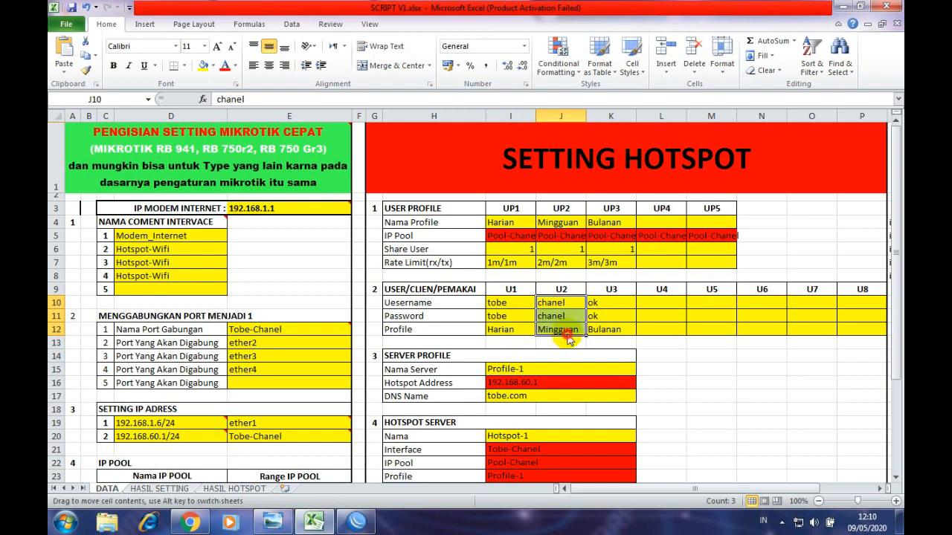
key("ctrl+c")
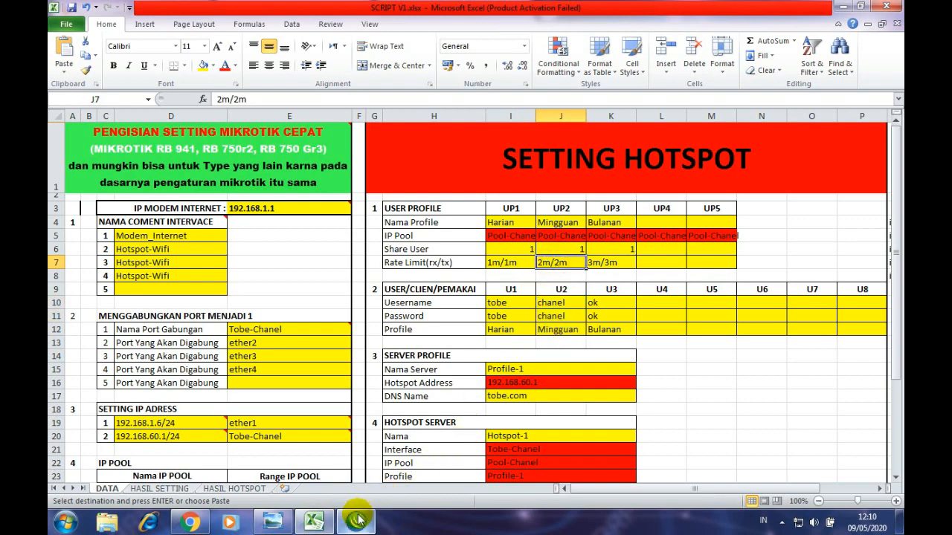
- Check the WinBox hotspot window, then open the hotspot status tab in Chrome
left_click(356, 522)
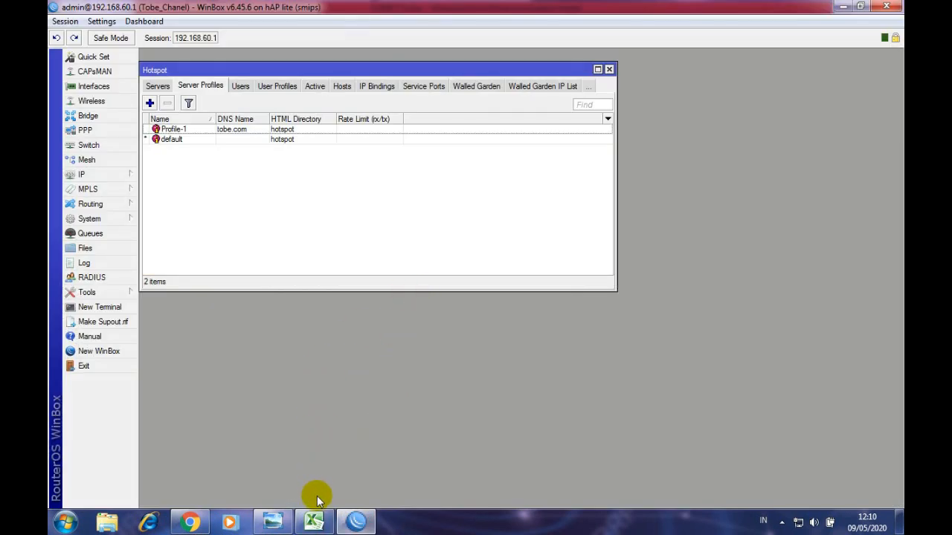
left_click(313, 523)
left_click(190, 522)
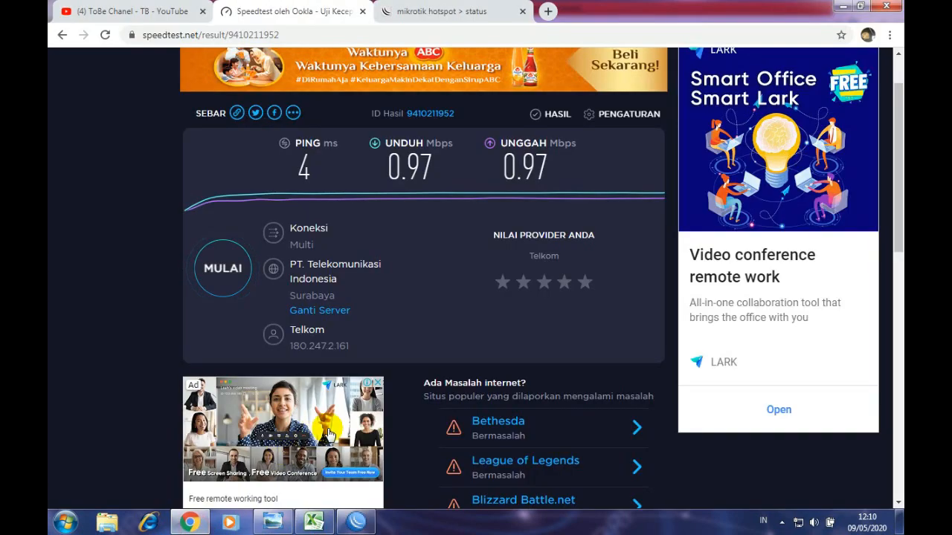
left_click(436, 15)
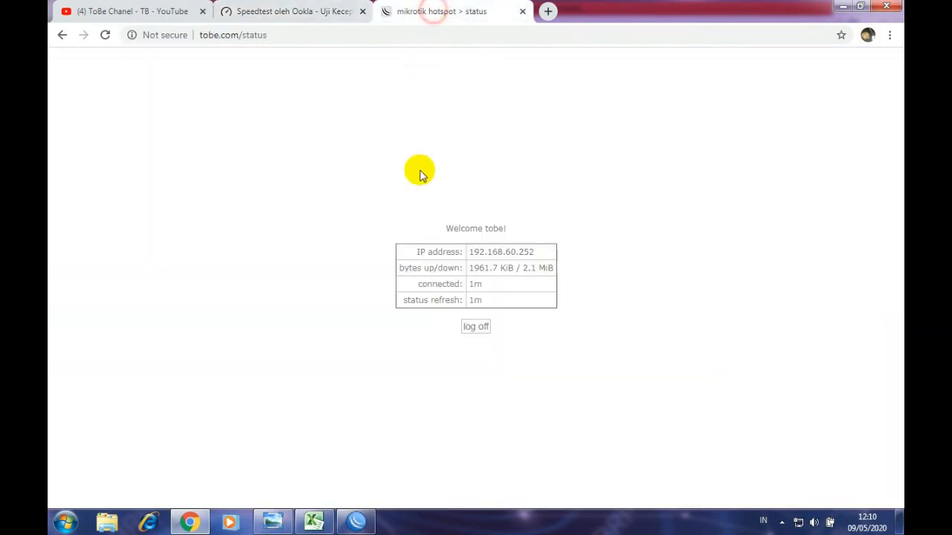
- Log the first user off, sign in to the hotspot as 'chanel', and return to Speedtest
left_click(473, 332)
left_click(472, 331)
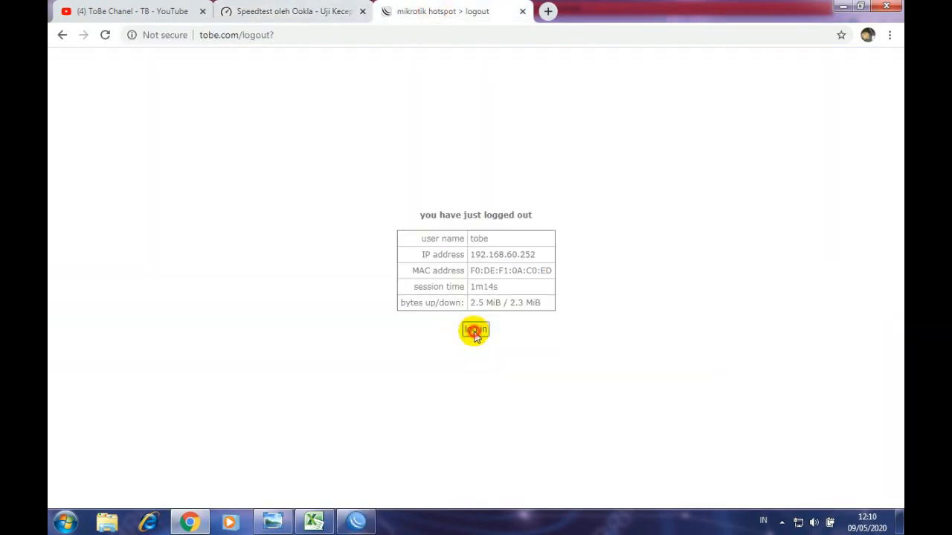
left_click(482, 235)
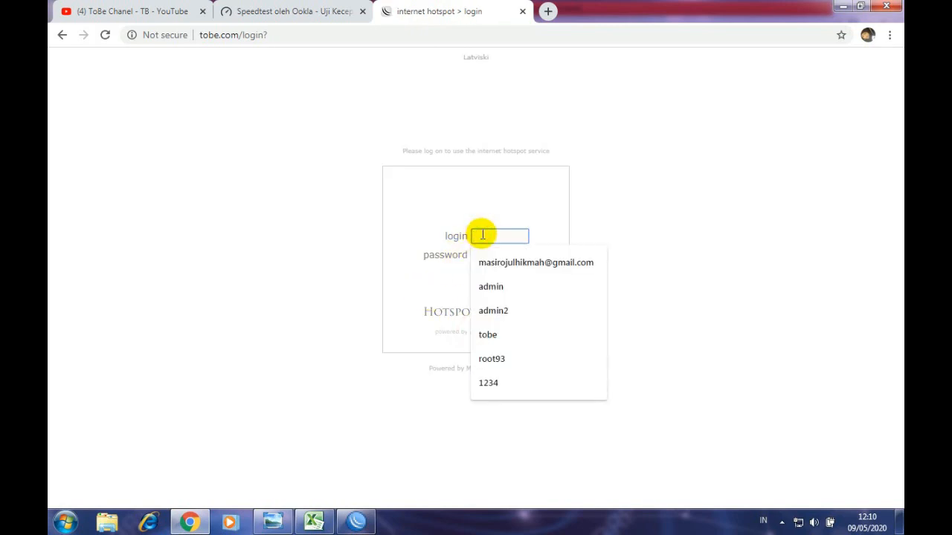
type("ch")
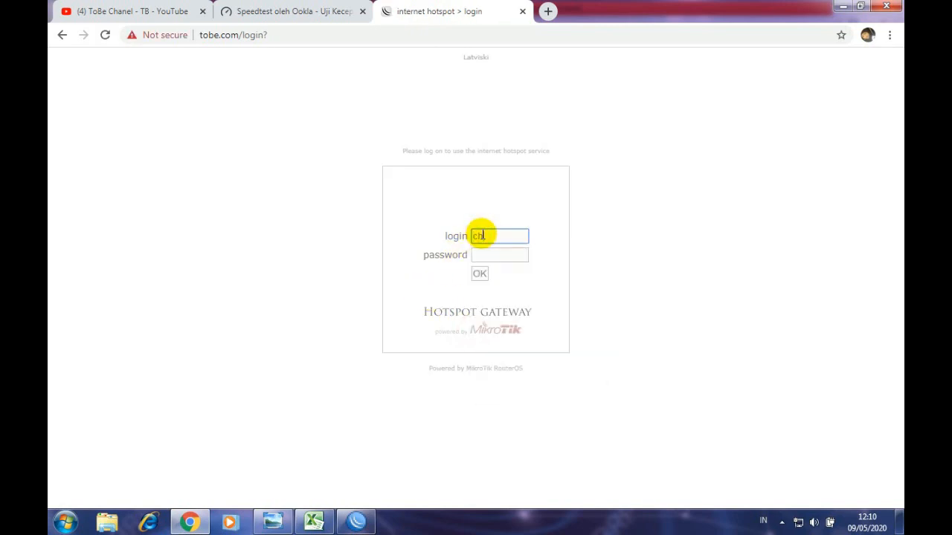
type("anel")
key("Tab")
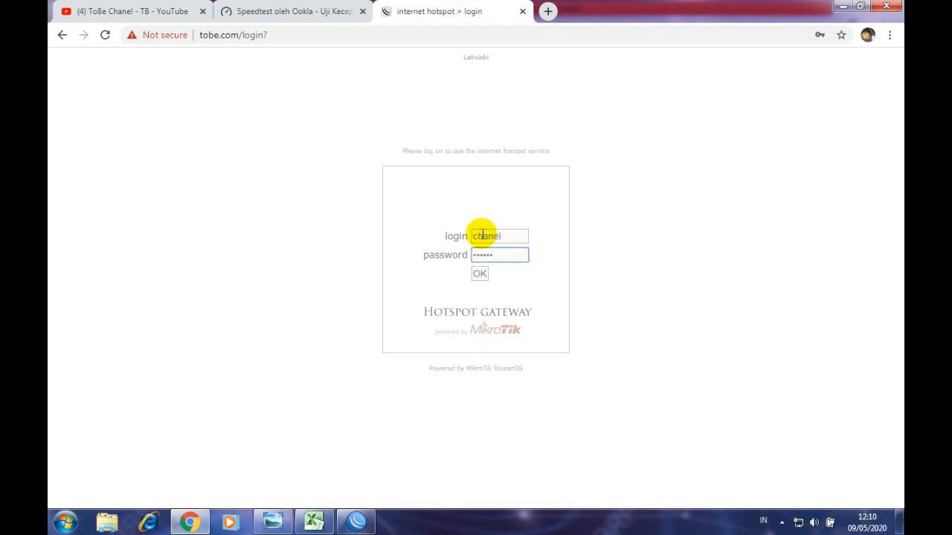
left_click(479, 273)
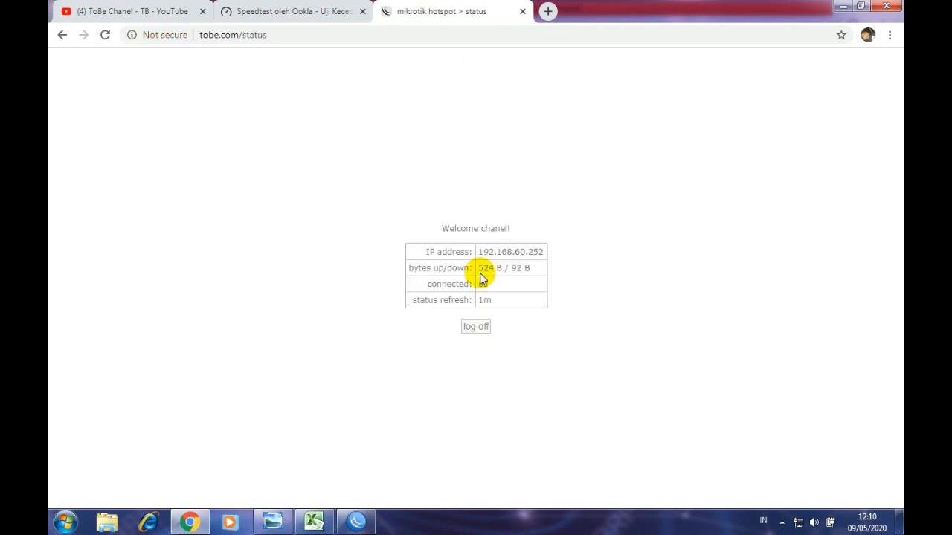
left_click(295, 11)
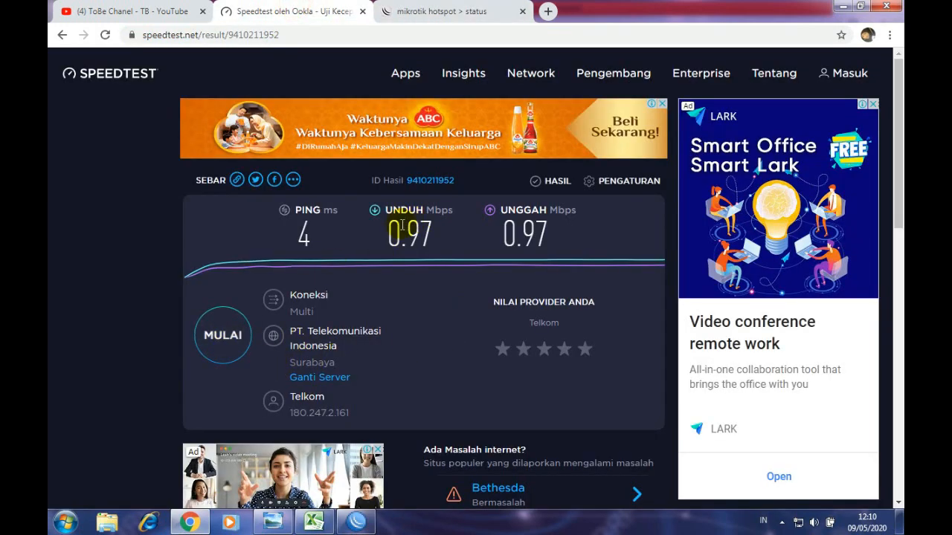
- Highlight the 0.97 Mbps results, then rerun Speedtest reaching 3 ms ping and 1.73 Mbps download
left_click_drag(385, 230, 437, 227)
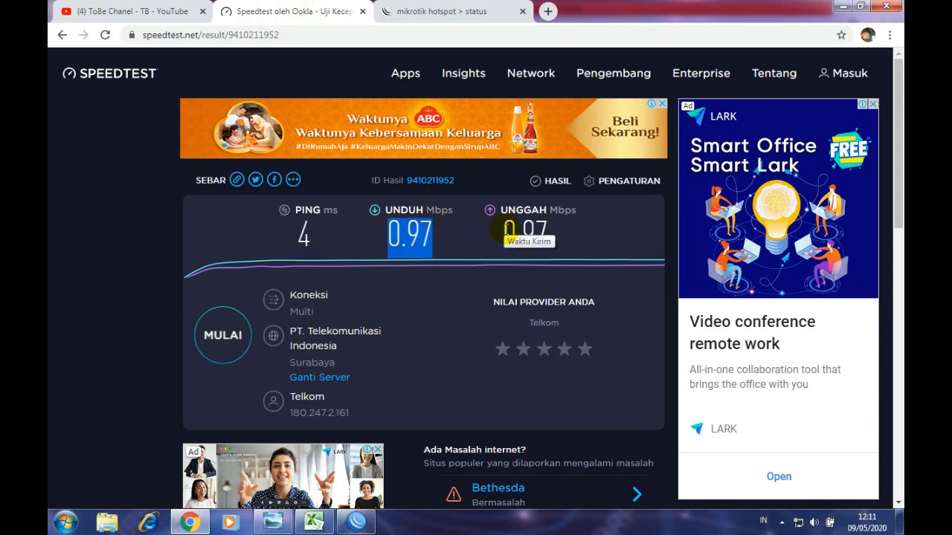
left_click_drag(502, 232, 563, 233)
left_click(315, 524)
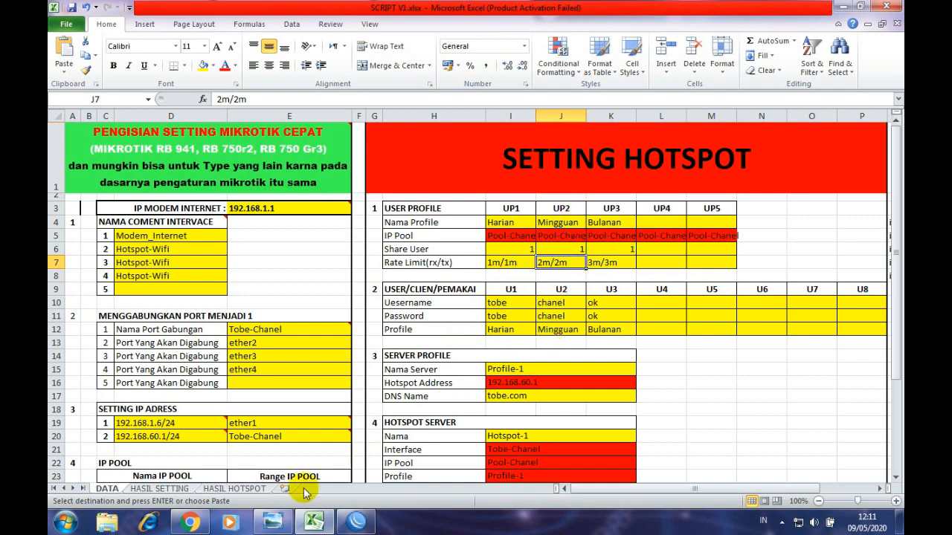
left_click(205, 520)
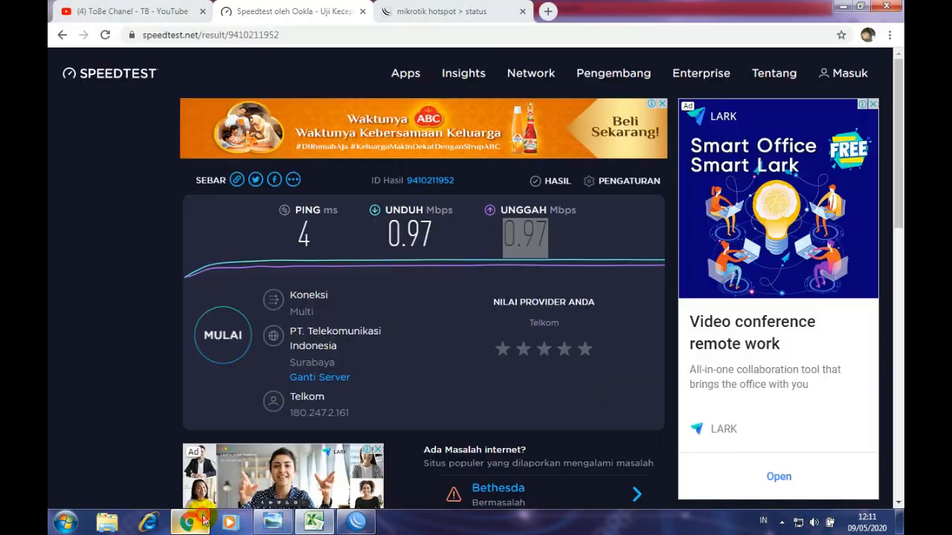
left_click(235, 341)
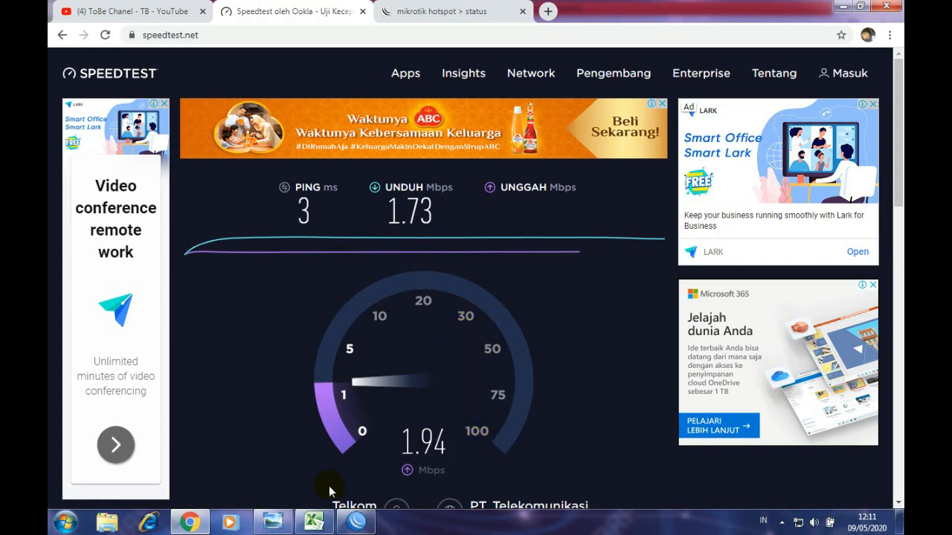
left_click(316, 523)
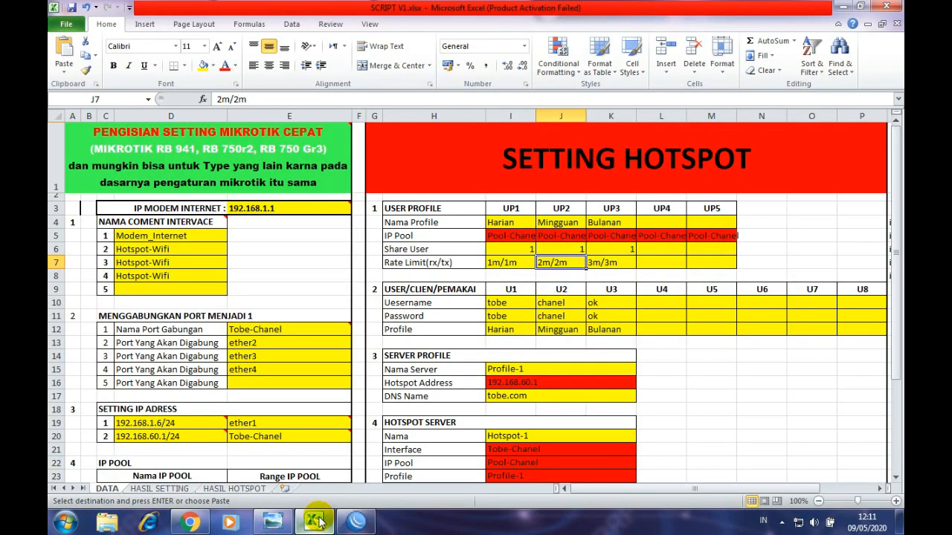
- Review the third user's K10:K12 details (Bulanan) and the second user's Mingguan entries in Excel
left_click(600, 329)
left_click(603, 304)
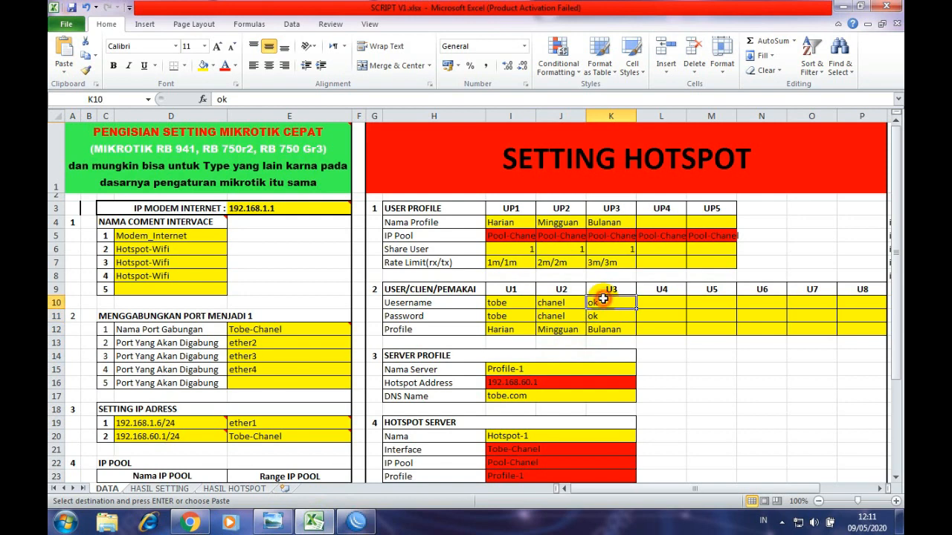
left_click(606, 315)
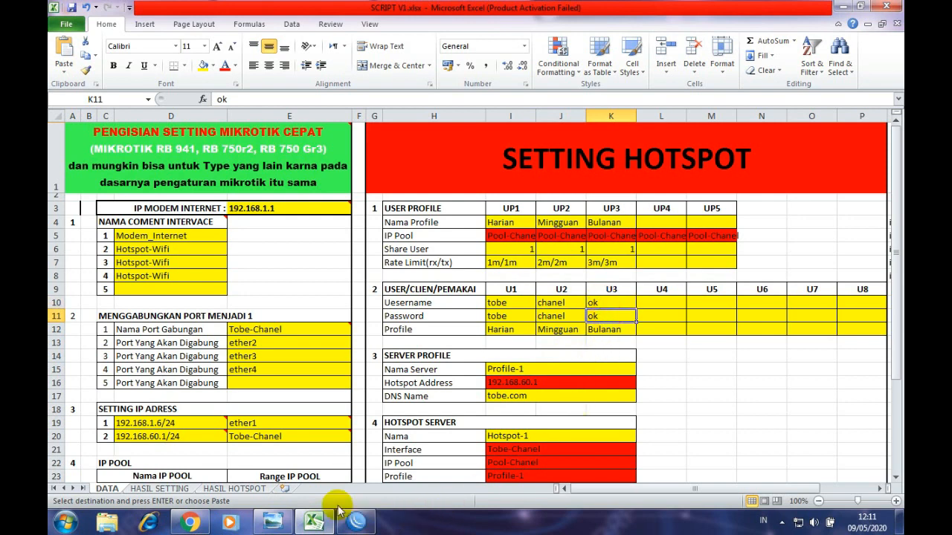
left_click(353, 523)
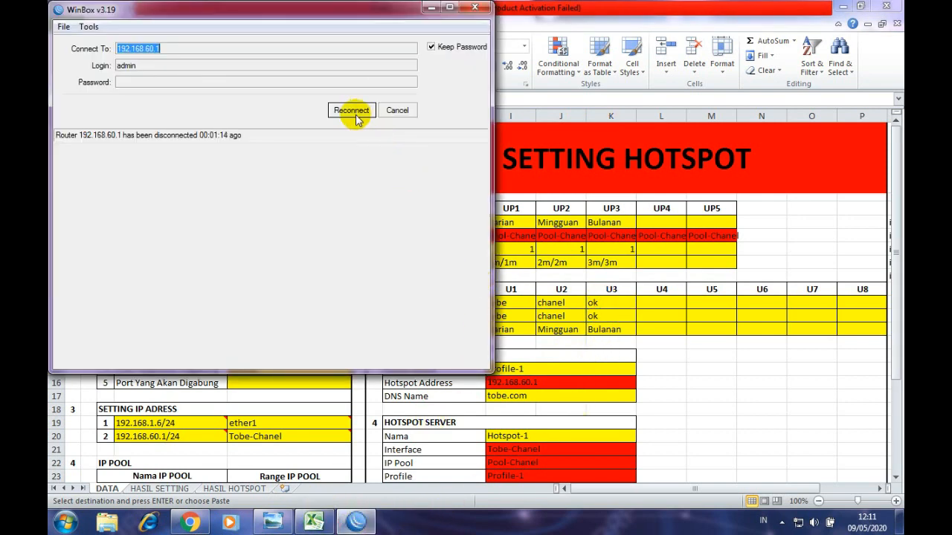
left_click(562, 299)
left_click(559, 303)
left_click(560, 329)
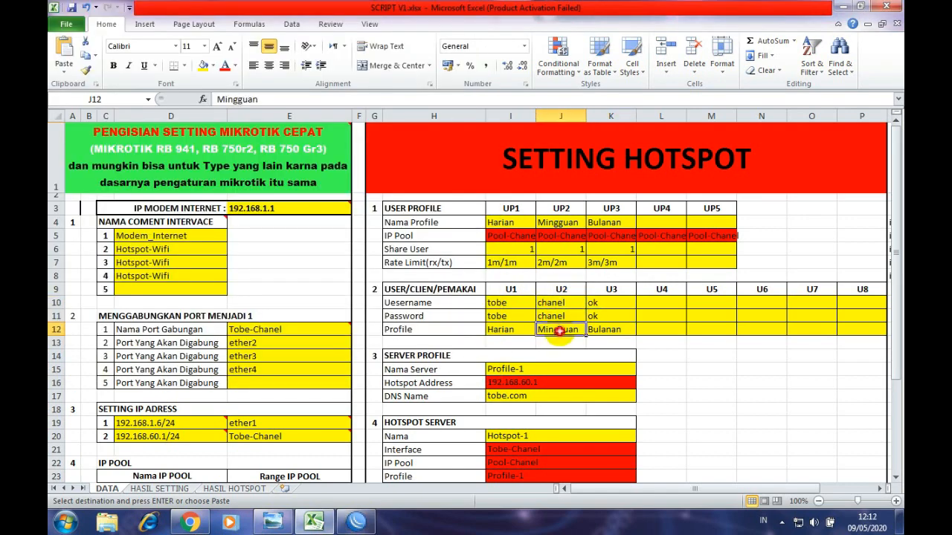
- Log the second user off the hotspot and sign in with the third user's username and password
left_click(192, 524)
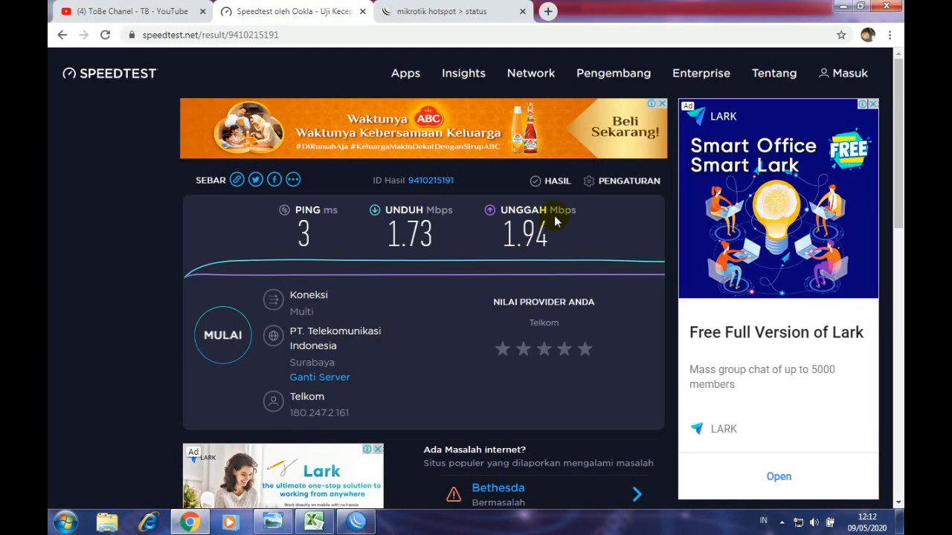
left_click(454, 11)
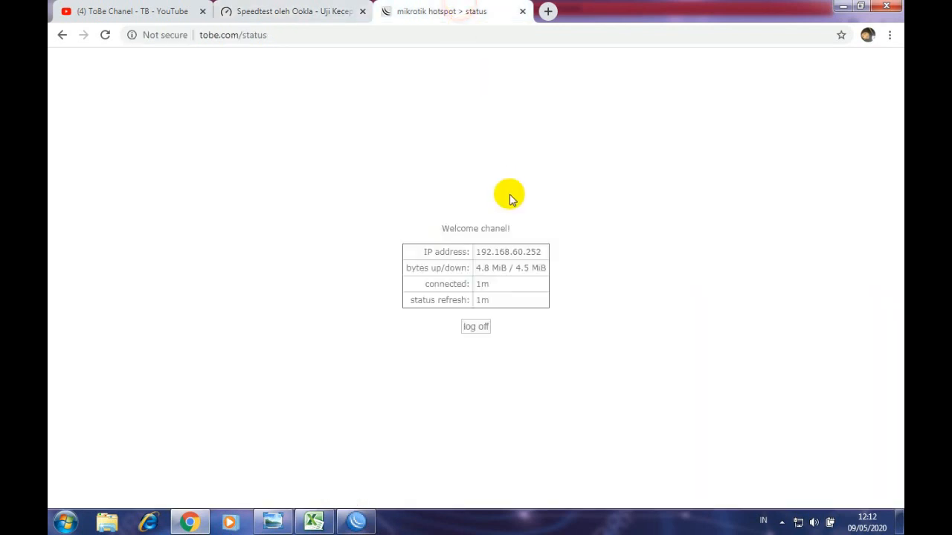
left_click(476, 328)
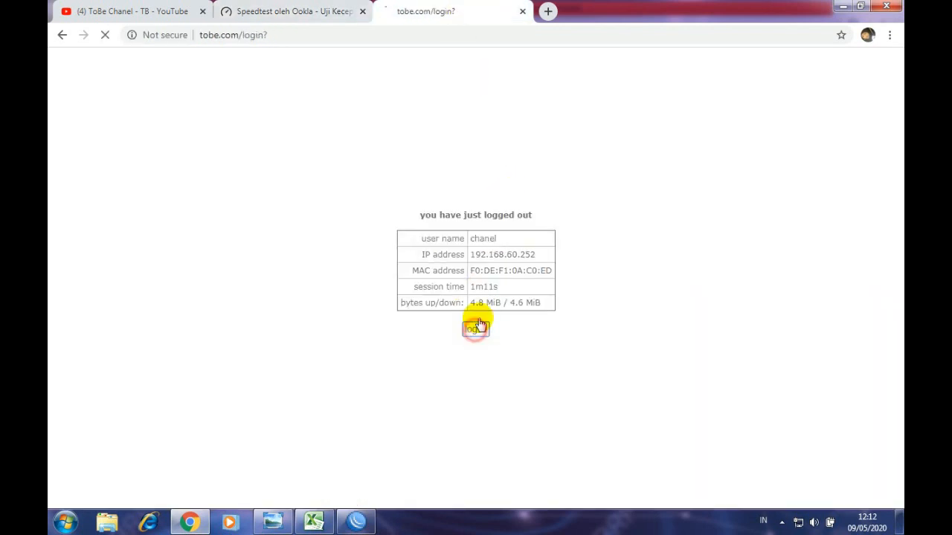
left_click(481, 237)
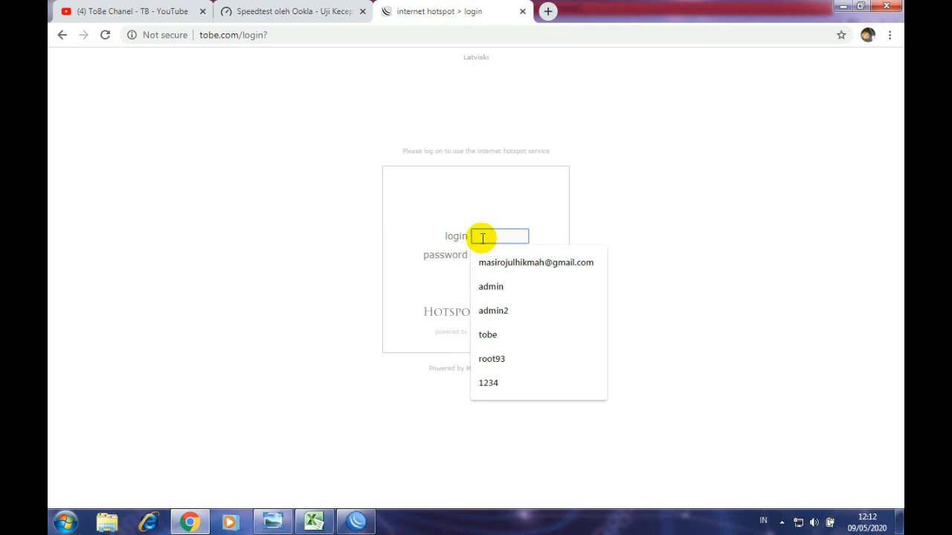
type("ok")
key("Tab")
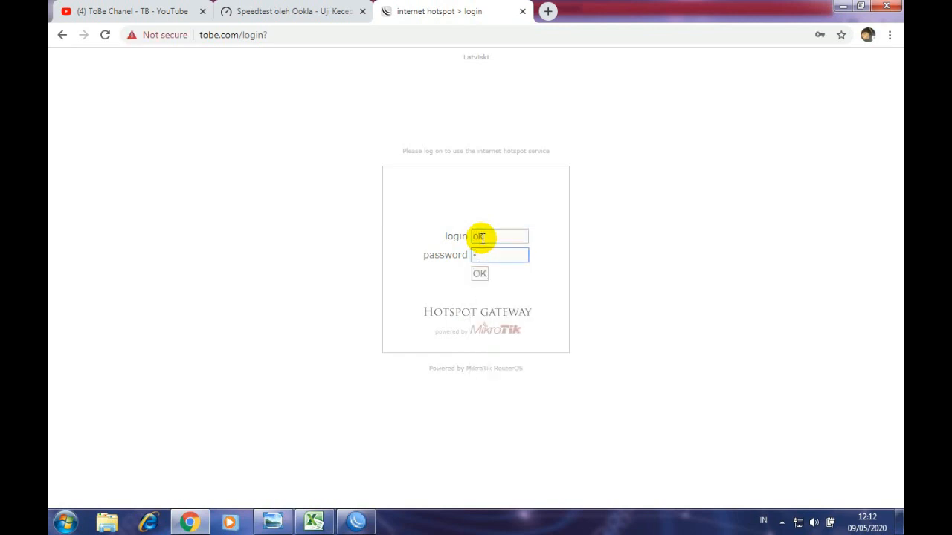
type("ok")
left_click(480, 273)
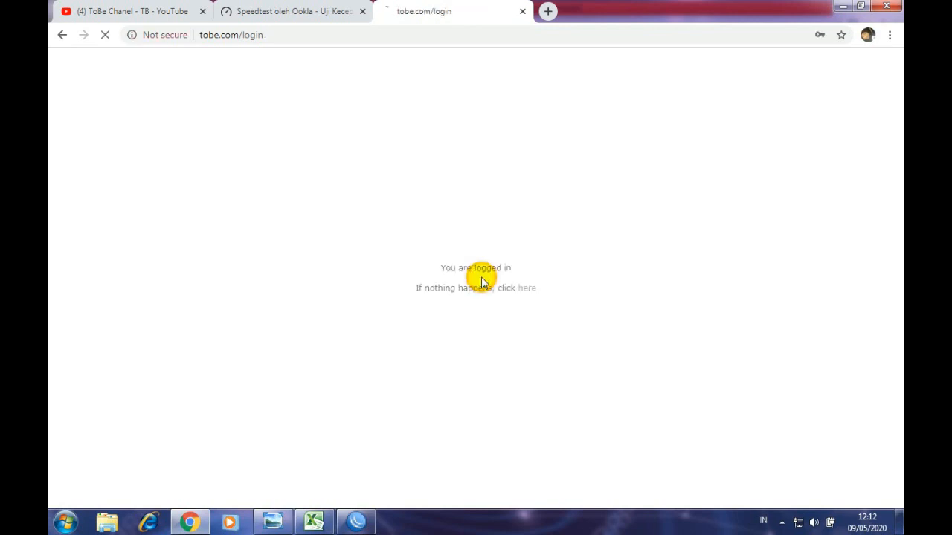
left_click(306, 13)
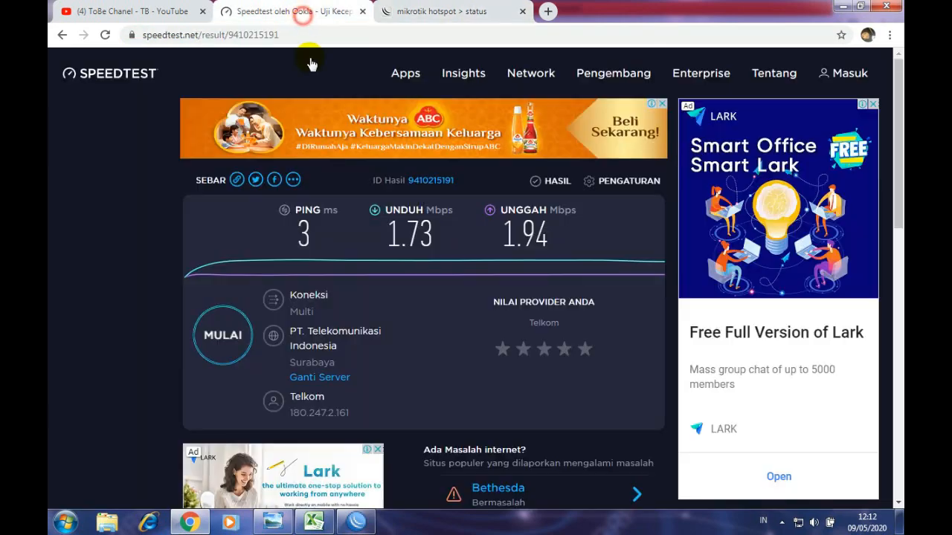
- Run a new speed test for the third user, reaching 16 ms ping and 2.97 Mbps download
left_click(221, 334)
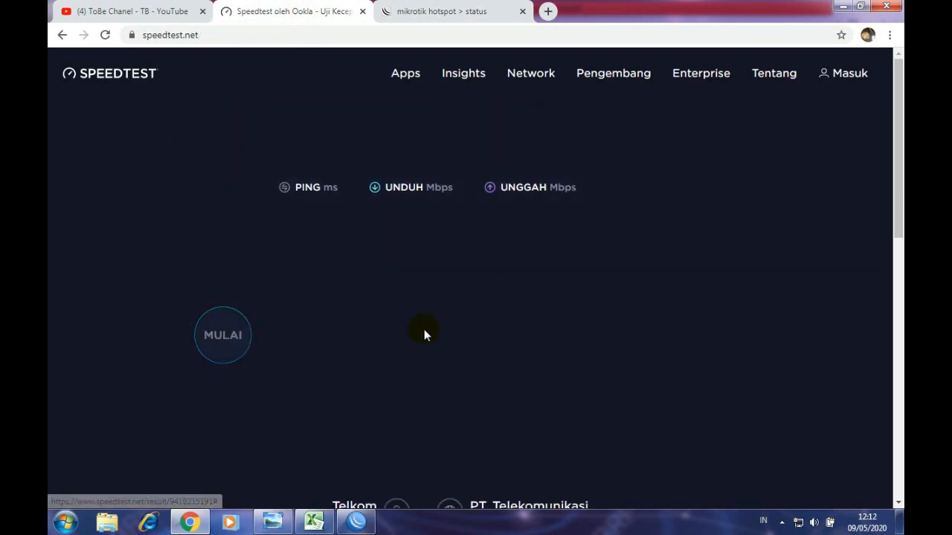
scroll(617, 284, "down", 2)
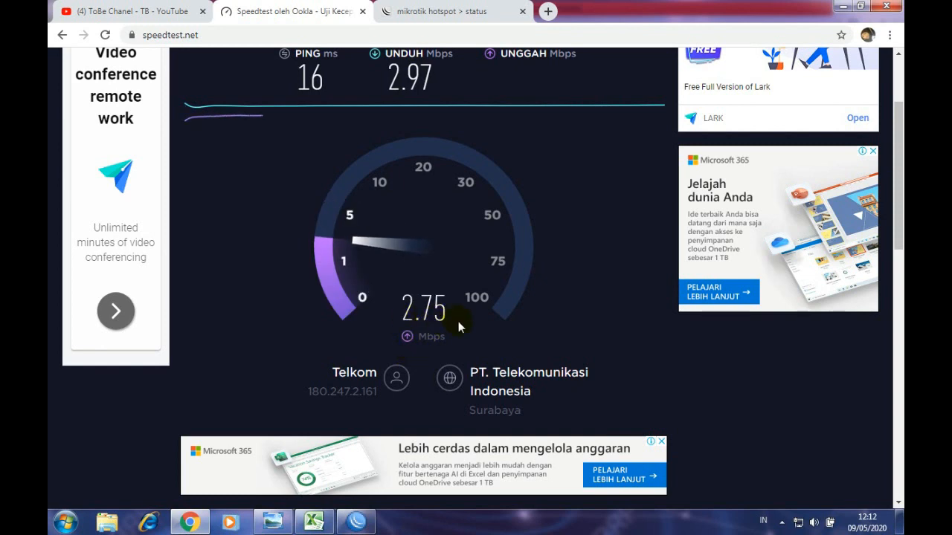
left_click(480, 14)
left_click(290, 15)
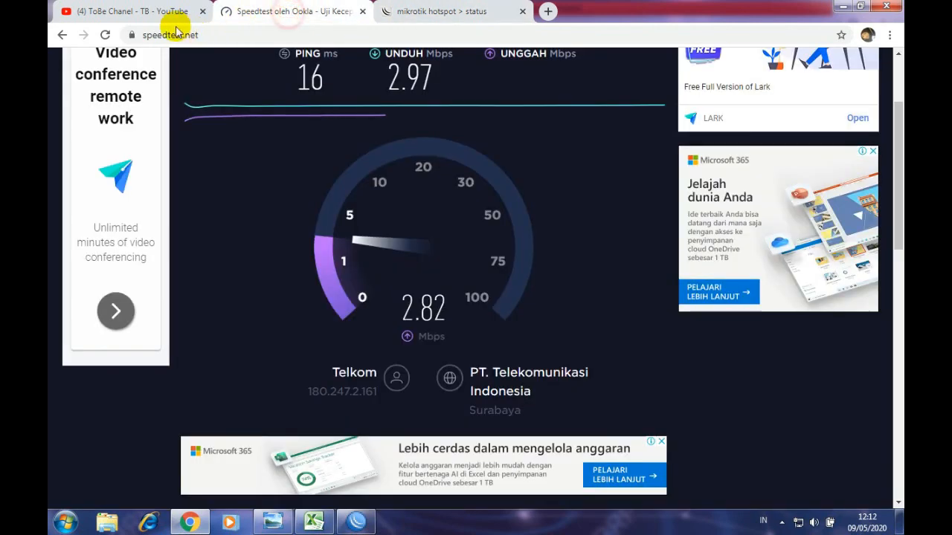
left_click(158, 13)
left_click(268, 11)
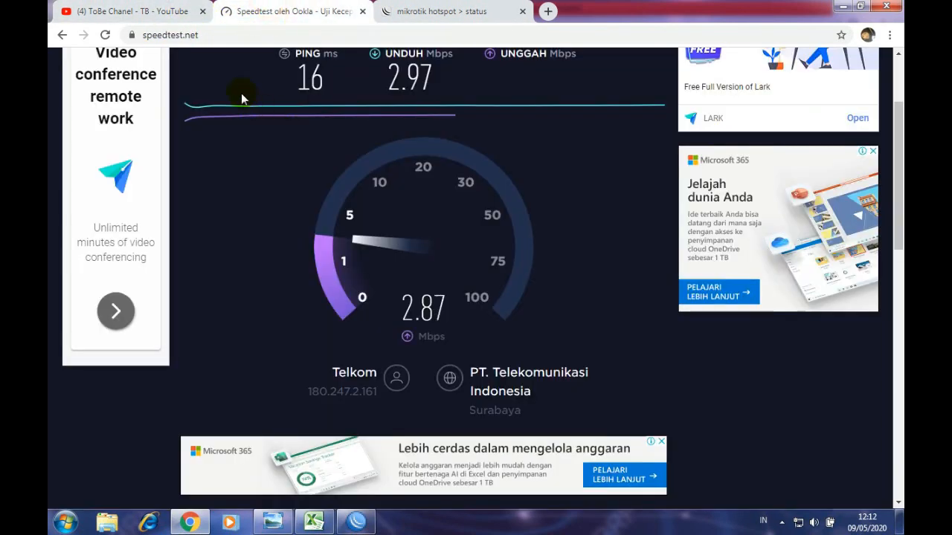
left_click(160, 9)
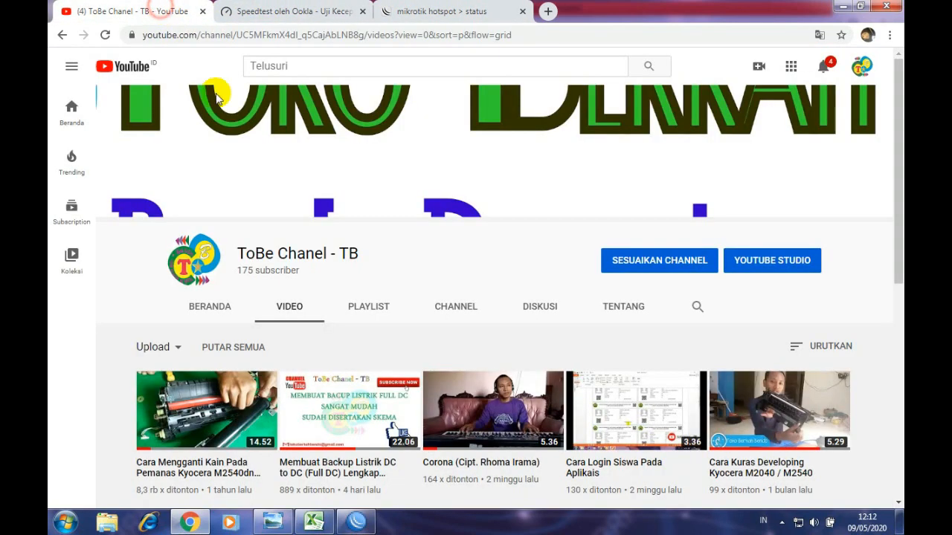
- Review the hotspot user settings on Excel's DATA sheet
left_click(312, 523)
left_click(699, 367)
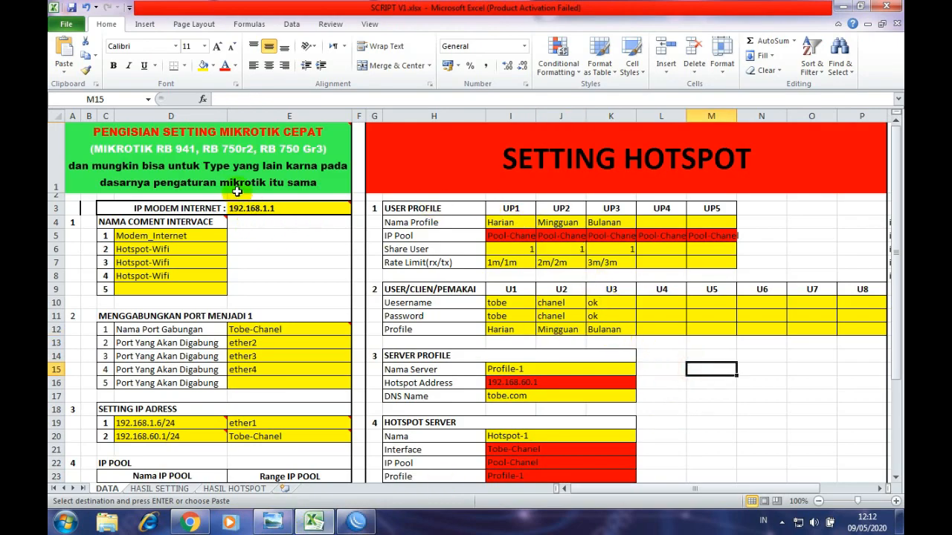
scroll(241, 215, "down", 2)
scroll(238, 200, "up", 2)
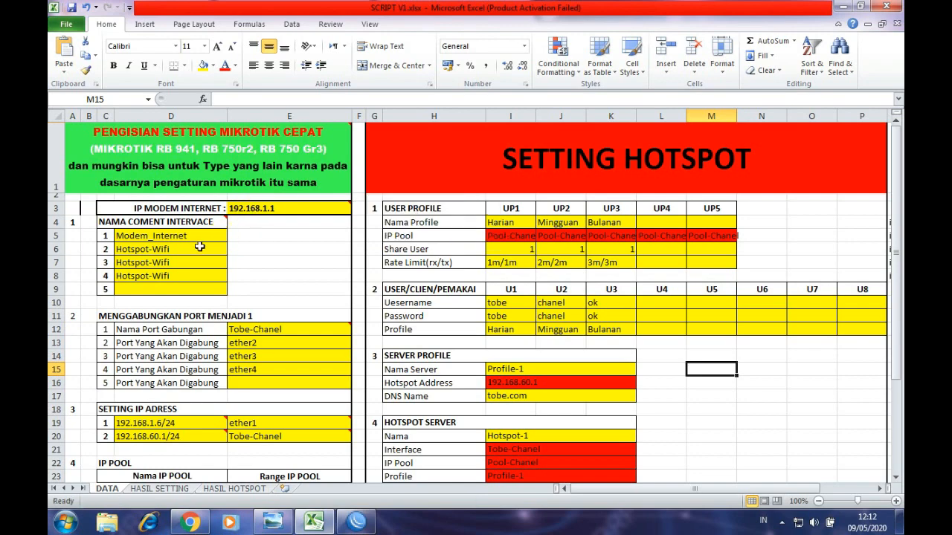
scroll(293, 370, "down", 1)
scroll(293, 370, "down", 3)
scroll(255, 408, "up", 3)
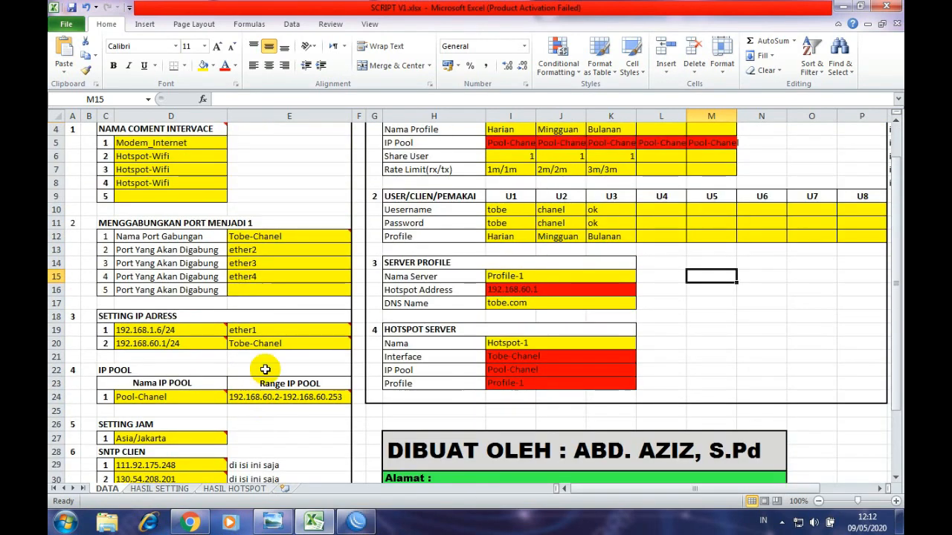
scroll(554, 212, "up", 1)
scroll(570, 212, "down", 3)
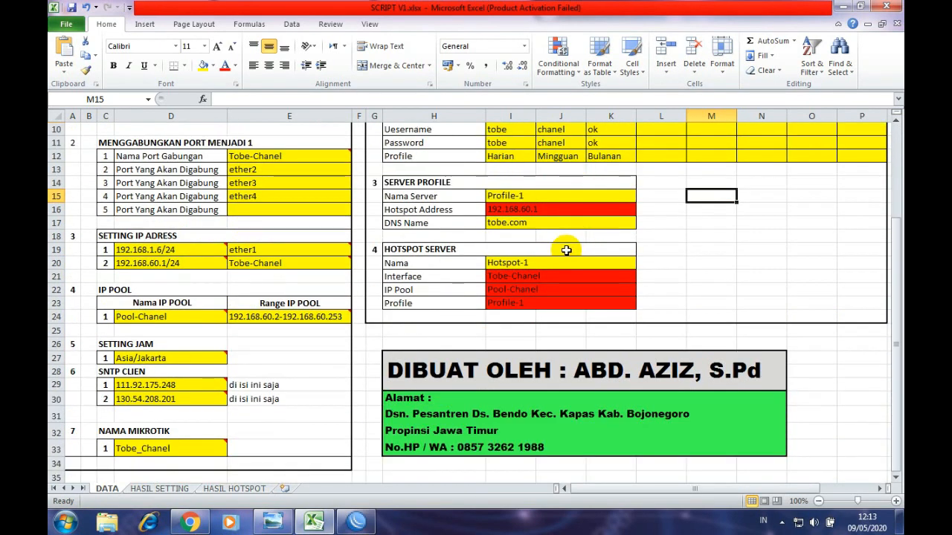
scroll(566, 251, "up", 3)
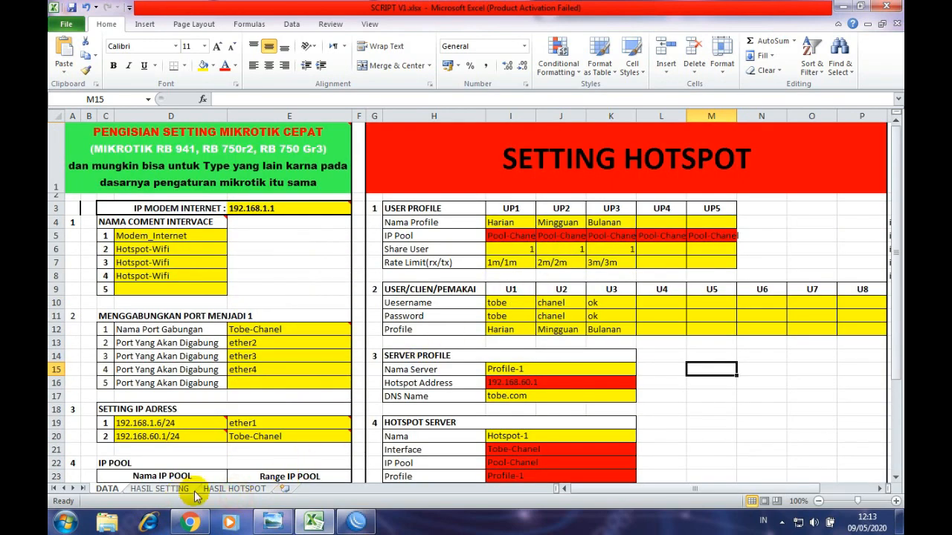
- Switch to the HASIL SETTING command sheet and reconnect WinBox to router 192.168.60.1
left_click(222, 490)
left_click(161, 489)
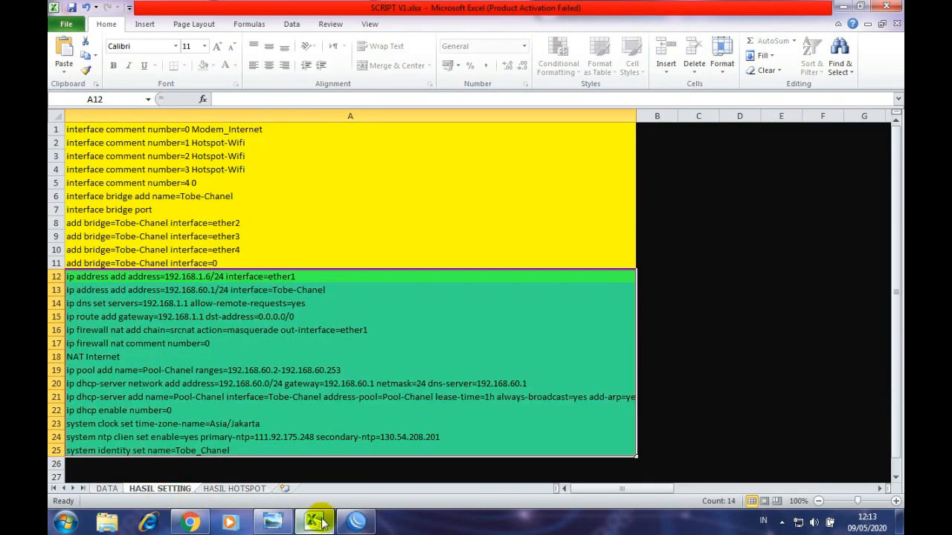
left_click(357, 521)
left_click(351, 110)
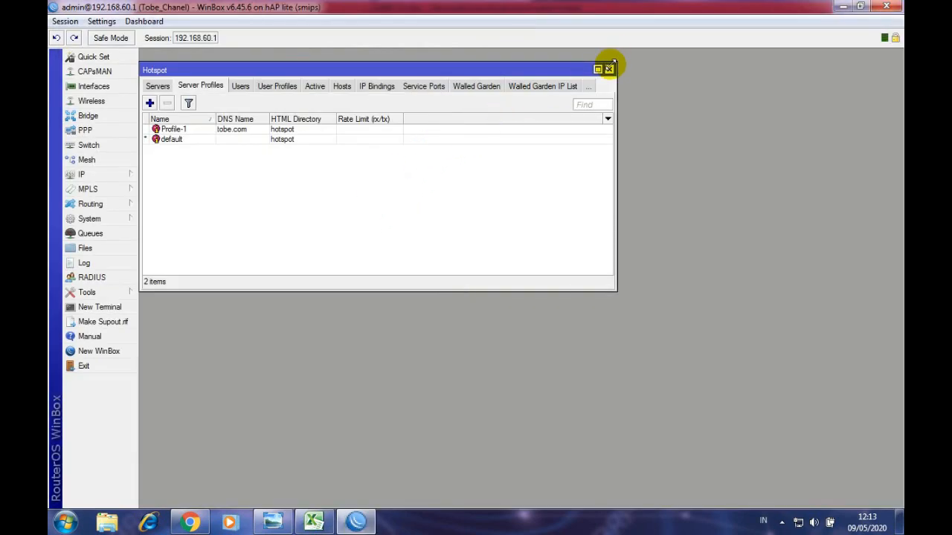
- Close the Hotspot window and glance through the IP menu
left_click(608, 69)
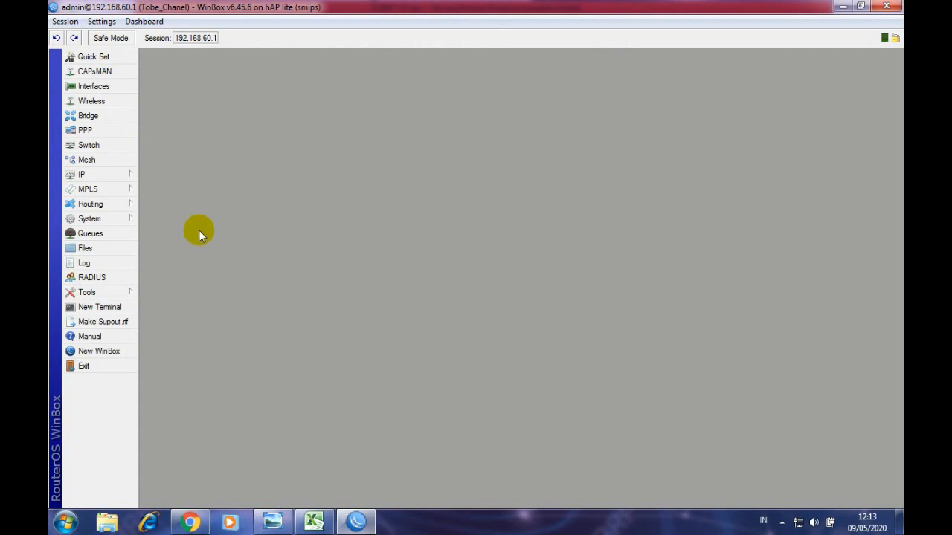
left_click(79, 177)
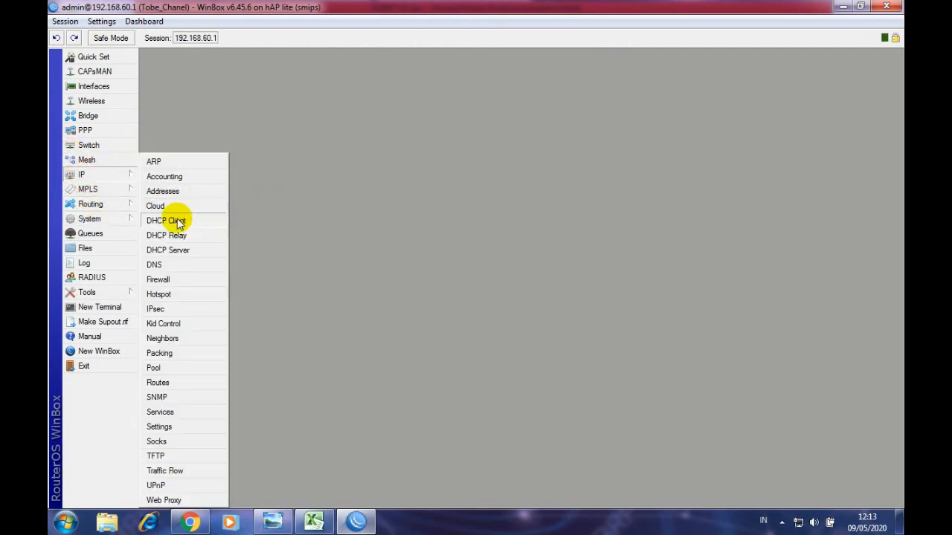
left_click(347, 234)
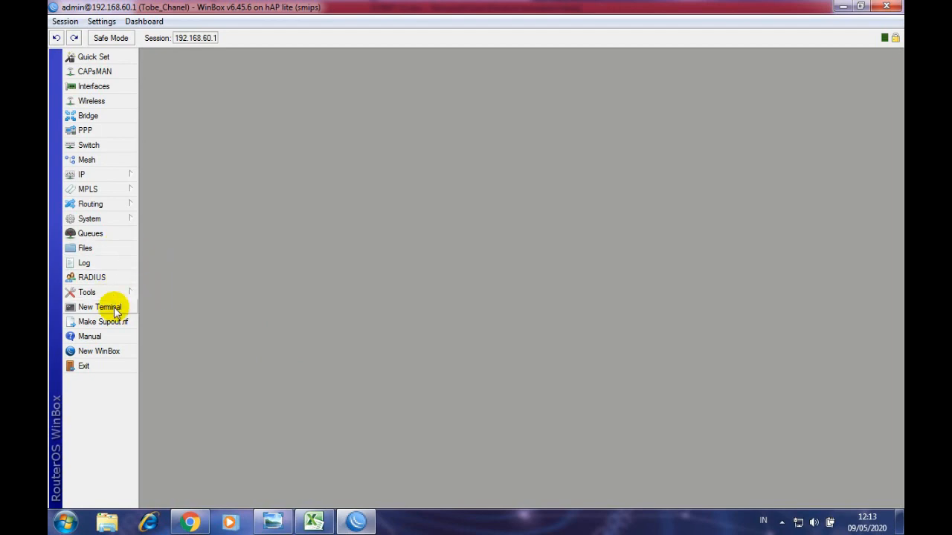
- Re-maximize WinBox, check the System menu, then bring Excel's HASIL SETTING commands forward
double_click(646, 7)
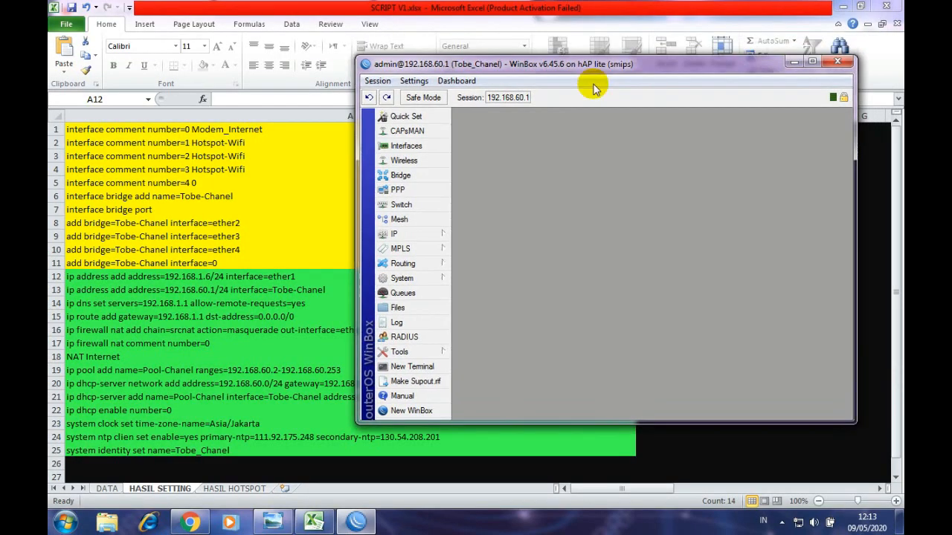
left_click_drag(593, 88, 580, 0)
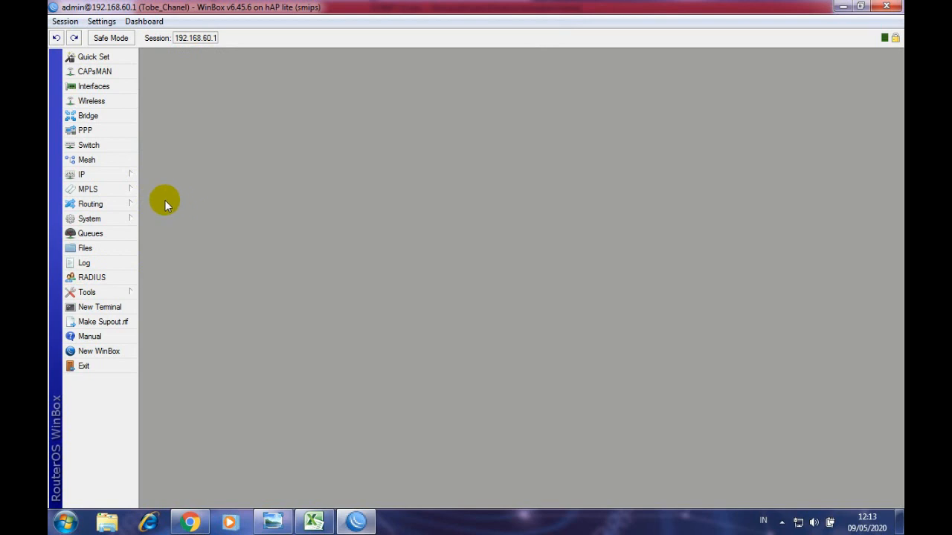
left_click(112, 218)
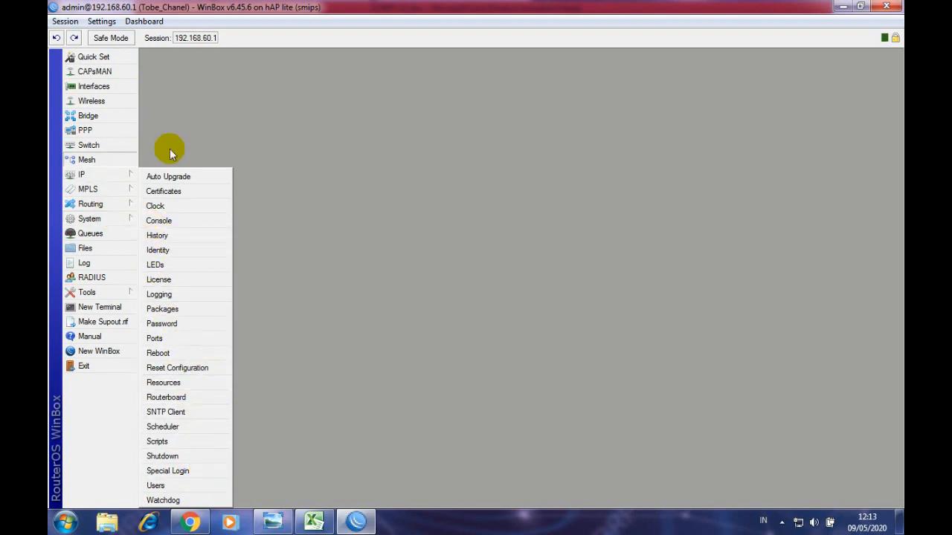
left_click(314, 522)
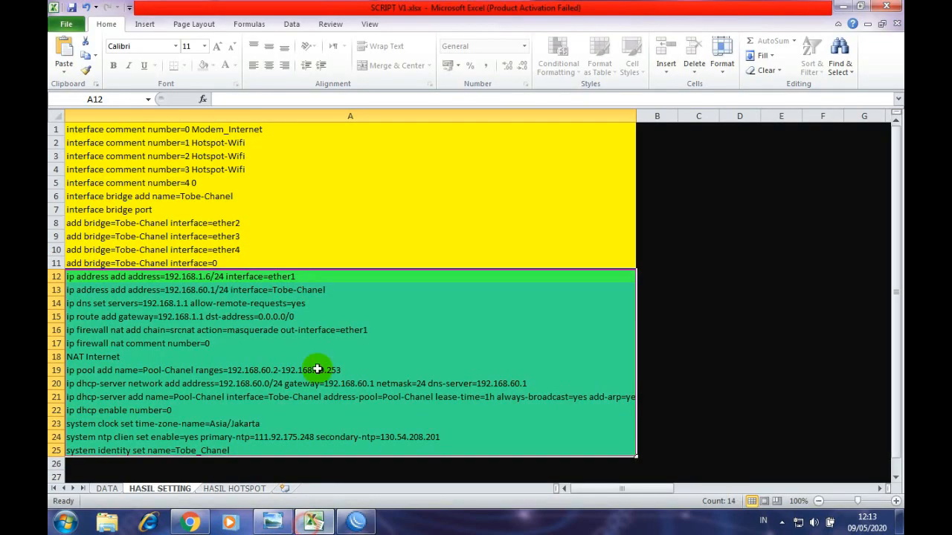
- On the DATA sheet, inspect the router-name values in cells E33, E34, D34 and E37
left_click(106, 488)
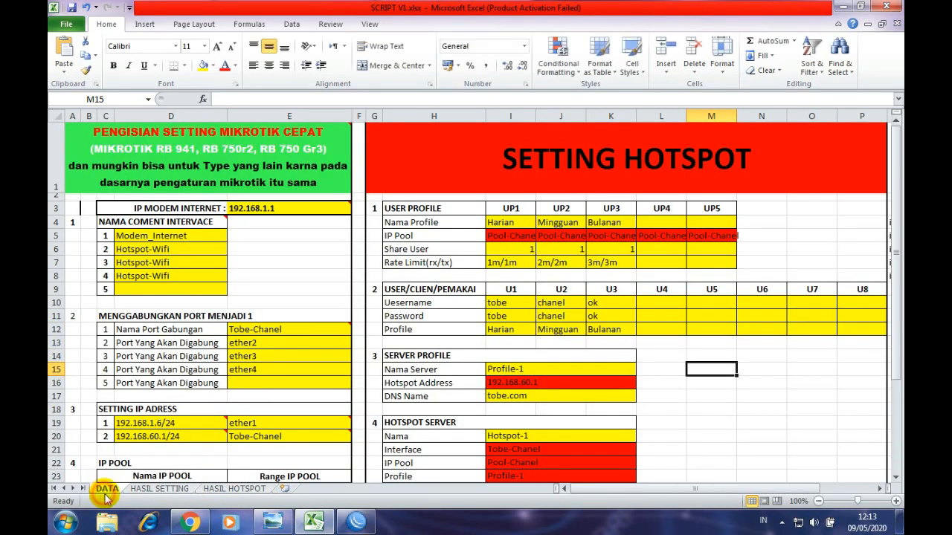
scroll(261, 374, "down", 5)
left_click(267, 367)
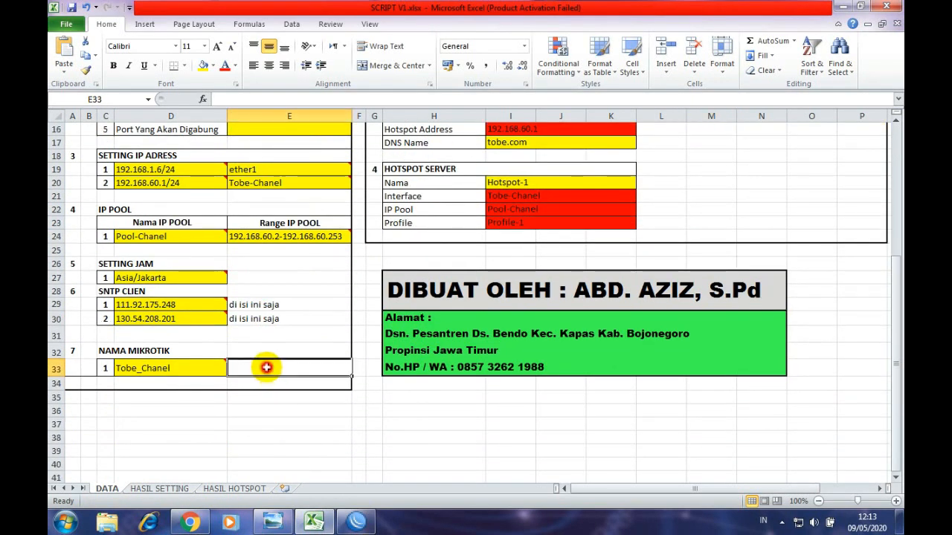
left_click(257, 385)
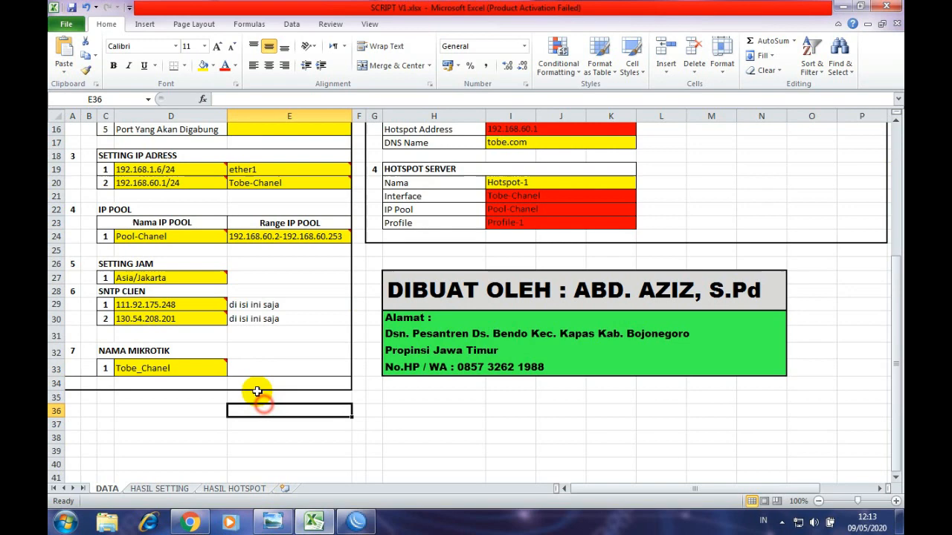
left_click(192, 385)
left_click(257, 421)
left_click(257, 387)
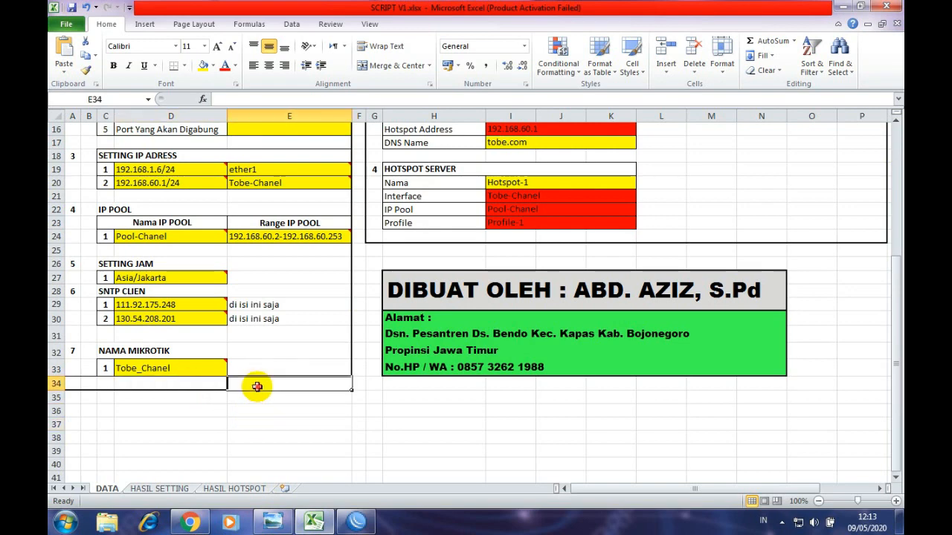
left_click(260, 369)
- Scroll the DATA sheet, select empty cell E40, then return to the WinBox session
scroll(290, 304, "up", 2)
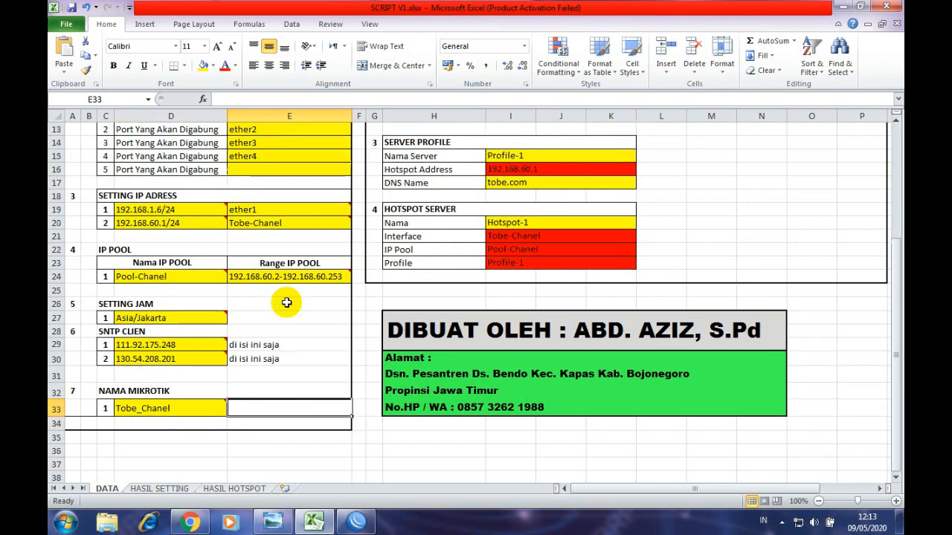
scroll(287, 303, "down", 5)
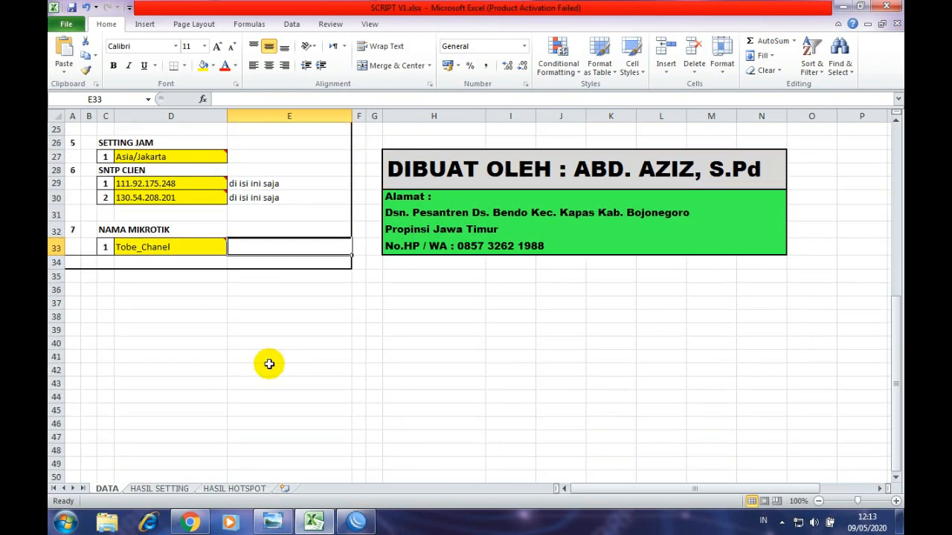
left_click(262, 345)
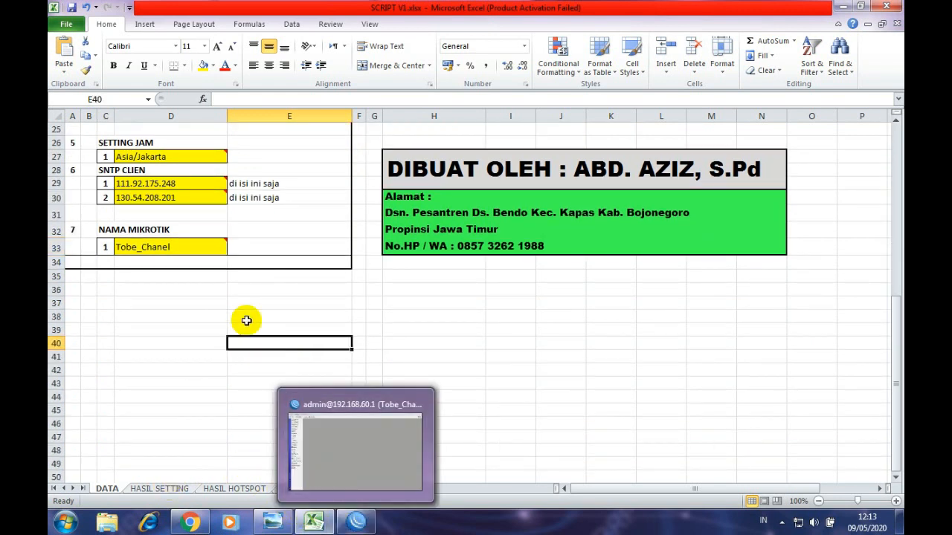
left_click(356, 522)
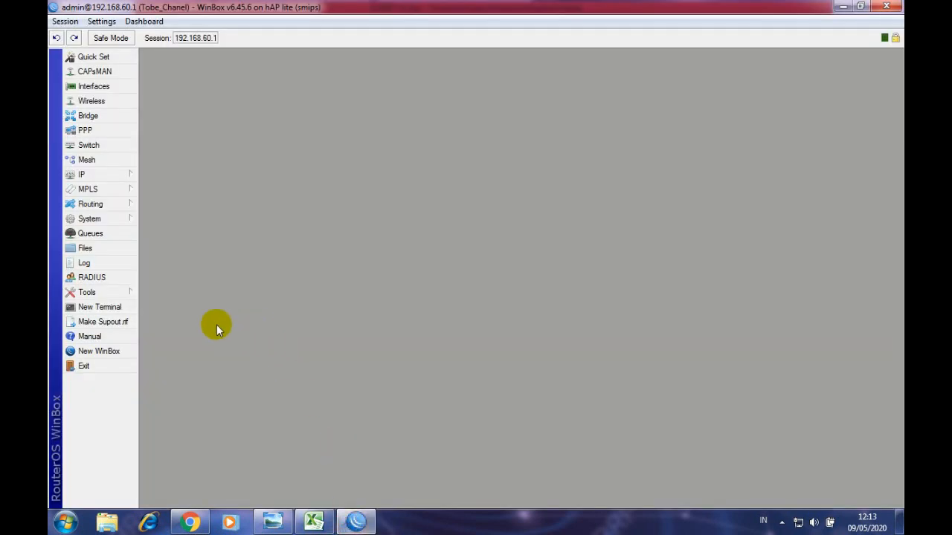
- Give the admin user a new, confirmed password under System > Users, then close User List
left_click(104, 226)
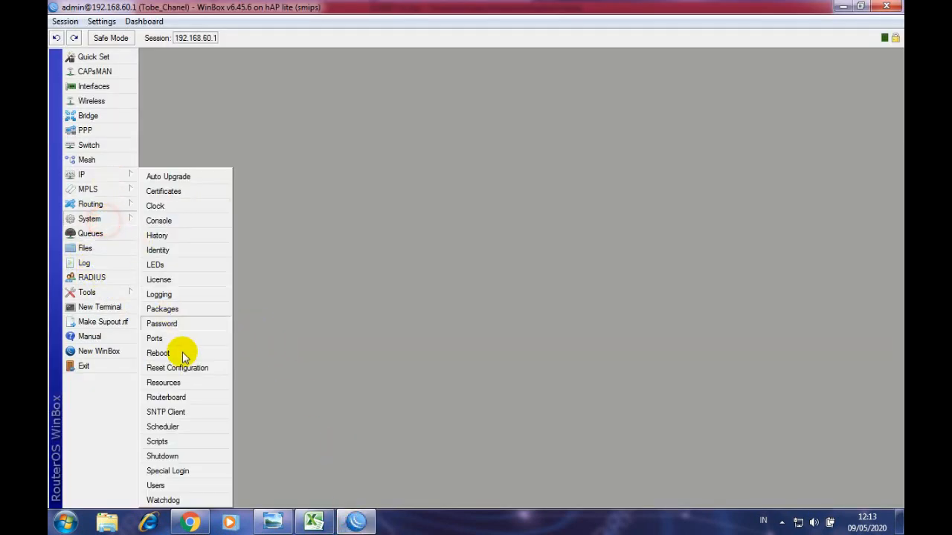
left_click(192, 489)
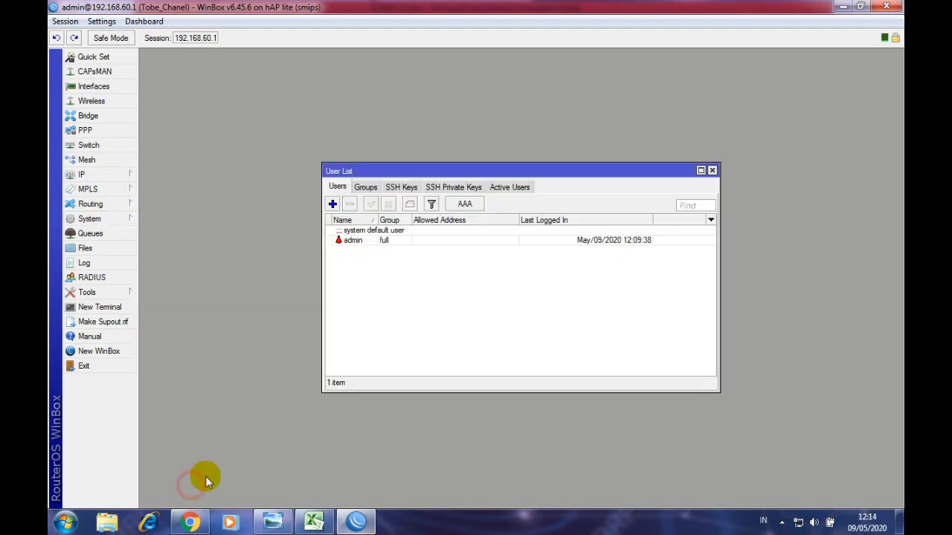
left_click(363, 245)
double_click(365, 248)
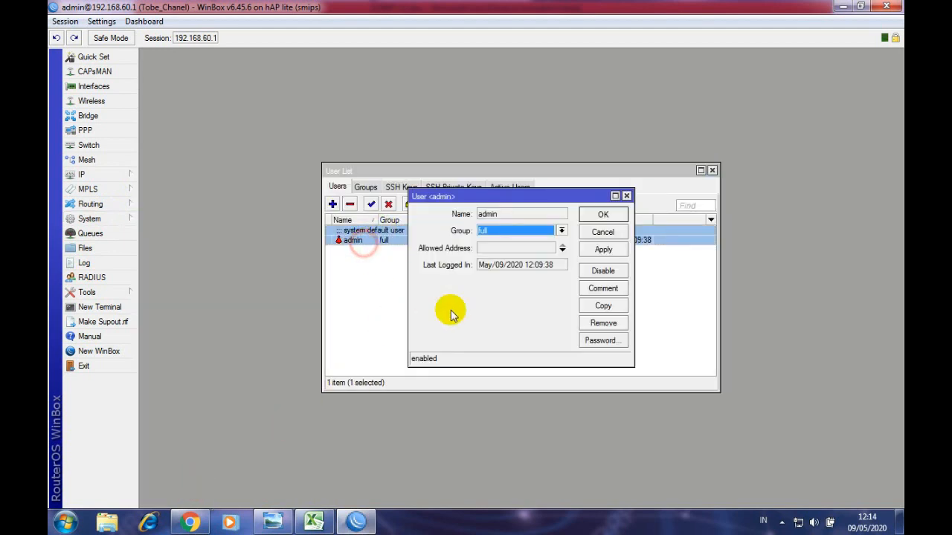
left_click(601, 341)
left_click(514, 264)
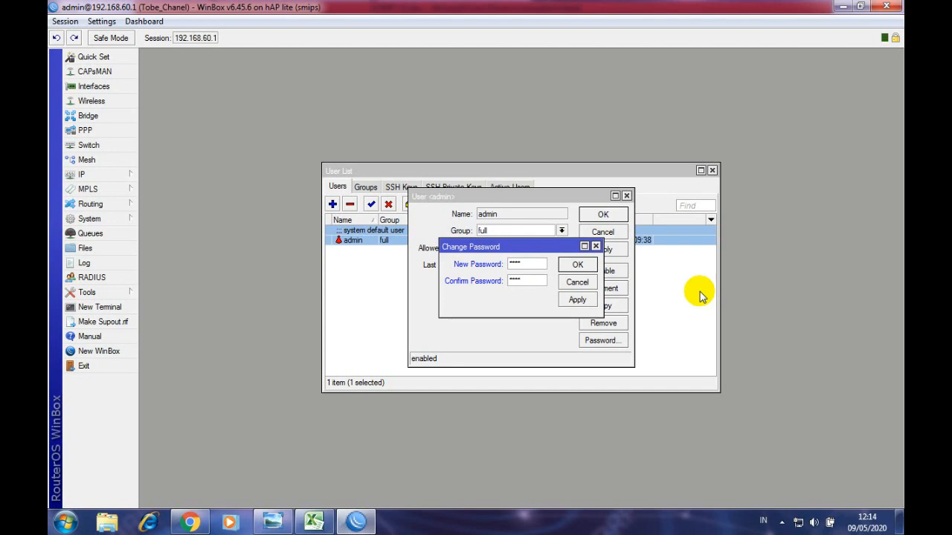
left_click(577, 300)
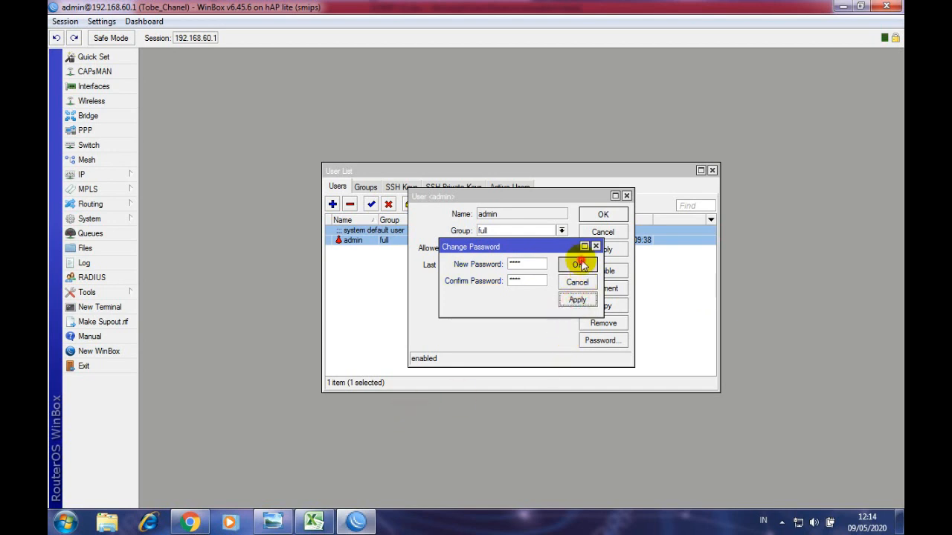
left_click(579, 264)
left_click(603, 216)
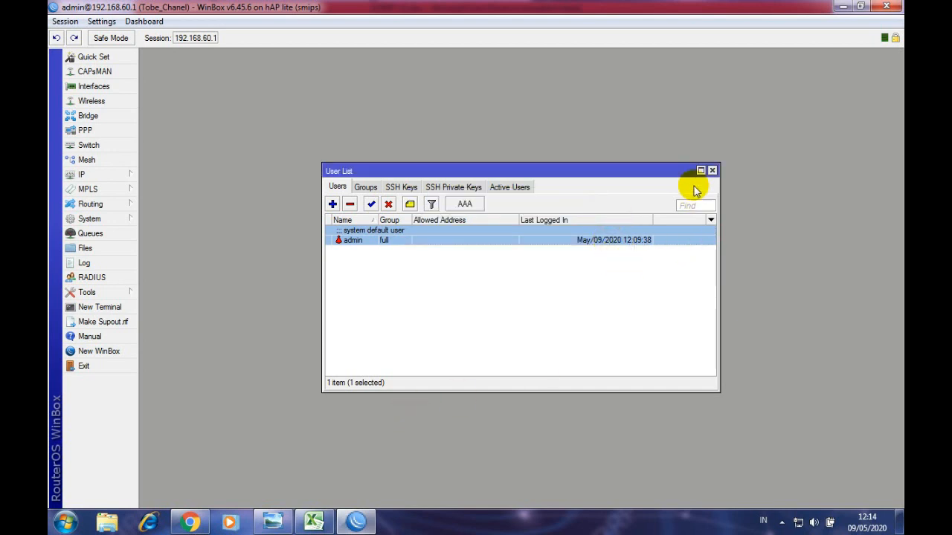
left_click(712, 171)
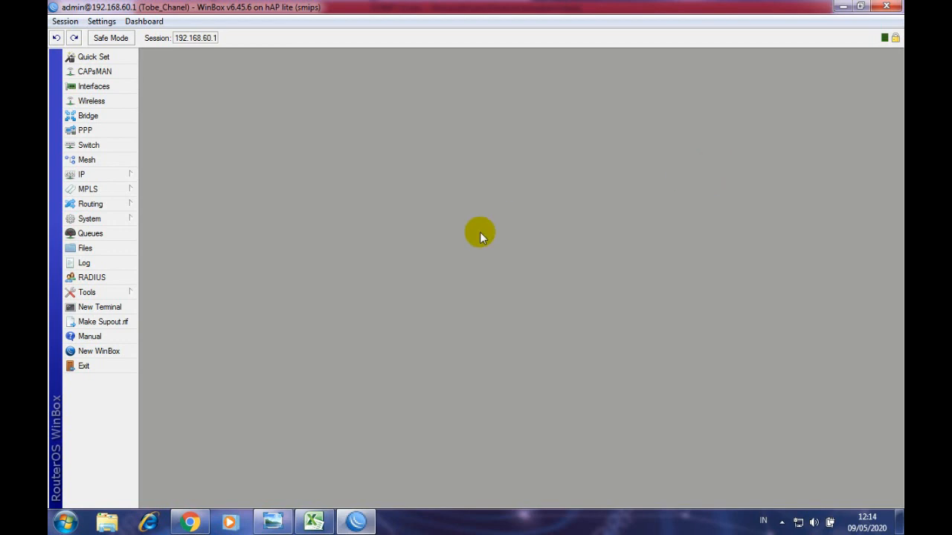
- Try connecting to router 192.168.60.1 as admin with a blank password, which is rejected
left_click(116, 356)
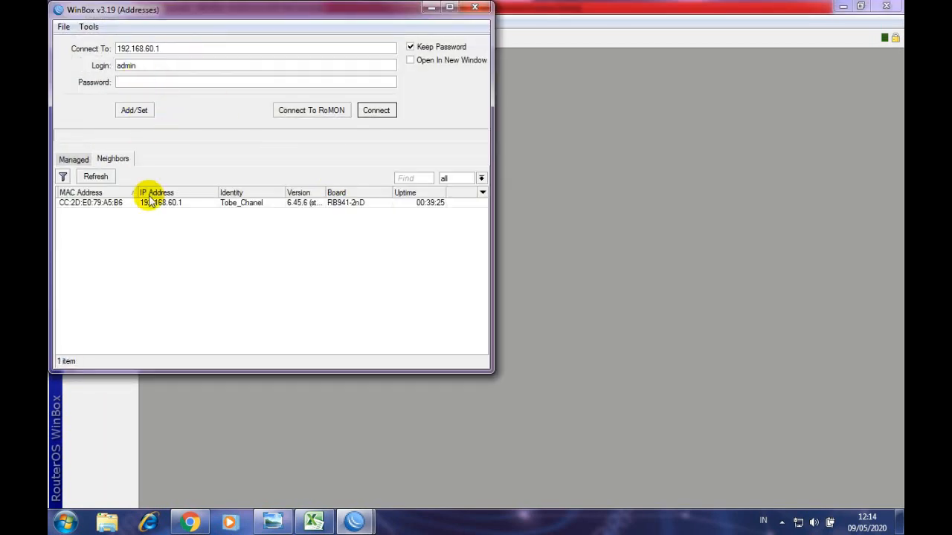
left_click(148, 201)
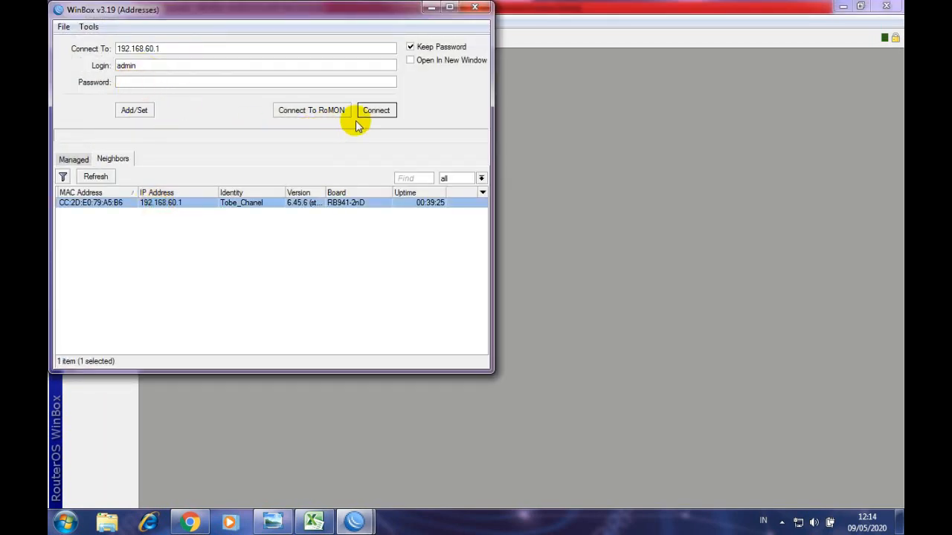
left_click(376, 111)
left_click(376, 110)
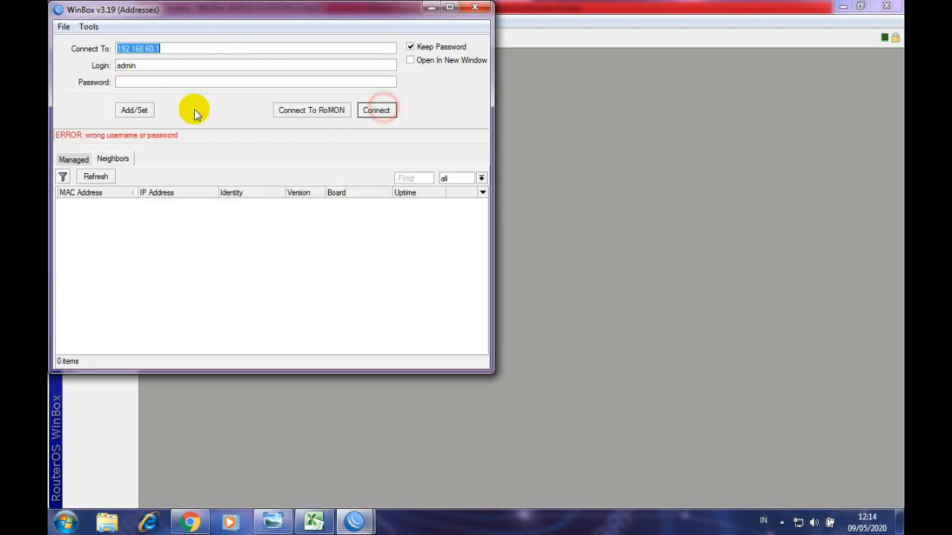
- Enter the new admin password and log in to 192.168.60.1 successfully
left_click(166, 83)
left_click(145, 203)
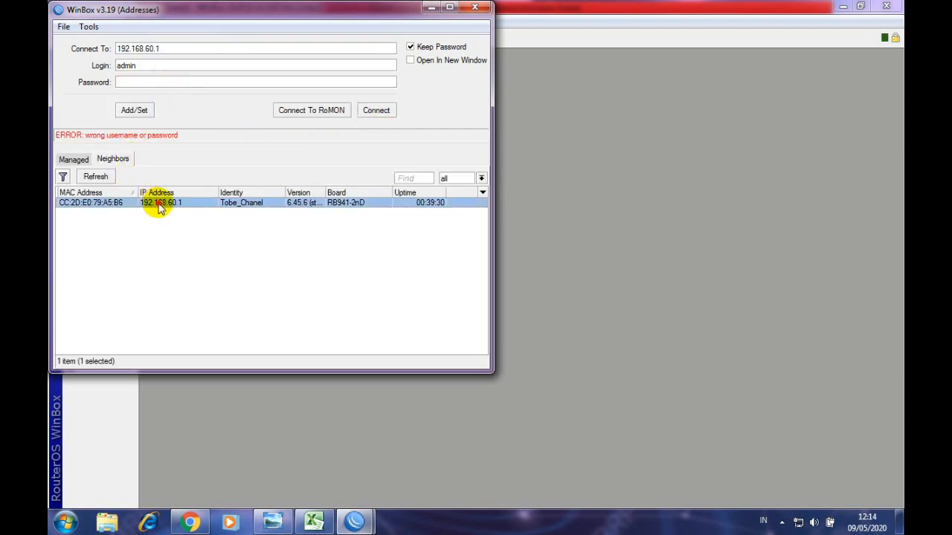
left_click(376, 110)
left_click(148, 84)
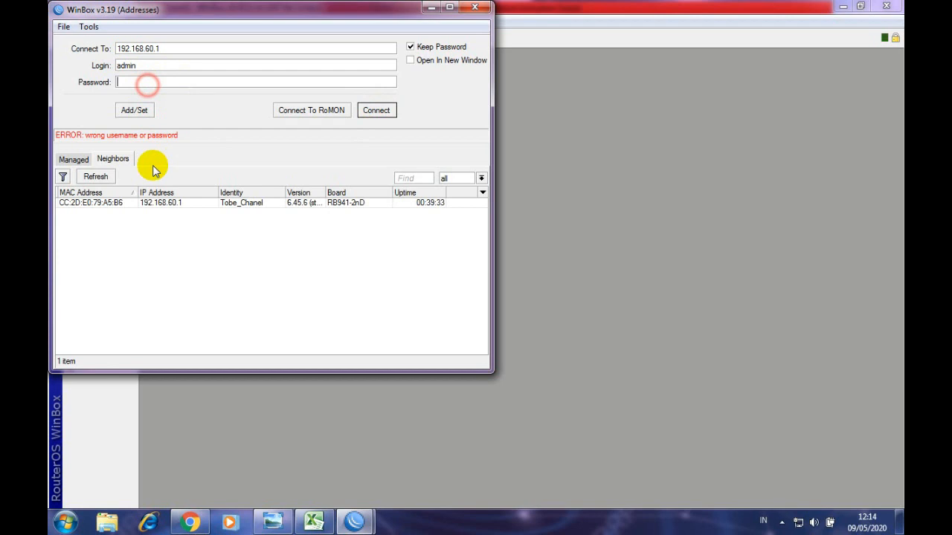
left_click(165, 203)
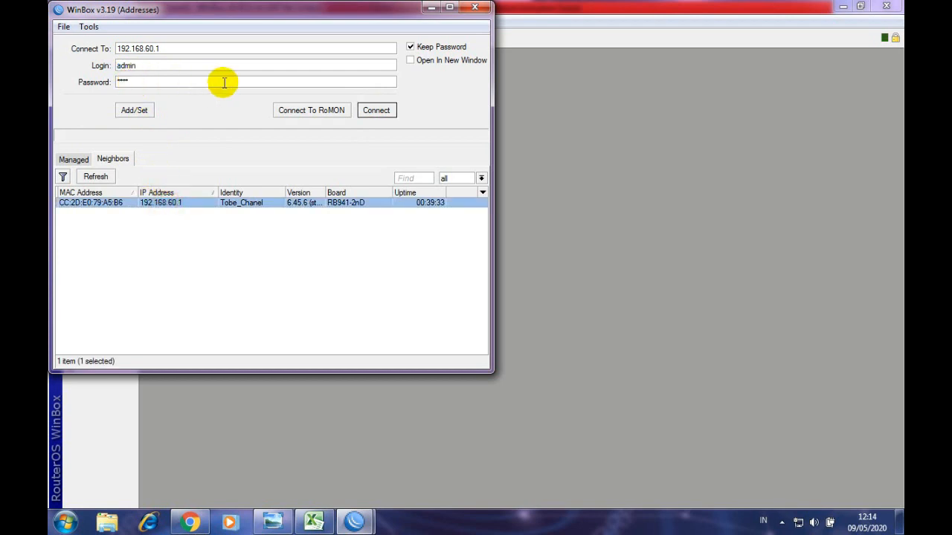
left_click(375, 110)
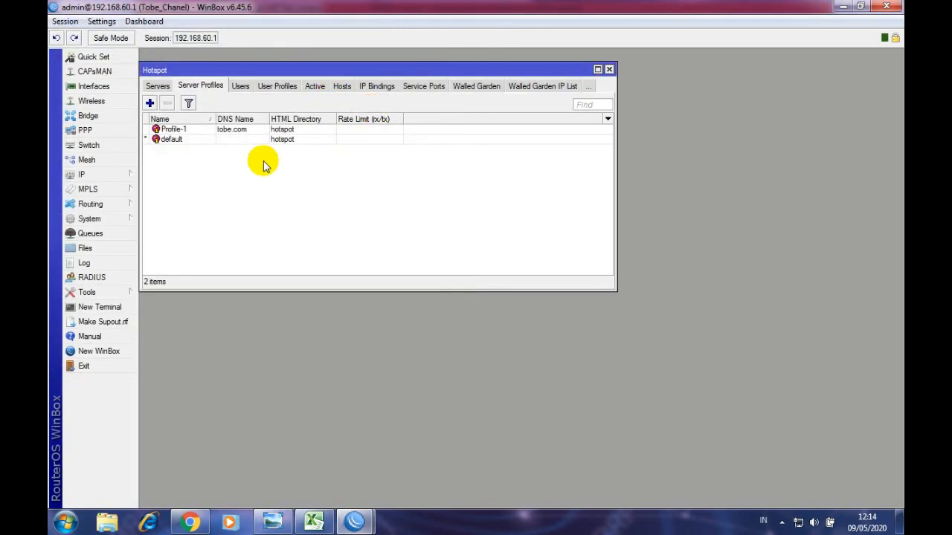
- Close the old router session window and maximize the new session
left_click_drag(768, 8, 713, 152)
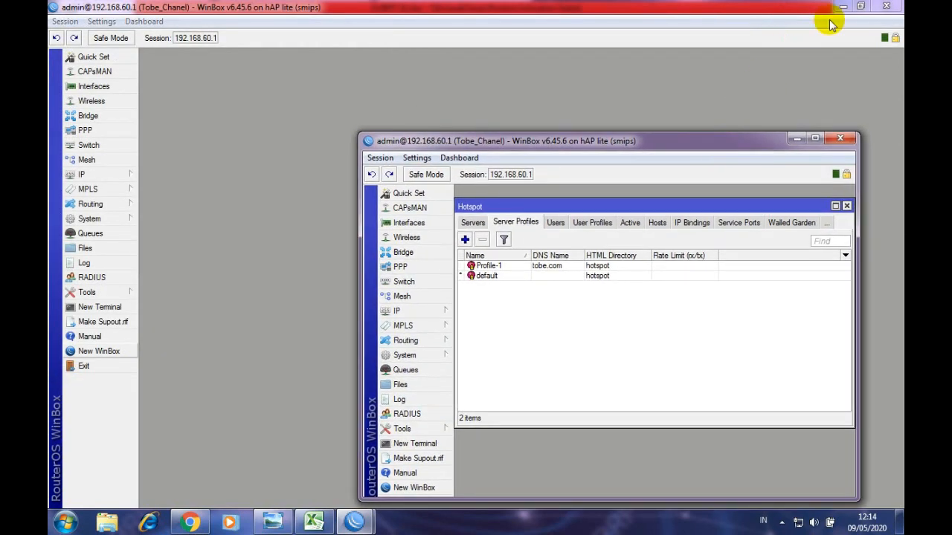
left_click(885, 8)
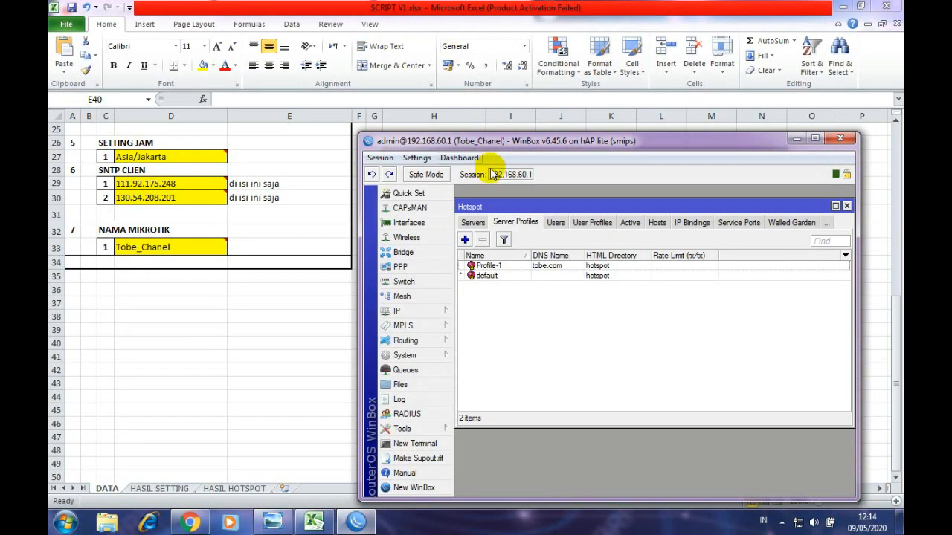
left_click_drag(506, 141, 383, 3)
left_click(278, 225)
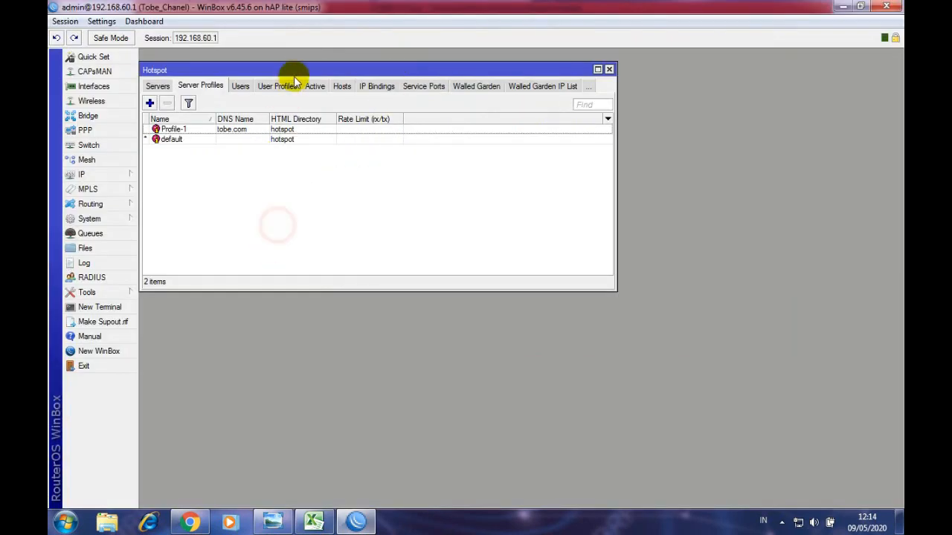
- Reposition the Hotspot window listing server profiles Profile-1 (tobe.com) and default
mouse_move(298, 70)
left_mouse_down()
mouse_move(380, 51)
mouse_move(301, 43)
mouse_move(310, 59)
mouse_move(298, 51)
mouse_move(289, 69)
mouse_move(287, 55)
left_mouse_up()
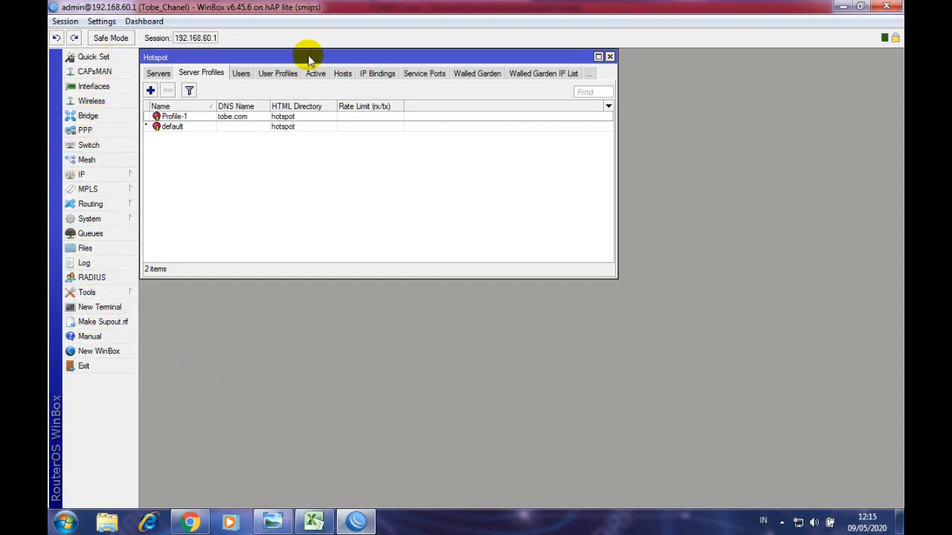
mouse_move(305, 59)
left_mouse_down()
mouse_move(321, 96)
mouse_move(306, 61)
mouse_move(330, 81)
mouse_move(307, 52)
mouse_move(329, 74)
mouse_move(317, 56)
left_mouse_up()
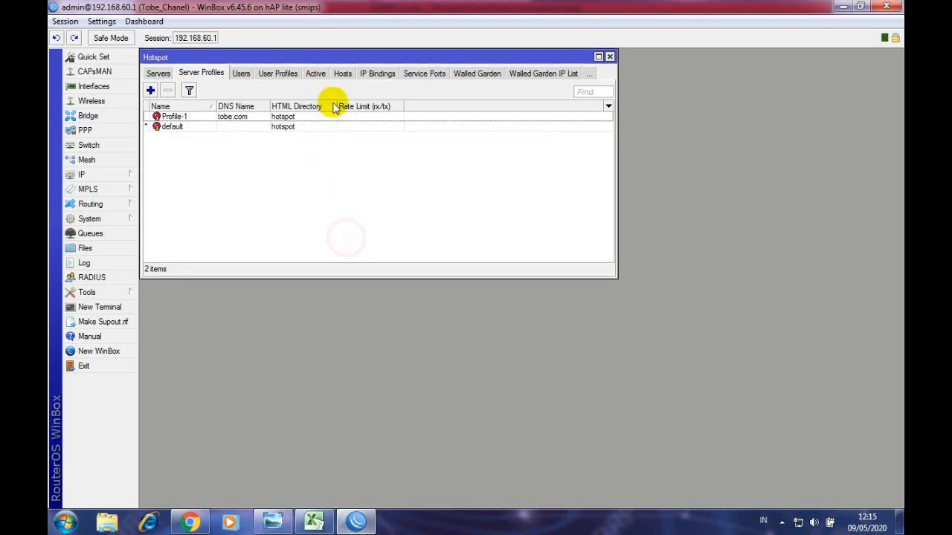
left_click_drag(326, 55, 324, 56)
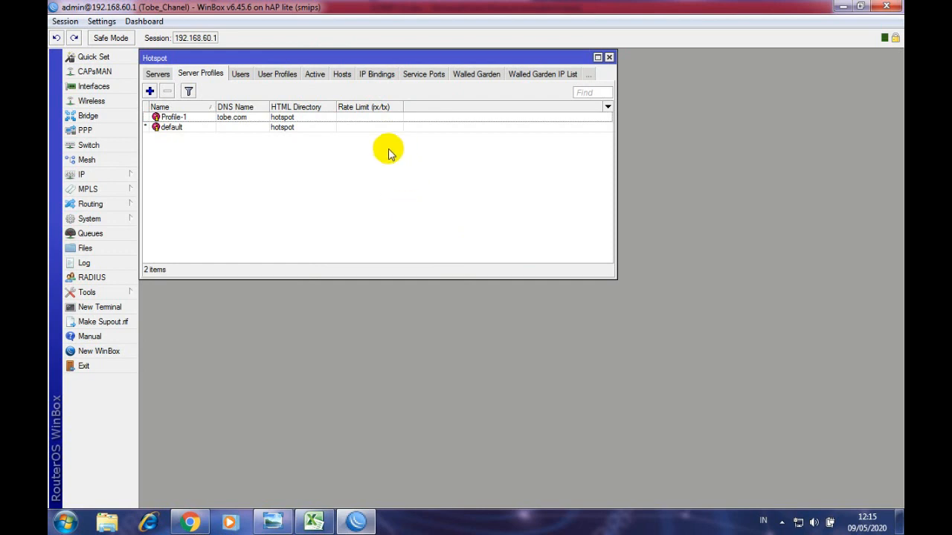
mouse_move(385, 59)
left_mouse_down()
mouse_move(394, 81)
mouse_move(393, 70)
mouse_move(369, 57)
left_mouse_up()
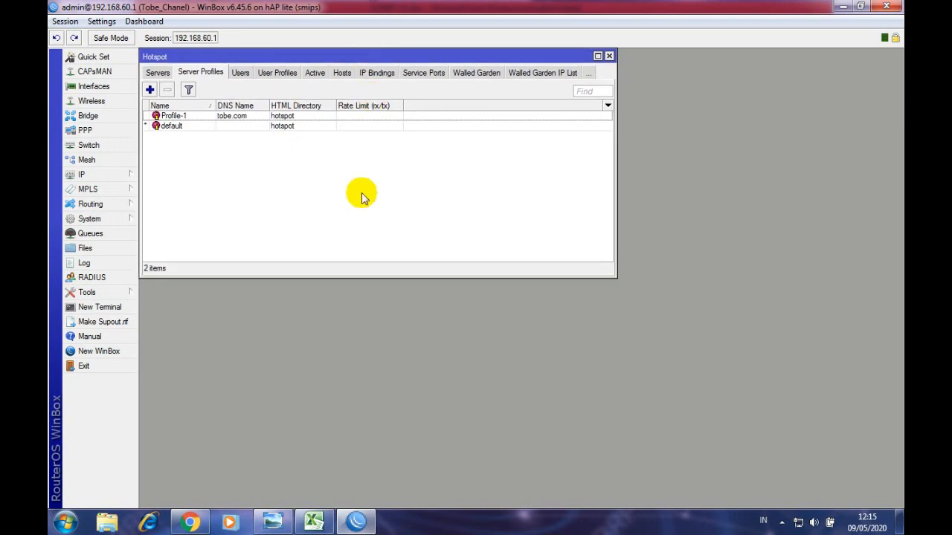
left_click(783, 524)
left_click(801, 453)
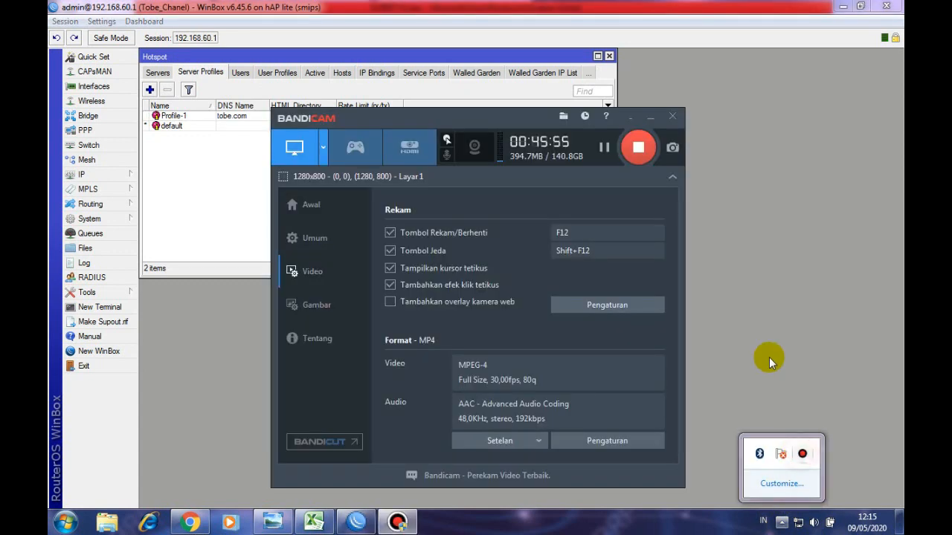